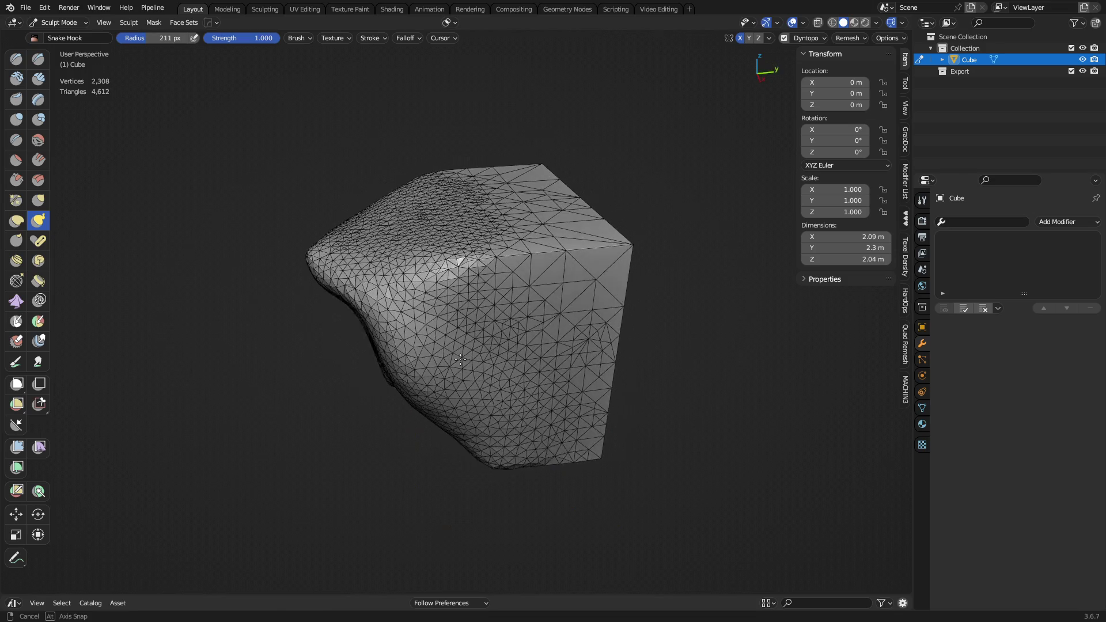
# - Set the Snake Hook radius to 278 px, pull the cube's back and lower corners into a rounded block, and smooth the top
pyautogui.press('f')
pyautogui.click(636, 271)
pyautogui.moveTo(637, 272); pyautogui.dragTo(692, 224)
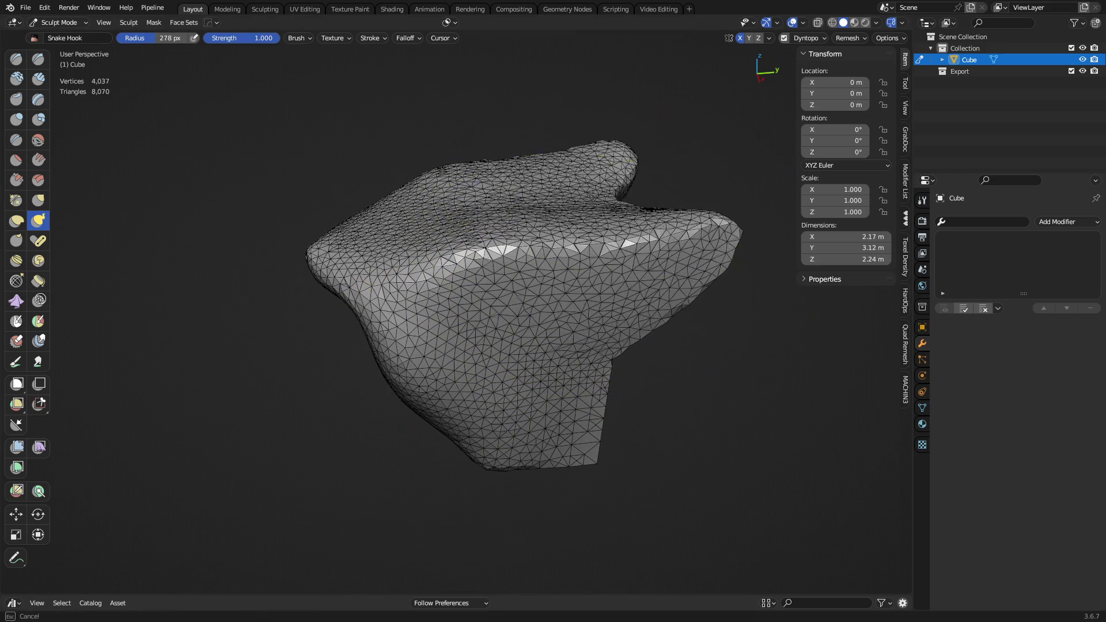
pyautogui.moveTo(588, 242)
pyautogui.mouseDown()
pyautogui.moveTo(586, 167)
pyautogui.moveTo(625, 176)
pyautogui.moveTo(633, 151)
pyautogui.mouseUp()
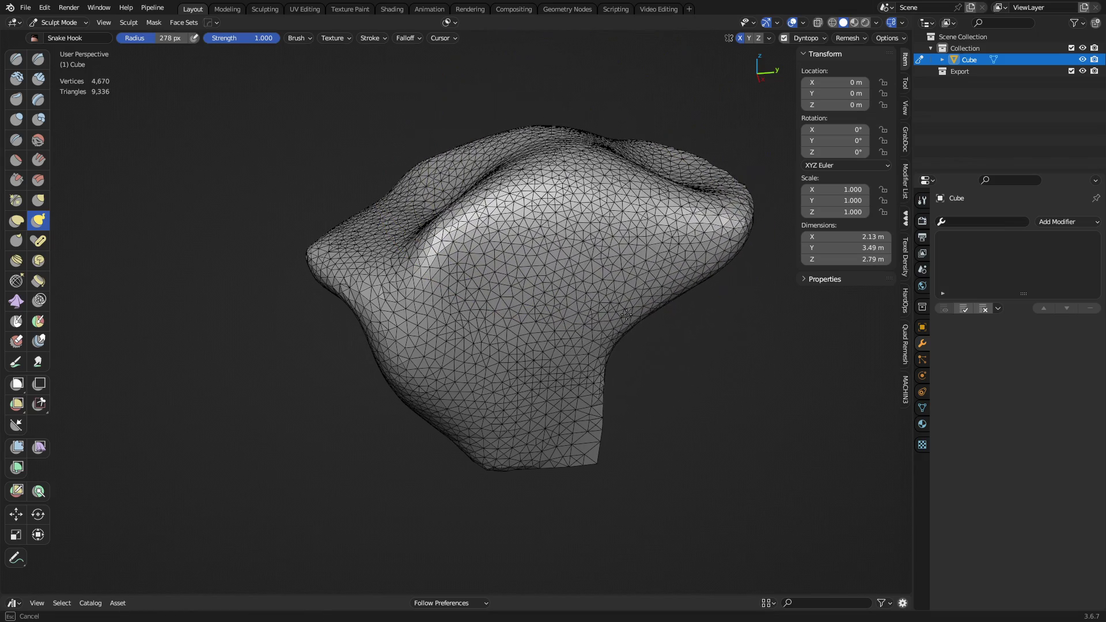
pyautogui.moveTo(611, 369)
pyautogui.mouseDown()
pyautogui.moveTo(663, 358)
pyautogui.moveTo(611, 443)
pyautogui.moveTo(623, 346)
pyautogui.moveTo(522, 228)
pyautogui.mouseUp()
pyautogui.moveTo(521, 222); pyautogui.dragTo(525, 259, button='middle')
pyautogui.moveTo(490, 236)
pyautogui.keyDown('shift'); pyautogui.mouseDown()
pyautogui.moveTo(450, 246)
pyautogui.moveTo(605, 208)
pyautogui.moveTo(519, 248)
pyautogui.moveTo(441, 314)
pyautogui.mouseUp(); pyautogui.keyUp('shift')
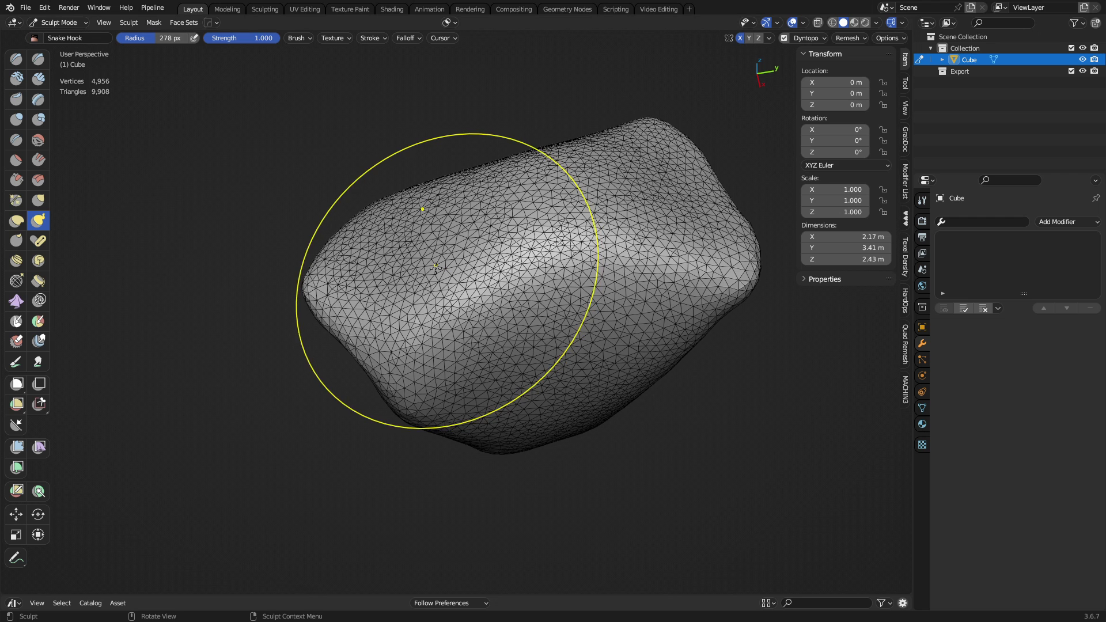
# - Turn off Dyntopo and the wireframe display, and voxel-remesh the block with a small voxel size for a denser, even mesh
pyautogui.hotkey('shift', 'w')
pyautogui.moveTo(425, 298)
pyautogui.mouseDown(button='middle')
pyautogui.moveTo(559, 245)
pyautogui.moveTo(516, 299)
pyautogui.moveTo(716, 148)
pyautogui.moveTo(596, 283)
pyautogui.mouseUp(button='middle')
pyautogui.press('r')
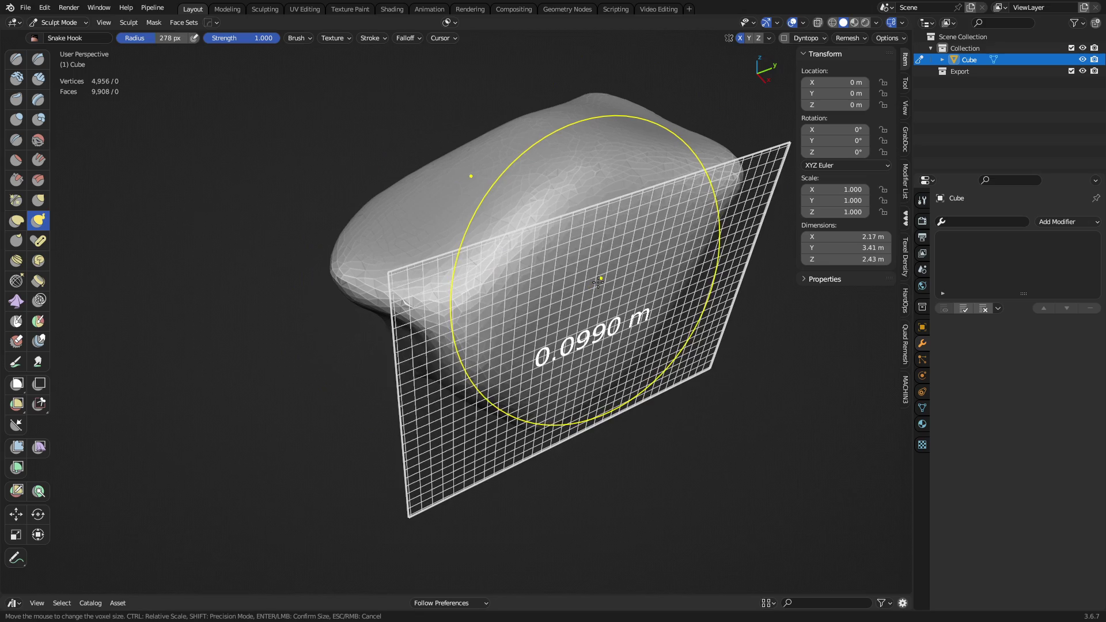
pyautogui.click(678, 285)
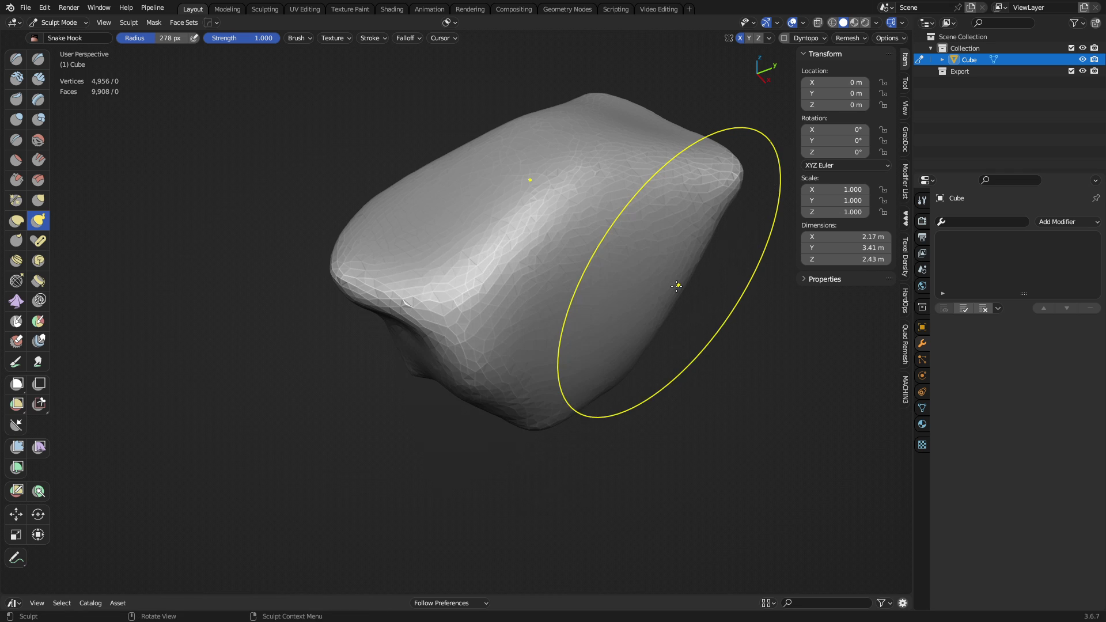
pyautogui.hotkey('ctrl', 'r')
pyautogui.keyDown('shift'); pyautogui.moveTo(545, 324); pyautogui.dragTo(519, 352, button='middle'); pyautogui.keyUp('shift')
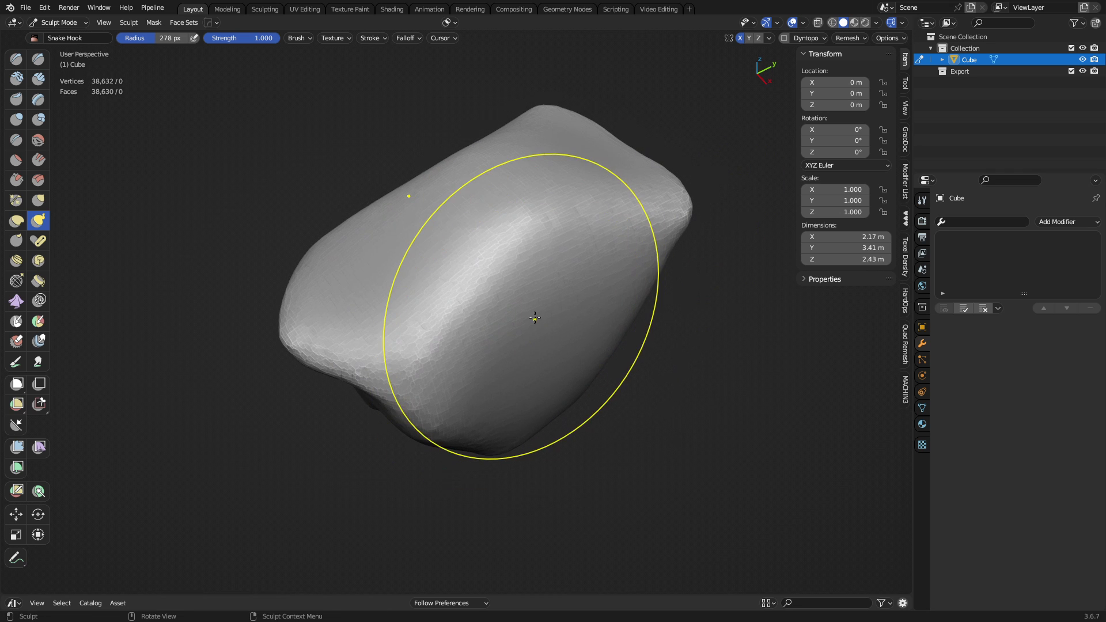
# - Choose the Flatten/Contrast brush and set its radius to 91 px
pyautogui.click(16, 164)
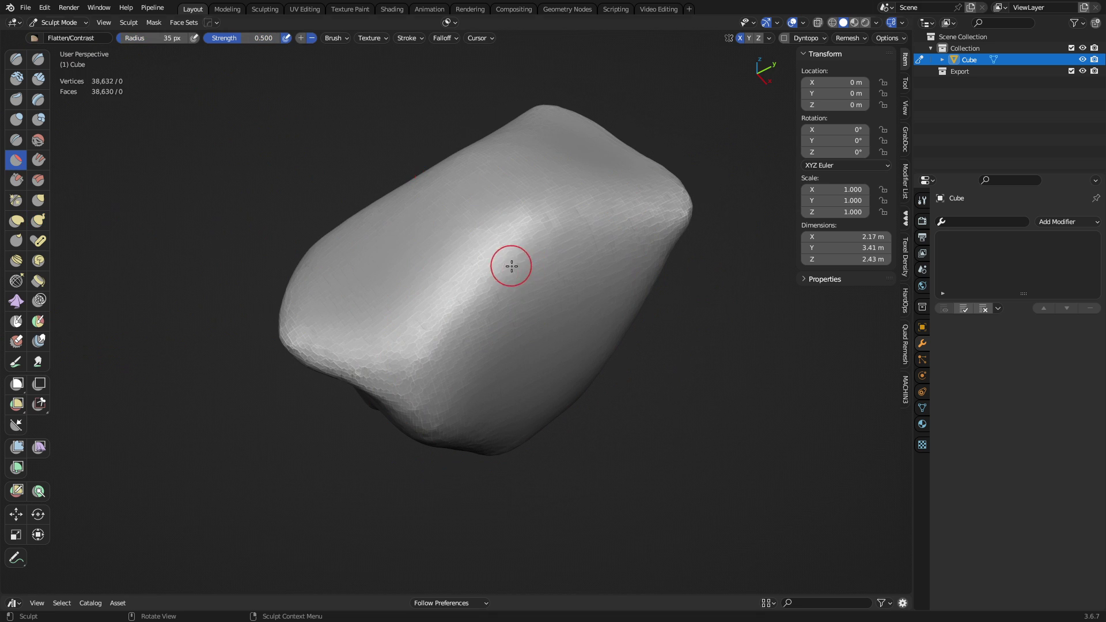
pyautogui.press('f')
pyautogui.click(542, 279)
pyautogui.moveTo(518, 270)
pyautogui.mouseDown()
pyautogui.moveTo(494, 259)
pyautogui.moveTo(482, 301)
pyautogui.moveTo(547, 220)
pyautogui.mouseUp()
pyautogui.moveTo(469, 306)
pyautogui.mouseDown()
pyautogui.moveTo(524, 248)
pyautogui.moveTo(482, 288)
pyautogui.moveTo(507, 244)
pyautogui.moveTo(461, 271)
pyautogui.mouseUp()
pyautogui.hotkey('ctrl', 'z')
pyautogui.hotkey('ctrl', 'z')
# - Flatten the block's top surface lengthwise beside the midline and along its upper side edge
pyautogui.moveTo(398, 196)
pyautogui.mouseDown()
pyautogui.moveTo(479, 248)
pyautogui.moveTo(513, 206)
pyautogui.moveTo(499, 237)
pyautogui.moveTo(579, 191)
pyautogui.mouseUp()
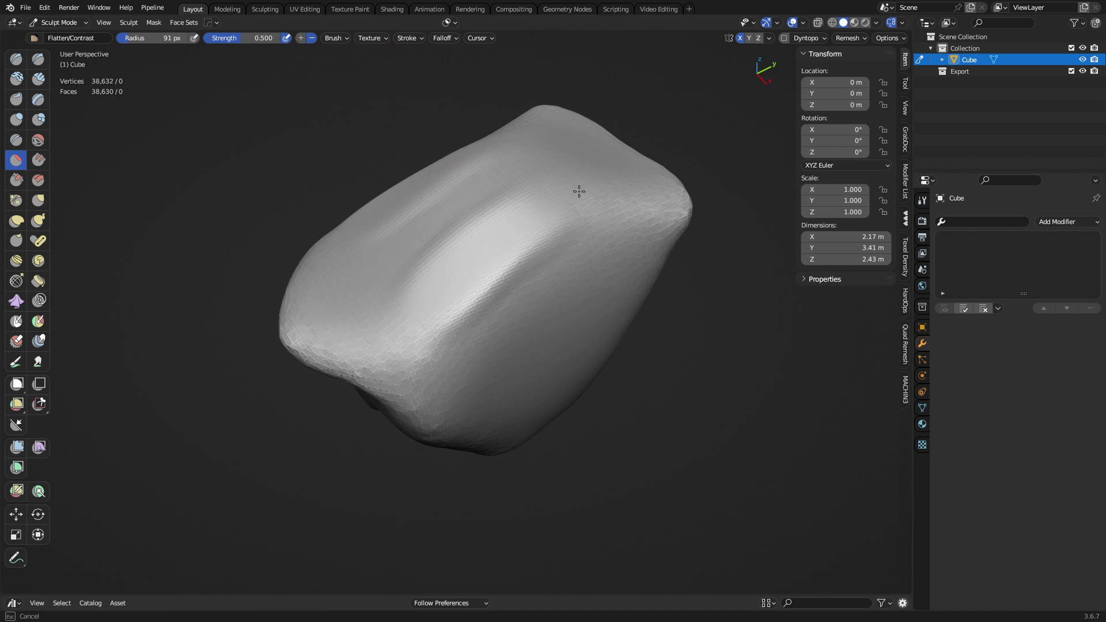
pyautogui.moveTo(550, 214)
pyautogui.mouseDown(button='middle')
pyautogui.moveTo(464, 271)
pyautogui.moveTo(486, 254)
pyautogui.mouseUp(button='middle')
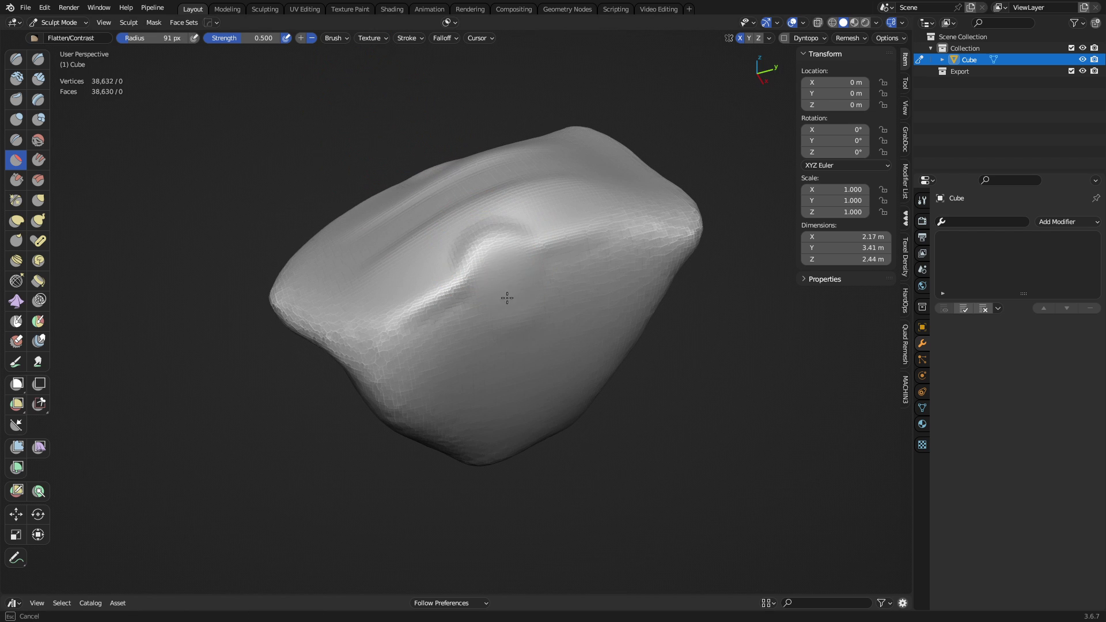
pyautogui.moveTo(508, 291); pyautogui.dragTo(421, 208)
# - Flatten the upper side edge with the brush's Original Normal and Plane options on, and undo the last stroke near the front corner
pyautogui.click(334, 38)
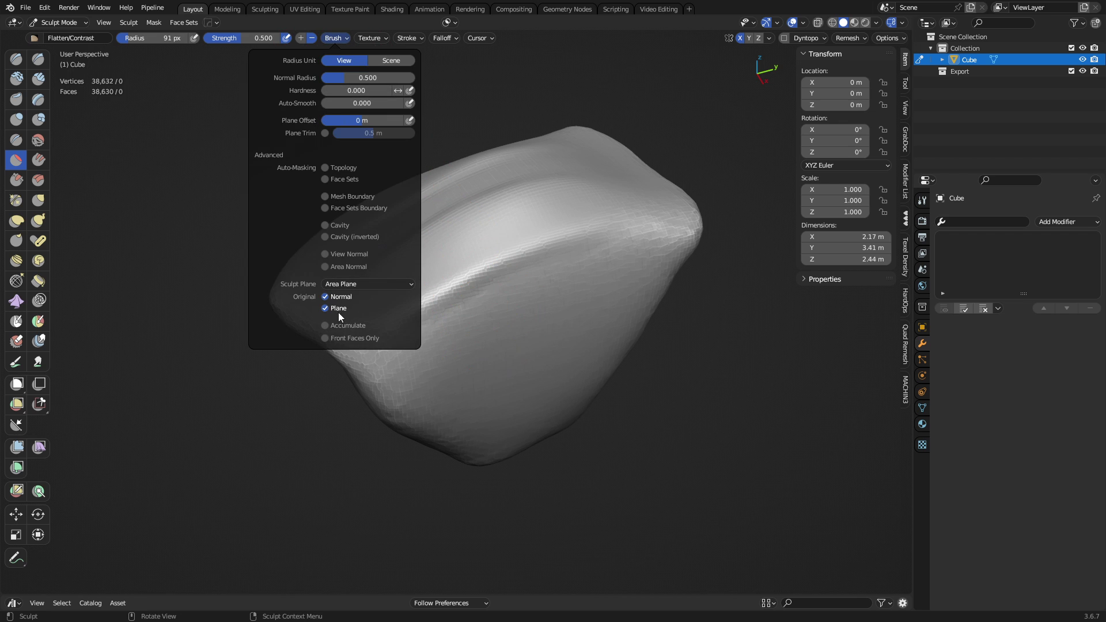
pyautogui.moveTo(510, 284)
pyautogui.mouseDown()
pyautogui.moveTo(437, 313)
pyautogui.moveTo(444, 303)
pyautogui.moveTo(420, 324)
pyautogui.mouseUp()
pyautogui.moveTo(475, 328)
pyautogui.mouseDown(button='middle')
pyautogui.moveTo(508, 329)
pyautogui.moveTo(487, 328)
pyautogui.mouseUp(button='middle')
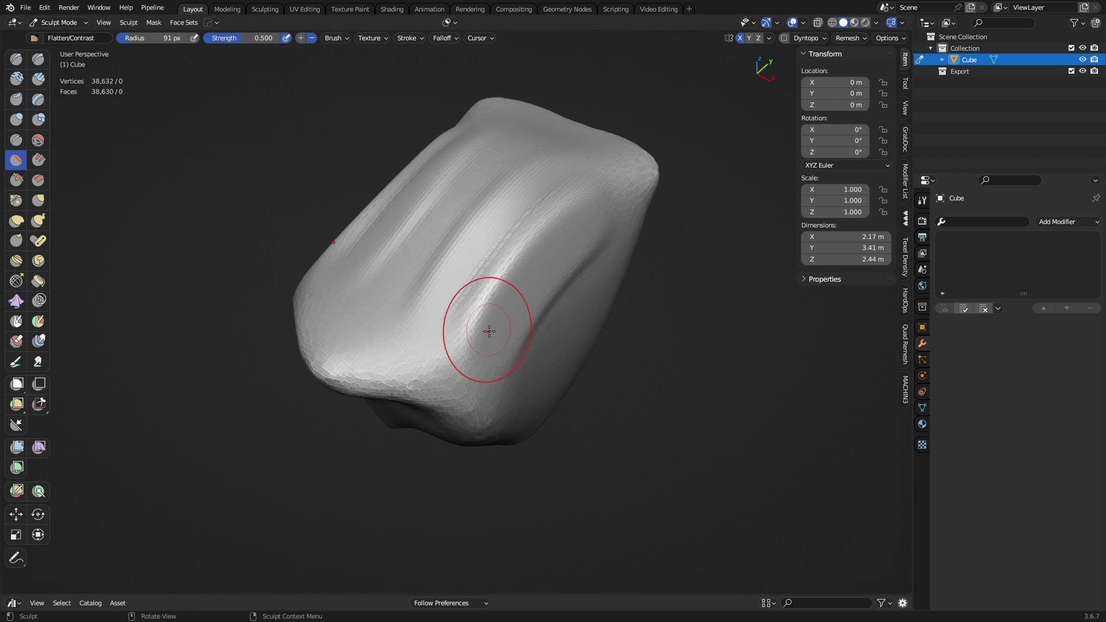
pyautogui.moveTo(487, 328)
pyautogui.mouseDown()
pyautogui.moveTo(489, 311)
pyautogui.moveTo(440, 356)
pyautogui.moveTo(424, 334)
pyautogui.moveTo(435, 358)
pyautogui.moveTo(425, 334)
pyautogui.moveTo(461, 297)
pyautogui.moveTo(475, 323)
pyautogui.mouseUp()
pyautogui.hotkey('ctrl', 'z')
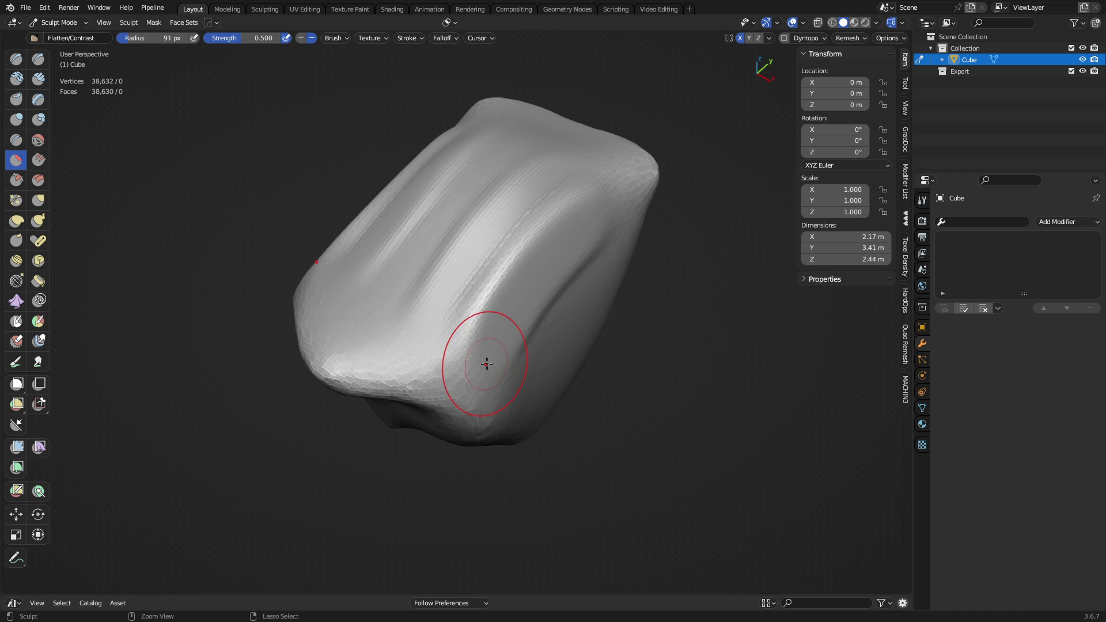
# - Turn off the brush's Original Normal and Plane options, and flatten the block's pointed back corners and rough back edge into rounded forms
pyautogui.moveTo(487, 363); pyautogui.dragTo(496, 314, button='middle')
pyautogui.click(333, 38)
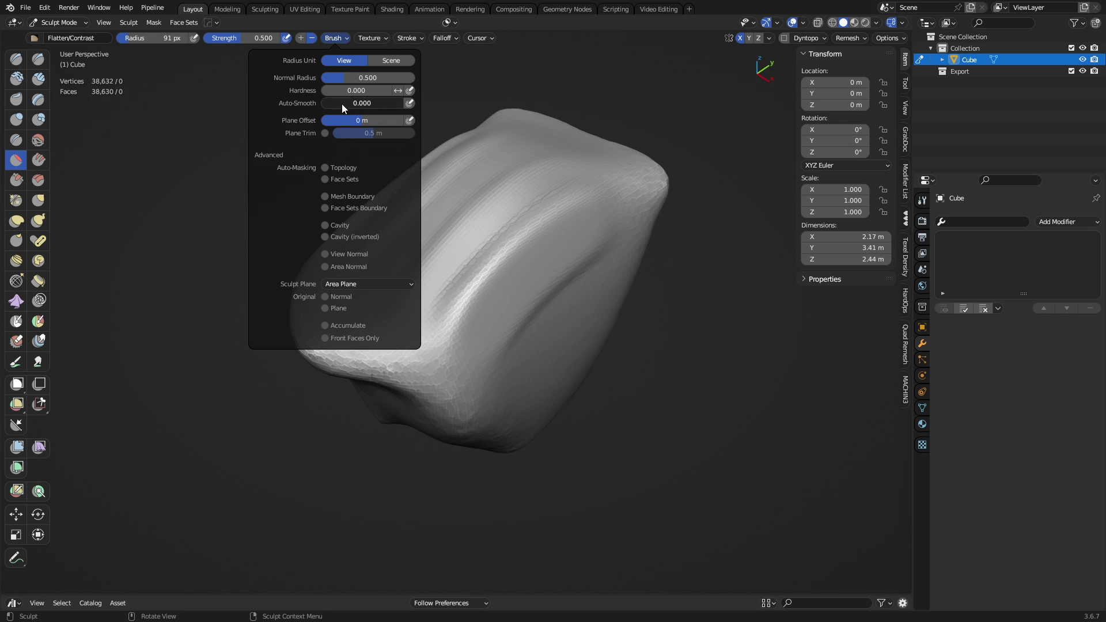
pyautogui.moveTo(484, 267)
pyautogui.mouseDown()
pyautogui.moveTo(554, 210)
pyautogui.moveTo(463, 293)
pyautogui.moveTo(473, 287)
pyautogui.mouseUp()
pyautogui.moveTo(474, 287)
pyautogui.mouseDown(button='middle')
pyautogui.moveTo(487, 292)
pyautogui.moveTo(565, 249)
pyautogui.moveTo(551, 294)
pyautogui.mouseUp(button='middle')
pyautogui.moveTo(551, 295); pyautogui.dragTo(575, 277)
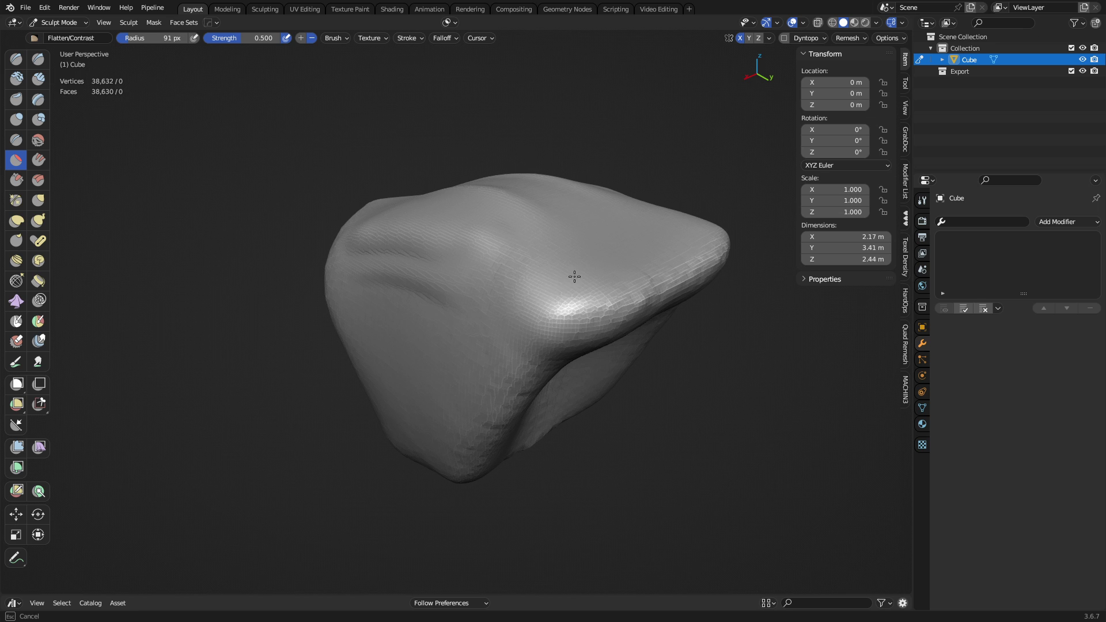
pyautogui.moveTo(493, 324)
pyautogui.mouseDown()
pyautogui.moveTo(650, 288)
pyautogui.moveTo(599, 307)
pyautogui.moveTo(573, 291)
pyautogui.moveTo(575, 262)
pyautogui.mouseUp()
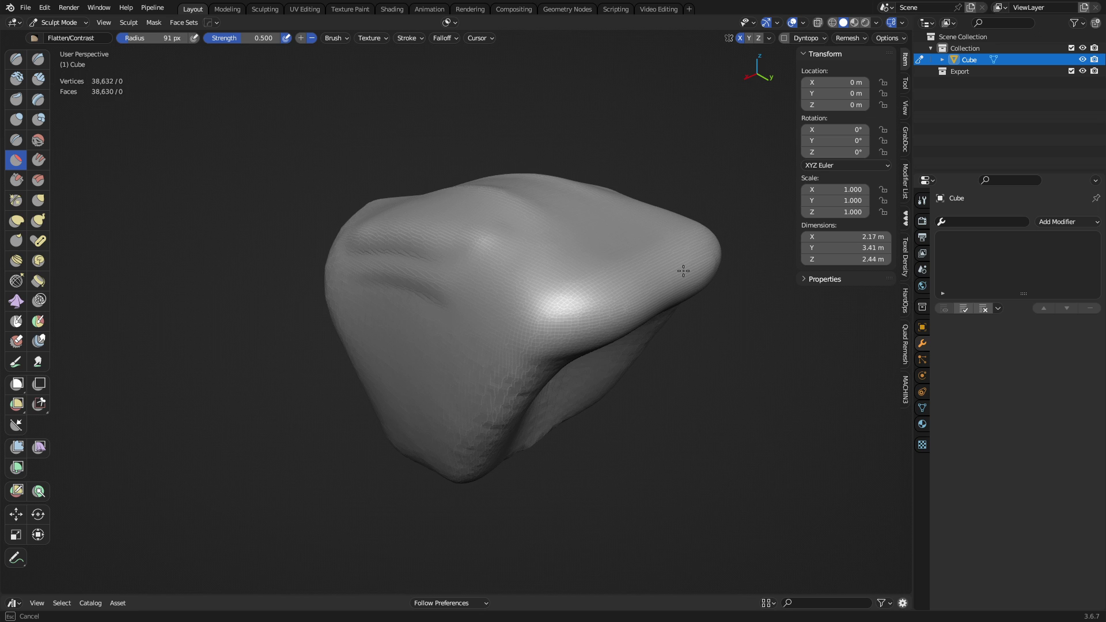
pyautogui.moveTo(683, 271)
pyautogui.mouseDown()
pyautogui.moveTo(605, 311)
pyautogui.moveTo(548, 288)
pyautogui.moveTo(553, 305)
pyautogui.moveTo(455, 321)
pyautogui.mouseUp()
pyautogui.hotkey('shift', 'f')
pyautogui.click(539, 314)
# - Choose the Crease brush, set its falloff to Sharper, and enable pen pressure for its radius
pyautogui.moveTo(455, 321)
pyautogui.mouseDown(button='middle')
pyautogui.moveTo(526, 371)
pyautogui.moveTo(573, 484)
pyautogui.moveTo(508, 328)
pyautogui.moveTo(490, 320)
pyautogui.mouseUp(button='middle')
pyautogui.click(16, 140)
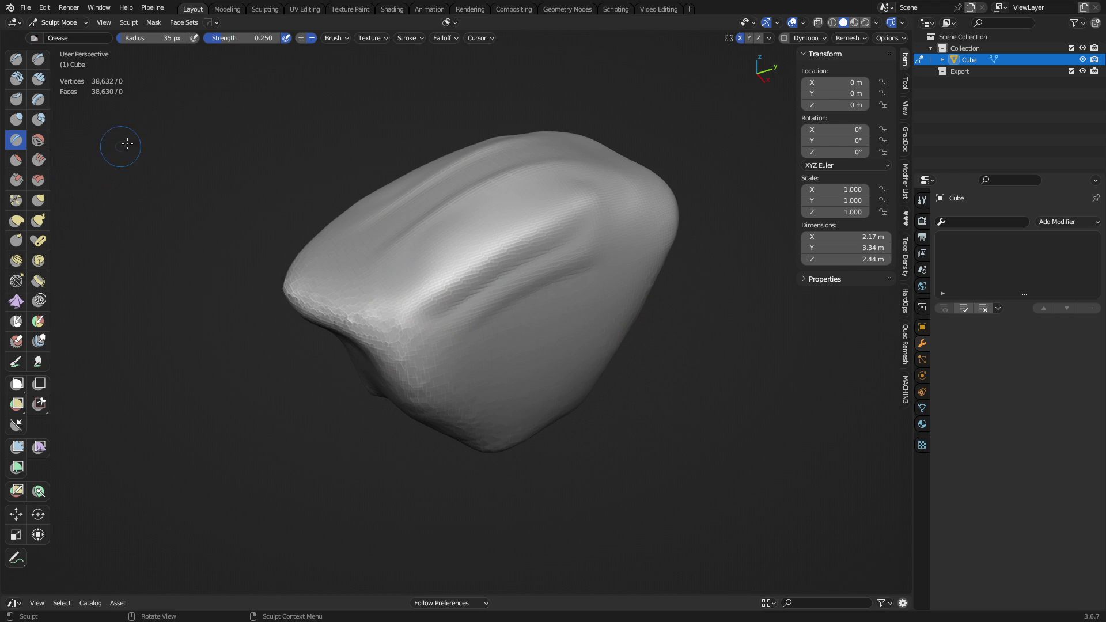
pyautogui.click(438, 39)
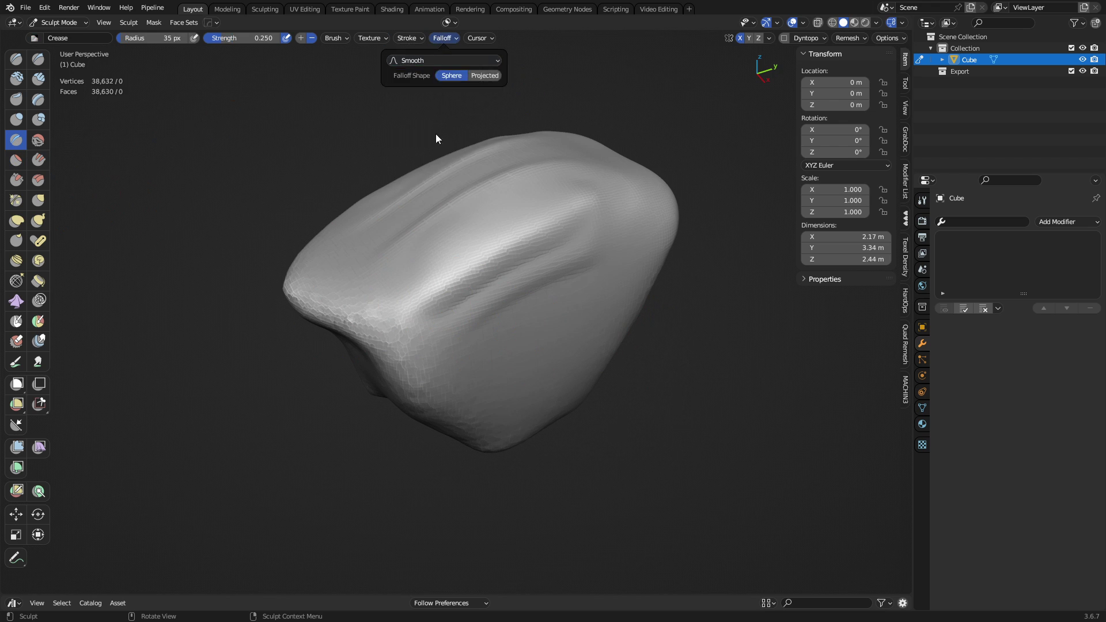
pyautogui.click(439, 39)
pyautogui.click(445, 60)
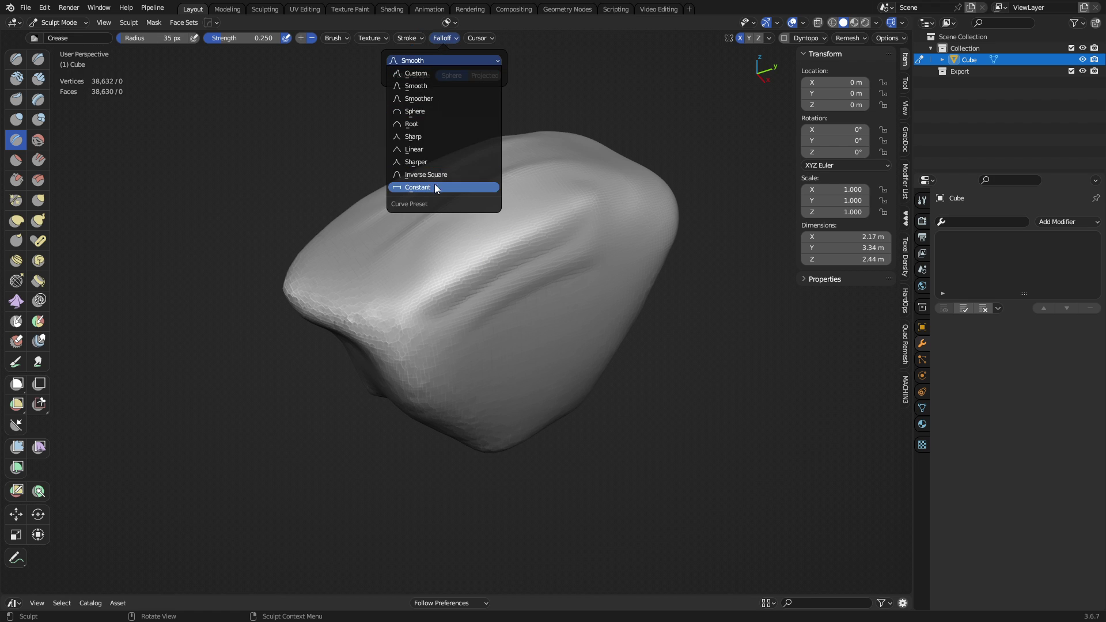
pyautogui.click(436, 160)
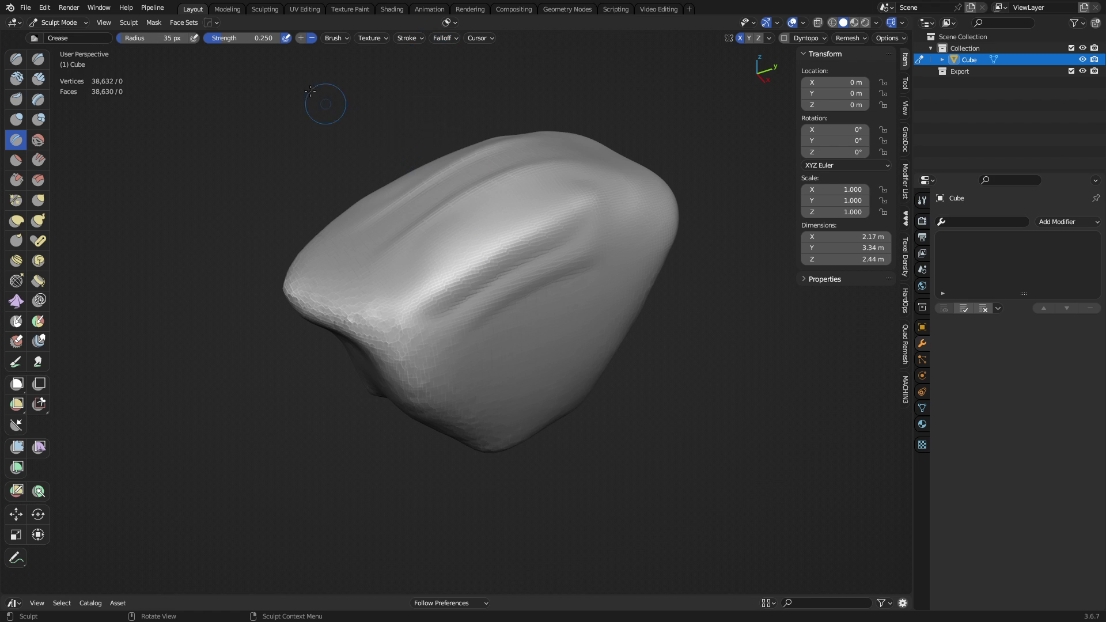
pyautogui.click(194, 43)
# - Set the Crease radius to 50 px and carve two mirrored lengthwise grooves along the top of the block
pyautogui.moveTo(480, 293)
pyautogui.mouseDown(button='middle')
pyautogui.moveTo(497, 272)
pyautogui.moveTo(420, 261)
pyautogui.mouseUp(button='middle')
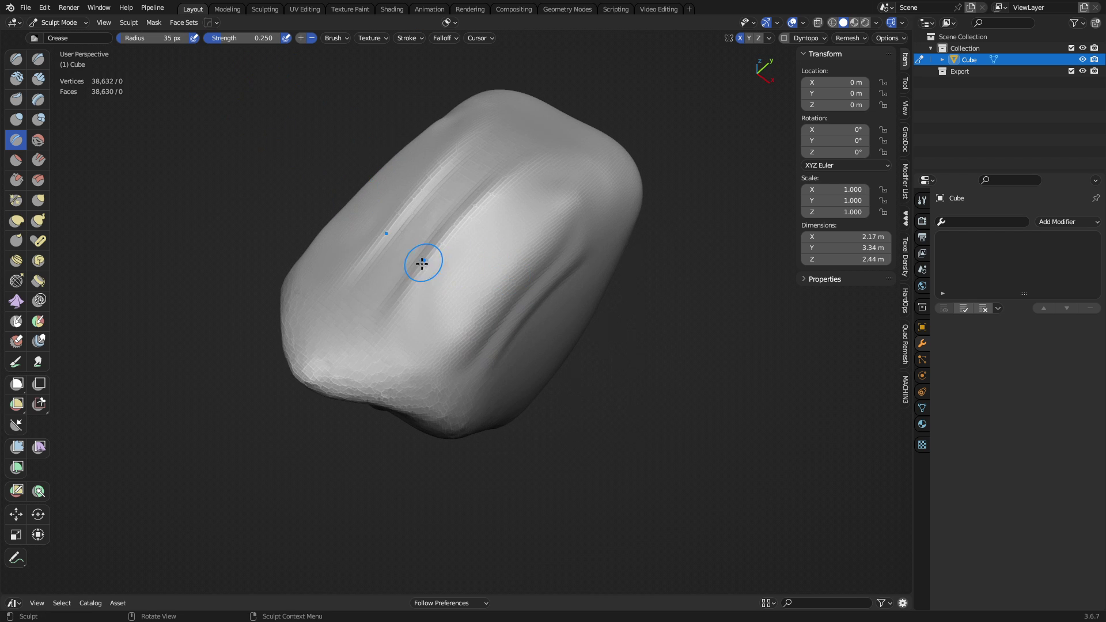
pyautogui.press('f')
pyautogui.click(420, 283)
pyautogui.moveTo(425, 286); pyautogui.dragTo(380, 308)
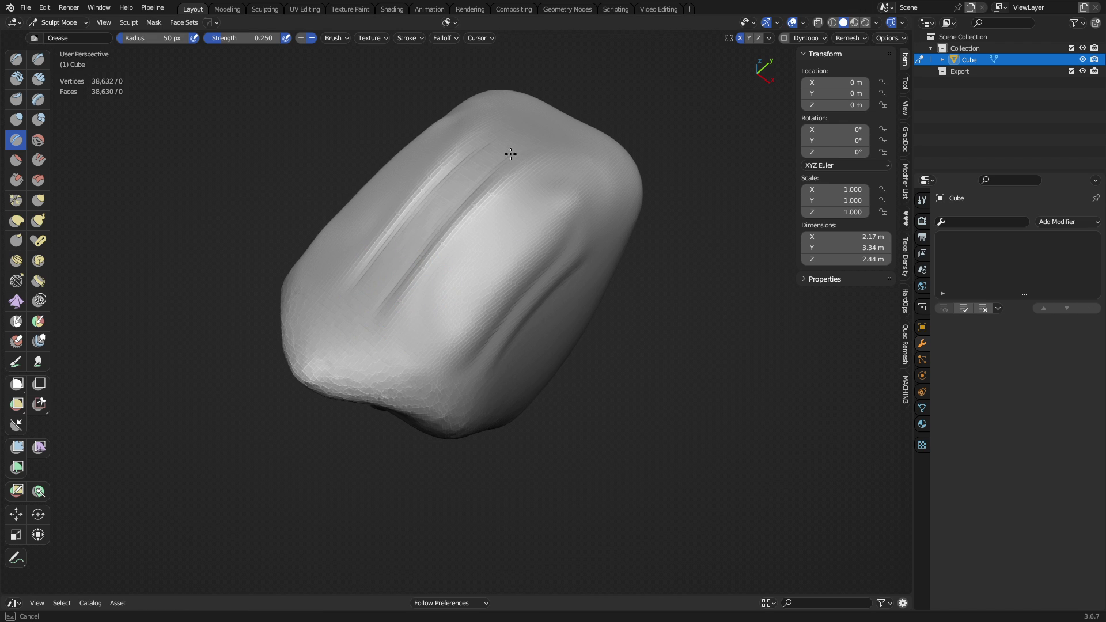
pyautogui.moveTo(510, 154); pyautogui.dragTo(365, 316)
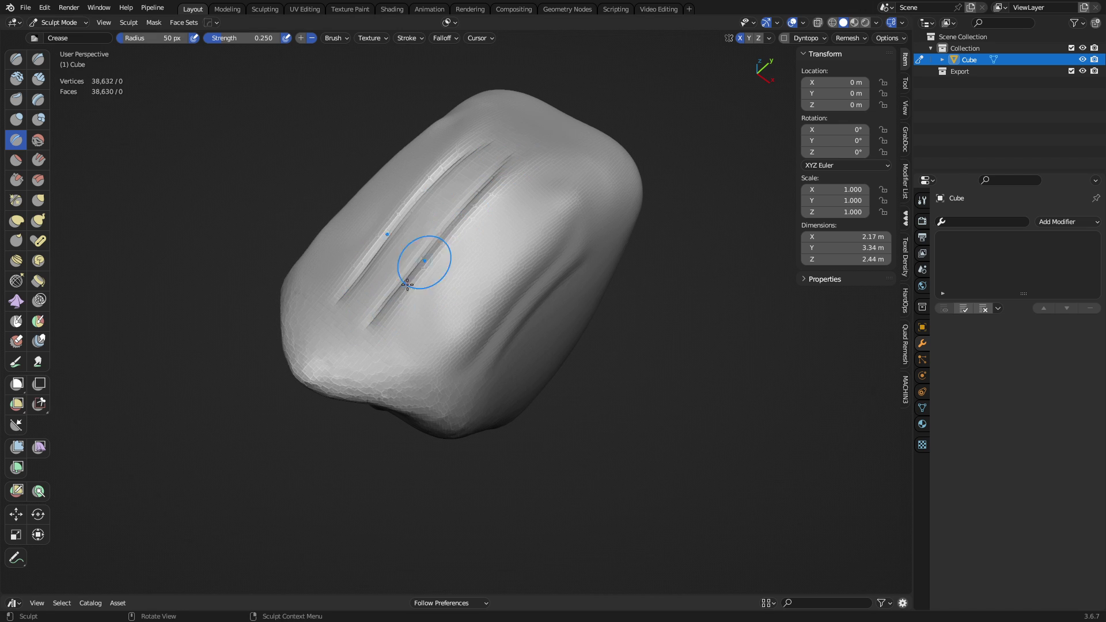
# - Raise the Crease strength to 0.667 and carve mirrored creases from the front ends of the top grooves outward to the sides
pyautogui.hotkey('shift', 'f')
pyautogui.click(442, 288)
pyautogui.moveTo(442, 288); pyautogui.dragTo(463, 268, button='middle')
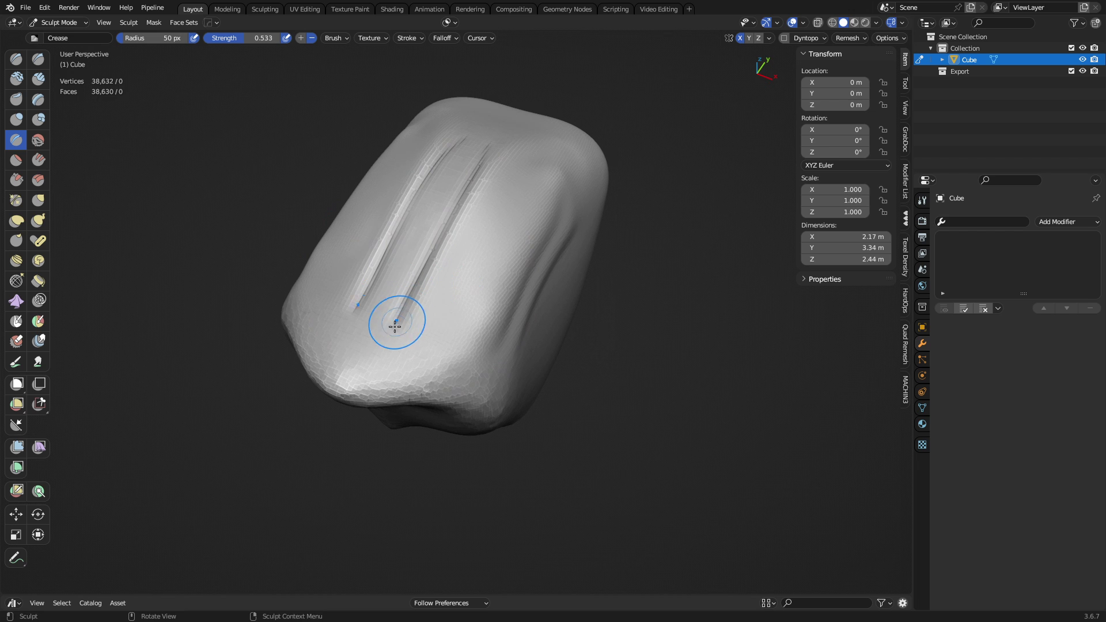
pyautogui.moveTo(395, 327)
pyautogui.mouseDown()
pyautogui.moveTo(408, 341)
pyautogui.moveTo(396, 320)
pyautogui.mouseUp()
pyautogui.hotkey('shift', 'f')
pyautogui.click(406, 337)
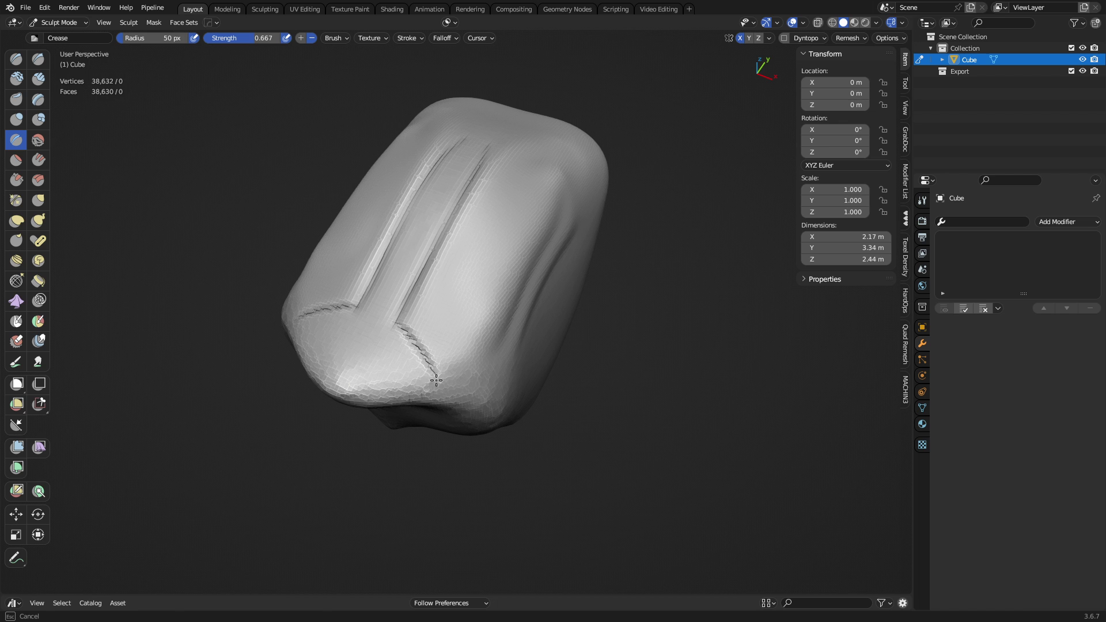
pyautogui.moveTo(436, 380); pyautogui.dragTo(426, 378)
# - Deepen the two lengthwise top grooves with the Crease brush and extend them to the block's back edge
pyautogui.moveTo(427, 378); pyautogui.dragTo(420, 338, button='middle')
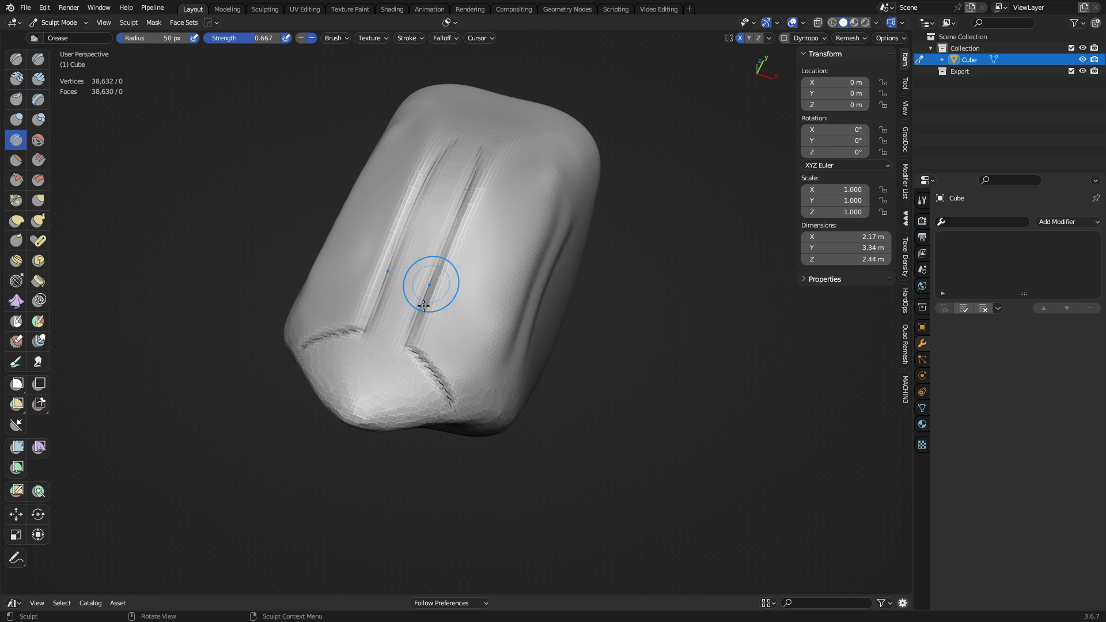
pyautogui.moveTo(423, 311); pyautogui.dragTo(481, 168)
pyautogui.moveTo(472, 185); pyautogui.dragTo(519, 118)
pyautogui.moveTo(467, 191); pyautogui.dragTo(525, 113)
pyautogui.moveTo(442, 210); pyautogui.dragTo(443, 192)
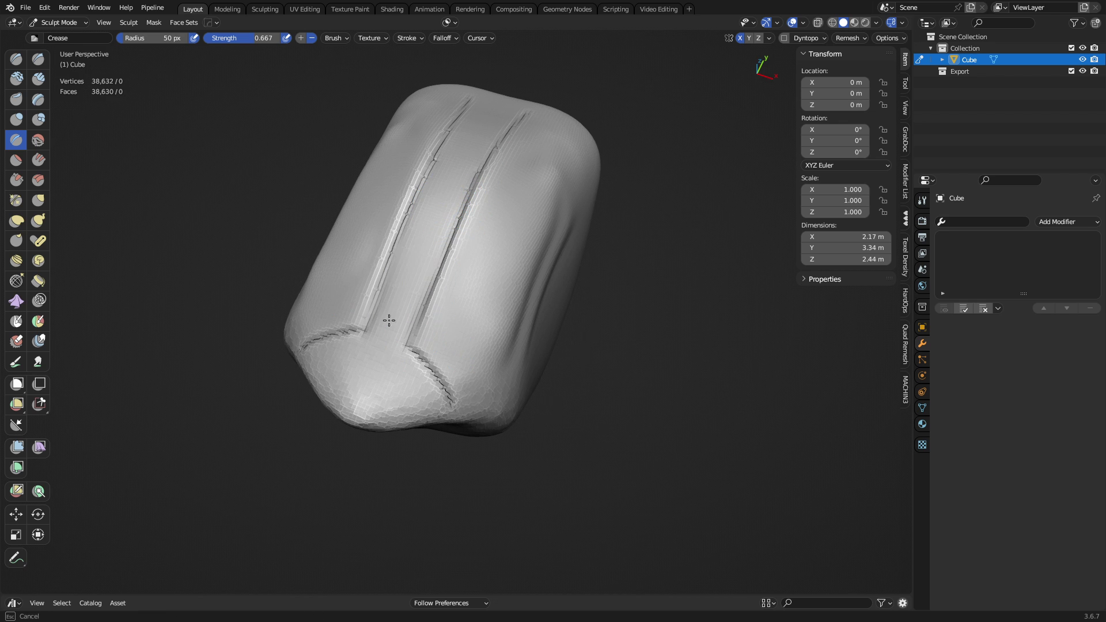
pyautogui.moveTo(392, 314); pyautogui.dragTo(392, 314)
# - Continue the side creases down and around the underside of the front bulge so that they enclose it
pyautogui.moveTo(444, 346); pyautogui.dragTo(440, 267, button='middle')
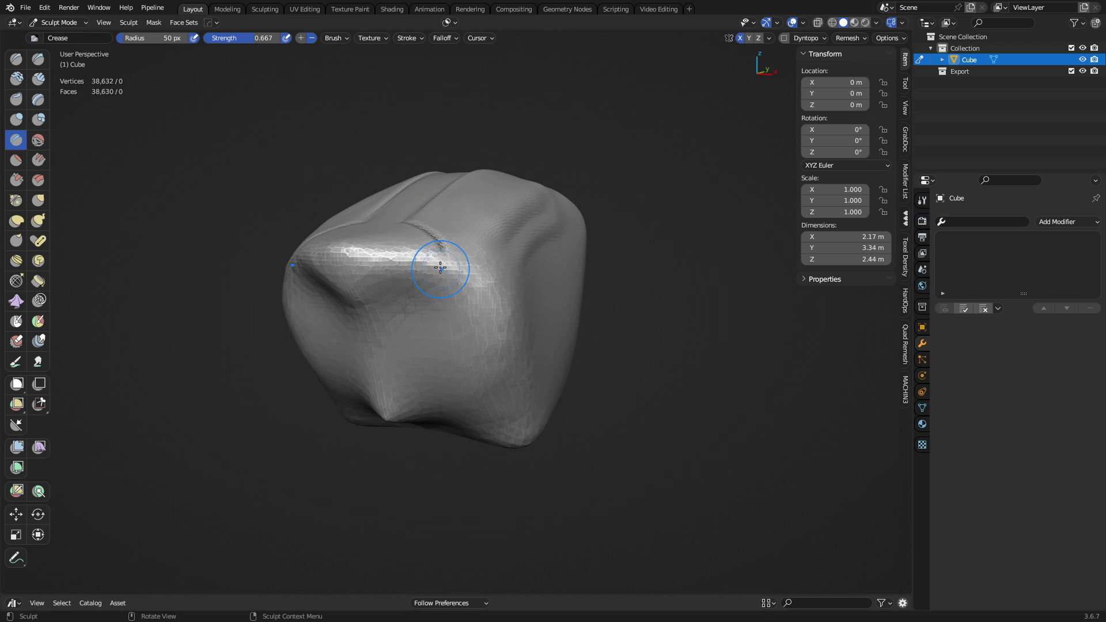
pyautogui.moveTo(440, 265); pyautogui.dragTo(441, 247)
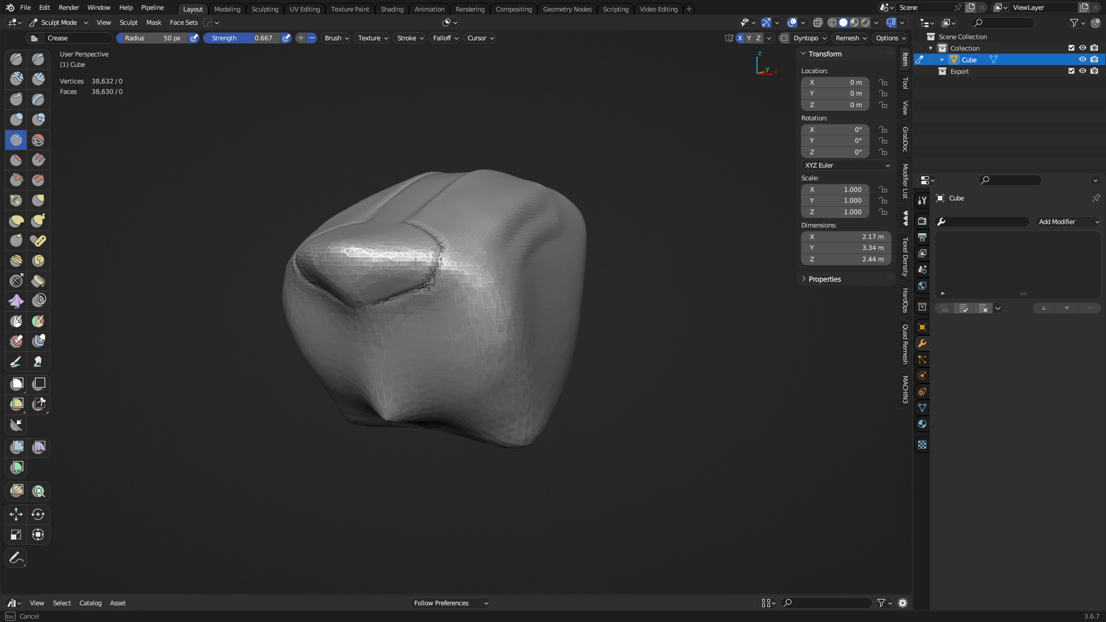
pyautogui.moveTo(436, 265); pyautogui.dragTo(438, 260)
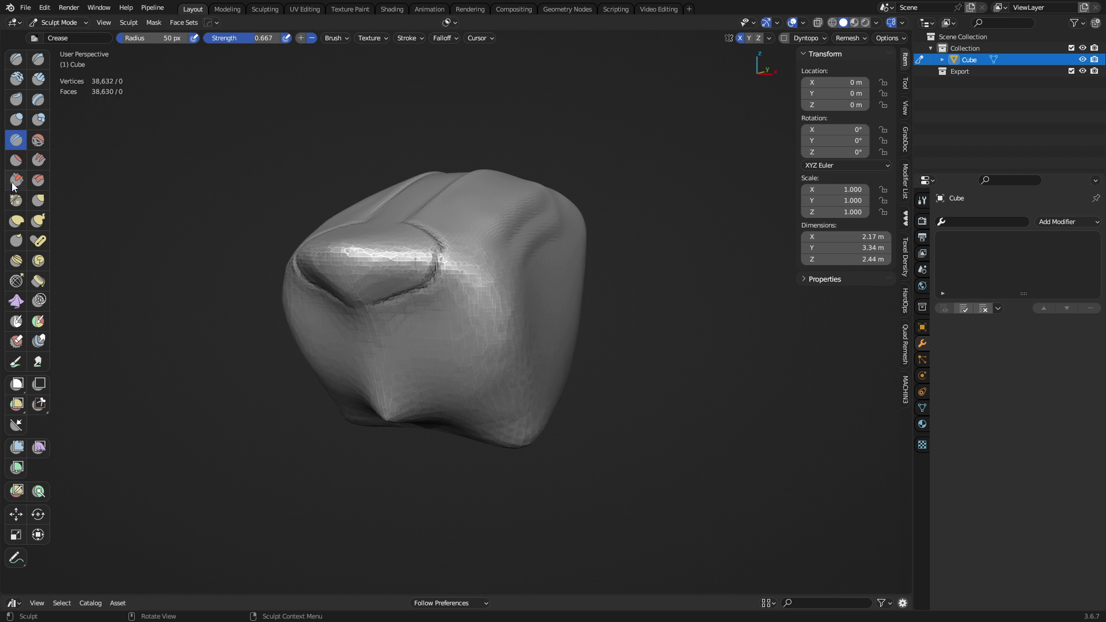
# - Set the Scrape/Peaks brush radius to 75 px and scrape the groove and ridge along the block's upper side
pyautogui.moveTo(470, 263)
pyautogui.mouseDown(button='middle')
pyautogui.moveTo(426, 277)
pyautogui.moveTo(444, 294)
pyautogui.mouseUp(button='middle')
pyautogui.press('f')
pyautogui.click(469, 284)
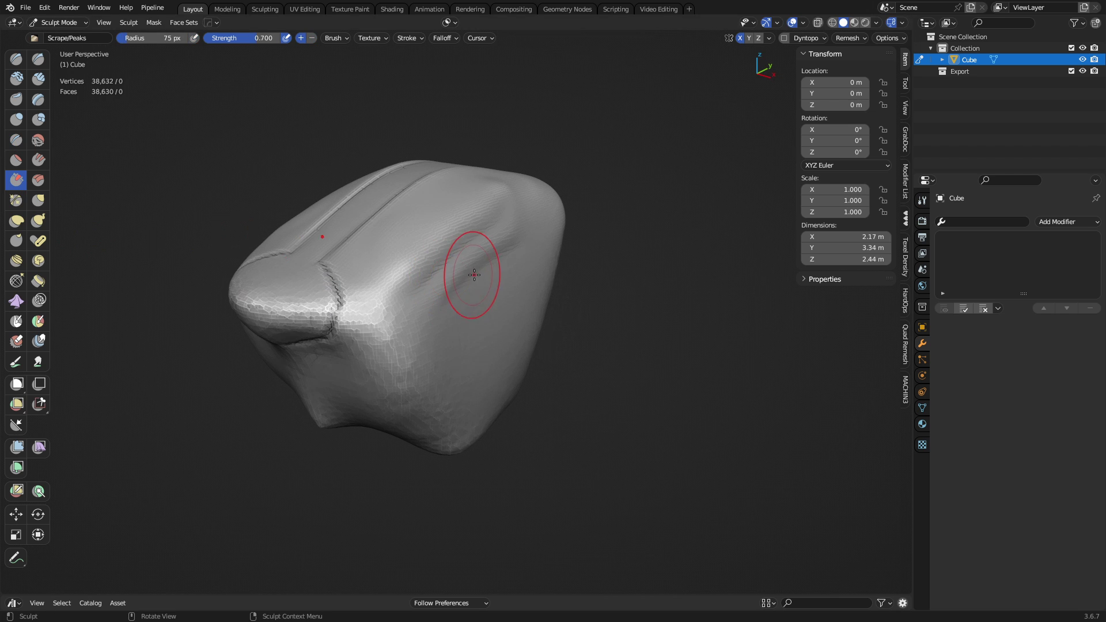
pyautogui.moveTo(478, 252); pyautogui.dragTo(524, 193)
pyautogui.moveTo(399, 314); pyautogui.dragTo(515, 201)
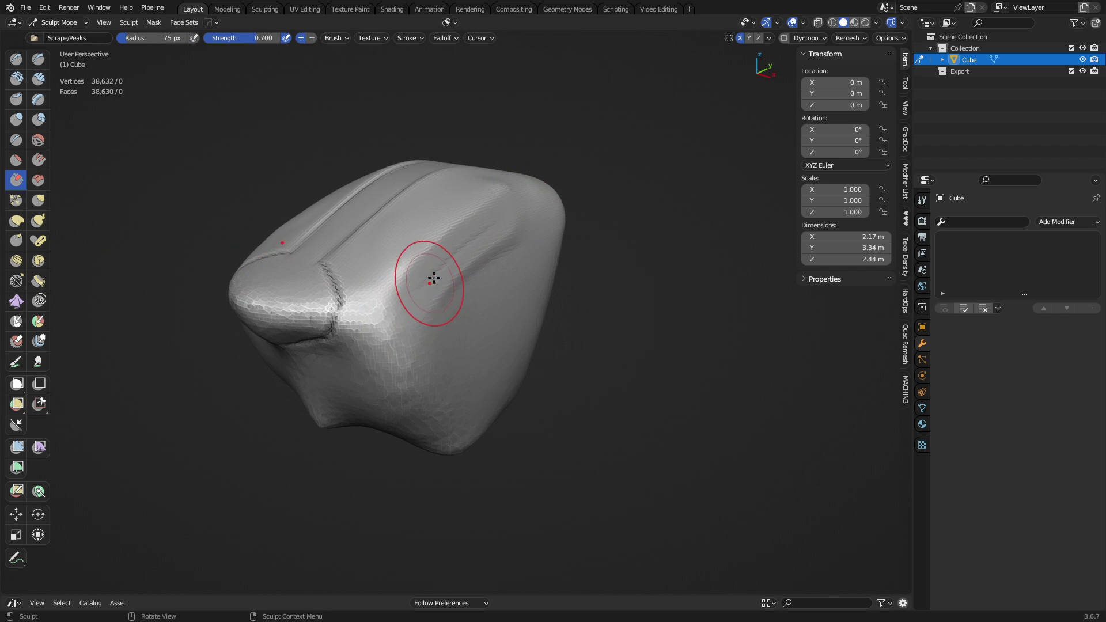
pyautogui.moveTo(430, 279)
pyautogui.mouseDown()
pyautogui.moveTo(498, 222)
pyautogui.moveTo(377, 338)
pyautogui.mouseUp()
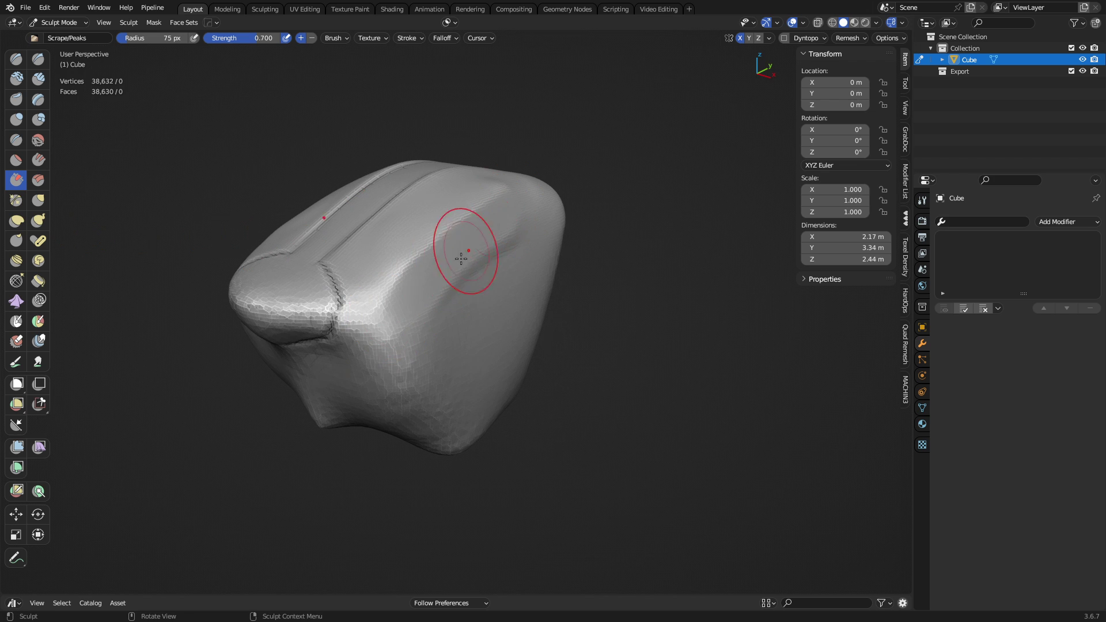
pyautogui.moveTo(430, 264)
pyautogui.mouseDown()
pyautogui.moveTo(426, 251)
pyautogui.moveTo(439, 254)
pyautogui.mouseUp()
# - Scrape the upper side ridge from the back corner to the front crease into a flatter, cleaner plane
pyautogui.moveTo(438, 254)
pyautogui.mouseDown(button='middle')
pyautogui.moveTo(400, 250)
pyautogui.moveTo(317, 153)
pyautogui.moveTo(450, 255)
pyautogui.moveTo(432, 241)
pyautogui.moveTo(460, 202)
pyautogui.moveTo(570, 381)
pyautogui.moveTo(463, 287)
pyautogui.moveTo(540, 211)
pyautogui.mouseUp(button='middle')
pyautogui.moveTo(554, 202); pyautogui.dragTo(405, 331)
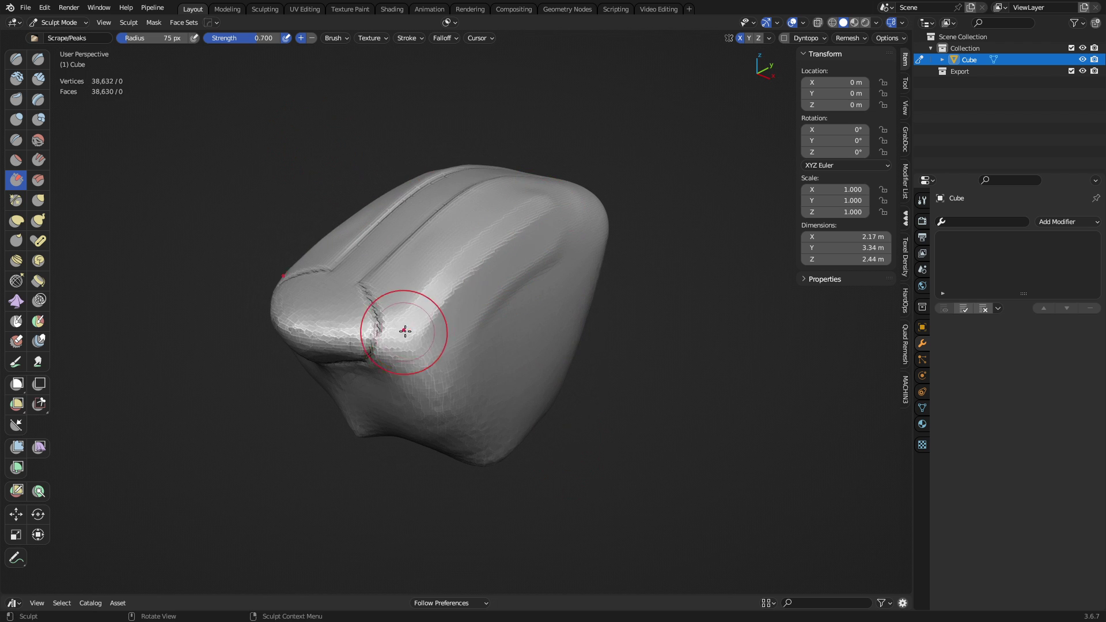
pyautogui.moveTo(557, 203)
pyautogui.mouseDown()
pyautogui.moveTo(448, 287)
pyautogui.moveTo(400, 346)
pyautogui.moveTo(523, 219)
pyautogui.moveTo(405, 339)
pyautogui.moveTo(447, 289)
pyautogui.moveTo(433, 329)
pyautogui.moveTo(533, 247)
pyautogui.mouseUp()
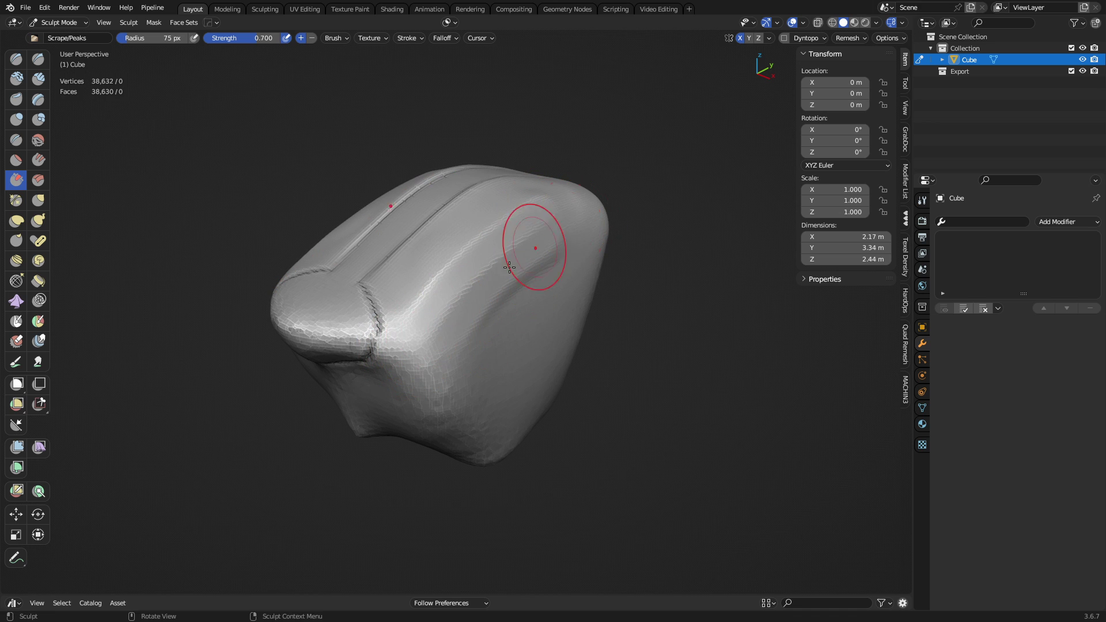
pyautogui.moveTo(435, 331)
pyautogui.mouseDown()
pyautogui.moveTo(582, 206)
pyautogui.moveTo(563, 224)
pyautogui.mouseUp()
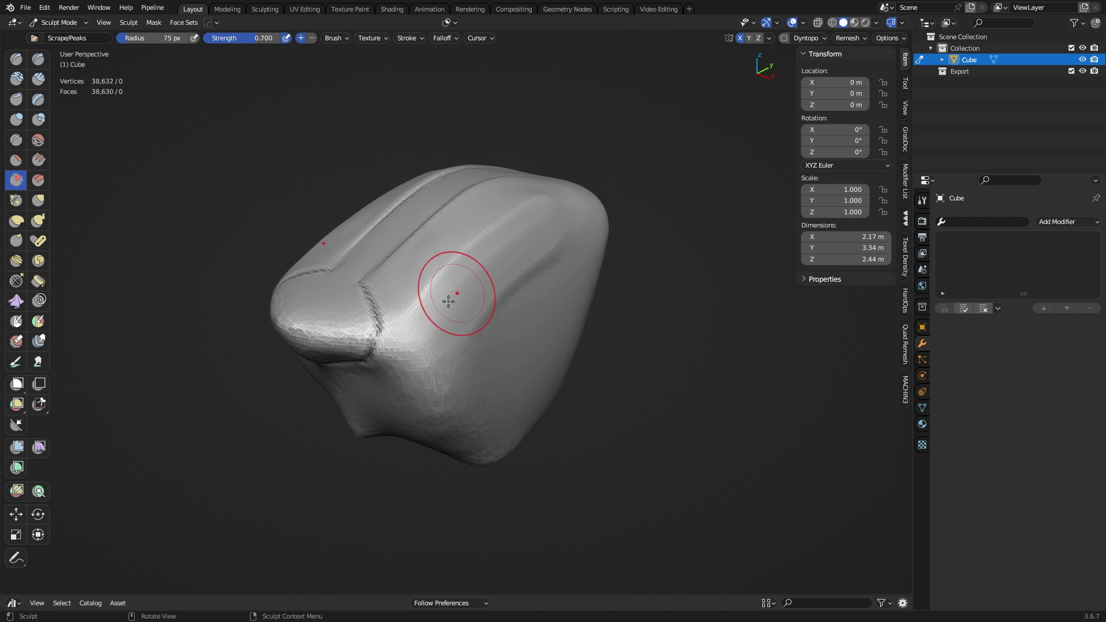
# - Scrape the upper side ridge smoother between the right lengthwise groove and the front crease
pyautogui.moveTo(448, 300); pyautogui.dragTo(565, 224)
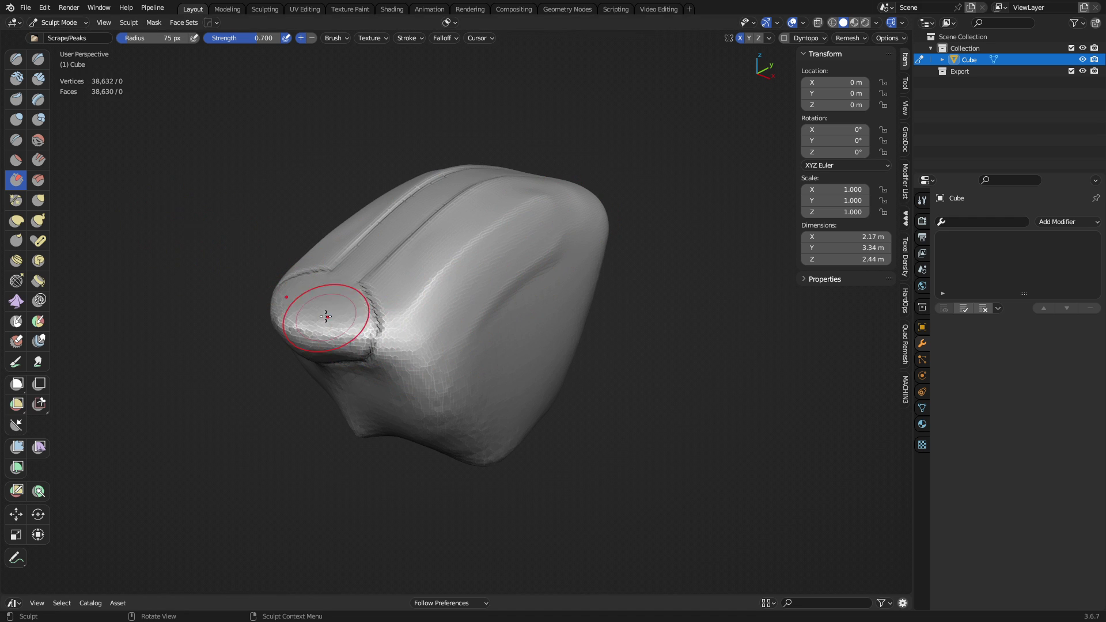
pyautogui.moveTo(511, 261); pyautogui.dragTo(509, 283, button='middle')
pyautogui.moveTo(433, 337); pyautogui.dragTo(476, 286)
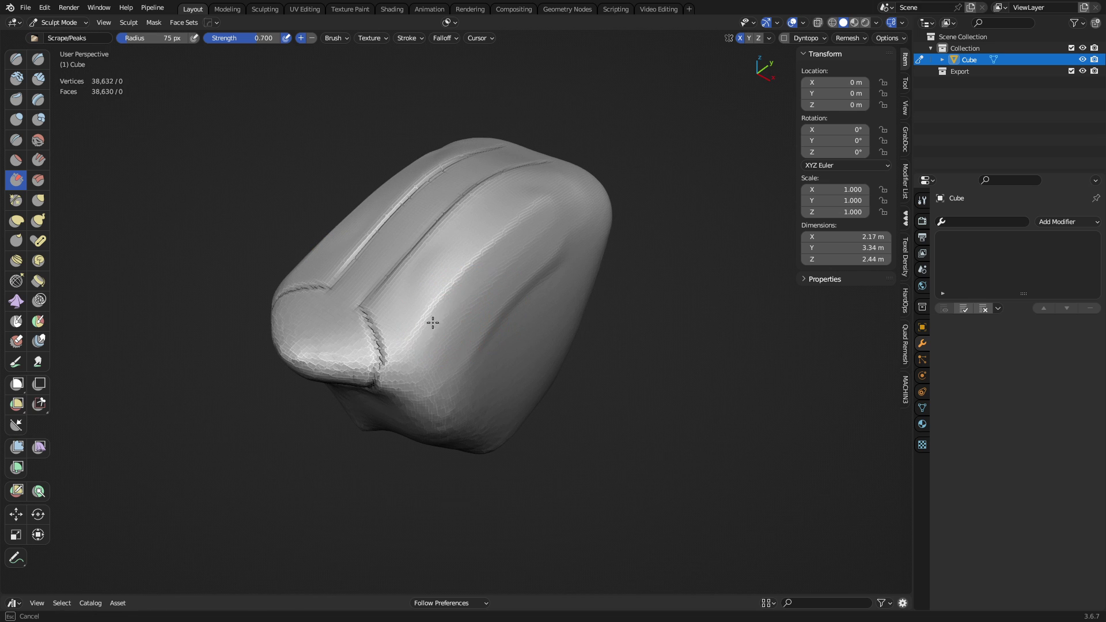
pyautogui.moveTo(433, 322); pyautogui.dragTo(415, 341)
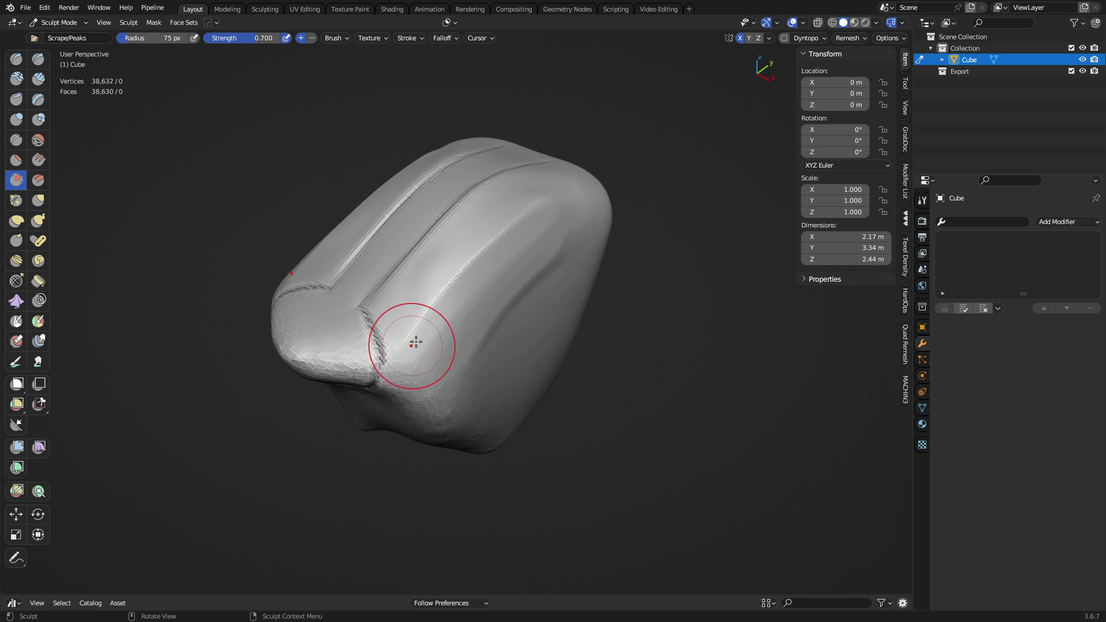
# - Turn on Plane Trim for the Scrape/Peaks brush and sharpen the ridge along the block's upper side with more strokes
pyautogui.click(335, 38)
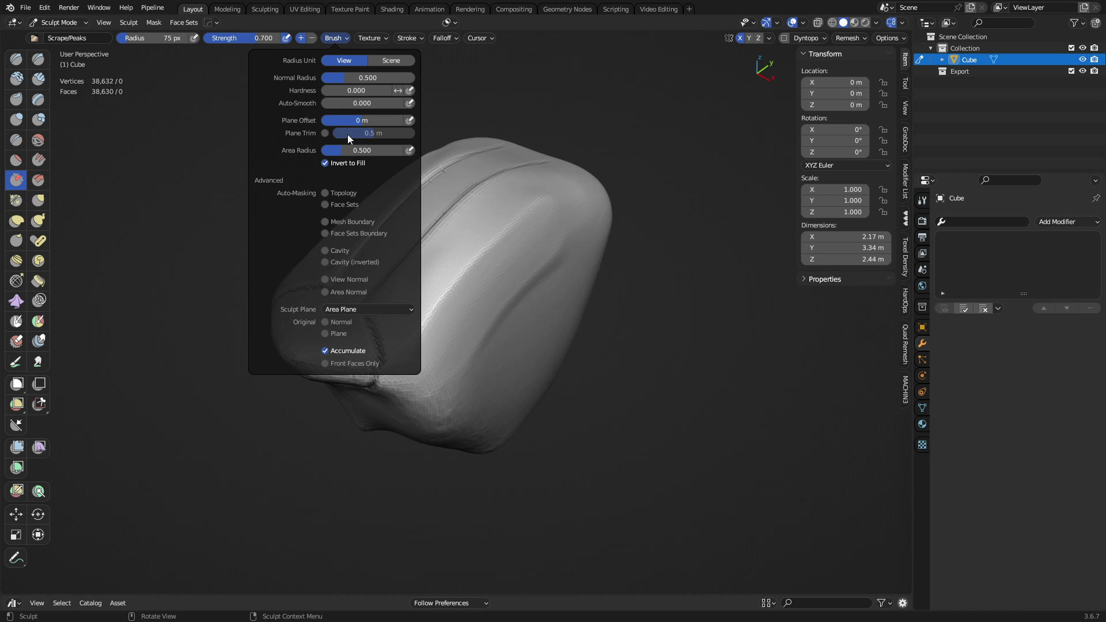
pyautogui.click(324, 135)
pyautogui.click(374, 134)
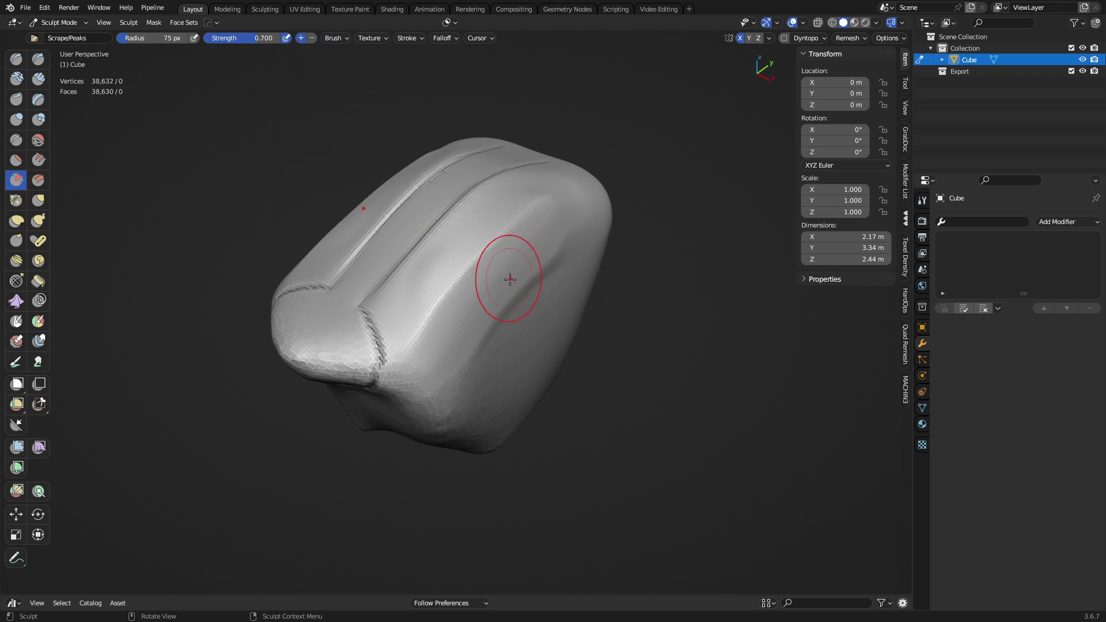
pyautogui.moveTo(452, 318); pyautogui.dragTo(450, 322)
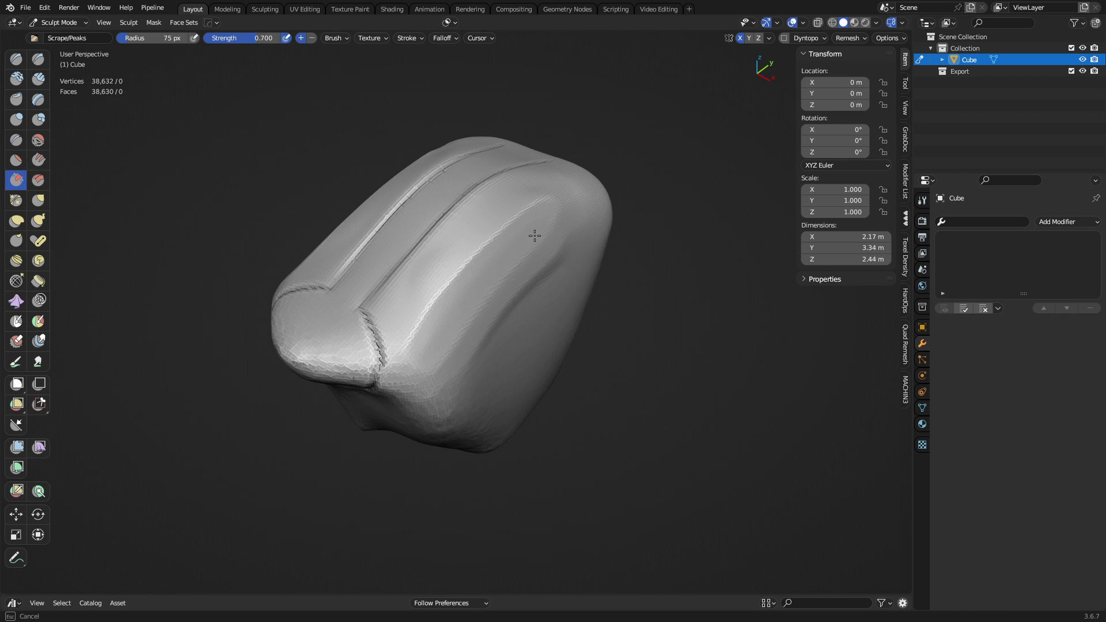
pyautogui.moveTo(457, 314); pyautogui.dragTo(527, 222)
pyautogui.moveTo(465, 311); pyautogui.dragTo(441, 329, button='middle')
pyautogui.moveTo(418, 344)
pyautogui.mouseDown()
pyautogui.moveTo(493, 226)
pyautogui.moveTo(468, 259)
pyautogui.mouseUp()
# - Enlarge the Scrape/Peaks radius to 107 px and scrape the front side corner down to the block's lower tip into a flat bevel
pyautogui.moveTo(460, 270); pyautogui.dragTo(526, 217, button='middle')
pyautogui.press('f')
pyautogui.click(436, 370)
pyautogui.moveTo(426, 382); pyautogui.dragTo(433, 419)
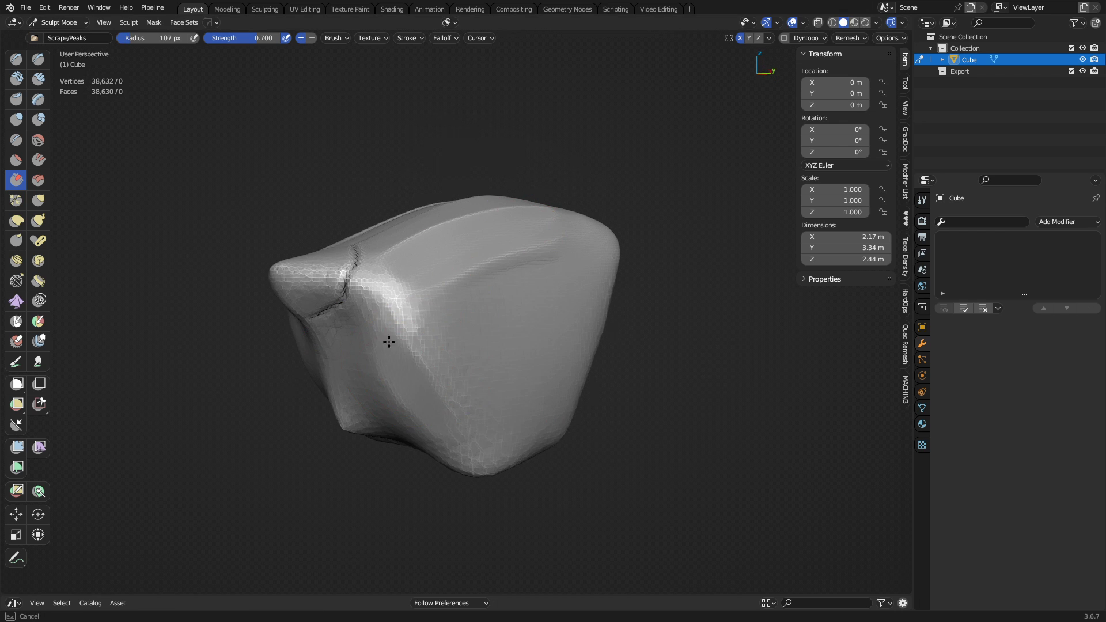
pyautogui.moveTo(389, 342); pyautogui.dragTo(464, 438)
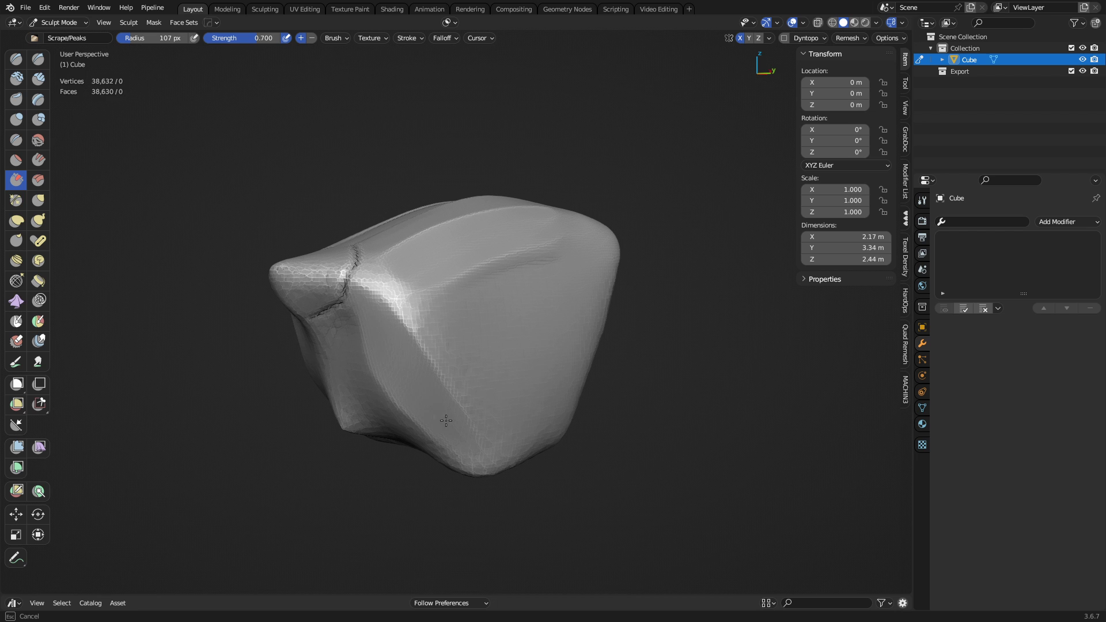
pyautogui.moveTo(450, 435); pyautogui.dragTo(460, 447)
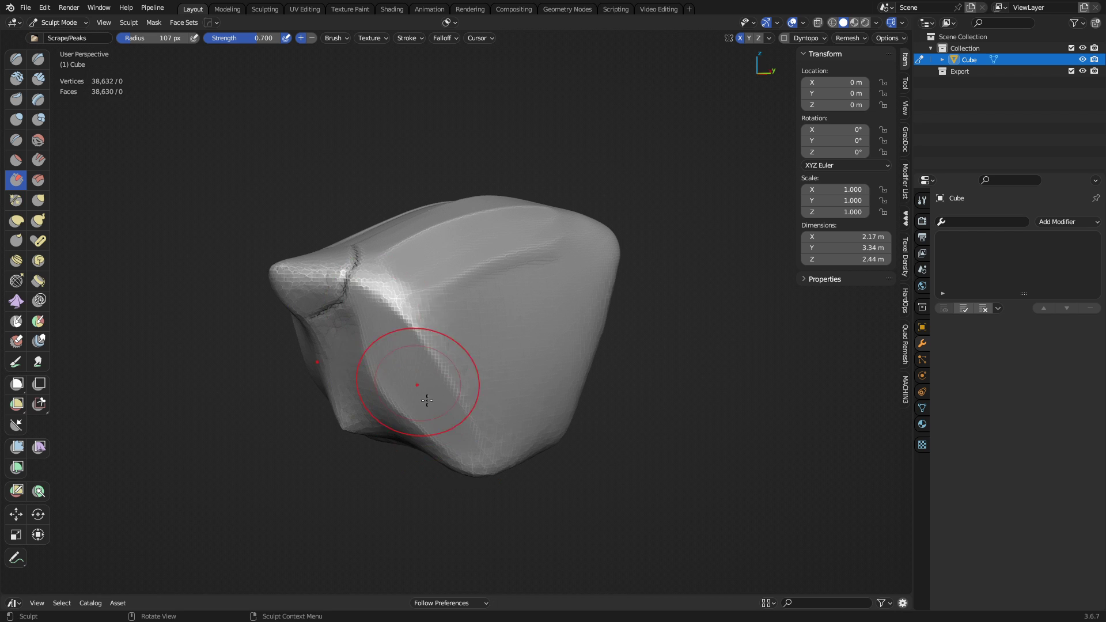
# - Switch to the Fill/Deepen brush and review its plane and original normal settings
pyautogui.moveTo(477, 383)
pyautogui.mouseDown(button='middle')
pyautogui.moveTo(484, 406)
pyautogui.moveTo(447, 370)
pyautogui.moveTo(473, 356)
pyautogui.mouseUp(button='middle')
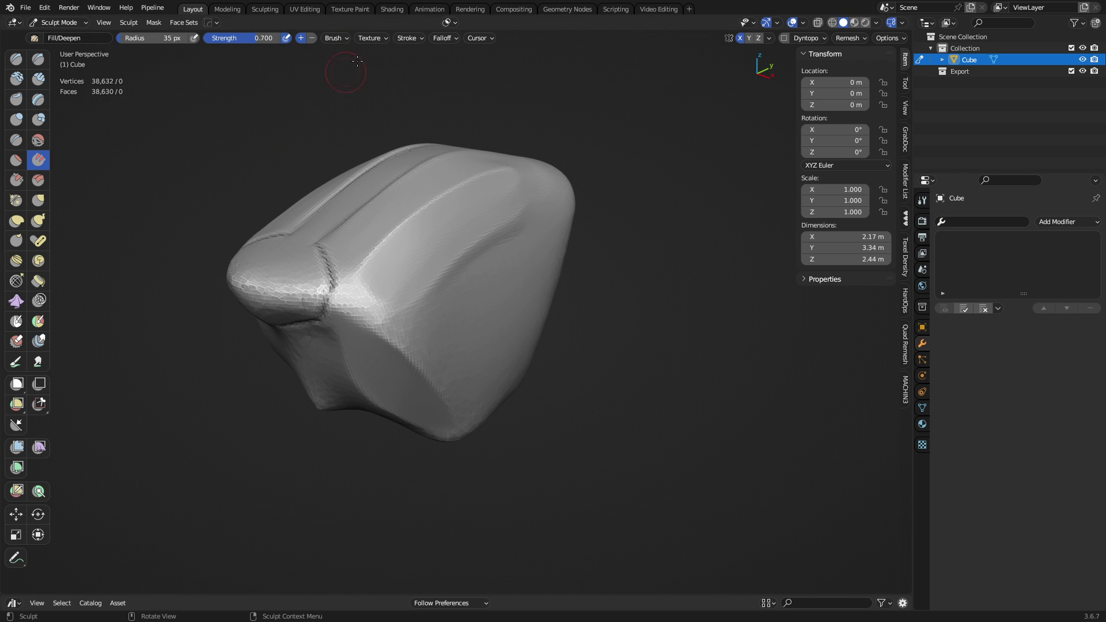
pyautogui.click(334, 38)
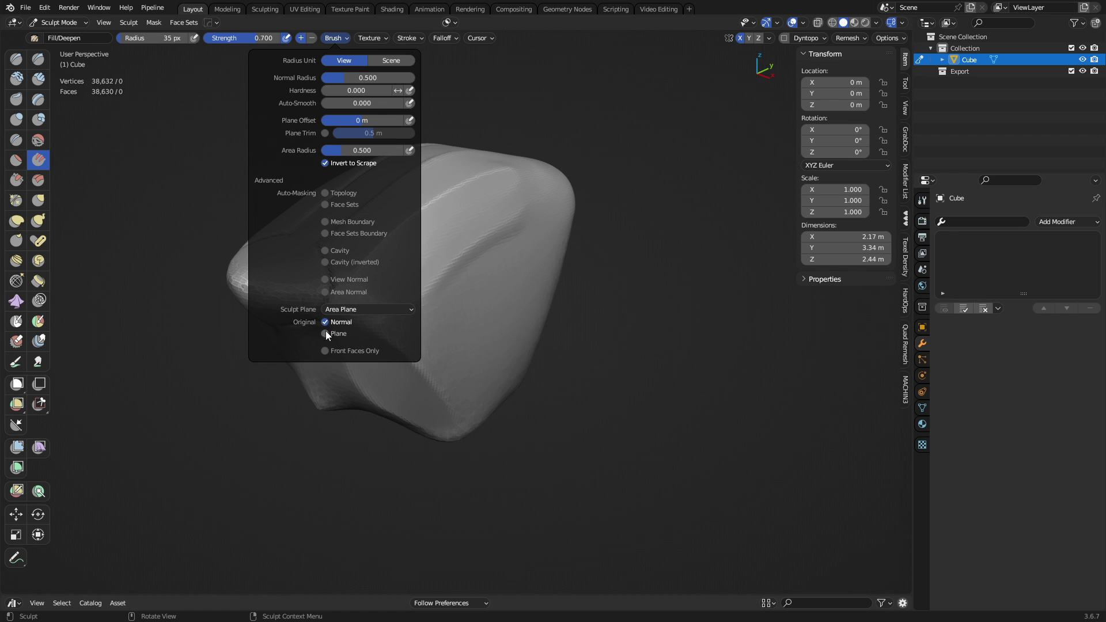
pyautogui.moveTo(429, 332)
pyautogui.mouseDown(button='middle')
pyautogui.moveTo(479, 329)
pyautogui.moveTo(432, 247)
pyautogui.mouseUp(button='middle')
# - Select the Layer brush, enable Persistent with a new persistent base, set its direction to subtract and adjust its height
pyautogui.click(38, 100)
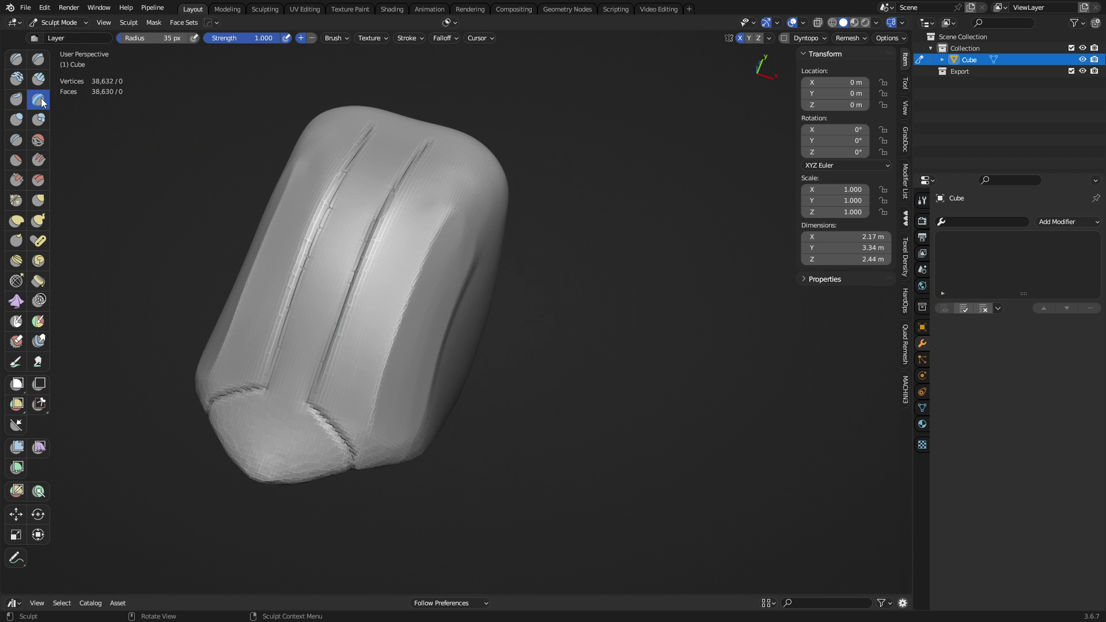
pyautogui.click(336, 38)
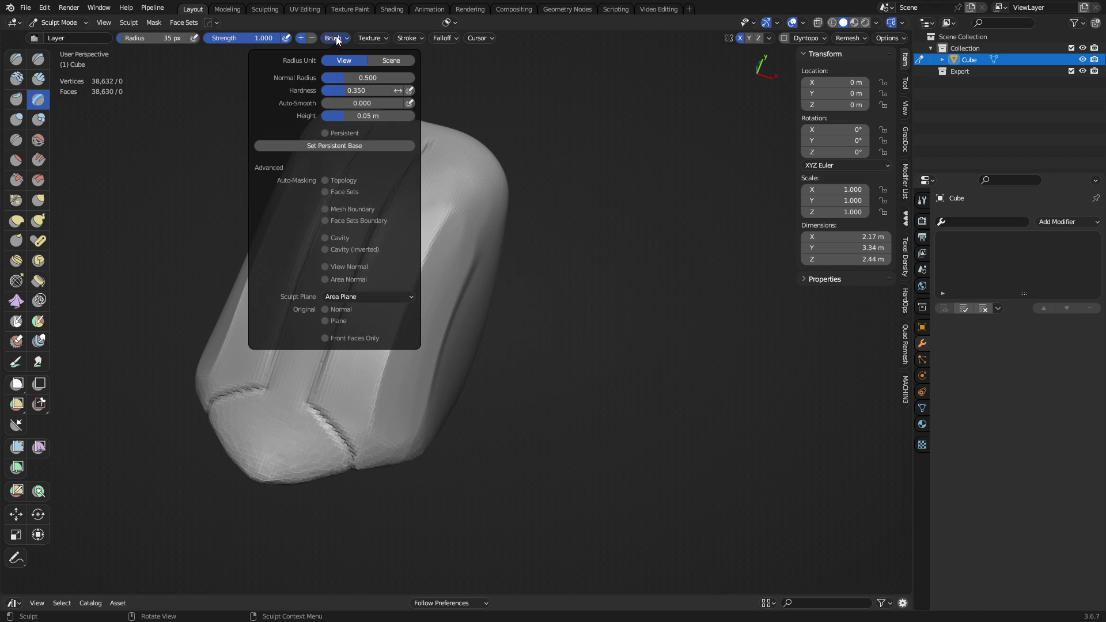
pyautogui.click(325, 133)
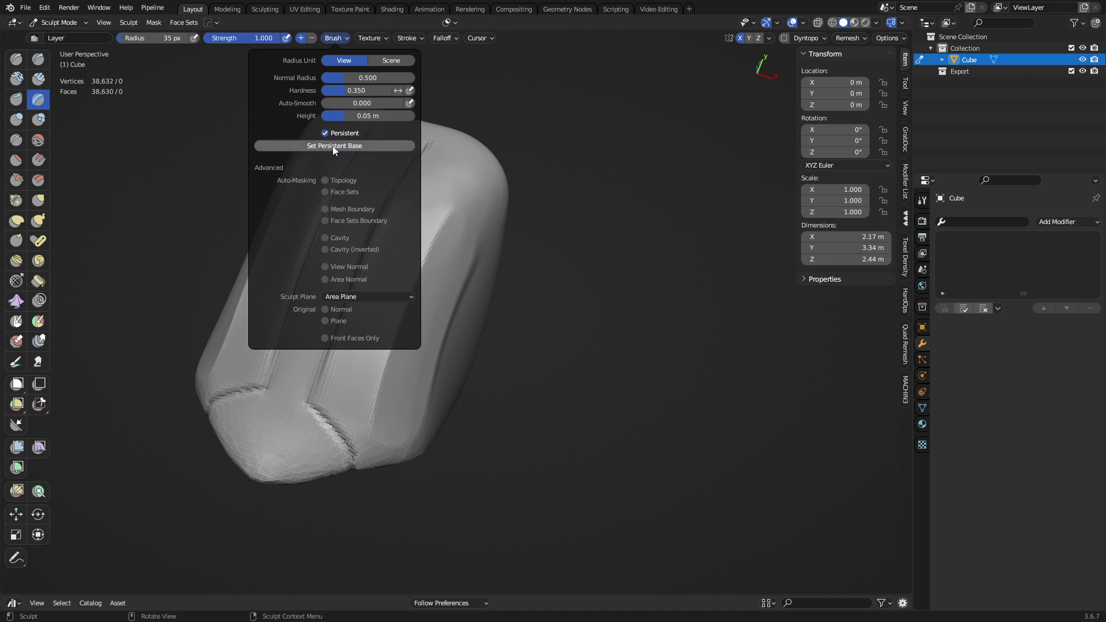
pyautogui.click(334, 145)
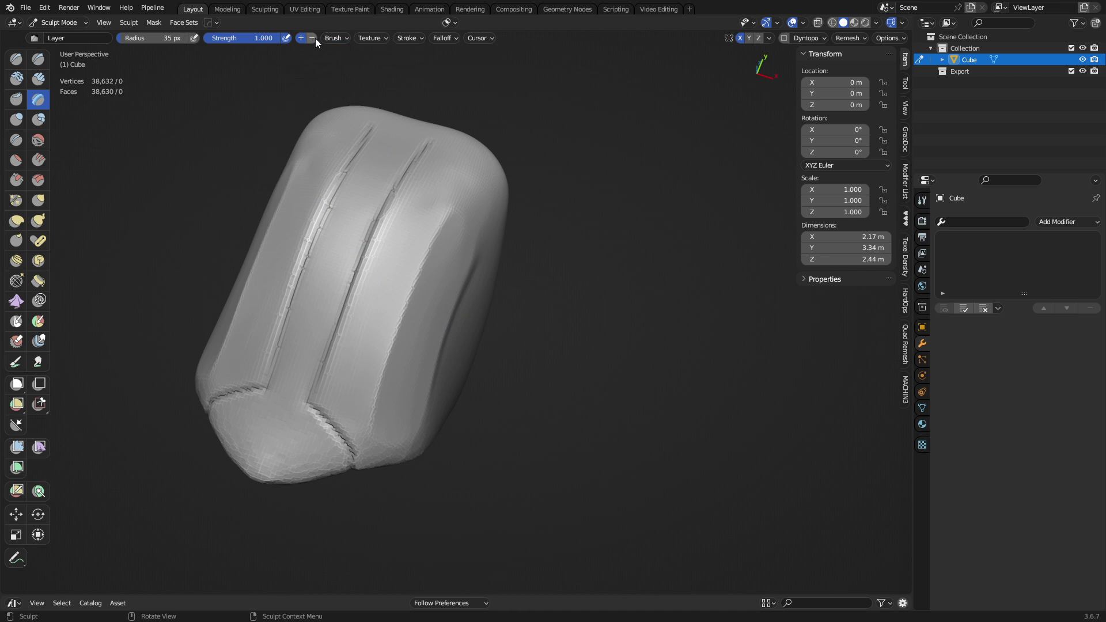
pyautogui.rightClick(377, 140)
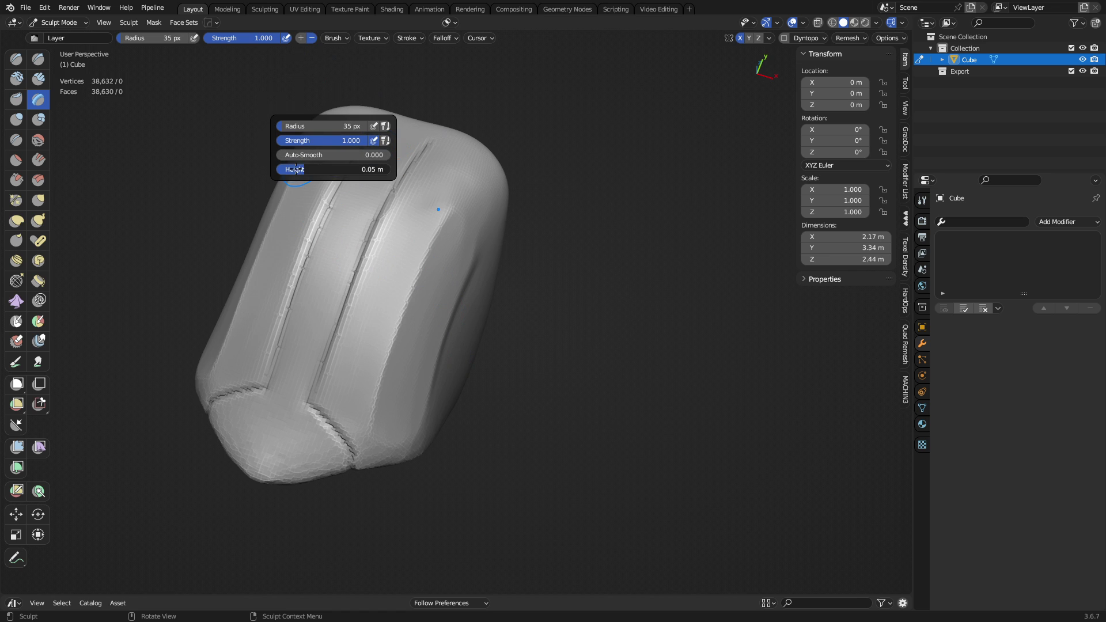
pyautogui.moveTo(280, 169); pyautogui.dragTo(279, 172)
# - Carve a shallow, evenly recessed triangular panel into the block's side with the Layer brush
pyautogui.moveTo(424, 222)
pyautogui.mouseDown(button='middle')
pyautogui.moveTo(455, 215)
pyautogui.moveTo(381, 145)
pyautogui.moveTo(401, 233)
pyautogui.mouseUp(button='middle')
pyautogui.moveTo(346, 267)
pyautogui.mouseDown()
pyautogui.moveTo(425, 217)
pyautogui.moveTo(343, 269)
pyautogui.moveTo(385, 240)
pyautogui.mouseUp()
pyautogui.moveTo(385, 239)
pyautogui.mouseDown(button='middle')
pyautogui.moveTo(421, 264)
pyautogui.moveTo(377, 253)
pyautogui.mouseUp(button='middle')
pyautogui.moveTo(381, 288)
pyautogui.mouseDown()
pyautogui.moveTo(383, 296)
pyautogui.moveTo(366, 240)
pyautogui.moveTo(316, 235)
pyautogui.moveTo(353, 285)
pyautogui.mouseUp()
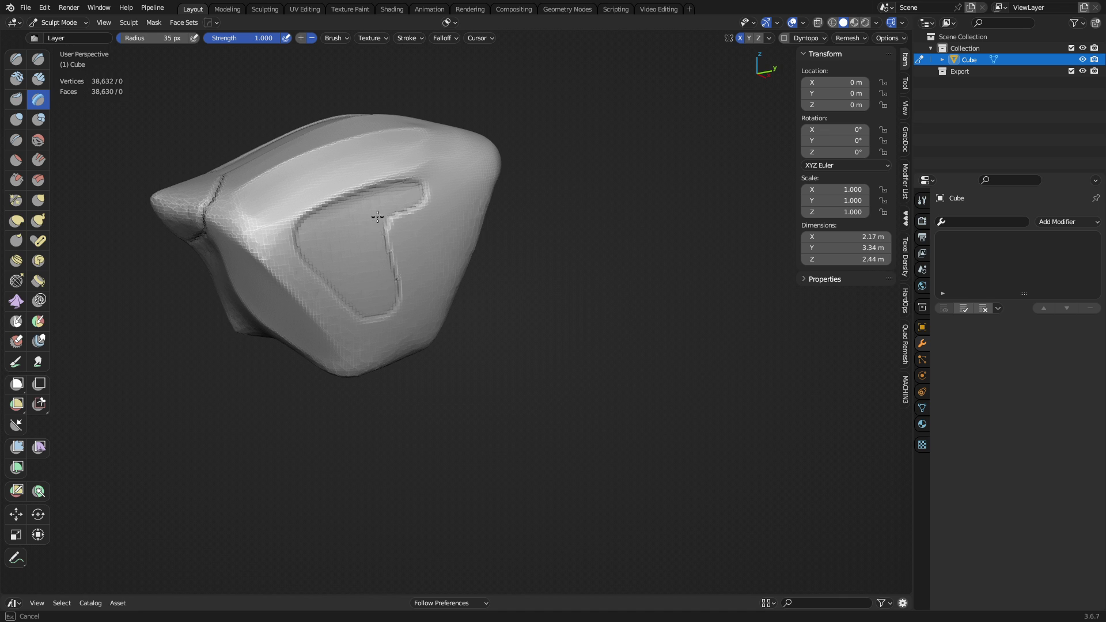
pyautogui.moveTo(377, 217)
pyautogui.mouseDown()
pyautogui.moveTo(384, 248)
pyautogui.moveTo(403, 212)
pyautogui.mouseUp()
pyautogui.moveTo(401, 220)
pyautogui.mouseDown(button='middle')
pyautogui.moveTo(405, 274)
pyautogui.moveTo(420, 248)
pyautogui.mouseUp(button='middle')
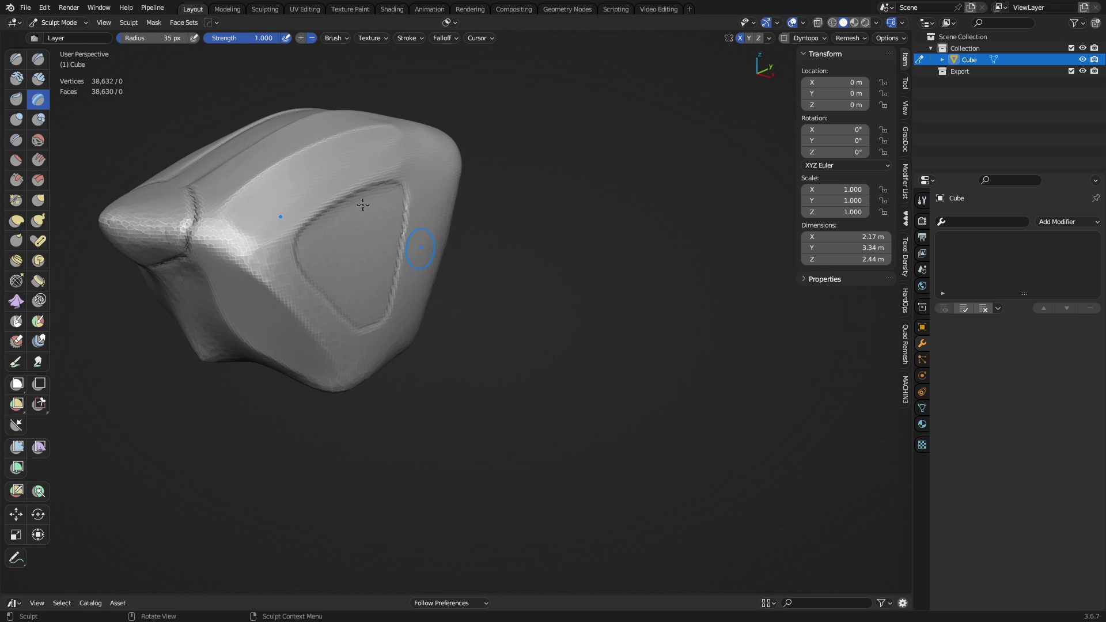
# - Examine the recessed side panel from several angles and review the Fill/Deepen brush settings
pyautogui.moveTo(337, 284)
pyautogui.mouseDown(button='middle')
pyautogui.moveTo(383, 333)
pyautogui.moveTo(440, 321)
pyautogui.moveTo(402, 235)
pyautogui.mouseUp(button='middle')
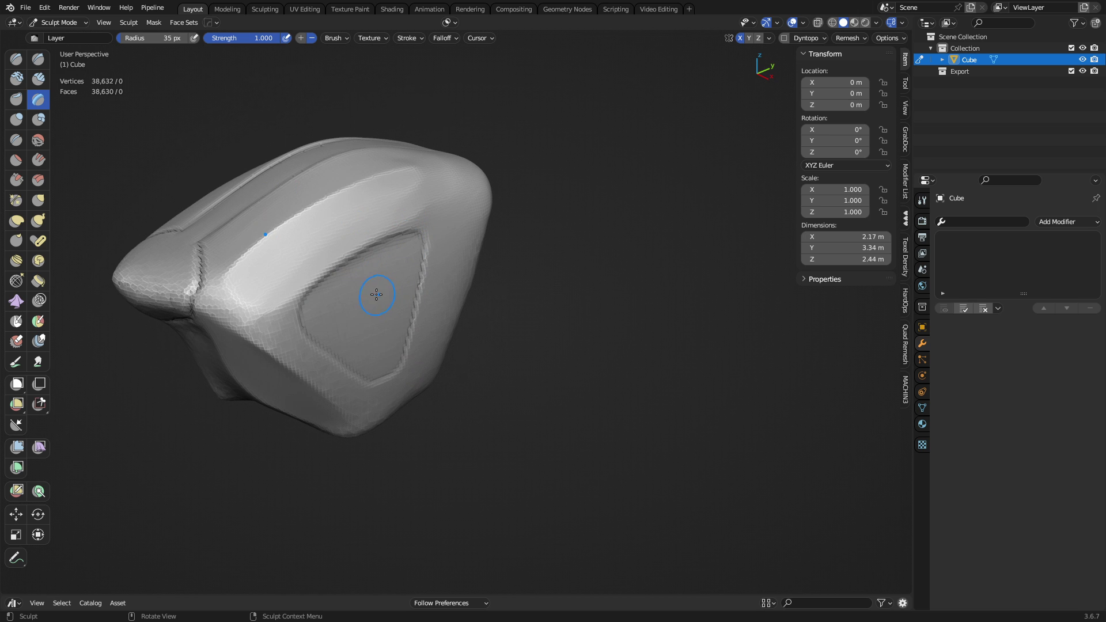
pyautogui.moveTo(375, 240)
pyautogui.mouseDown(button='middle')
pyautogui.moveTo(442, 321)
pyautogui.moveTo(511, 316)
pyautogui.mouseUp(button='middle')
pyautogui.moveTo(472, 244); pyautogui.dragTo(138, 185, button='middle')
pyautogui.click(44, 161)
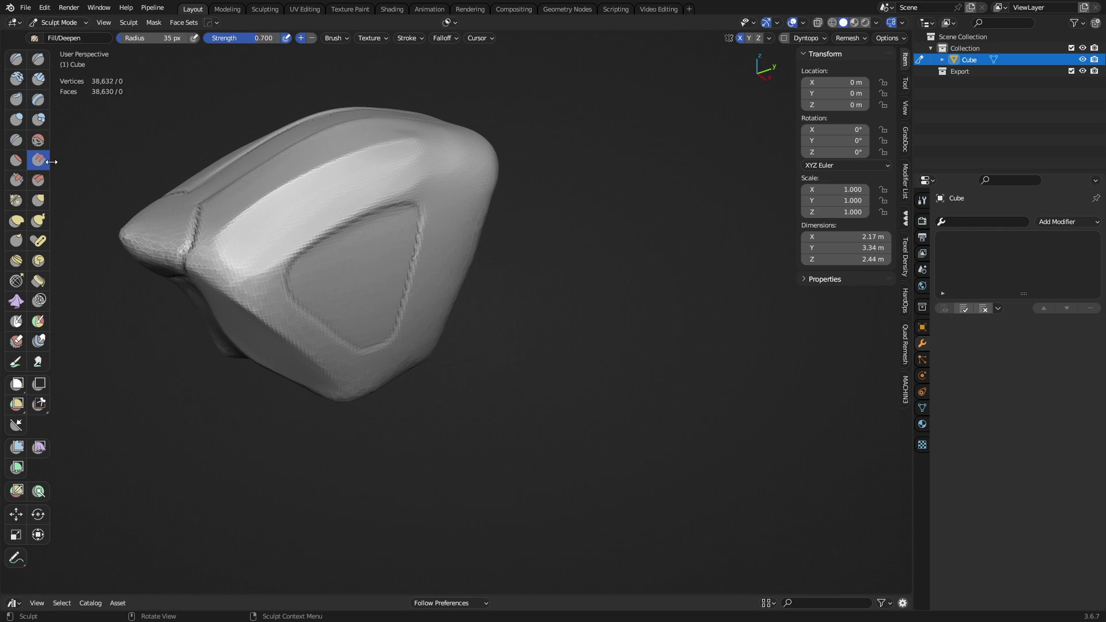
pyautogui.click(335, 38)
pyautogui.moveTo(370, 254)
pyautogui.mouseDown(button='middle')
pyautogui.moveTo(390, 247)
pyautogui.moveTo(389, 268)
pyautogui.mouseUp(button='middle')
pyautogui.moveTo(390, 268)
pyautogui.keyDown('ctrl'); pyautogui.mouseDown(button='middle')
pyautogui.moveTo(383, 250)
pyautogui.moveTo(349, 258)
pyautogui.mouseUp(button='middle'); pyautogui.keyUp('ctrl')
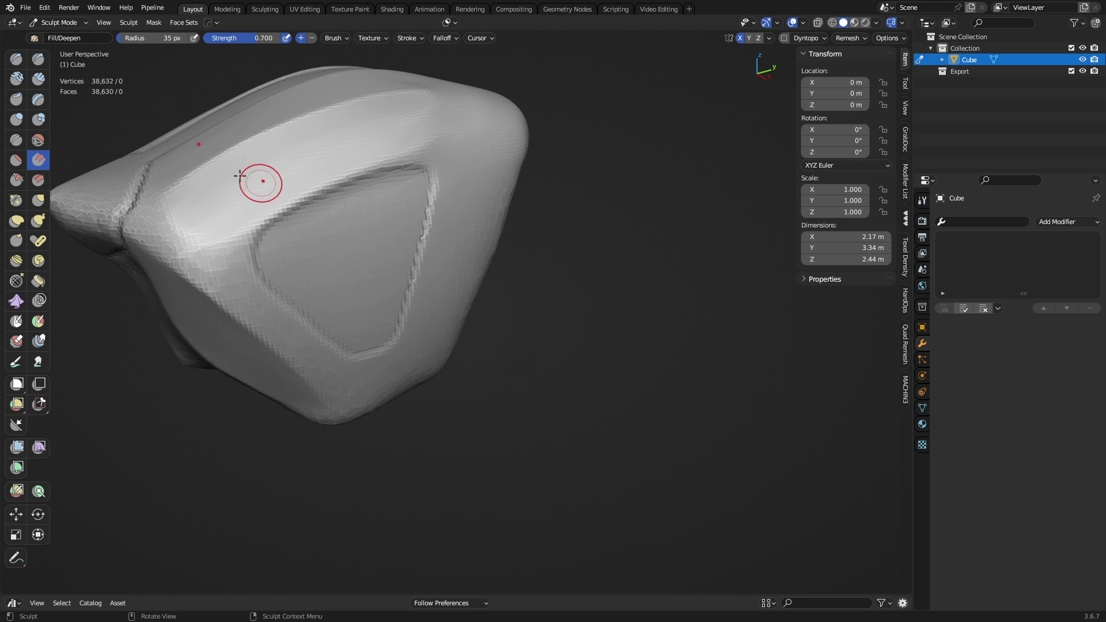
# - Carve an elongated dent into the recessed side panel with the Draw brush and work its floor with Fill/Deepen
pyautogui.click(17, 58)
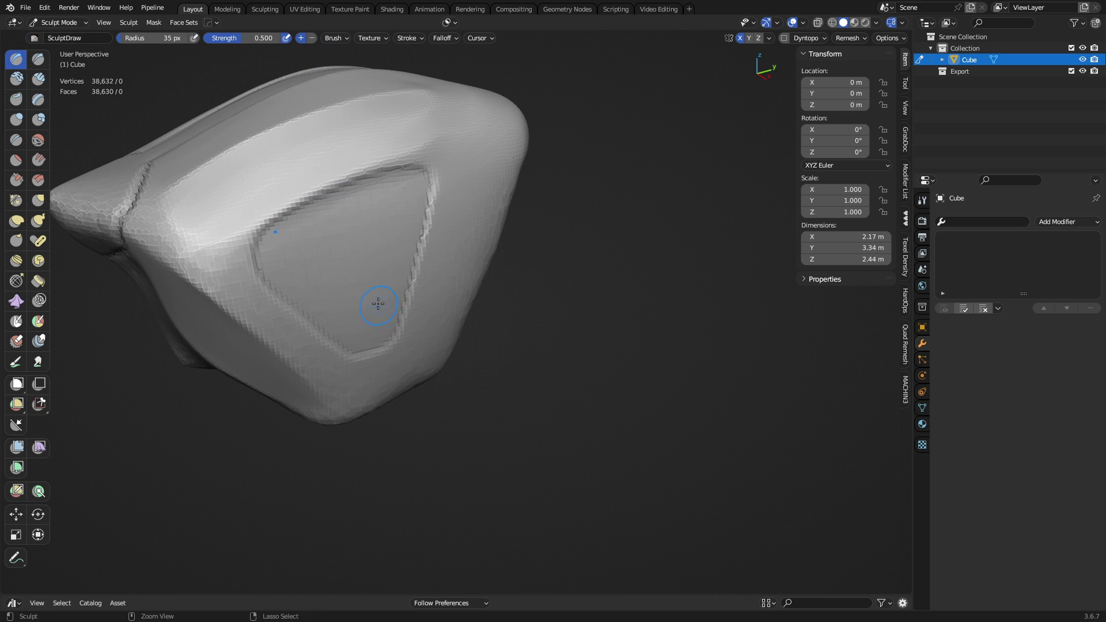
pyautogui.moveTo(378, 304)
pyautogui.mouseDown()
pyautogui.moveTo(392, 222)
pyautogui.moveTo(371, 279)
pyautogui.moveTo(380, 237)
pyautogui.mouseUp()
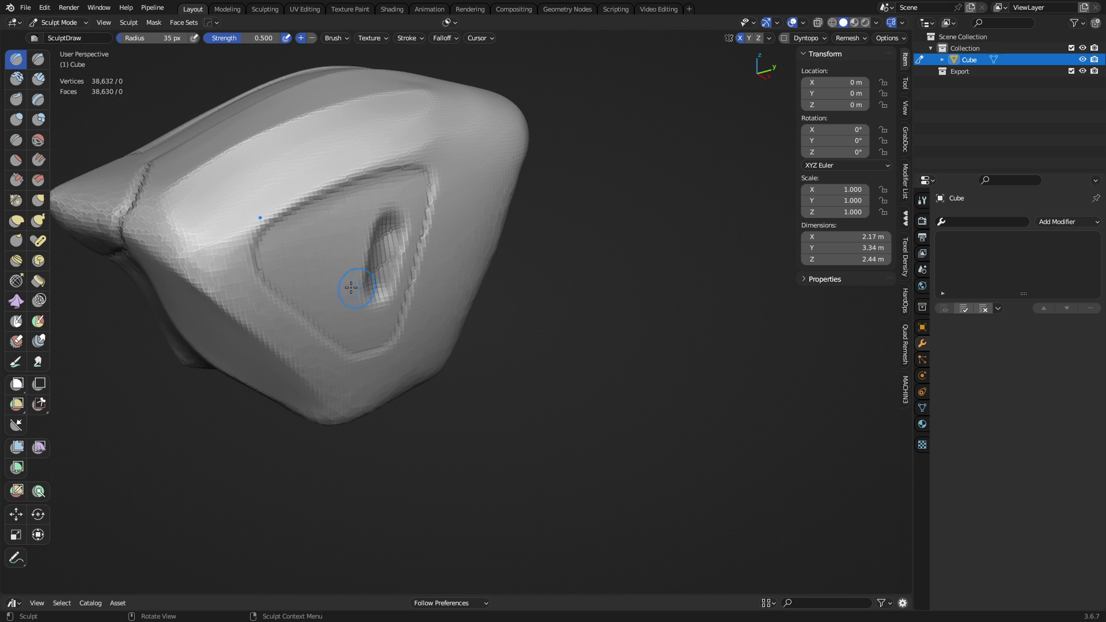
pyautogui.click(40, 163)
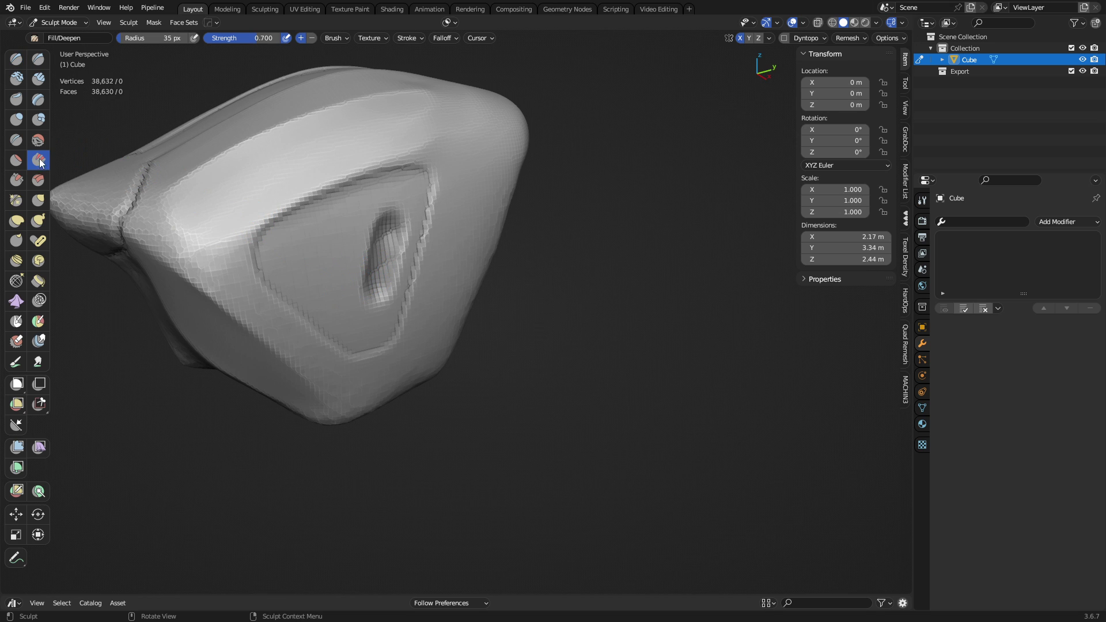
pyautogui.moveTo(383, 254); pyautogui.dragTo(388, 247)
# - Flatten the dent's floor with Fill/Deepen and extend it into a longer, steep-walled pocket within the panel
pyautogui.moveTo(388, 246); pyautogui.dragTo(370, 246, button='middle')
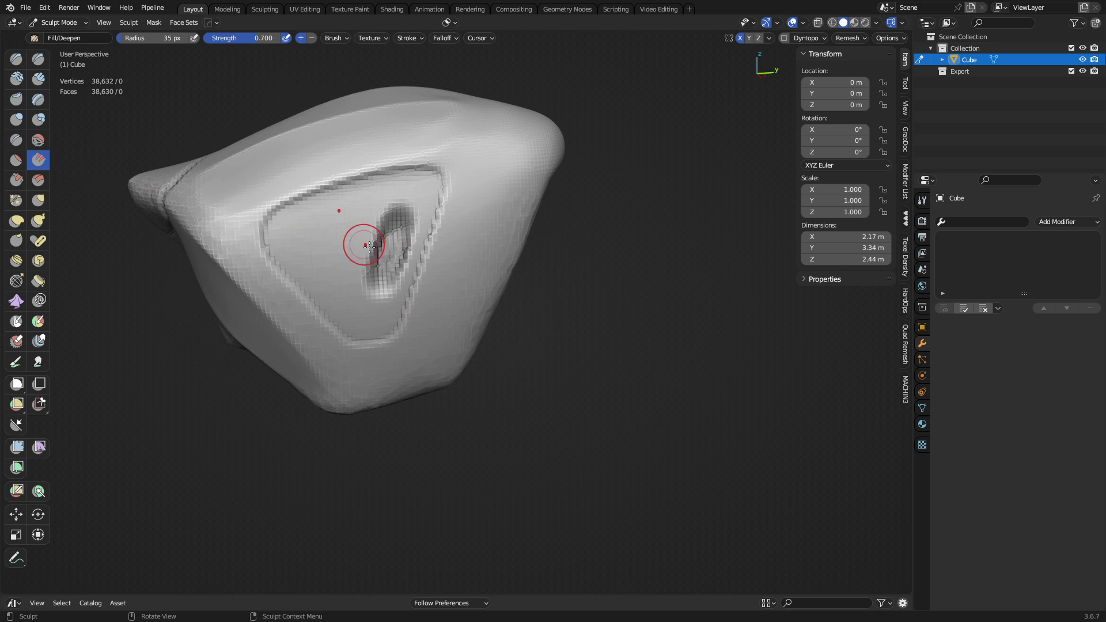
pyautogui.moveTo(388, 248)
pyautogui.mouseDown()
pyautogui.moveTo(392, 209)
pyautogui.moveTo(382, 301)
pyautogui.moveTo(383, 249)
pyautogui.moveTo(395, 232)
pyautogui.mouseUp()
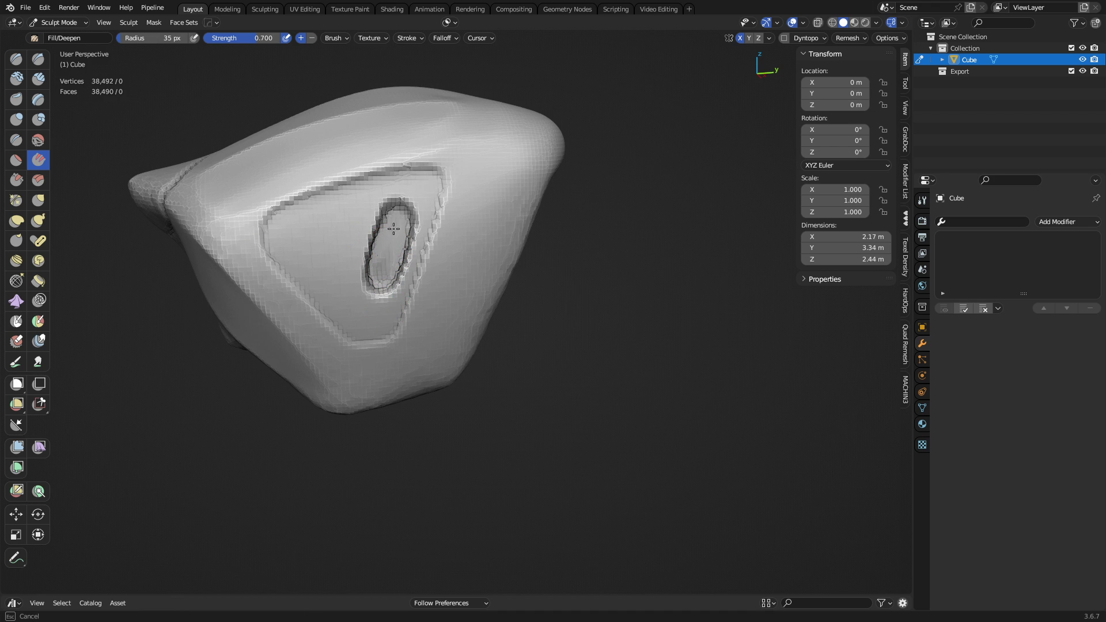
pyautogui.moveTo(401, 212); pyautogui.dragTo(399, 212)
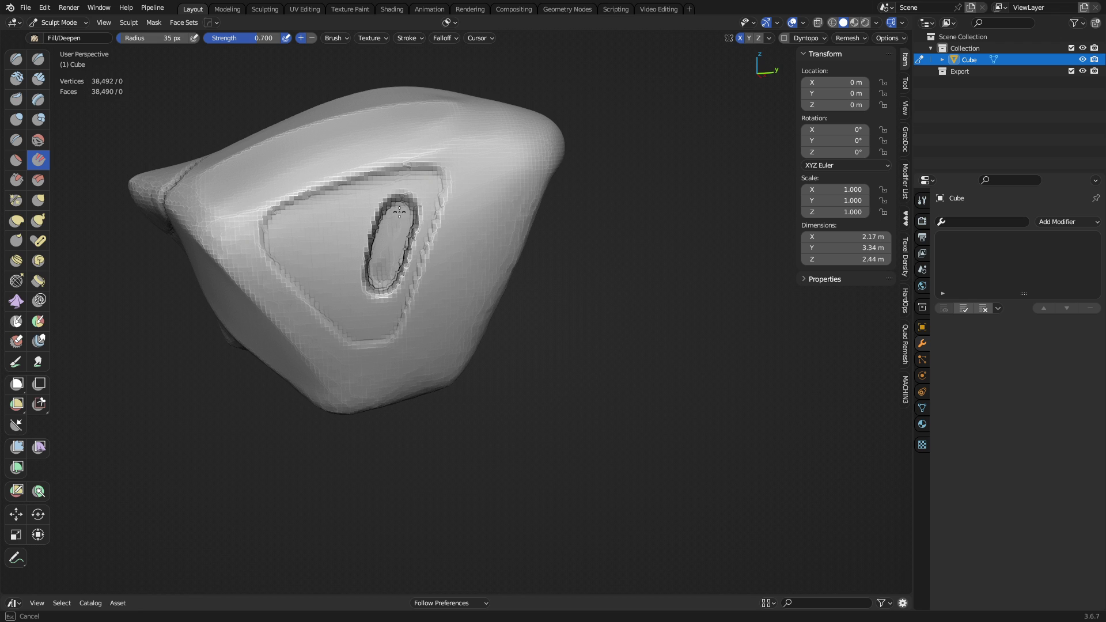
pyautogui.moveTo(385, 260)
pyautogui.mouseDown()
pyautogui.moveTo(379, 278)
pyautogui.moveTo(391, 238)
pyautogui.moveTo(381, 273)
pyautogui.mouseUp()
pyautogui.moveTo(394, 221)
pyautogui.mouseDown()
pyautogui.moveTo(402, 200)
pyautogui.moveTo(373, 294)
pyautogui.moveTo(380, 278)
pyautogui.mouseUp()
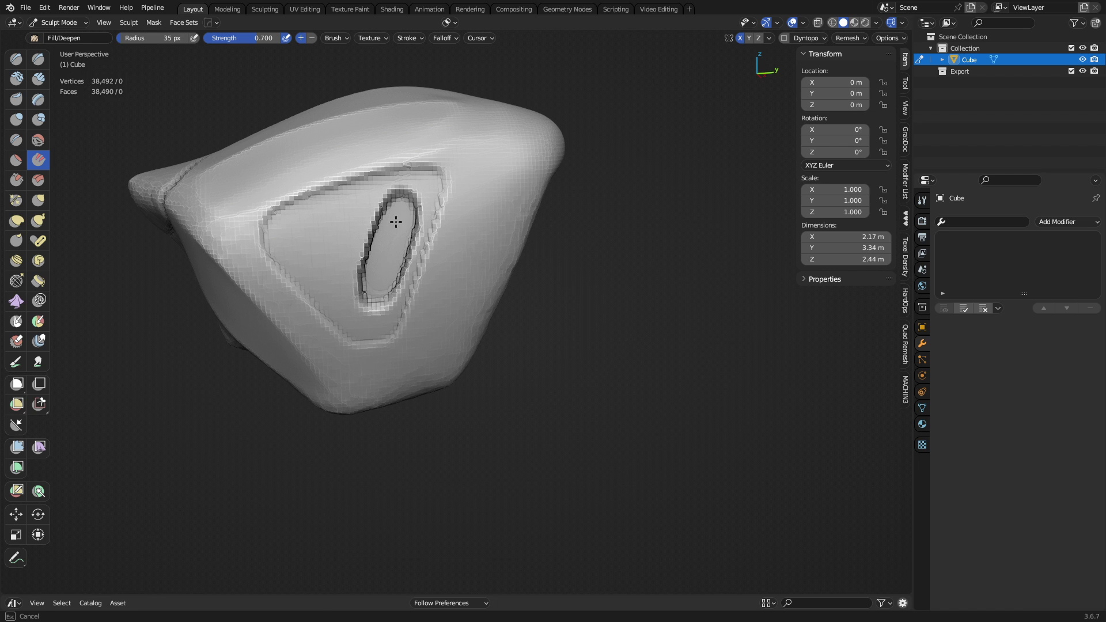
# - Widen the pocket with Fill/Deepen into a flat-floored triangle that follows the outline of the recessed panel
pyautogui.moveTo(378, 271)
pyautogui.mouseDown(button='middle')
pyautogui.moveTo(426, 265)
pyautogui.moveTo(511, 224)
pyautogui.moveTo(427, 180)
pyautogui.moveTo(420, 222)
pyautogui.moveTo(456, 246)
pyautogui.mouseUp(button='middle')
pyautogui.moveTo(456, 246)
pyautogui.mouseDown()
pyautogui.moveTo(448, 229)
pyautogui.moveTo(421, 226)
pyautogui.moveTo(379, 262)
pyautogui.moveTo(432, 218)
pyautogui.moveTo(448, 220)
pyautogui.mouseUp()
pyautogui.moveTo(384, 258)
pyautogui.mouseDown()
pyautogui.moveTo(412, 314)
pyautogui.moveTo(421, 277)
pyautogui.moveTo(370, 266)
pyautogui.moveTo(408, 312)
pyautogui.moveTo(366, 273)
pyautogui.mouseUp()
pyautogui.moveTo(405, 316)
pyautogui.mouseDown()
pyautogui.moveTo(414, 276)
pyautogui.moveTo(437, 265)
pyautogui.mouseUp()
pyautogui.moveTo(426, 333)
pyautogui.mouseDown()
pyautogui.moveTo(443, 310)
pyautogui.moveTo(405, 325)
pyautogui.mouseUp()
pyautogui.moveTo(383, 283); pyautogui.dragTo(378, 284)
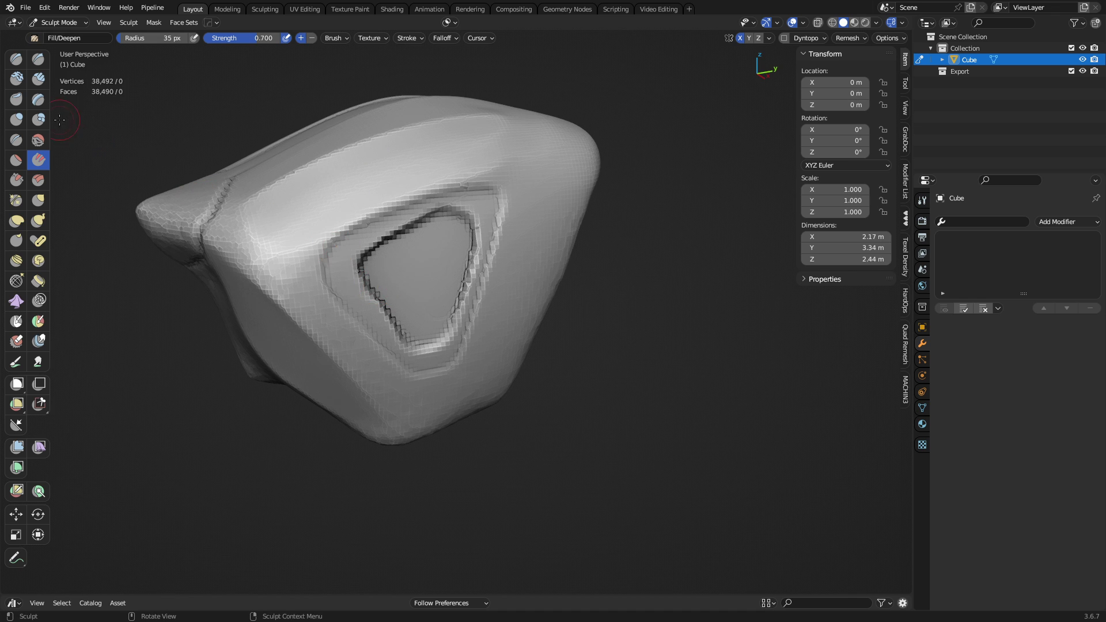
# - Dig a dent into the upper front corner of the triangular pocket with the Draw brush and deepen it with Fill/Deepen
pyautogui.click(17, 60)
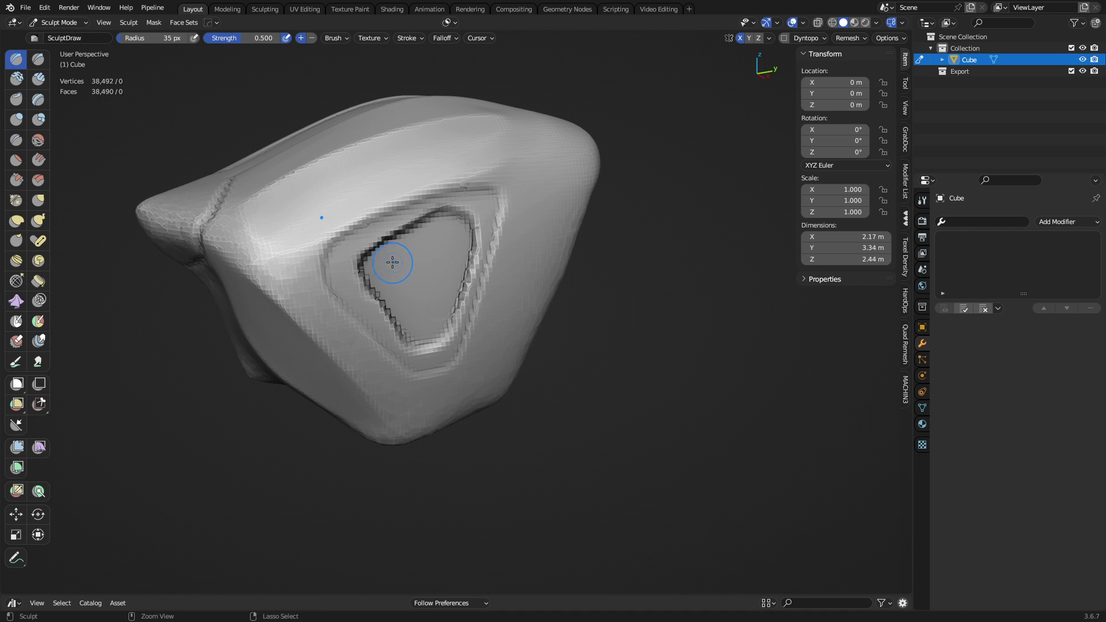
pyautogui.moveTo(394, 262)
pyautogui.keyDown('ctrl'); pyautogui.mouseDown()
pyautogui.moveTo(422, 242)
pyautogui.moveTo(390, 266)
pyautogui.moveTo(406, 251)
pyautogui.moveTo(398, 260)
pyautogui.mouseUp(); pyautogui.keyUp('ctrl')
pyautogui.click(38, 160)
pyautogui.moveTo(416, 247); pyautogui.dragTo(408, 253)
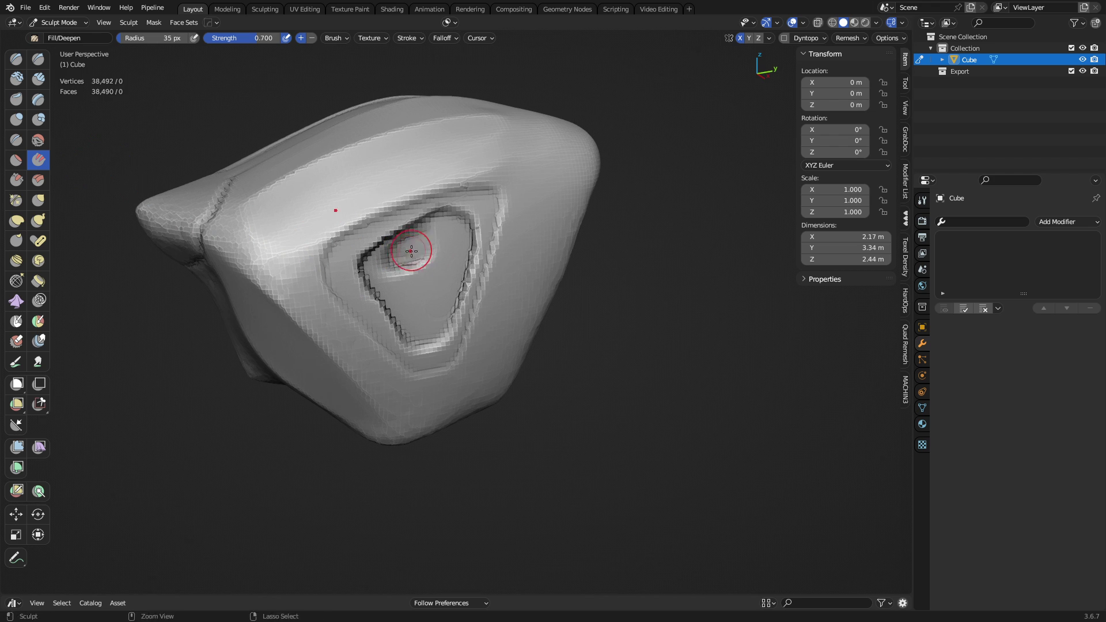
pyautogui.moveTo(408, 286)
pyautogui.keyDown('ctrl'); pyautogui.mouseDown(button='middle')
pyautogui.moveTo(413, 254)
pyautogui.moveTo(418, 339)
pyautogui.moveTo(432, 288)
pyautogui.moveTo(415, 279)
pyautogui.mouseUp(button='middle'); pyautogui.keyUp('ctrl')
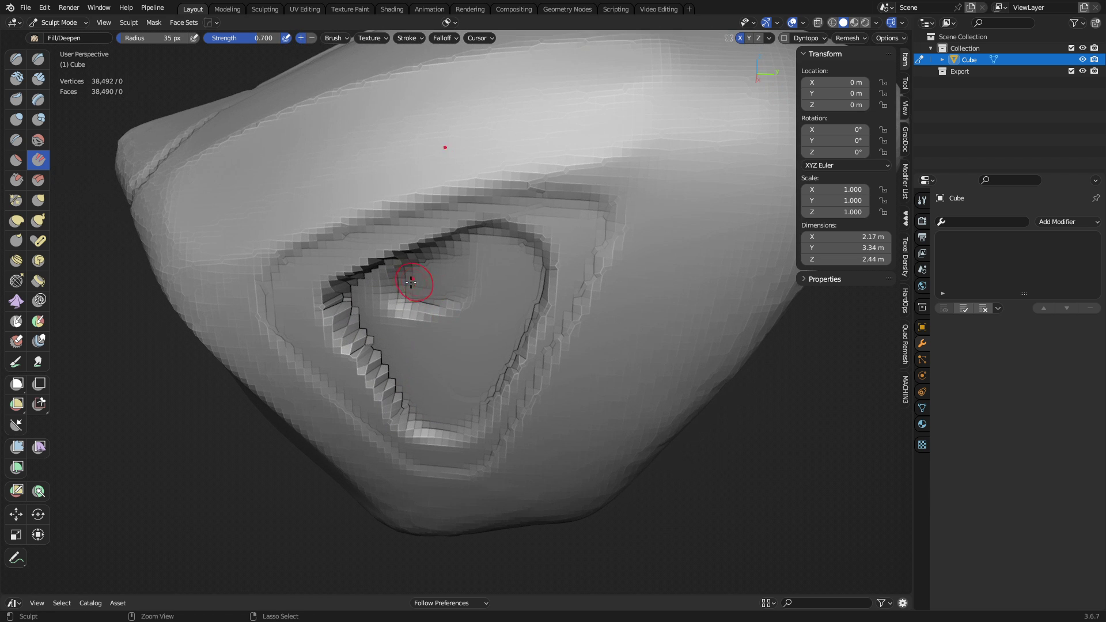
# - Try the Clay Strips brush, extend the dent along the pocket's upper edge with Fill/Deepen, and voxel-remesh the sculpt
pyautogui.click(38, 81)
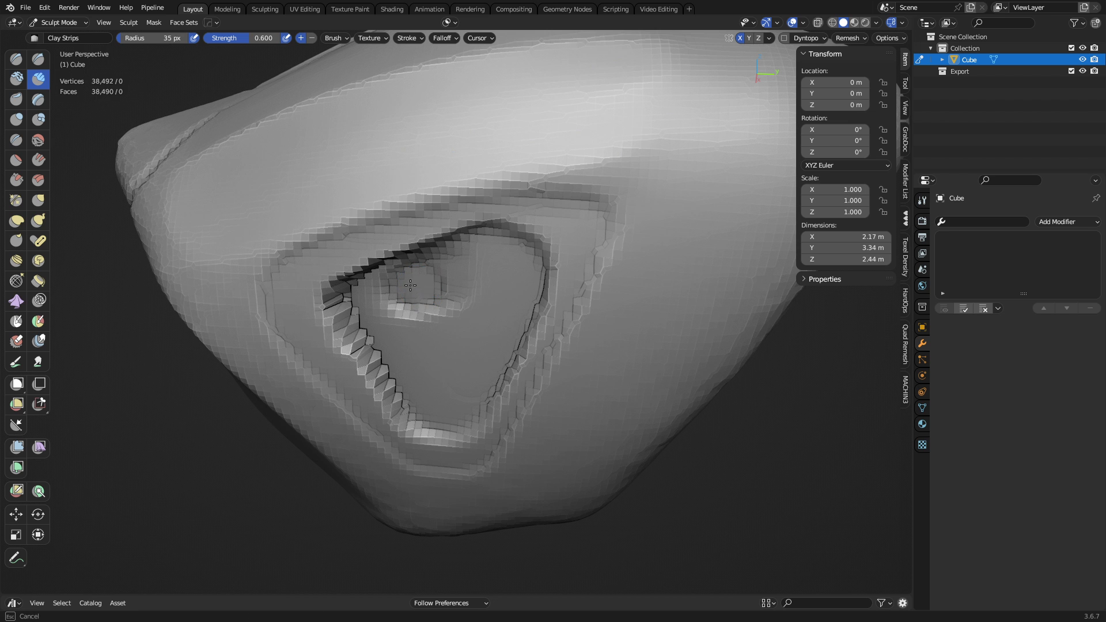
pyautogui.moveTo(410, 285); pyautogui.dragTo(486, 284, button='middle')
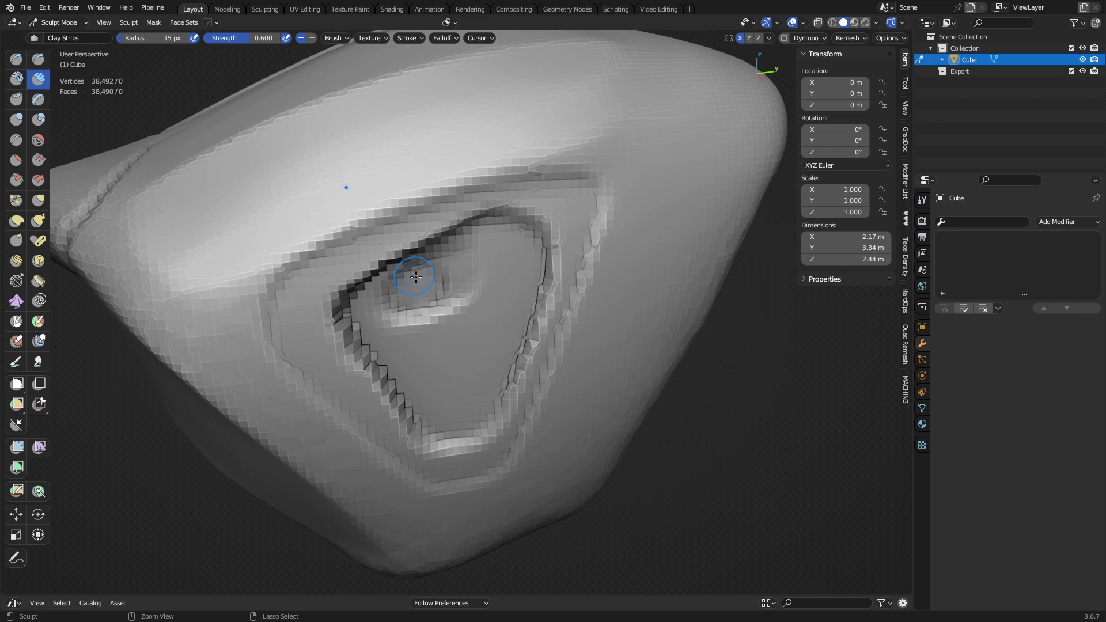
pyautogui.moveTo(416, 277); pyautogui.dragTo(424, 281, button='middle')
pyautogui.click(38, 166)
pyautogui.moveTo(420, 285)
pyautogui.mouseDown()
pyautogui.moveTo(472, 245)
pyautogui.moveTo(462, 254)
pyautogui.moveTo(469, 276)
pyautogui.moveTo(455, 282)
pyautogui.moveTo(435, 265)
pyautogui.moveTo(369, 297)
pyautogui.moveTo(367, 317)
pyautogui.moveTo(430, 293)
pyautogui.moveTo(510, 233)
pyautogui.moveTo(453, 247)
pyautogui.moveTo(374, 298)
pyautogui.moveTo(440, 323)
pyautogui.moveTo(440, 346)
pyautogui.moveTo(423, 330)
pyautogui.moveTo(403, 332)
pyautogui.moveTo(516, 248)
pyautogui.moveTo(443, 319)
pyautogui.moveTo(465, 343)
pyautogui.mouseUp()
pyautogui.moveTo(464, 343)
pyautogui.mouseDown(button='middle')
pyautogui.moveTo(494, 271)
pyautogui.moveTo(467, 330)
pyautogui.moveTo(375, 361)
pyautogui.moveTo(434, 358)
pyautogui.moveTo(450, 334)
pyautogui.moveTo(444, 349)
pyautogui.mouseUp(button='middle')
pyautogui.hotkey('ctrl', 'r')
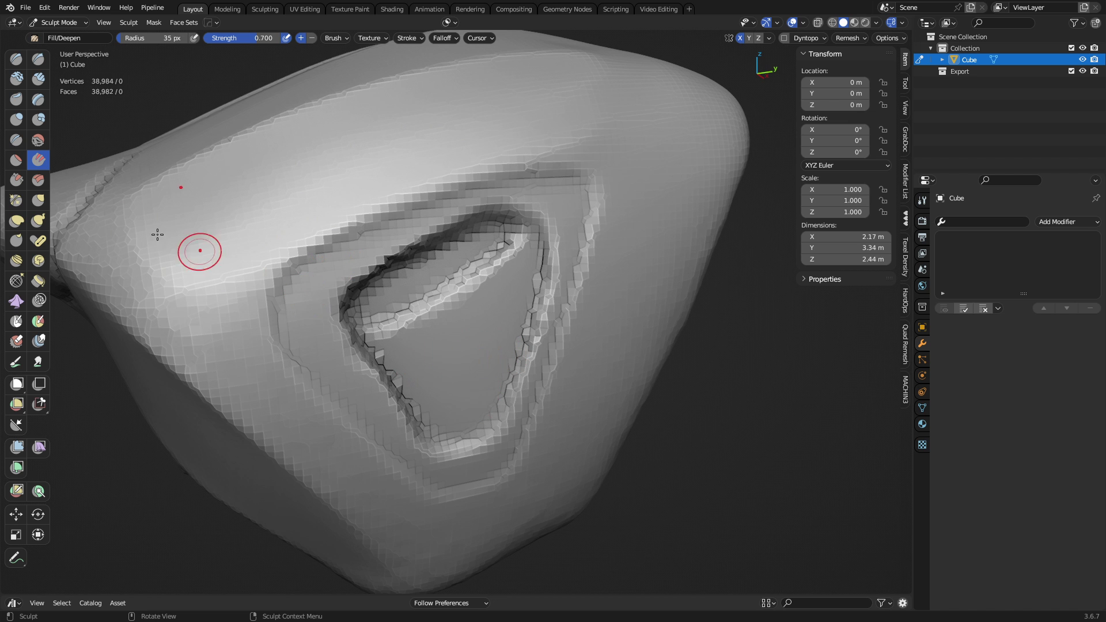
# - Smooth the central ridge on the front face with the Smooth brush at a radius of about 76 px
pyautogui.click(38, 140)
pyautogui.moveTo(370, 290)
pyautogui.mouseDown(button='middle')
pyautogui.moveTo(320, 265)
pyautogui.moveTo(371, 311)
pyautogui.moveTo(484, 323)
pyautogui.moveTo(541, 352)
pyautogui.moveTo(557, 277)
pyautogui.mouseUp(button='middle')
pyautogui.press('f')
pyautogui.click(445, 312)
pyautogui.moveTo(408, 254)
pyautogui.mouseDown()
pyautogui.moveTo(403, 237)
pyautogui.moveTo(419, 346)
pyautogui.mouseUp()
pyautogui.moveTo(436, 400); pyautogui.dragTo(476, 408)
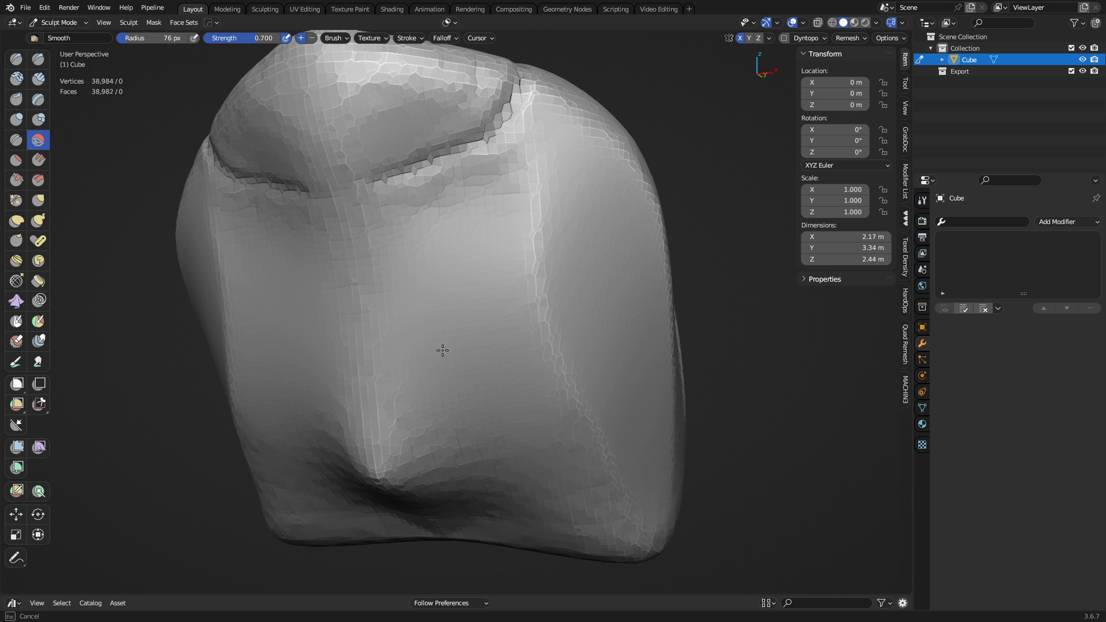
pyautogui.moveTo(402, 407); pyautogui.dragTo(387, 468)
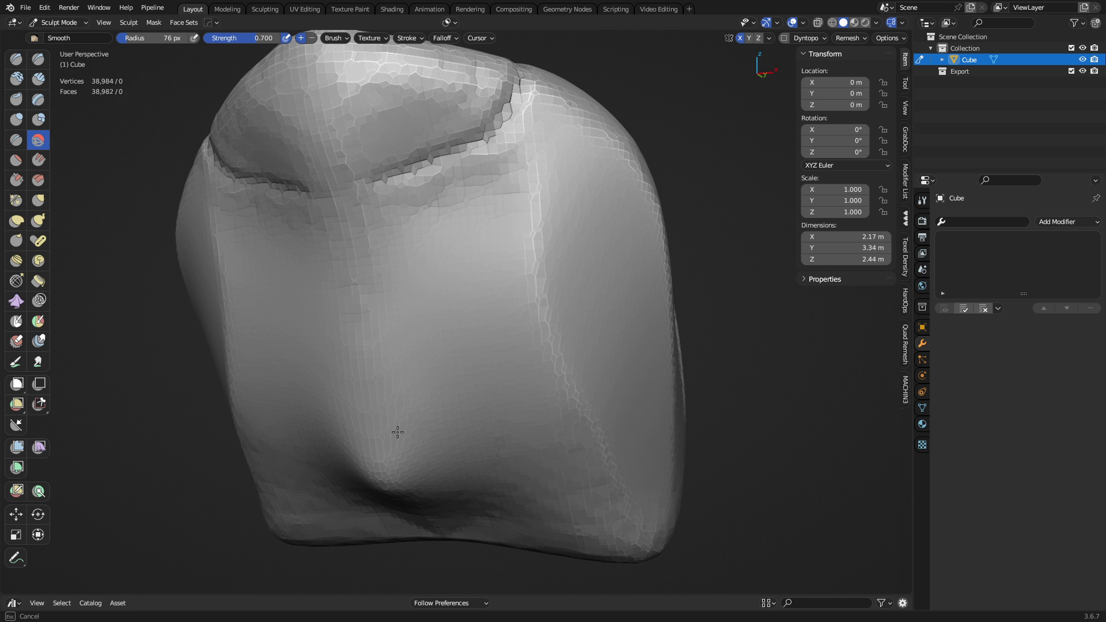
pyautogui.moveTo(467, 200); pyautogui.dragTo(403, 282)
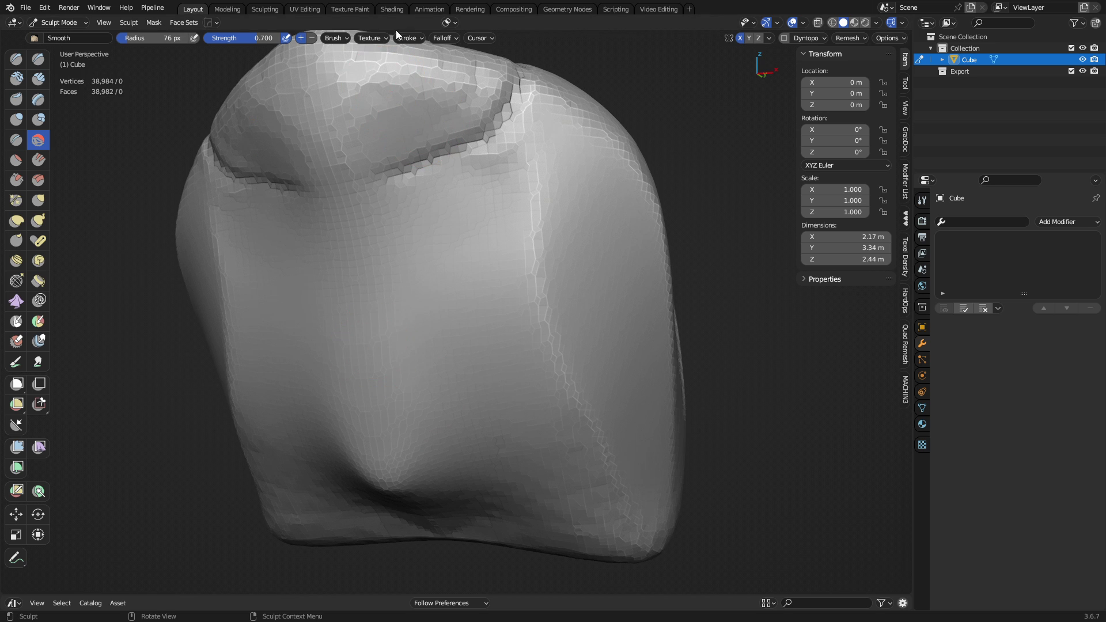
# - Set the Smooth brush's falloff to Constant and its strength to 1.000
pyautogui.click(443, 39)
pyautogui.click(443, 60)
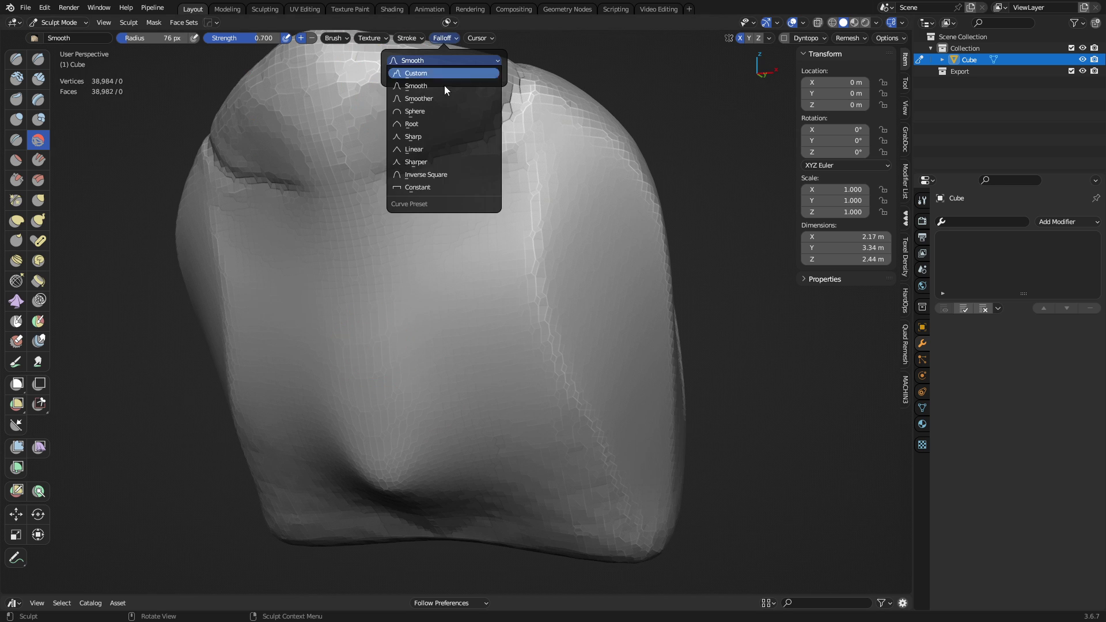
pyautogui.click(431, 185)
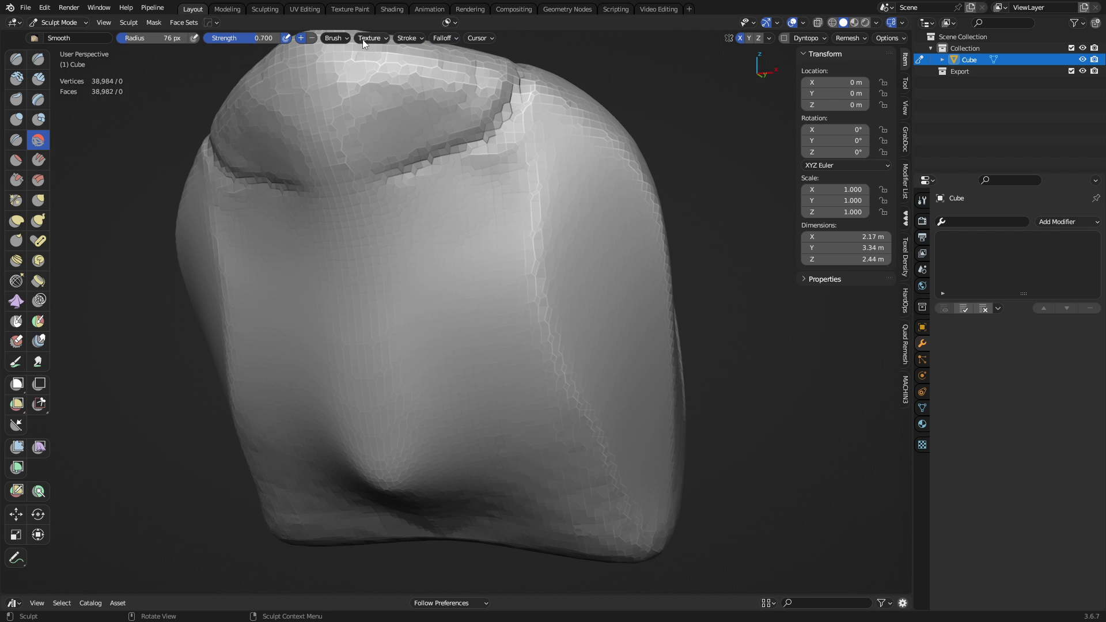
pyautogui.click(335, 39)
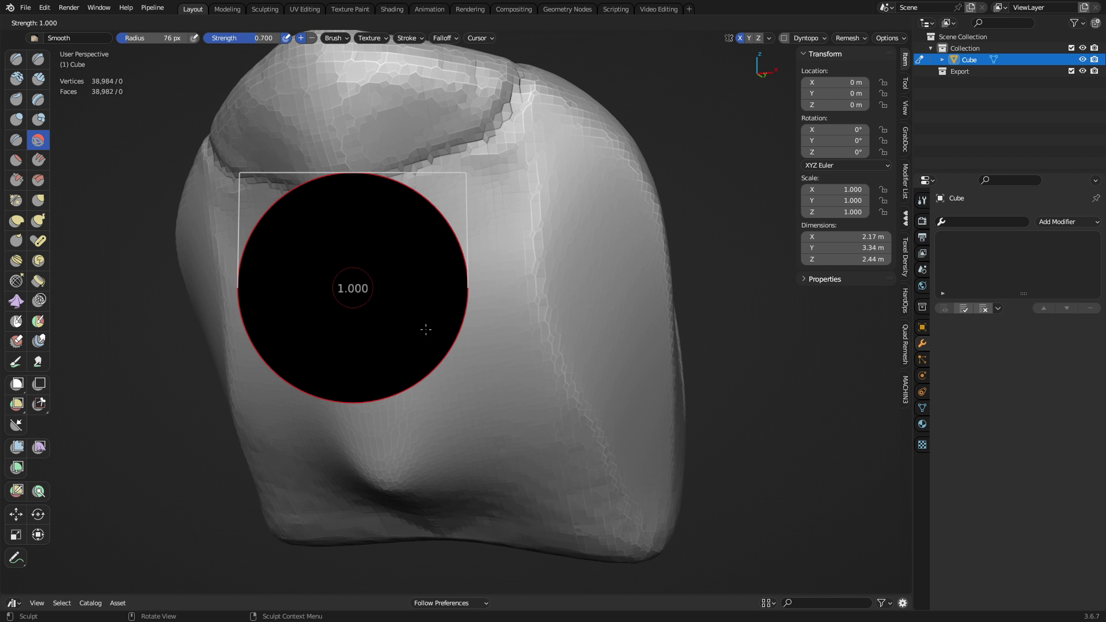
pyautogui.click(490, 370)
# - Smooth a flat, sharp-edged vertical oval into the middle of the front face with a radius of about 61 px
pyautogui.moveTo(511, 388)
pyautogui.mouseDown(button='middle')
pyautogui.moveTo(472, 326)
pyautogui.moveTo(447, 365)
pyautogui.moveTo(452, 339)
pyautogui.moveTo(425, 346)
pyautogui.moveTo(378, 306)
pyautogui.mouseUp(button='middle')
pyautogui.moveTo(378, 306)
pyautogui.mouseDown()
pyautogui.moveTo(368, 313)
pyautogui.moveTo(371, 302)
pyautogui.mouseUp()
pyautogui.press('f')
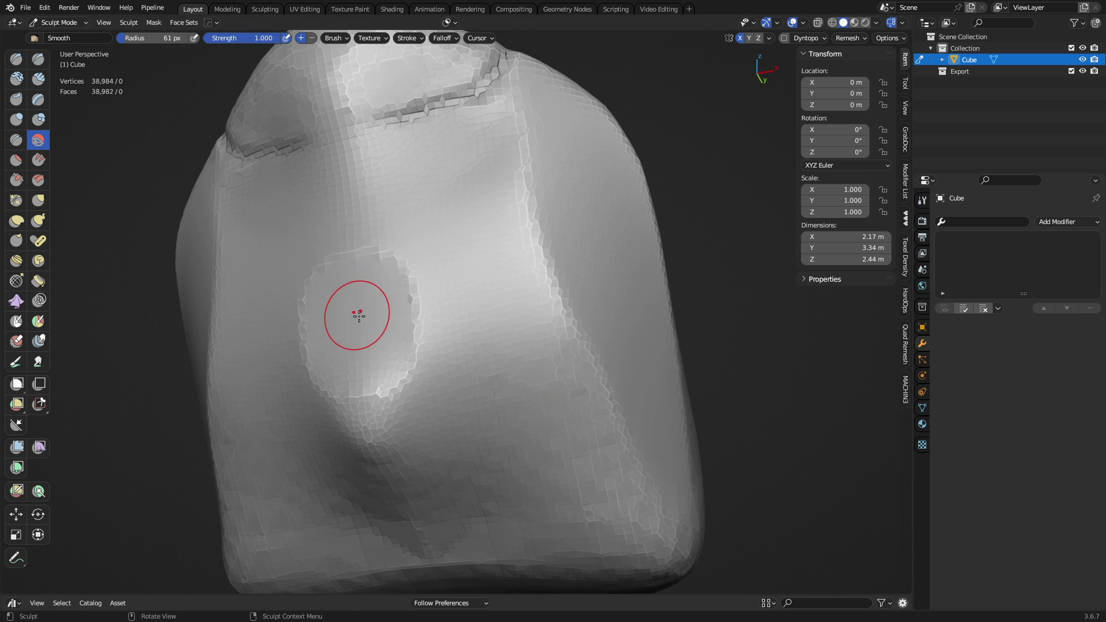
pyautogui.click(356, 302)
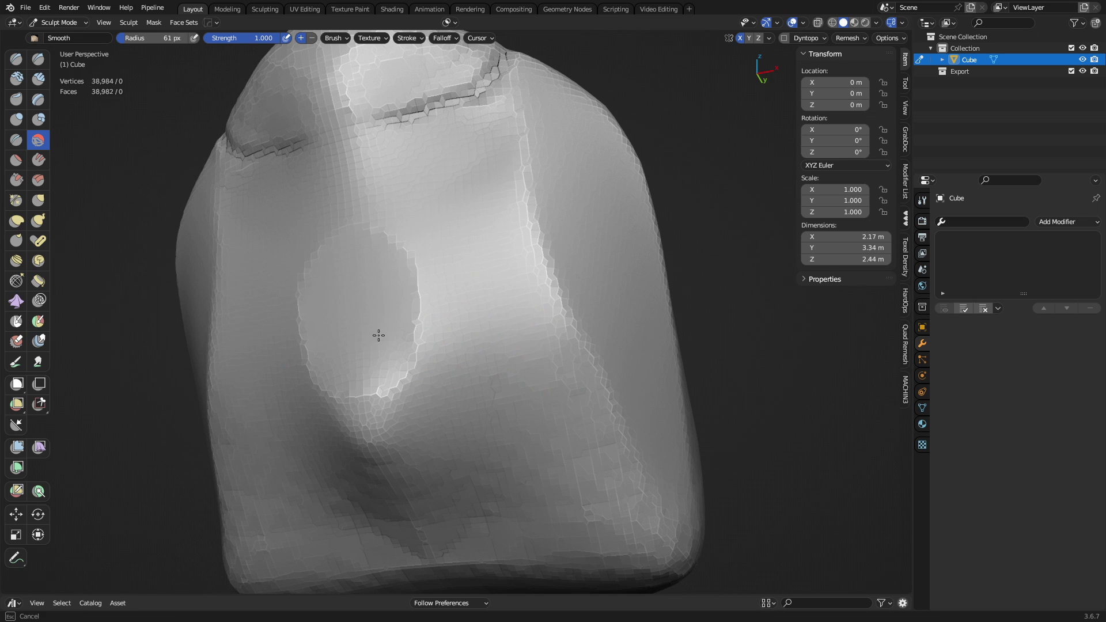
pyautogui.moveTo(378, 335)
pyautogui.mouseDown()
pyautogui.moveTo(385, 309)
pyautogui.moveTo(373, 385)
pyautogui.moveTo(374, 345)
pyautogui.mouseUp()
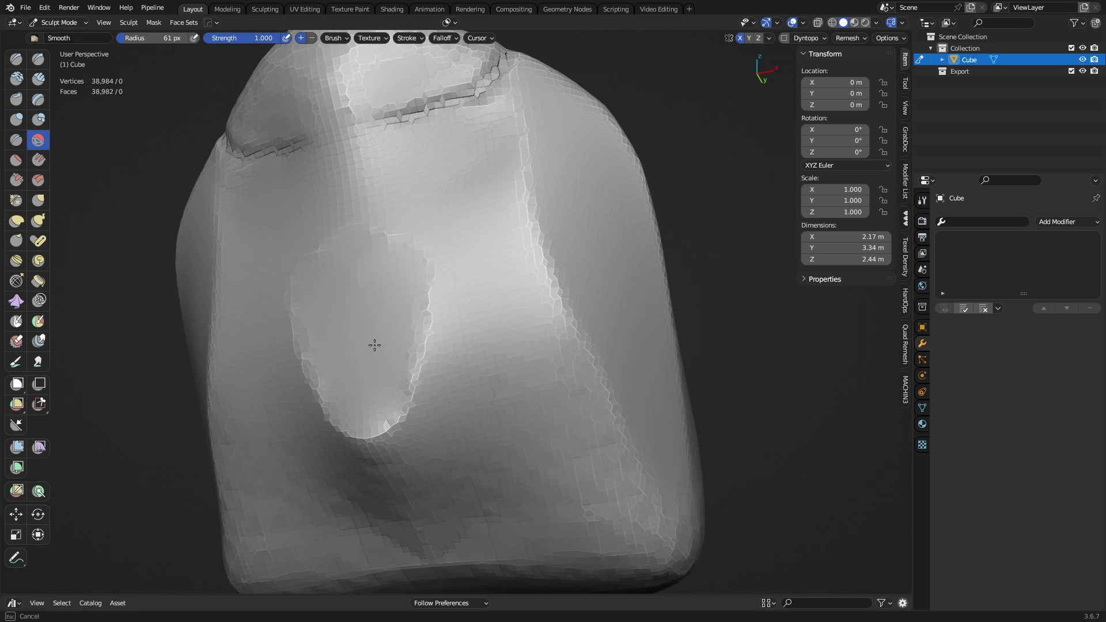
pyautogui.moveTo(337, 256)
pyautogui.mouseDown()
pyautogui.moveTo(340, 368)
pyautogui.moveTo(334, 354)
pyautogui.moveTo(325, 302)
pyautogui.moveTo(359, 388)
pyautogui.mouseUp()
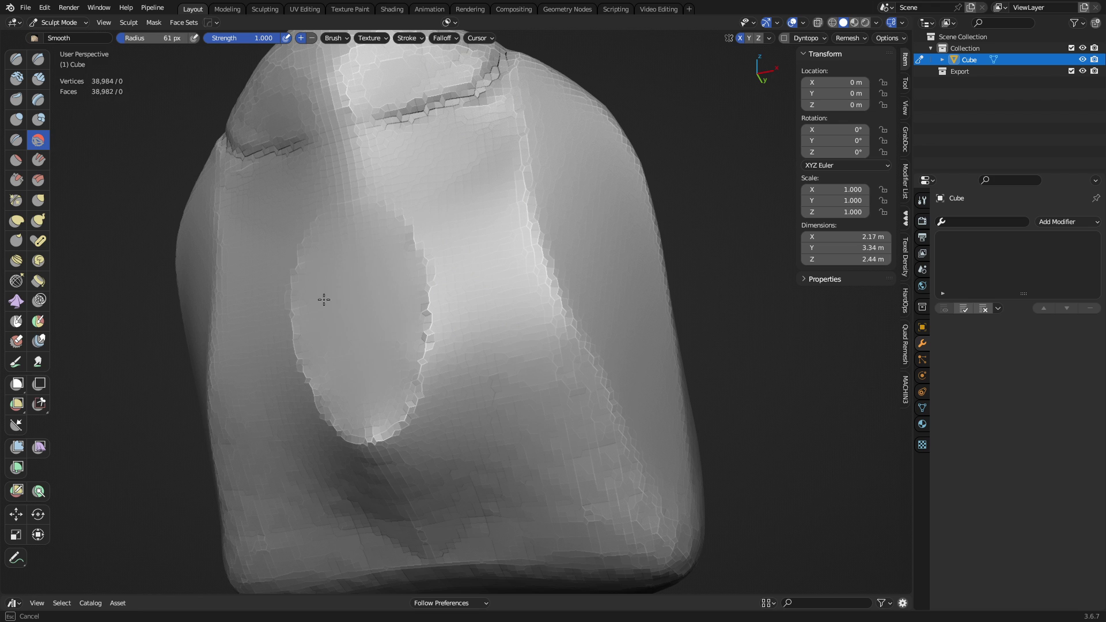
pyautogui.moveTo(386, 269)
pyautogui.mouseDown()
pyautogui.moveTo(395, 348)
pyautogui.moveTo(381, 393)
pyautogui.moveTo(339, 363)
pyautogui.mouseUp()
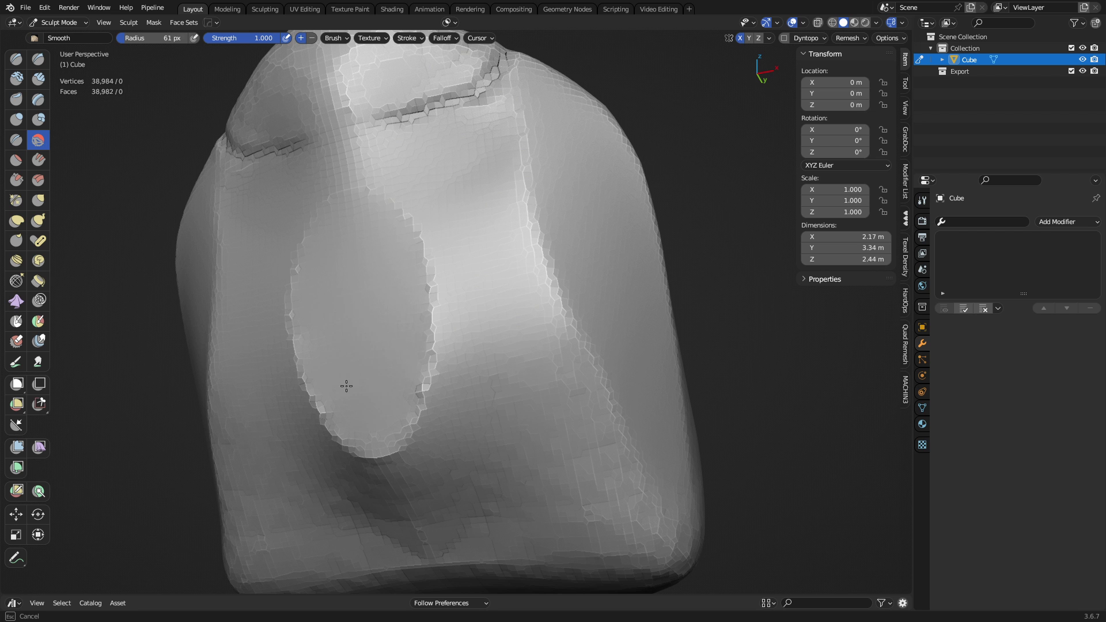
# - Cut two short grooves from the underside of the protruding cap down to the oval with the Crease brush
pyautogui.moveTo(348, 240)
pyautogui.mouseDown(button='middle')
pyautogui.moveTo(420, 341)
pyautogui.moveTo(391, 370)
pyautogui.moveTo(430, 352)
pyautogui.moveTo(444, 229)
pyautogui.mouseUp(button='middle')
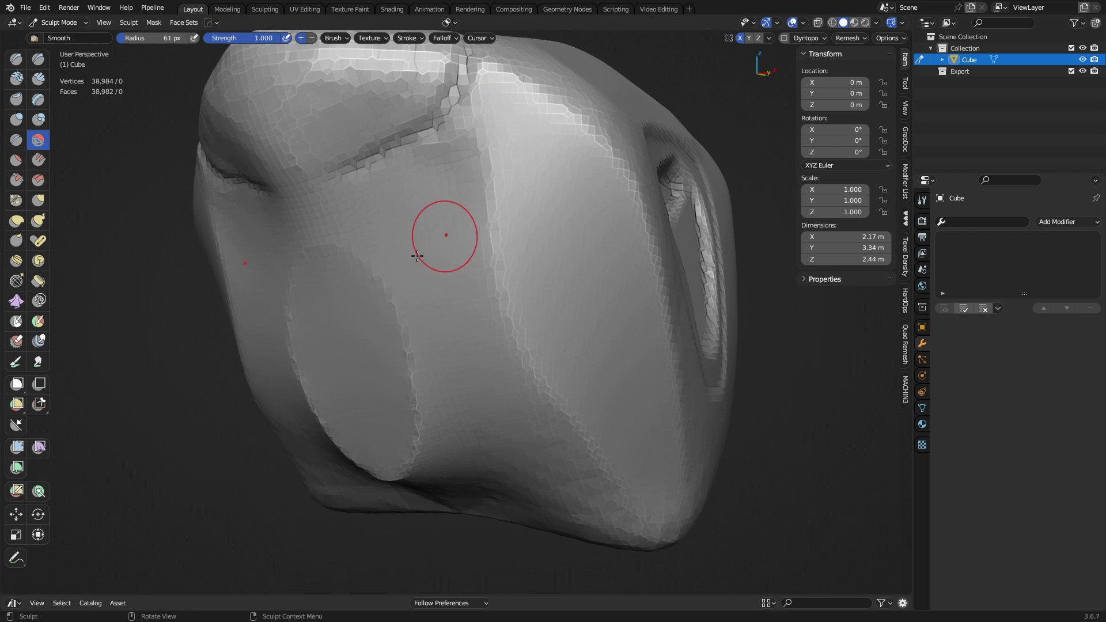
pyautogui.click(17, 141)
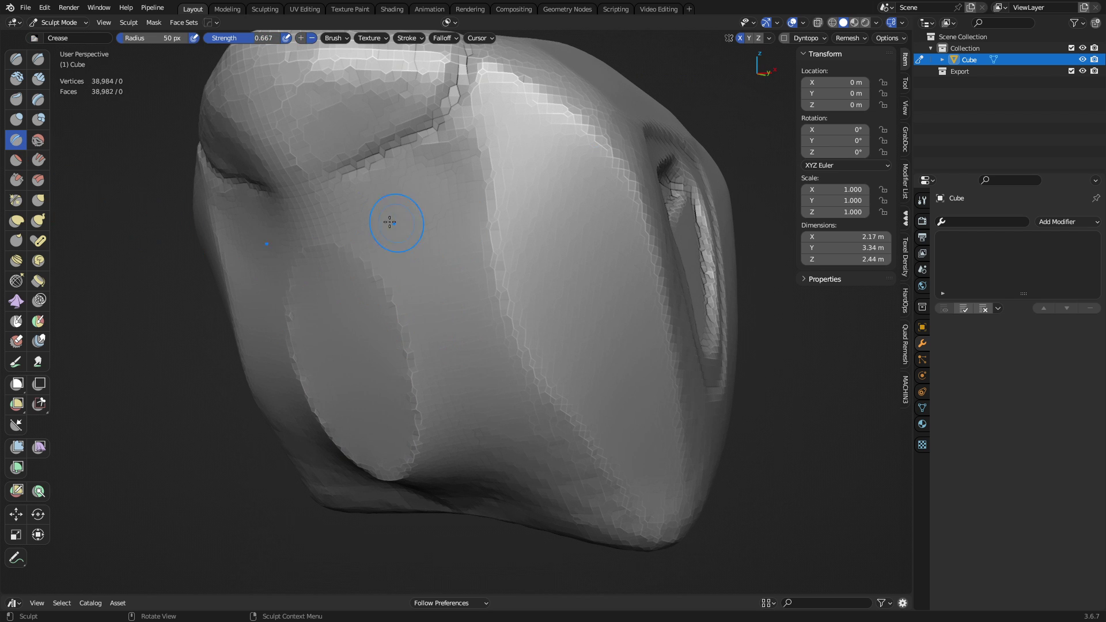
pyautogui.moveTo(396, 217); pyautogui.dragTo(410, 207, button='middle')
pyautogui.moveTo(375, 168); pyautogui.dragTo(371, 198, button='middle')
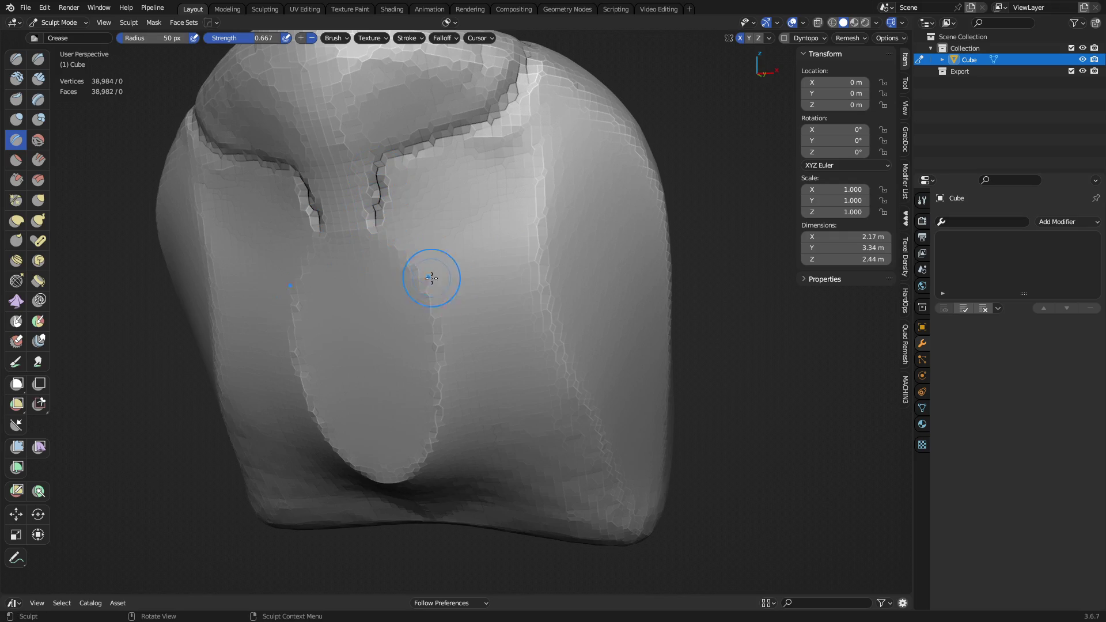
# - Voxel-remesh the sculpt at a voxel size of about 0.0115 m and clean up the jagged grooves above the oval
pyautogui.press('r')
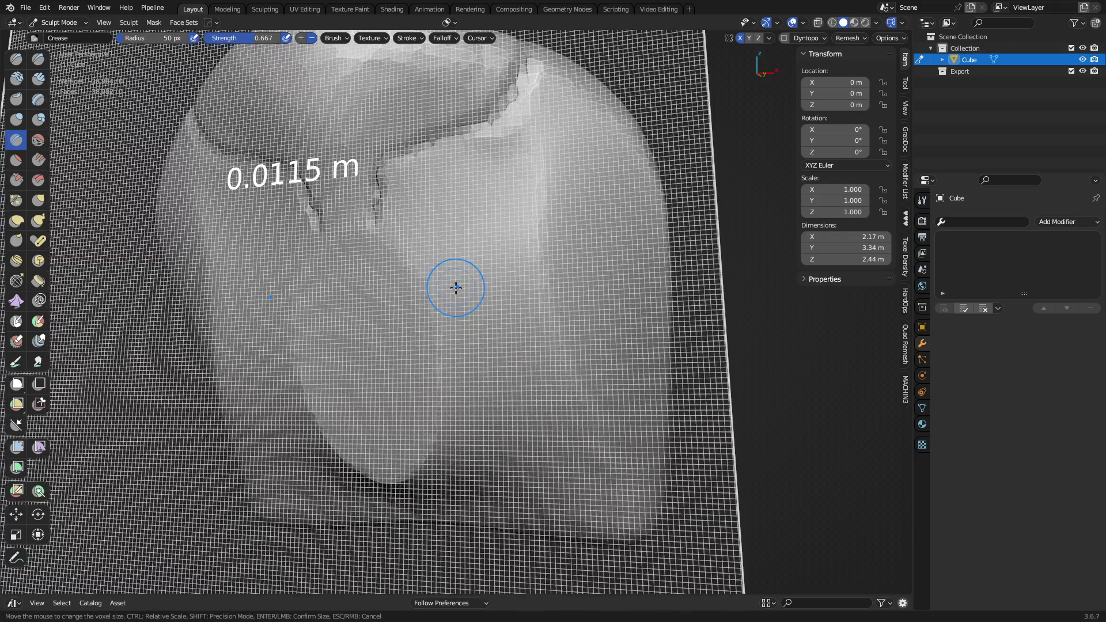
pyautogui.click(455, 288)
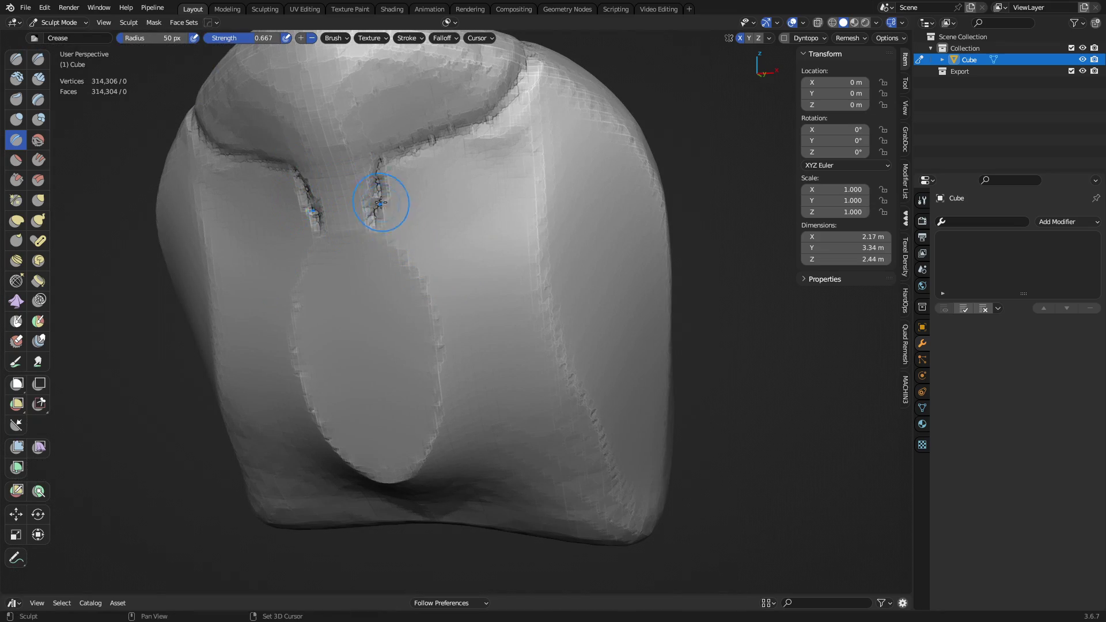
pyautogui.moveTo(381, 203)
pyautogui.keyDown('shift'); pyautogui.mouseDown()
pyautogui.moveTo(375, 210)
pyautogui.moveTo(403, 163)
pyautogui.moveTo(379, 166)
pyautogui.moveTo(370, 222)
pyautogui.moveTo(367, 175)
pyautogui.moveTo(494, 112)
pyautogui.moveTo(387, 160)
pyautogui.moveTo(387, 222)
pyautogui.mouseUp(); pyautogui.keyUp('shift')
# - Crease the upper side edges of the oval, joining them to the two grooves beneath the cap
pyautogui.moveTo(388, 222); pyautogui.dragTo(358, 260, button='middle')
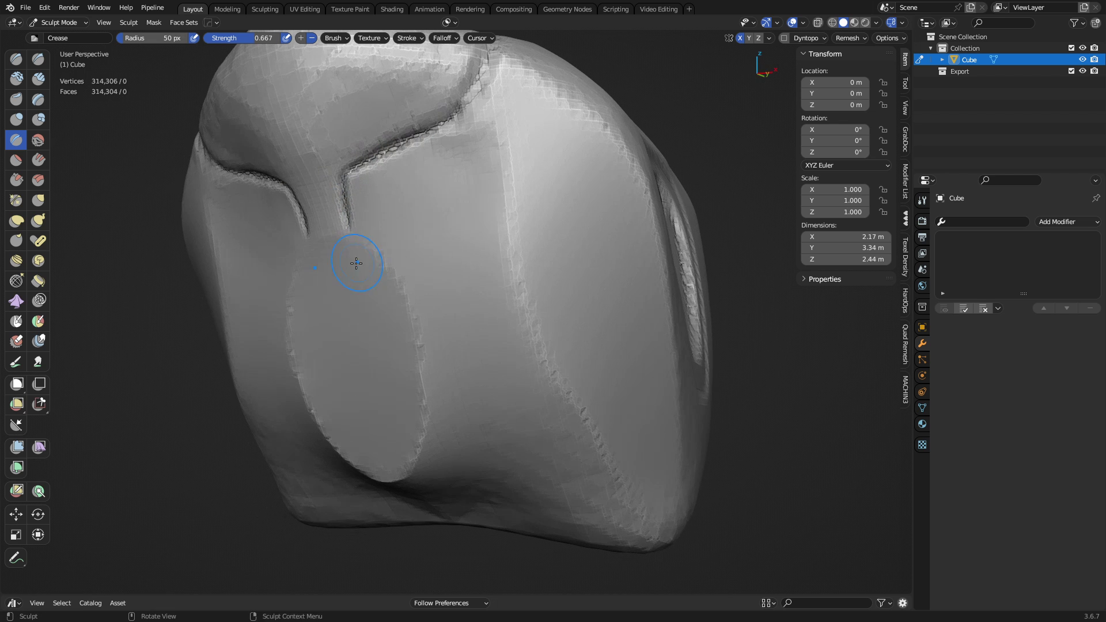
pyautogui.moveTo(352, 234)
pyautogui.mouseDown()
pyautogui.moveTo(347, 225)
pyautogui.moveTo(421, 314)
pyautogui.mouseUp()
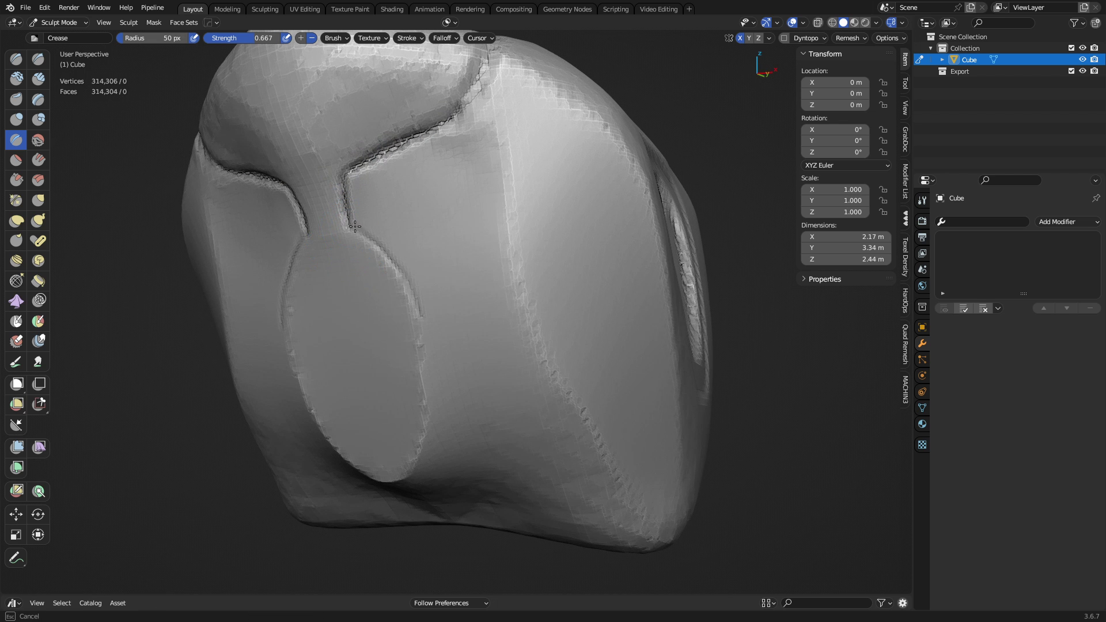
pyautogui.moveTo(356, 225); pyautogui.dragTo(419, 310)
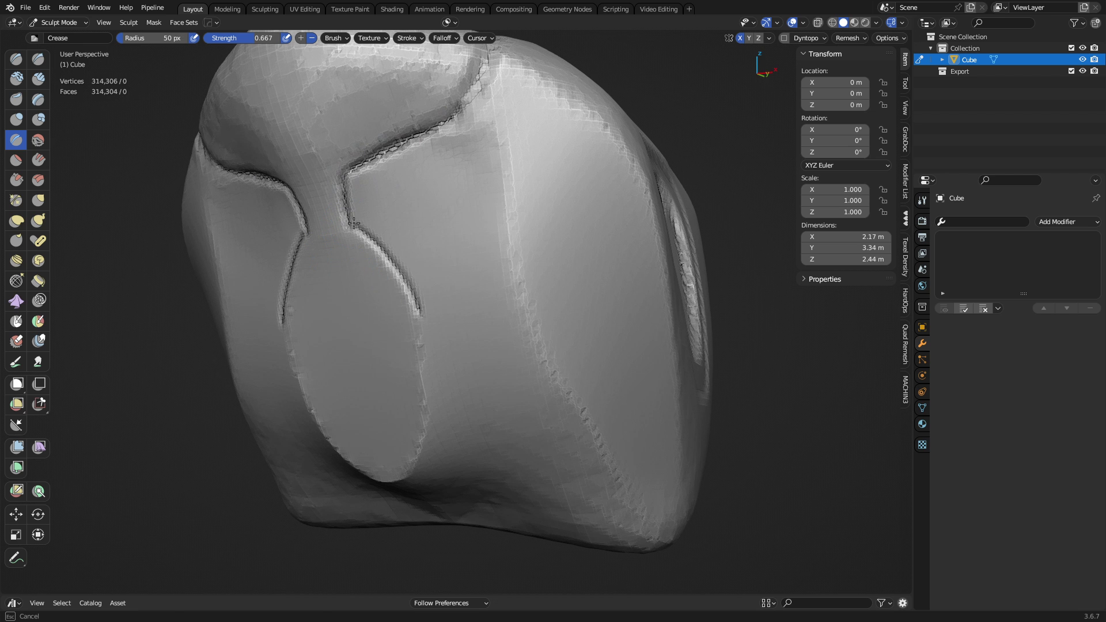
pyautogui.moveTo(354, 223); pyautogui.dragTo(358, 197)
# - Switch the Crease brush to the Curve stroke method, crease along a curve around the oval's lower edge, and delete its points
pyautogui.moveTo(359, 198)
pyautogui.mouseDown(button='middle')
pyautogui.moveTo(464, 321)
pyautogui.moveTo(445, 247)
pyautogui.moveTo(394, 211)
pyautogui.moveTo(433, 267)
pyautogui.mouseUp(button='middle')
pyautogui.press('e')
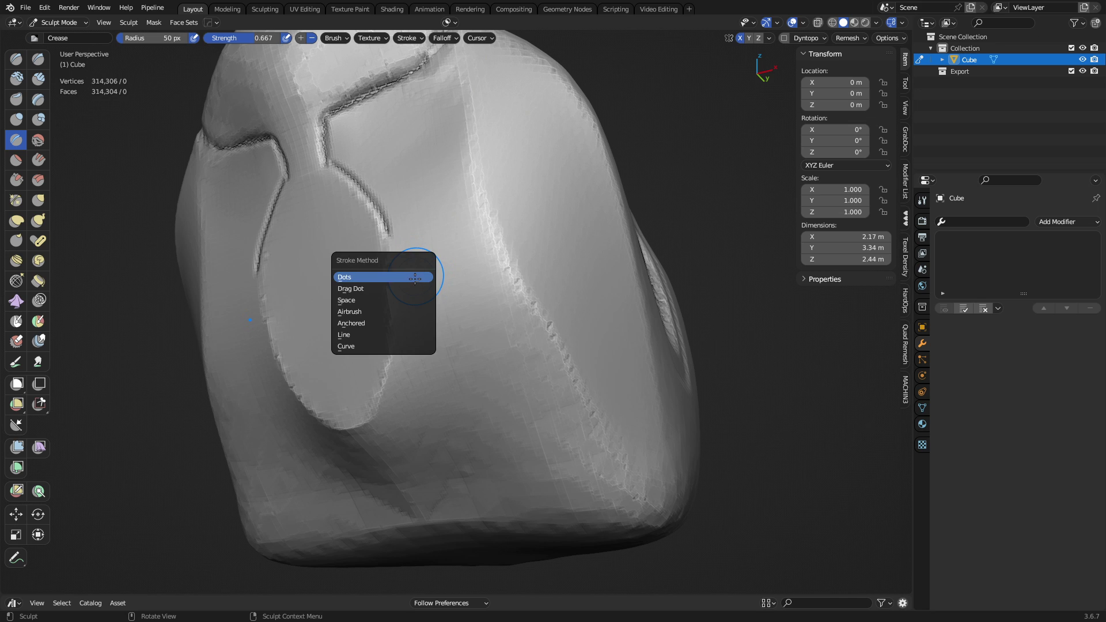
pyautogui.click(382, 347)
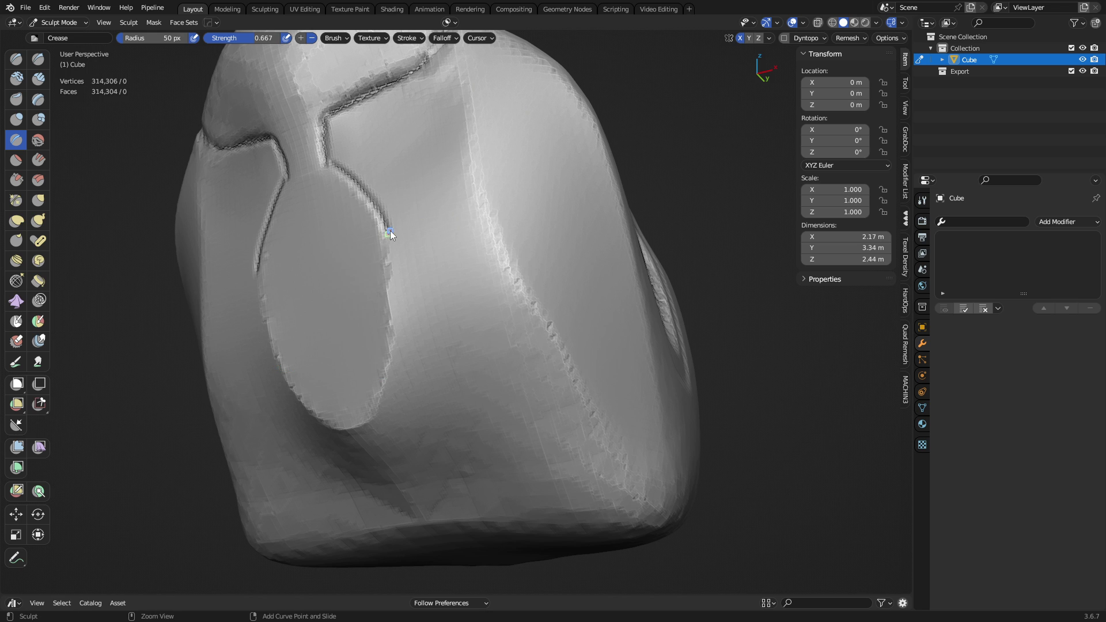
pyautogui.keyDown('ctrl'); pyautogui.moveTo(389, 404); pyautogui.dragTo(286, 412, button='right'); pyautogui.keyUp('ctrl')
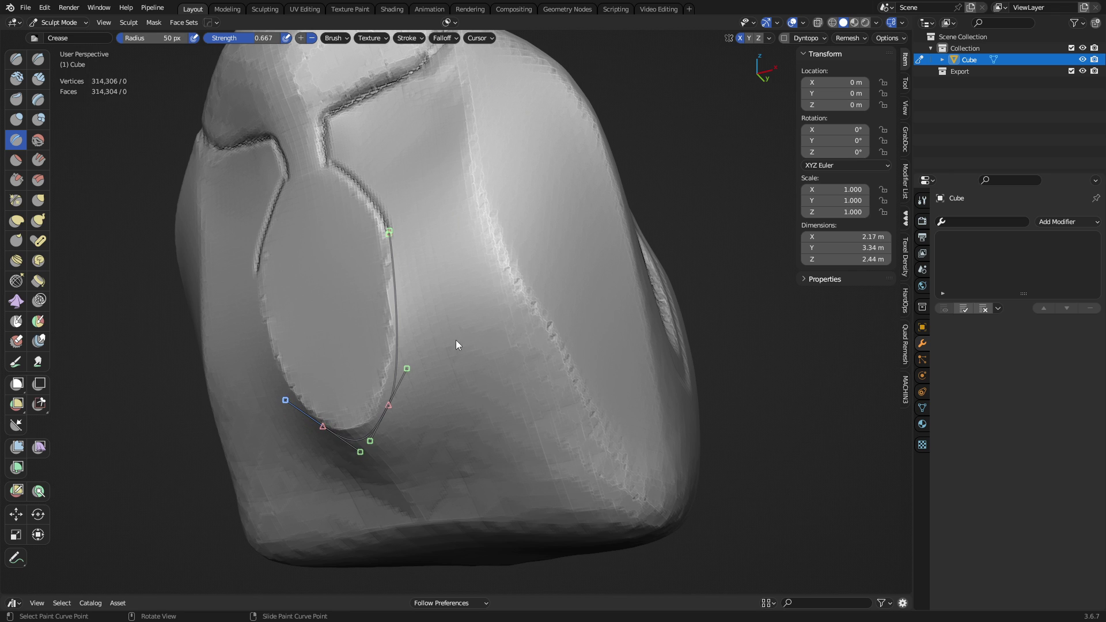
pyautogui.press('Return')
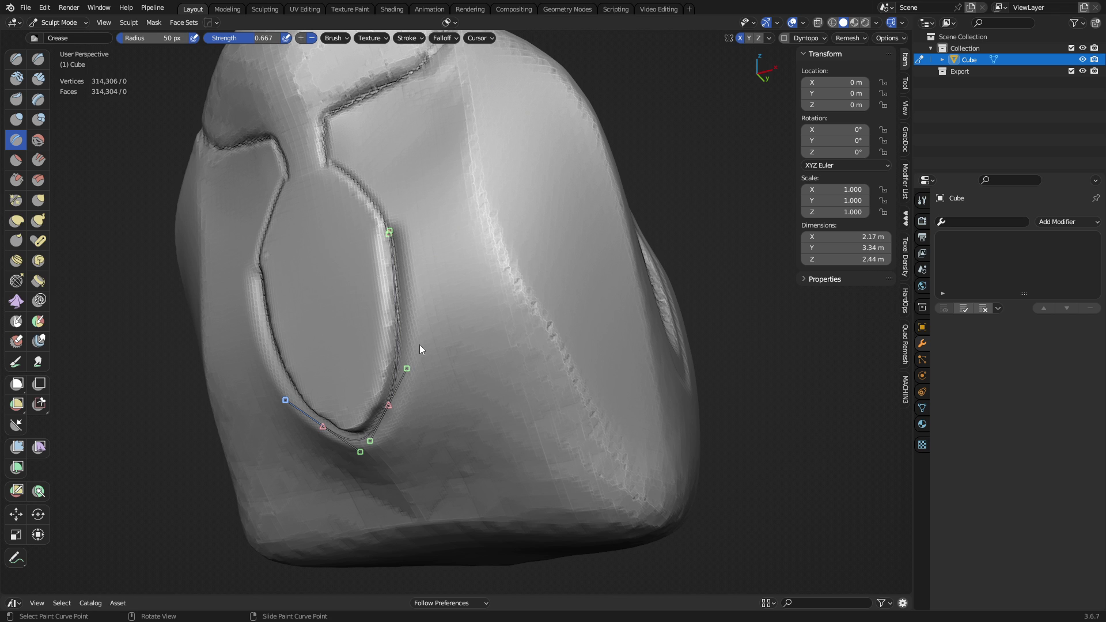
pyautogui.press('a')
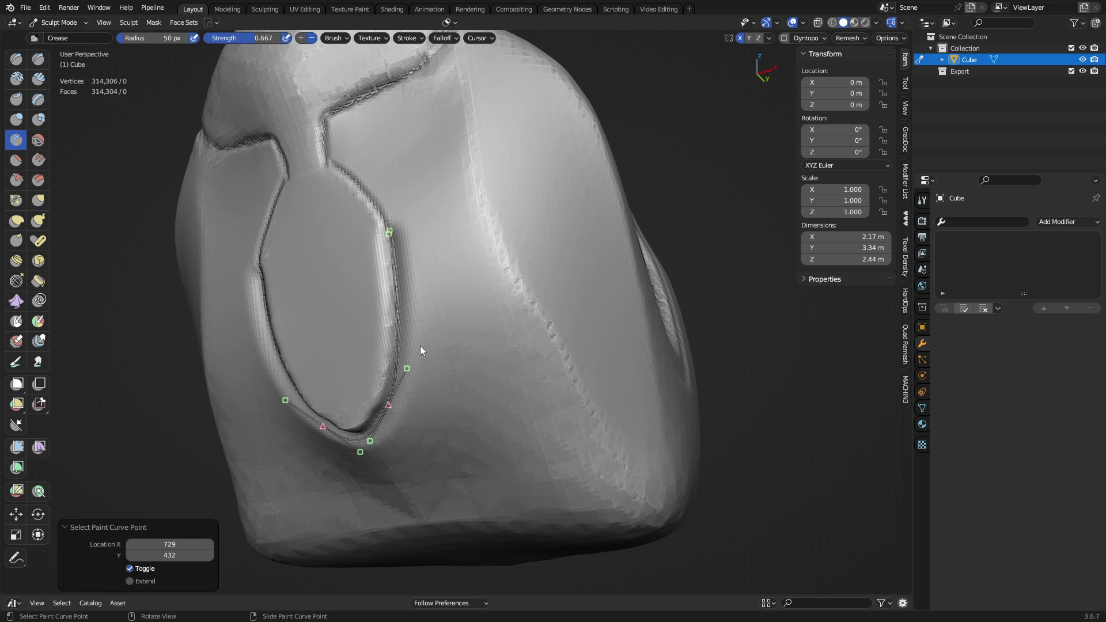
pyautogui.press('a')
pyautogui.press('x')
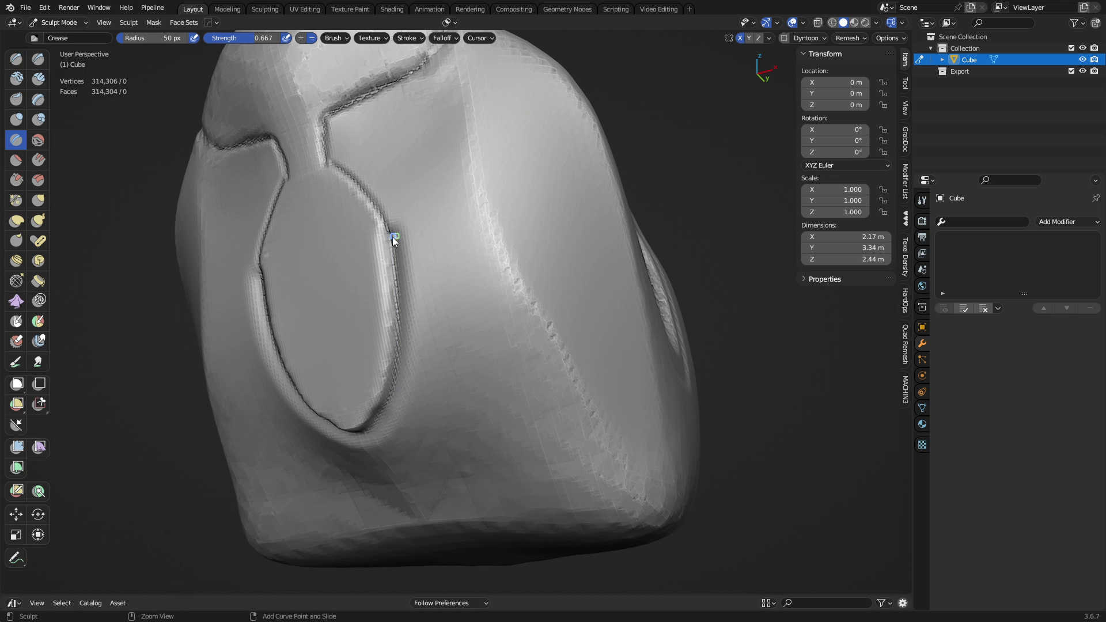
# - Crease along a curve from the oval's side out to the front face's edge and down to the lower corner, and delete its points
pyautogui.keyDown('ctrl'); pyautogui.rightClick(473, 208); pyautogui.keyUp('ctrl')
pyautogui.keyDown('ctrl'); pyautogui.moveTo(525, 319); pyautogui.dragTo(534, 339, button='right'); pyautogui.keyUp('ctrl')
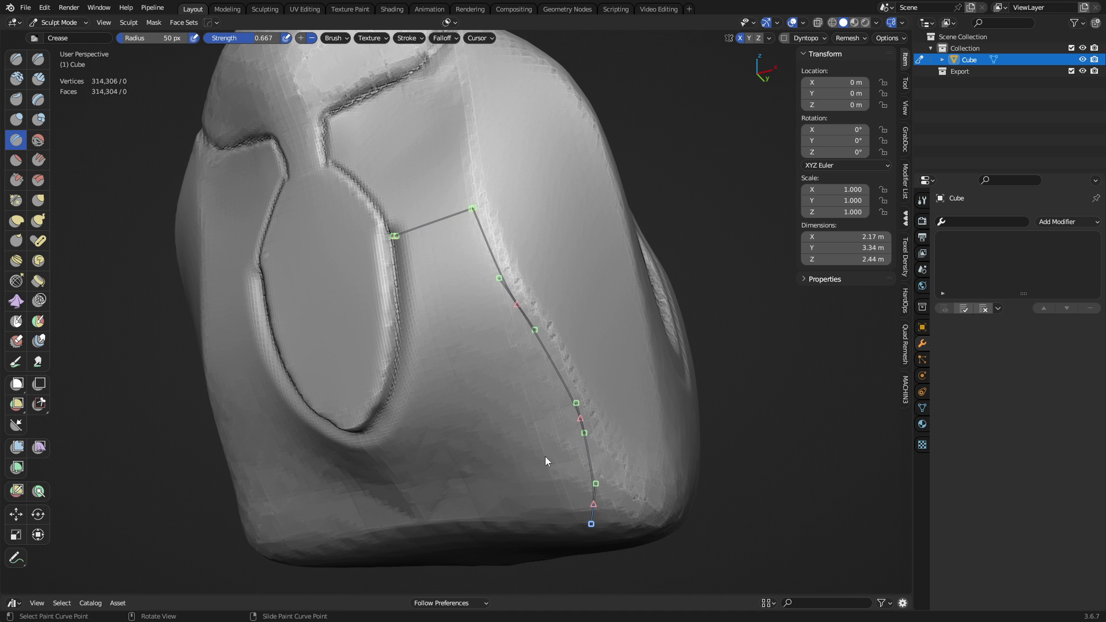
pyautogui.press('Return')
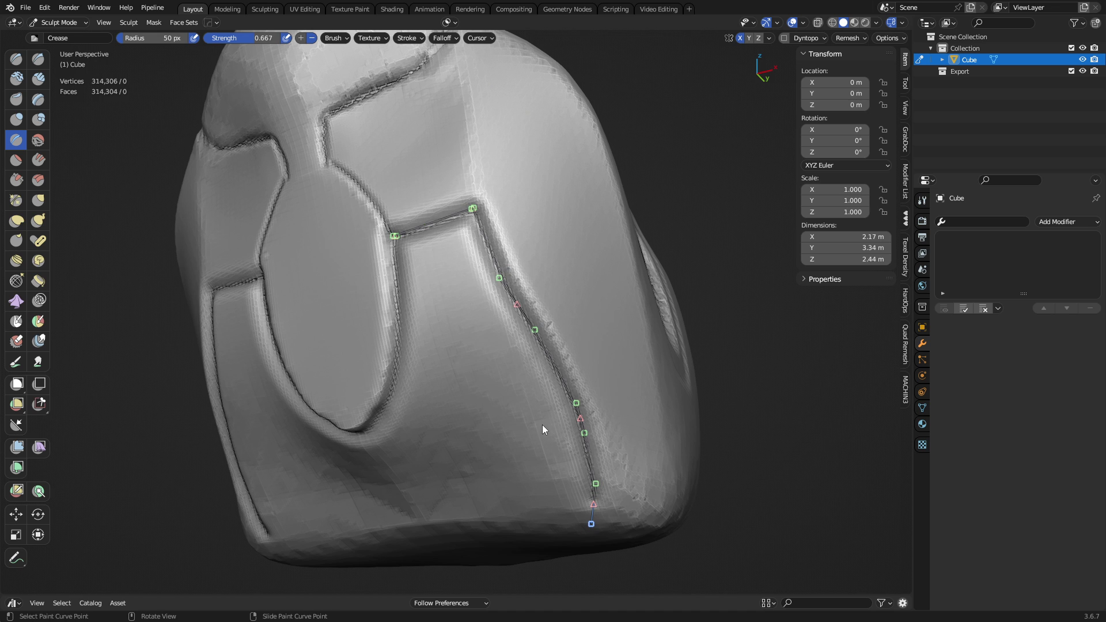
pyautogui.press('a')
pyautogui.press('a')
pyautogui.press('x')
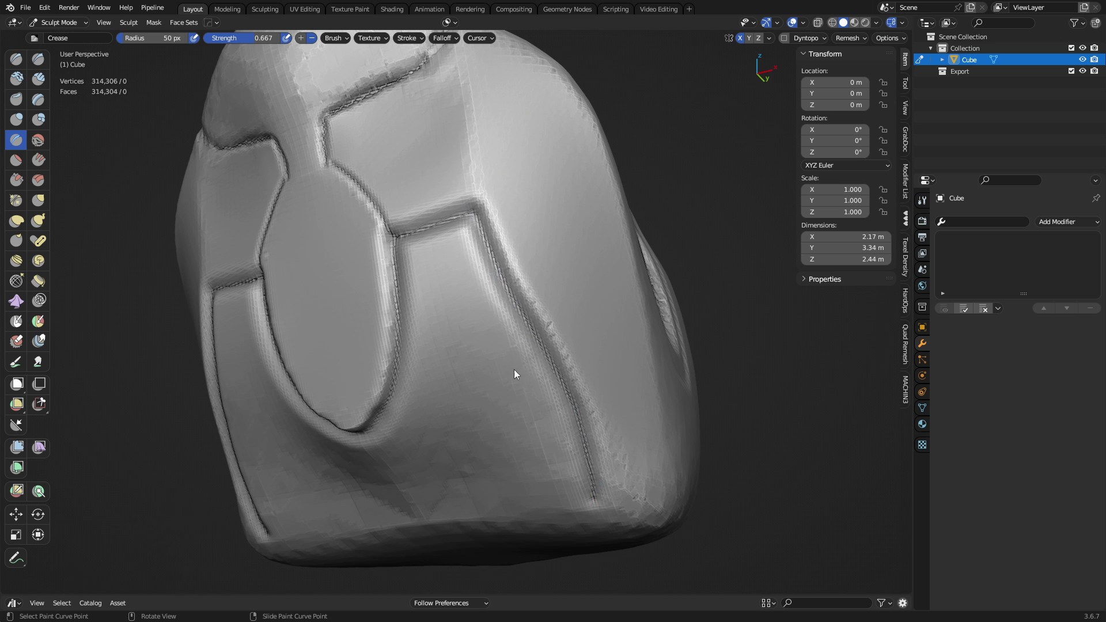
# - Even out the rounded nose of the front cap with the Flatten/Contrast brush at a radius of about 138 px
pyautogui.moveTo(514, 369)
pyautogui.mouseDown(button='middle')
pyautogui.moveTo(484, 407)
pyautogui.moveTo(523, 336)
pyautogui.mouseUp(button='middle')
pyautogui.scroll(-4, 519, 369)
pyautogui.moveTo(513, 403)
pyautogui.mouseDown(button='middle')
pyautogui.moveTo(488, 356)
pyautogui.moveTo(552, 378)
pyautogui.moveTo(516, 349)
pyautogui.mouseUp(button='middle')
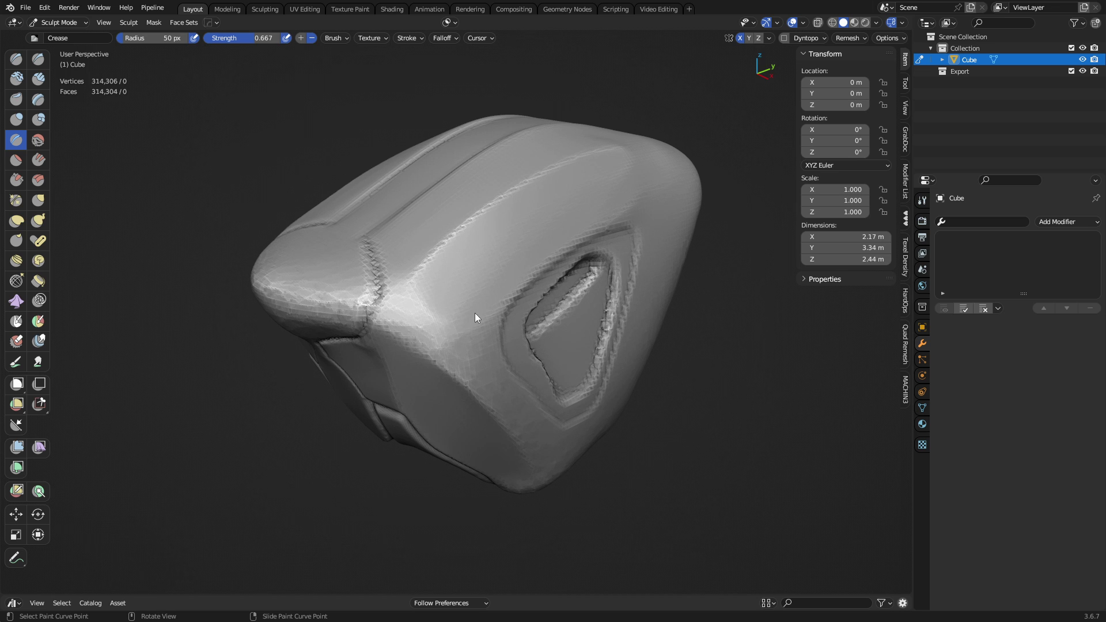
pyautogui.moveTo(474, 313)
pyautogui.mouseDown(button='middle')
pyautogui.moveTo(468, 330)
pyautogui.moveTo(479, 317)
pyautogui.moveTo(418, 254)
pyautogui.mouseUp(button='middle')
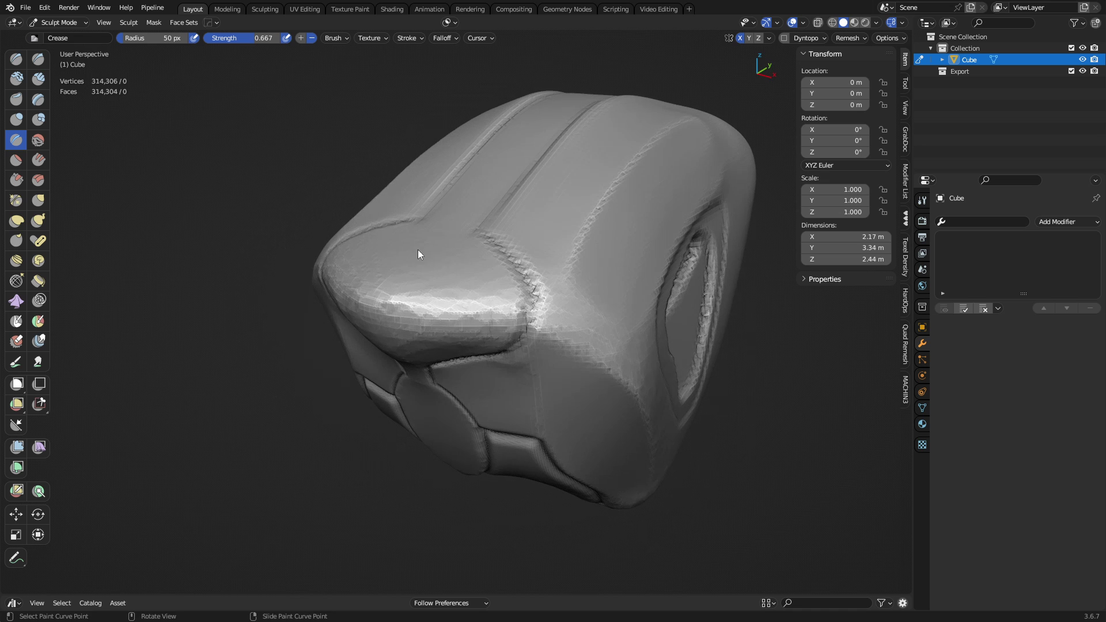
pyautogui.click(24, 161)
pyautogui.press('f')
pyautogui.click(410, 308)
pyautogui.moveTo(408, 309); pyautogui.dragTo(366, 307)
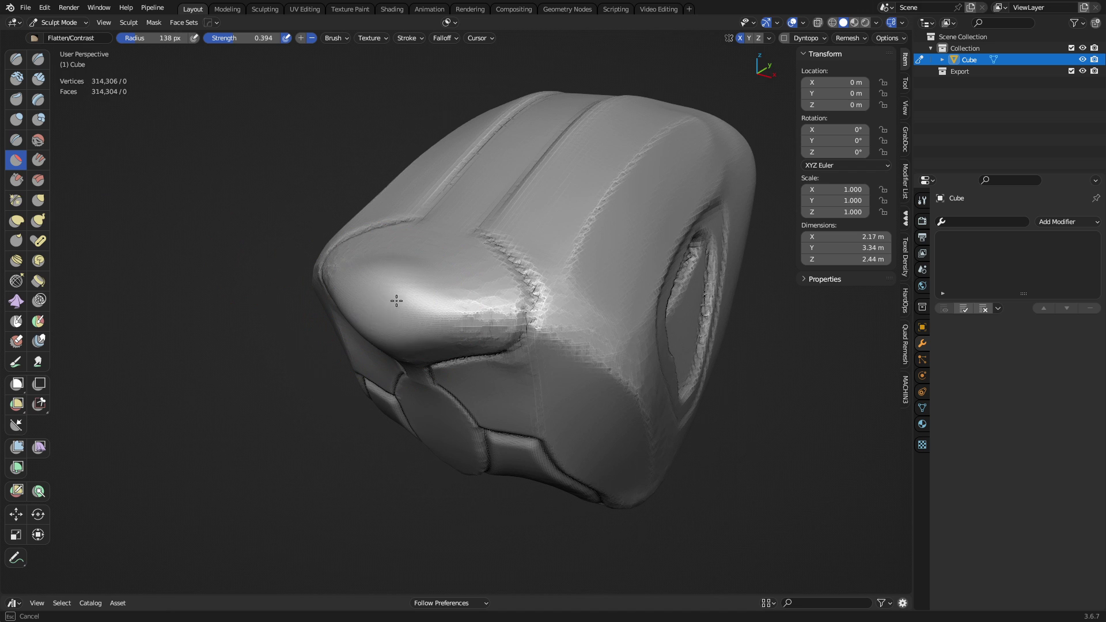
pyautogui.moveTo(392, 310); pyautogui.dragTo(386, 333)
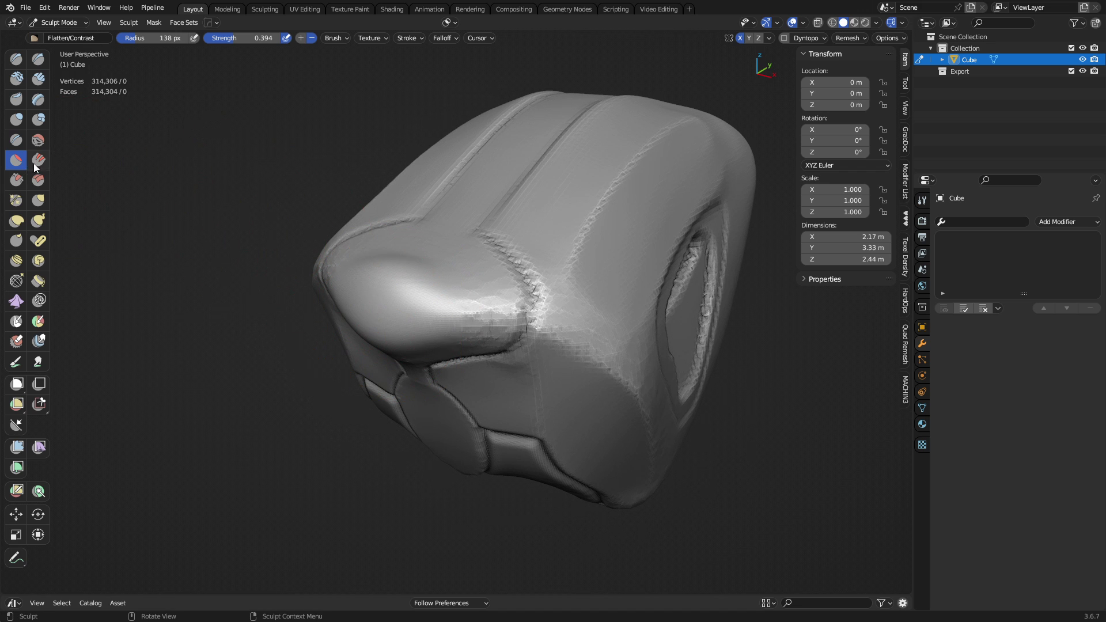
# - Try flattening the cap with Plane Trim enabled, turn Plane Trim off, and enable the brush's Original Normal and Plane options
pyautogui.click(334, 39)
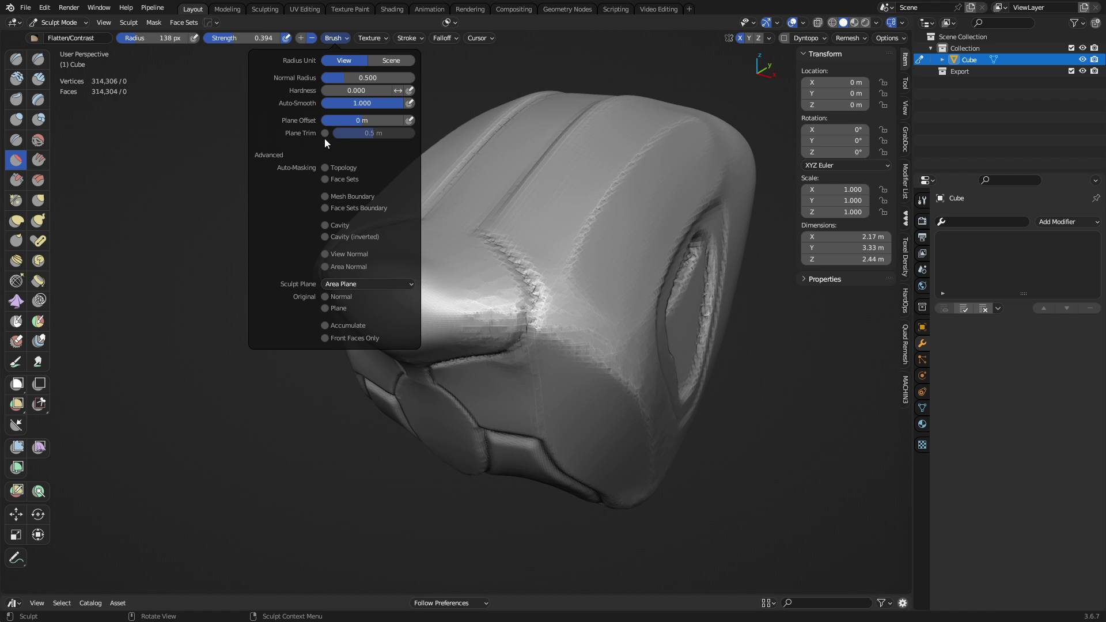
pyautogui.moveTo(429, 320)
pyautogui.mouseDown()
pyautogui.moveTo(383, 307)
pyautogui.moveTo(383, 260)
pyautogui.mouseUp()
pyautogui.click(333, 38)
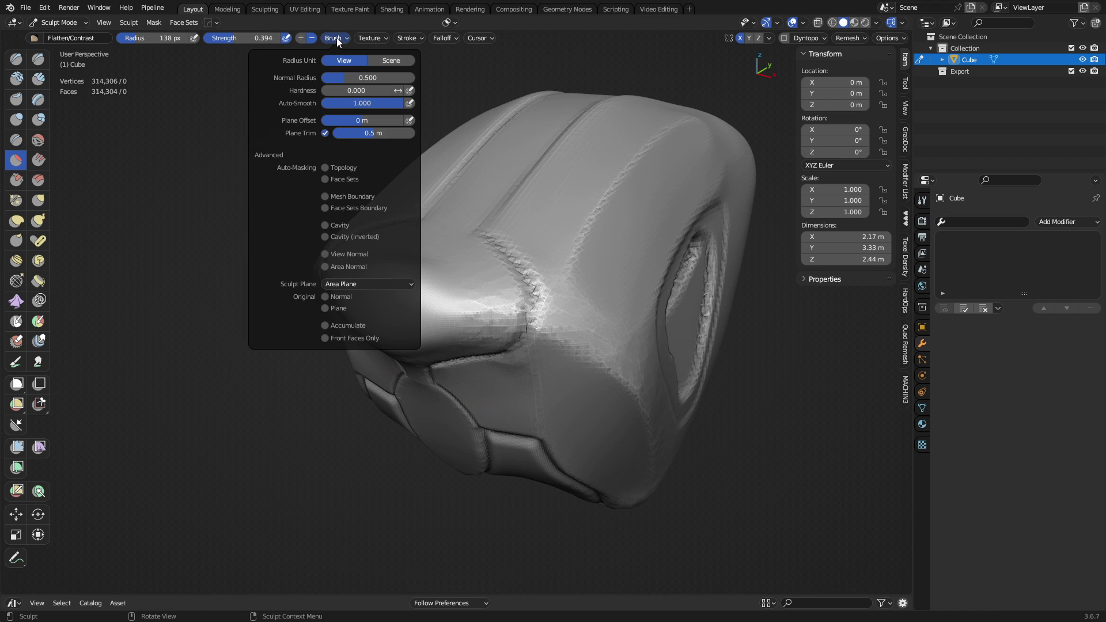
pyautogui.click(324, 133)
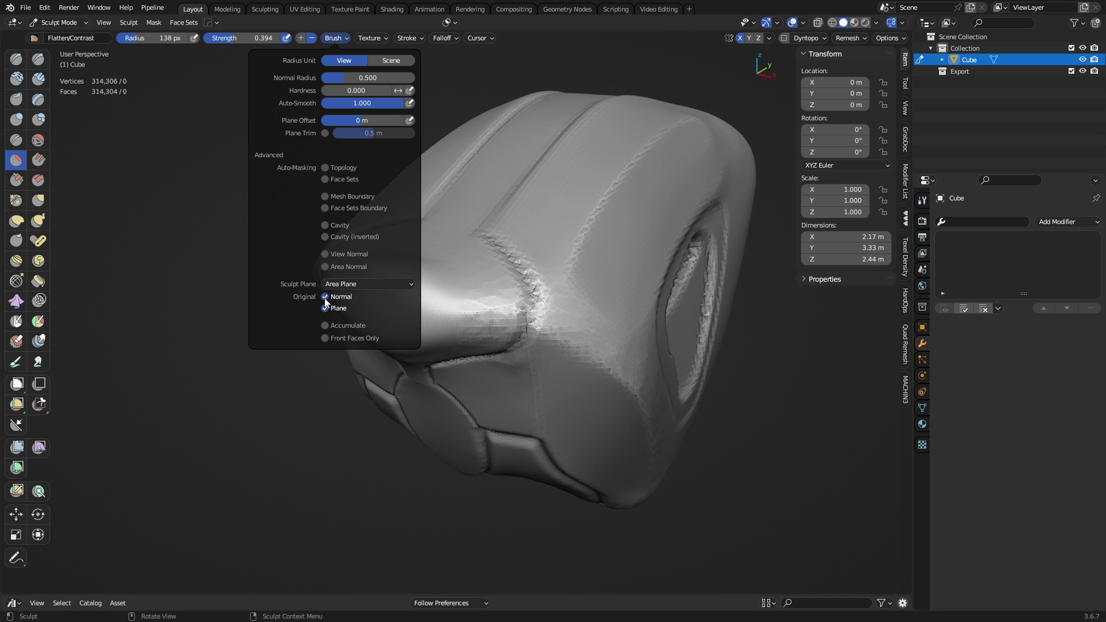
# - Try flattening the rounded nose with the Flatten/Contrast brush's Original Normal and Plane options, and undo the stroke
pyautogui.moveTo(380, 380)
pyautogui.mouseDown()
pyautogui.moveTo(380, 282)
pyautogui.moveTo(404, 293)
pyautogui.moveTo(387, 306)
pyautogui.moveTo(385, 289)
pyautogui.moveTo(385, 331)
pyautogui.mouseUp()
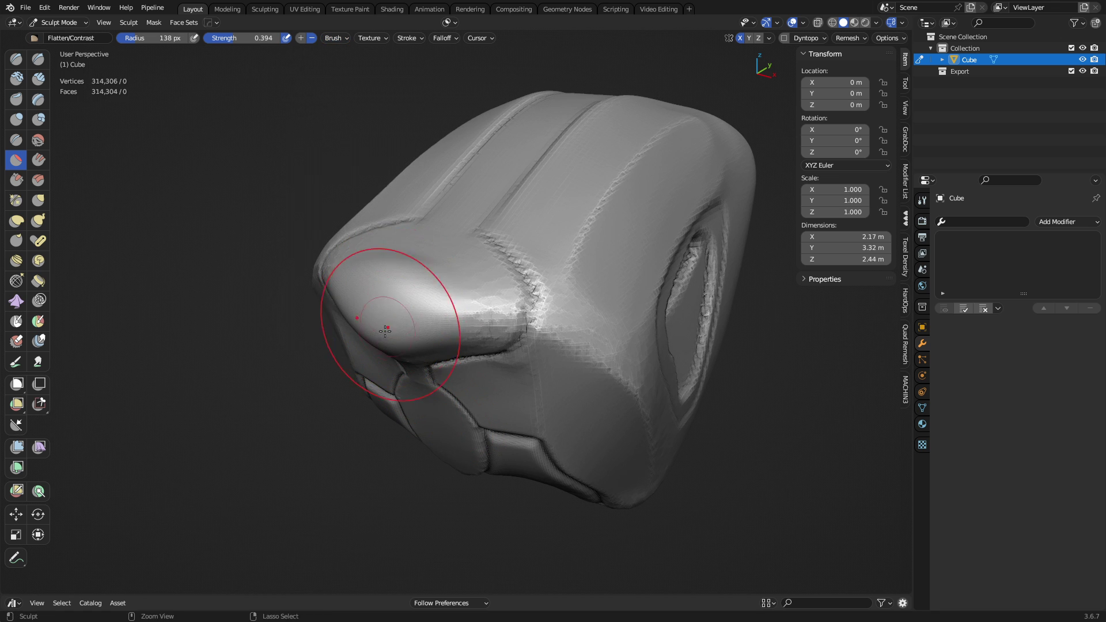
pyautogui.hotkey('ctrl', 'z')
# - Scrape the nose into a flat face with the Scrape/Peaks brush, Original Normal and Plane enabled, at radius 230 px and strength 0.700
pyautogui.click(339, 40)
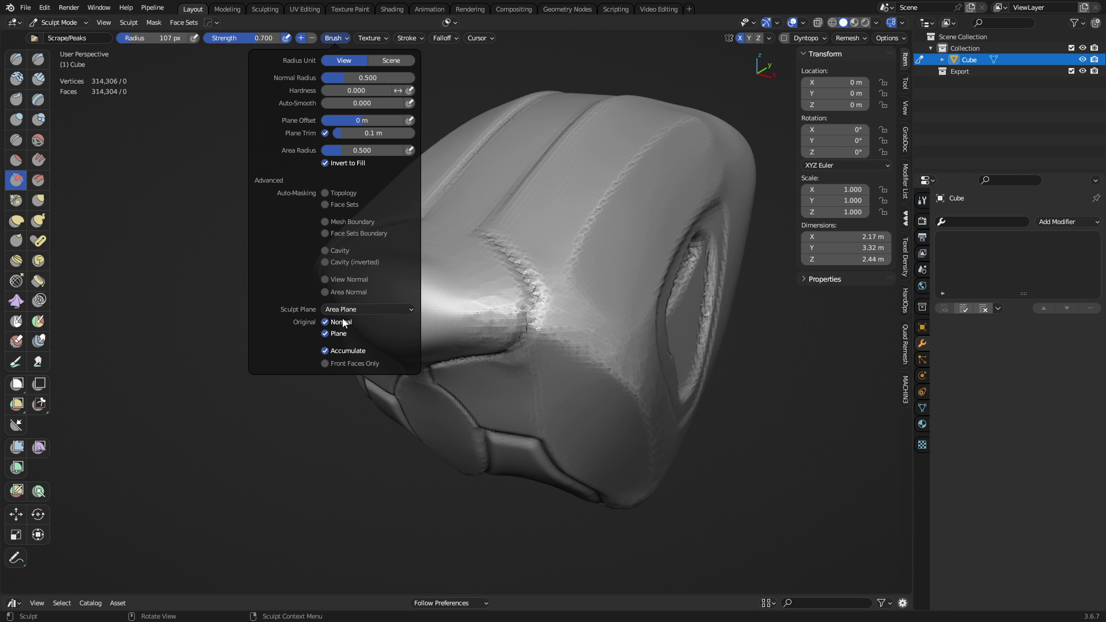
pyautogui.moveTo(374, 299)
pyautogui.mouseDown()
pyautogui.moveTo(397, 320)
pyautogui.moveTo(374, 306)
pyautogui.moveTo(375, 315)
pyautogui.moveTo(395, 316)
pyautogui.moveTo(382, 296)
pyautogui.moveTo(390, 327)
pyautogui.moveTo(389, 298)
pyautogui.moveTo(374, 314)
pyautogui.moveTo(408, 313)
pyautogui.moveTo(400, 291)
pyautogui.moveTo(395, 301)
pyautogui.moveTo(418, 306)
pyautogui.moveTo(394, 318)
pyautogui.moveTo(422, 318)
pyautogui.mouseUp()
pyautogui.press('f')
pyautogui.click(461, 324)
pyautogui.moveTo(422, 318)
pyautogui.mouseDown(button='middle')
pyautogui.moveTo(433, 427)
pyautogui.moveTo(383, 385)
pyautogui.moveTo(430, 343)
pyautogui.moveTo(387, 344)
pyautogui.mouseUp(button='middle')
pyautogui.moveTo(388, 344)
pyautogui.mouseDown()
pyautogui.moveTo(375, 337)
pyautogui.moveTo(379, 344)
pyautogui.mouseUp()
pyautogui.moveTo(436, 382)
pyautogui.mouseDown()
pyautogui.moveTo(440, 394)
pyautogui.moveTo(408, 345)
pyautogui.mouseUp()
pyautogui.moveTo(420, 395); pyautogui.dragTo(407, 284, button='middle')
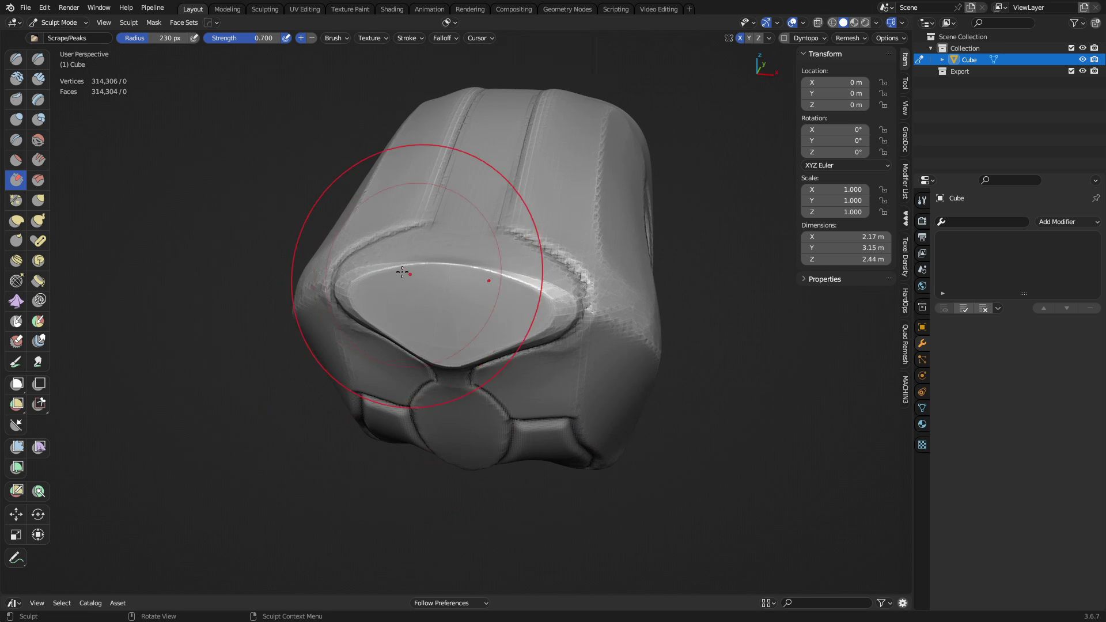
# - Turn off the Scrape/Peaks brush's Original Normal and Plane options and set its radius to 93 px
pyautogui.click(335, 38)
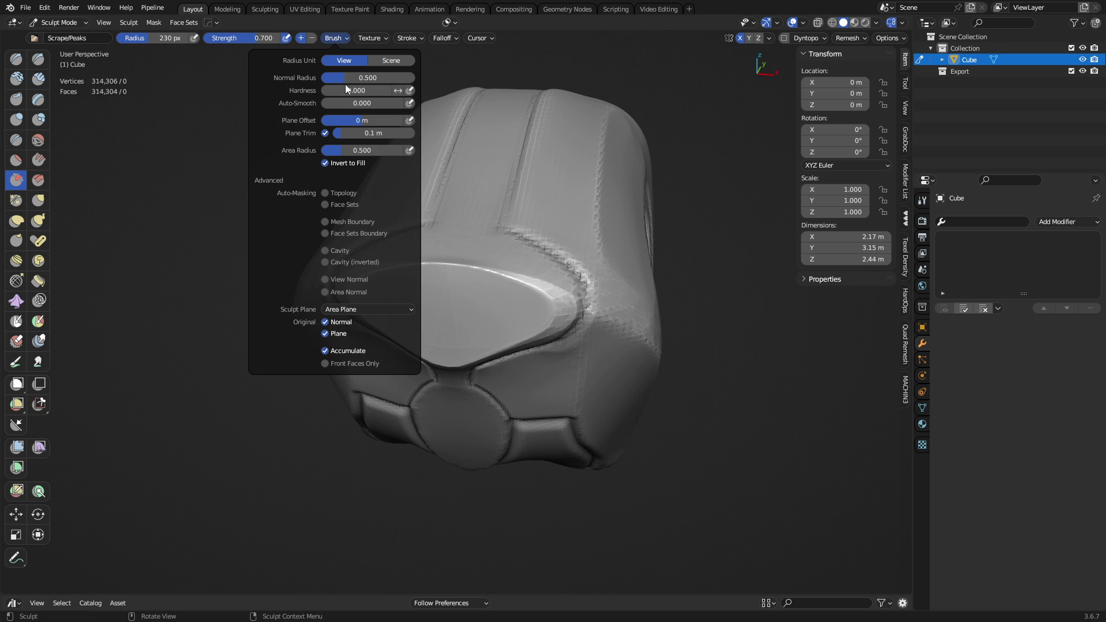
pyautogui.click(344, 327)
pyautogui.press('f')
pyautogui.click(524, 312)
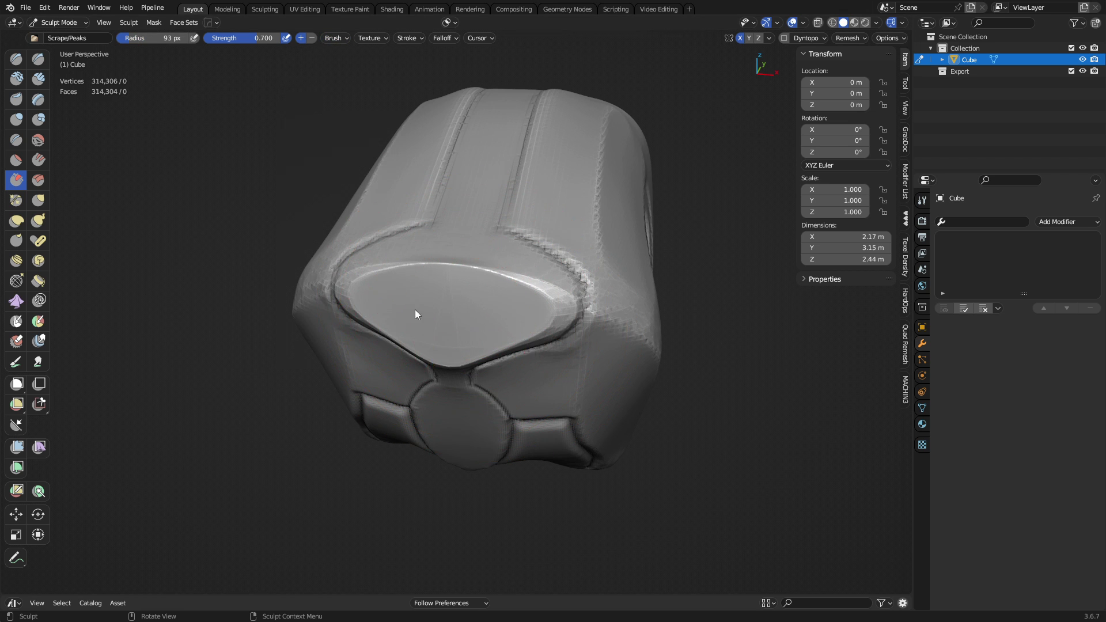
# - Scrape the surface between the flat nose face and the crease behind it at strength 0.291
pyautogui.moveTo(416, 312)
pyautogui.mouseDown(button='middle')
pyautogui.moveTo(299, 378)
pyautogui.moveTo(382, 326)
pyautogui.mouseUp(button='middle')
pyautogui.hotkey('shift', 'f')
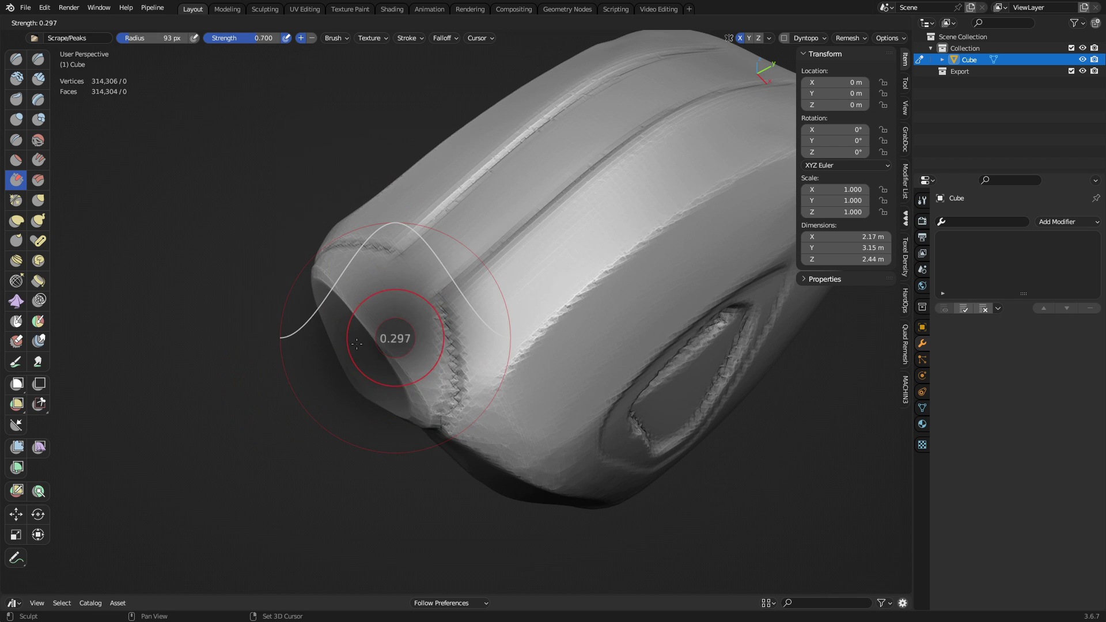
pyautogui.click(384, 386)
pyautogui.moveTo(384, 385); pyautogui.dragTo(407, 380)
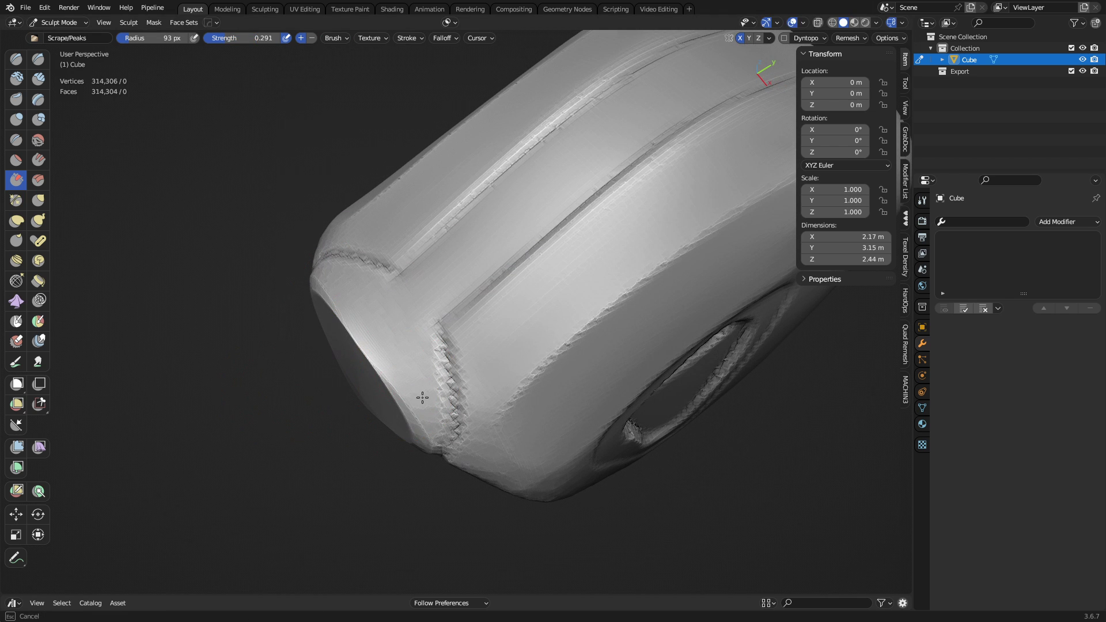
pyautogui.moveTo(418, 336); pyautogui.dragTo(423, 348)
# - Refine the nose rim and the surface around its crease with the Scrape/Peaks brush at radius 57 px and strength 0.485
pyautogui.moveTo(425, 351); pyautogui.dragTo(430, 328, button='middle')
pyautogui.press('f')
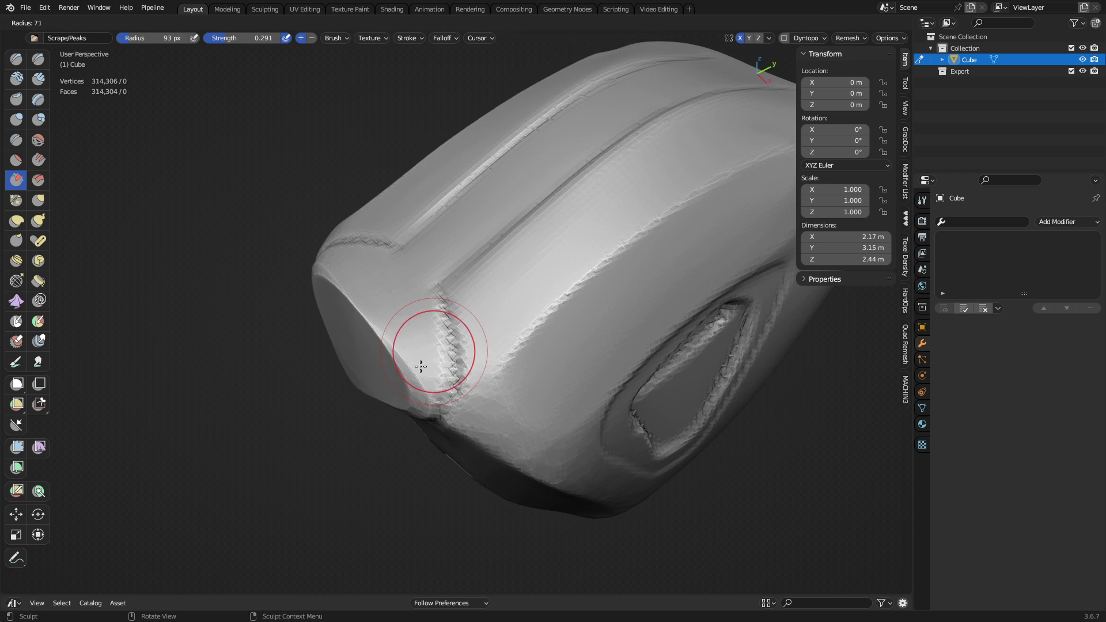
pyautogui.click(414, 369)
pyautogui.moveTo(415, 367)
pyautogui.mouseDown()
pyautogui.moveTo(402, 338)
pyautogui.moveTo(424, 351)
pyautogui.moveTo(433, 384)
pyautogui.mouseUp()
pyautogui.hotkey('shift', 'f')
pyautogui.click(443, 362)
pyautogui.moveTo(425, 340); pyautogui.dragTo(506, 383)
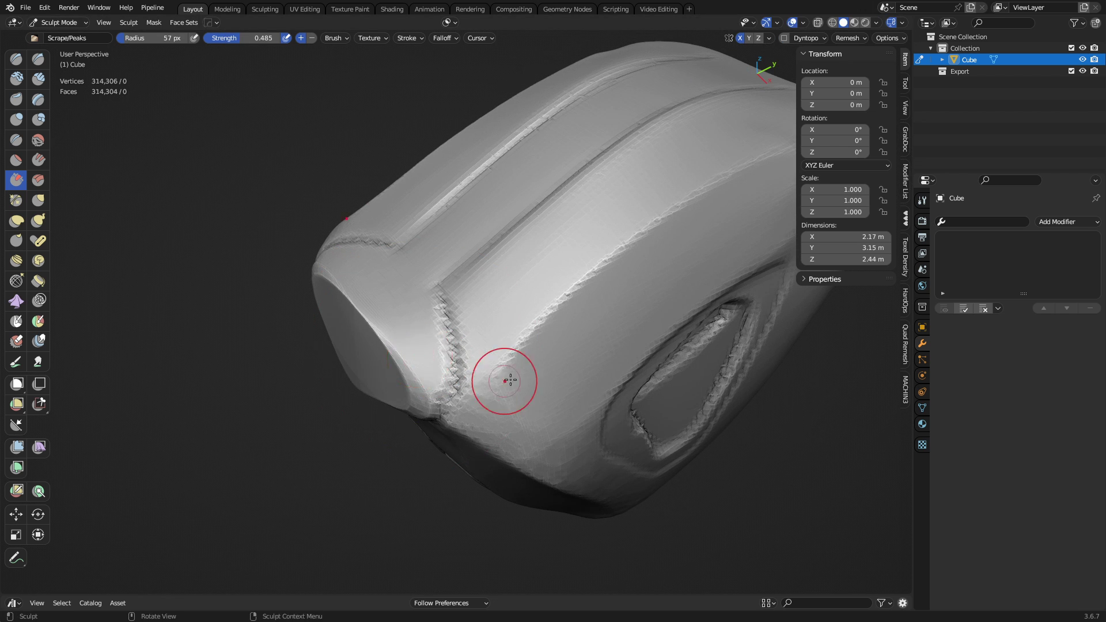
pyautogui.moveTo(506, 382)
pyautogui.mouseDown(button='middle')
pyautogui.moveTo(605, 234)
pyautogui.moveTo(511, 284)
pyautogui.mouseUp(button='middle')
pyautogui.moveTo(511, 285)
pyautogui.mouseDown()
pyautogui.moveTo(473, 268)
pyautogui.moveTo(465, 306)
pyautogui.moveTo(444, 284)
pyautogui.moveTo(447, 295)
pyautogui.moveTo(384, 290)
pyautogui.mouseUp()
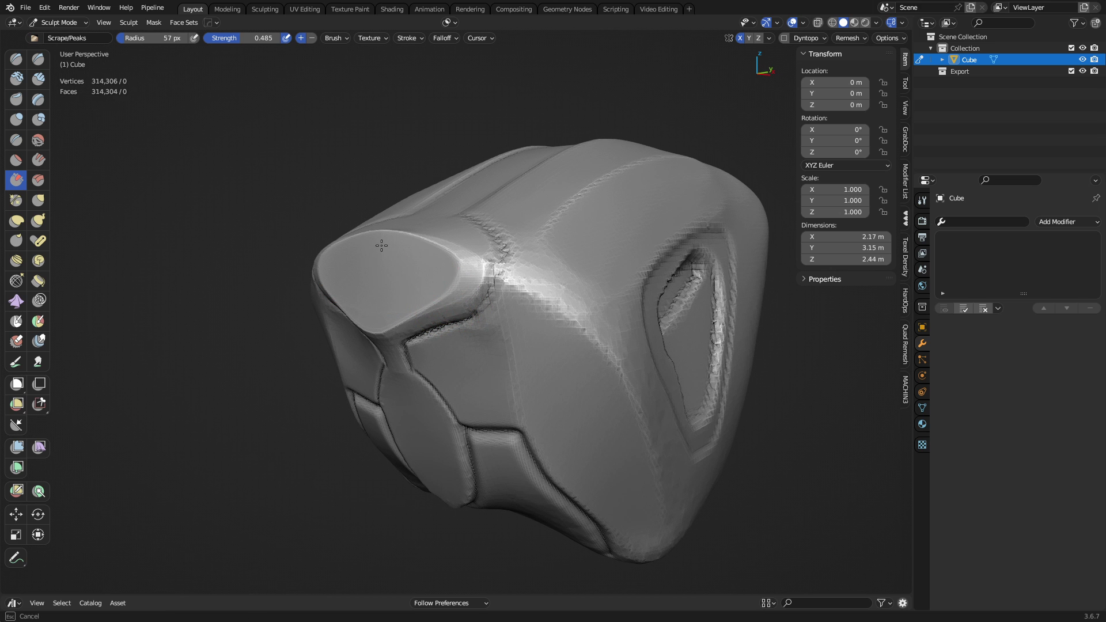
# - Switch to the Pinch/Magnify brush and set its strength to 1.000 and radius to 31 px
pyautogui.moveTo(388, 290)
pyautogui.mouseDown(button='middle')
pyautogui.moveTo(508, 306)
pyautogui.moveTo(425, 299)
pyautogui.moveTo(474, 341)
pyautogui.mouseUp(button='middle')
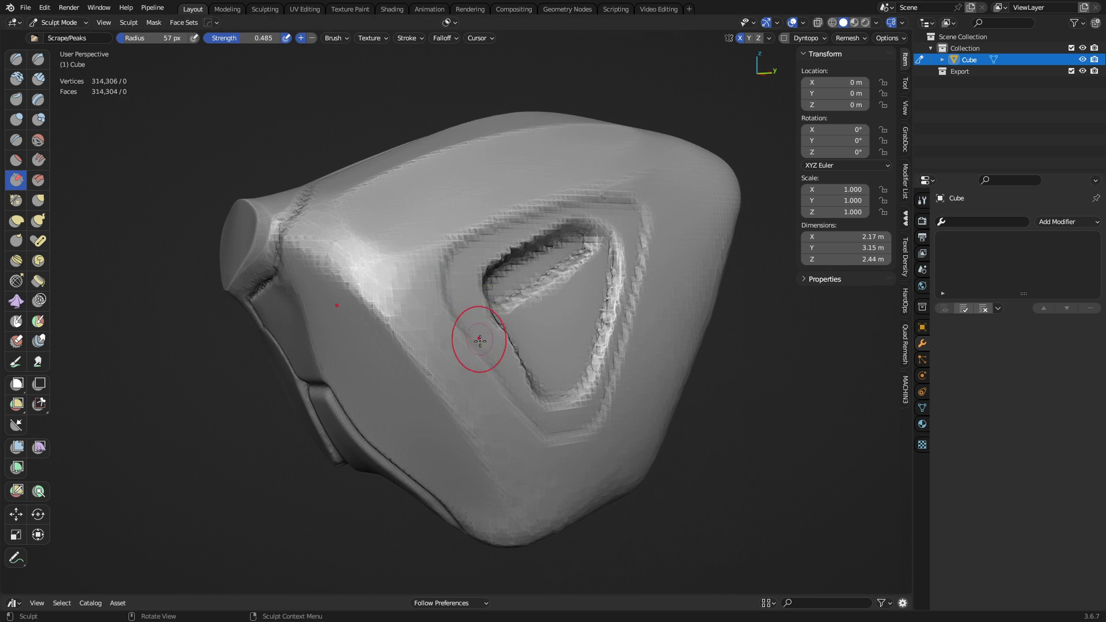
pyautogui.moveTo(362, 358); pyautogui.dragTo(256, 306, button='middle')
pyautogui.click(16, 202)
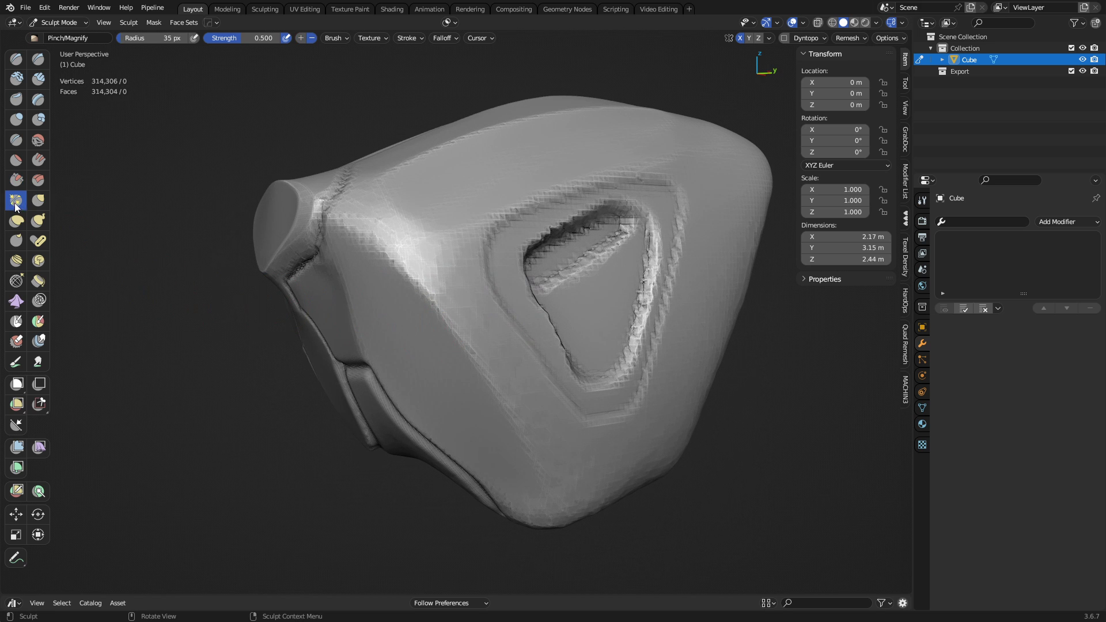
pyautogui.press('f')
pyautogui.click(420, 277)
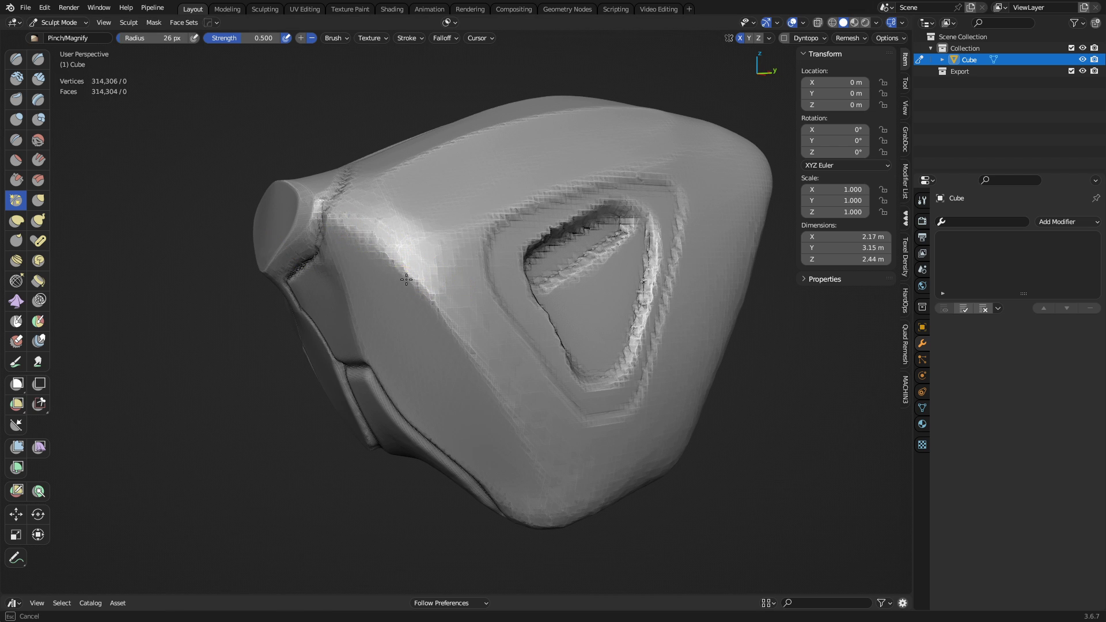
pyautogui.hotkey('shift', 'f')
pyautogui.click(377, 245)
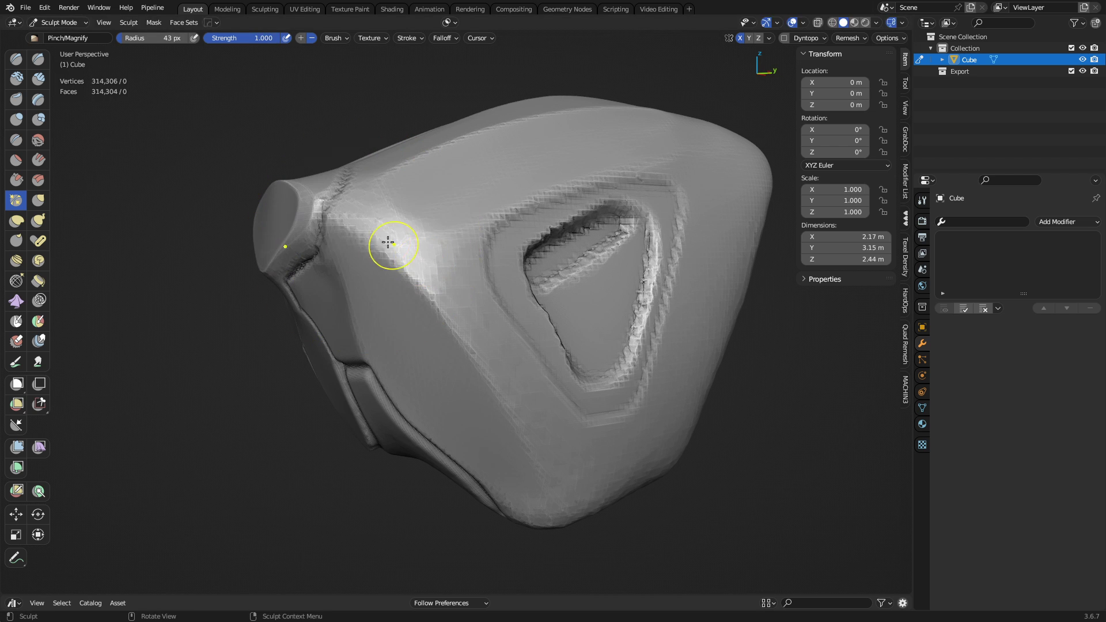
pyautogui.press('f')
pyautogui.click(369, 243)
# - Pinch the side ridge in front of the triangular recess, from near the nose down toward the bottom corner
pyautogui.moveTo(331, 216); pyautogui.dragTo(411, 279)
pyautogui.moveTo(351, 224); pyautogui.dragTo(446, 334)
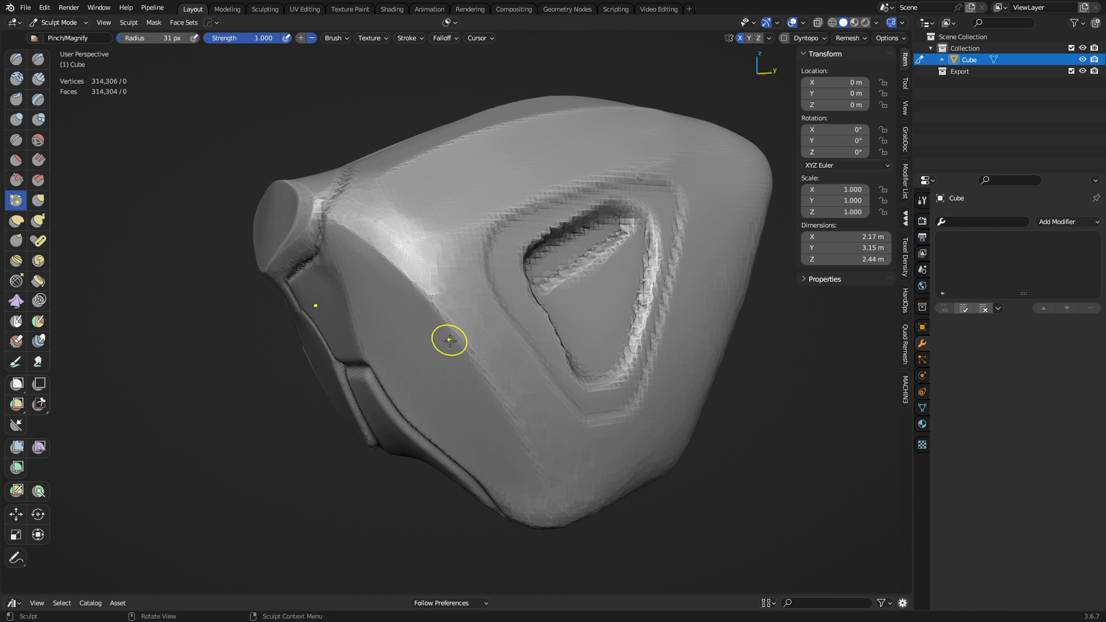
pyautogui.moveTo(418, 292); pyautogui.dragTo(451, 337)
pyautogui.moveTo(448, 334); pyautogui.dragTo(504, 429)
pyautogui.moveTo(504, 426); pyautogui.dragTo(527, 458)
# - Sharpen the lower part of the side ridge with repeated pinch strokes down to the bottom corner
pyautogui.keyDown('shift'); pyautogui.moveTo(495, 390); pyautogui.dragTo(449, 296, button='middle'); pyautogui.keyUp('shift')
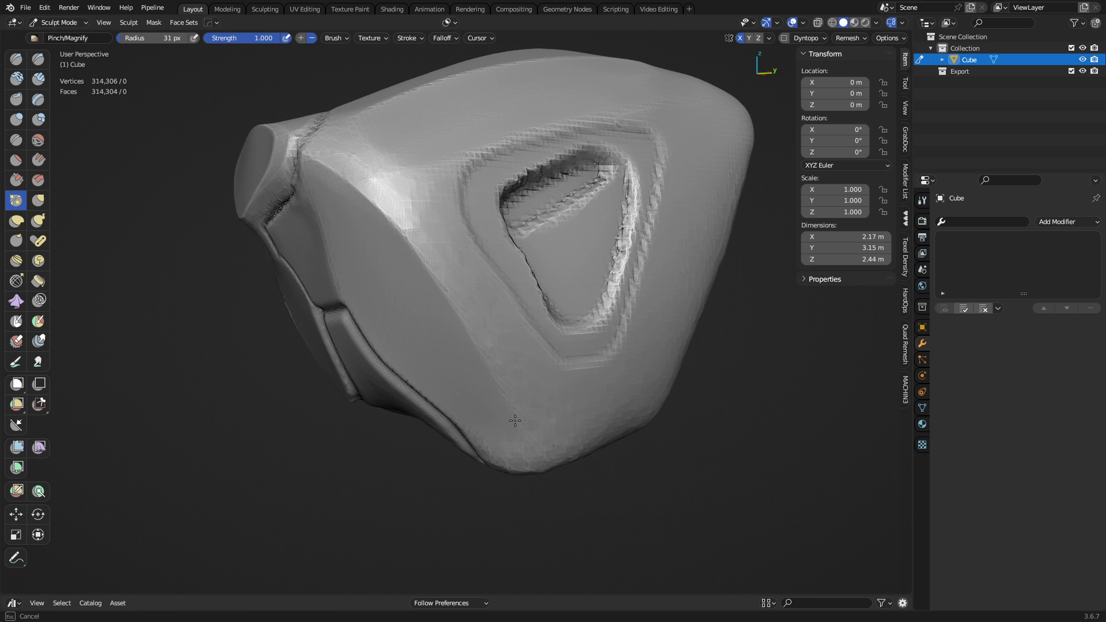
pyautogui.moveTo(415, 257); pyautogui.dragTo(500, 398)
pyautogui.moveTo(447, 286); pyautogui.dragTo(517, 429)
pyautogui.moveTo(455, 309); pyautogui.dragTo(524, 440)
pyautogui.moveTo(464, 320); pyautogui.dragTo(522, 436)
pyautogui.moveTo(458, 309); pyautogui.dragTo(520, 439)
pyautogui.moveTo(434, 292)
pyautogui.mouseDown(button='middle')
pyautogui.moveTo(451, 220)
pyautogui.moveTo(474, 321)
pyautogui.moveTo(392, 285)
pyautogui.mouseUp(button='middle')
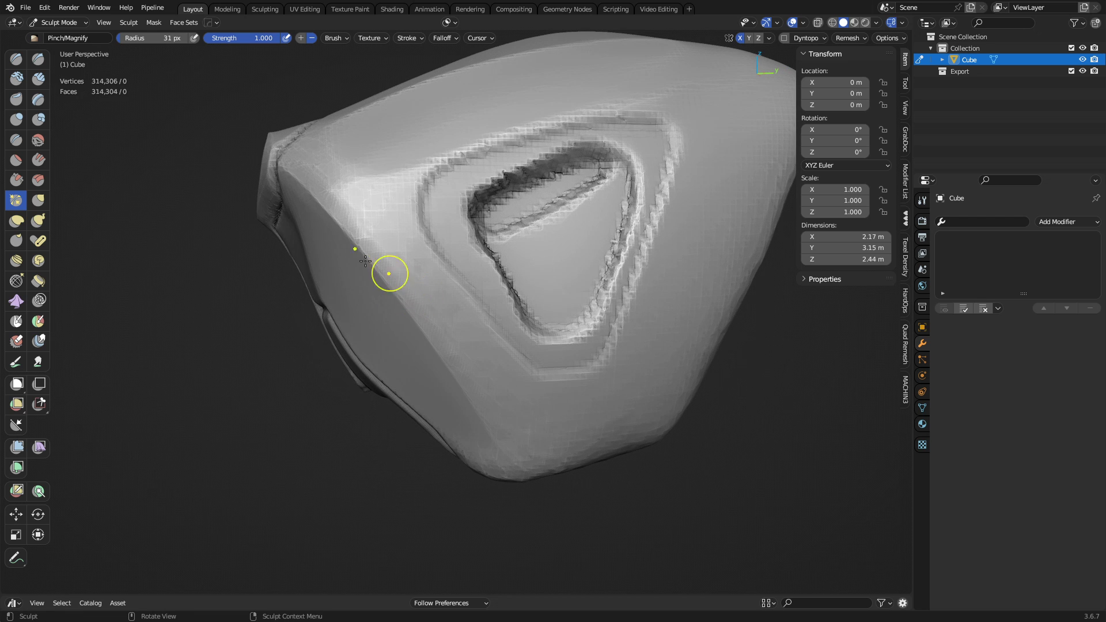
# - Switch to the Scrape/Peaks brush at radius 35 px and set its Normal Radius to 0.1
pyautogui.click(17, 181)
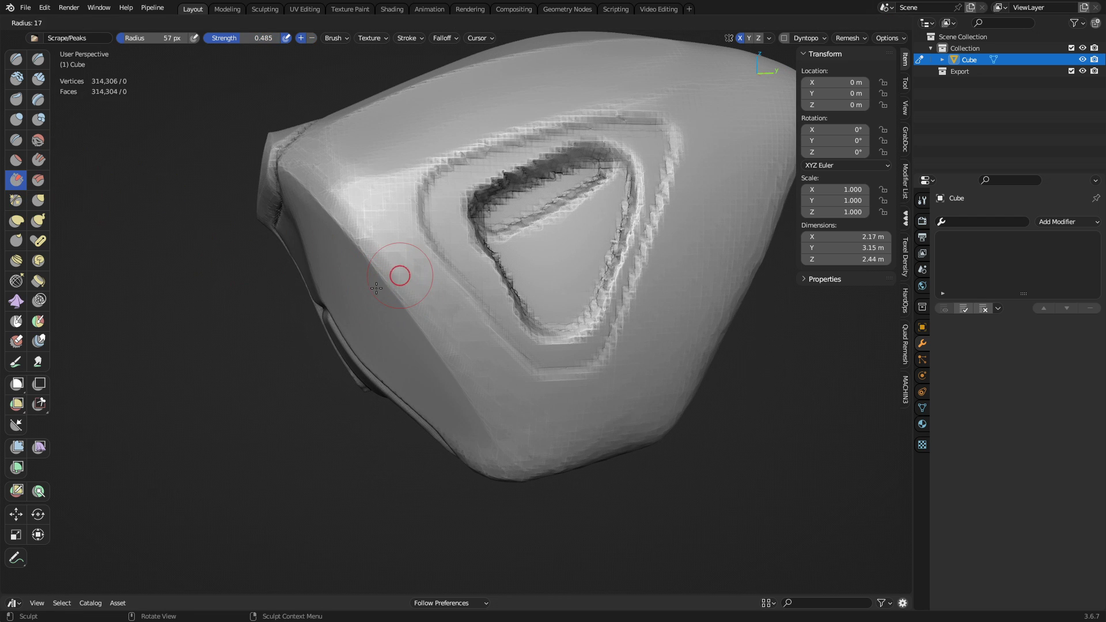
pyautogui.moveTo(367, 242)
pyautogui.mouseDown()
pyautogui.moveTo(393, 275)
pyautogui.moveTo(364, 242)
pyautogui.mouseUp()
pyautogui.click(336, 38)
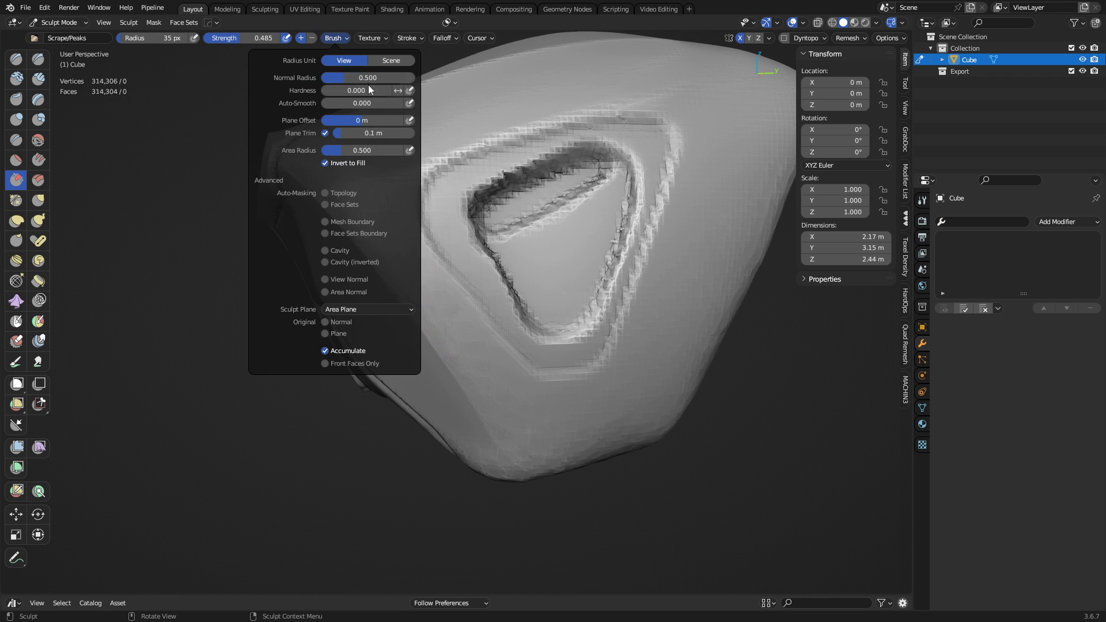
pyautogui.doubleClick(366, 79)
pyautogui.press('BackSpace')
pyautogui.write('.1')
pyautogui.press('Return')
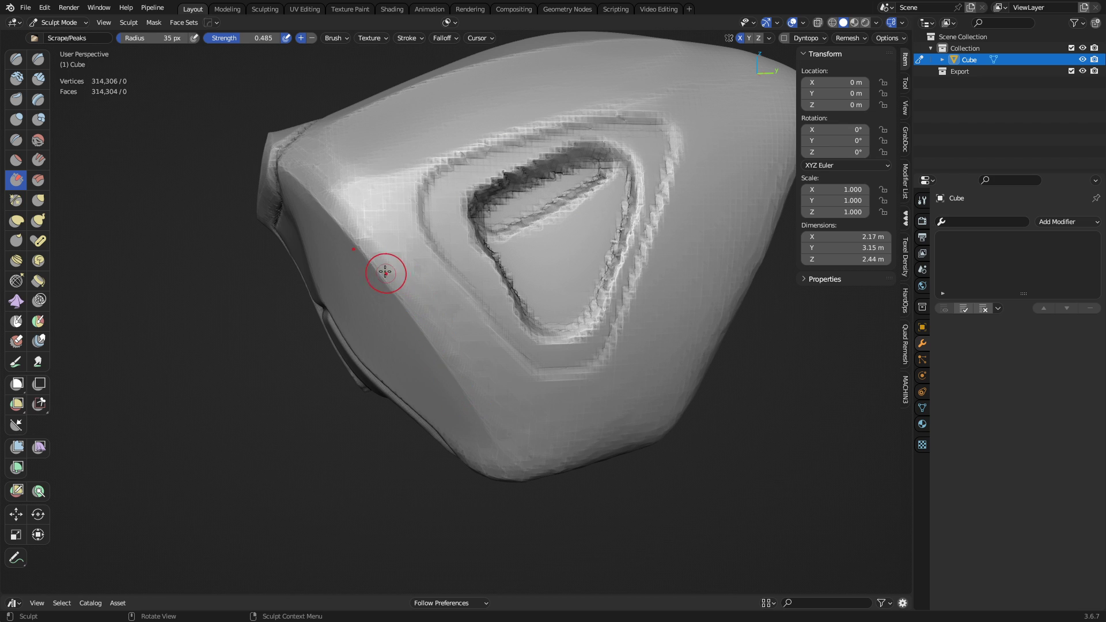
# - Scrape a narrow bevel along the pinched side ridge, working from the lower part up toward the nose
pyautogui.moveTo(386, 273)
pyautogui.mouseDown()
pyautogui.moveTo(402, 291)
pyautogui.moveTo(365, 242)
pyautogui.mouseUp()
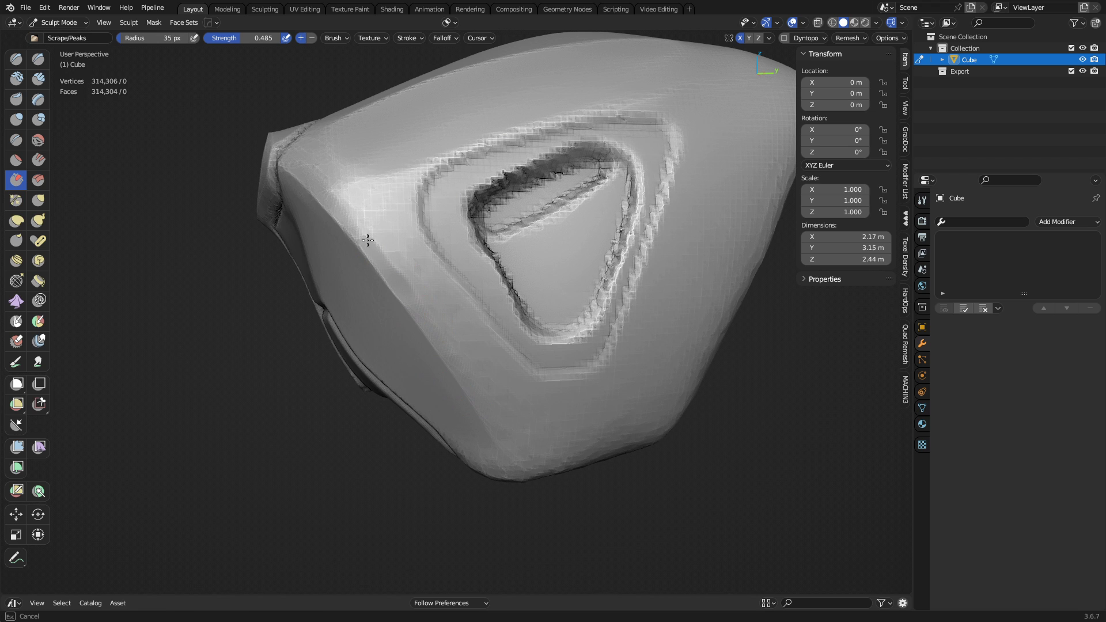
pyautogui.moveTo(452, 356); pyautogui.dragTo(373, 249)
pyautogui.moveTo(437, 335)
pyautogui.mouseDown()
pyautogui.moveTo(336, 200)
pyautogui.moveTo(370, 244)
pyautogui.moveTo(348, 213)
pyautogui.mouseUp()
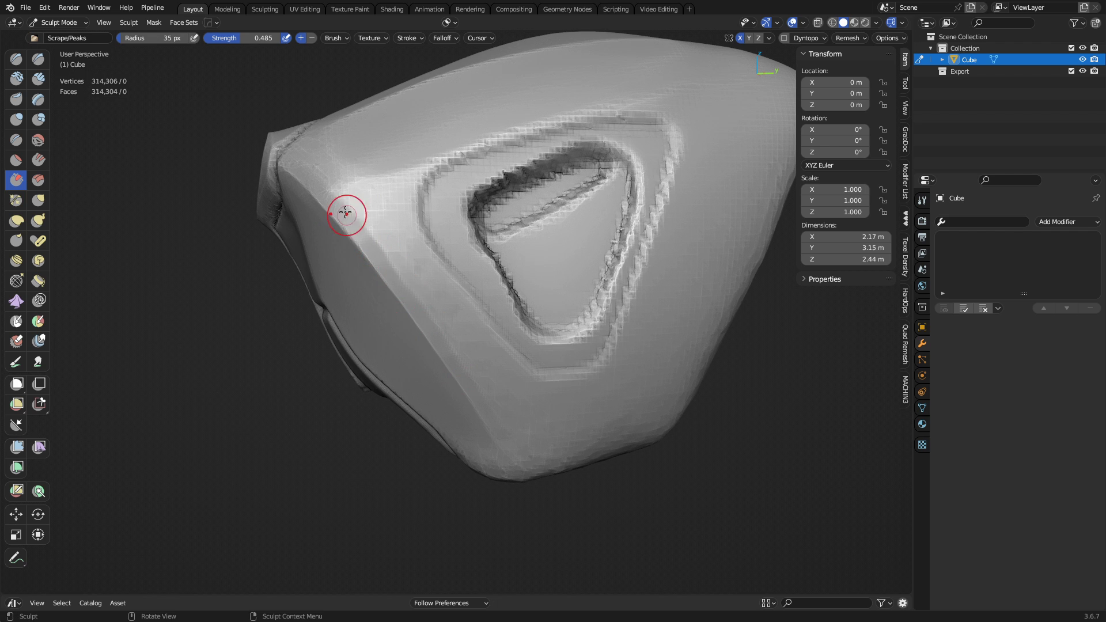
# - Switch to the Smooth brush and change its falloff preset to Smooth
pyautogui.click(38, 141)
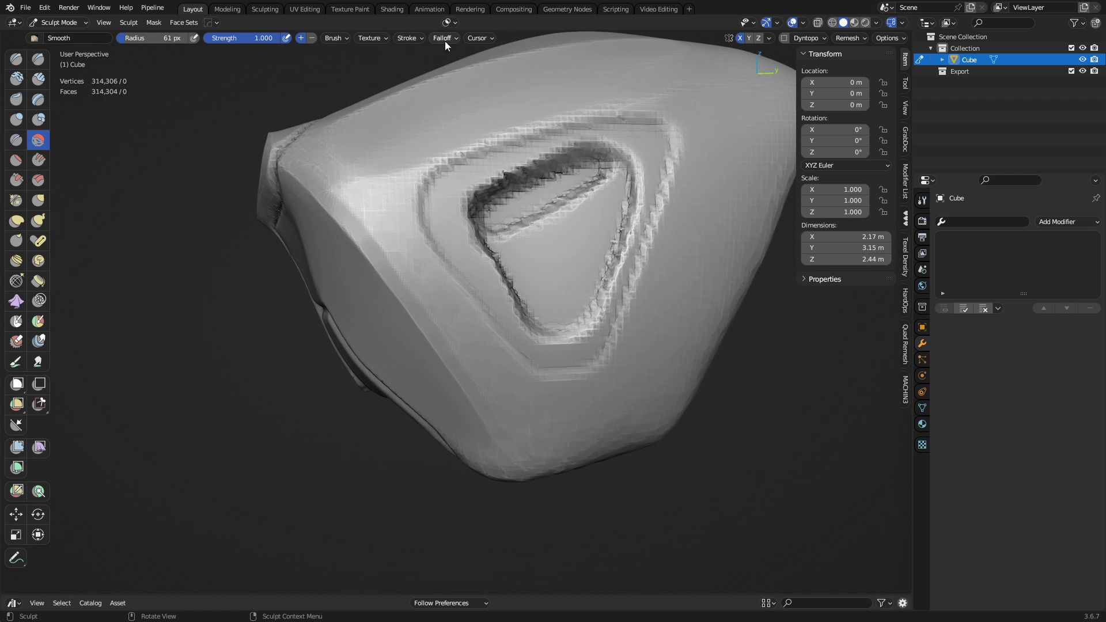
pyautogui.click(445, 39)
pyautogui.click(447, 60)
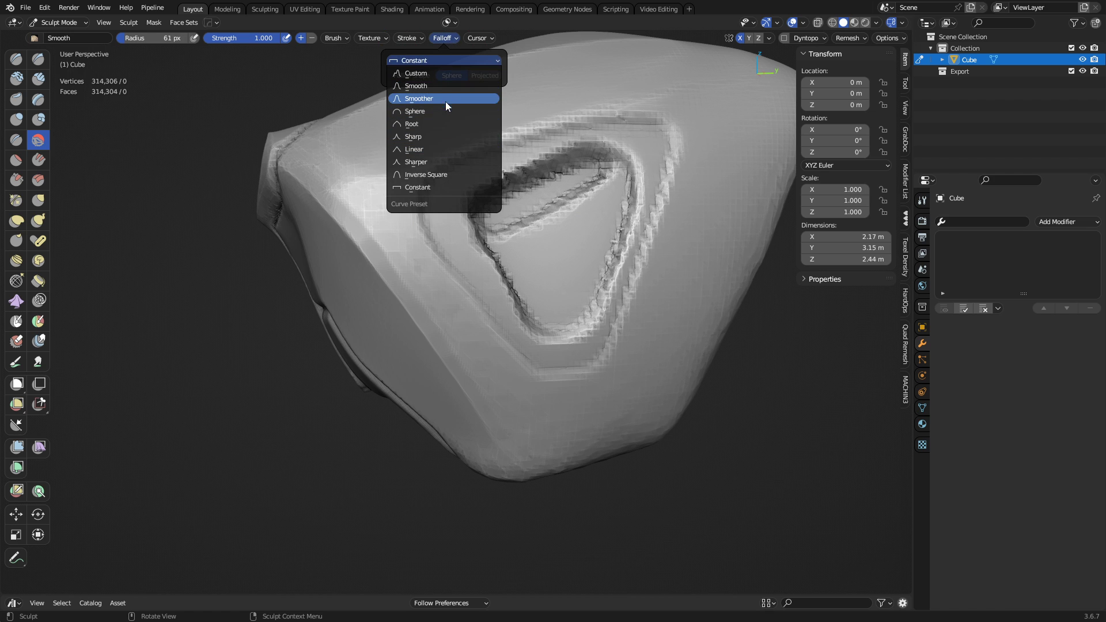
pyautogui.click(445, 87)
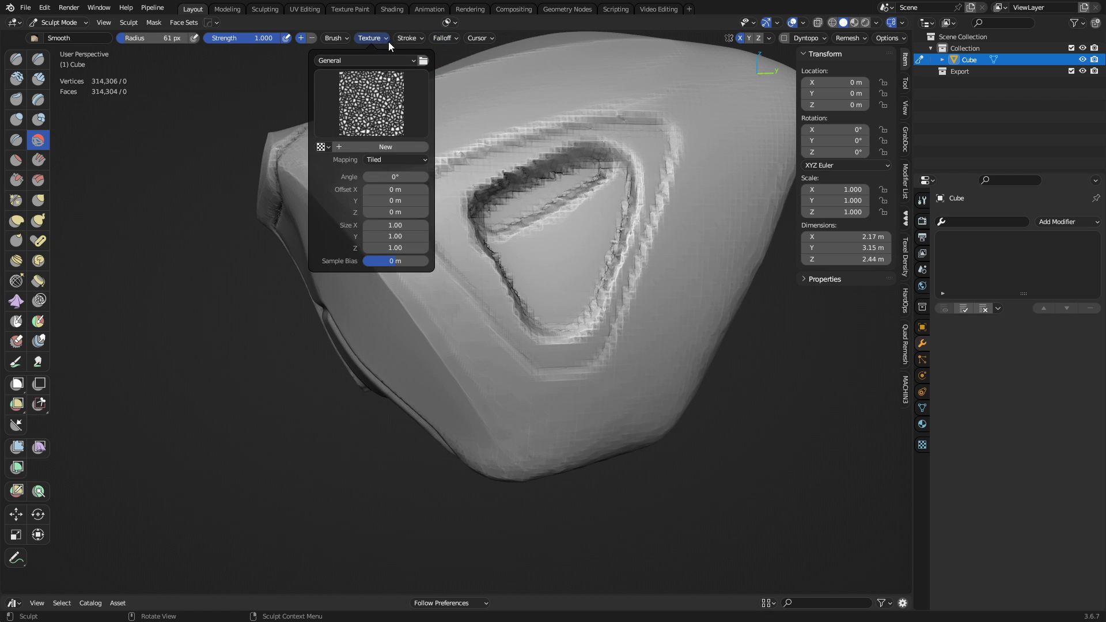
pyautogui.moveTo(403, 38)
pyautogui.moveTo(341, 37)
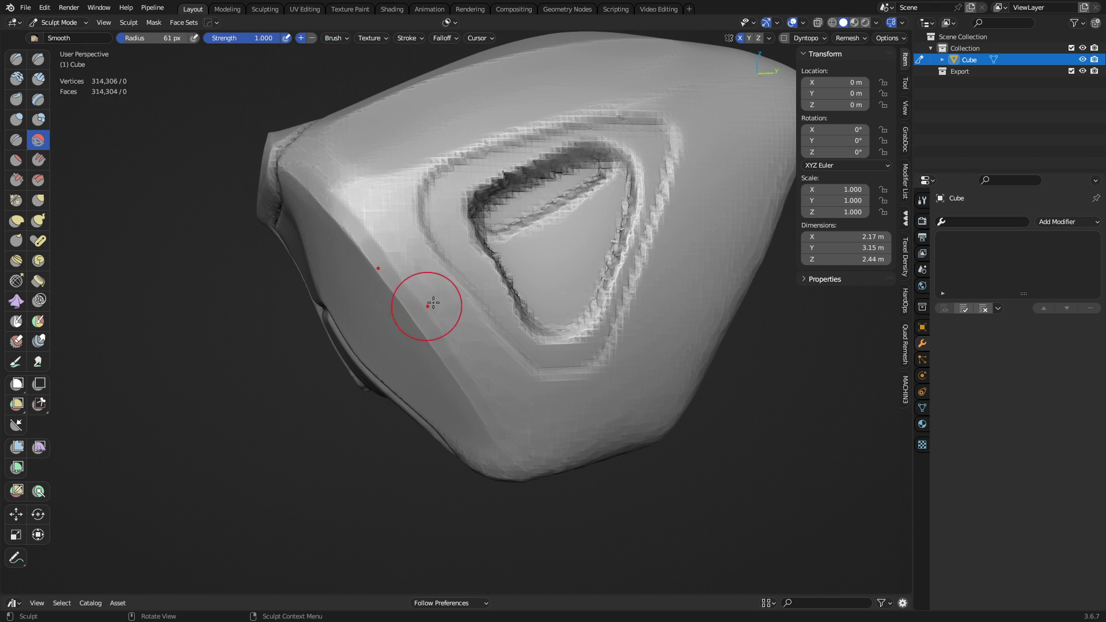
# - Set the Smooth brush's radius to 57 px and its strength to 1.000
pyautogui.hotkey('shift', 'f')
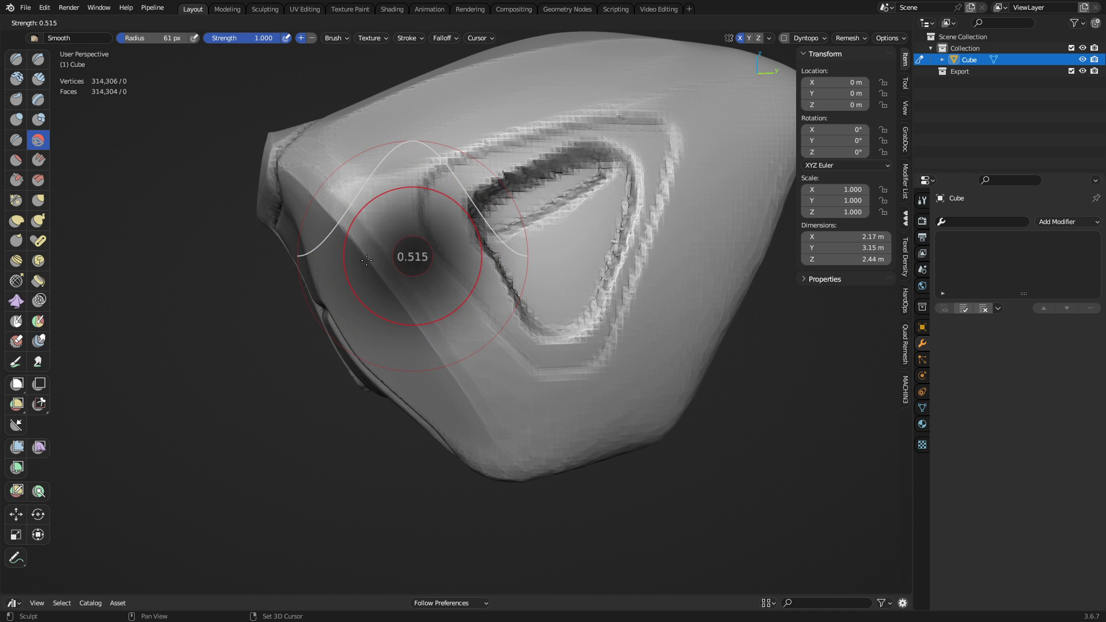
pyautogui.click(354, 257)
pyautogui.press('f')
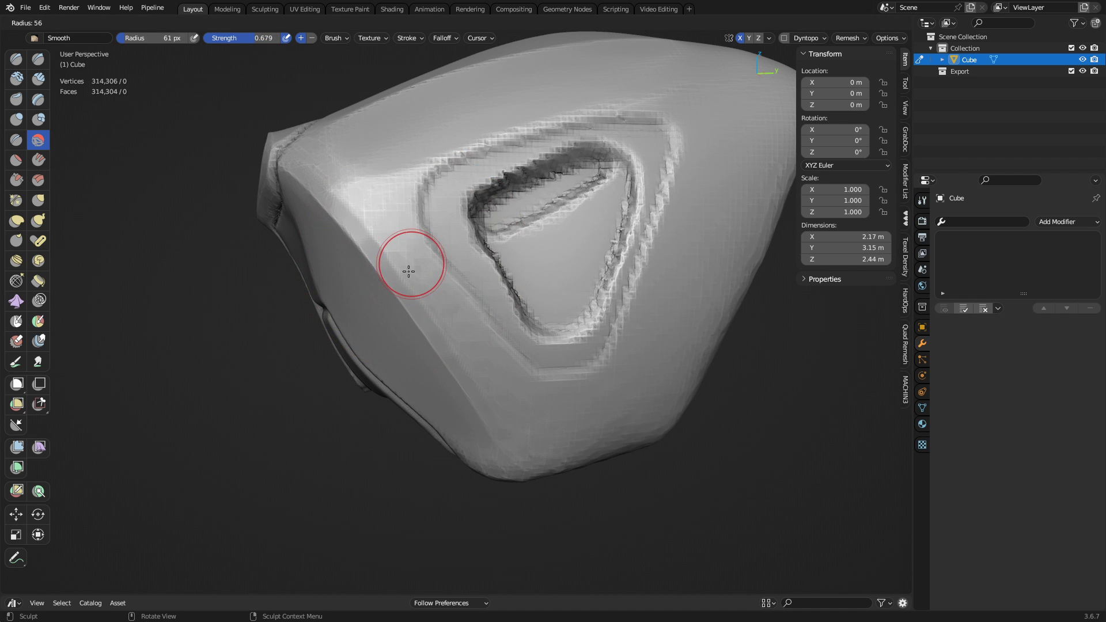
pyautogui.click(403, 262)
pyautogui.hotkey('shift', 'f')
pyautogui.click(541, 261)
# - Smooth the side surface between the triangular recess and the rear edge, down toward the bottom
pyautogui.moveTo(541, 260)
pyautogui.mouseDown(button='middle')
pyautogui.moveTo(518, 254)
pyautogui.moveTo(542, 214)
pyautogui.moveTo(484, 279)
pyautogui.mouseUp(button='middle')
pyautogui.moveTo(481, 261)
pyautogui.mouseDown()
pyautogui.moveTo(521, 172)
pyautogui.moveTo(482, 254)
pyautogui.mouseUp()
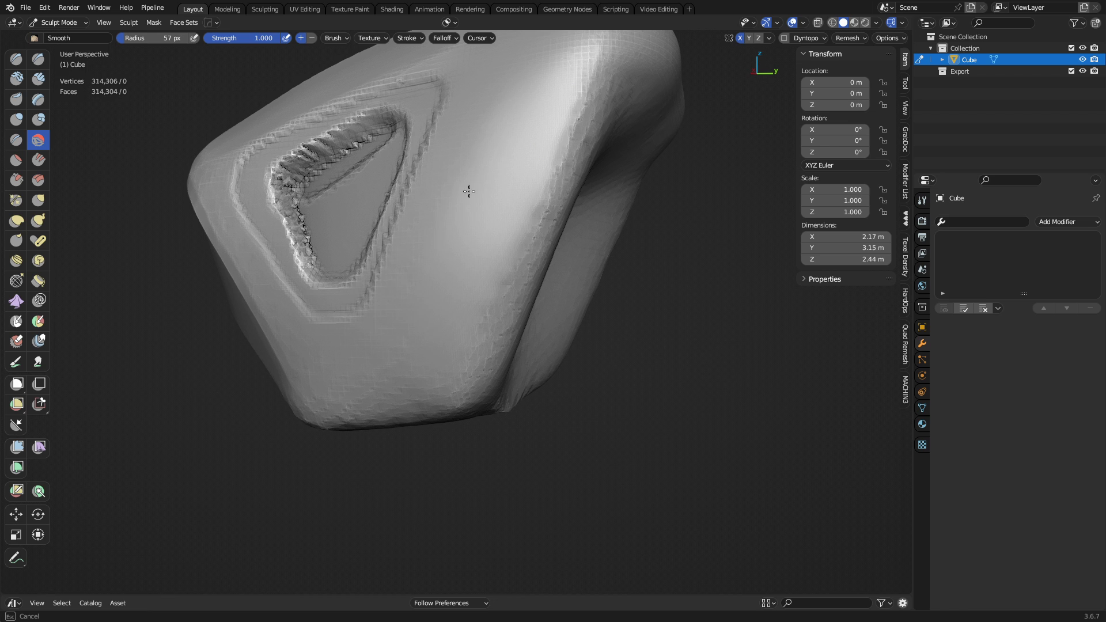
pyautogui.moveTo(504, 86)
pyautogui.mouseDown()
pyautogui.moveTo(469, 124)
pyautogui.moveTo(534, 142)
pyautogui.mouseUp()
pyautogui.moveTo(497, 195); pyautogui.dragTo(479, 233)
pyautogui.moveTo(418, 271); pyautogui.dragTo(466, 317)
pyautogui.moveTo(491, 194)
pyautogui.mouseDown()
pyautogui.moveTo(478, 153)
pyautogui.moveTo(518, 207)
pyautogui.moveTo(510, 239)
pyautogui.mouseUp()
pyautogui.moveTo(573, 69); pyautogui.dragTo(452, 267)
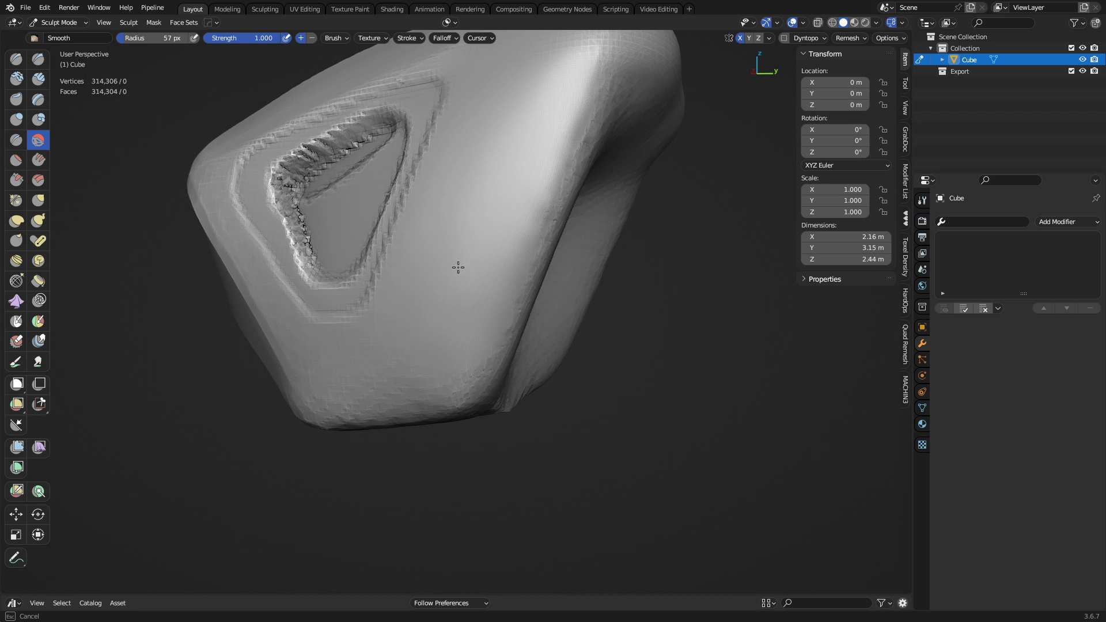
pyautogui.moveTo(490, 321)
pyautogui.mouseDown()
pyautogui.moveTo(509, 207)
pyautogui.moveTo(445, 316)
pyautogui.moveTo(467, 196)
pyautogui.moveTo(451, 221)
pyautogui.moveTo(507, 109)
pyautogui.moveTo(502, 166)
pyautogui.moveTo(459, 192)
pyautogui.moveTo(488, 173)
pyautogui.mouseUp()
pyautogui.moveTo(477, 274); pyautogui.dragTo(407, 321)
# - Scrape the side surface behind the triangular recess with upward Scrape/Peaks strokes at radius 80 px, and adjust the brush strength
pyautogui.click(15, 180)
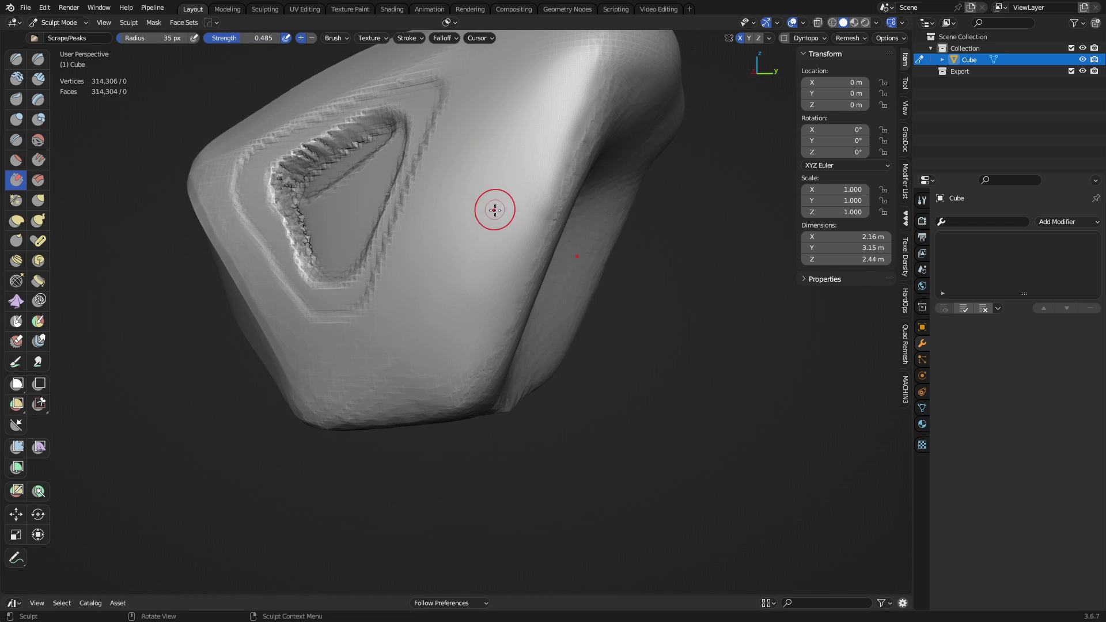
pyautogui.press('f')
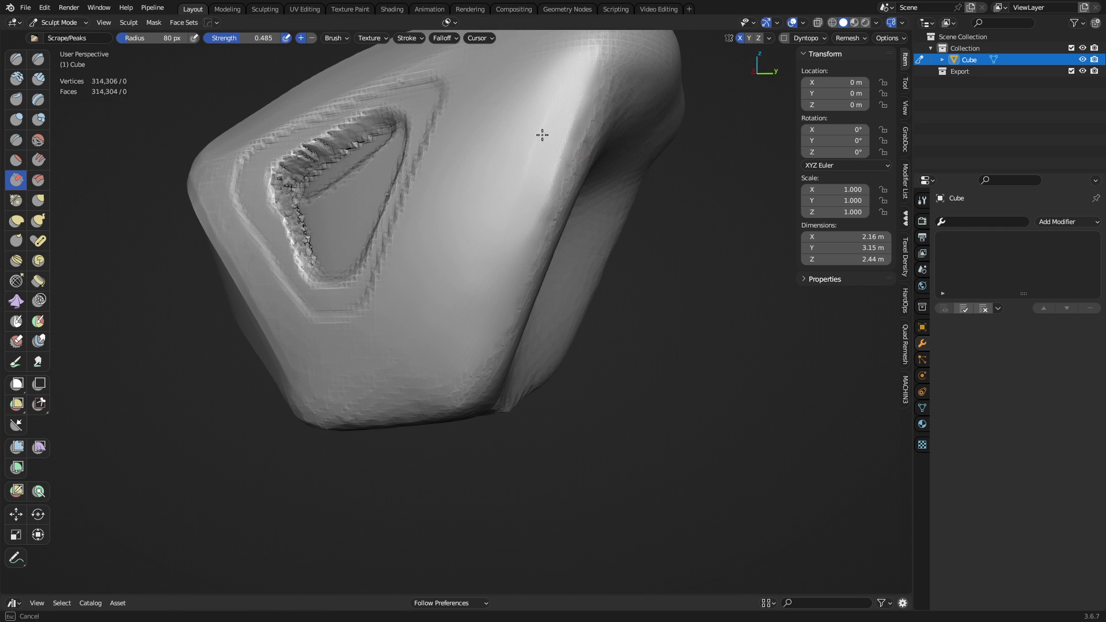
pyautogui.moveTo(542, 135)
pyautogui.mouseDown(button='middle')
pyautogui.moveTo(440, 230)
pyautogui.moveTo(487, 217)
pyautogui.mouseUp(button='middle')
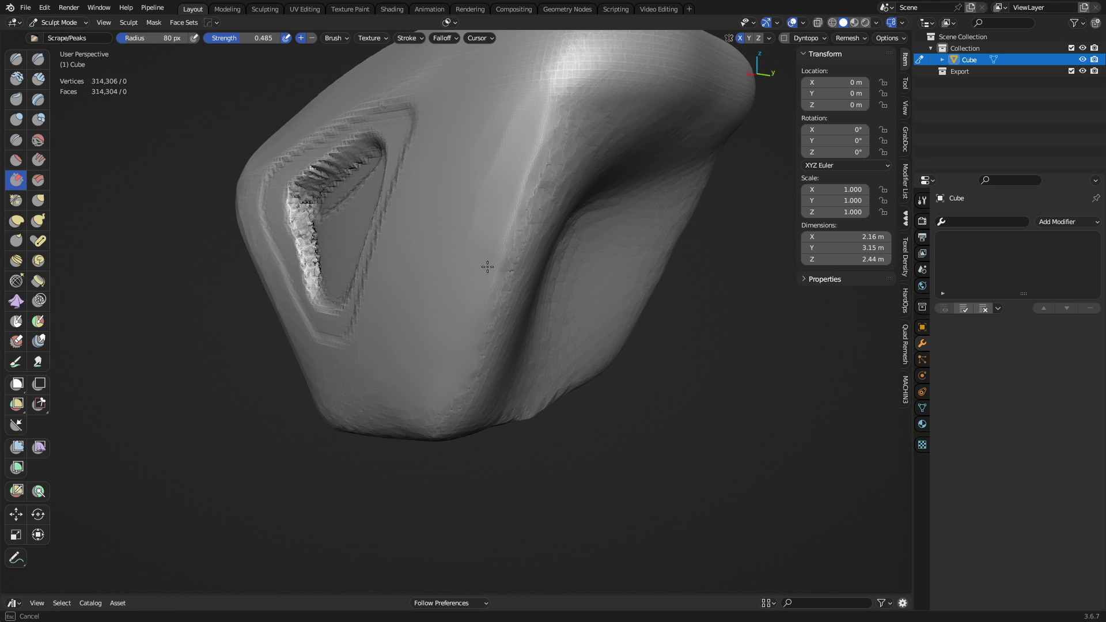
pyautogui.moveTo(516, 164); pyautogui.dragTo(548, 98)
pyautogui.moveTo(491, 179); pyautogui.dragTo(514, 118)
pyautogui.moveTo(431, 329); pyautogui.dragTo(521, 109)
pyautogui.moveTo(433, 305); pyautogui.dragTo(514, 115)
pyautogui.moveTo(422, 314); pyautogui.dragTo(473, 211)
pyautogui.hotkey('shift', 'f')
pyautogui.click(492, 184)
pyautogui.moveTo(481, 267); pyautogui.dragTo(121, 166, button='middle')
# - Switch to the Smooth brush and enable its Area Normal auto-masking with a 10° limit and a 0.1 falloff
pyautogui.click(38, 140)
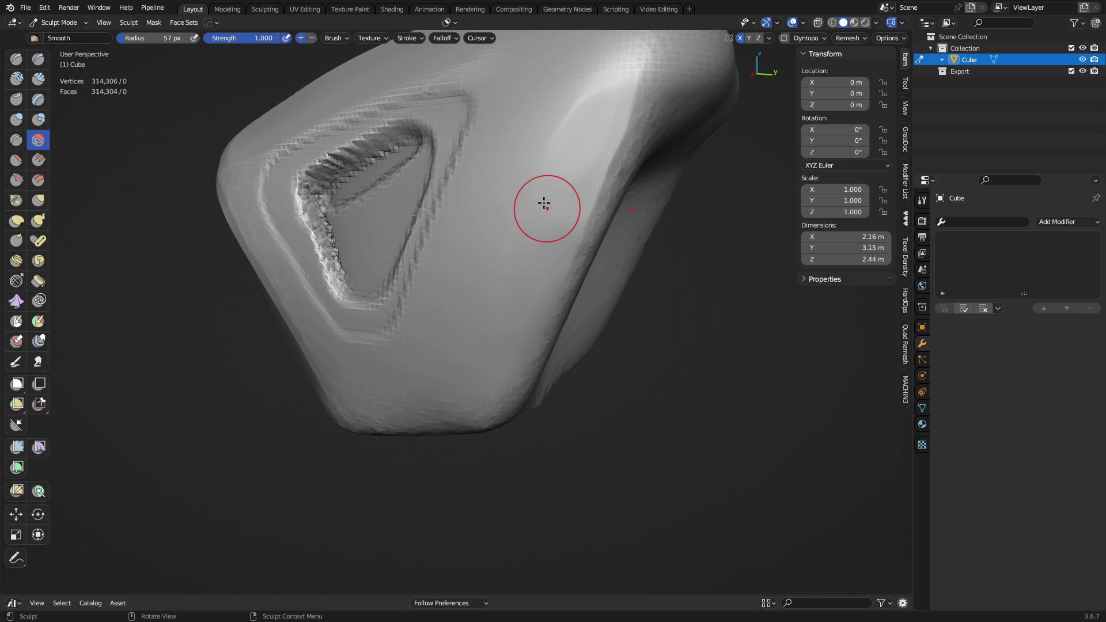
pyautogui.moveTo(543, 205)
pyautogui.mouseDown(button='middle')
pyautogui.moveTo(501, 198)
pyautogui.moveTo(502, 230)
pyautogui.mouseUp(button='middle')
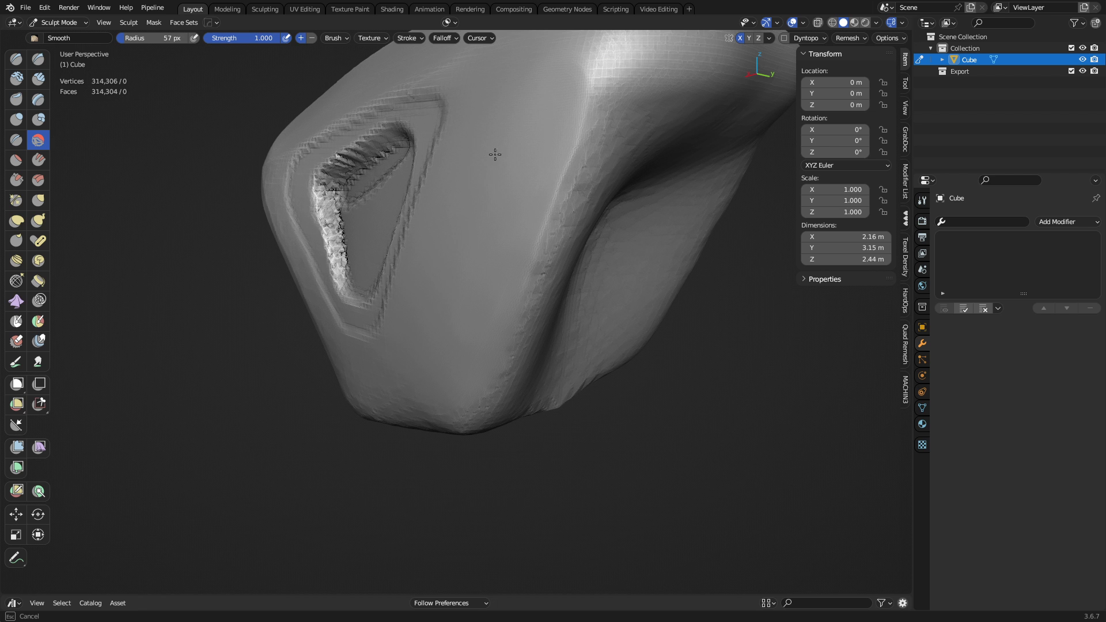
pyautogui.moveTo(495, 154); pyautogui.dragTo(554, 247, button='middle')
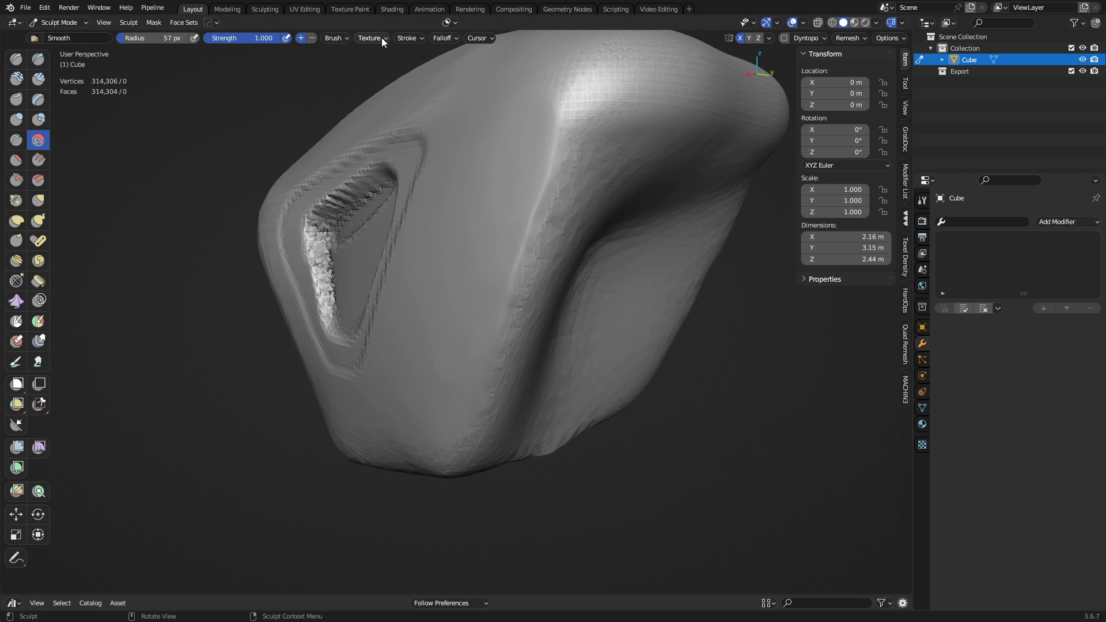
pyautogui.click(339, 38)
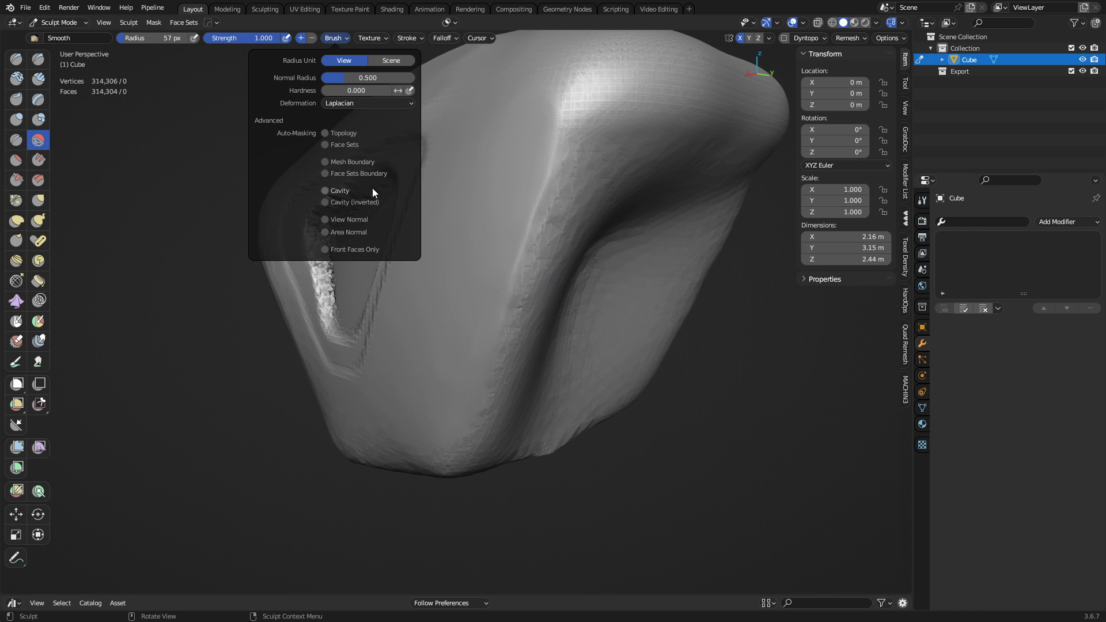
pyautogui.click(357, 233)
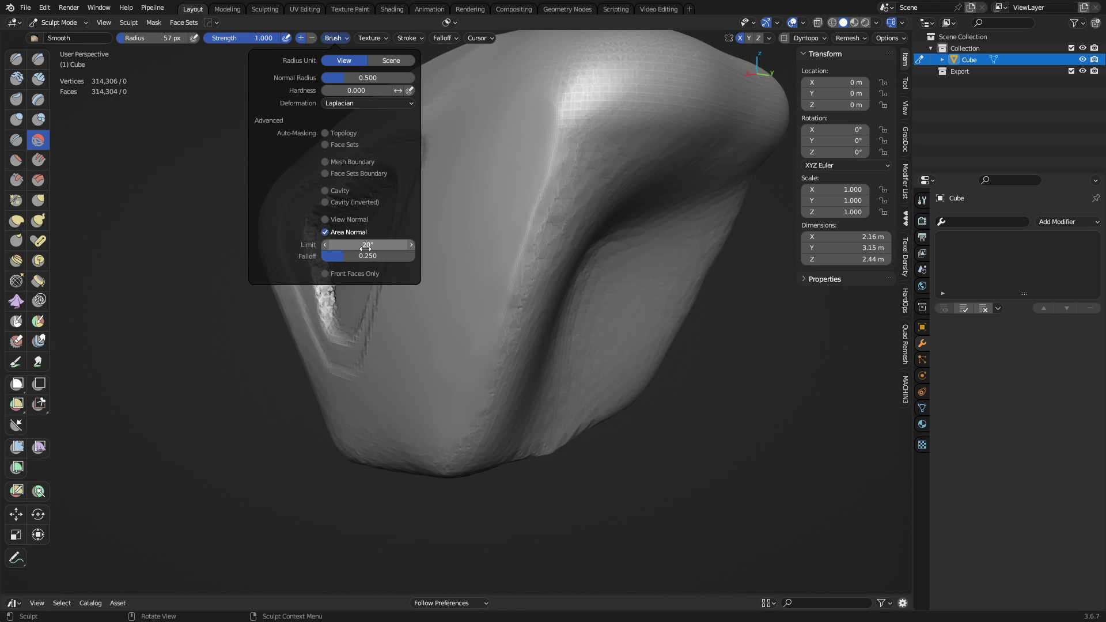
pyautogui.click(378, 245)
pyautogui.write('10')
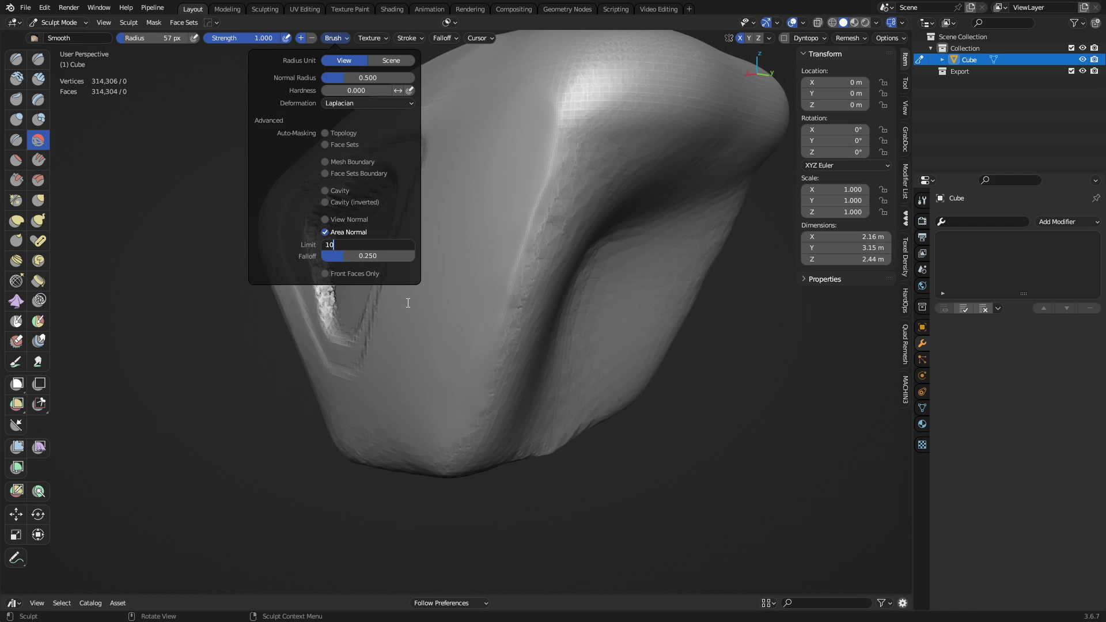
pyautogui.press('Return')
pyautogui.click(378, 258)
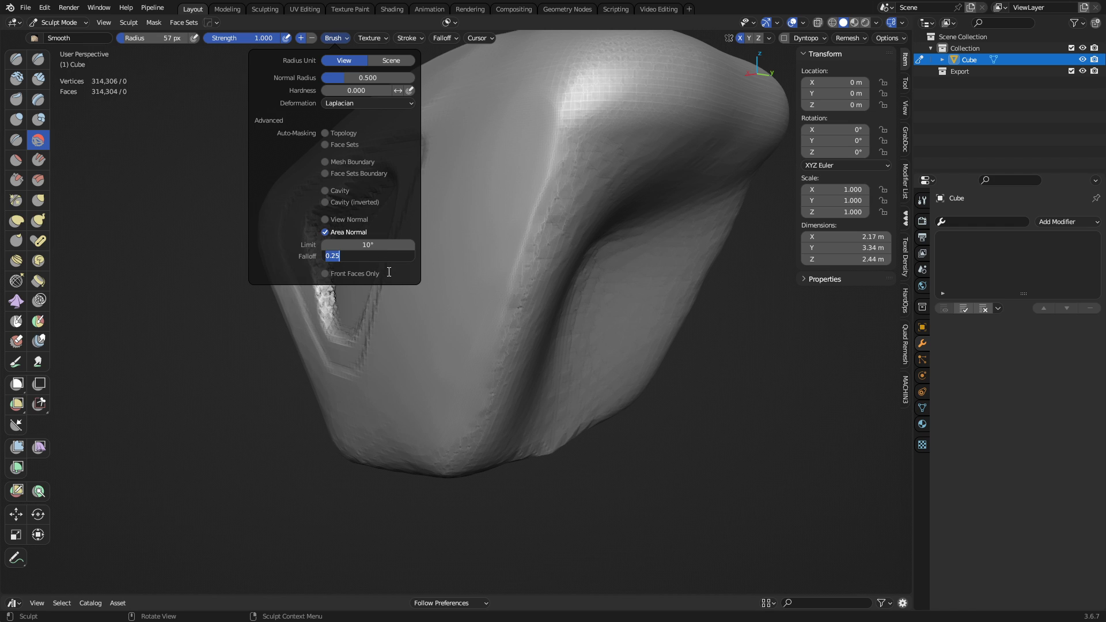
pyautogui.write('.1')
pyautogui.press('Return')
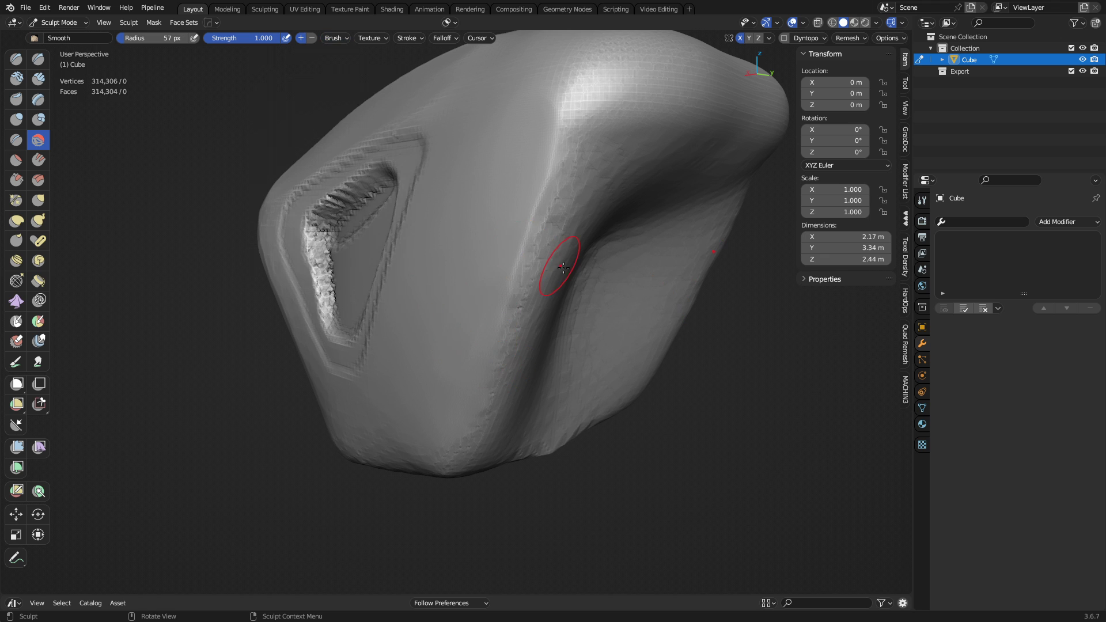
# - Smooth the long ridge between the recessed side face and the rear hollow with strokes along its rear side
pyautogui.moveTo(563, 254); pyautogui.dragTo(507, 227, button='middle')
pyautogui.moveTo(473, 269); pyautogui.dragTo(487, 243, button='middle')
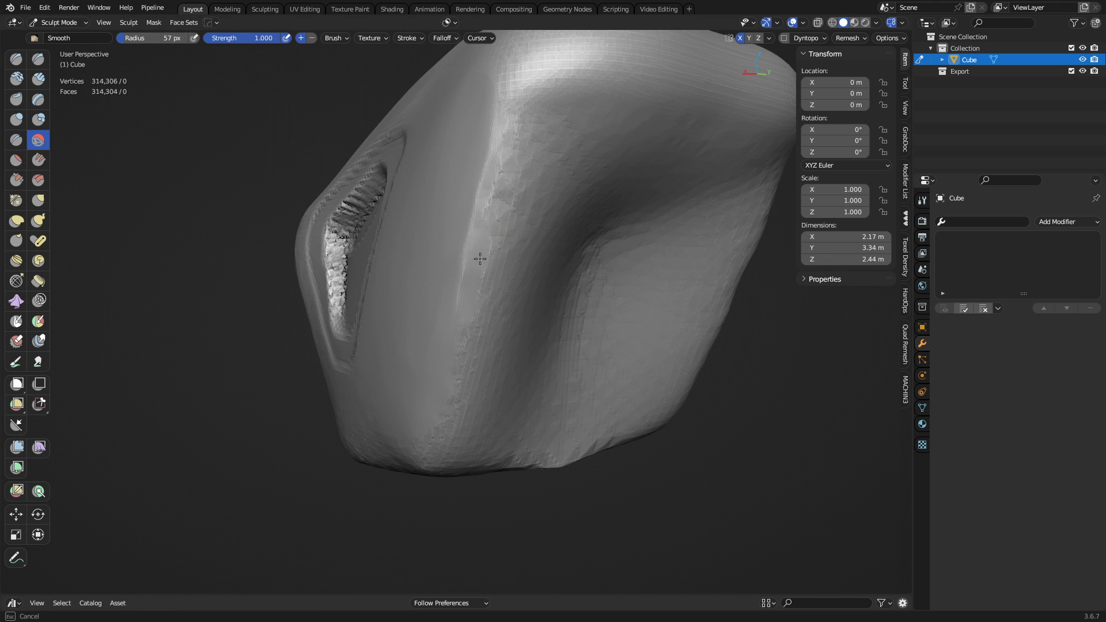
pyautogui.moveTo(480, 258)
pyautogui.mouseDown()
pyautogui.moveTo(482, 240)
pyautogui.moveTo(475, 256)
pyautogui.mouseUp()
pyautogui.moveTo(492, 239); pyautogui.dragTo(526, 267, button='middle')
pyautogui.moveTo(526, 266); pyautogui.dragTo(510, 313)
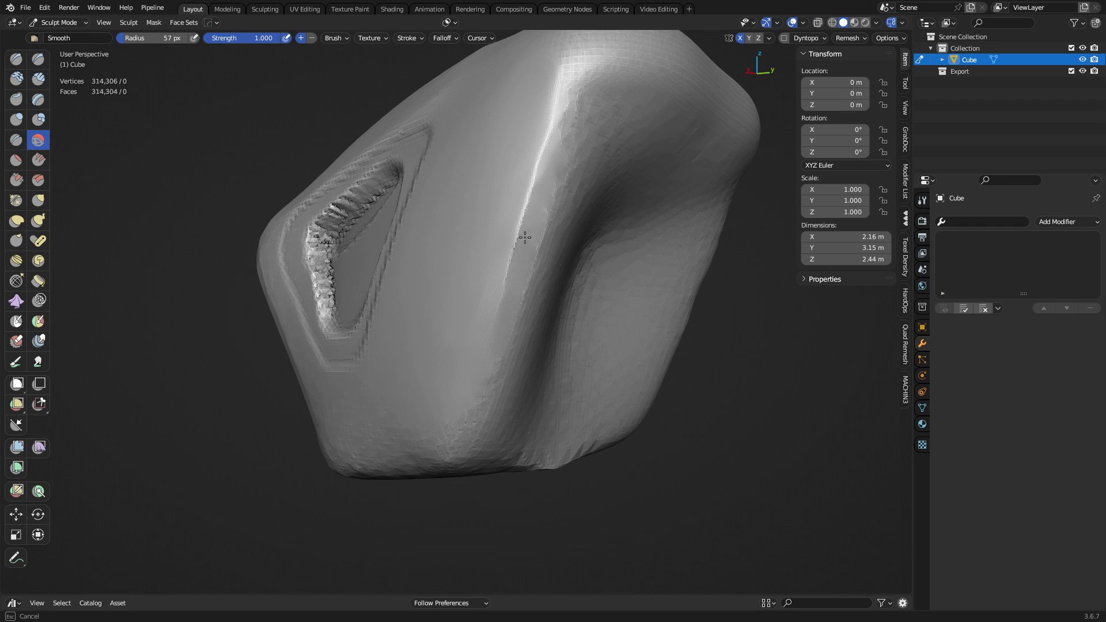
pyautogui.moveTo(525, 237); pyautogui.dragTo(530, 210)
pyautogui.moveTo(547, 162); pyautogui.dragTo(545, 183)
pyautogui.moveTo(492, 351)
pyautogui.mouseDown()
pyautogui.moveTo(533, 190)
pyautogui.moveTo(496, 363)
pyautogui.moveTo(508, 298)
pyautogui.mouseUp()
pyautogui.moveTo(508, 297)
pyautogui.mouseDown()
pyautogui.moveTo(545, 163)
pyautogui.moveTo(497, 330)
pyautogui.mouseUp()
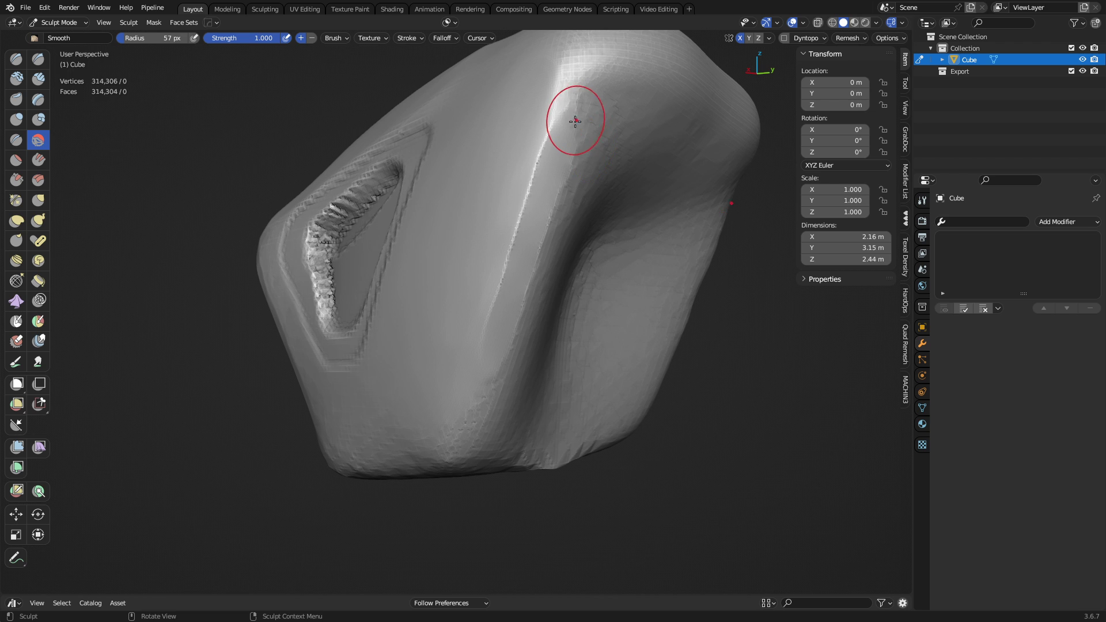
pyautogui.moveTo(573, 116)
pyautogui.mouseDown()
pyautogui.moveTo(624, 74)
pyautogui.moveTo(580, 148)
pyautogui.moveTo(580, 124)
pyautogui.moveTo(565, 124)
pyautogui.moveTo(585, 138)
pyautogui.mouseUp()
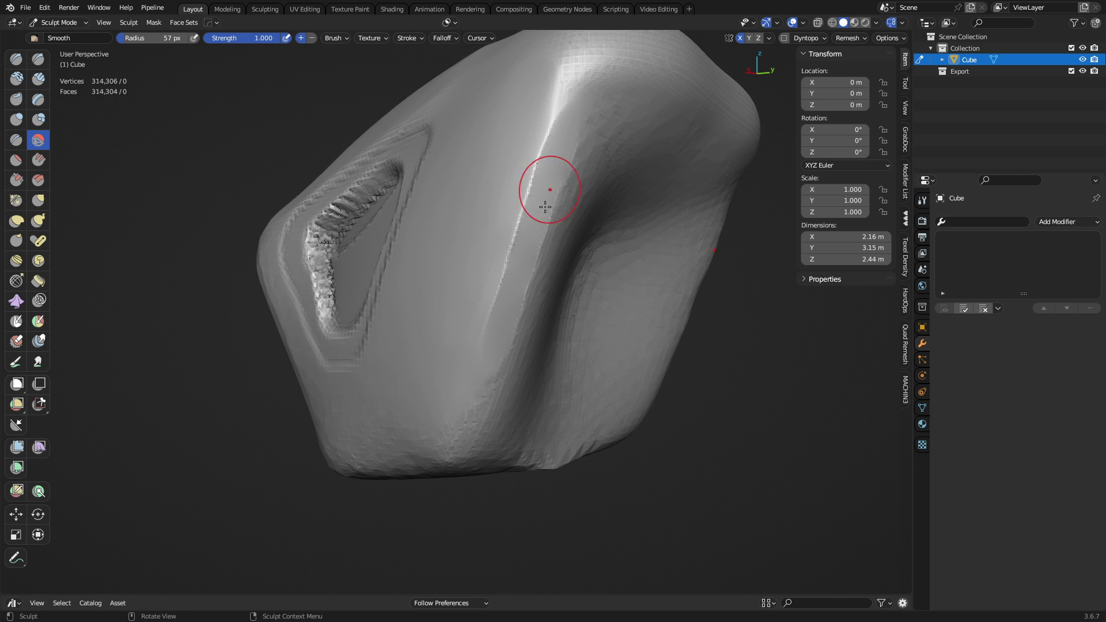
# - Set the Area Normal limit to 20° and its falloff to 0.3, and try smoothing along the same ridge
pyautogui.click(342, 41)
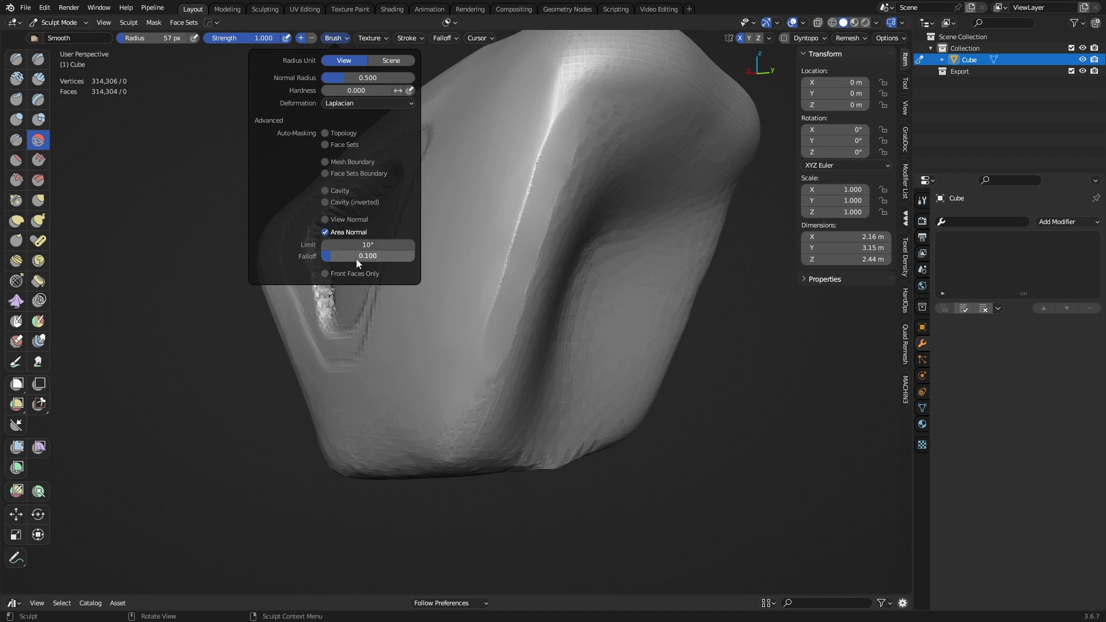
pyautogui.click(367, 246)
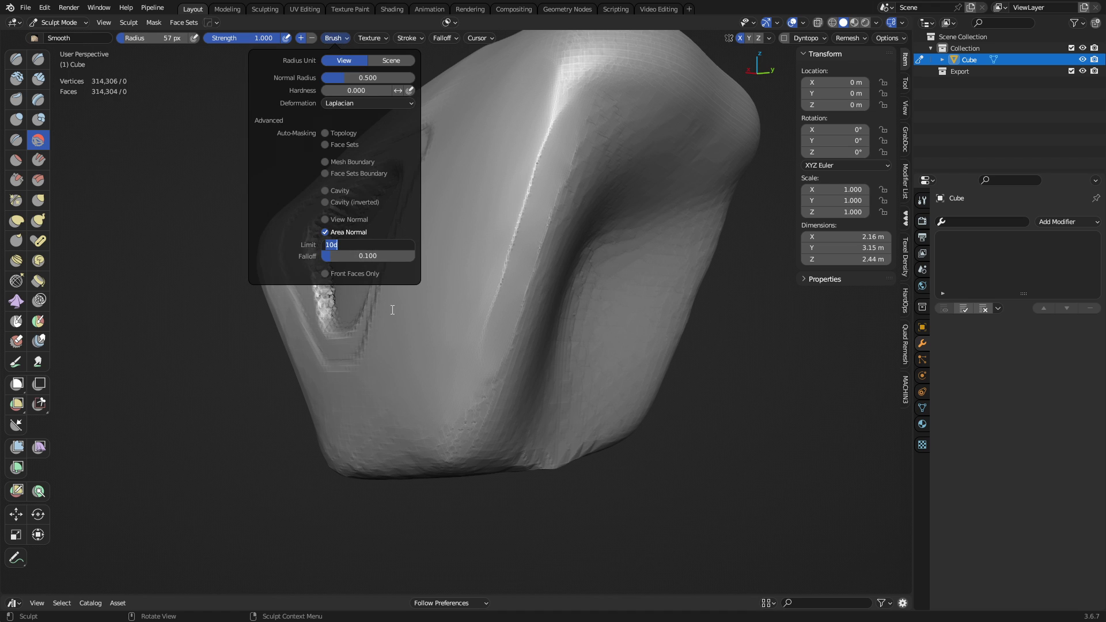
pyautogui.write('20')
pyautogui.press('Tab')
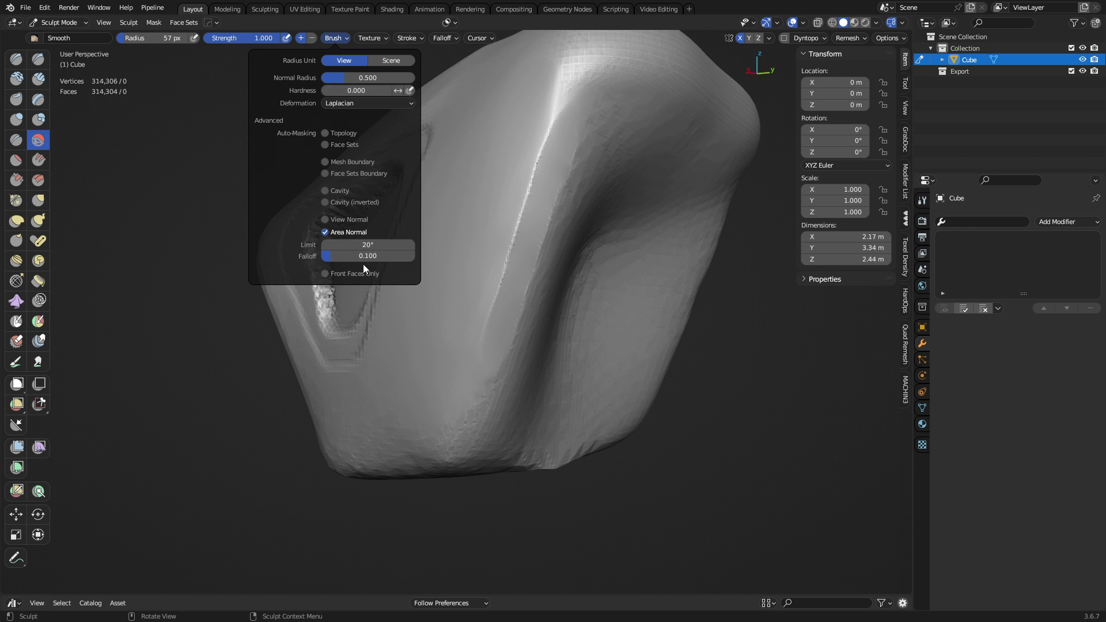
pyautogui.press('BackSpace')
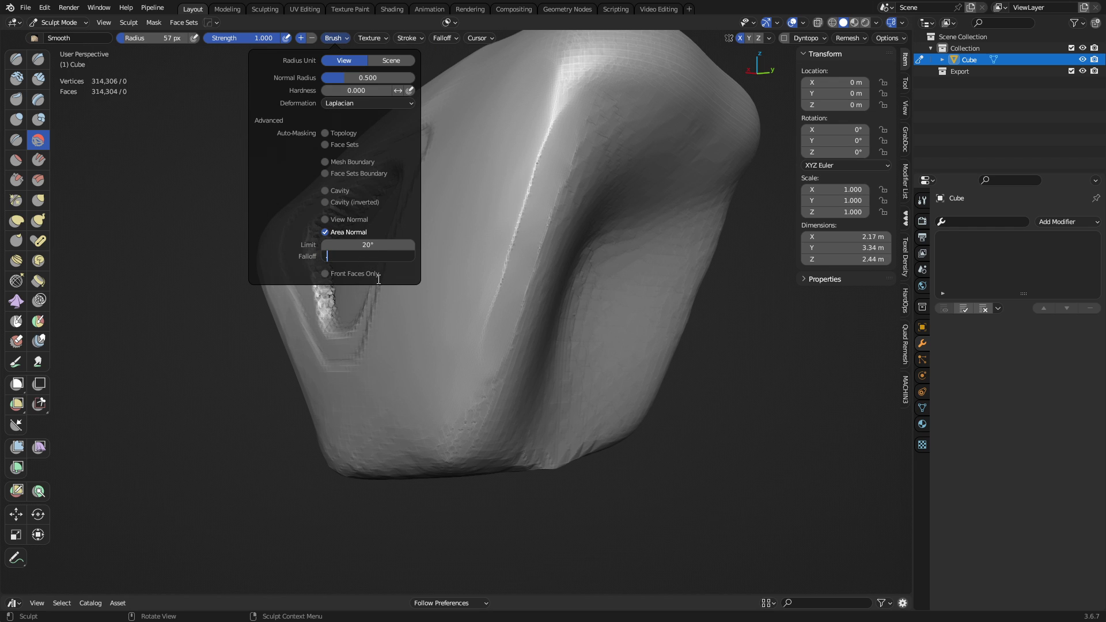
pyautogui.press('Return')
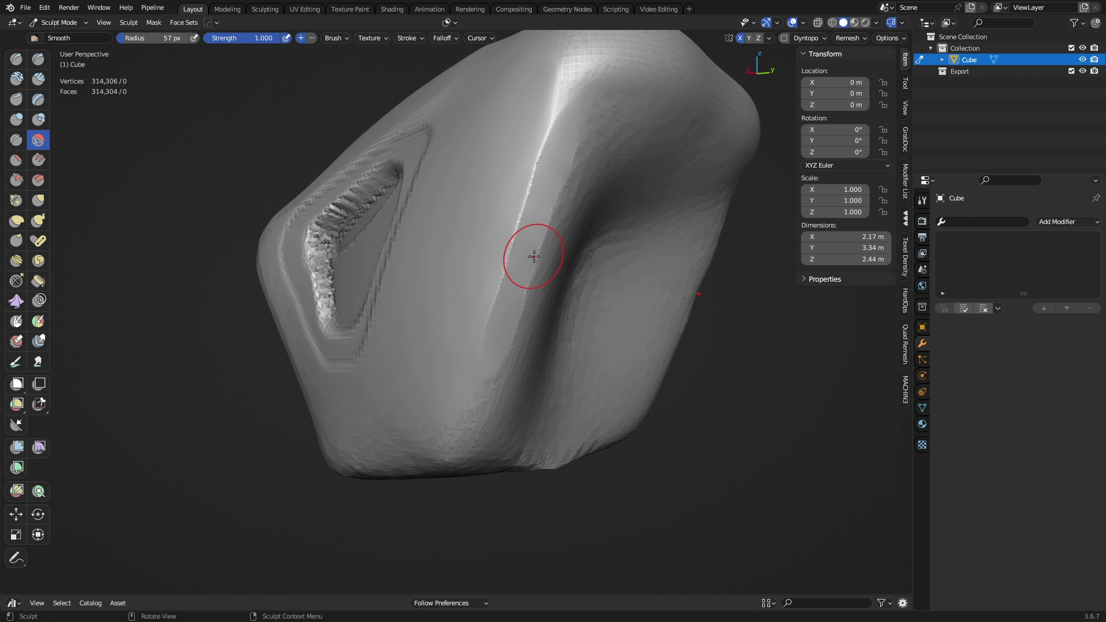
pyautogui.moveTo(549, 177); pyautogui.dragTo(556, 152)
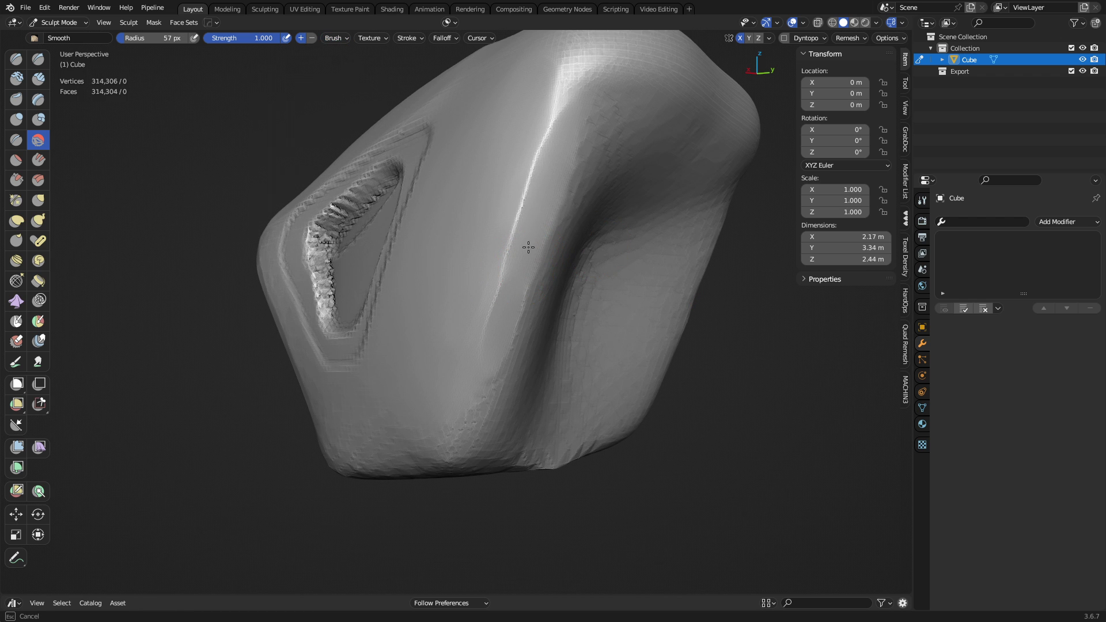
pyautogui.moveTo(528, 247); pyautogui.dragTo(506, 247)
# - Raise the Area Normal limit to 180°, lower its falloff to 0.099, and smooth along the ridge beside the rear hollow
pyautogui.click(335, 38)
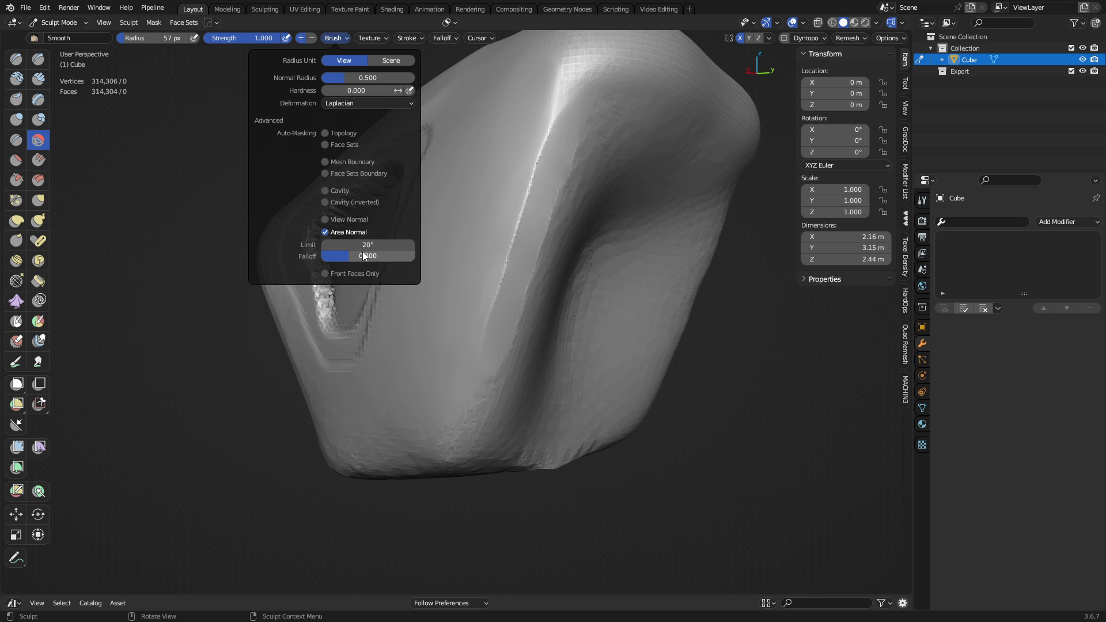
pyautogui.moveTo(364, 247); pyautogui.dragTo(426, 249)
pyautogui.moveTo(541, 294); pyautogui.dragTo(814, 352)
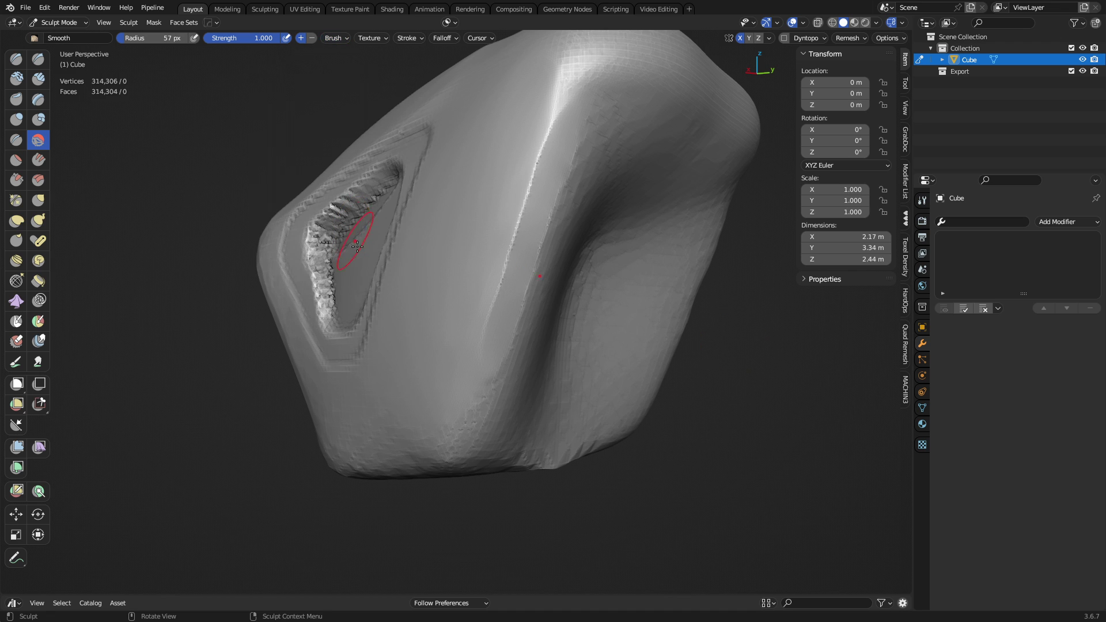
pyautogui.click(336, 39)
pyautogui.moveTo(366, 246); pyautogui.dragTo(495, 268)
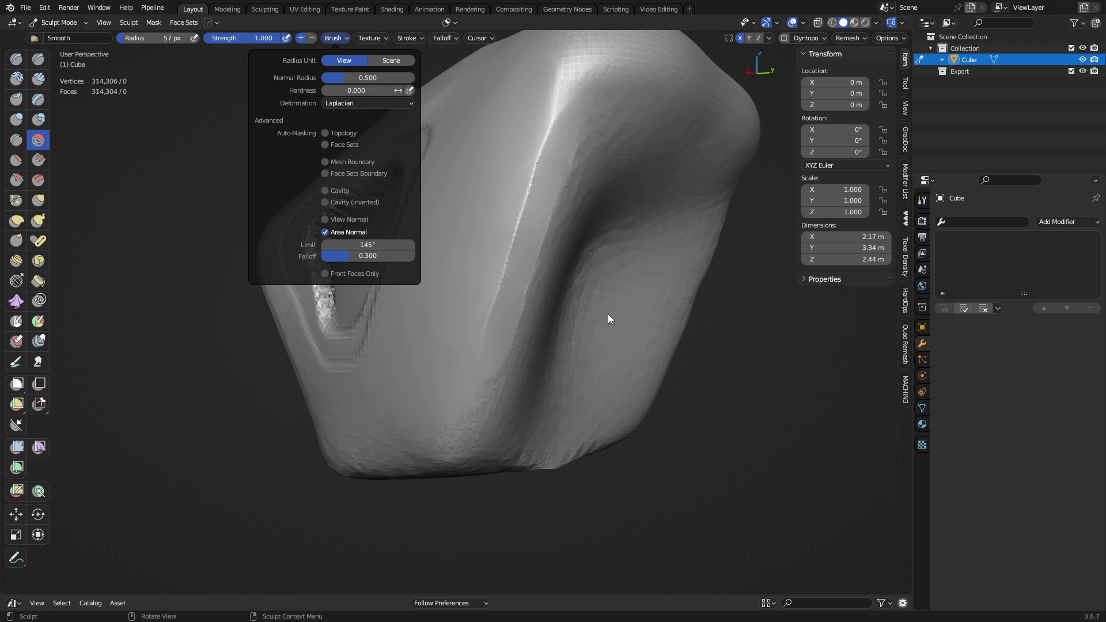
pyautogui.moveTo(372, 246)
pyautogui.mouseDown()
pyautogui.moveTo(424, 249)
pyautogui.moveTo(345, 260)
pyautogui.mouseUp()
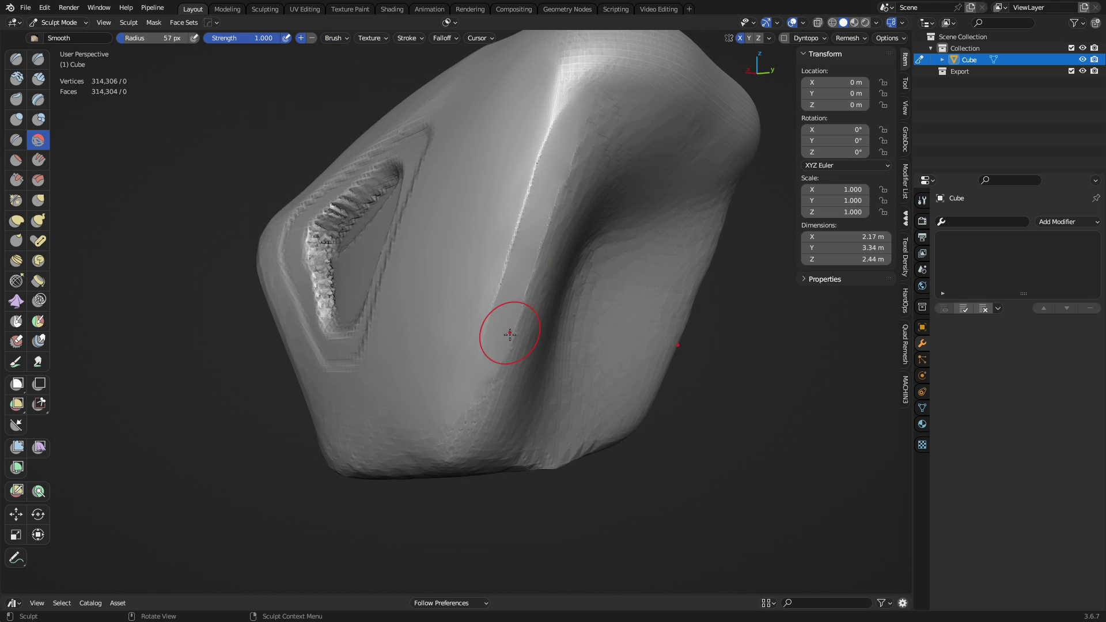
pyautogui.moveTo(508, 332); pyautogui.dragTo(558, 185)
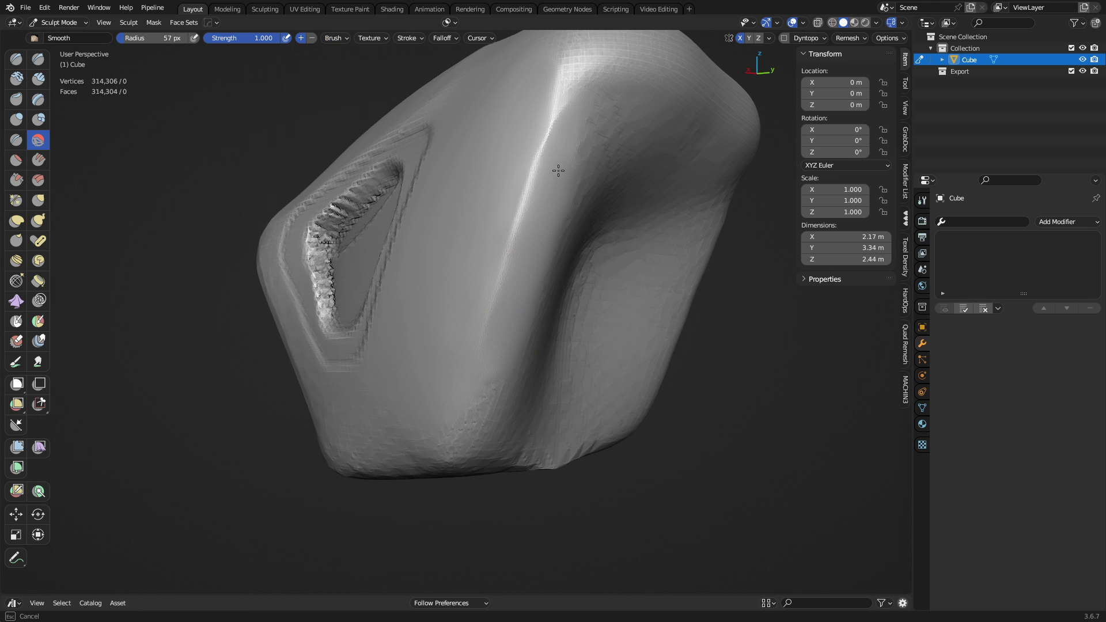
pyautogui.moveTo(526, 263)
pyautogui.mouseDown()
pyautogui.moveTo(531, 277)
pyautogui.moveTo(523, 259)
pyautogui.mouseUp()
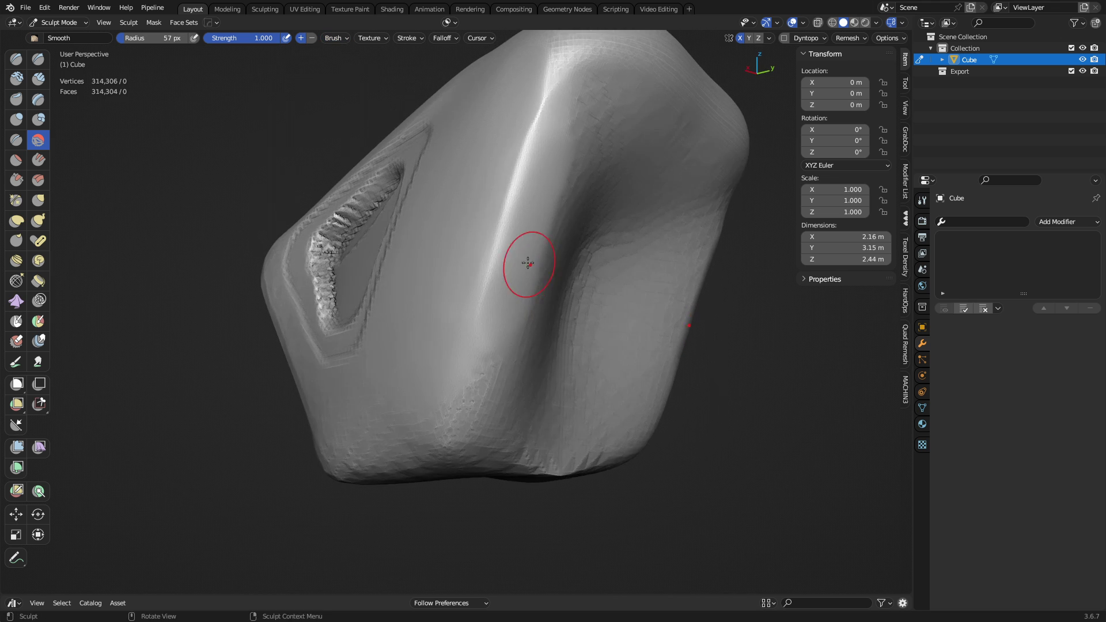
# - Set the Smooth brush's Area Normal auto-masking limit to 45°
pyautogui.click(333, 38)
pyautogui.click(403, 245)
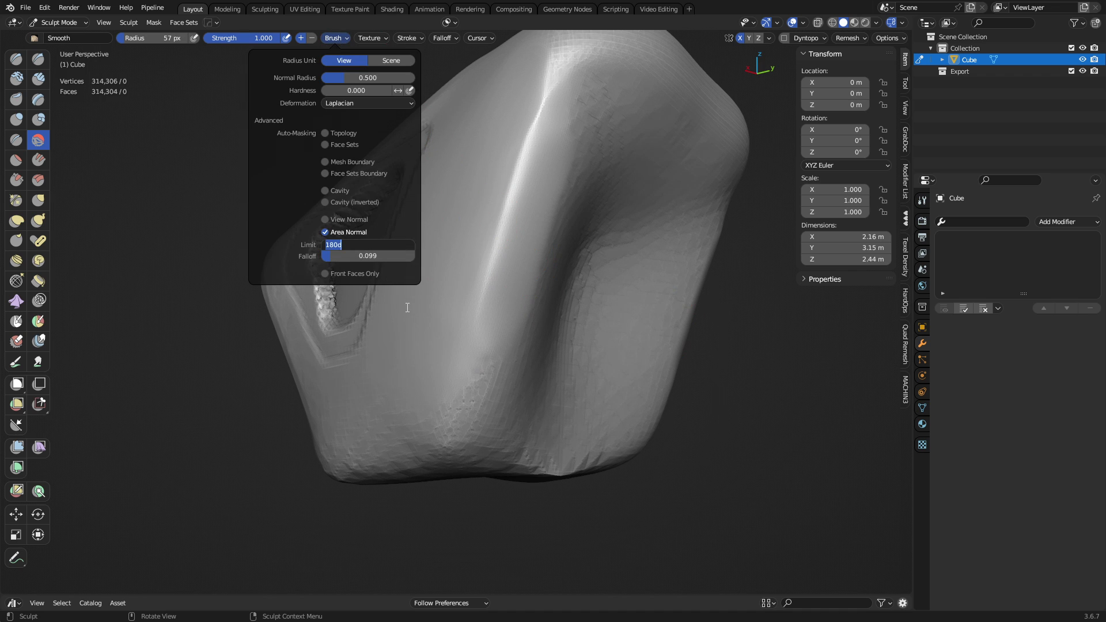
pyautogui.write('45')
pyautogui.press('Return')
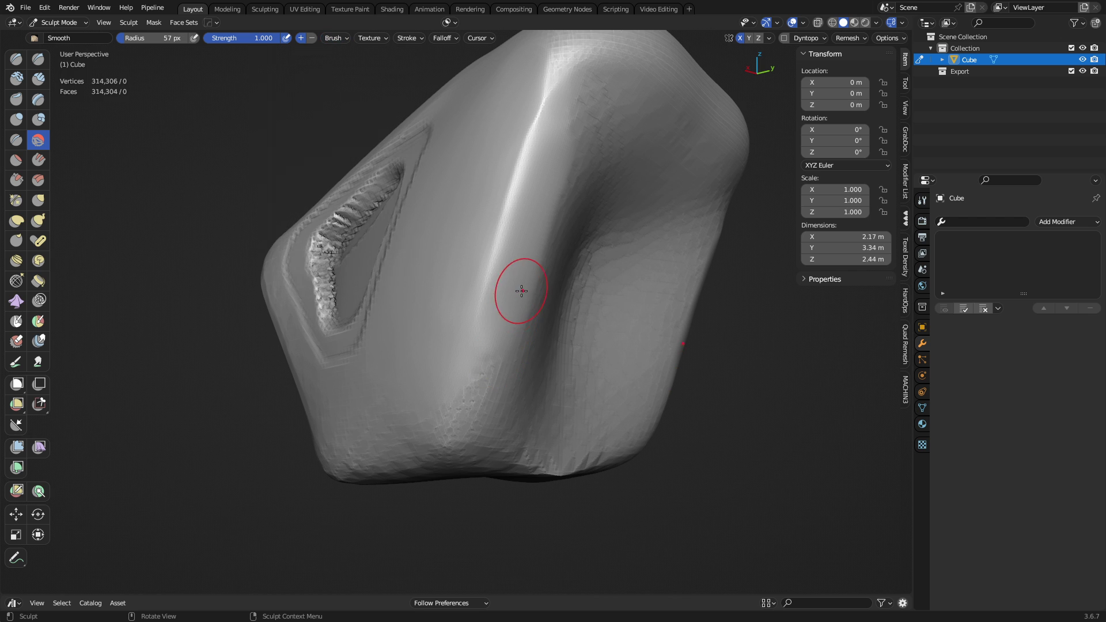
# - Smooth the rear side of the ridge along its length, down to the lower corner of the form
pyautogui.moveTo(519, 289); pyautogui.dragTo(527, 210)
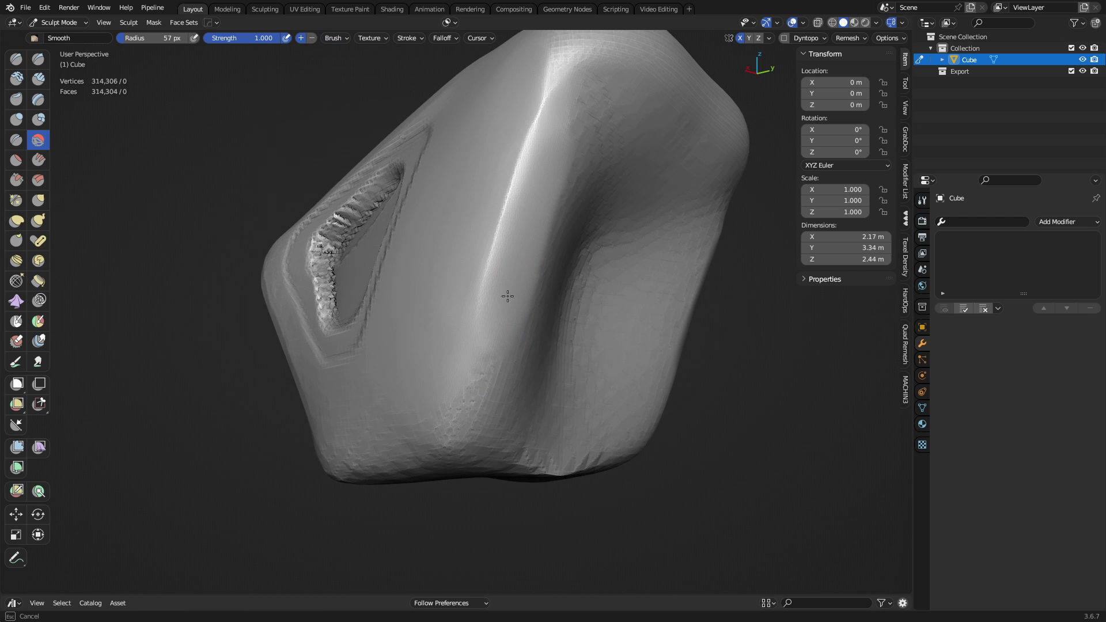
pyautogui.moveTo(507, 296)
pyautogui.mouseDown()
pyautogui.moveTo(491, 343)
pyautogui.moveTo(534, 265)
pyautogui.moveTo(502, 327)
pyautogui.moveTo(517, 282)
pyautogui.moveTo(499, 314)
pyautogui.mouseUp()
pyautogui.moveTo(462, 250)
pyautogui.mouseDown()
pyautogui.moveTo(455, 302)
pyautogui.moveTo(448, 245)
pyautogui.moveTo(444, 292)
pyautogui.moveTo(472, 271)
pyautogui.mouseUp()
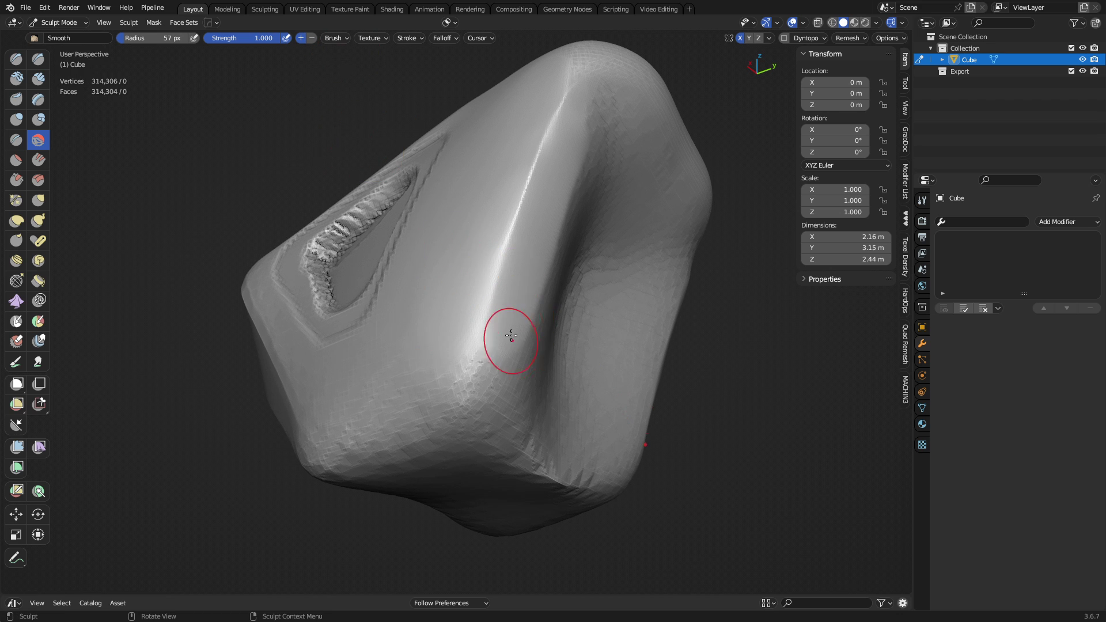
pyautogui.moveTo(511, 338); pyautogui.dragTo(475, 349, button='middle')
pyautogui.moveTo(473, 350)
pyautogui.mouseDown()
pyautogui.moveTo(501, 263)
pyautogui.moveTo(488, 305)
pyautogui.mouseUp()
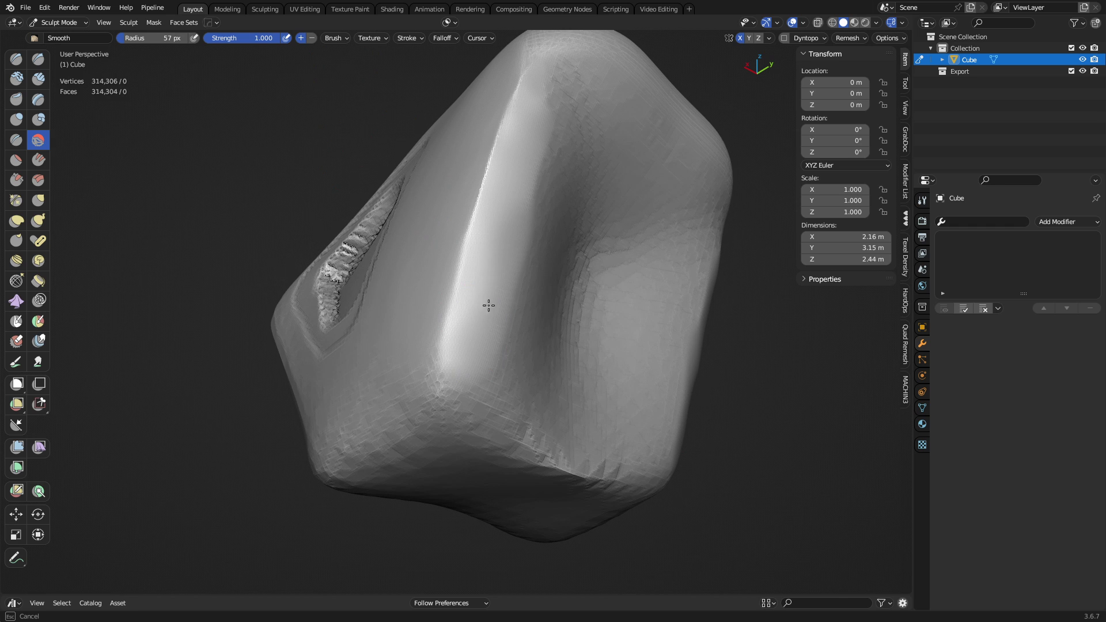
pyautogui.moveTo(499, 220)
pyautogui.mouseDown()
pyautogui.moveTo(518, 176)
pyautogui.moveTo(470, 358)
pyautogui.mouseUp()
# - Smooth the bottom edge beneath the triangular recess and both of its end corners
pyautogui.moveTo(471, 358)
pyautogui.mouseDown(button='middle')
pyautogui.moveTo(517, 370)
pyautogui.moveTo(538, 357)
pyautogui.moveTo(492, 358)
pyautogui.mouseUp(button='middle')
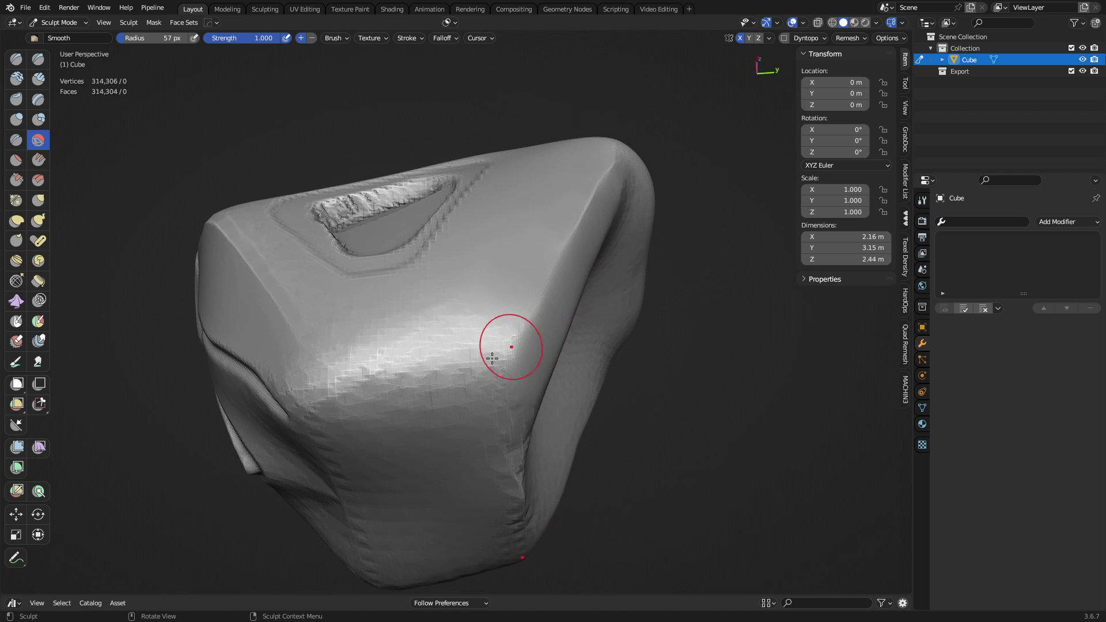
pyautogui.moveTo(323, 395); pyautogui.dragTo(359, 395)
pyautogui.moveTo(445, 389); pyautogui.dragTo(382, 353)
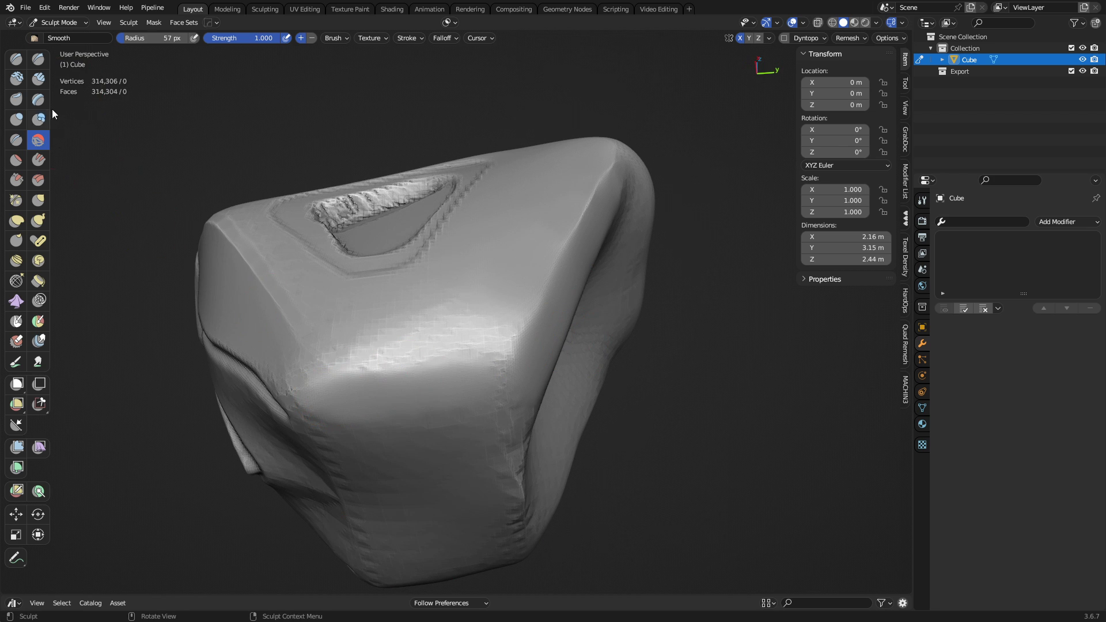
pyautogui.click(35, 38)
pyautogui.moveTo(491, 386)
pyautogui.mouseDown()
pyautogui.moveTo(502, 361)
pyautogui.moveTo(533, 356)
pyautogui.mouseUp()
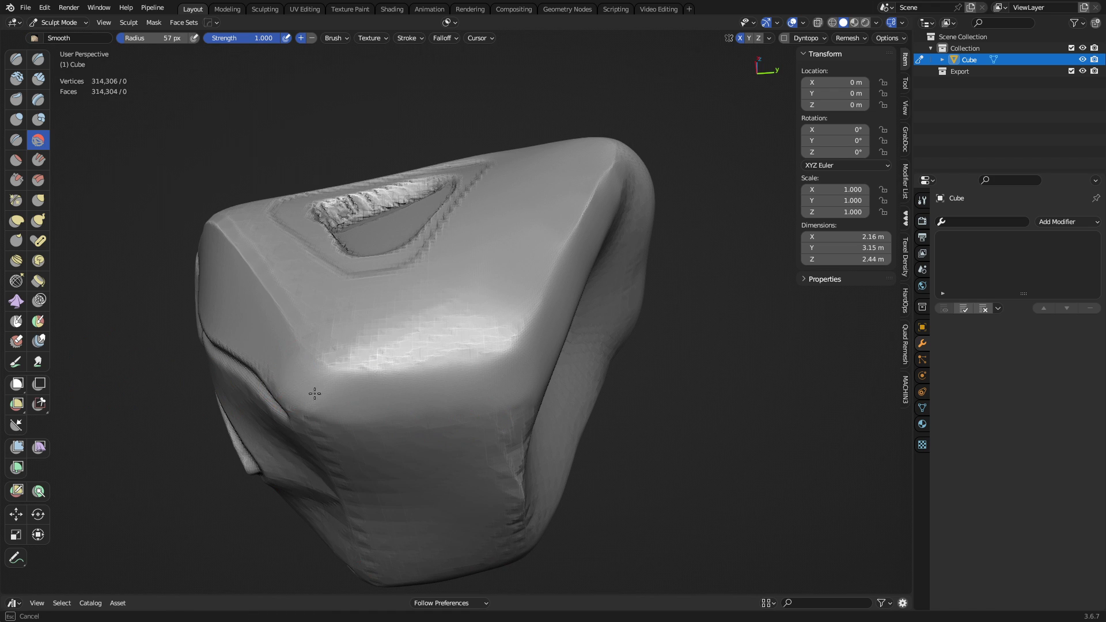
pyautogui.moveTo(295, 378); pyautogui.dragTo(331, 408)
# - Scrape the face beneath the triangular recess with the Scrape brush at 80 px radius and 0.382 strength
pyautogui.moveTo(388, 395)
pyautogui.mouseDown(button='middle')
pyautogui.moveTo(402, 397)
pyautogui.moveTo(392, 360)
pyautogui.mouseUp(button='middle')
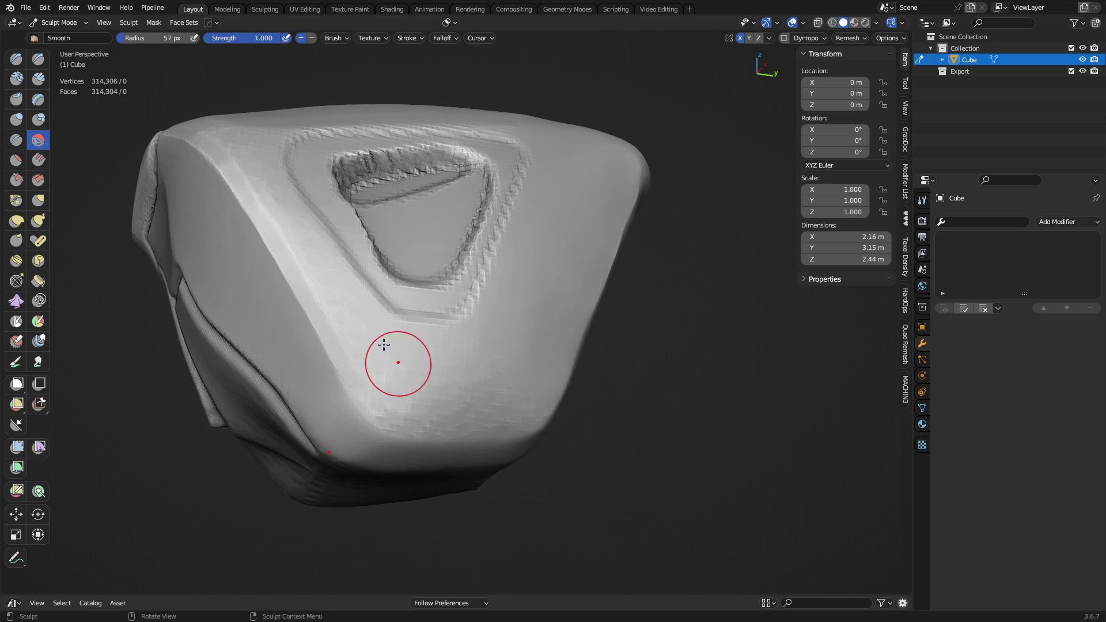
pyautogui.click(16, 180)
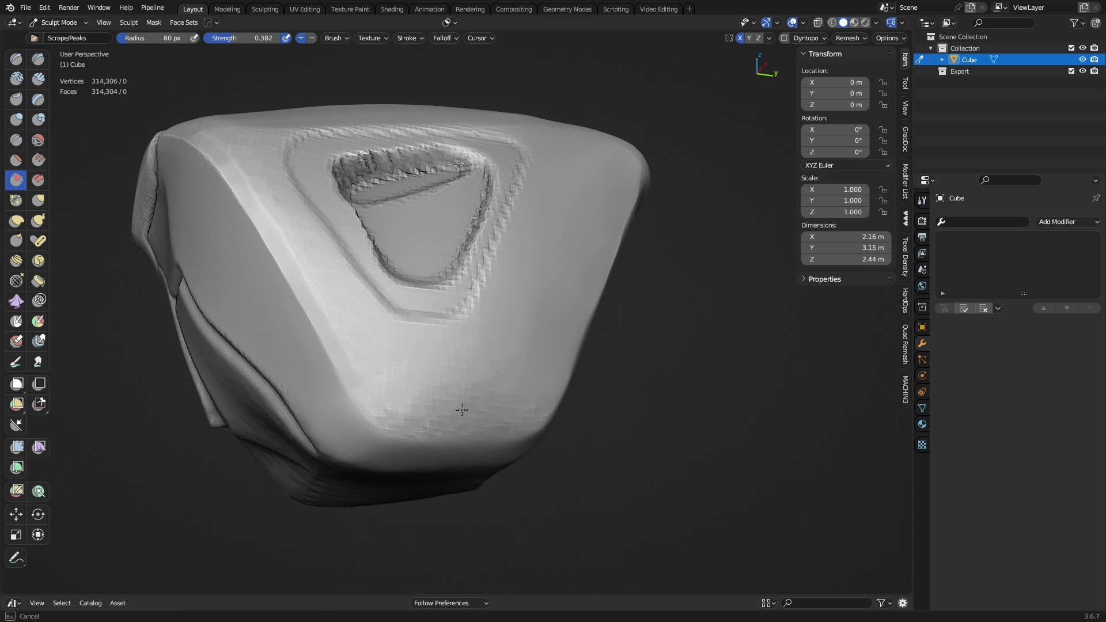
pyautogui.moveTo(486, 403)
pyautogui.mouseDown(button='middle')
pyautogui.moveTo(466, 351)
pyautogui.moveTo(378, 343)
pyautogui.moveTo(408, 365)
pyautogui.moveTo(429, 360)
pyautogui.mouseUp(button='middle')
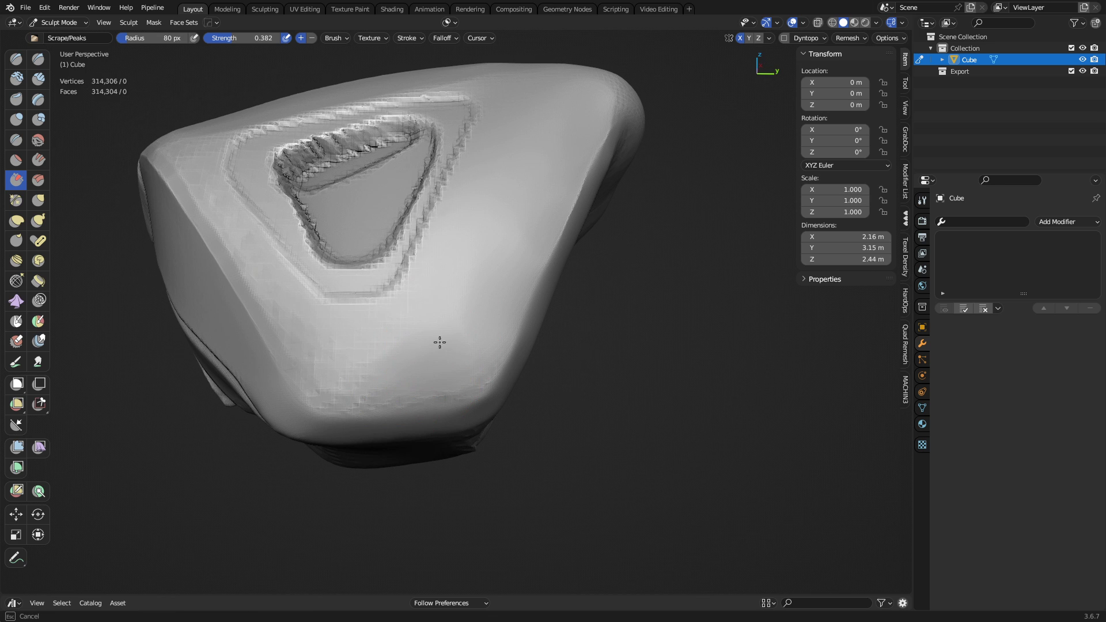
pyautogui.moveTo(382, 352); pyautogui.dragTo(333, 400, button='middle')
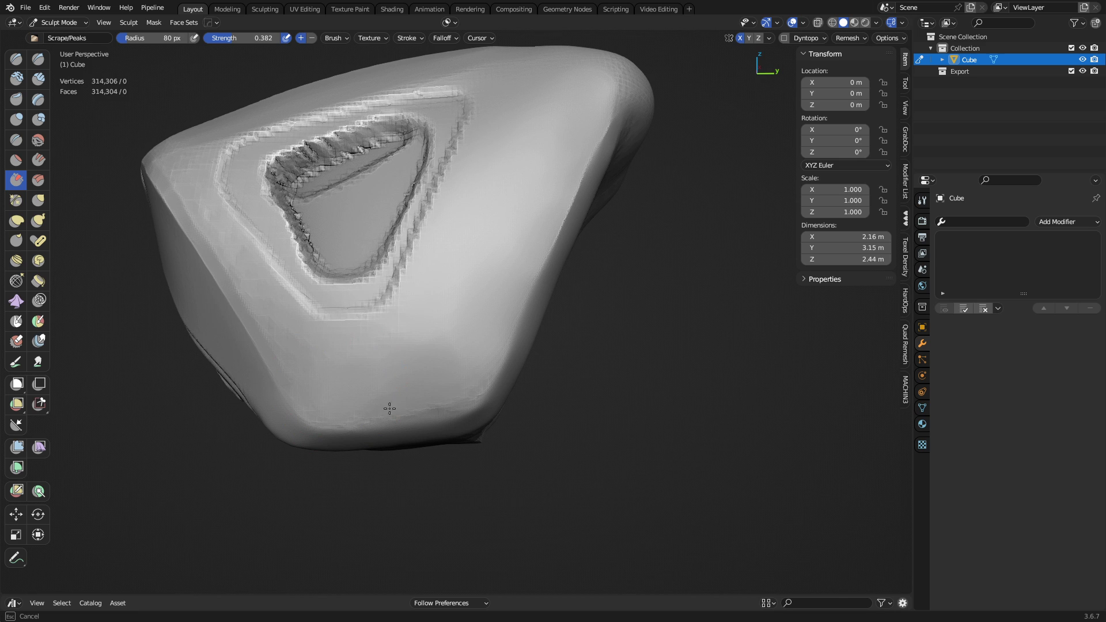
pyautogui.moveTo(383, 378)
pyautogui.mouseDown(button='middle')
pyautogui.moveTo(432, 366)
pyautogui.moveTo(403, 345)
pyautogui.mouseUp(button='middle')
# - Try the Flatten/Contrast brush at 56 px radius on the face beneath the triangular recess, and undo the stroke
pyautogui.click(16, 159)
pyautogui.press('f')
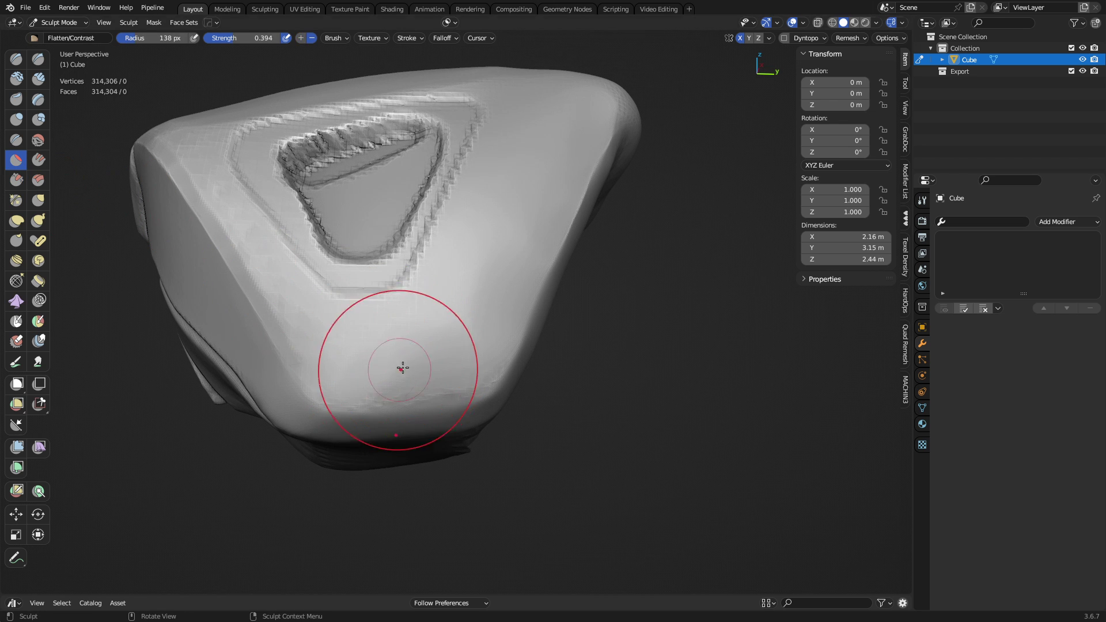
pyautogui.click(381, 382)
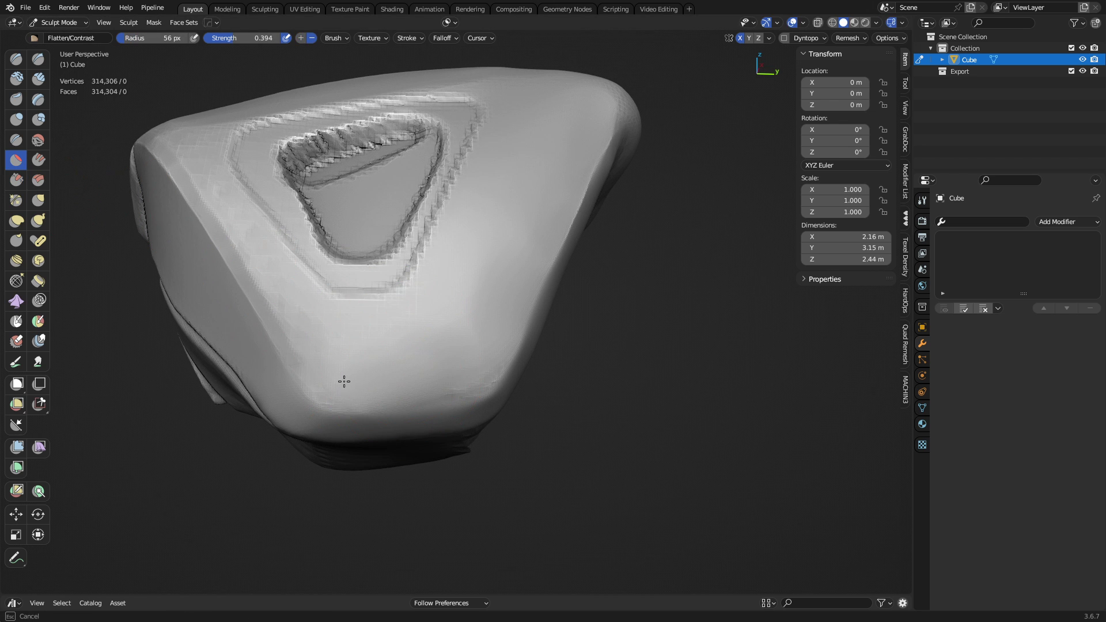
pyautogui.moveTo(325, 346)
pyautogui.mouseDown()
pyautogui.moveTo(306, 331)
pyautogui.moveTo(302, 340)
pyautogui.mouseUp()
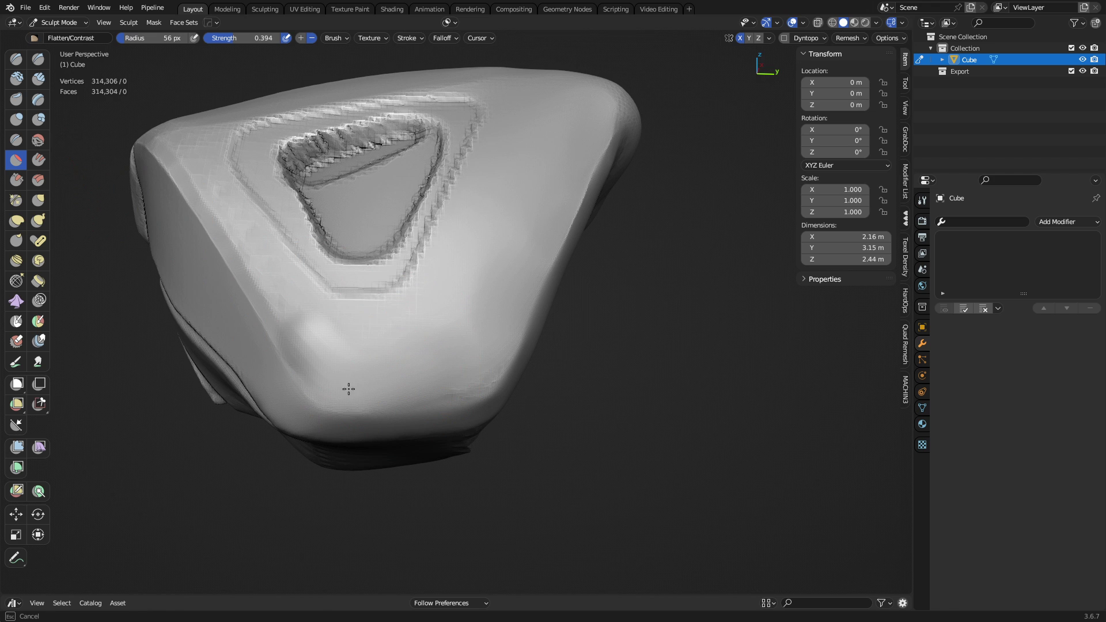
pyautogui.hotkey('ctrl', 'z')
# - Scrape across the lower face just above the bottom edge, using the Scrape brush at 58 px radius
pyautogui.click(17, 180)
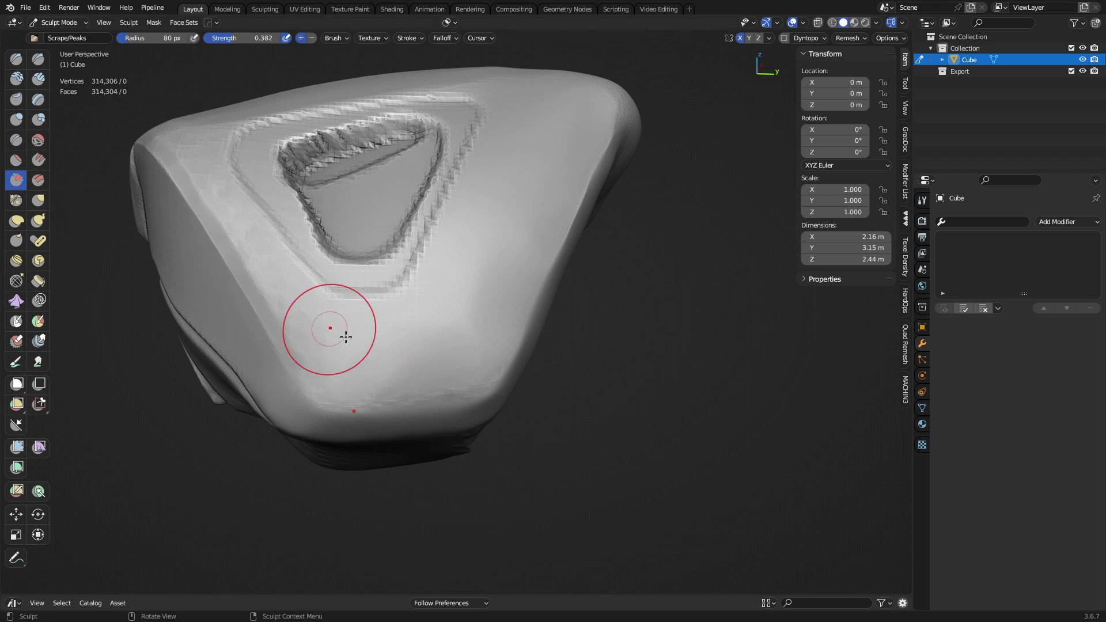
pyautogui.click(334, 37)
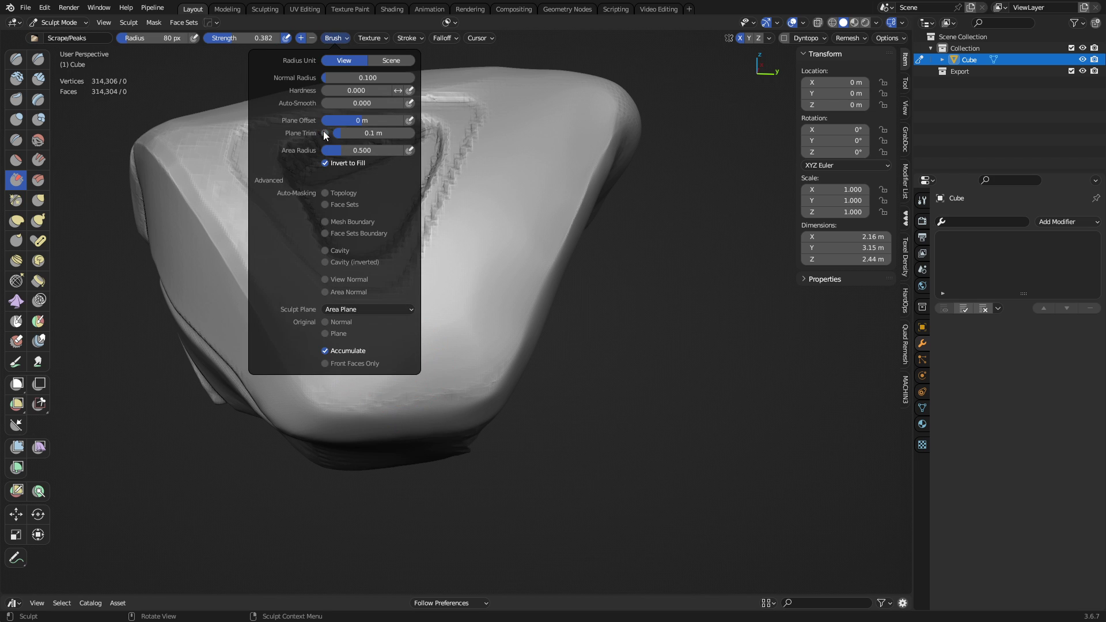
pyautogui.press('f')
pyautogui.click(360, 381)
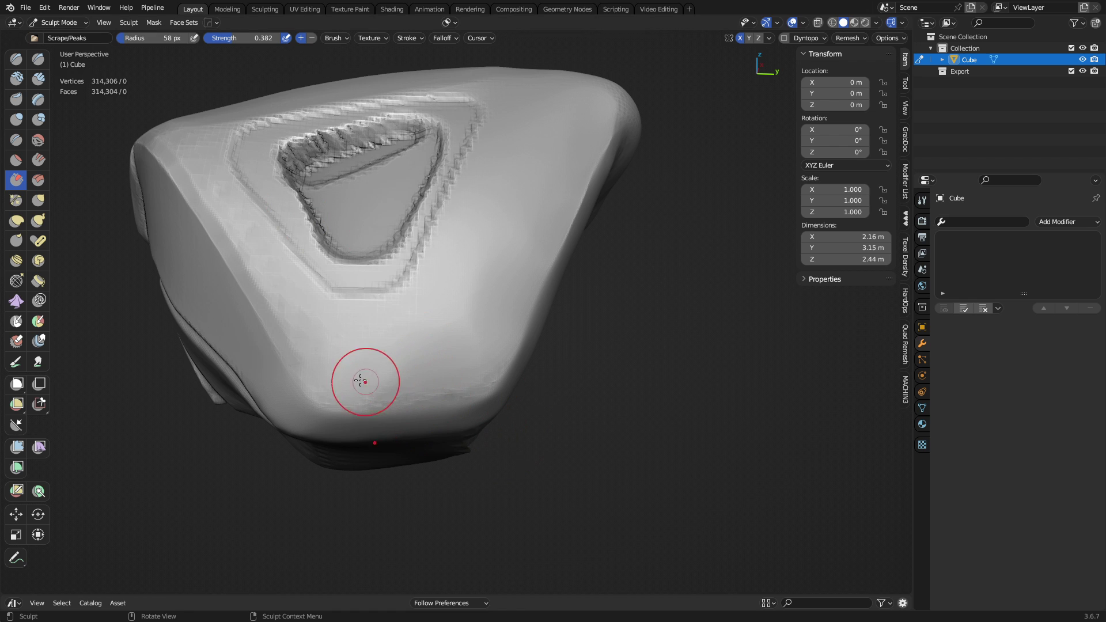
pyautogui.moveTo(361, 381)
pyautogui.mouseDown()
pyautogui.moveTo(443, 373)
pyautogui.moveTo(456, 396)
pyautogui.mouseUp()
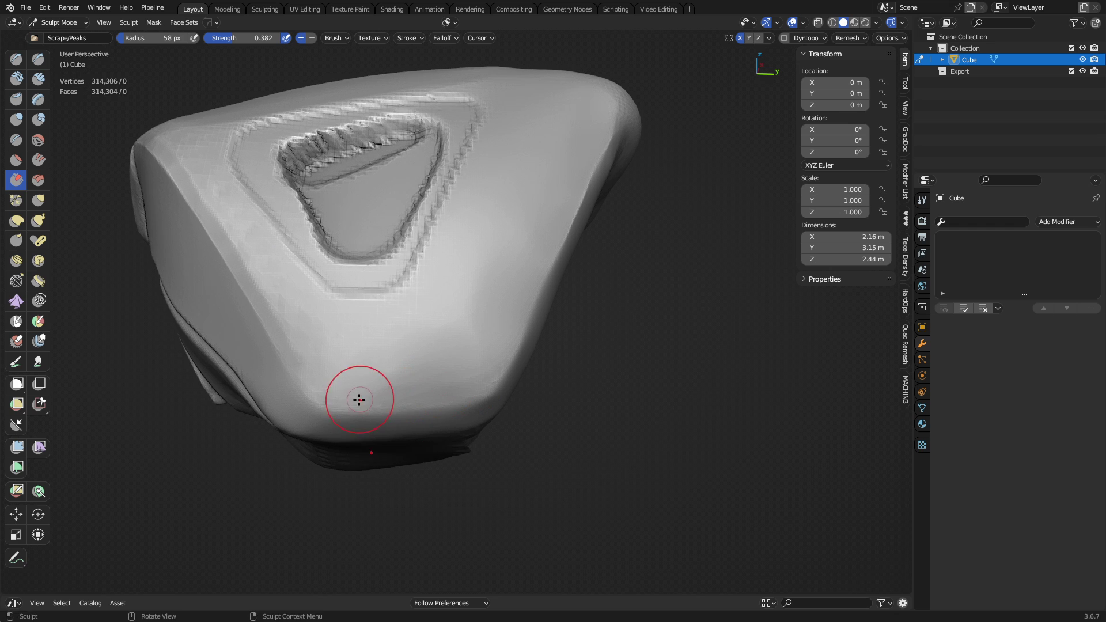
pyautogui.moveTo(367, 398)
pyautogui.mouseDown()
pyautogui.moveTo(326, 386)
pyautogui.moveTo(321, 397)
pyautogui.mouseUp()
pyautogui.moveTo(358, 386)
pyautogui.mouseDown()
pyautogui.moveTo(467, 372)
pyautogui.moveTo(489, 358)
pyautogui.mouseUp()
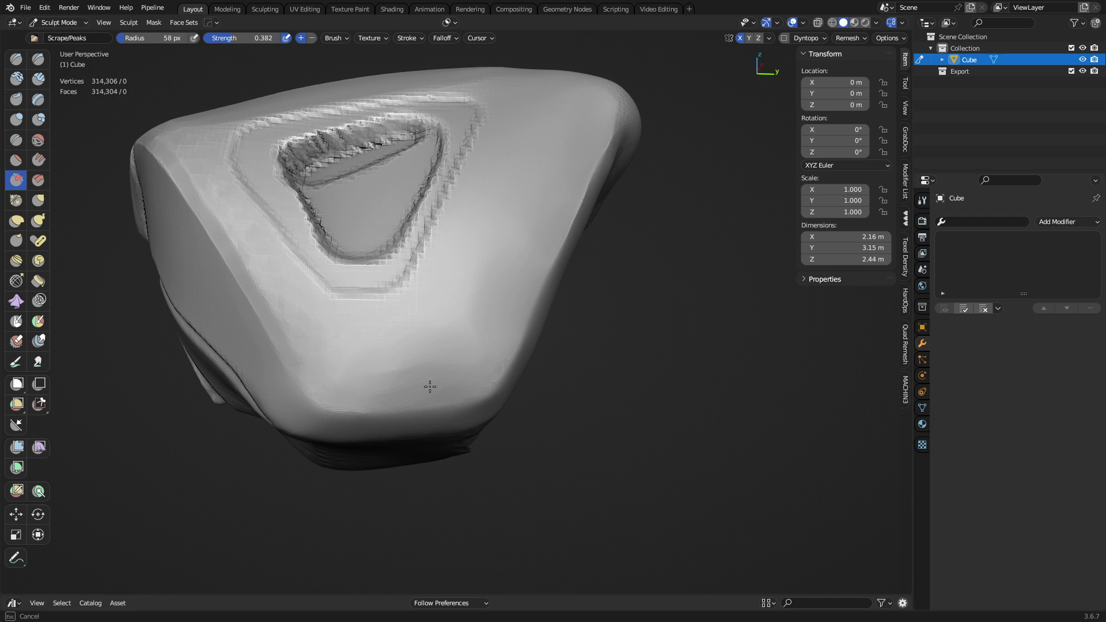
pyautogui.moveTo(430, 386)
pyautogui.mouseDown()
pyautogui.moveTo(396, 376)
pyautogui.moveTo(417, 346)
pyautogui.mouseUp()
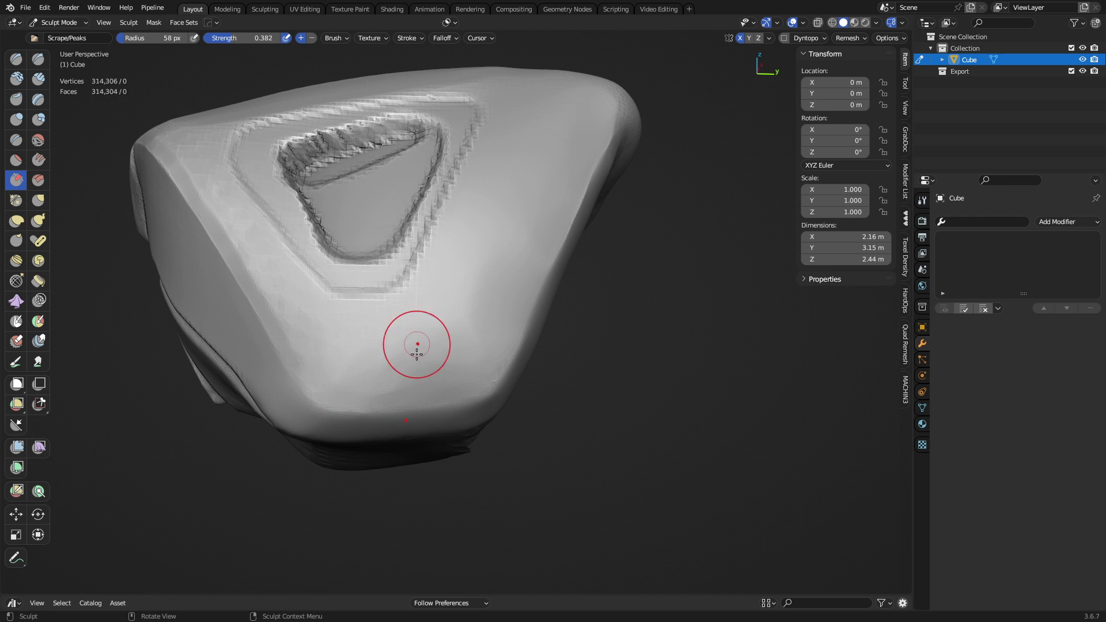
# - Try to reset the Scrape brush to its default settings
pyautogui.click(923, 201)
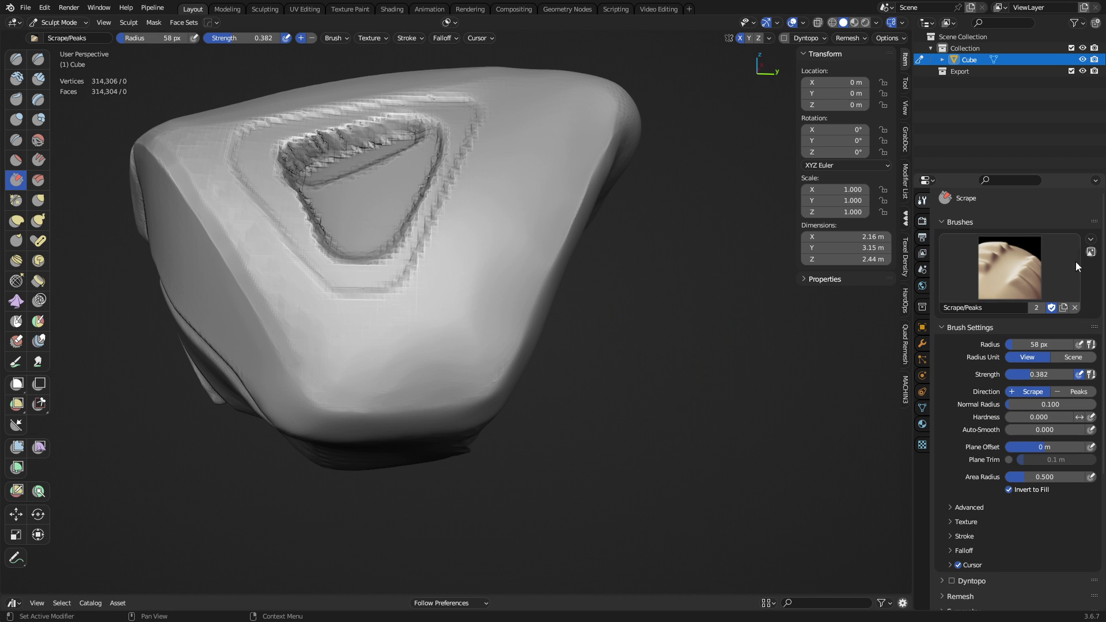
pyautogui.click(1091, 239)
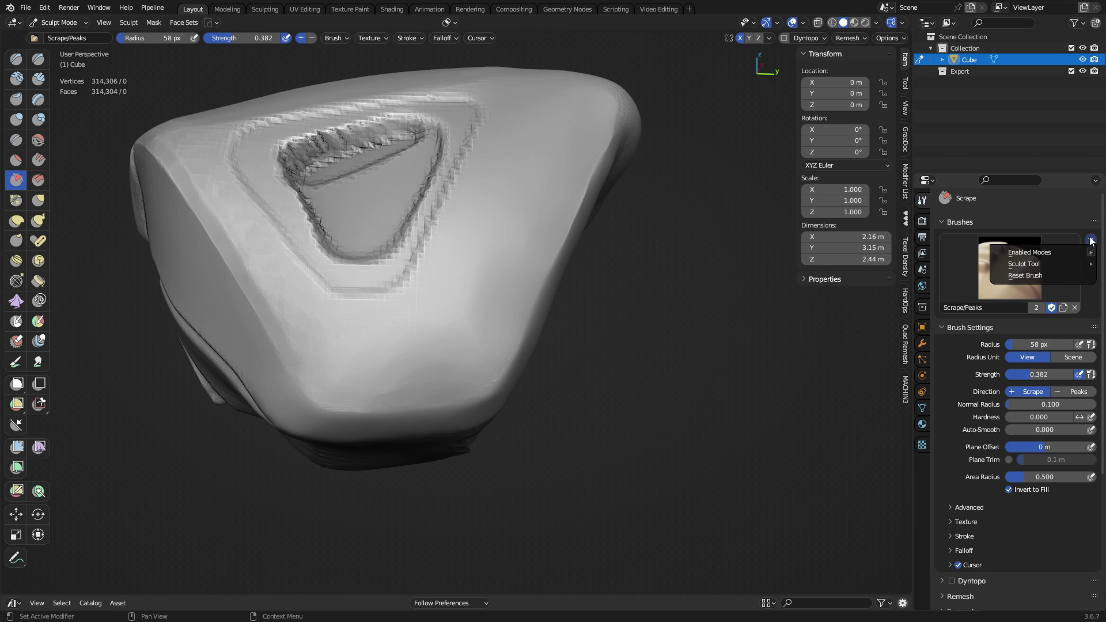
pyautogui.click(1060, 276)
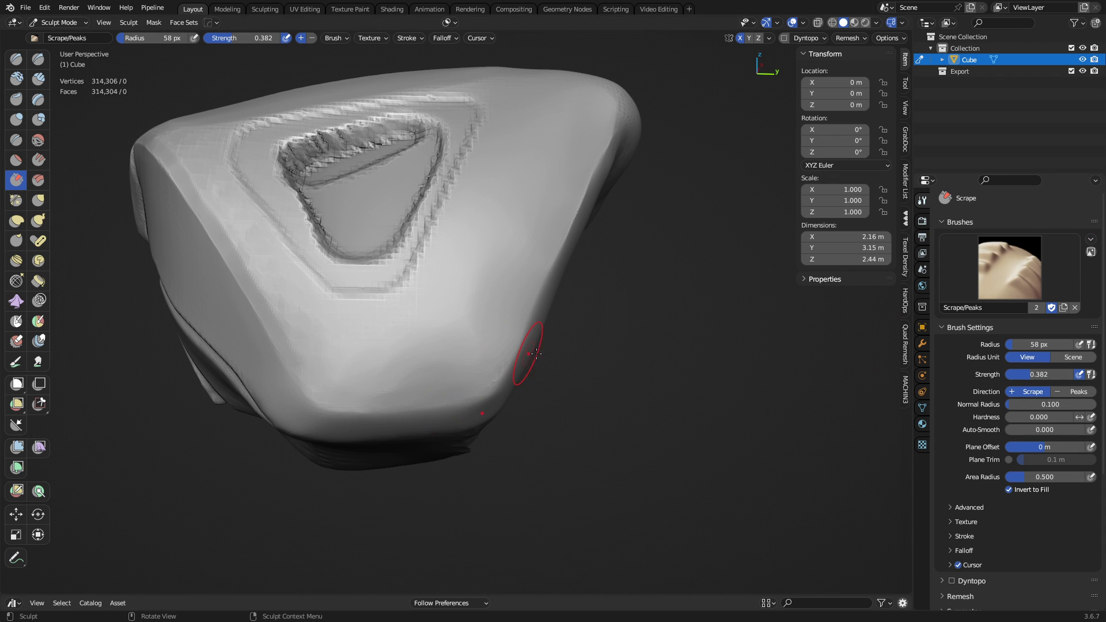
# - Set the Scrape brush's radius to 74 px and its Normal Radius to 0.2
pyautogui.press('f')
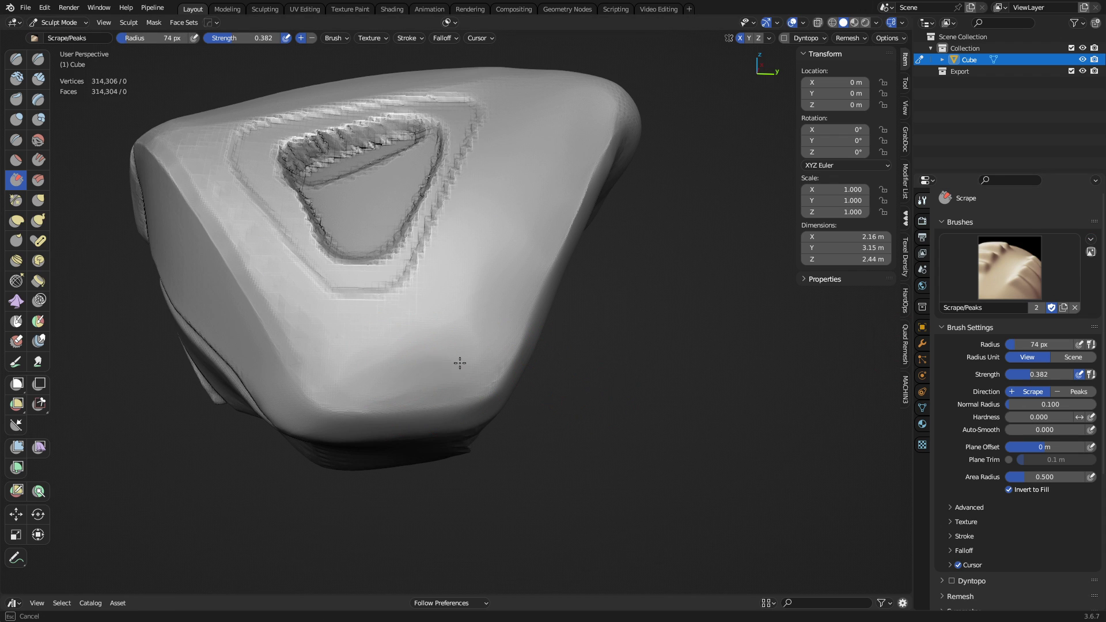
pyautogui.click(437, 354)
pyautogui.click(333, 38)
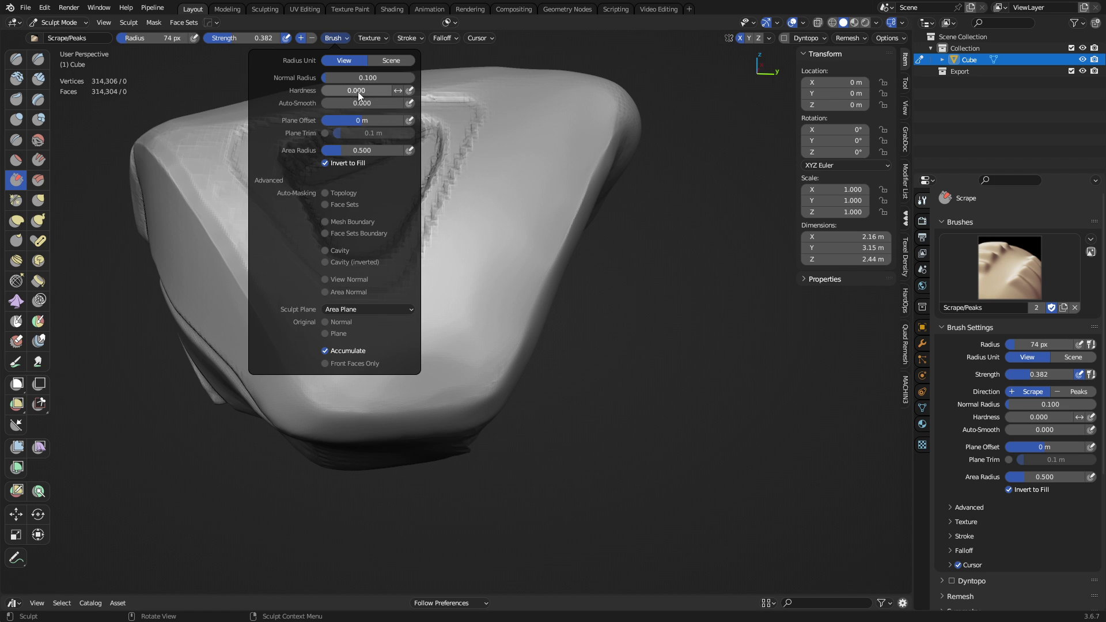
pyautogui.click(381, 81)
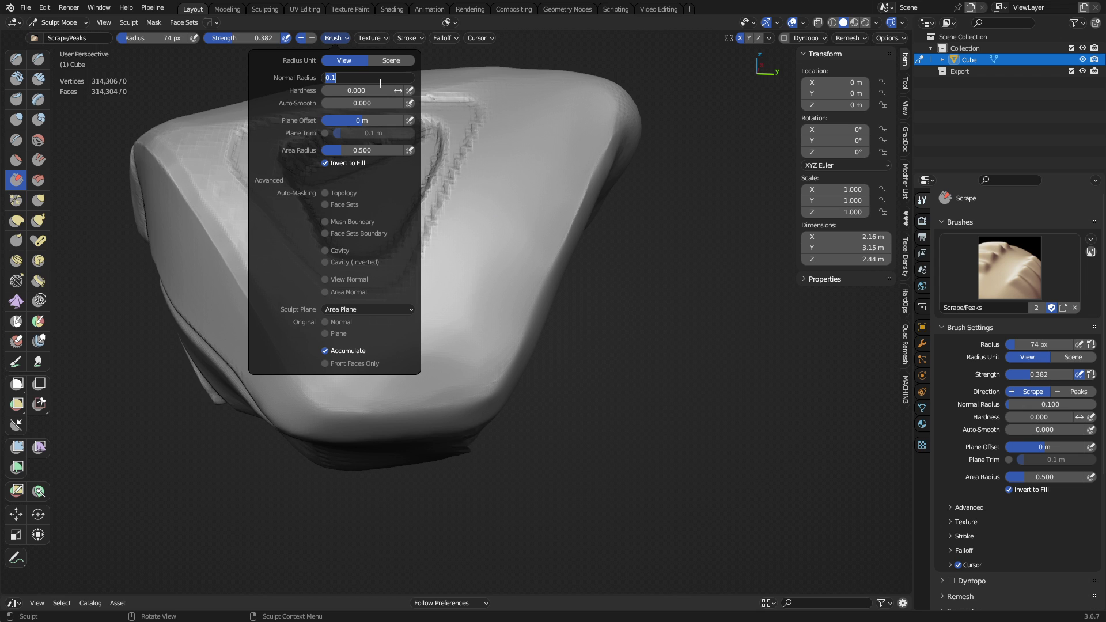
pyautogui.write('.2')
pyautogui.press('Return')
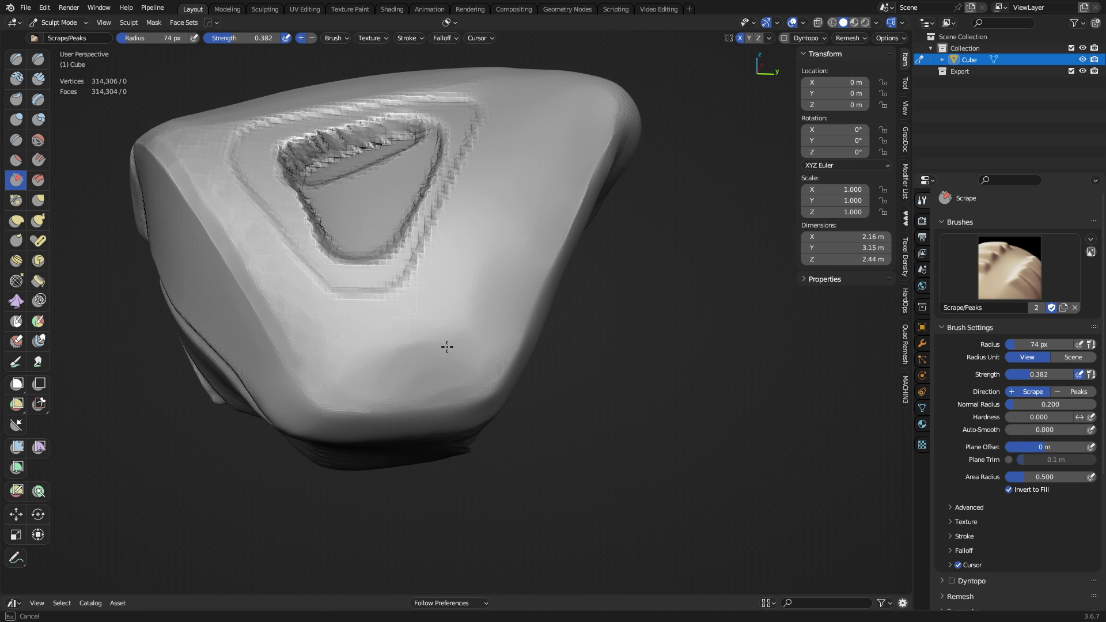
# - Reset the Scrape brush to its defaults, and set its radius to 58 px and strength to 0.182
pyautogui.click(1091, 239)
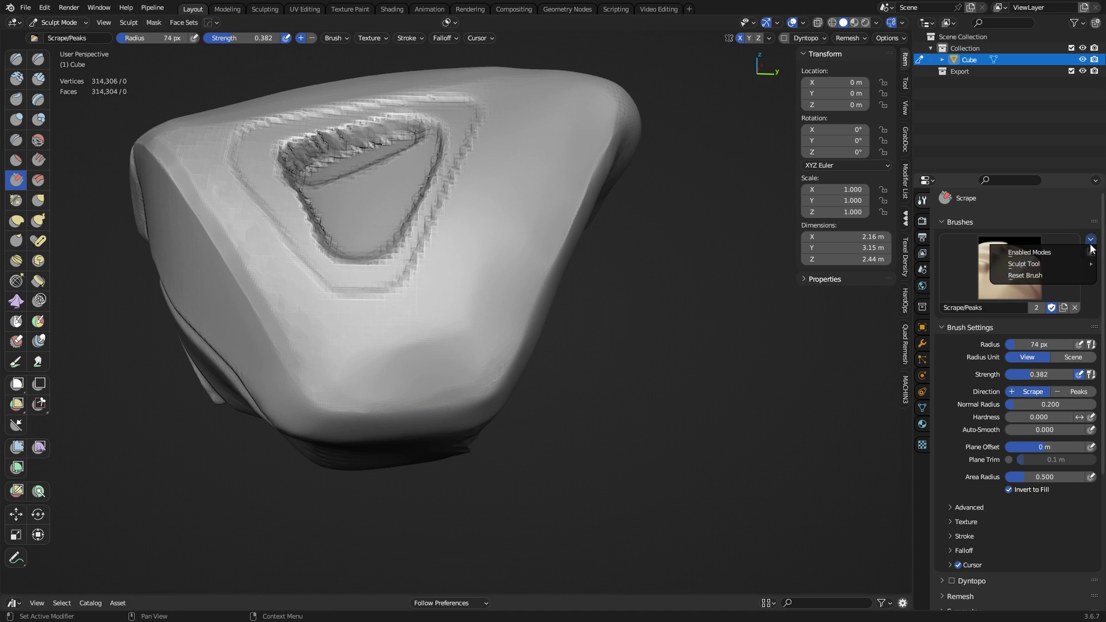
pyautogui.click(1052, 275)
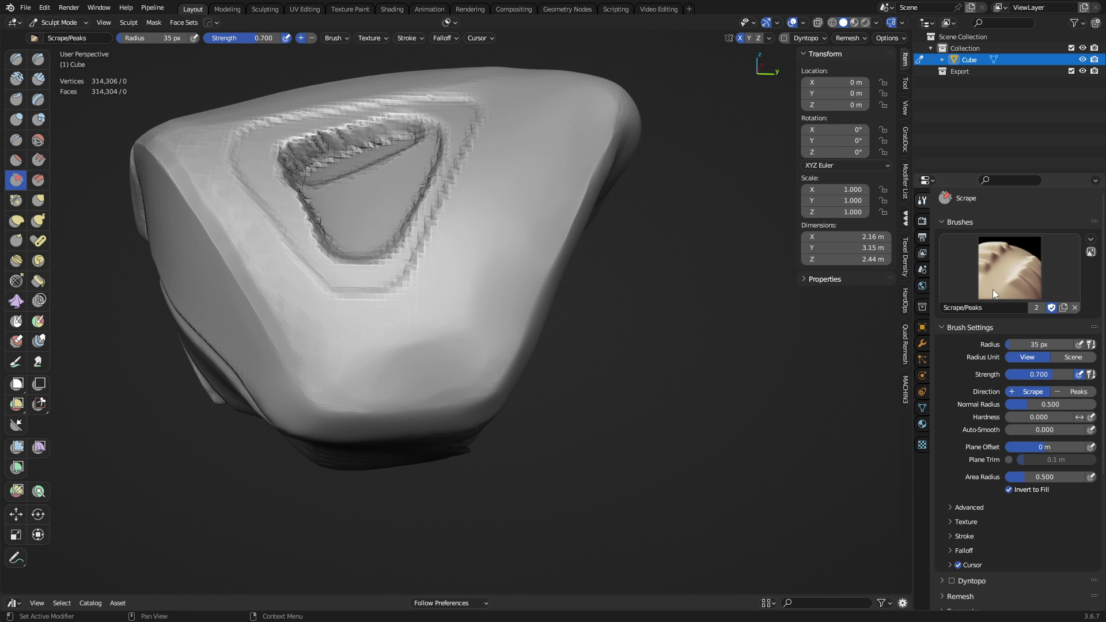
pyautogui.press('f')
pyautogui.click(436, 353)
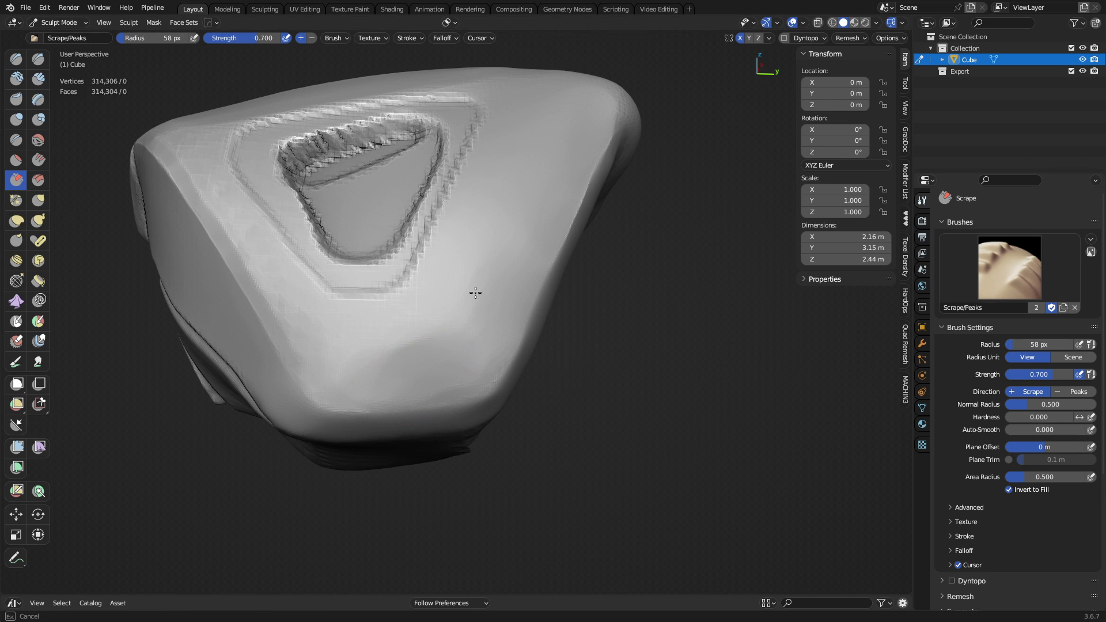
pyautogui.hotkey('shift', 'f')
pyautogui.click(445, 339)
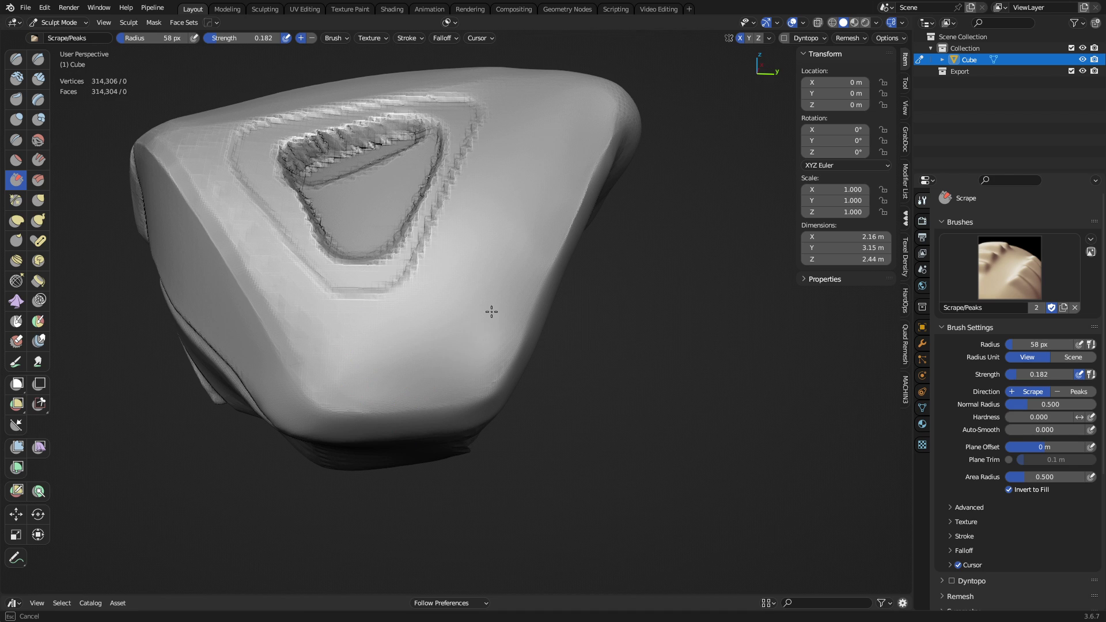
# - Scrape the face beneath the triangular recess and the strip between its outer groove and the ridge, reducing the radius to 33 px
pyautogui.moveTo(491, 312)
pyautogui.mouseDown()
pyautogui.moveTo(324, 348)
pyautogui.moveTo(300, 325)
pyautogui.mouseUp()
pyautogui.press('f')
pyautogui.click(287, 278)
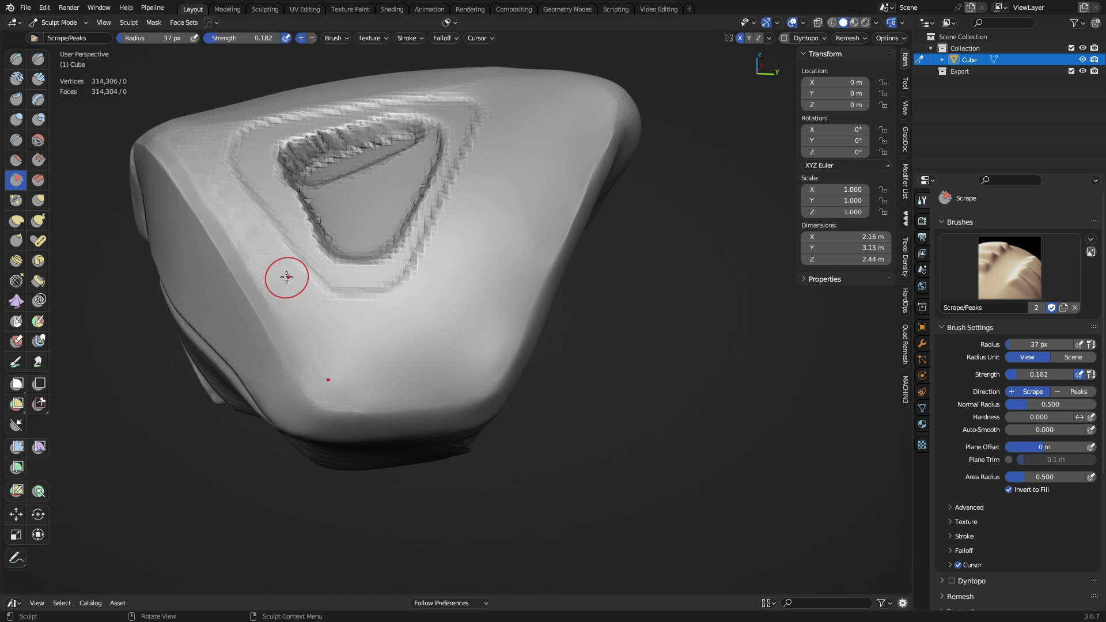
pyautogui.press('f')
pyautogui.click(237, 218)
pyautogui.moveTo(216, 186)
pyautogui.mouseDown()
pyautogui.moveTo(282, 274)
pyautogui.moveTo(268, 256)
pyautogui.mouseUp()
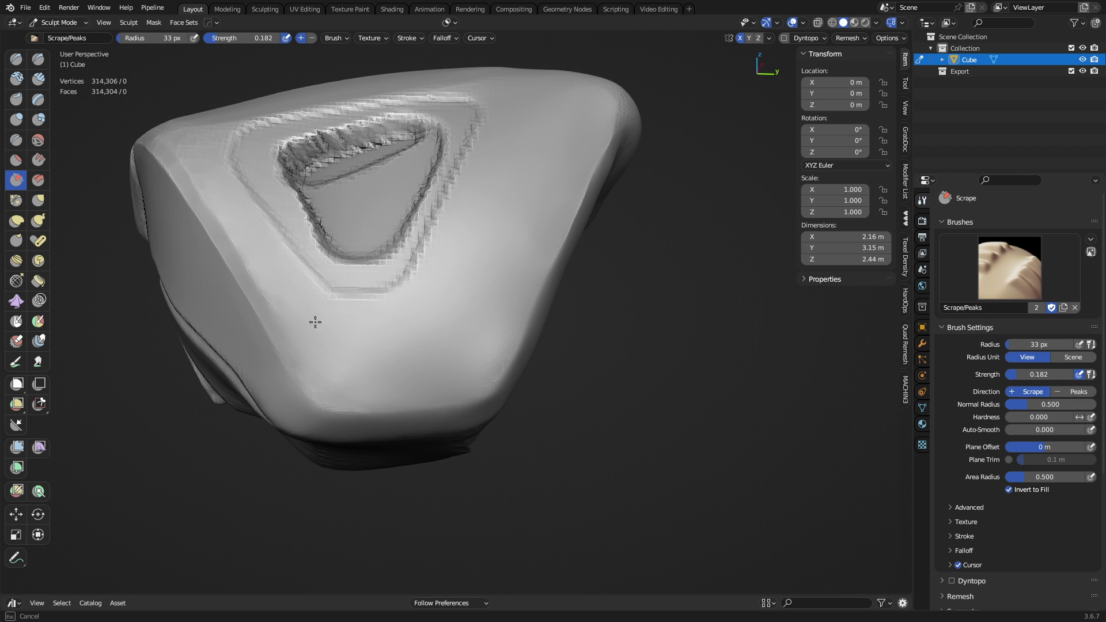
pyautogui.moveTo(306, 323); pyautogui.dragTo(371, 357)
pyautogui.moveTo(403, 324); pyautogui.dragTo(471, 329)
pyautogui.moveTo(372, 355)
pyautogui.mouseDown()
pyautogui.moveTo(337, 362)
pyautogui.moveTo(318, 385)
pyautogui.moveTo(368, 378)
pyautogui.mouseUp()
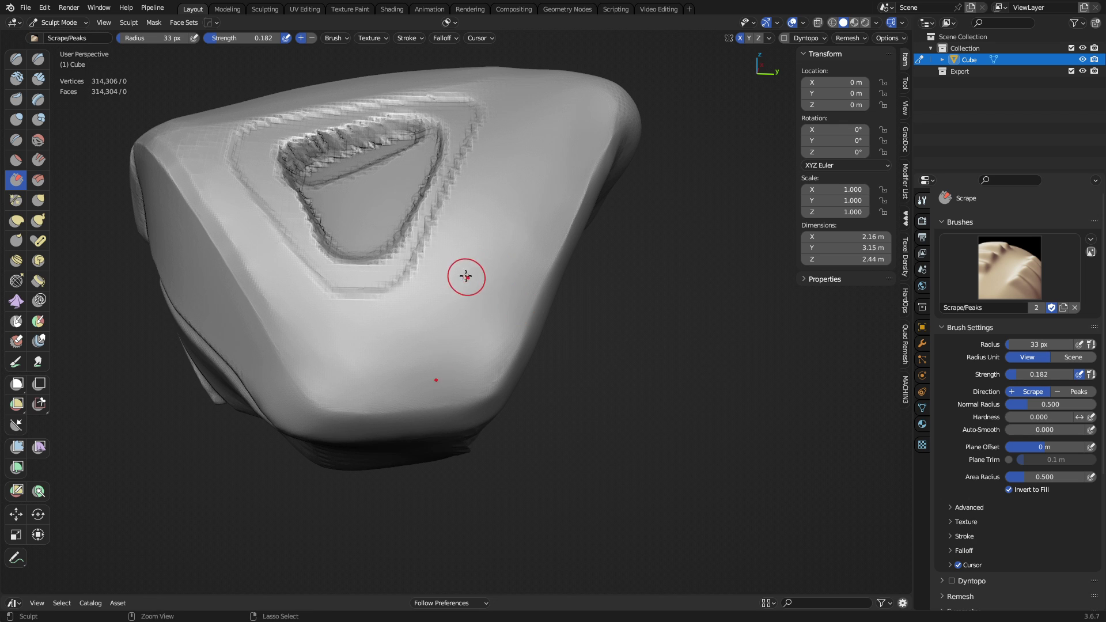
# - Scrape along the ridge beside the triangular recess, from the upper corner near the neck down toward the bottom edge
pyautogui.scroll(-4, 466, 278)
pyautogui.moveTo(506, 479); pyautogui.dragTo(576, 500, button='middle')
pyautogui.moveTo(511, 383)
pyautogui.keyDown('shift'); pyautogui.mouseDown(button='middle')
pyautogui.moveTo(539, 399)
pyautogui.moveTo(514, 322)
pyautogui.mouseUp(button='middle'); pyautogui.keyUp('shift')
pyautogui.scroll(3, 497, 432)
pyautogui.moveTo(514, 321)
pyautogui.keyDown('shift'); pyautogui.mouseDown(button='middle')
pyautogui.moveTo(528, 342)
pyautogui.moveTo(522, 392)
pyautogui.mouseUp(button='middle'); pyautogui.keyUp('shift')
pyautogui.scroll(1, 390, 300)
pyautogui.moveTo(394, 313)
pyautogui.keyDown('shift'); pyautogui.mouseDown()
pyautogui.moveTo(360, 314)
pyautogui.moveTo(414, 360)
pyautogui.mouseUp(); pyautogui.keyUp('shift')
pyautogui.moveTo(433, 374); pyautogui.dragTo(366, 346, button='middle')
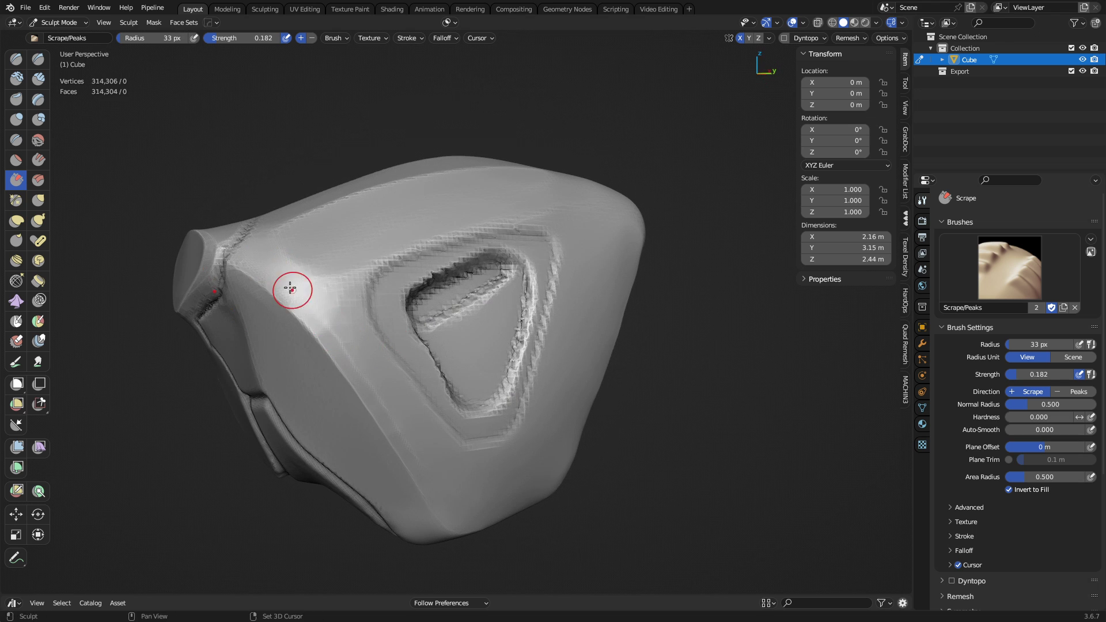
pyautogui.moveTo(341, 344)
pyautogui.mouseDown()
pyautogui.moveTo(374, 391)
pyautogui.moveTo(348, 336)
pyautogui.moveTo(383, 377)
pyautogui.mouseUp()
pyautogui.moveTo(384, 377)
pyautogui.mouseDown()
pyautogui.moveTo(345, 315)
pyautogui.moveTo(317, 305)
pyautogui.moveTo(328, 326)
pyautogui.mouseUp()
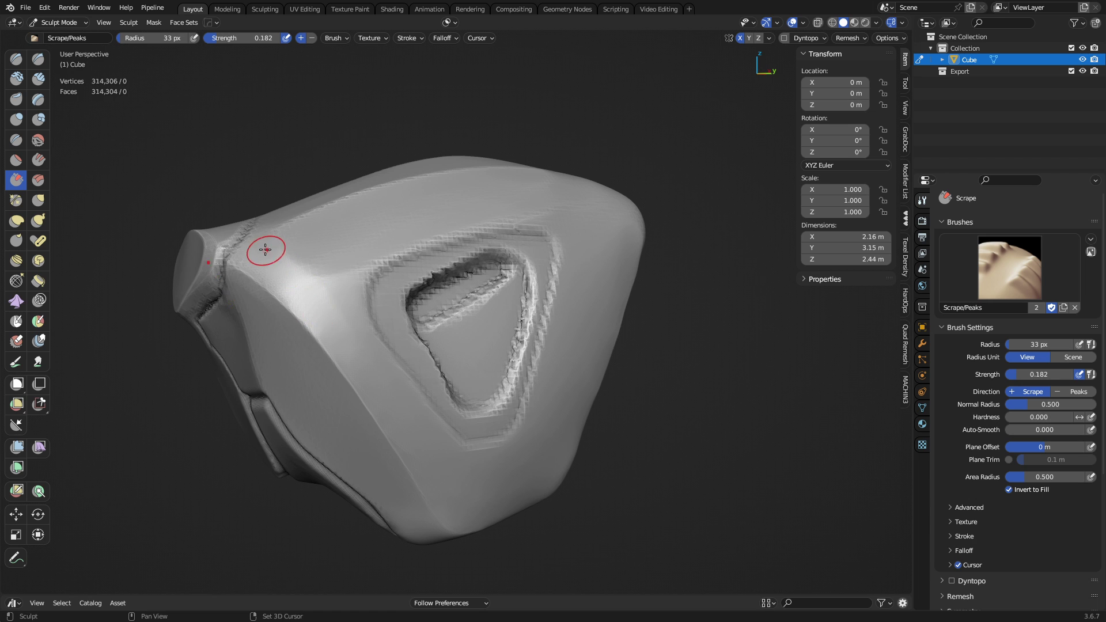
pyautogui.moveTo(266, 247)
pyautogui.mouseDown()
pyautogui.moveTo(306, 301)
pyautogui.moveTo(309, 292)
pyautogui.mouseUp()
pyautogui.moveTo(358, 336)
pyautogui.mouseDown()
pyautogui.moveTo(432, 437)
pyautogui.moveTo(405, 413)
pyautogui.mouseUp()
# - Reset the Smooth brush to its default settings
pyautogui.moveTo(405, 413); pyautogui.dragTo(363, 388, button='middle')
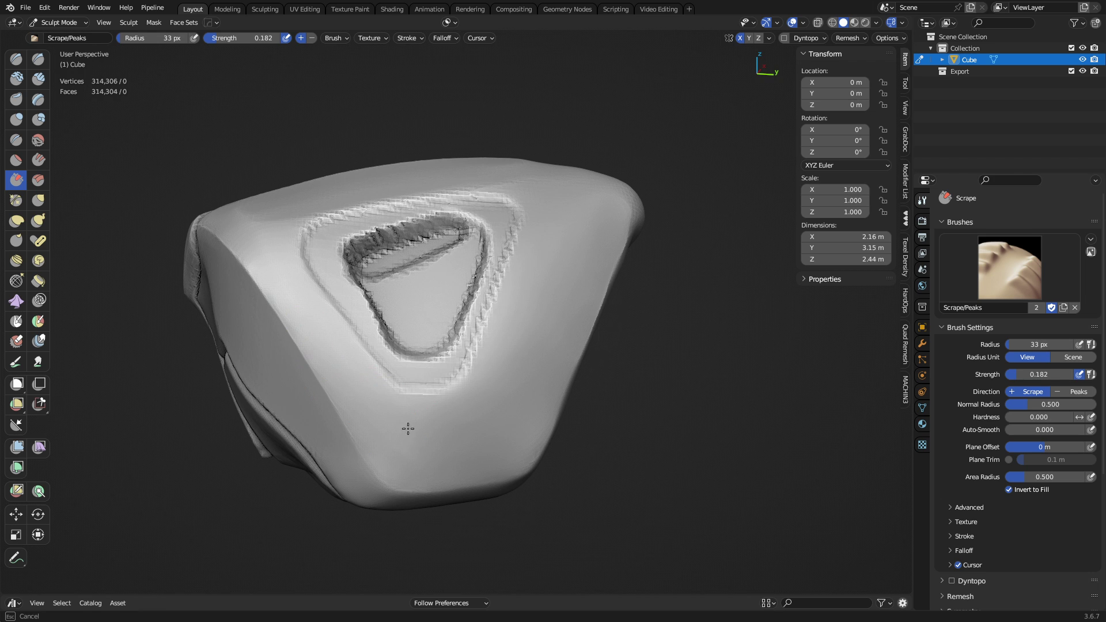
pyautogui.moveTo(527, 414); pyautogui.dragTo(504, 321, button='middle')
pyautogui.moveTo(524, 264)
pyautogui.mouseDown(button='middle')
pyautogui.moveTo(449, 337)
pyautogui.moveTo(454, 361)
pyautogui.mouseUp(button='middle')
pyautogui.moveTo(503, 305); pyautogui.dragTo(557, 277, button='middle')
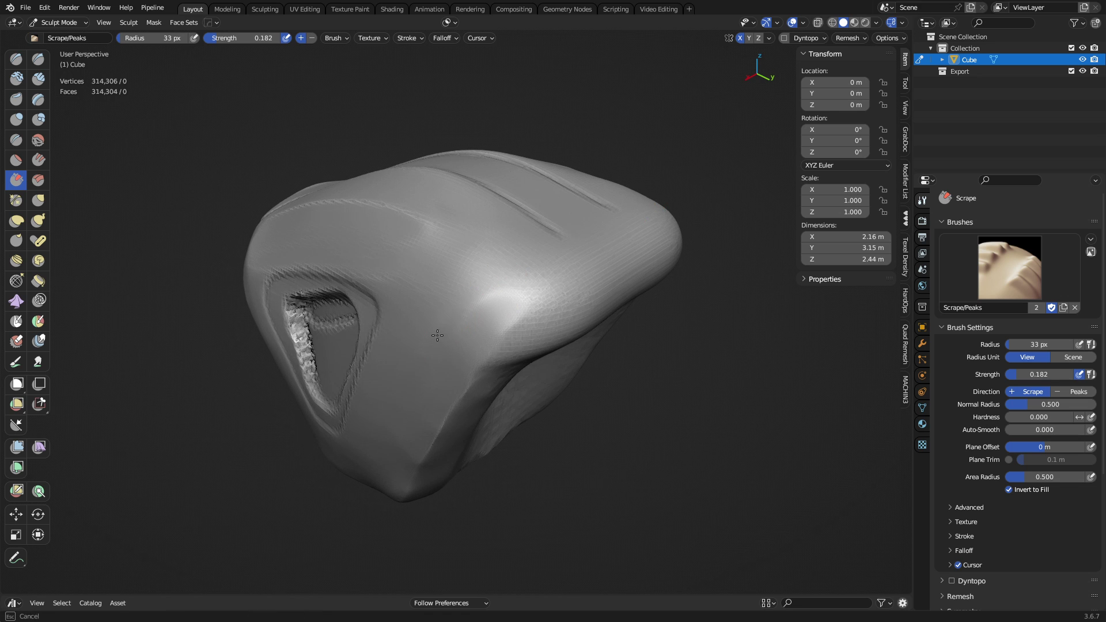
pyautogui.click(42, 139)
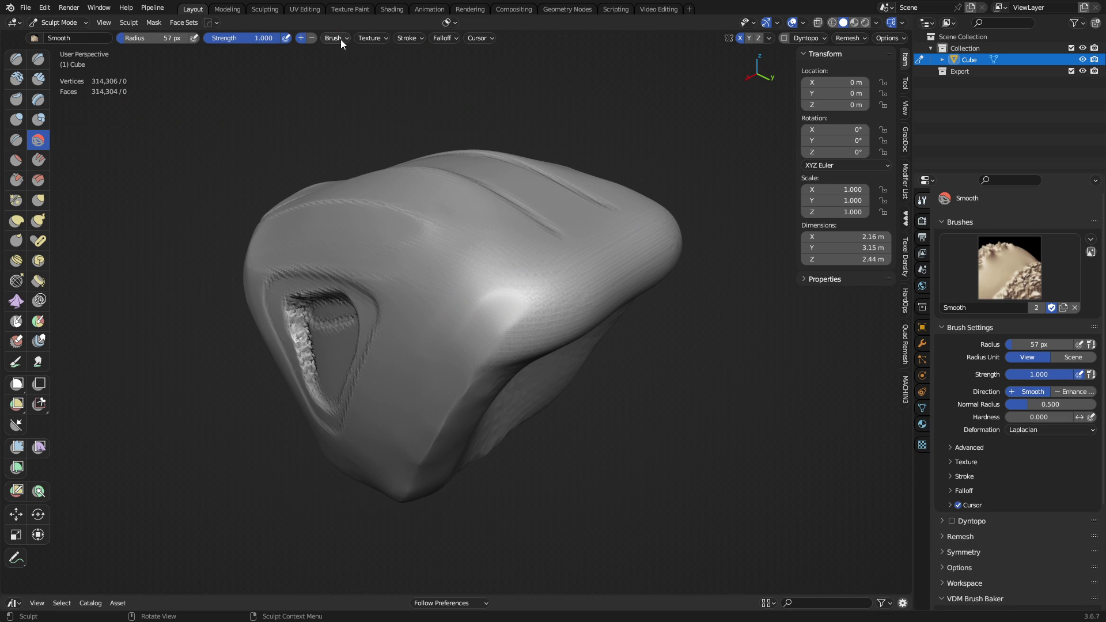
pyautogui.click(1091, 240)
pyautogui.click(1057, 276)
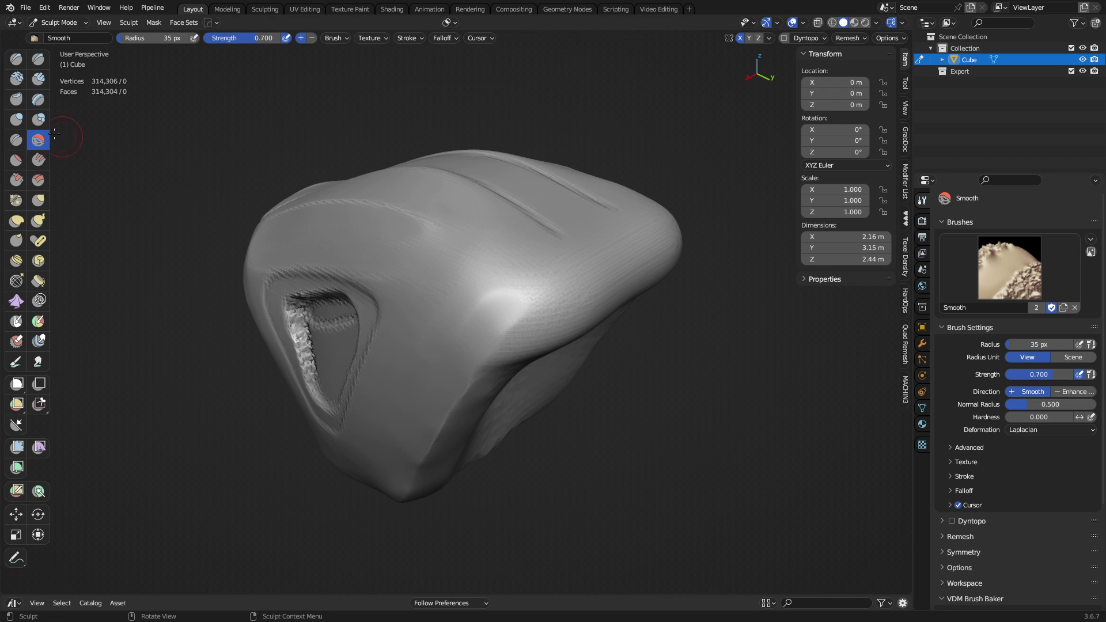
# - Scrape the shoulder of the form above the rear hollow with the Scrape brush at 59 px radius
pyautogui.click(21, 181)
pyautogui.moveTo(506, 325); pyautogui.dragTo(511, 310, button='middle')
pyautogui.press('f')
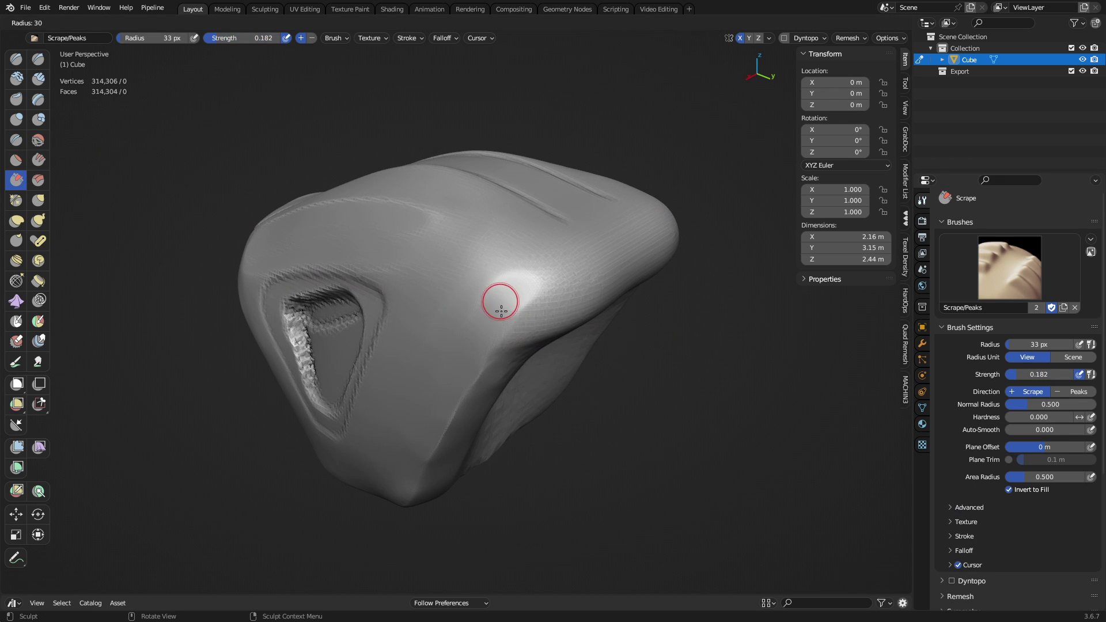
pyautogui.click(531, 304)
pyautogui.moveTo(447, 336); pyautogui.dragTo(510, 269)
pyautogui.moveTo(476, 305); pyautogui.dragTo(508, 269)
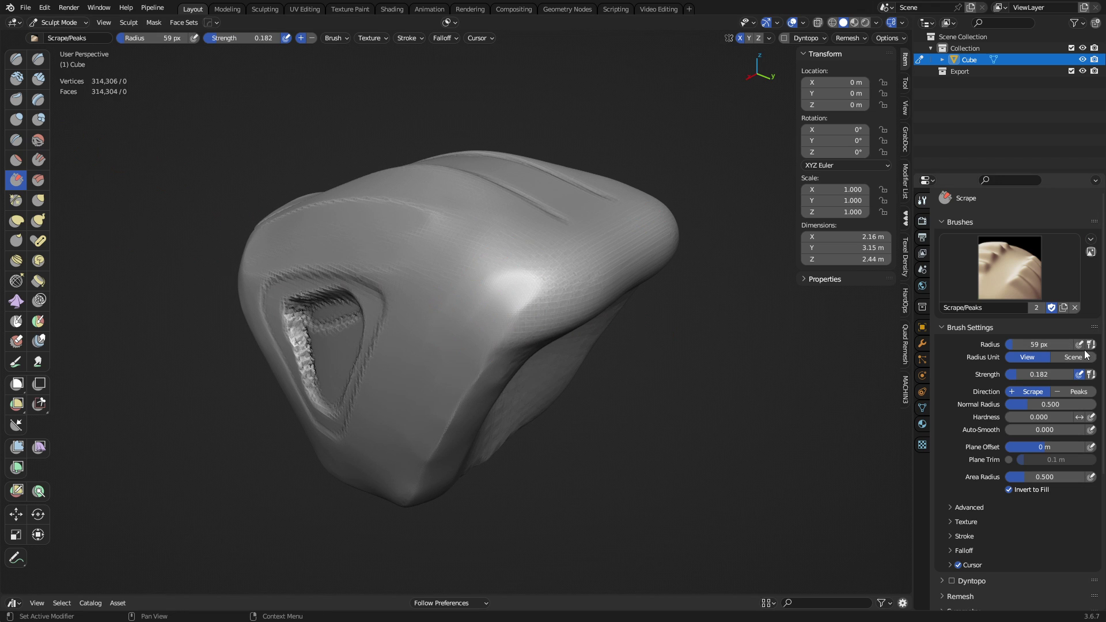
# - Reset the Scrape brush to its default settings and scrape across the shoulder beside the triangular recess
pyautogui.click(1091, 252)
pyautogui.click(1067, 274)
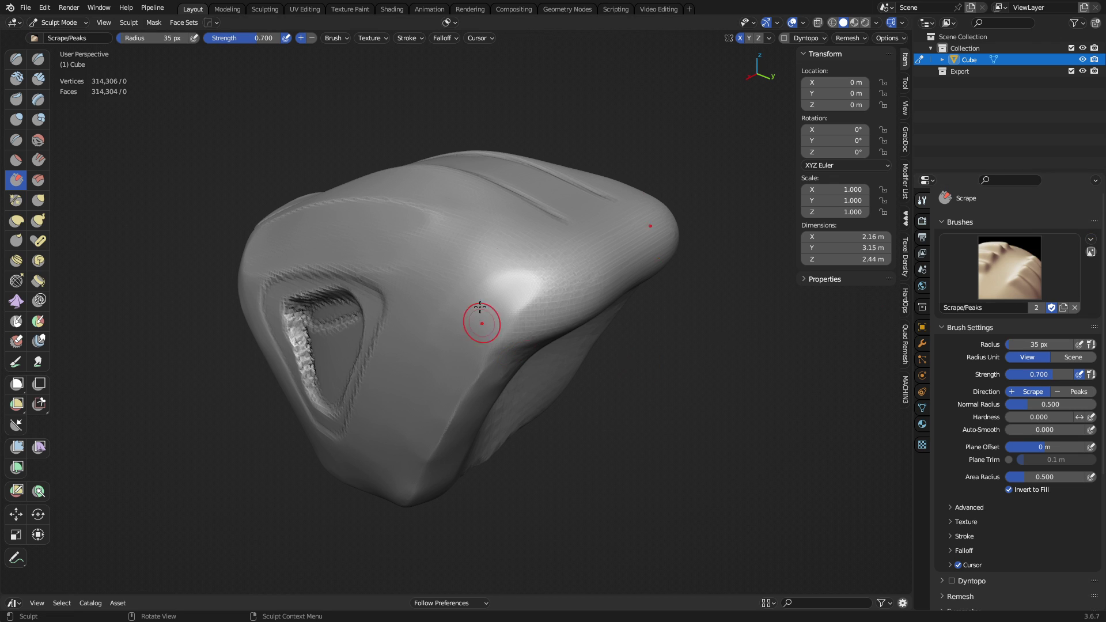
pyautogui.moveTo(440, 308)
pyautogui.mouseDown()
pyautogui.moveTo(506, 264)
pyautogui.moveTo(471, 314)
pyautogui.moveTo(574, 287)
pyautogui.moveTo(501, 324)
pyautogui.moveTo(578, 286)
pyautogui.moveTo(511, 292)
pyautogui.moveTo(501, 267)
pyautogui.moveTo(522, 275)
pyautogui.moveTo(521, 286)
pyautogui.moveTo(565, 260)
pyautogui.moveTo(498, 273)
pyautogui.moveTo(572, 284)
pyautogui.moveTo(460, 303)
pyautogui.moveTo(567, 269)
pyautogui.moveTo(559, 252)
pyautogui.mouseUp()
# - Scrape the shoulder above the rear hollow and its edge with the brush radius at 60 px
pyautogui.press('f')
pyautogui.click(530, 304)
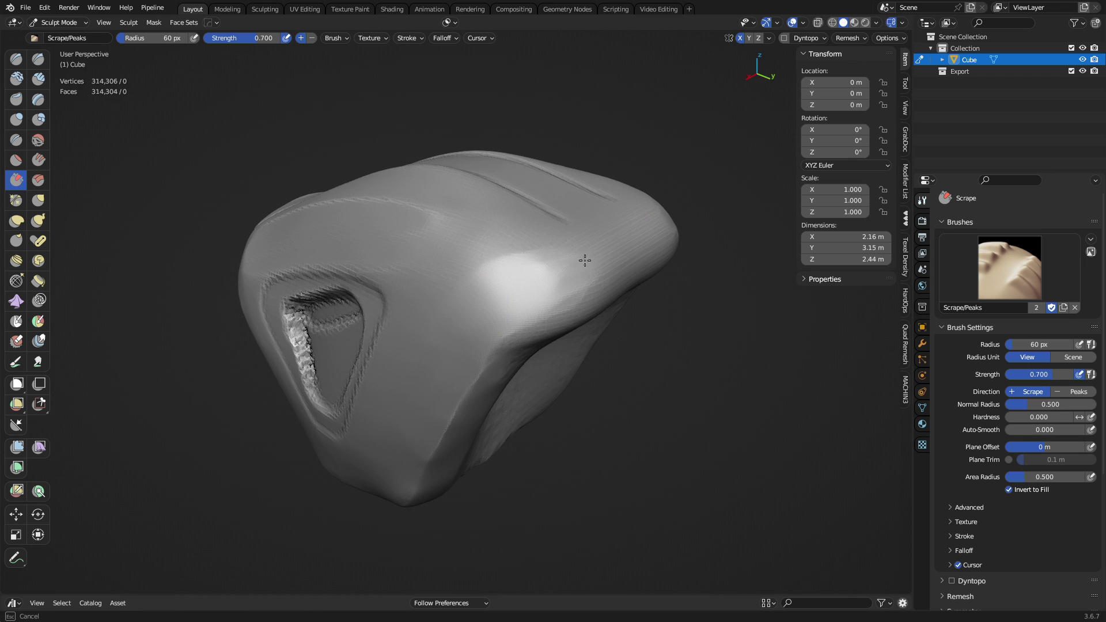
pyautogui.moveTo(558, 297); pyautogui.dragTo(500, 301)
pyautogui.moveTo(500, 301); pyautogui.dragTo(553, 272, button='middle')
pyautogui.moveTo(552, 273); pyautogui.dragTo(504, 316)
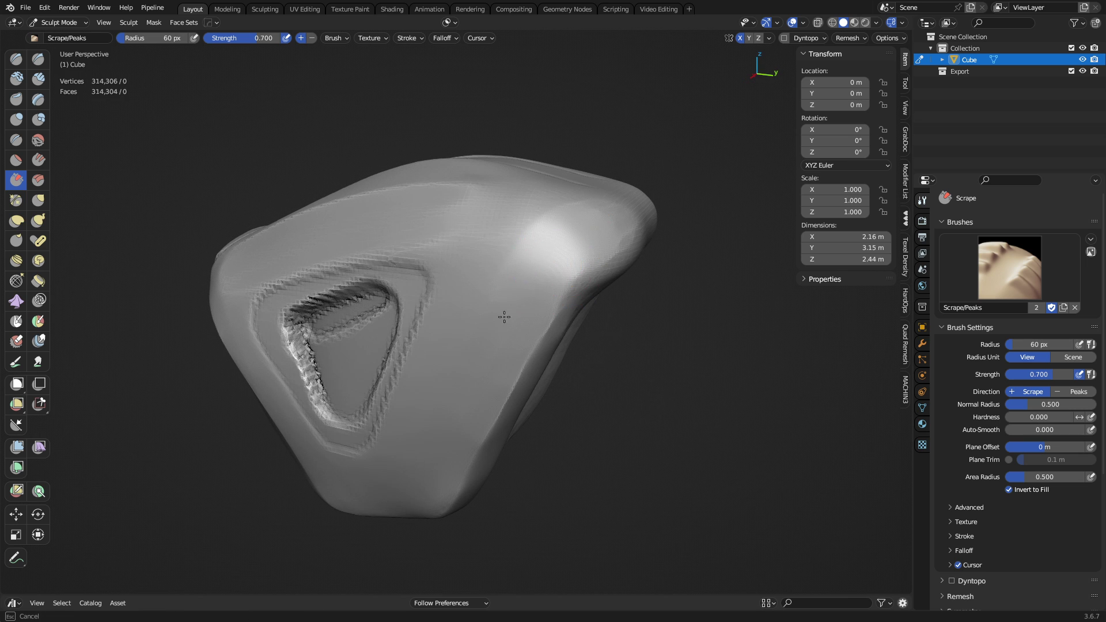
# - Scrape the upper side face between the triangular recess and the rear tip to flatten the shoulder transition
pyautogui.moveTo(495, 252); pyautogui.dragTo(483, 276)
pyautogui.moveTo(484, 277); pyautogui.dragTo(564, 294, button='middle')
pyautogui.moveTo(543, 269)
pyautogui.mouseDown()
pyautogui.moveTo(518, 264)
pyautogui.moveTo(569, 257)
pyautogui.moveTo(542, 272)
pyautogui.mouseUp()
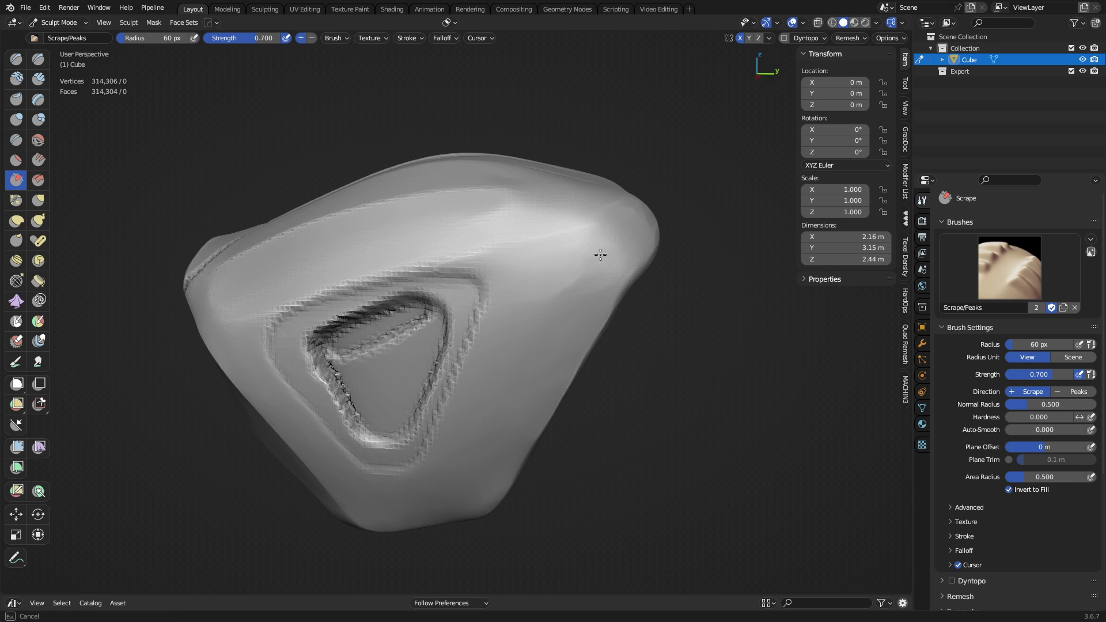
pyautogui.moveTo(566, 273)
pyautogui.mouseDown()
pyautogui.moveTo(556, 262)
pyautogui.moveTo(602, 249)
pyautogui.mouseUp()
pyautogui.moveTo(601, 262); pyautogui.dragTo(566, 259)
pyautogui.moveTo(611, 259); pyautogui.dragTo(553, 299)
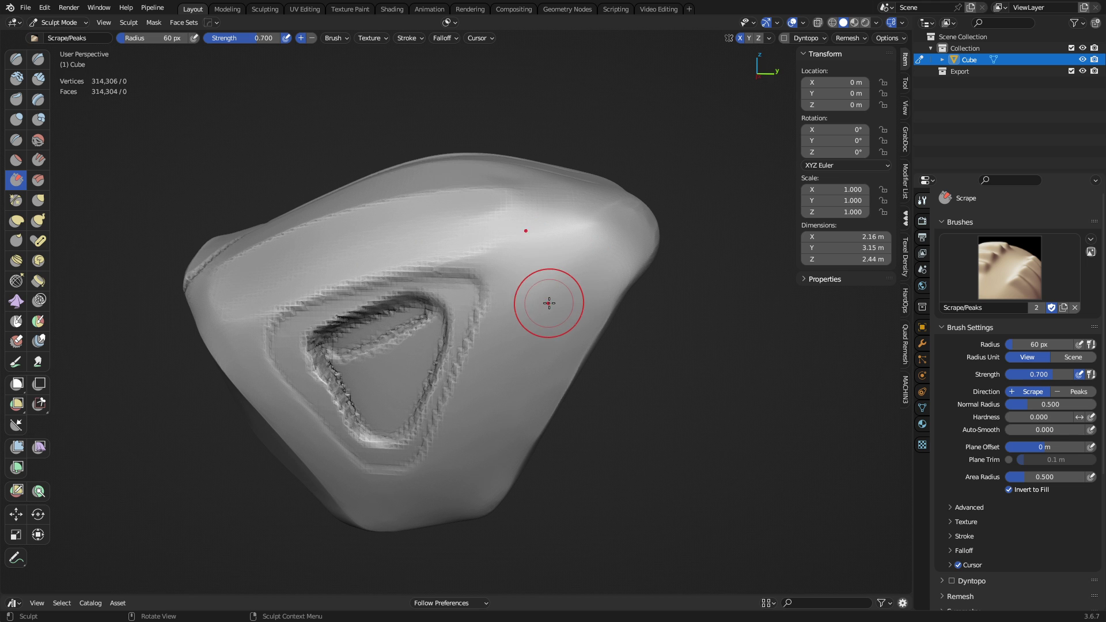
# - In the right orthographic view, switch to Object Mode and set BoxCutter to an Ngon shape with Destructive cutting
pyautogui.moveTo(548, 303)
pyautogui.mouseDown(button='middle')
pyautogui.moveTo(503, 301)
pyautogui.moveTo(533, 278)
pyautogui.moveTo(561, 315)
pyautogui.moveTo(526, 290)
pyautogui.mouseUp(button='middle')
pyautogui.hotkey('ctrl', 'Tab')
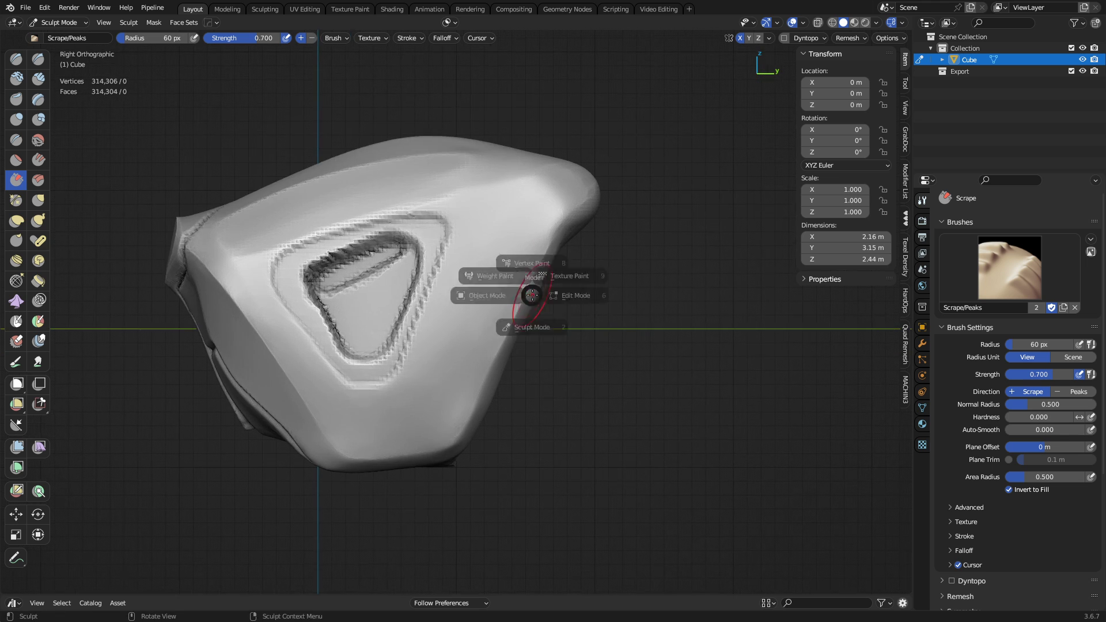
pyautogui.click(487, 295)
pyautogui.press('w')
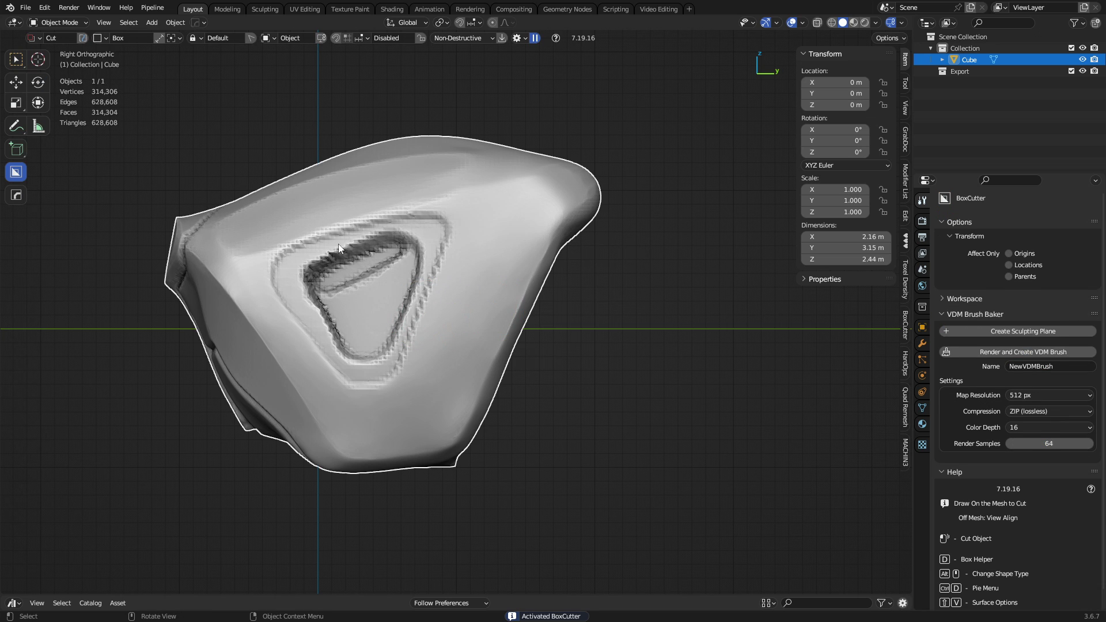
pyautogui.press('d')
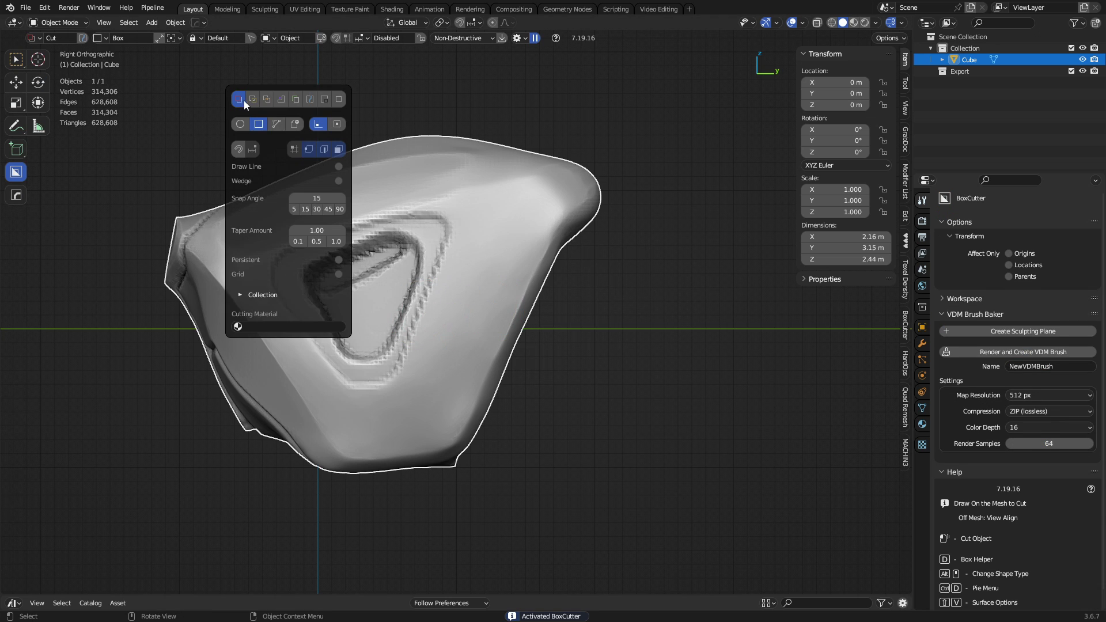
pyautogui.click(278, 127)
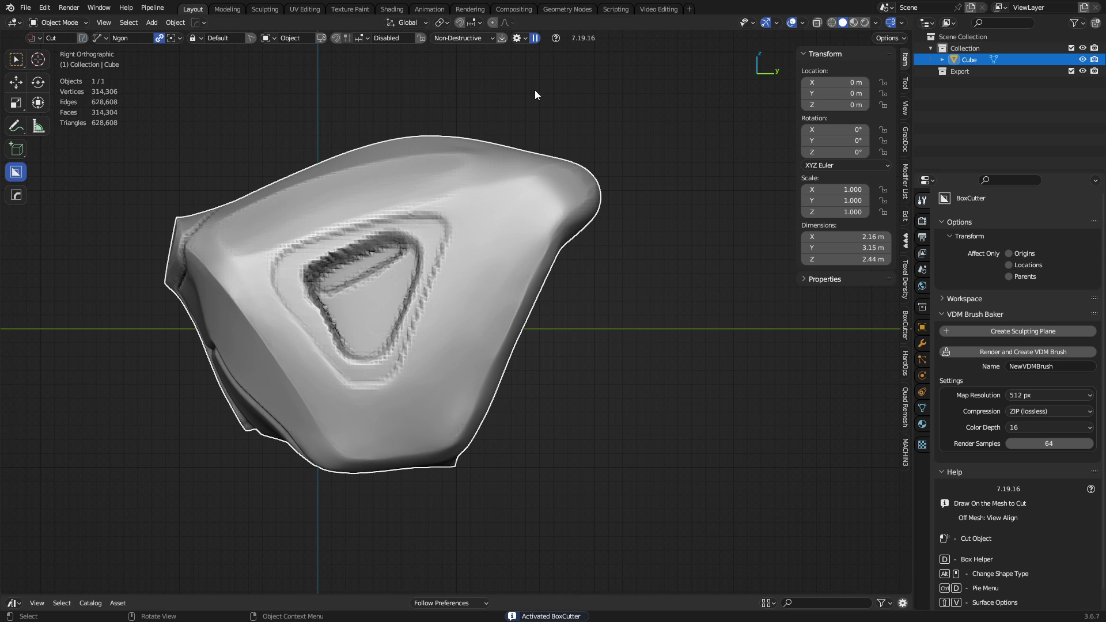
pyautogui.click(465, 39)
pyautogui.click(470, 52)
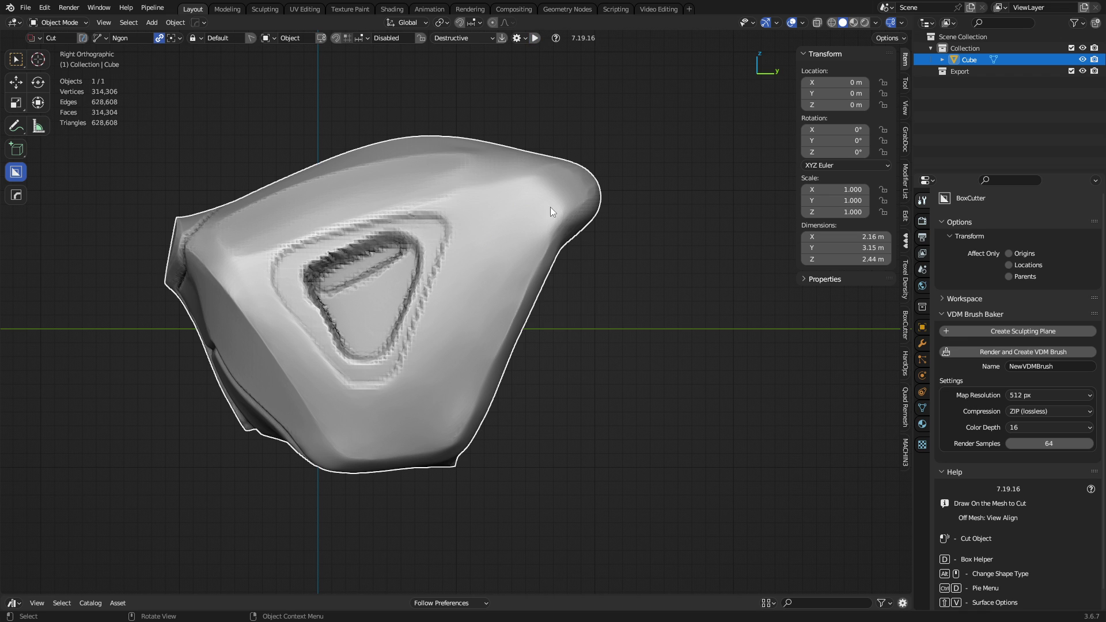
# - Draw a BoxCutter polygon over the lower rear of the form, cut an angular notch through it, and show its modifier stack
pyautogui.keyDown('shift'); pyautogui.moveTo(532, 418); pyautogui.dragTo(521, 403, button='middle'); pyautogui.keyUp('shift')
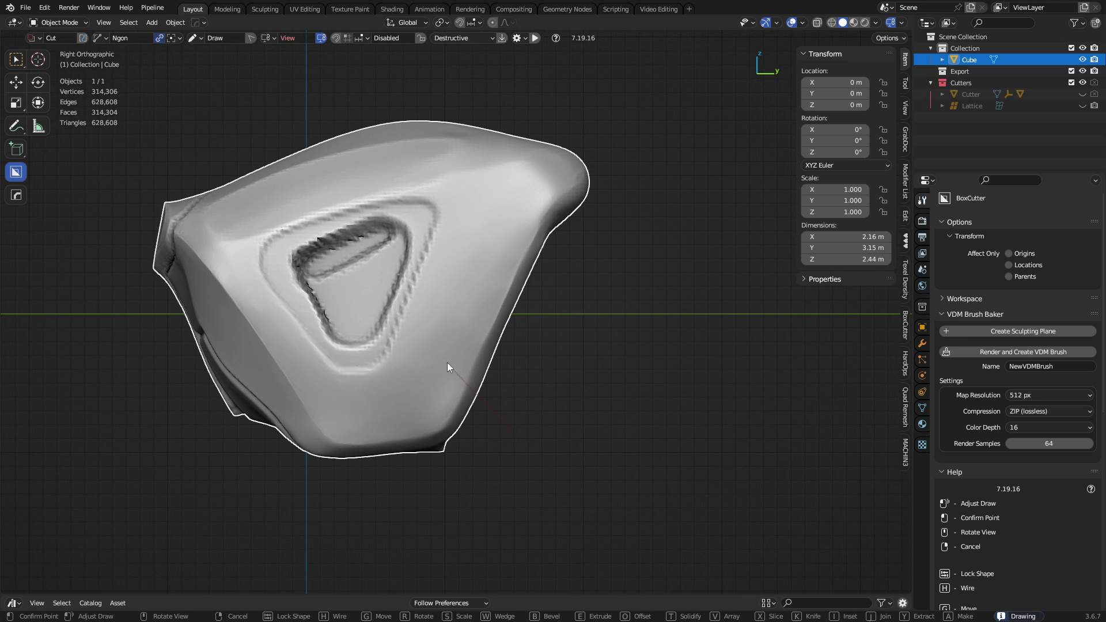
pyautogui.moveTo(447, 363); pyautogui.dragTo(515, 433)
pyautogui.moveTo(588, 239); pyautogui.dragTo(475, 296, button='middle')
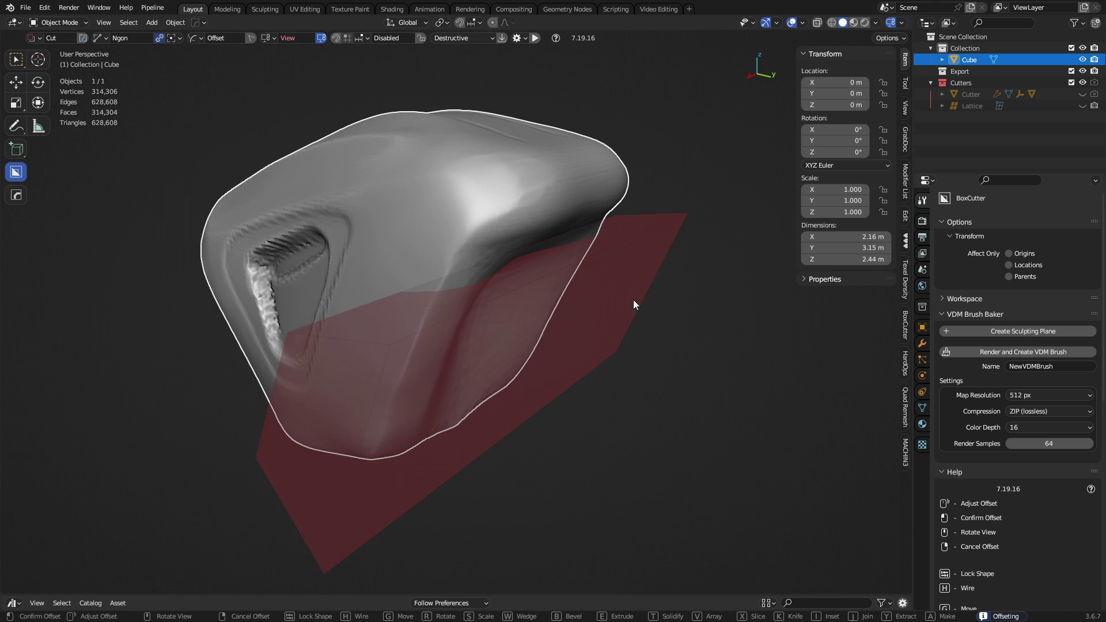
pyautogui.click(652, 316)
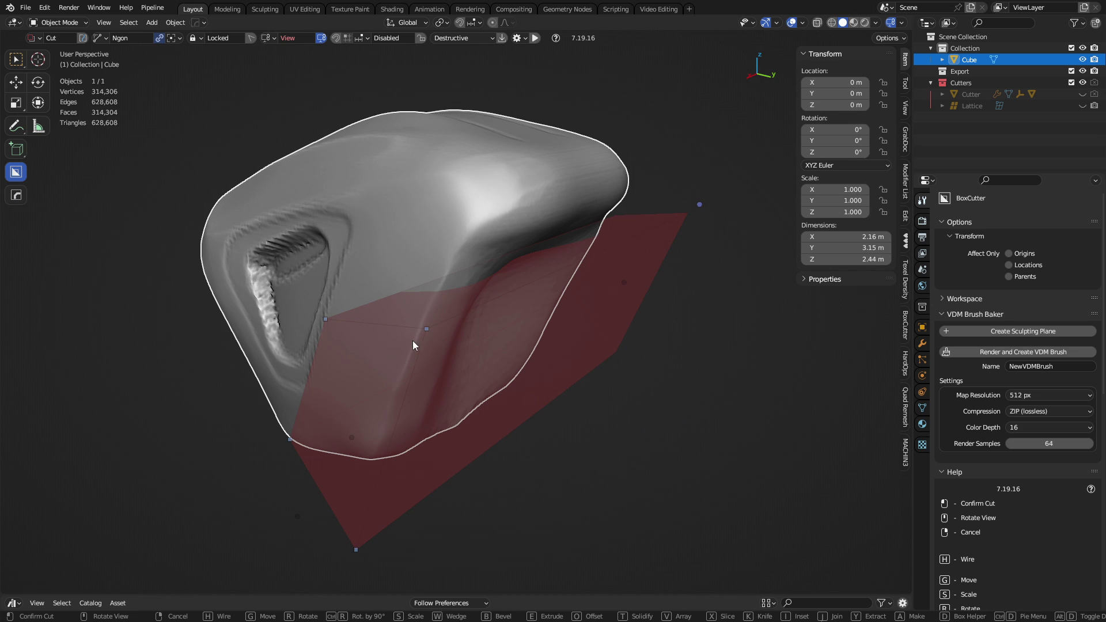
pyautogui.click(620, 316)
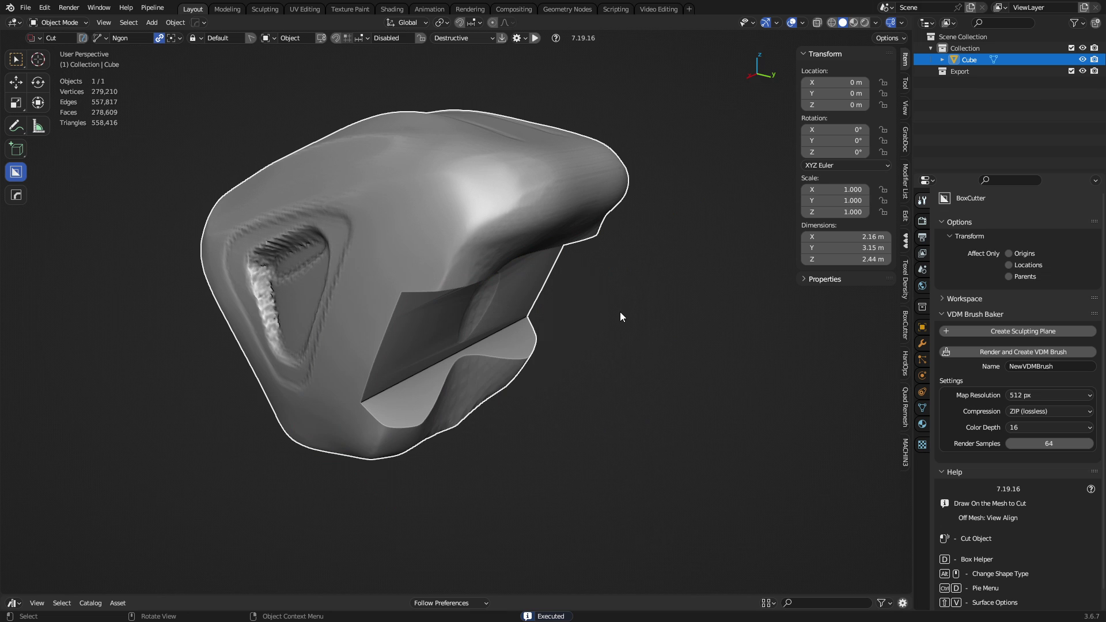
pyautogui.moveTo(606, 320); pyautogui.dragTo(795, 375, button='middle')
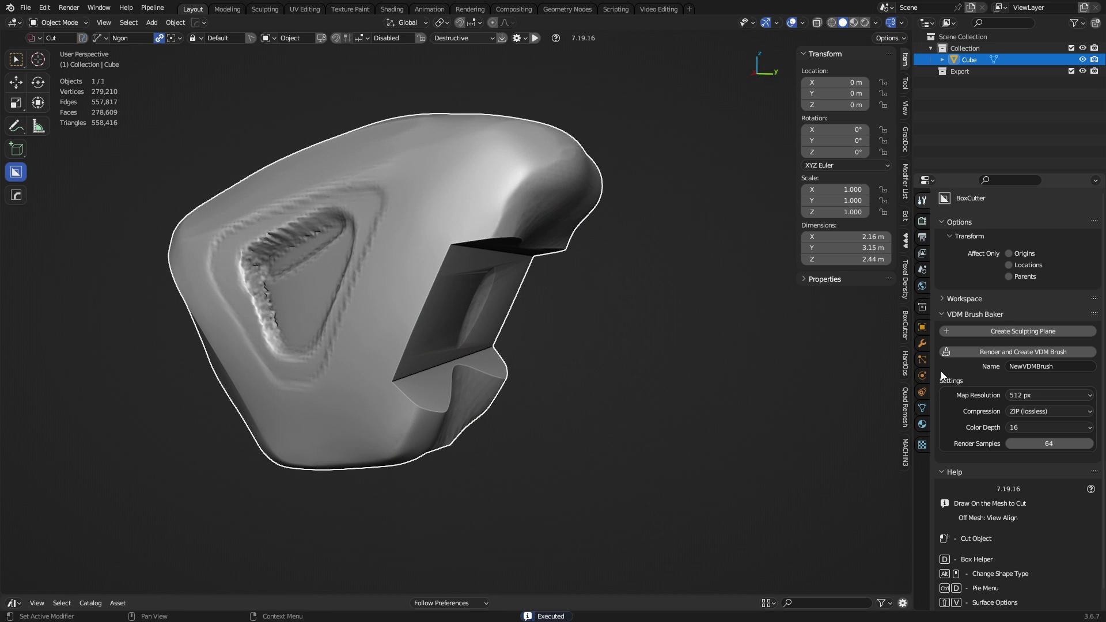
pyautogui.click(922, 344)
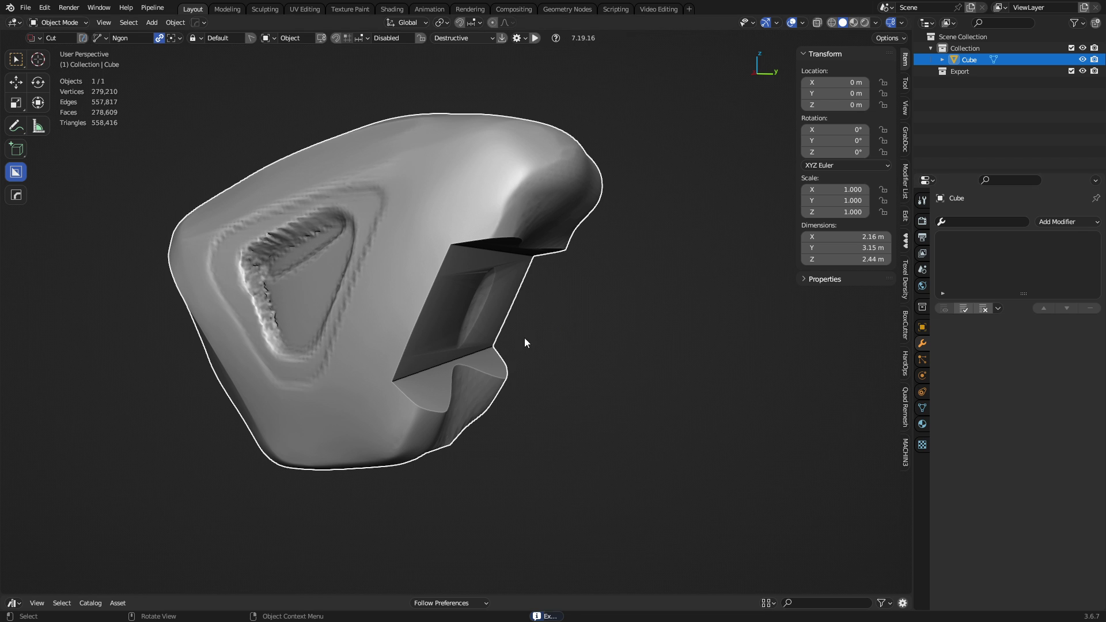
# - Return to Sculpt Mode and voxel-remesh the notched form
pyautogui.scroll(4, 580, 361)
pyautogui.hotkey('ctrl', 'Tab')
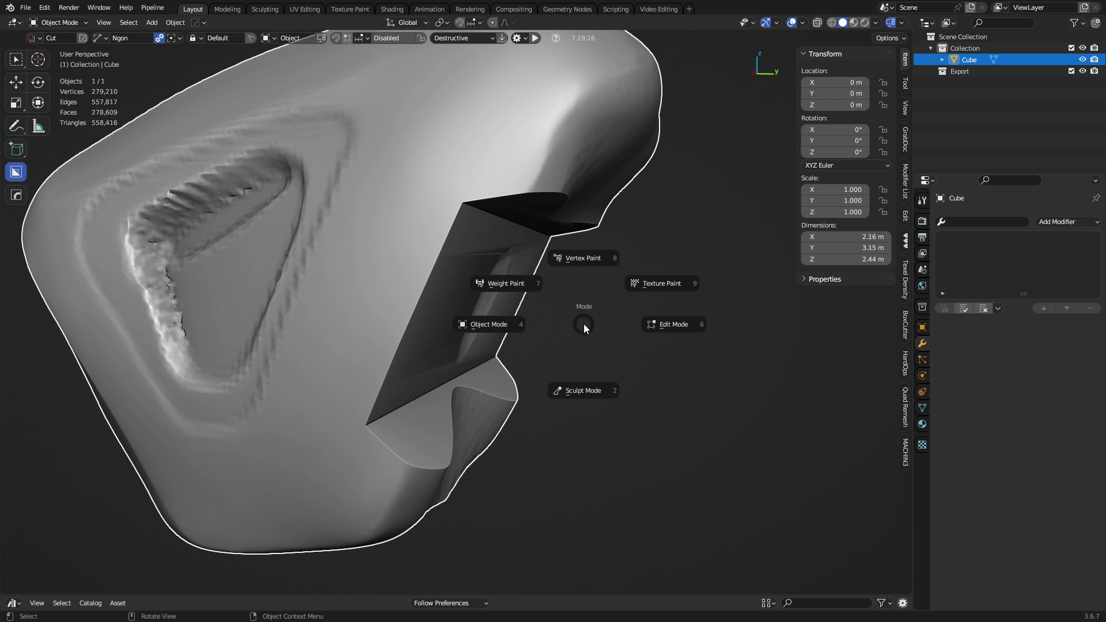
pyautogui.click(587, 380)
pyautogui.hotkey('ctrl', 'r')
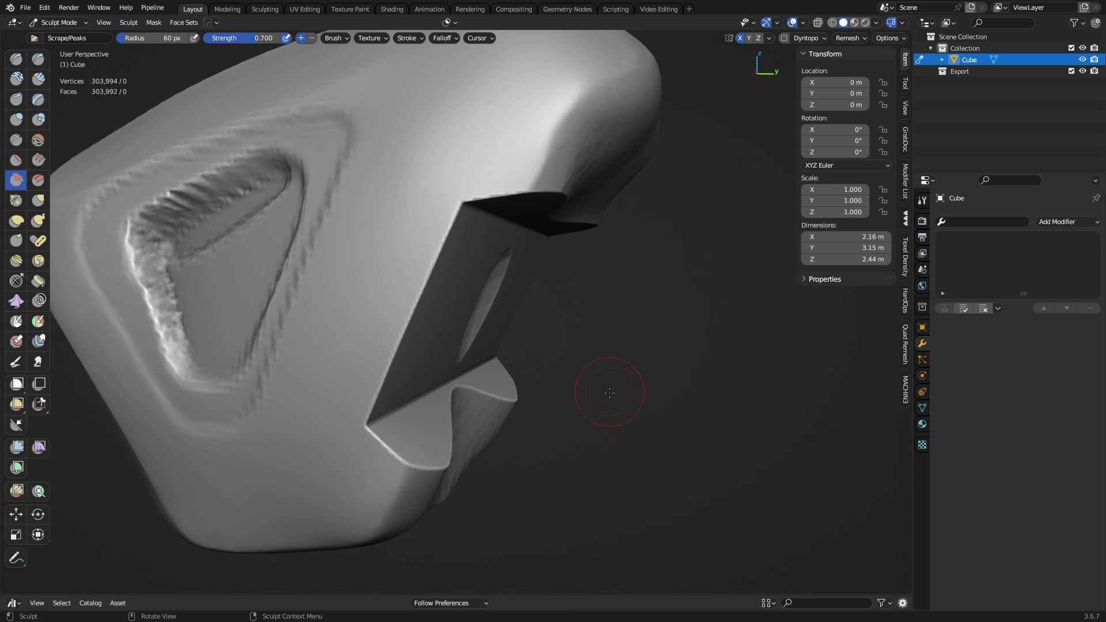
# - Reduce the voxel size and remesh the form again for finer notch edges
pyautogui.moveTo(605, 390)
pyautogui.mouseDown(button='middle')
pyautogui.moveTo(486, 363)
pyautogui.moveTo(494, 382)
pyautogui.moveTo(519, 377)
pyautogui.mouseUp(button='middle')
pyautogui.press('r')
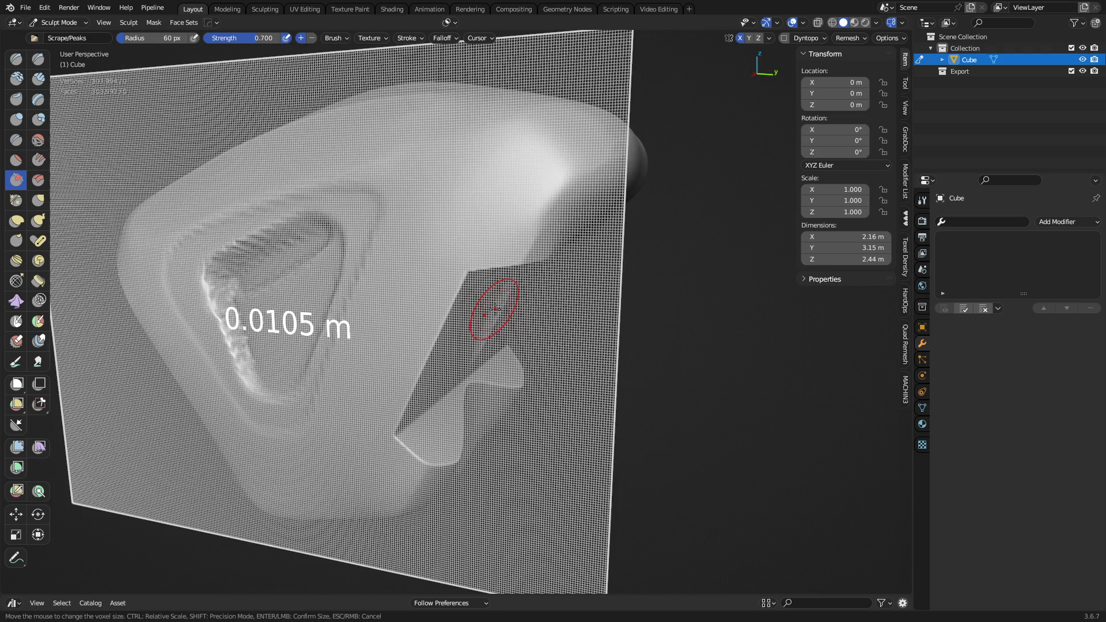
pyautogui.click(449, 304)
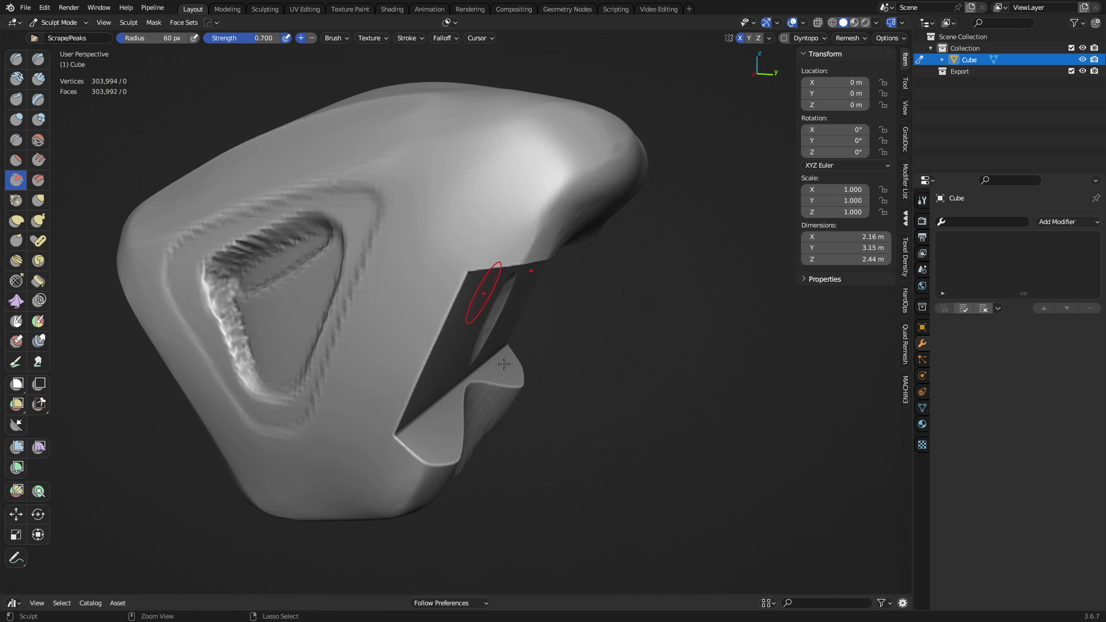
pyautogui.hotkey('ctrl', 'r')
# - In Object Mode, add a 2 m cube and move it along Y to about 2.1 m, behind the form
pyautogui.moveTo(488, 355)
pyautogui.mouseDown(button='middle')
pyautogui.moveTo(407, 346)
pyautogui.moveTo(524, 321)
pyautogui.mouseUp(button='middle')
pyautogui.hotkey('ctrl', 'Tab')
pyautogui.click(545, 354)
pyautogui.moveTo(614, 381); pyautogui.dragTo(536, 355, button='middle')
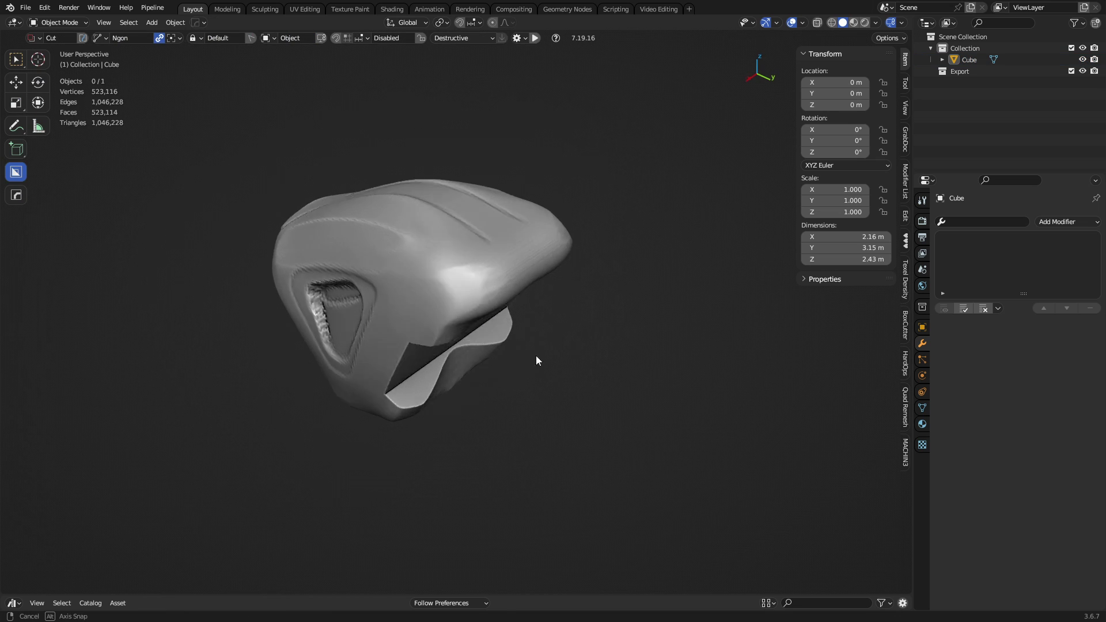
pyautogui.hotkey('shift', 'a')
pyautogui.moveTo(537, 378)
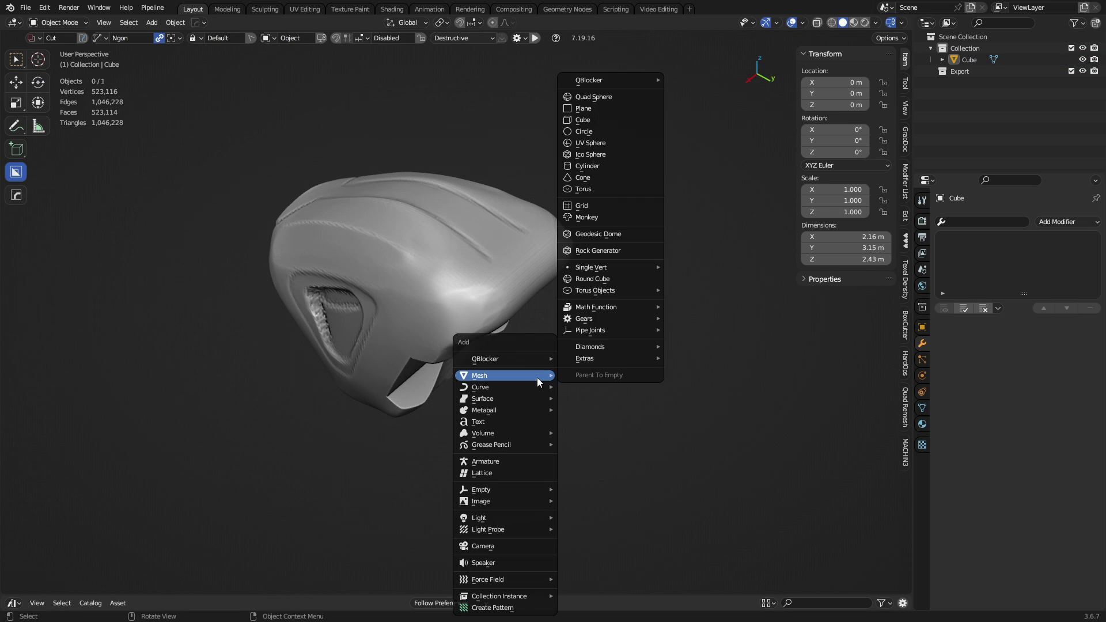
pyautogui.click(611, 121)
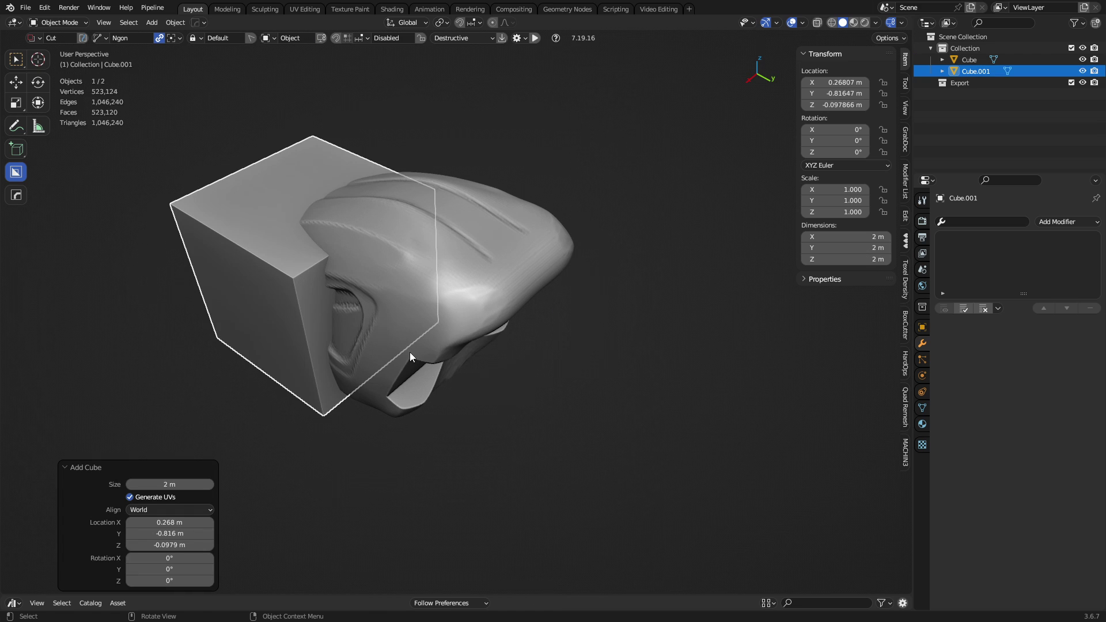
pyautogui.press('g')
pyautogui.press('y')
pyautogui.click(629, 442)
# - In Edit Mode, scale the new cube to about 0.384 along X and stretch it along Z to about 3.55 m tall
pyautogui.hotkey('ctrl', 'Tab')
pyautogui.click(685, 446)
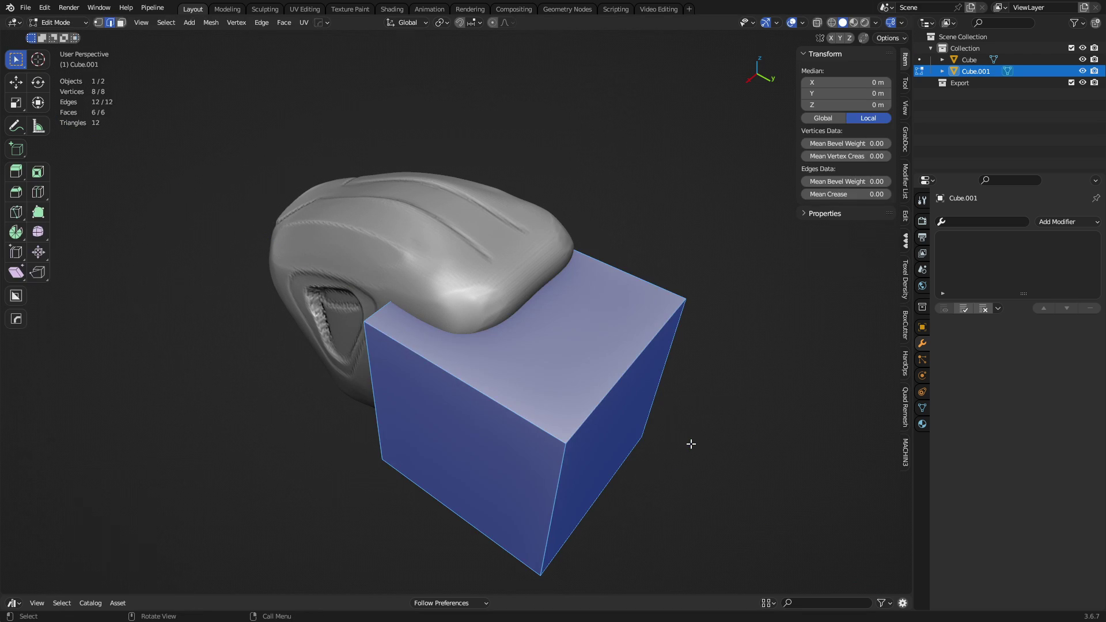
pyautogui.press('s')
pyautogui.press('x')
pyautogui.click(488, 308)
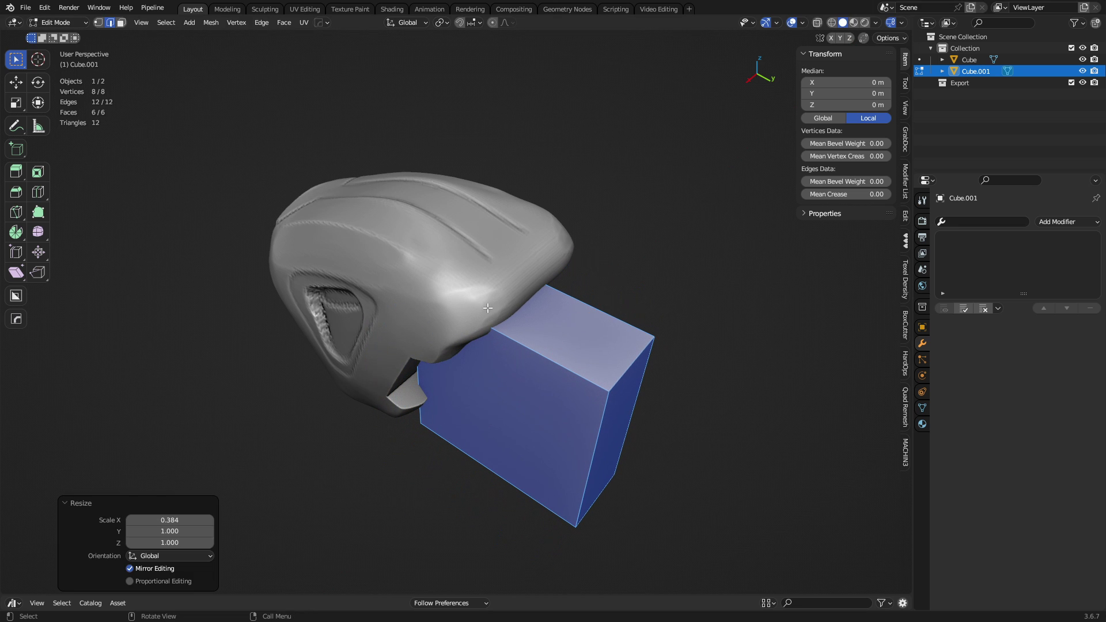
pyautogui.press('s')
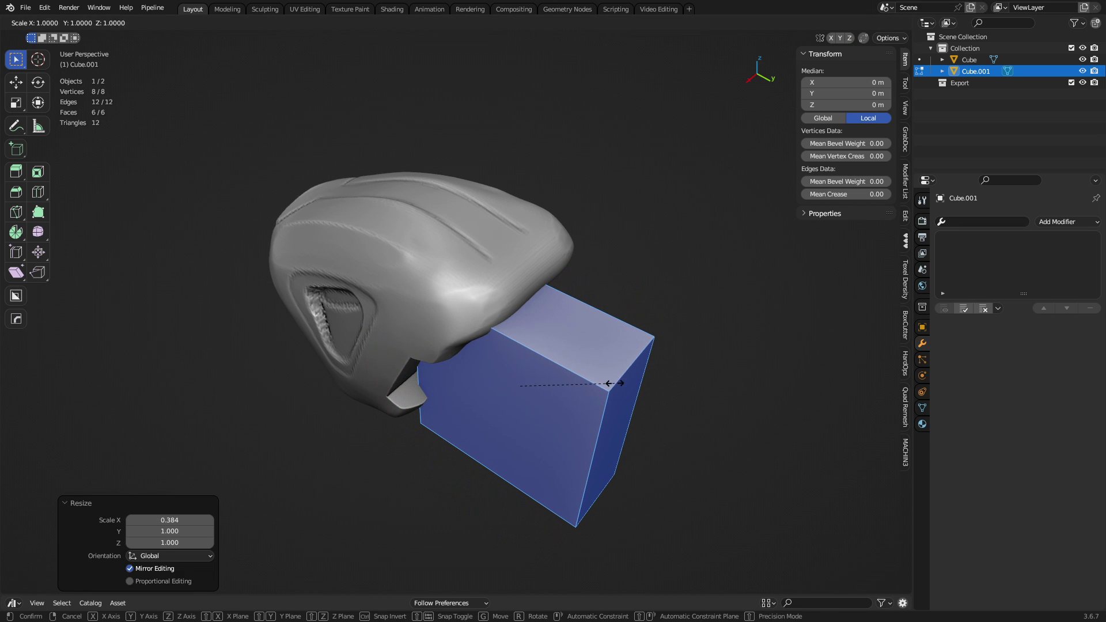
pyautogui.press('z')
pyautogui.click(681, 412)
# - Back in Object Mode, clear the block's location to the world origin and move it along Y to about 2.52 m
pyautogui.hotkey('ctrl', 'Tab')
pyautogui.click(602, 416)
pyautogui.moveTo(601, 416); pyautogui.dragTo(468, 393, button='middle')
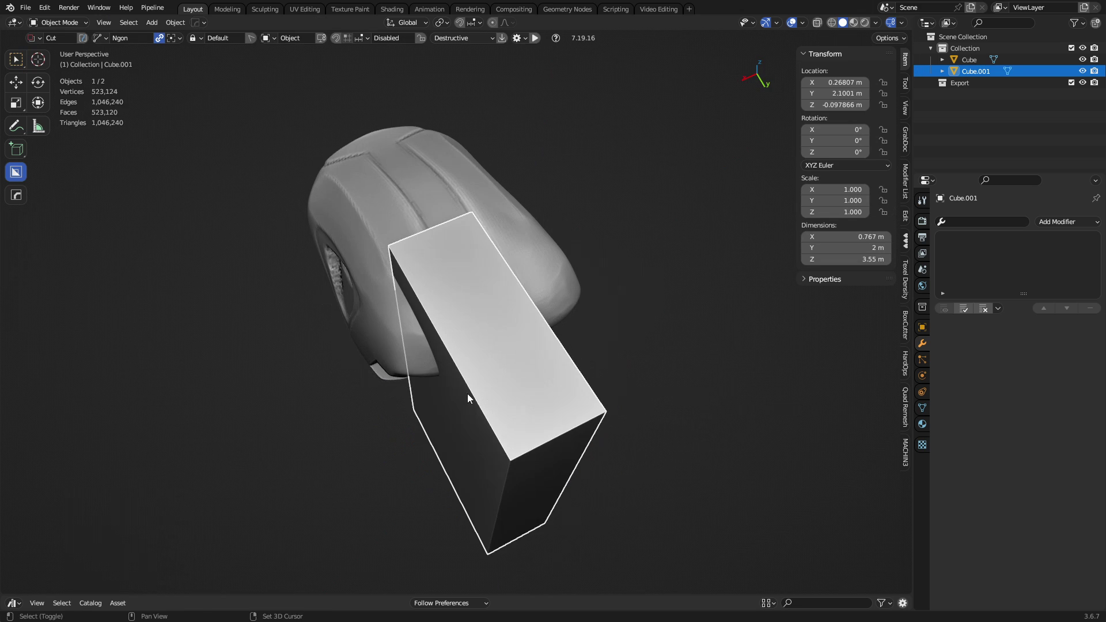
pyautogui.keyDown('shift'); pyautogui.click(341, 184); pyautogui.keyUp('shift')
pyautogui.hotkey('alt', 'a')
pyautogui.click(426, 227)
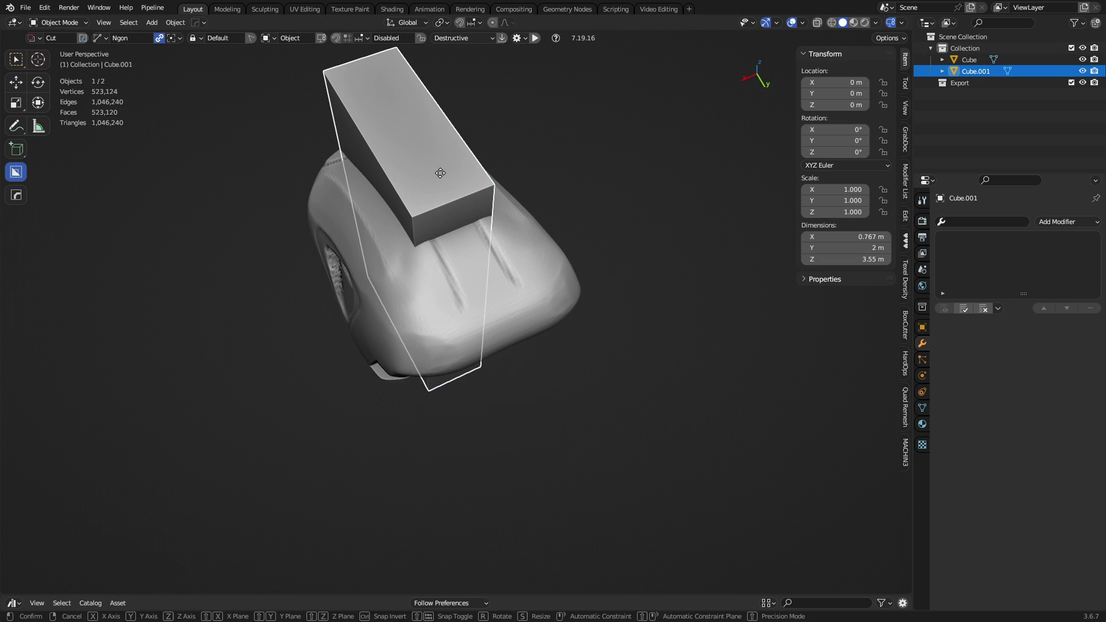
pyautogui.press('g')
pyautogui.press('y')
pyautogui.click(469, 363)
# - In Edit Mode, widen the block's outer end face along X to about 2.26 m to form a wedge
pyautogui.moveTo(470, 363); pyautogui.dragTo(506, 386, button='middle')
pyautogui.press('Tab')
pyautogui.click(539, 212)
pyautogui.press('s')
pyautogui.press('x')
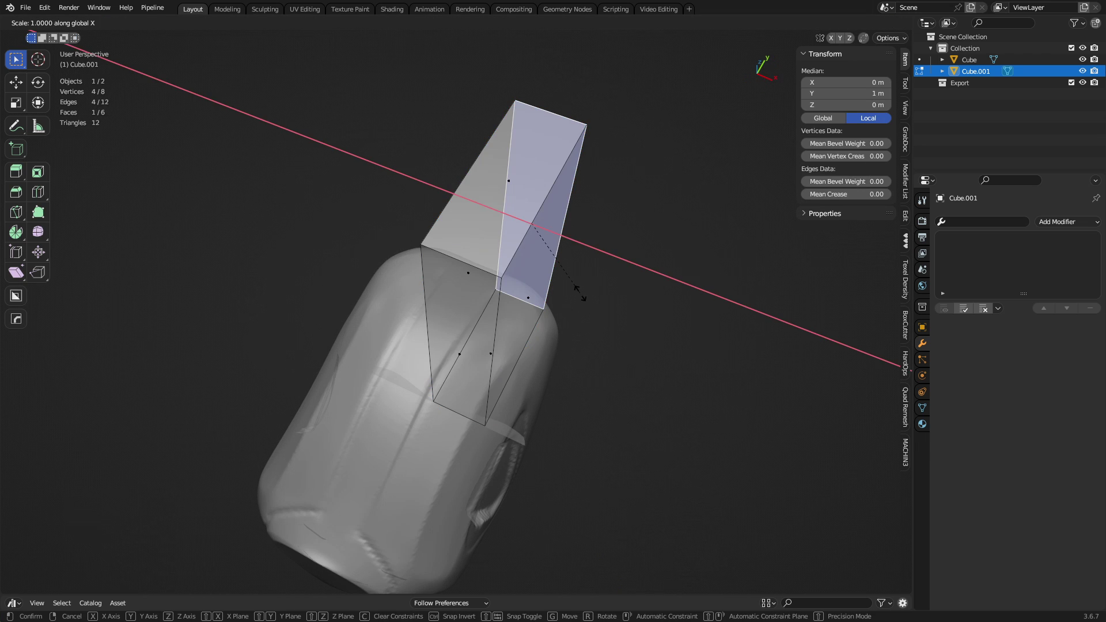
pyautogui.click(723, 383)
# - Turn off X-ray and bevel the two vertical edges at the wedge's narrow end about 0.287 m wide with 10 segments
pyautogui.hotkey('alt', 'z')
pyautogui.press('2')
pyautogui.click(499, 295)
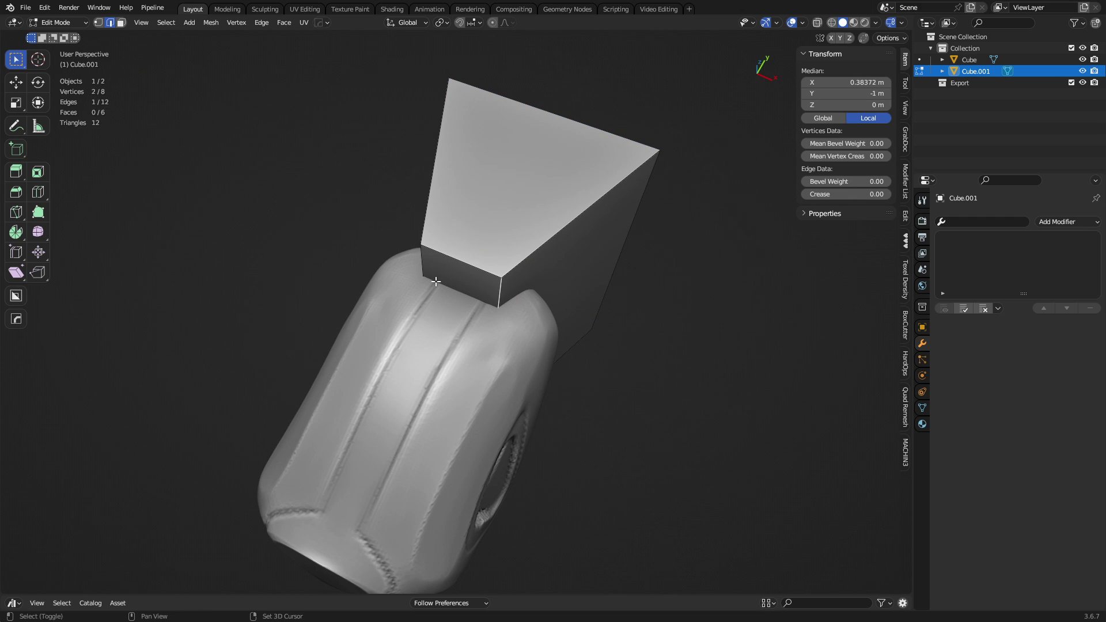
pyautogui.keyDown('shift'); pyautogui.click(426, 270); pyautogui.keyUp('shift')
pyautogui.hotkey('ctrl', 'b')
pyautogui.scroll(4, 590, 384)
pyautogui.click(583, 383)
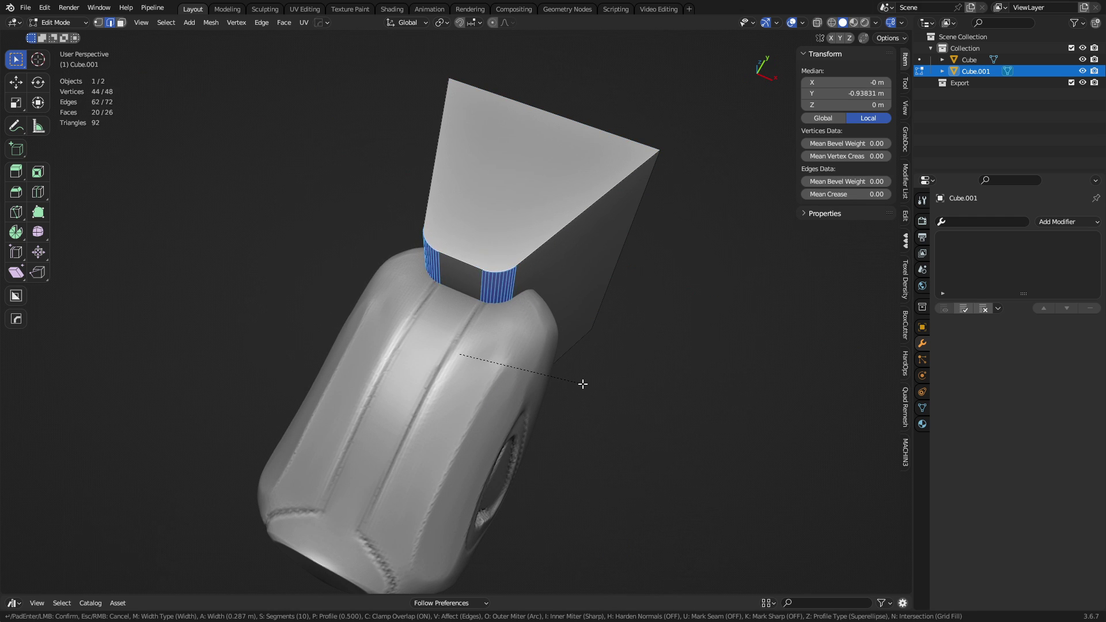
# - Subtract the wedge from the sculpted form with Bool Tool's Auto Boolean Difference
pyautogui.press('Tab')
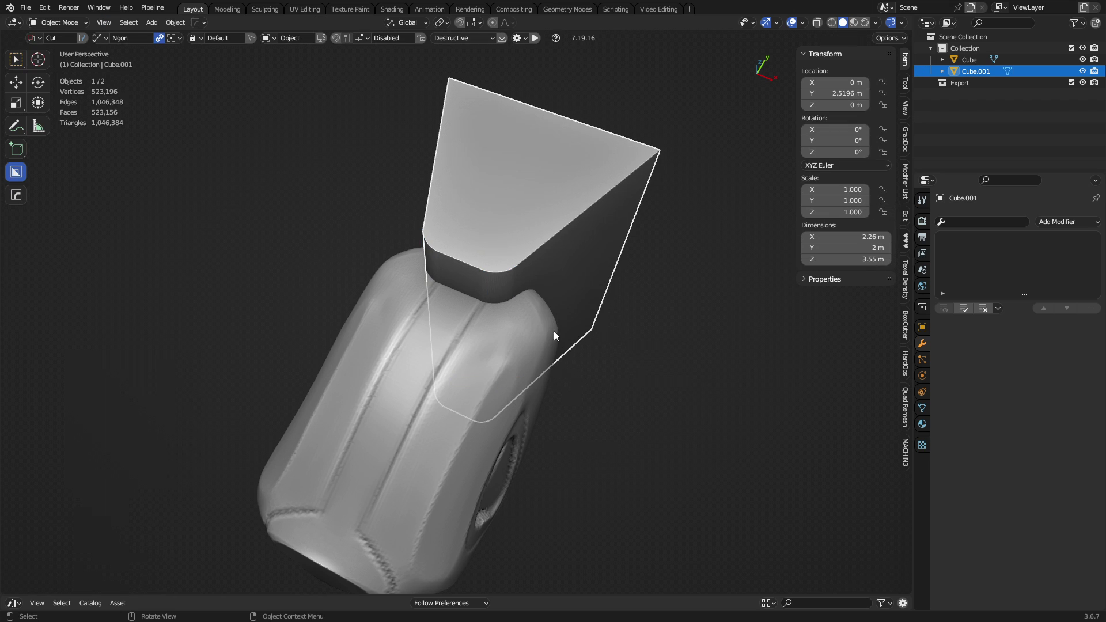
pyautogui.keyDown('shift'); pyautogui.click(506, 350); pyautogui.keyUp('shift')
pyautogui.hotkey('ctrl', 'shift', 'b')
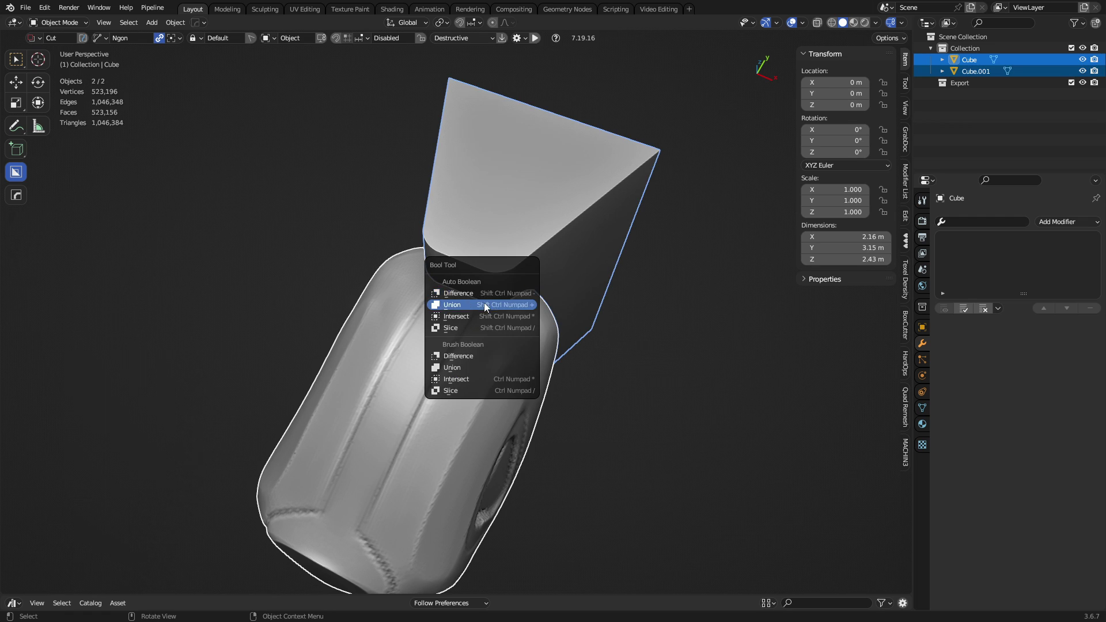
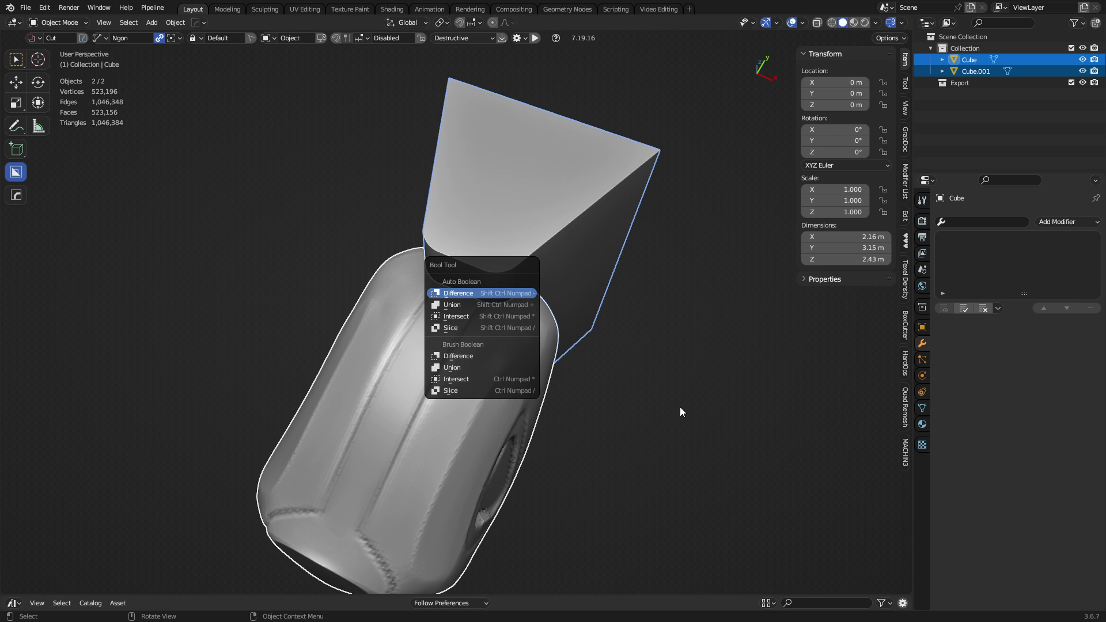
pyautogui.press('Return')
# - Switch to Sculpt Mode, voxel remesh the freshly cut form, and return to Object Mode
pyautogui.moveTo(675, 403); pyautogui.dragTo(445, 351, button='middle')
pyautogui.scroll(2, 447, 345)
pyautogui.hotkey('ctrl', 'Tab')
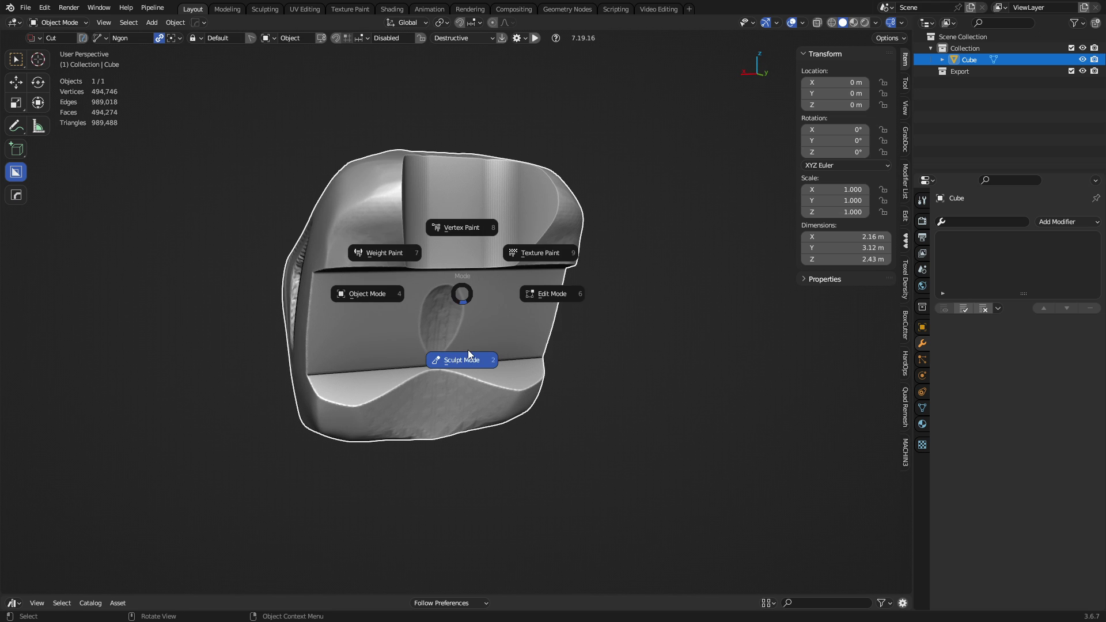
pyautogui.click(468, 350)
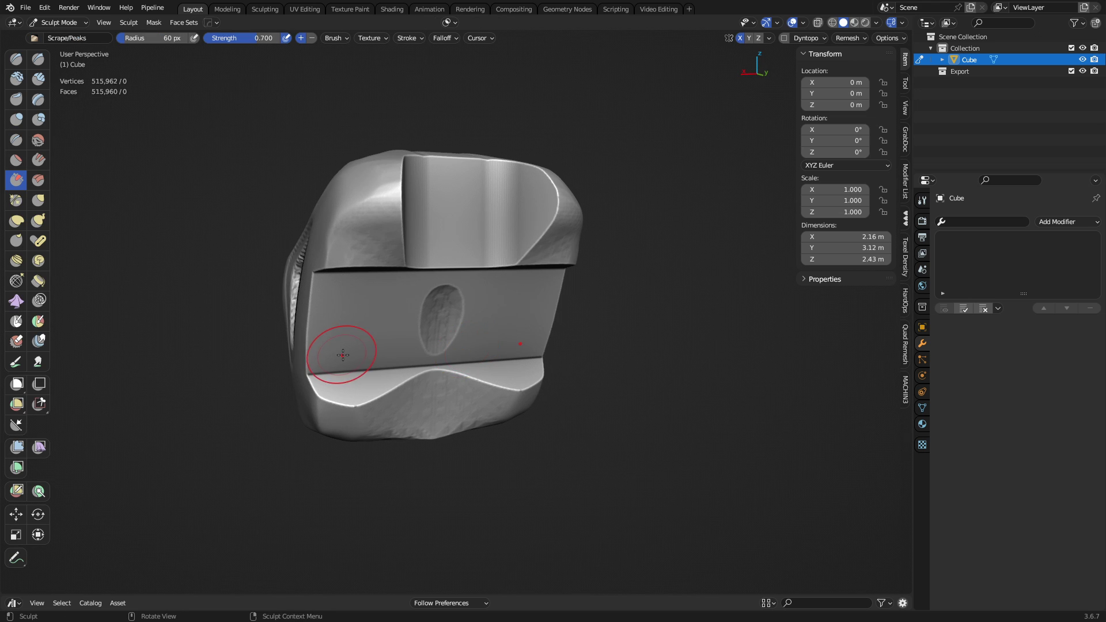
pyautogui.moveTo(407, 314)
pyautogui.mouseDown(button='middle')
pyautogui.moveTo(503, 319)
pyautogui.moveTo(469, 346)
pyautogui.moveTo(499, 317)
pyautogui.moveTo(442, 331)
pyautogui.mouseUp(button='middle')
pyautogui.keyDown('shift'); pyautogui.moveTo(617, 316); pyautogui.dragTo(463, 334, button='middle'); pyautogui.keyUp('shift')
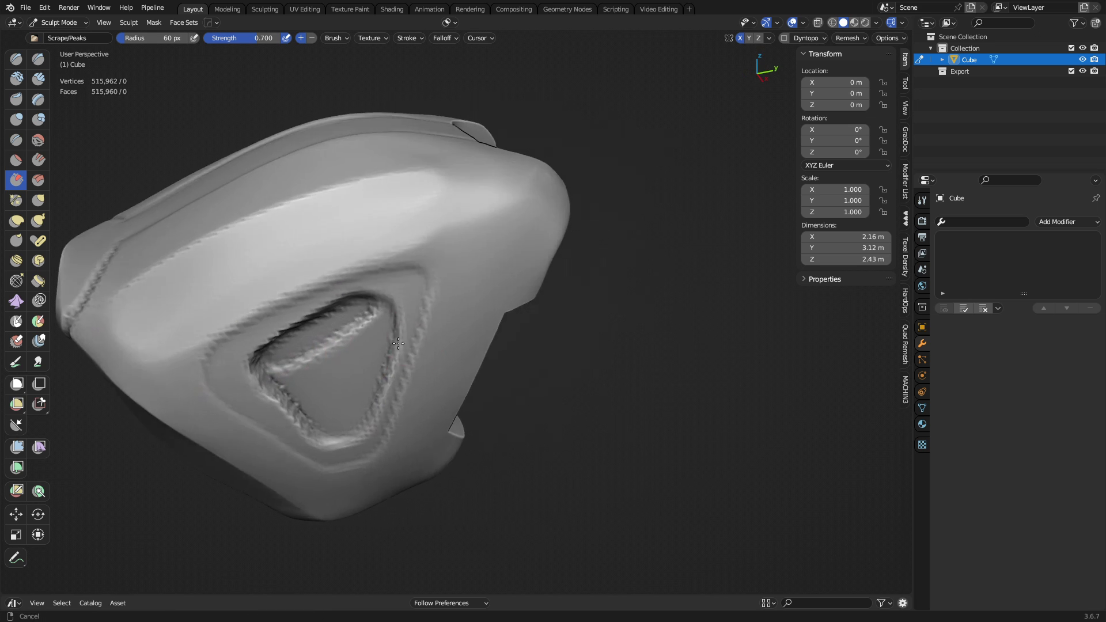
pyautogui.hotkey('ctrl', 'Tab')
pyautogui.click(361, 337)
pyautogui.moveTo(556, 347); pyautogui.dragTo(548, 344)
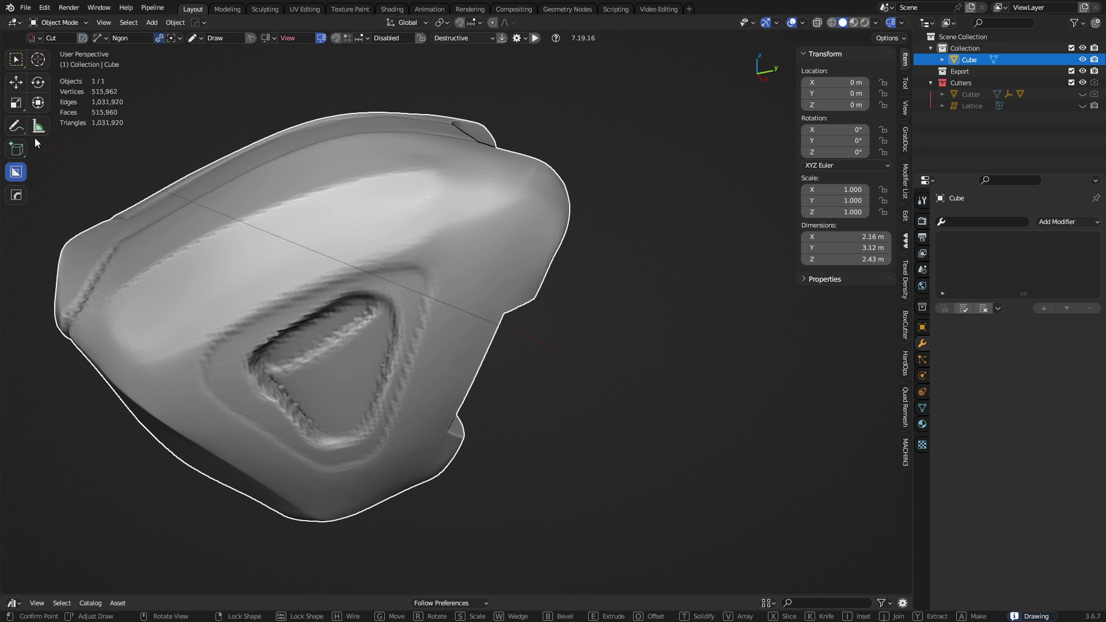
pyautogui.rightClick(129, 168)
pyautogui.rightClick(138, 214)
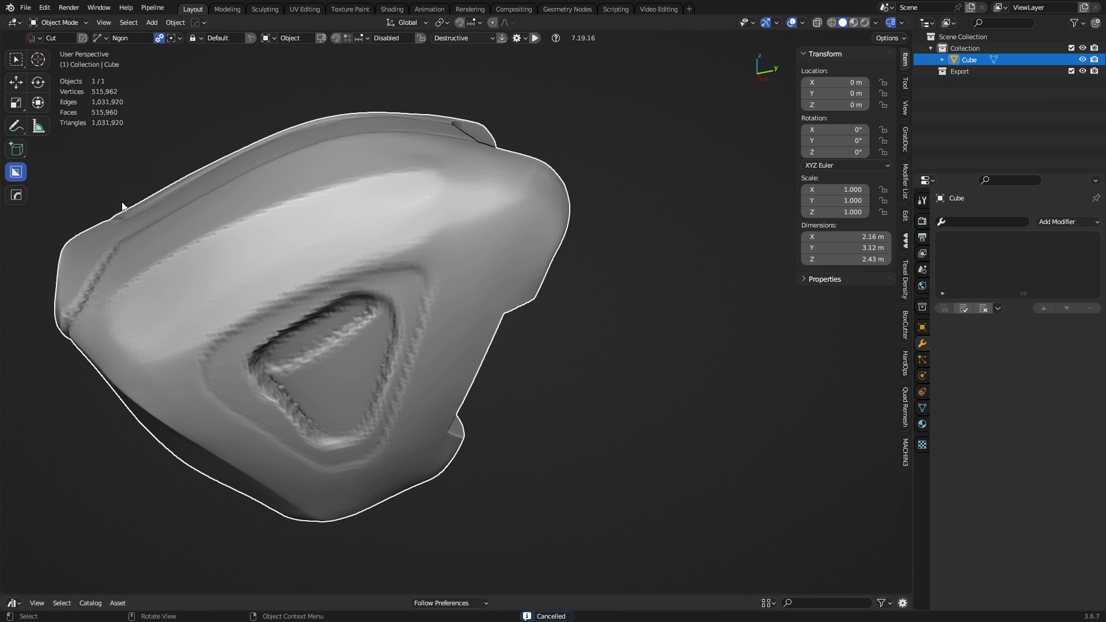
# - Swap the BoxCutter tool for box selection and deselect the sculpted form
pyautogui.click(17, 60)
pyautogui.click(567, 360)
pyautogui.moveTo(616, 277)
pyautogui.mouseDown(button='middle')
pyautogui.moveTo(517, 303)
pyautogui.moveTo(482, 338)
pyautogui.moveTo(438, 298)
pyautogui.moveTo(418, 409)
pyautogui.moveTo(494, 301)
pyautogui.moveTo(526, 317)
pyautogui.moveTo(477, 324)
pyautogui.moveTo(475, 305)
pyautogui.mouseUp(button='middle')
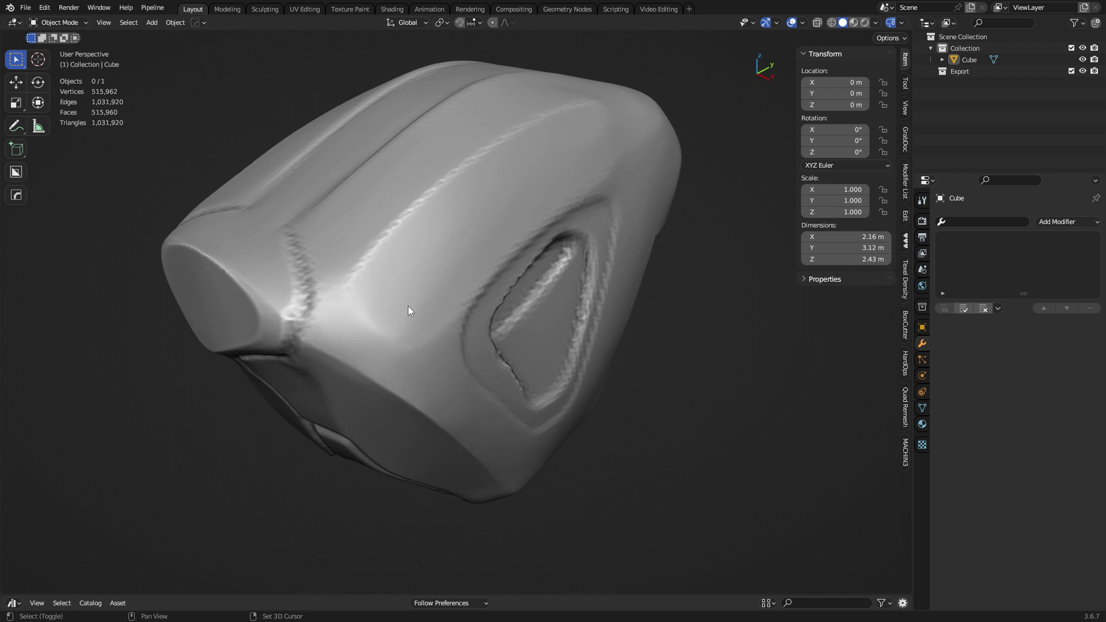
pyautogui.keyDown('shift'); pyautogui.moveTo(408, 306); pyautogui.dragTo(423, 314, button='middle'); pyautogui.keyUp('shift')
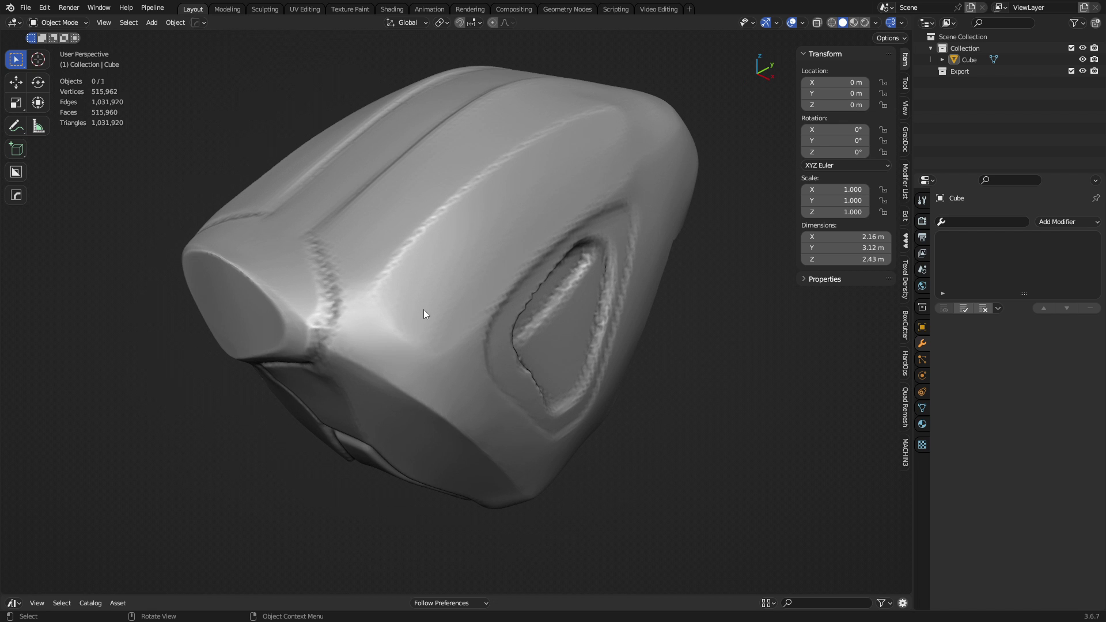
pyautogui.moveTo(403, 323)
pyautogui.mouseDown(button='middle')
pyautogui.moveTo(422, 328)
pyautogui.moveTo(479, 304)
pyautogui.mouseUp(button='middle')
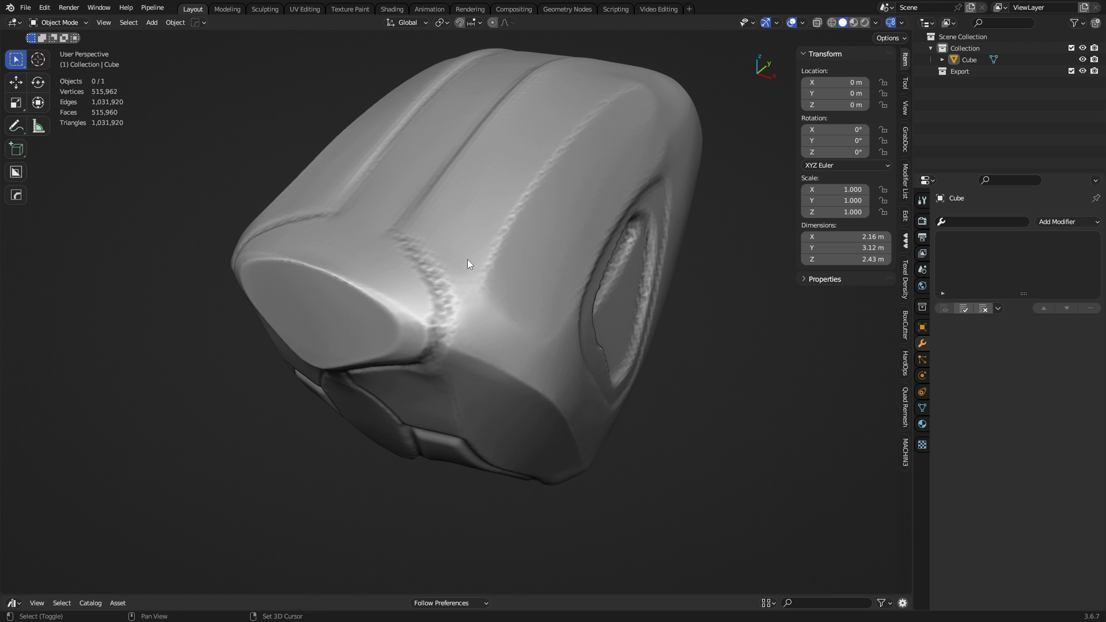
pyautogui.hotkey('shift', 'a')
pyautogui.moveTo(468, 259)
pyautogui.click(524, 282)
pyautogui.scroll(-3, 529, 291)
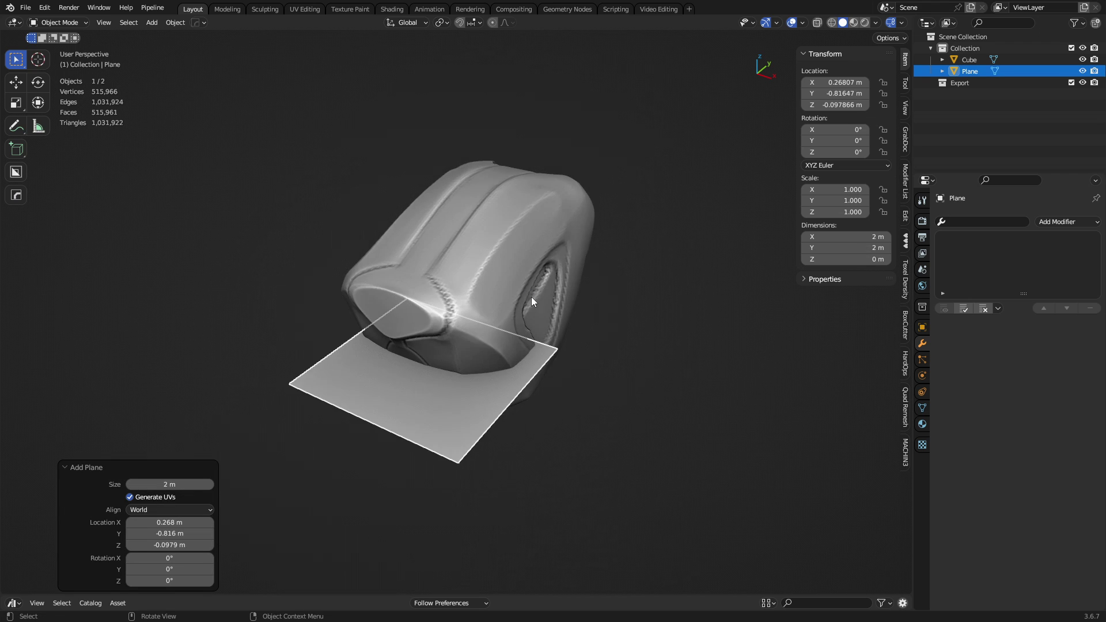
pyautogui.moveTo(531, 296); pyautogui.dragTo(605, 418, button='middle')
pyautogui.press('Delete')
# - Reset the 3D cursor to the world origin and add a 2 m plane there
pyautogui.hotkey('shift', 's')
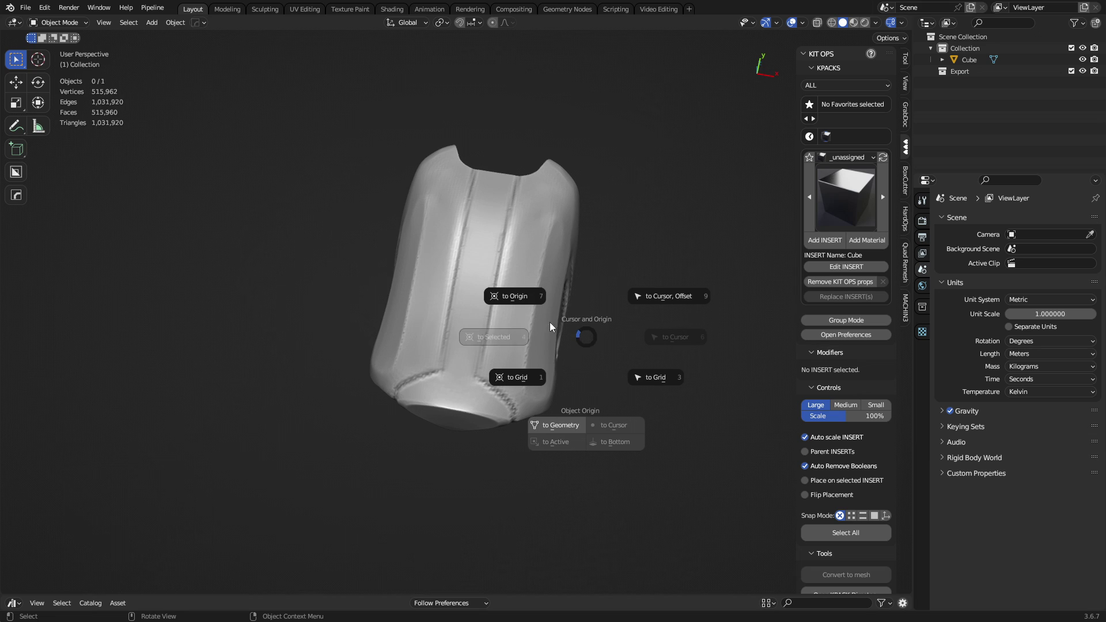
pyautogui.click(535, 302)
pyautogui.hotkey('shift', 'a')
pyautogui.moveTo(535, 302)
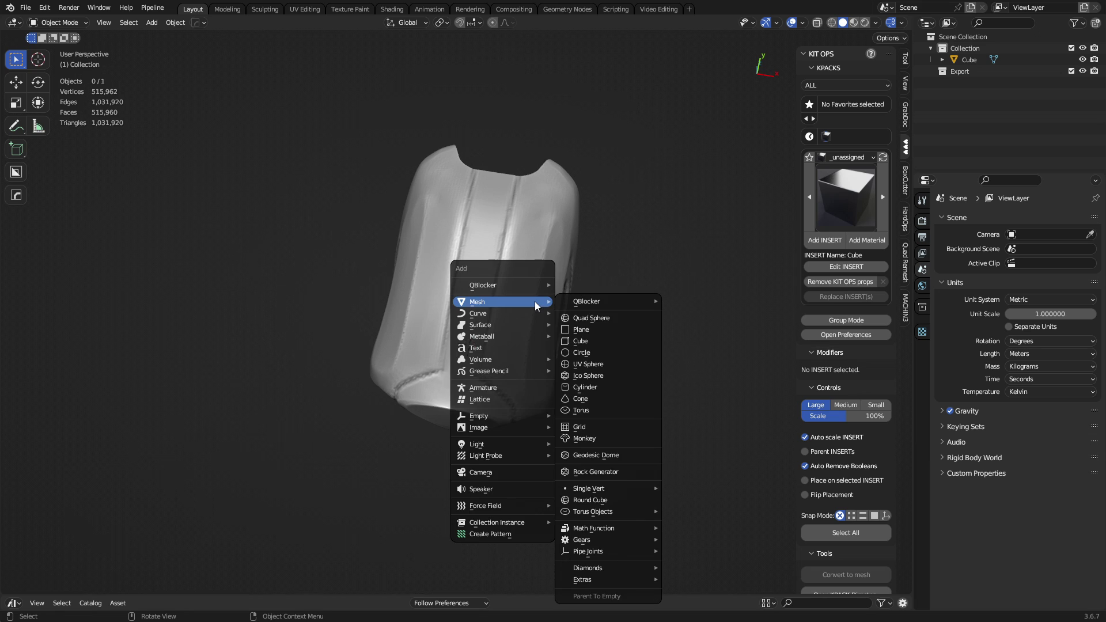
pyautogui.click(599, 331)
pyautogui.moveTo(572, 393); pyautogui.dragTo(471, 316, button='middle')
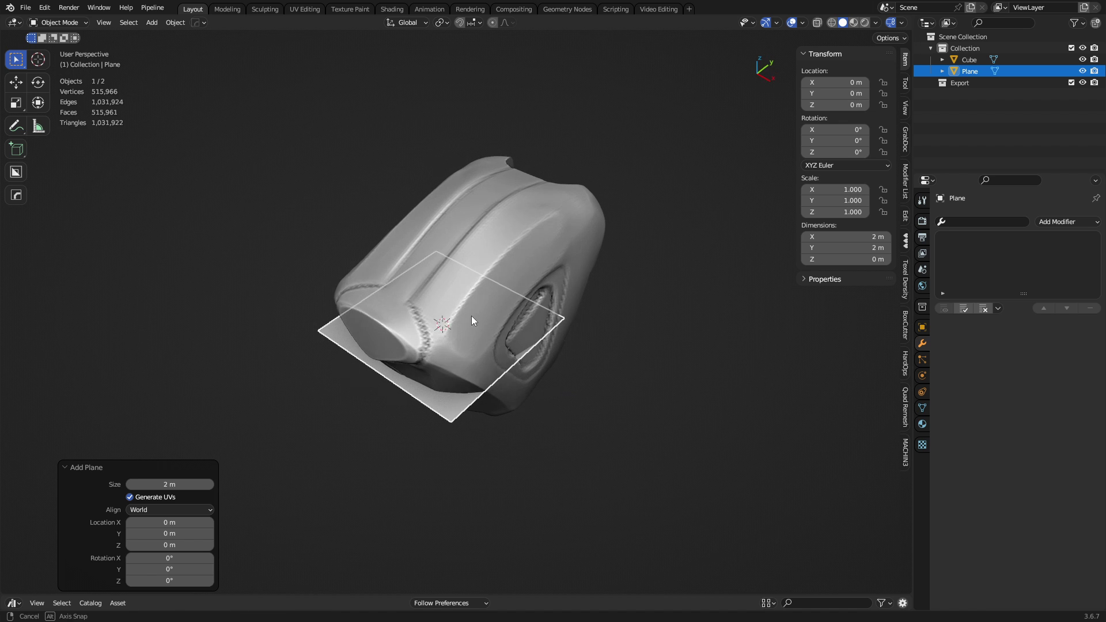
# - In Edit Mode, enable Face Project snapping with Median and Project Individual Elements, and turn on the Retopology overlay
pyautogui.press('Tab')
pyautogui.click(552, 318)
pyautogui.click(459, 23)
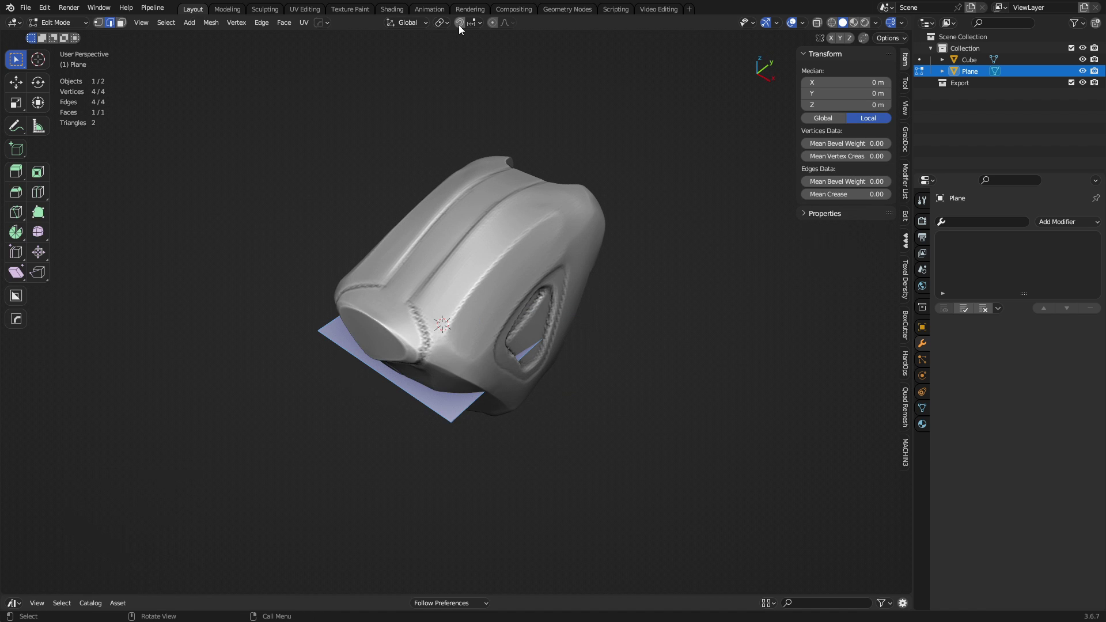
pyautogui.click(481, 23)
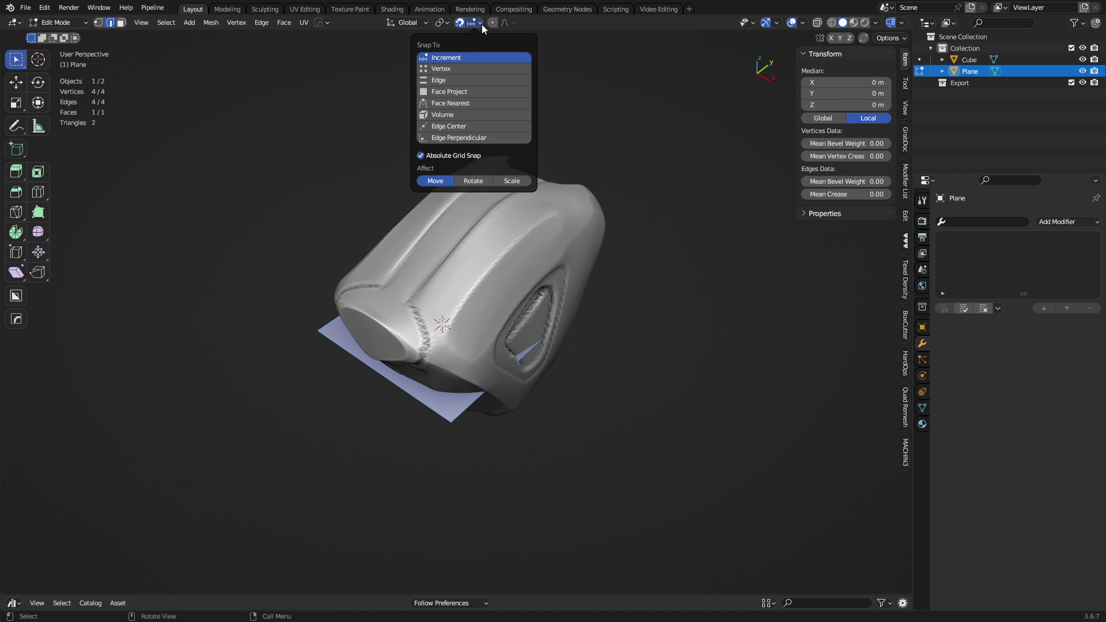
pyautogui.click(461, 92)
pyautogui.click(486, 169)
pyautogui.click(459, 253)
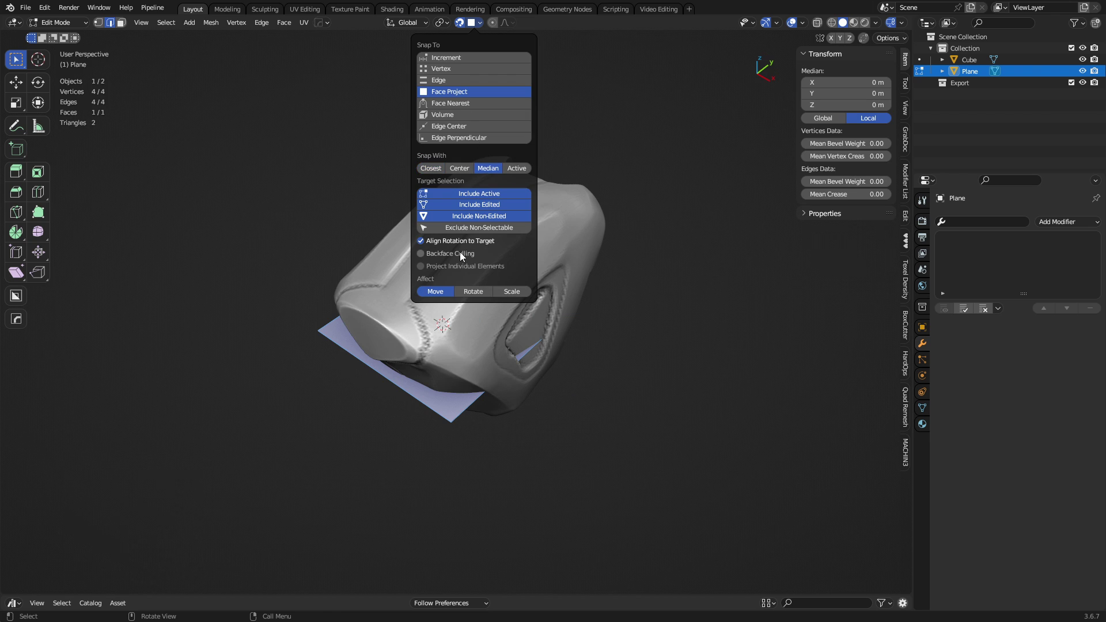
pyautogui.click(458, 265)
pyautogui.click(452, 242)
pyautogui.scroll(2, 514, 344)
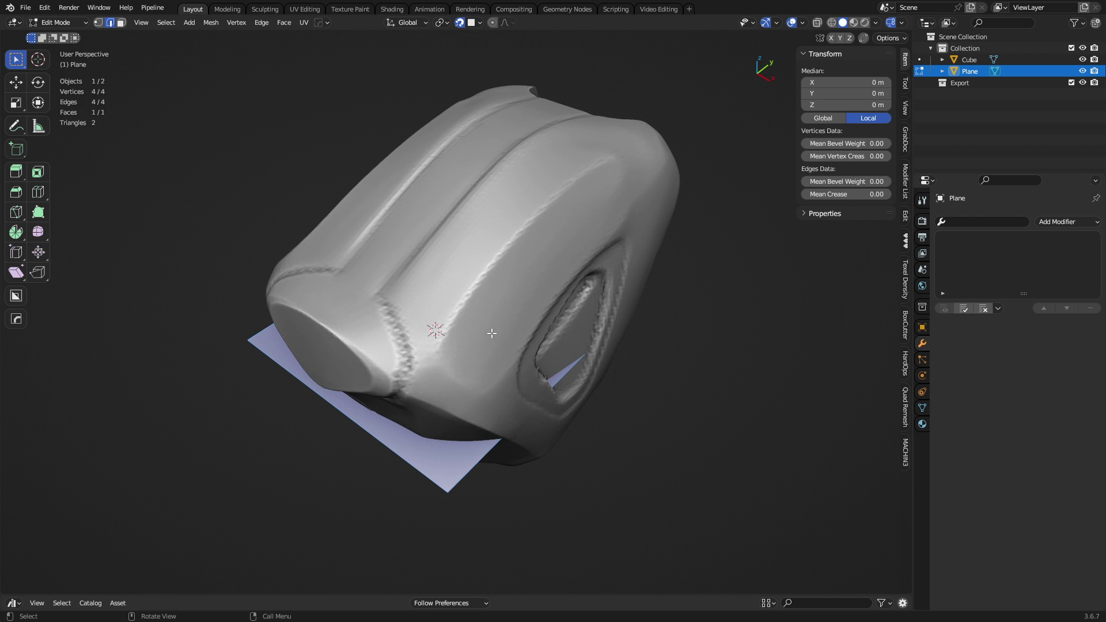
pyautogui.click(803, 23)
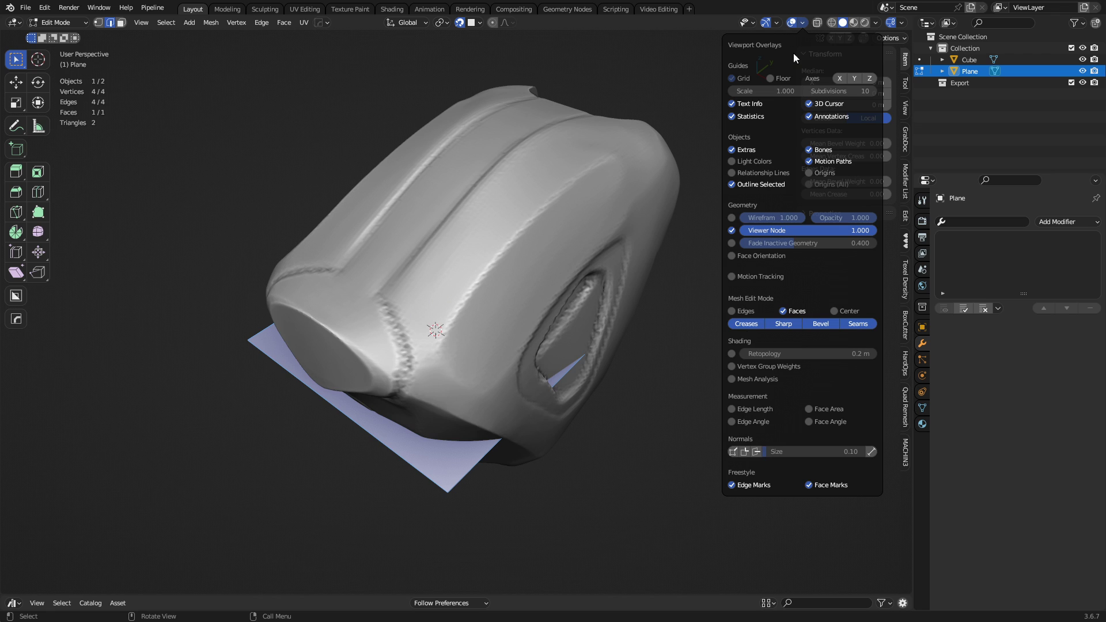
pyautogui.click(732, 354)
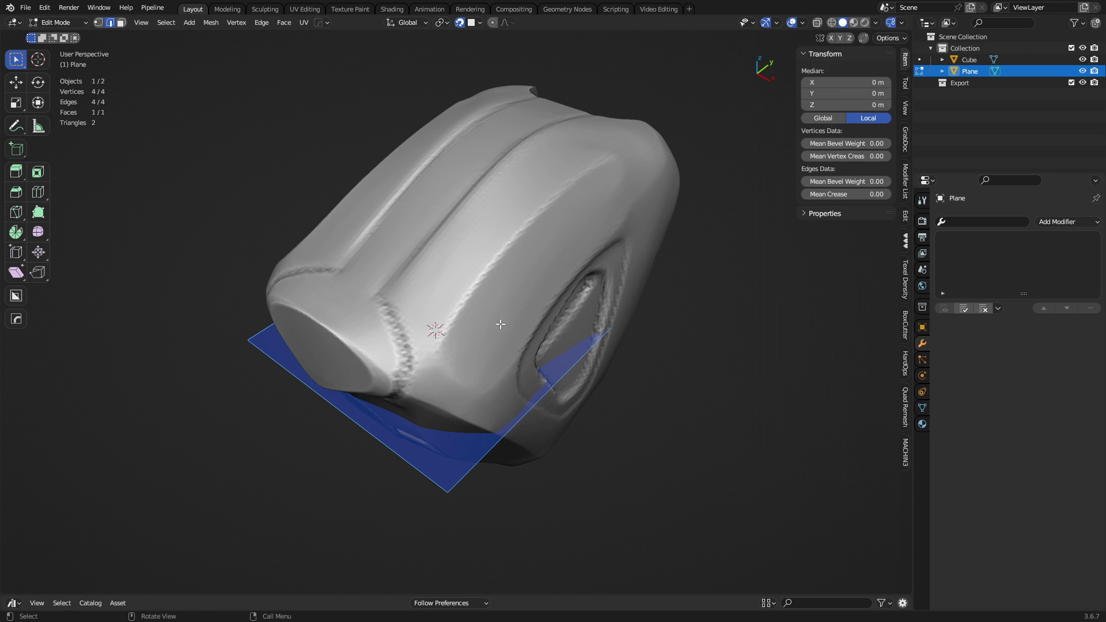
# - Scale the plane to about 0.43 and snap it onto the form's upper surface beside the groove
pyautogui.hotkey('alt', 'z')
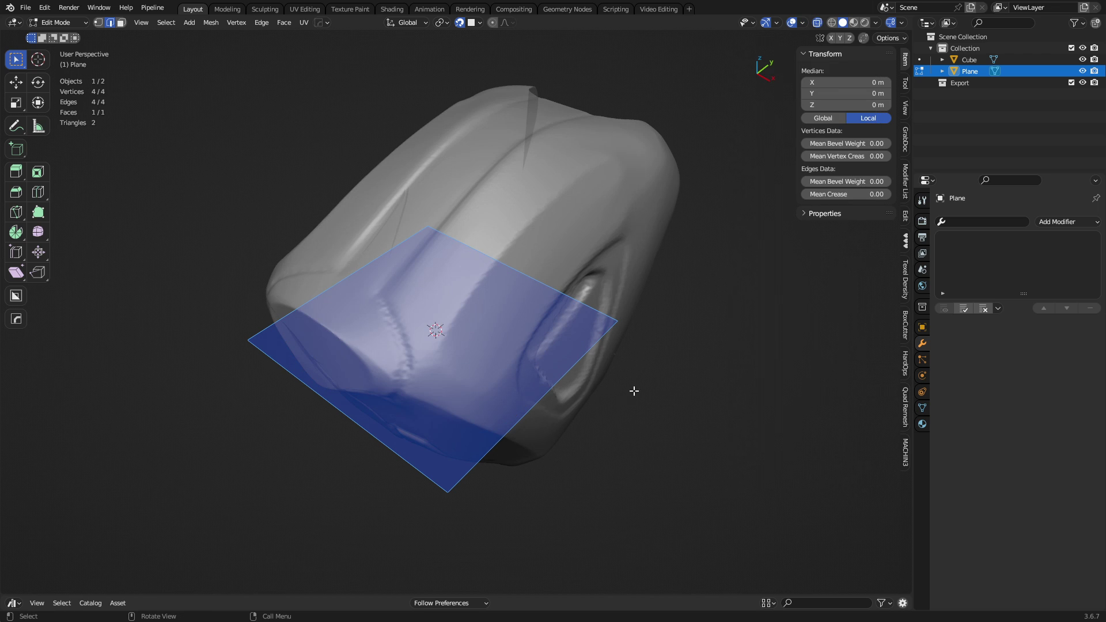
pyautogui.press('s')
pyautogui.click(527, 351)
pyautogui.hotkey('alt', 'z')
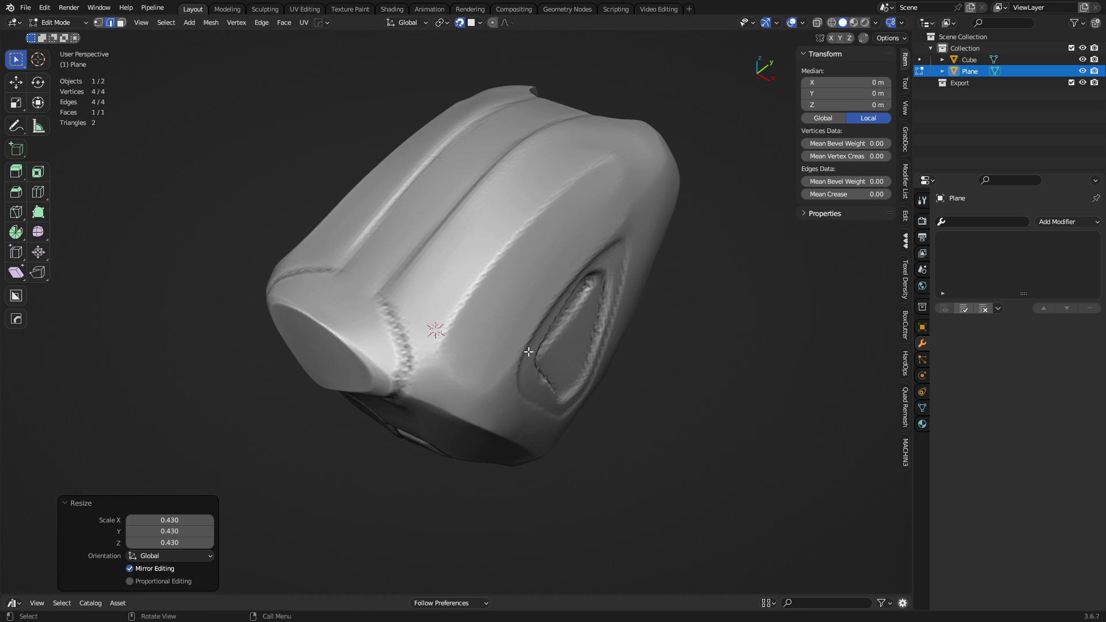
pyautogui.press('g')
pyautogui.click(526, 348)
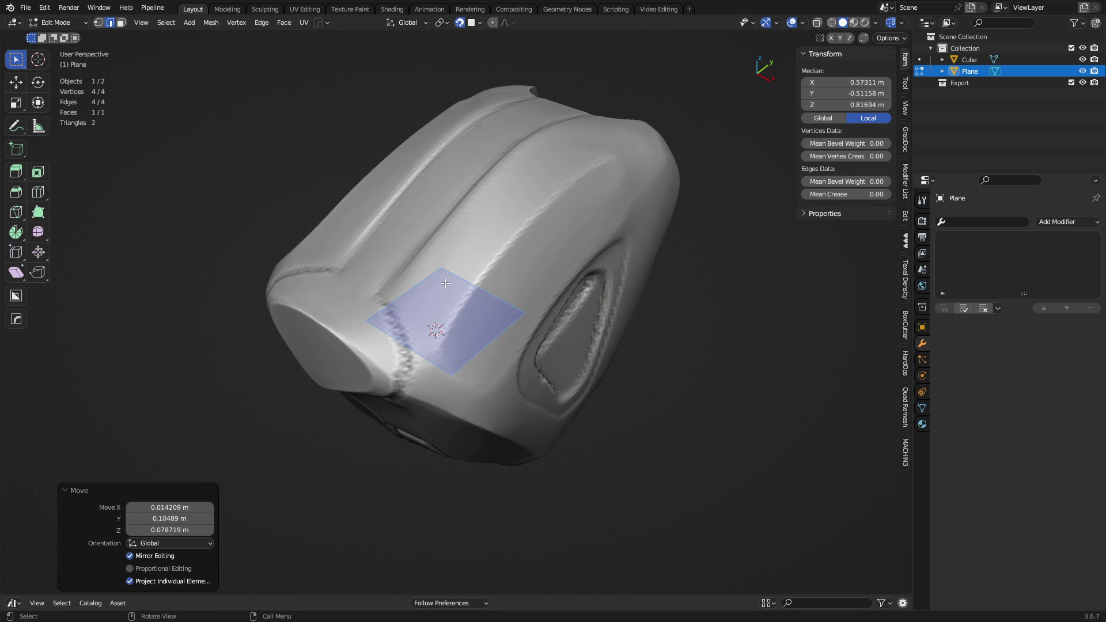
# - Move the plane's two inner corner vertices onto the inner side of the upper groove, near its front end
pyautogui.keyDown('shift'); pyautogui.moveTo(445, 283); pyautogui.dragTo(458, 311, button='middle'); pyautogui.keyUp('shift')
pyautogui.scroll(-2, 458, 311)
pyautogui.scroll(5, 458, 312)
pyautogui.moveTo(448, 416); pyautogui.dragTo(628, 305, button='middle')
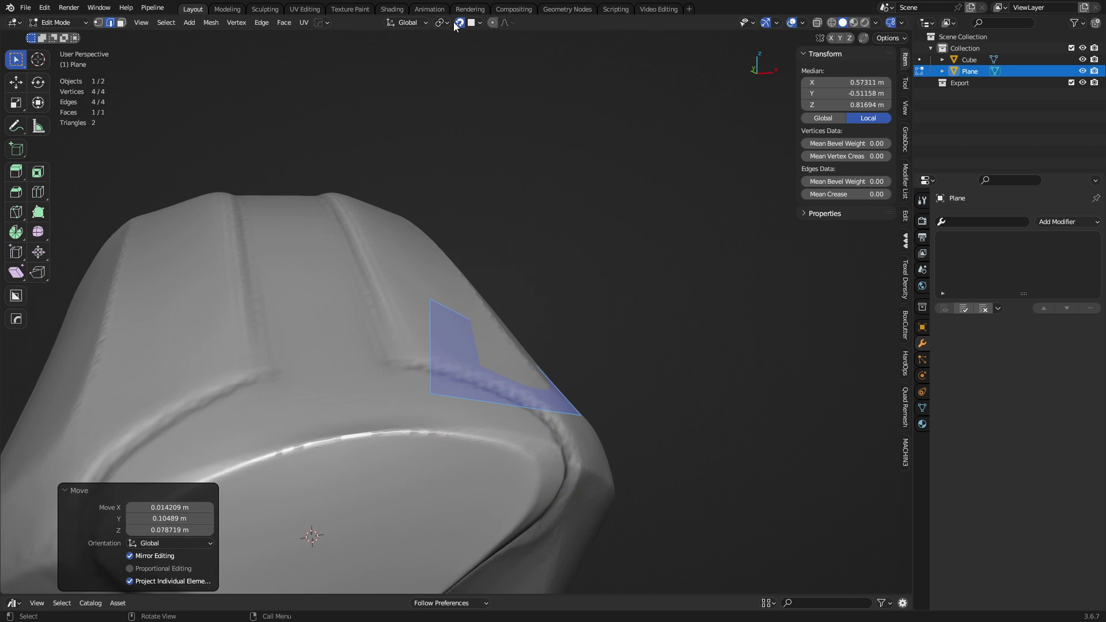
pyautogui.press('1')
pyautogui.moveTo(474, 350); pyautogui.dragTo(389, 411, button='middle')
pyautogui.click(369, 416)
pyautogui.press('g')
pyautogui.click(354, 375)
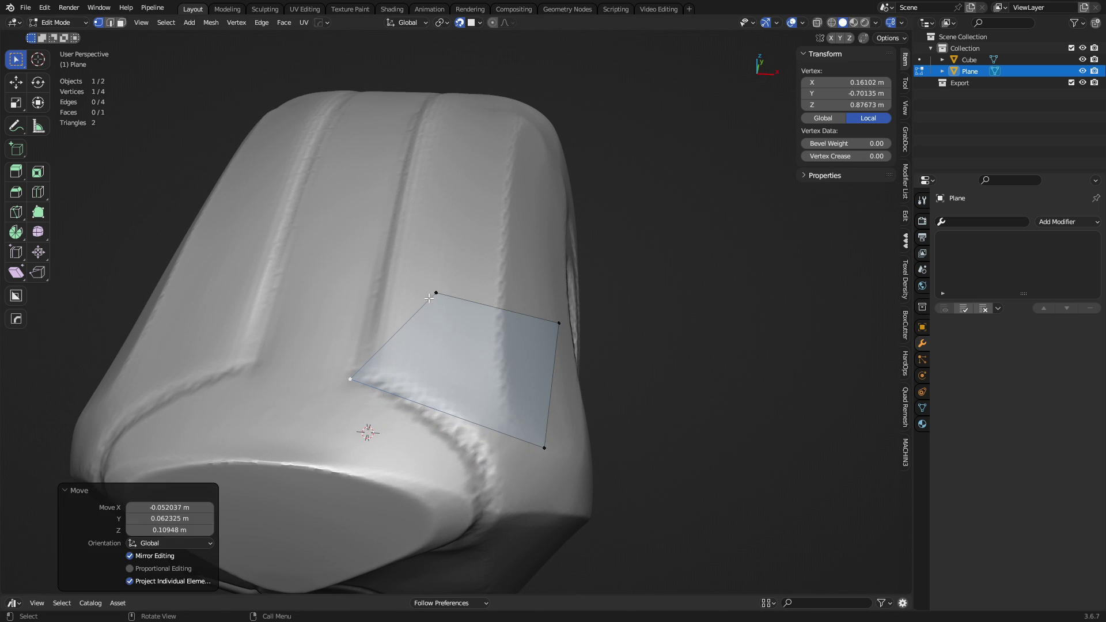
pyautogui.click(431, 296)
pyautogui.press('g')
pyautogui.click(369, 284)
# - Move the plane's two outer corner vertices inward so the face becomes a narrow quad spanning the groove
pyautogui.click(544, 448)
pyautogui.press('g')
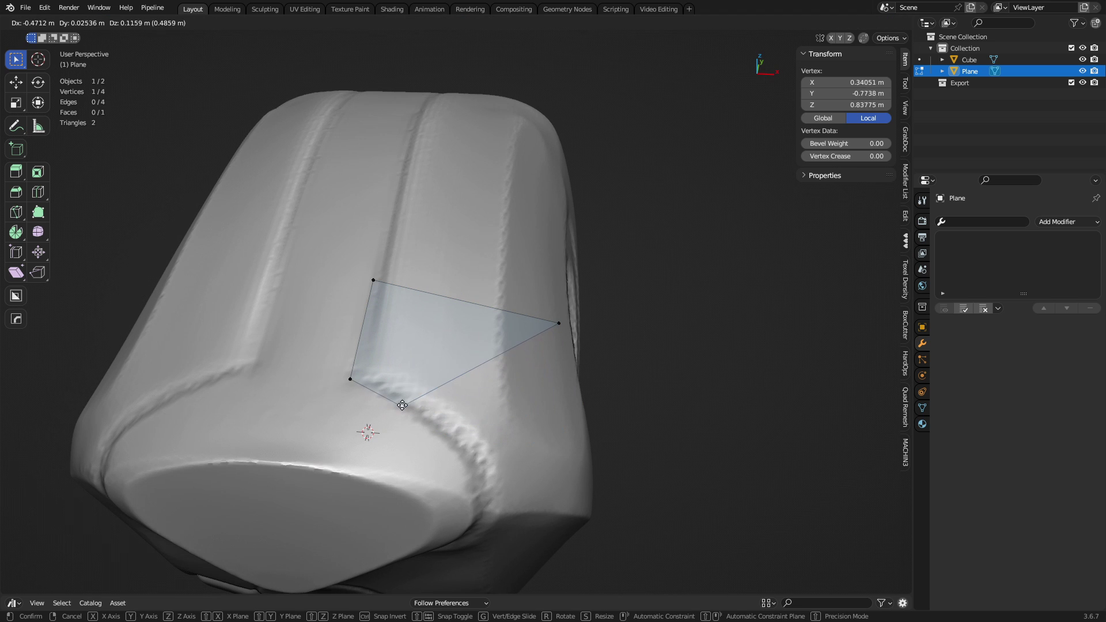
pyautogui.click(409, 400)
pyautogui.click(559, 311)
pyautogui.press('g')
pyautogui.click(433, 265)
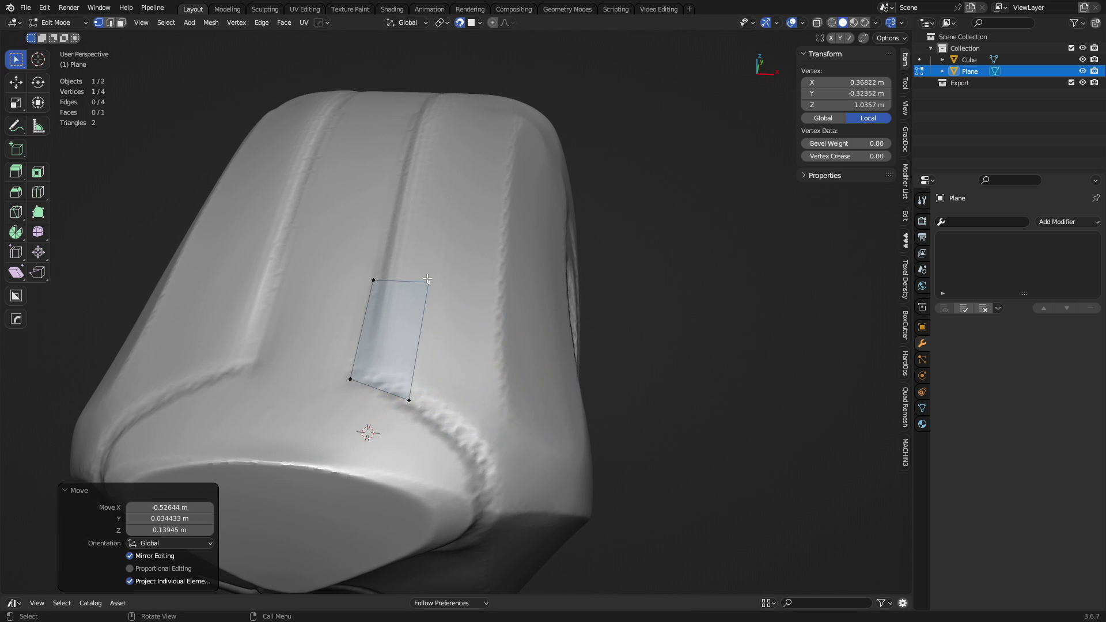
pyautogui.moveTo(434, 265); pyautogui.dragTo(438, 297, button='middle')
pyautogui.click(369, 256)
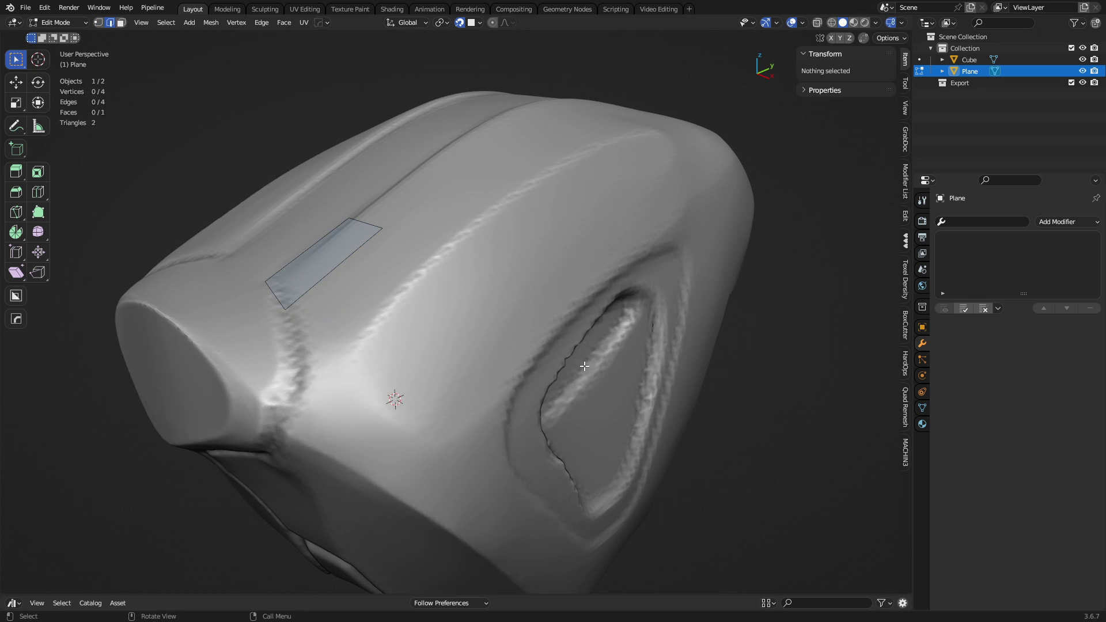
# - Try to add a loop cut across the narrow quad
pyautogui.keyDown('shift'); pyautogui.moveTo(226, 424); pyautogui.dragTo(225, 348, button='middle'); pyautogui.keyUp('shift')
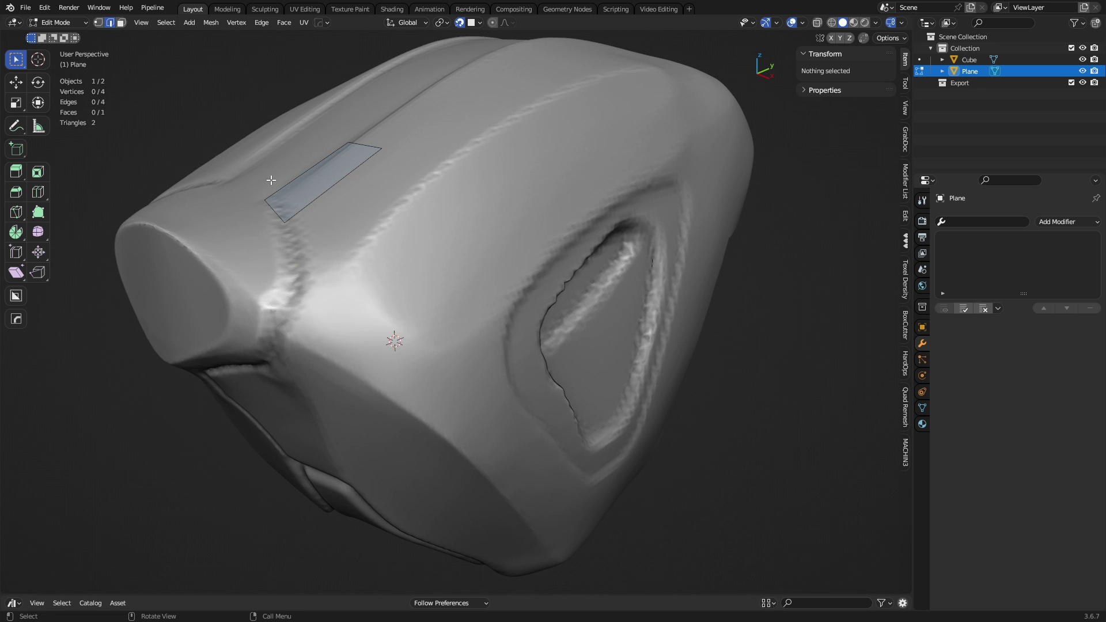
pyautogui.moveTo(401, 280); pyautogui.dragTo(343, 258, button='middle')
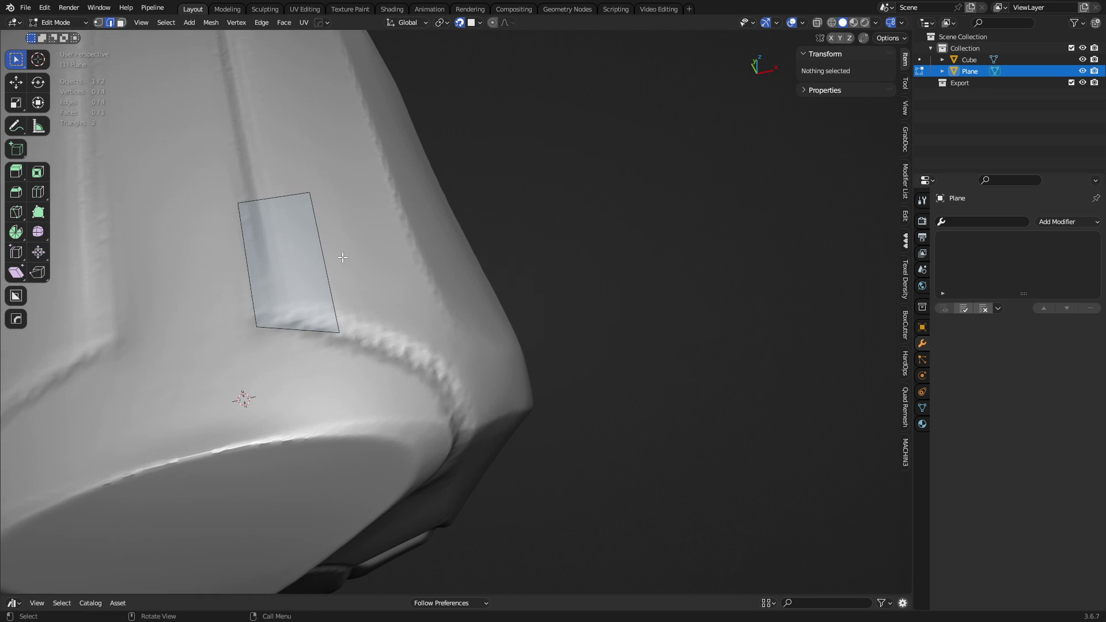
pyautogui.moveTo(438, 268); pyautogui.dragTo(382, 258, button='middle')
pyautogui.keyDown('shift'); pyautogui.moveTo(339, 224); pyautogui.dragTo(398, 308, button='middle'); pyautogui.keyUp('shift')
pyautogui.click(339, 285)
pyautogui.hotkey('ctrl', 'r')
pyautogui.click(345, 362)
pyautogui.rightClick(345, 362)
pyautogui.hotkey('ctrl', 'z')
# - Move the quad's rear edge about 0.74 m along Y over the groove and extrude it twice toward the rear cutout
pyautogui.press('g')
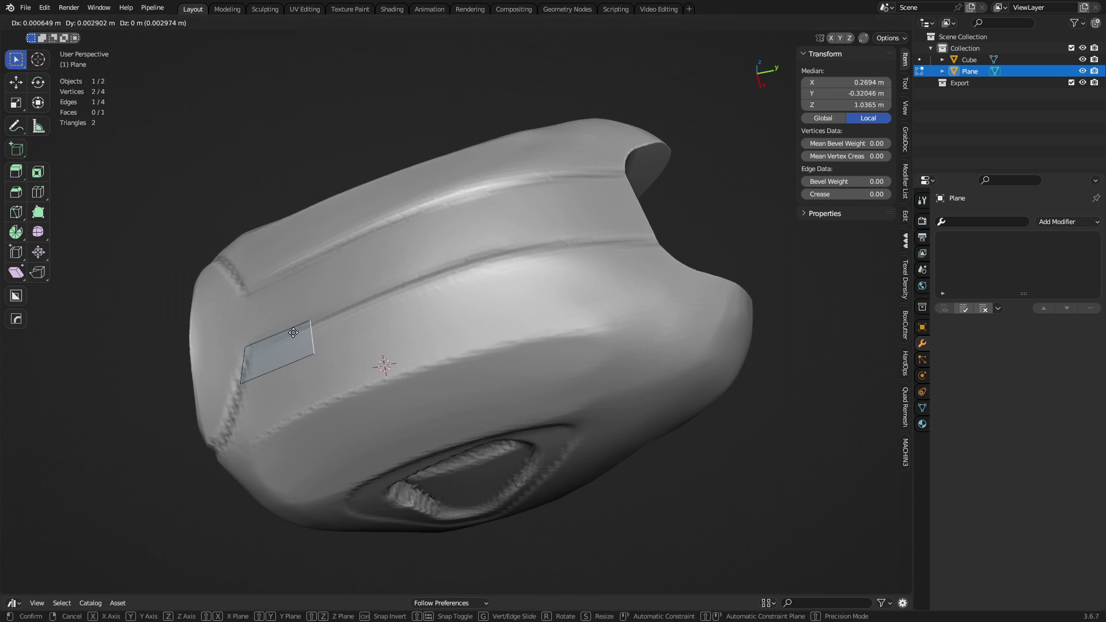
pyautogui.click(428, 278)
pyautogui.press('e')
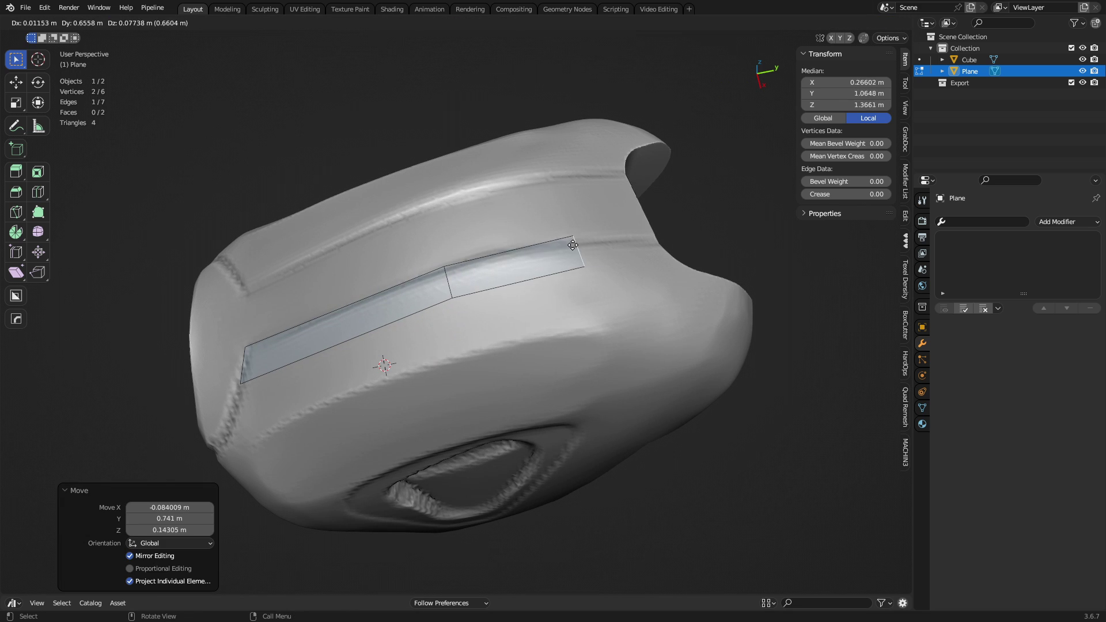
pyautogui.click(547, 250)
pyautogui.press('e')
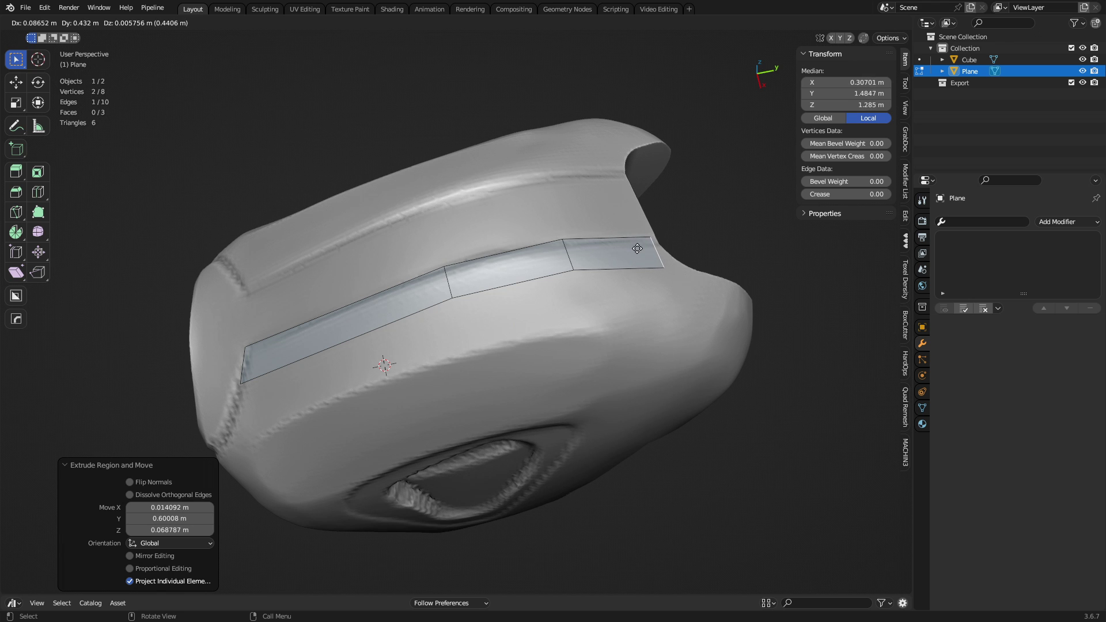
pyautogui.click(660, 253)
# - Reposition the strip's outer end vertex so it sits on the rim of the rear cutout
pyautogui.click(667, 268)
pyautogui.press('g')
pyautogui.click(673, 267)
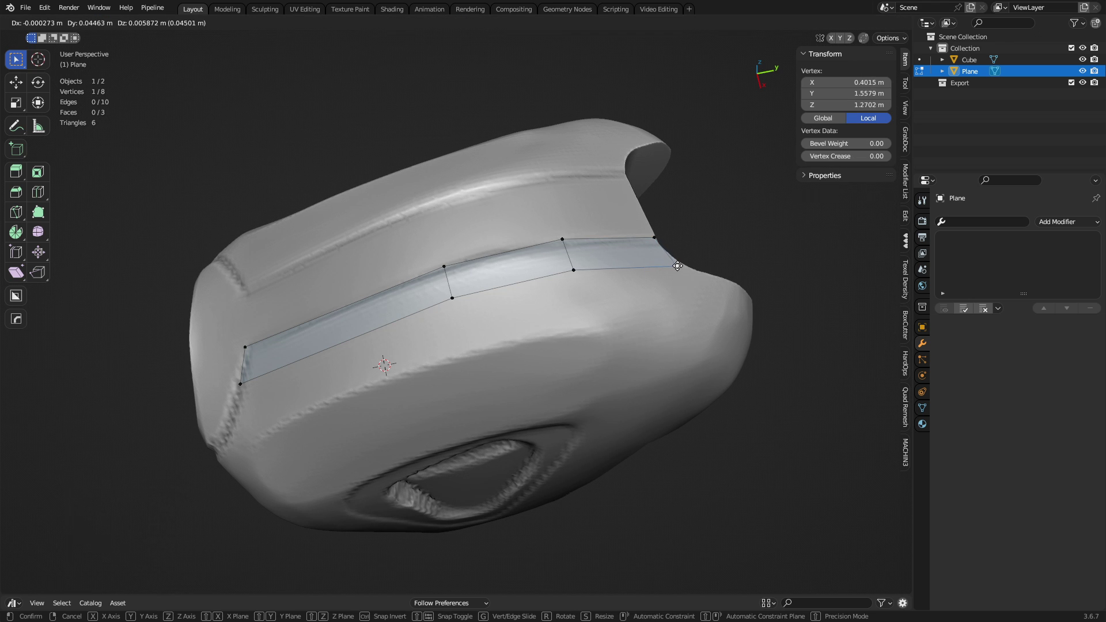
pyautogui.moveTo(673, 268); pyautogui.dragTo(496, 238, button='middle')
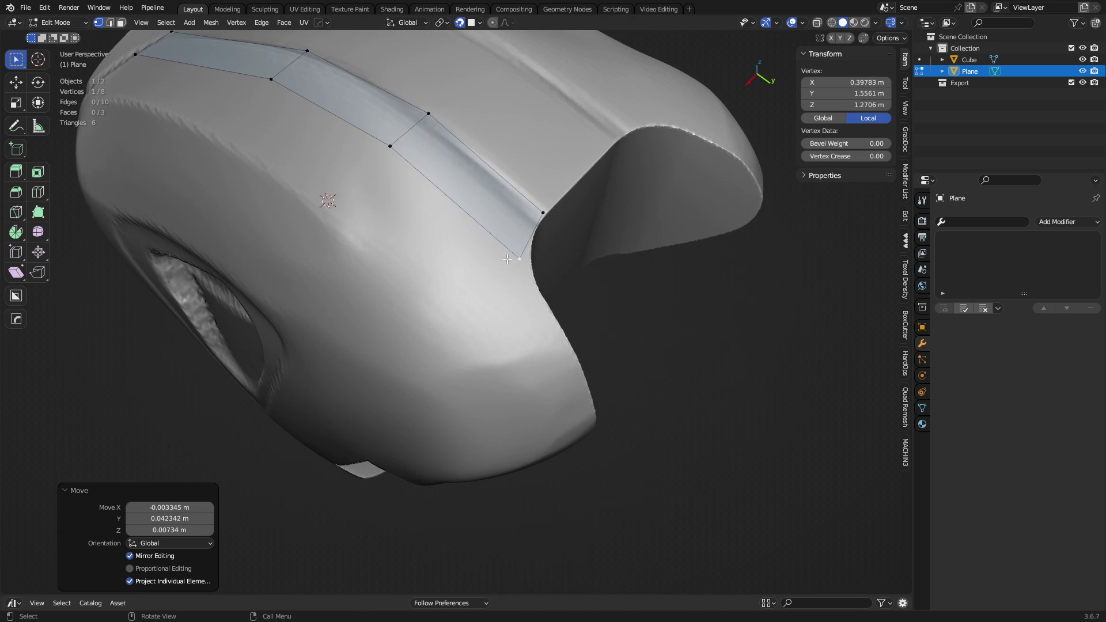
pyautogui.press('g')
pyautogui.click(496, 237)
# - Extrude the rearmost quad's outer side edge outward over the surface, and extrude the new quad's rear edge down beside the cutout rim
pyautogui.press('2')
pyautogui.click(497, 238)
pyautogui.press('e')
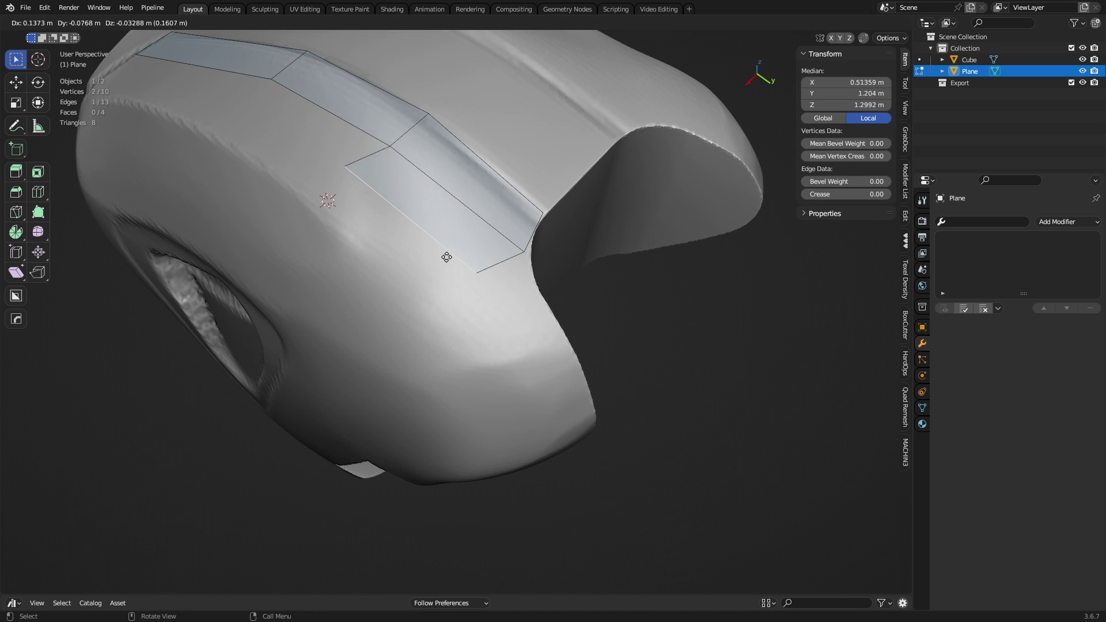
pyautogui.click(427, 273)
pyautogui.click(499, 263)
pyautogui.press('e')
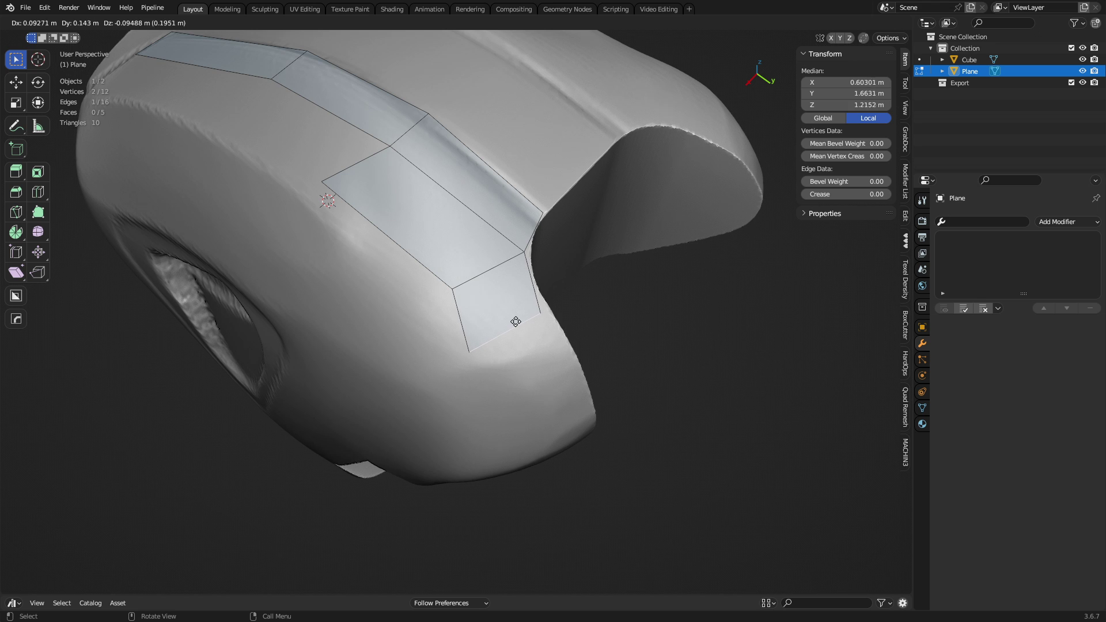
pyautogui.click(511, 321)
# - Move the new end quad's rim vertex onto the rear cutout's edge and reposition its two outer vertices to even out its shape
pyautogui.press('1')
pyautogui.click(540, 323)
pyautogui.press('g')
pyautogui.click(560, 335)
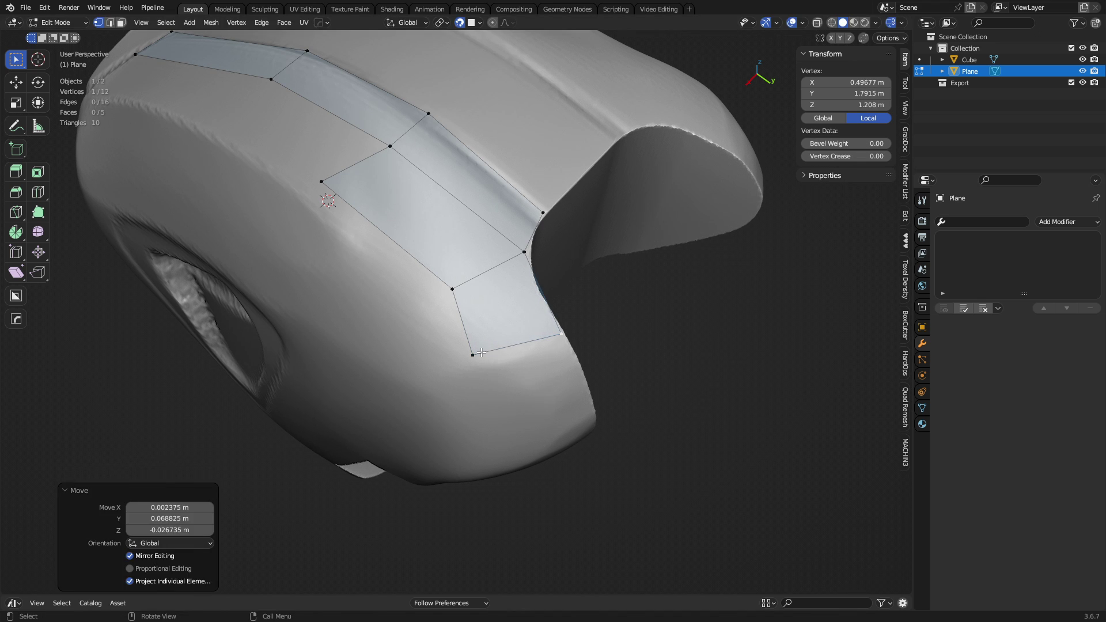
pyautogui.click(474, 354)
pyautogui.press('g')
pyautogui.click(500, 352)
pyautogui.click(461, 301)
pyautogui.press('g')
pyautogui.click(465, 310)
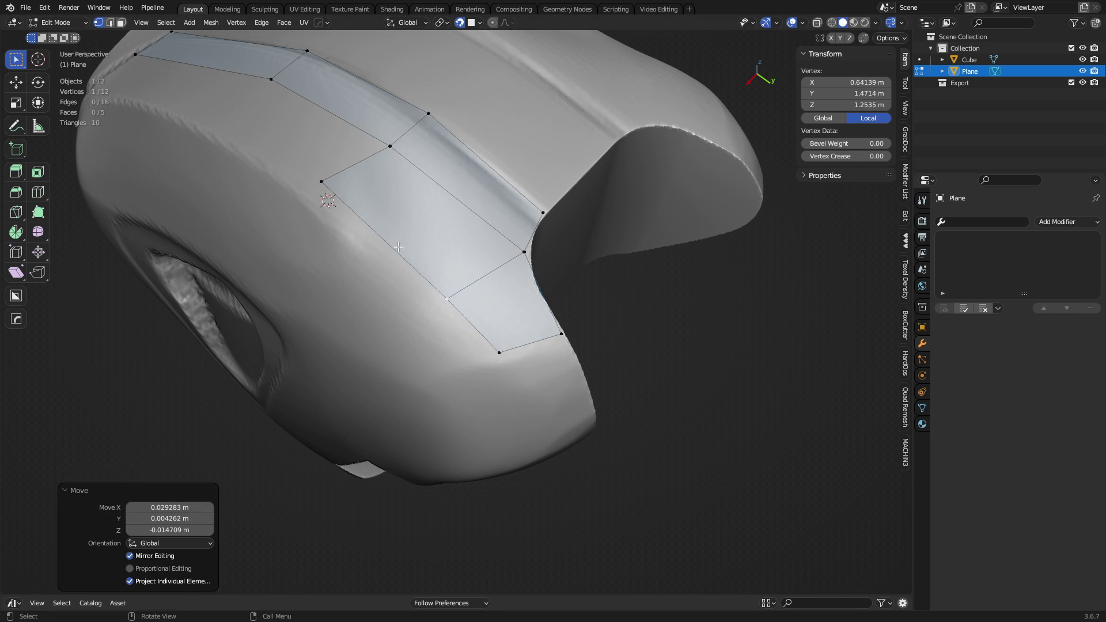
# - Move the three outer vertices of the two new side quads farther outward over the body's side
pyautogui.keyDown('shift'); pyautogui.moveTo(311, 228); pyautogui.dragTo(422, 326, button='middle'); pyautogui.keyUp('shift')
pyautogui.click(460, 293)
pyautogui.press('g')
pyautogui.click(447, 313)
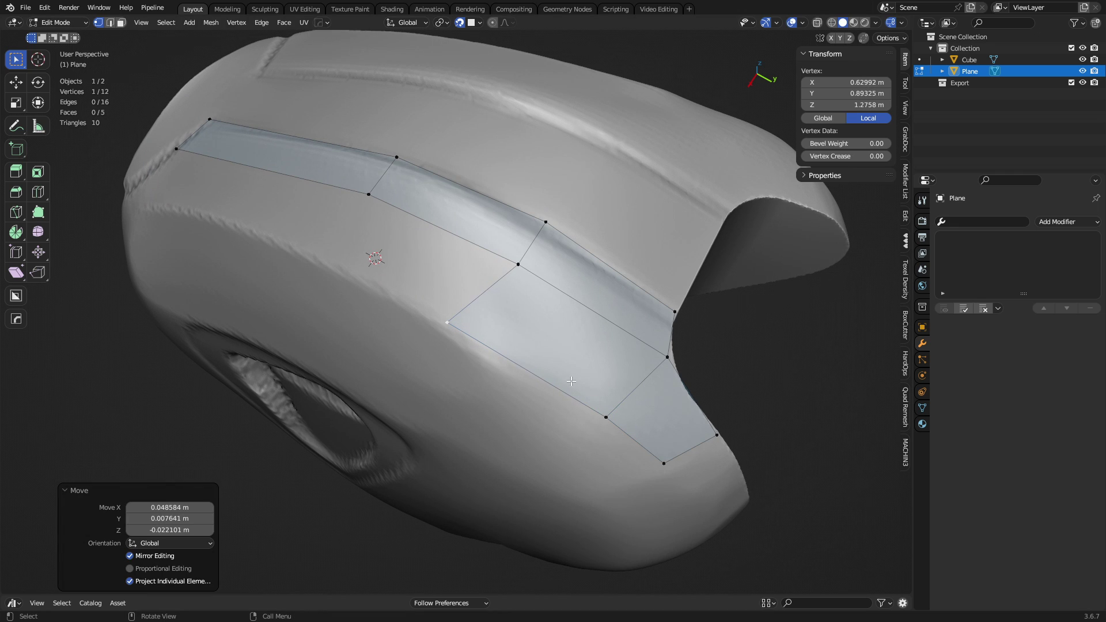
pyautogui.click(590, 410)
pyautogui.press('g')
pyautogui.click(579, 414)
pyautogui.click(666, 469)
pyautogui.press('g')
pyautogui.click(652, 482)
# - Slide the strip's two front end vertices along their edges to align them with the front groove
pyautogui.moveTo(457, 419); pyautogui.dragTo(607, 305, button='middle')
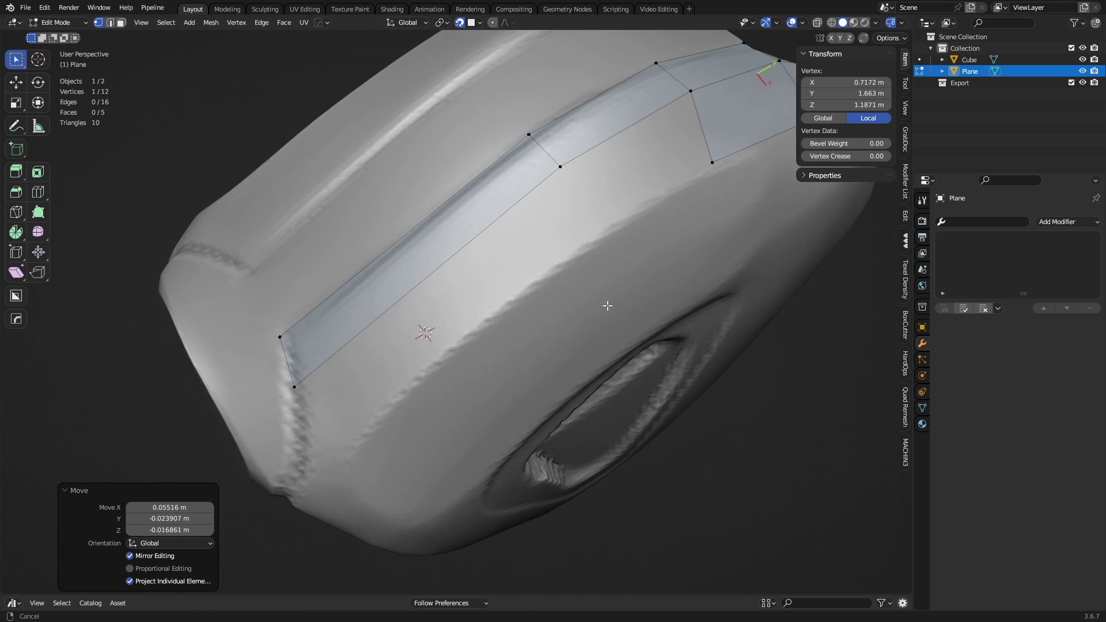
pyautogui.click(278, 338)
pyautogui.press('g')
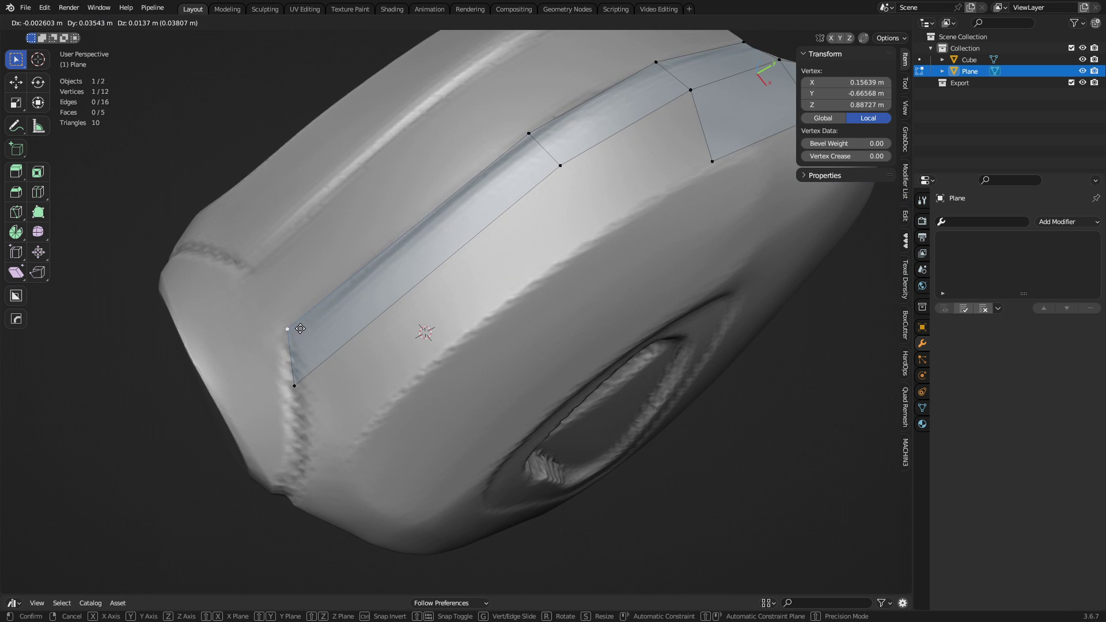
pyautogui.press('g')
pyautogui.click(303, 328)
pyautogui.moveTo(304, 329); pyautogui.dragTo(493, 224, button='middle')
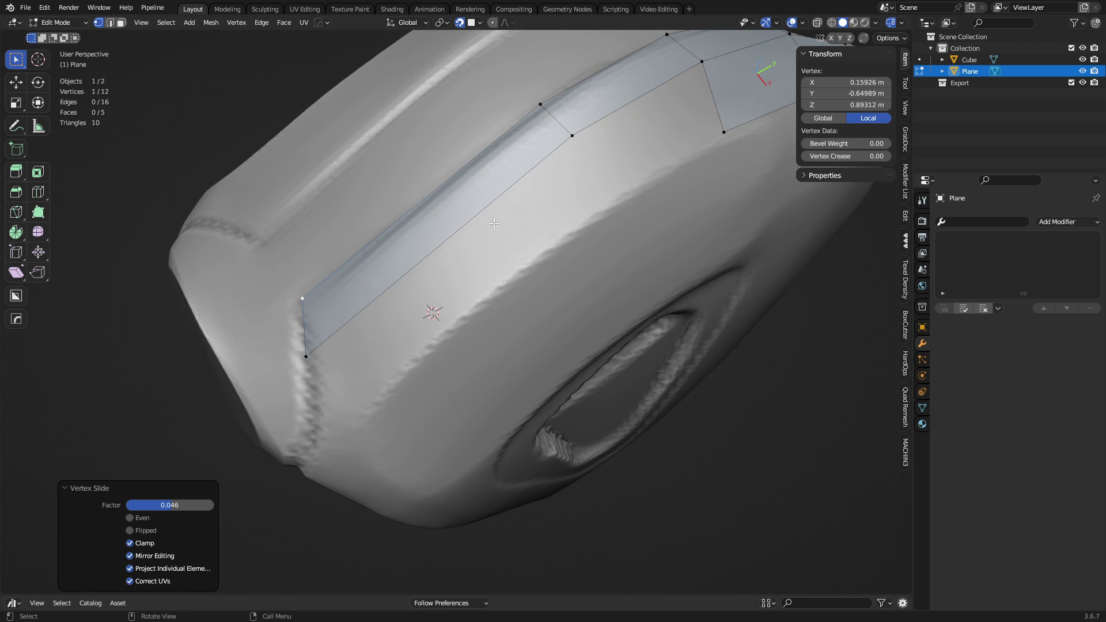
pyautogui.moveTo(432, 339); pyautogui.dragTo(478, 242, button='middle')
pyautogui.click(315, 349)
pyautogui.press('g')
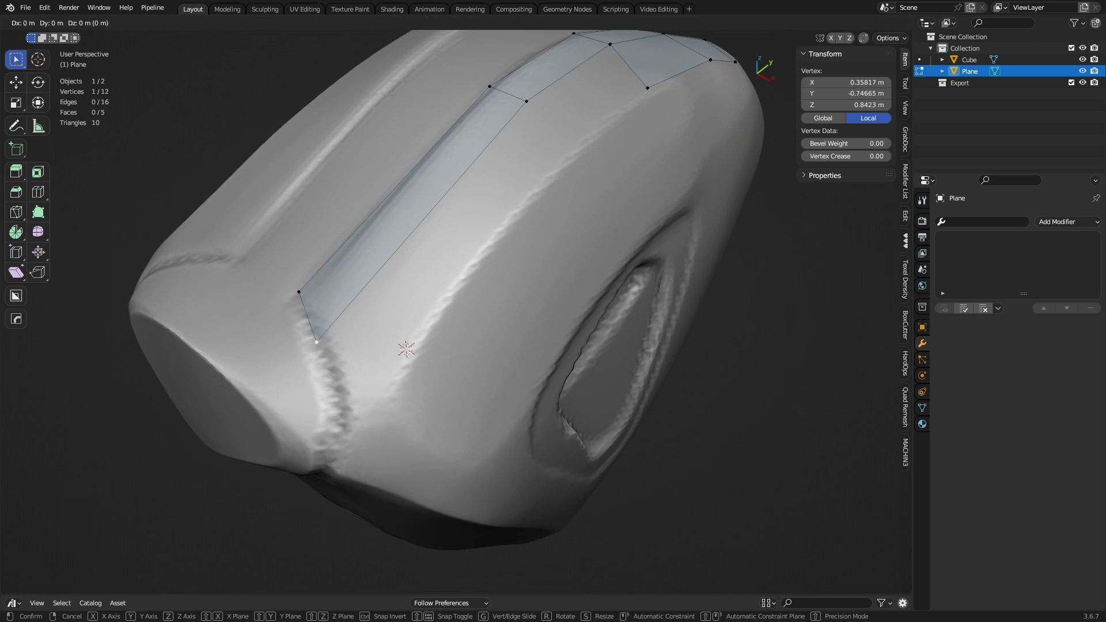
pyautogui.press('g')
pyautogui.click(316, 345)
# - Extrude the front quad's outer long edge about 0.28 m down the side and adjust both new vertices to follow the surface crease
pyautogui.click(366, 292)
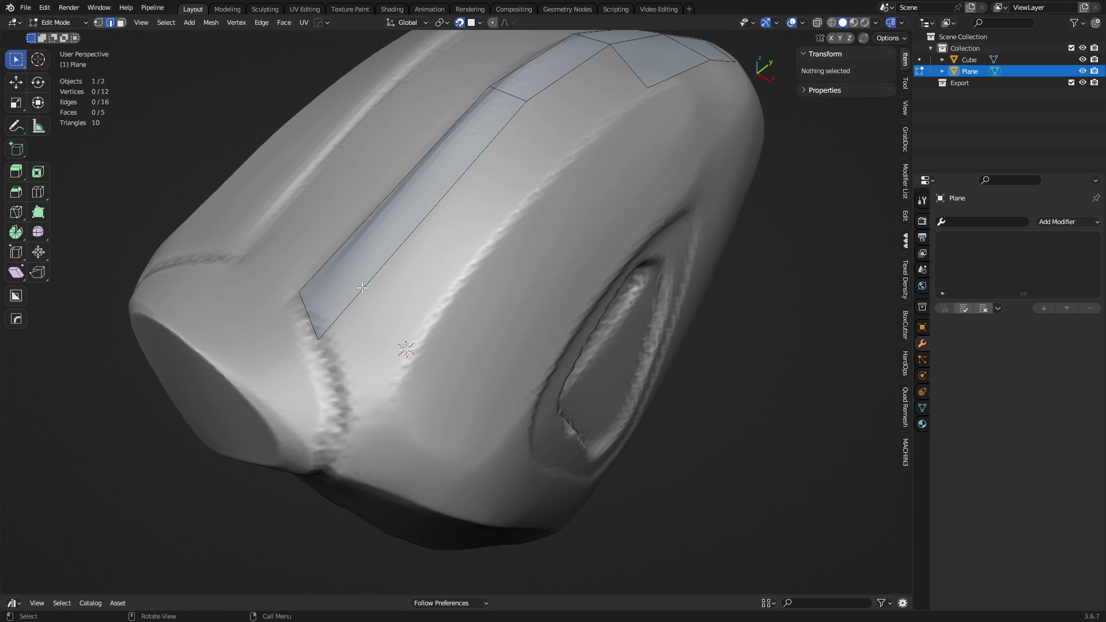
pyautogui.click(362, 288)
pyautogui.press('e')
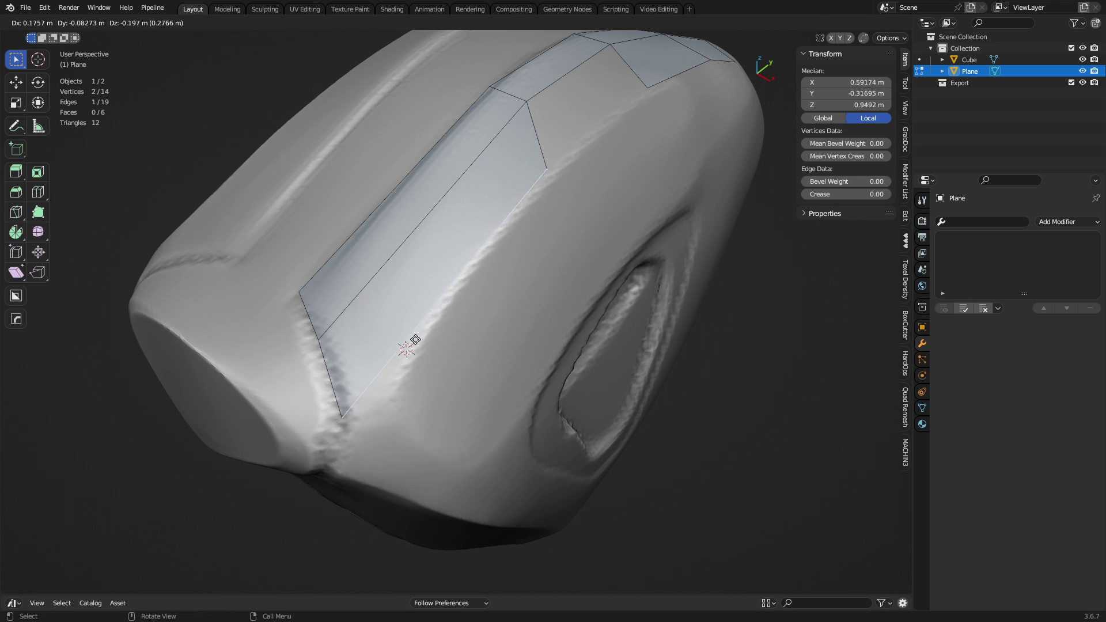
pyautogui.click(415, 340)
pyautogui.click(340, 411)
pyautogui.press('g')
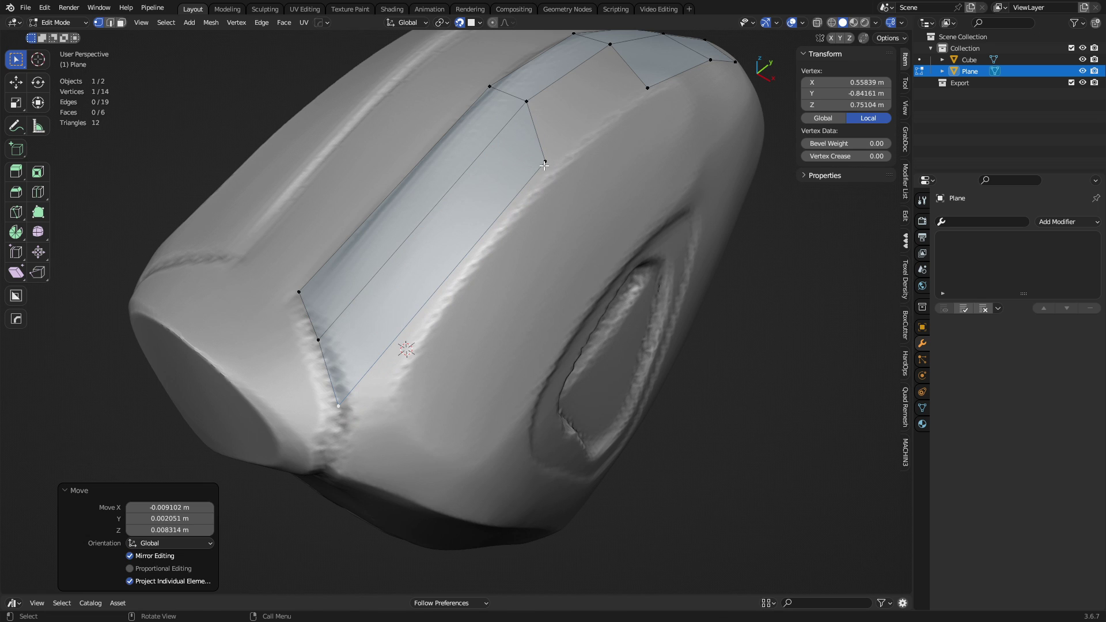
pyautogui.press('g')
pyautogui.click(581, 145)
# - Add a loop cut across the two front quads, slide it near their front end, and reposition its outer and middle vertices
pyautogui.hotkey('ctrl', 'r')
pyautogui.click(382, 347)
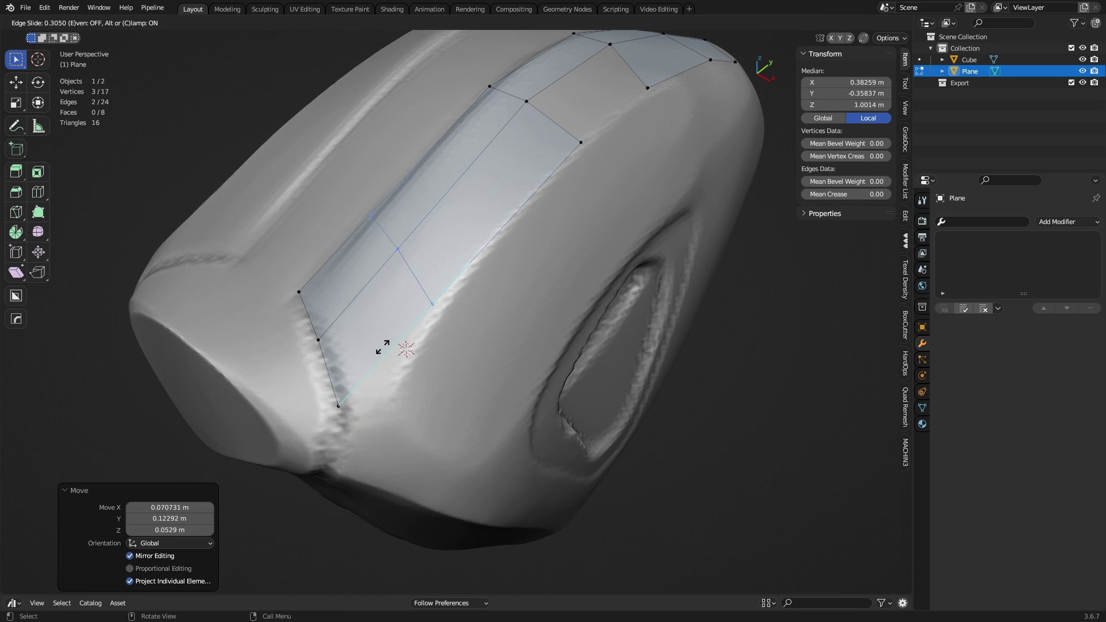
pyautogui.click(338, 400)
pyautogui.click(382, 360)
pyautogui.press('g')
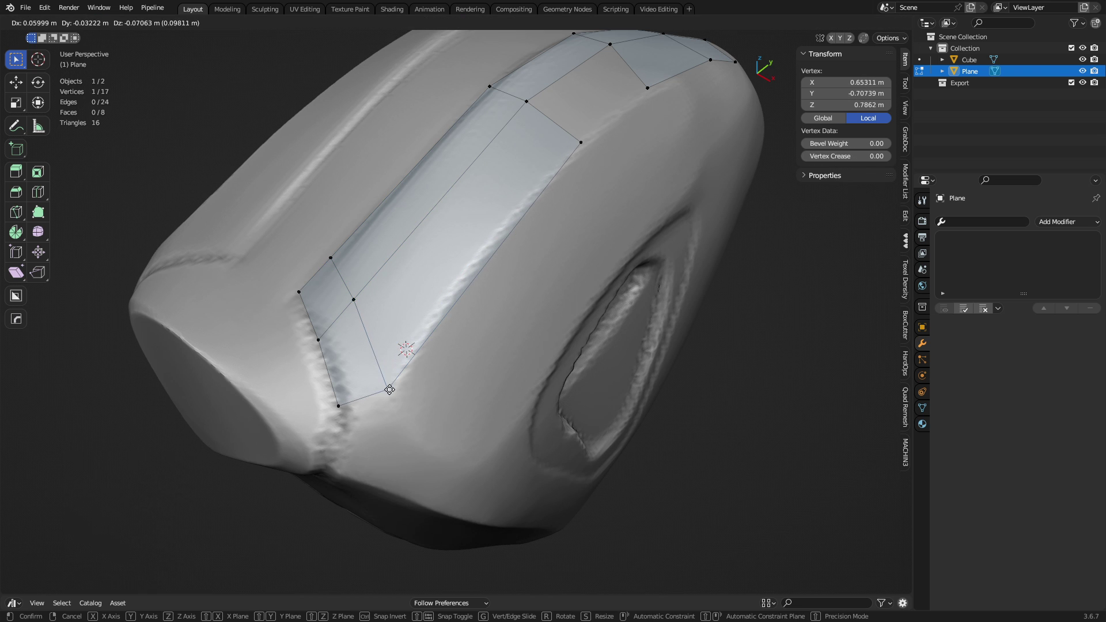
pyautogui.click(388, 389)
pyautogui.click(352, 300)
pyautogui.press('g')
pyautogui.click(348, 285)
# - Nudge the inner vertex of the front loop and the strip's inner front corner vertex to line up with the grooves
pyautogui.moveTo(348, 286); pyautogui.dragTo(261, 351, button='middle')
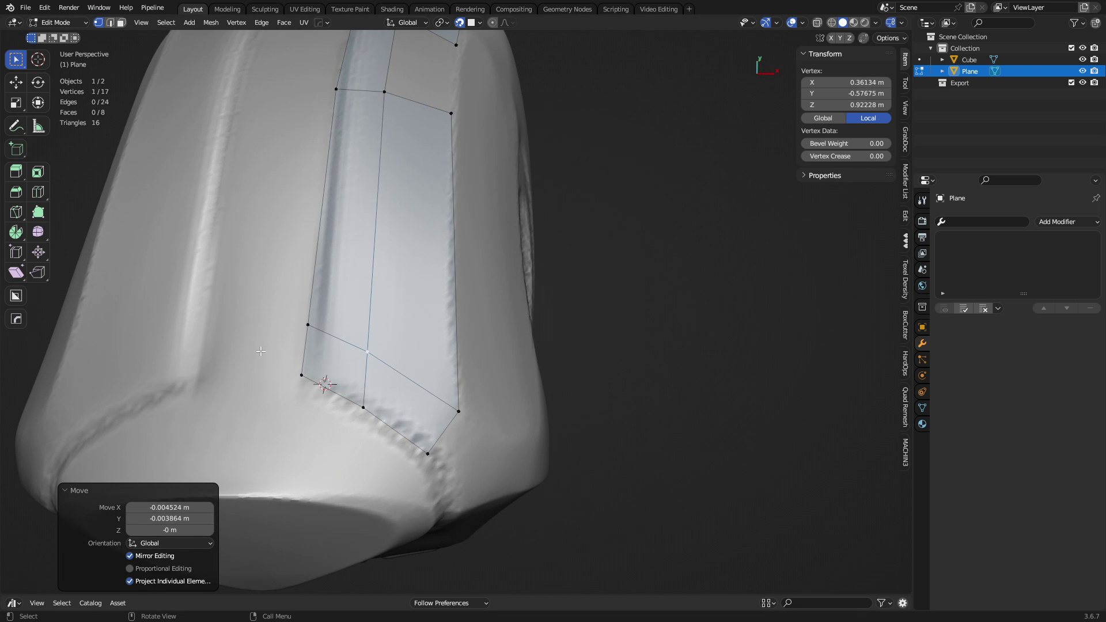
pyautogui.click(312, 325)
pyautogui.press('g')
pyautogui.click(312, 326)
pyautogui.click(302, 374)
pyautogui.press('g')
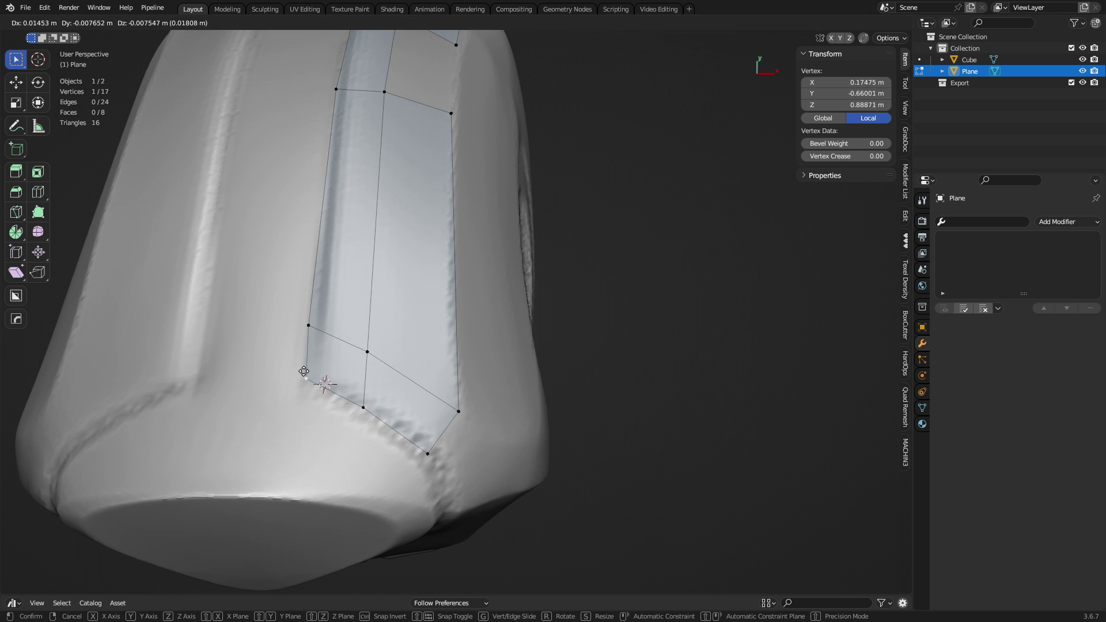
pyautogui.click(303, 372)
# - Extrude the front outer corner quad's short edge downward along the front groove
pyautogui.moveTo(303, 372); pyautogui.dragTo(351, 337, button='middle')
pyautogui.click(351, 337)
pyautogui.click(351, 337)
pyautogui.press('e')
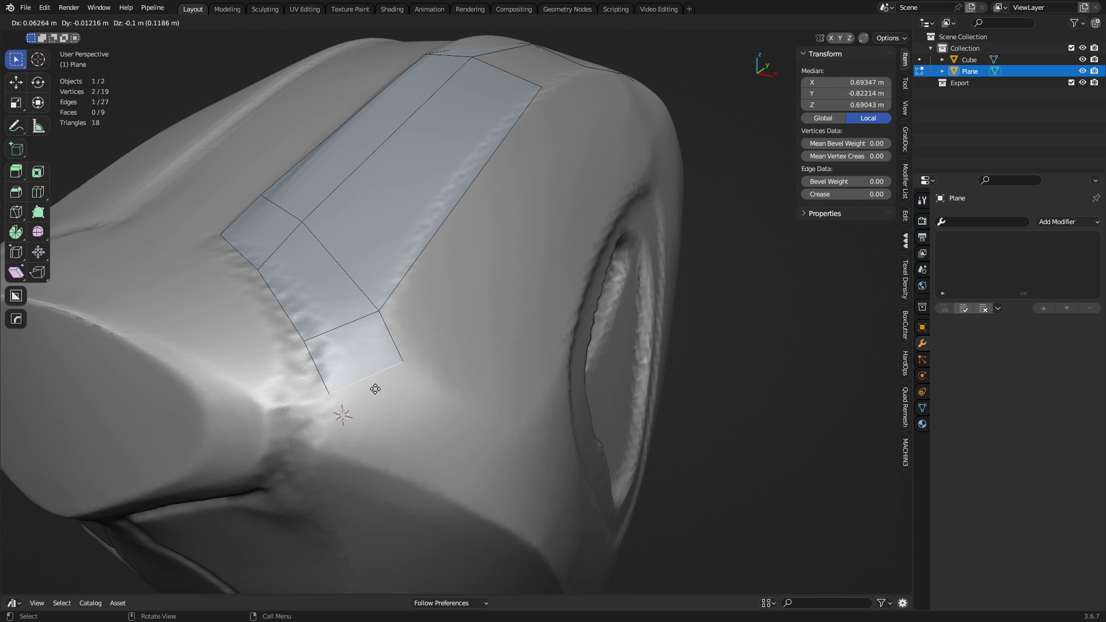
# - Finish extruding the upper strip's lower end edge, and extend two connected vertices from its outer corner around the front crease
pyautogui.click(380, 387)
pyautogui.moveTo(400, 390); pyautogui.dragTo(386, 354, button='middle')
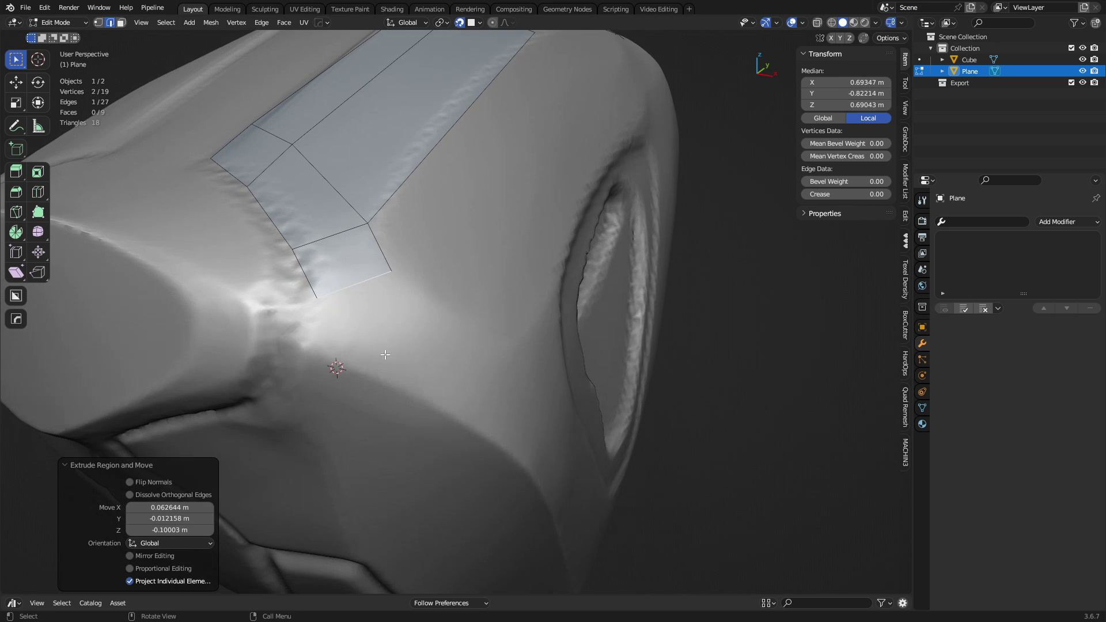
pyautogui.press('1')
pyautogui.click(317, 299)
pyautogui.press('e')
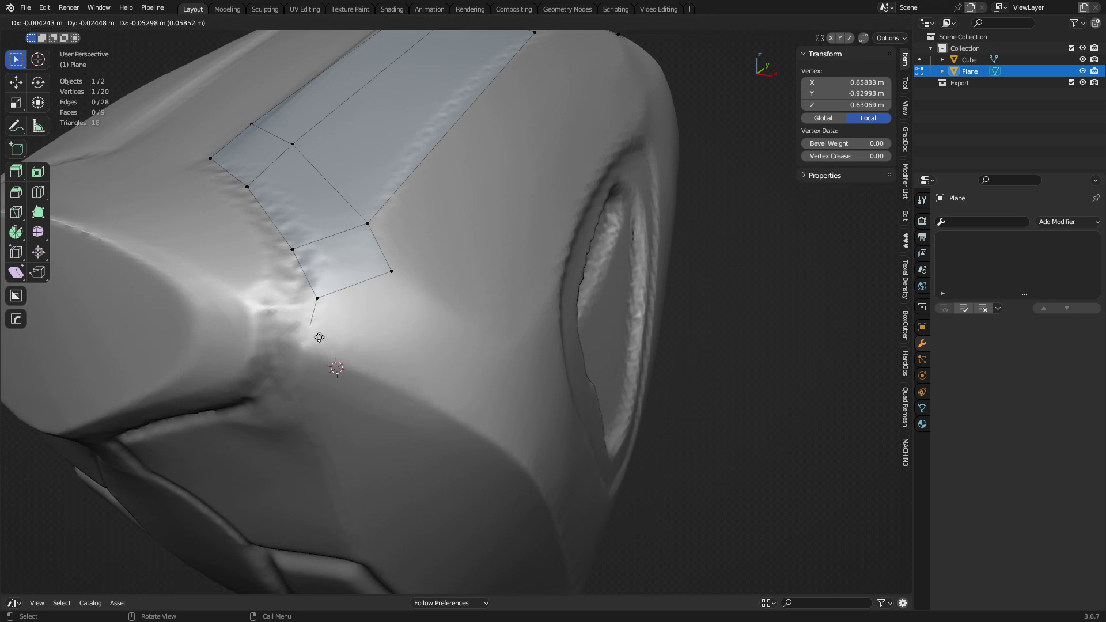
pyautogui.click(312, 343)
pyautogui.moveTo(374, 344); pyautogui.dragTo(342, 288, button='middle')
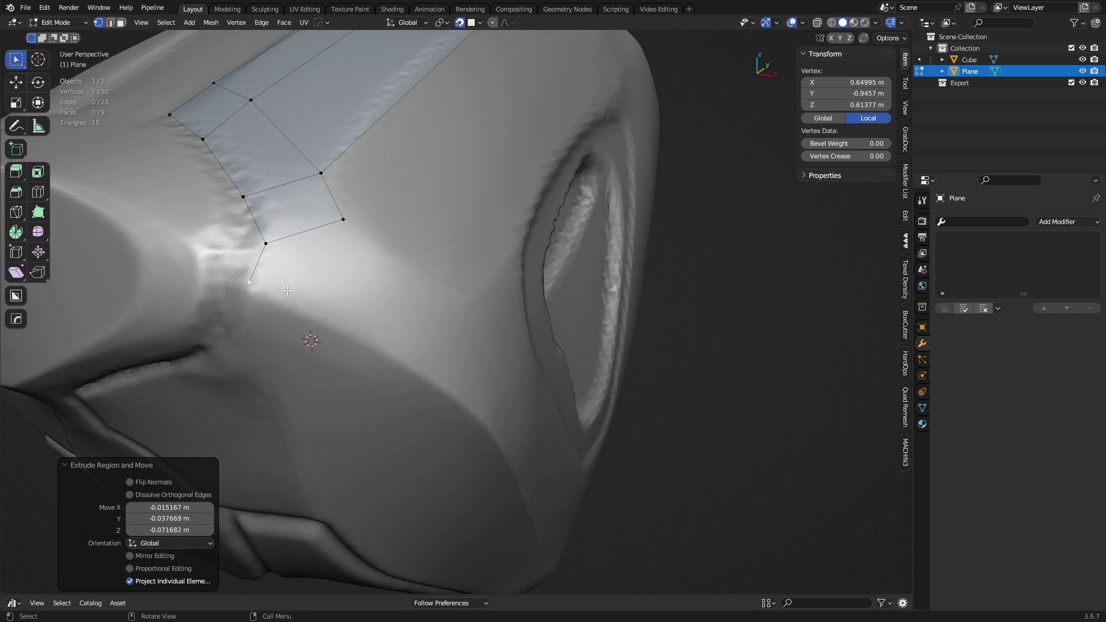
pyautogui.press('e')
pyautogui.click(345, 331)
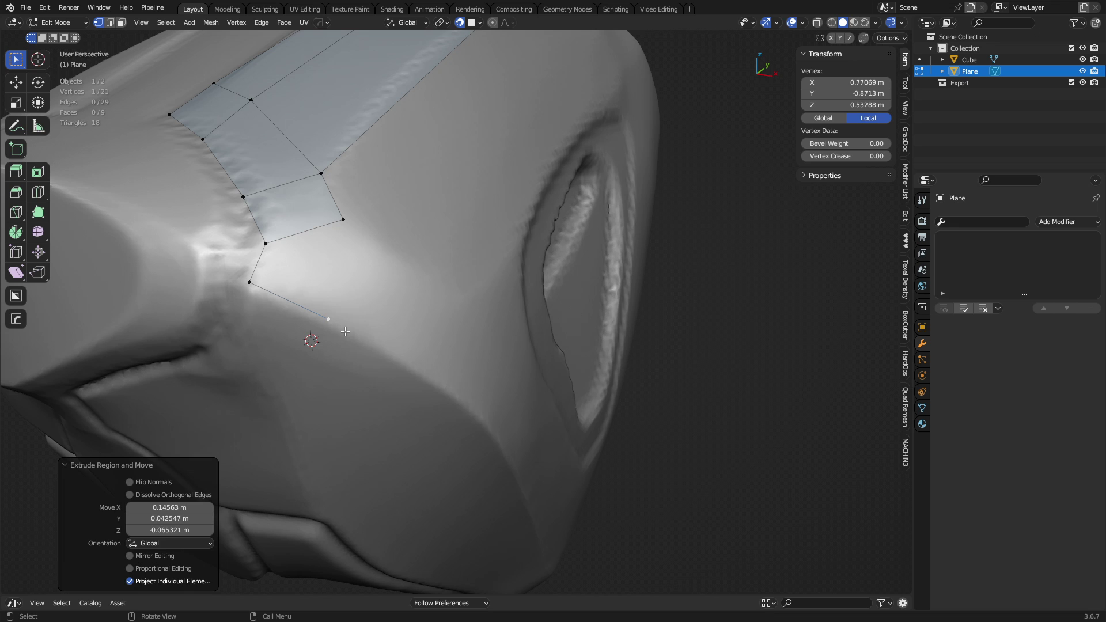
# - Extrude a second vertex from the strip's corner parallel to the crease edge and fill a quad between the two edges
pyautogui.click(271, 244)
pyautogui.press('e')
pyautogui.click(342, 274)
pyautogui.press('2')
pyautogui.click(273, 302)
pyautogui.keyDown('shift'); pyautogui.click(323, 270); pyautogui.keyUp('shift')
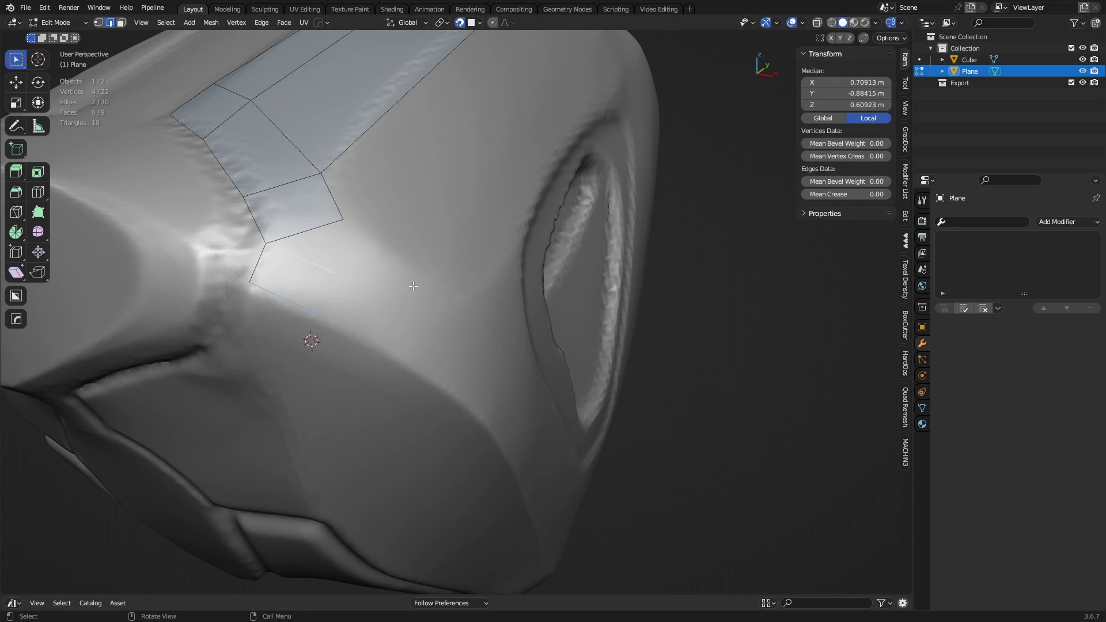
pyautogui.press('f')
pyautogui.press('1')
pyautogui.click(350, 287)
pyautogui.press('e')
pyautogui.click(423, 331)
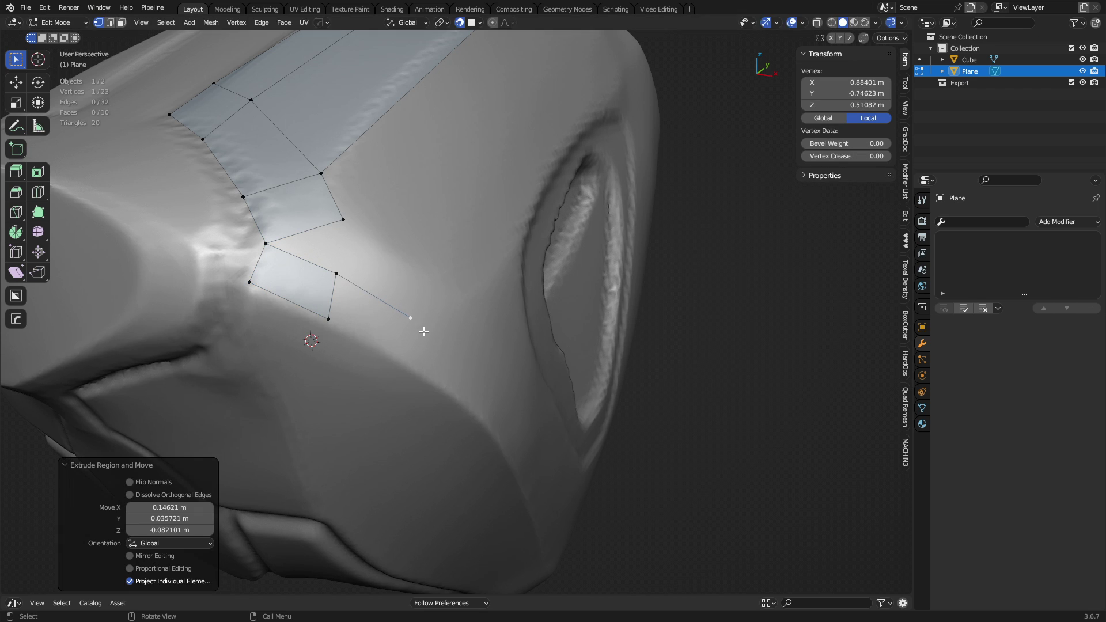
pyautogui.press('e')
pyautogui.press('Escape')
pyautogui.hotkey('ctrl', 'z')
pyautogui.hotkey('ctrl', 'z')
pyautogui.hotkey('ctrl', 'z')
pyautogui.hotkey('ctrl', 'z')
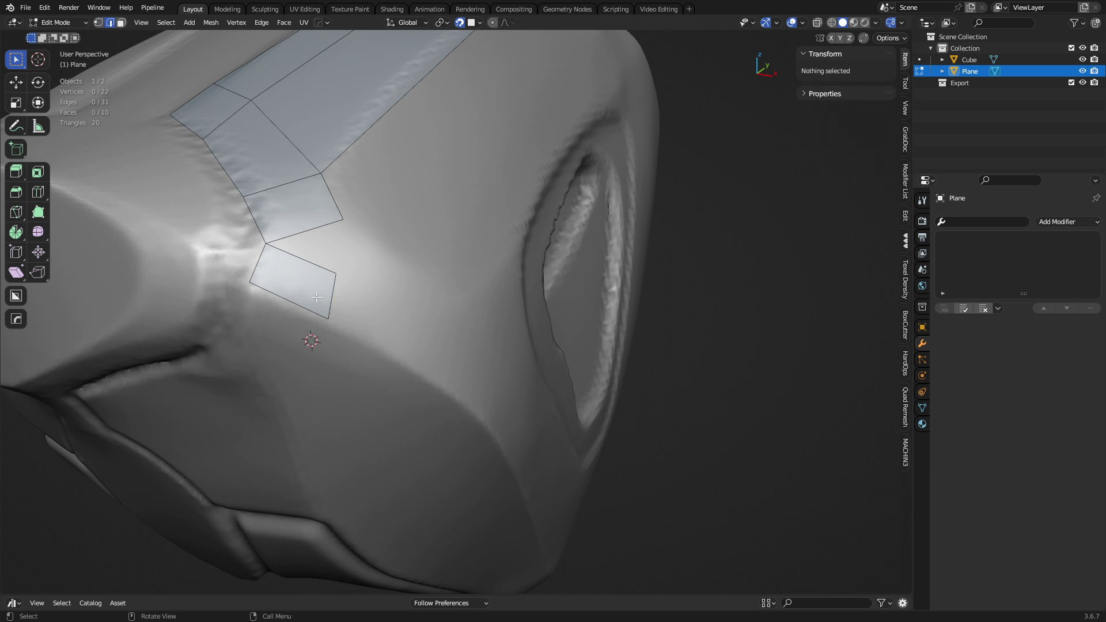
# - Extrude the new quad's end edge into four more quads along the lower crease, adjusting the edges to follow it
pyautogui.press('e')
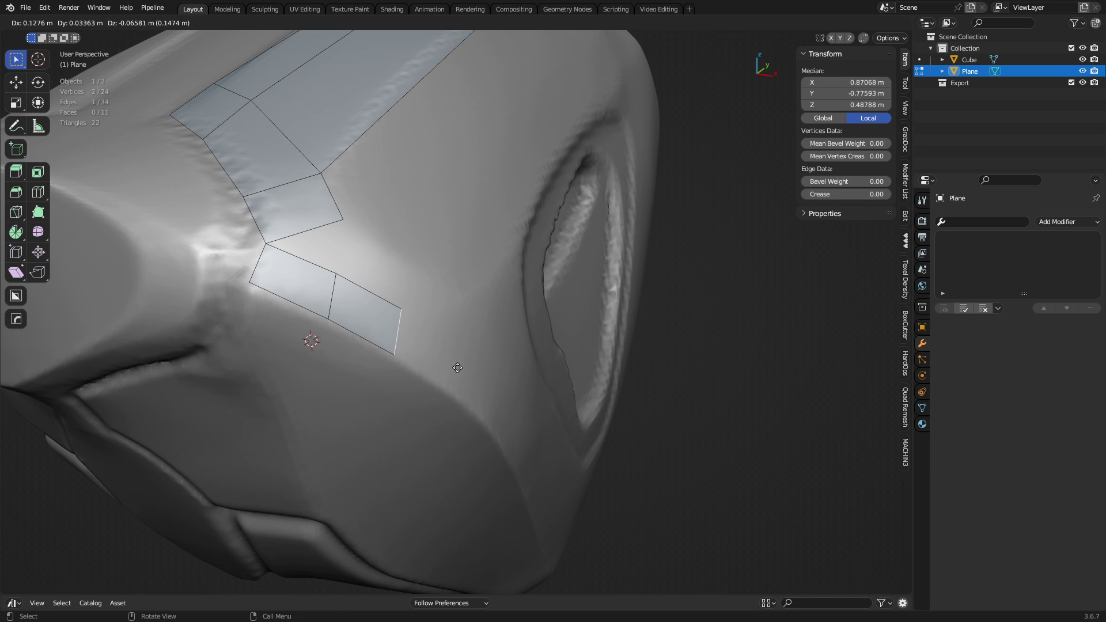
pyautogui.click(459, 368)
pyautogui.moveTo(459, 368); pyautogui.dragTo(377, 335, button='middle')
pyautogui.hotkey('ctrl', 'z')
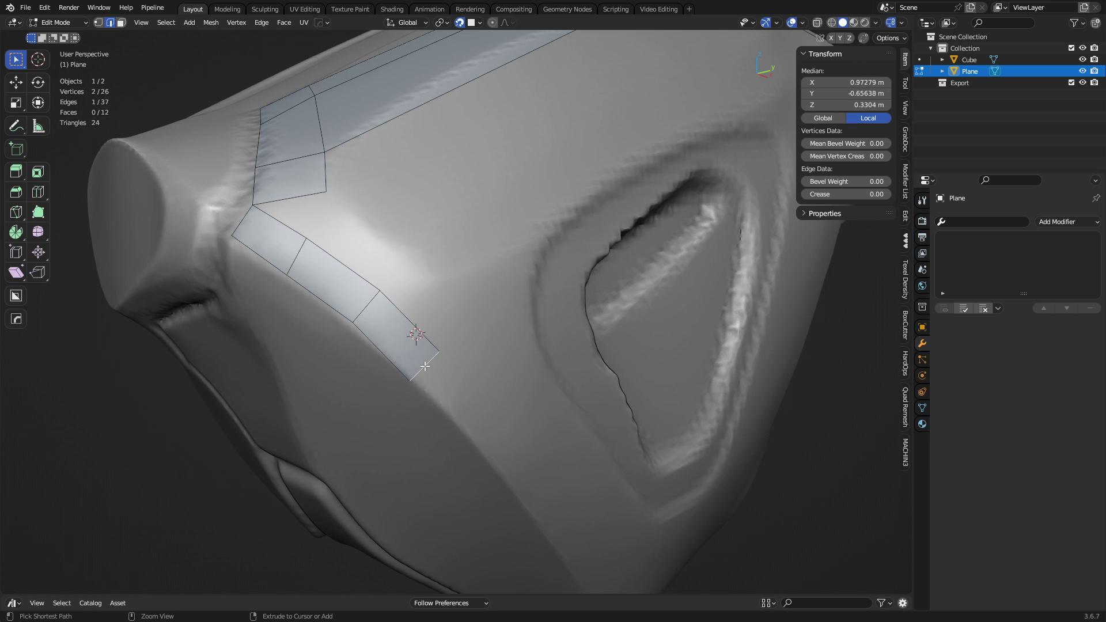
pyautogui.moveTo(425, 367); pyautogui.dragTo(343, 316, button='middle')
pyautogui.press('g')
pyautogui.click(388, 373)
pyautogui.keyDown('ctrl'); pyautogui.rightClick(368, 331); pyautogui.keyUp('ctrl')
pyautogui.press('g')
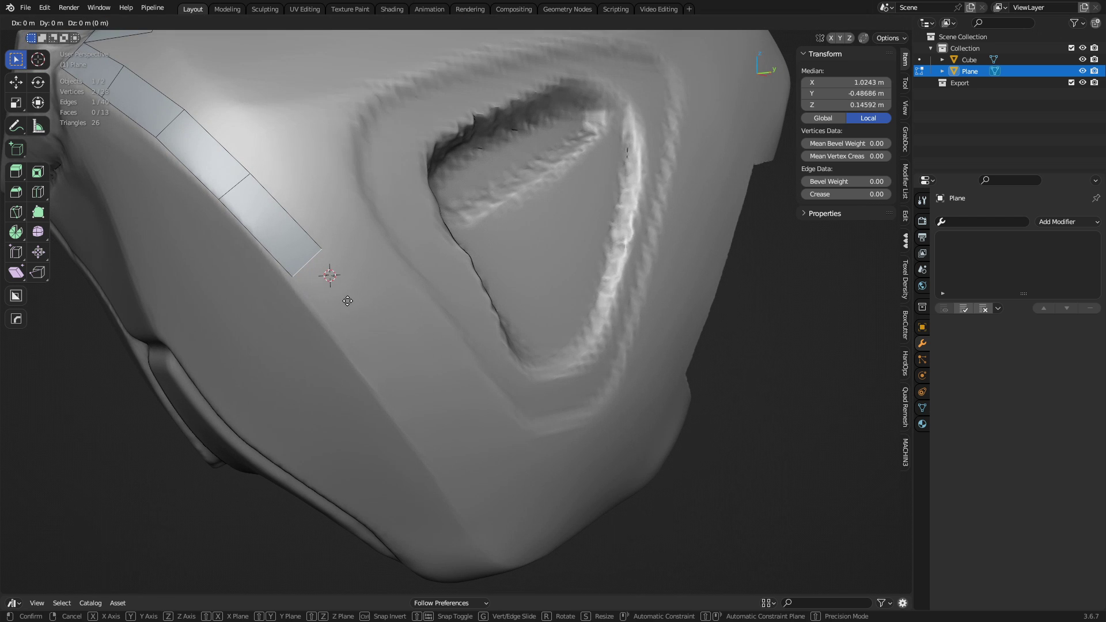
pyautogui.click(341, 314)
pyautogui.keyDown('ctrl'); pyautogui.rightClick(367, 342); pyautogui.keyUp('ctrl')
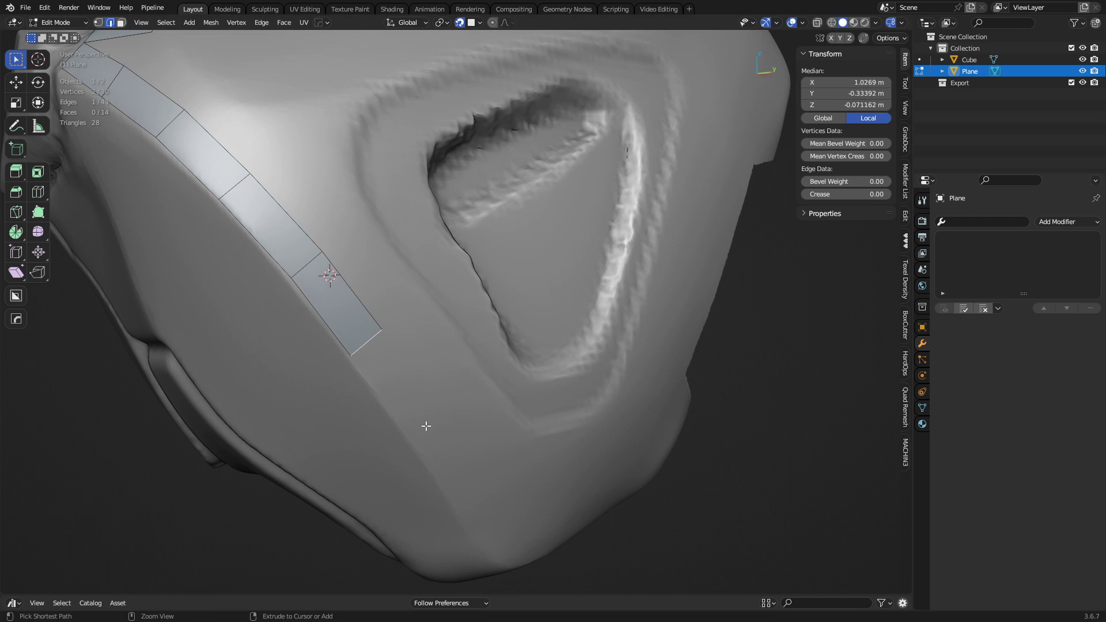
# - Continue the crease strip with four more quads down towards the bottom corner of the sculpt, adjusting the end edges along the way
pyautogui.moveTo(483, 504); pyautogui.dragTo(364, 375, button='middle')
pyautogui.press('g')
pyautogui.click(369, 377)
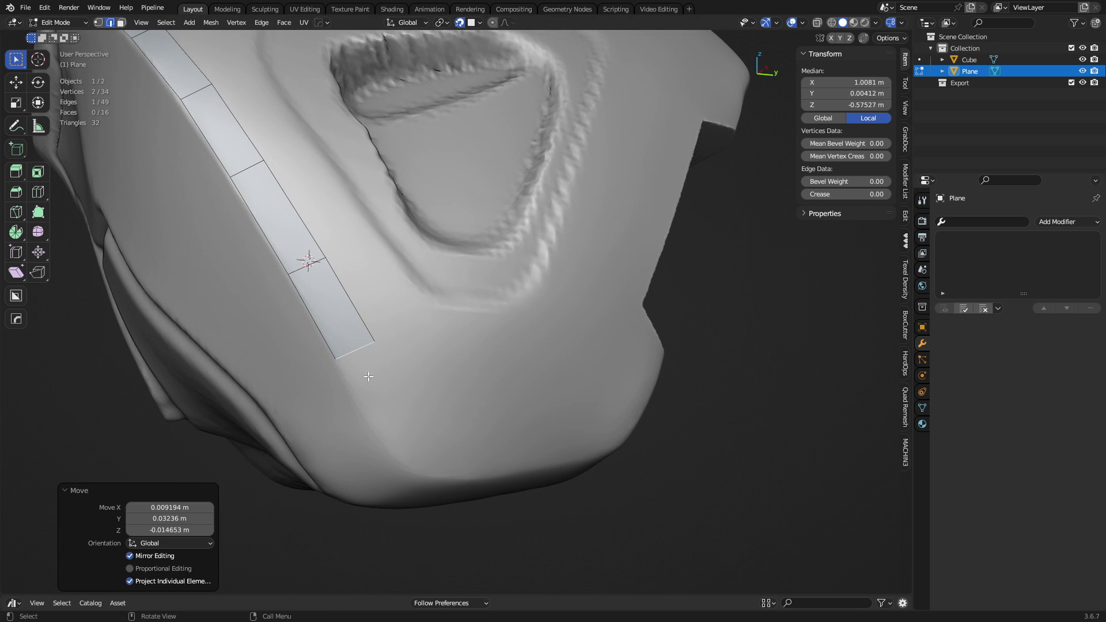
pyautogui.keyDown('ctrl'); pyautogui.rightClick(386, 415); pyautogui.keyUp('ctrl')
pyautogui.press('g')
pyautogui.click(413, 437)
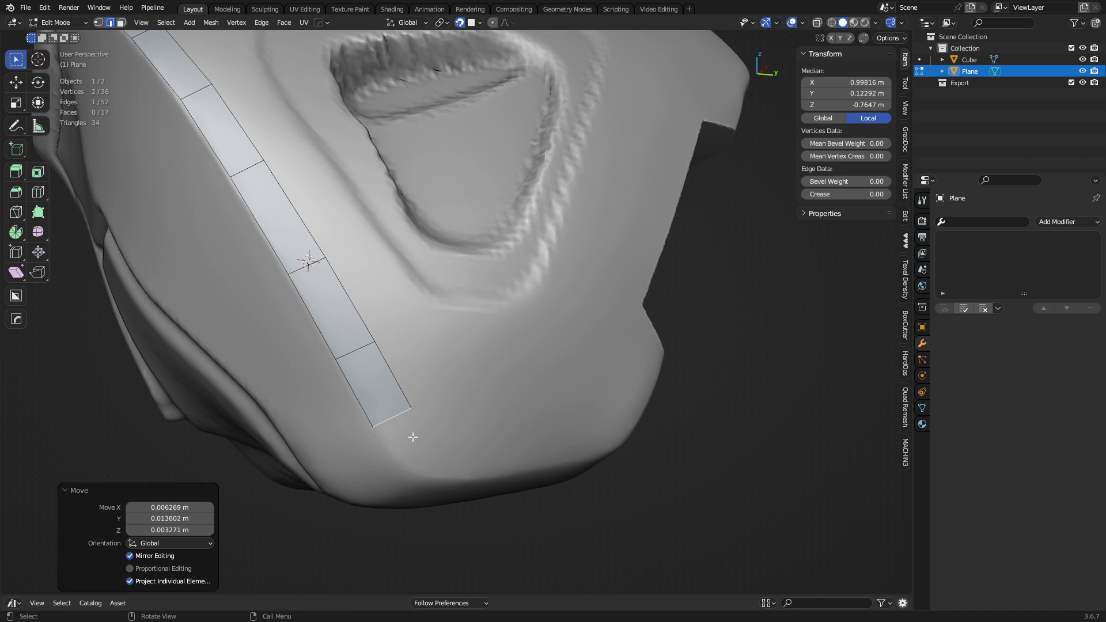
pyautogui.keyDown('ctrl'); pyautogui.rightClick(430, 455); pyautogui.keyUp('ctrl')
# - Nudge the inner corner vertex at the lower end of the upper strip slightly upward
pyautogui.moveTo(430, 455); pyautogui.dragTo(332, 386, button='middle')
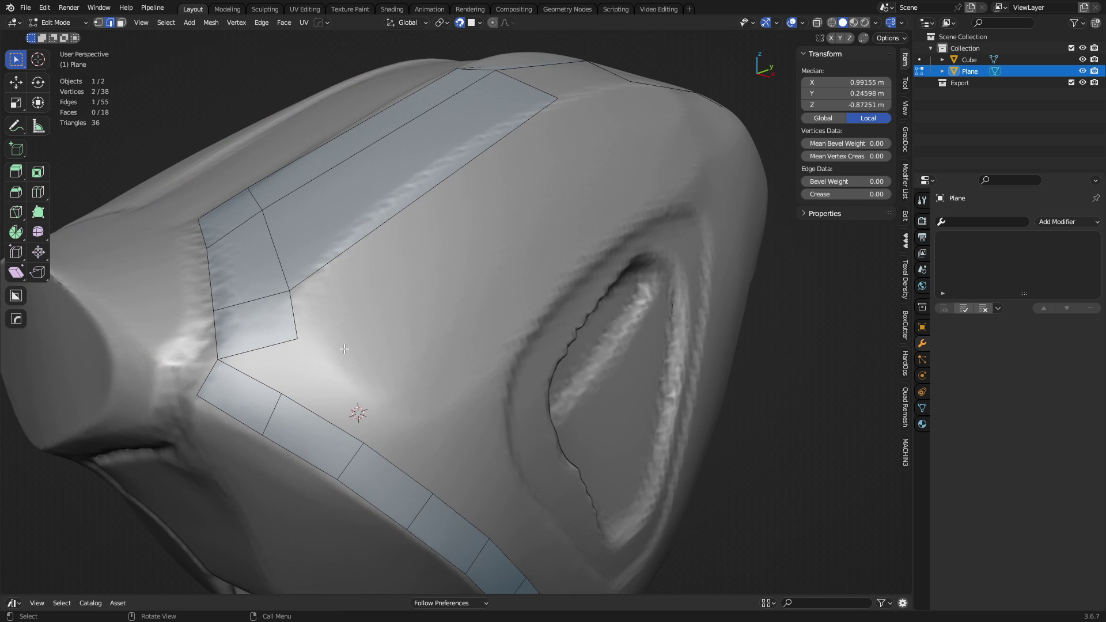
pyautogui.click(298, 339)
pyautogui.press('g')
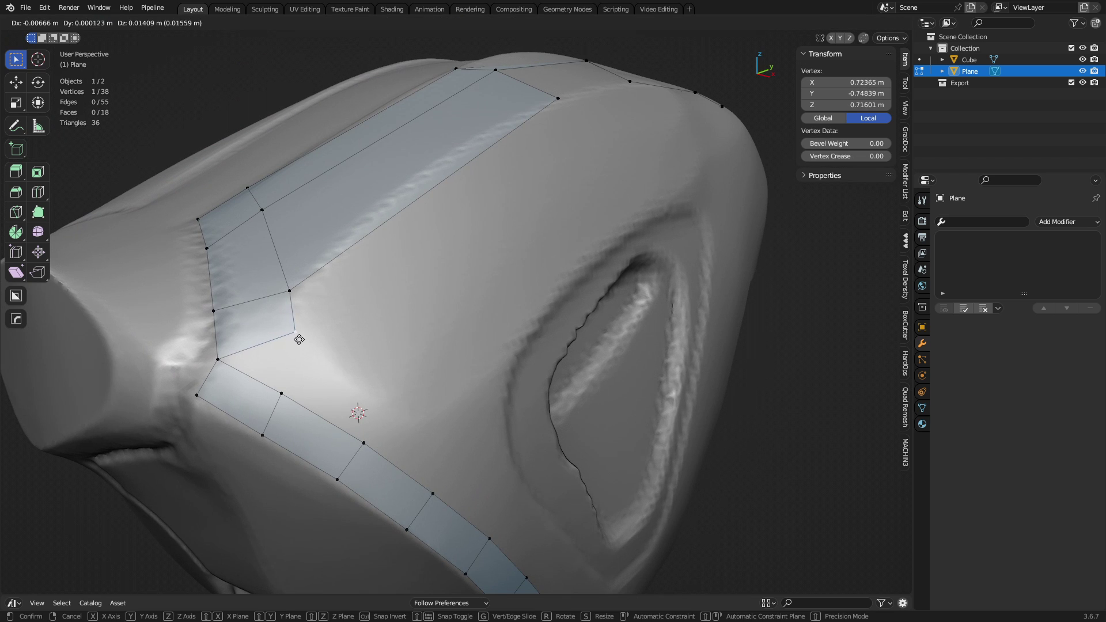
pyautogui.click(290, 344)
# - Extrude the upper edge of the crease strip's second quad towards the cheek and reposition the new face's front vertex
pyautogui.hotkey('alt', 'a')
pyautogui.click(317, 414)
pyautogui.press('e')
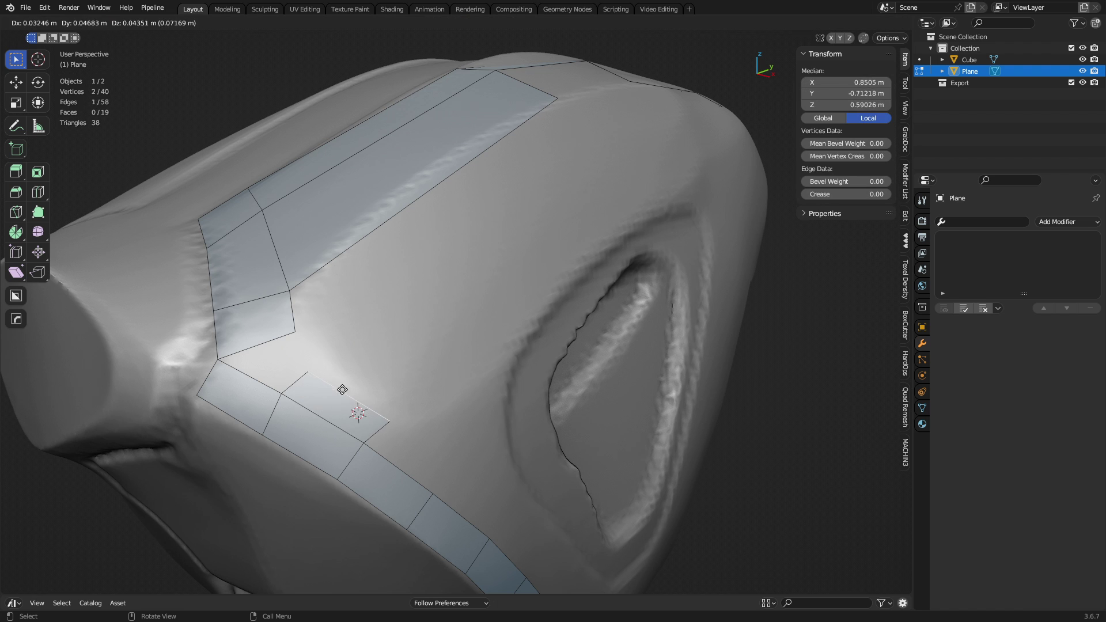
pyautogui.click(311, 367)
pyautogui.click(311, 368)
pyautogui.press('g')
pyautogui.click(314, 367)
# - Pull the extruded face's rear vertex inward to narrow the face, and nudge its front vertex
pyautogui.click(387, 409)
pyautogui.press('g')
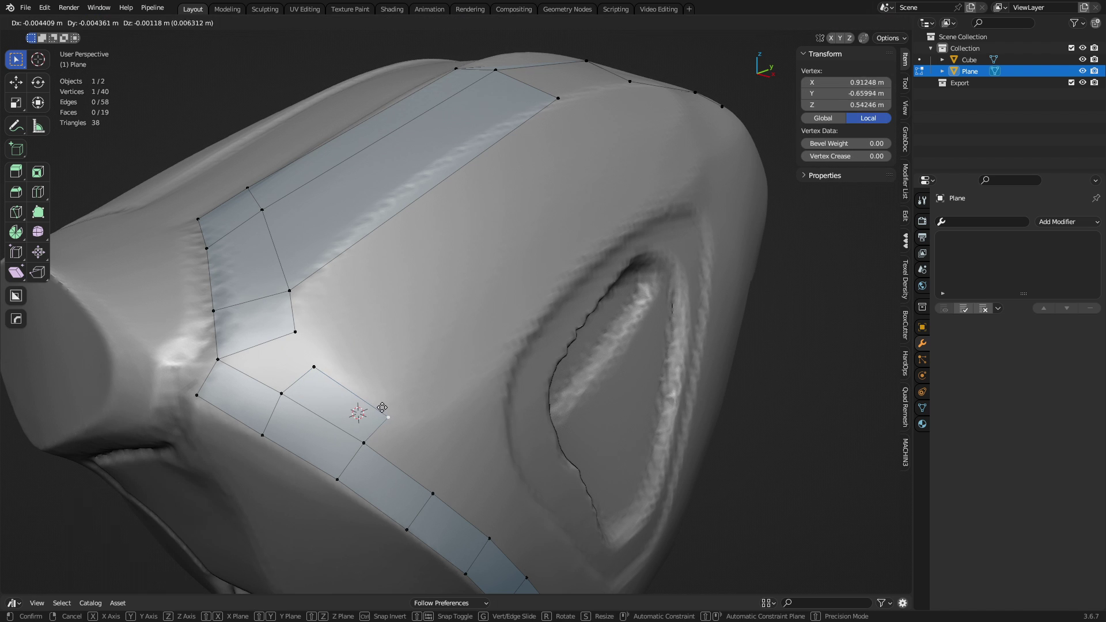
pyautogui.click(365, 413)
pyautogui.click(313, 369)
pyautogui.press('g')
pyautogui.click(314, 366)
# - Fill the gap between the upper and crease strips with a quad, and nudge the neighbouring face's rear vertex
pyautogui.press('2')
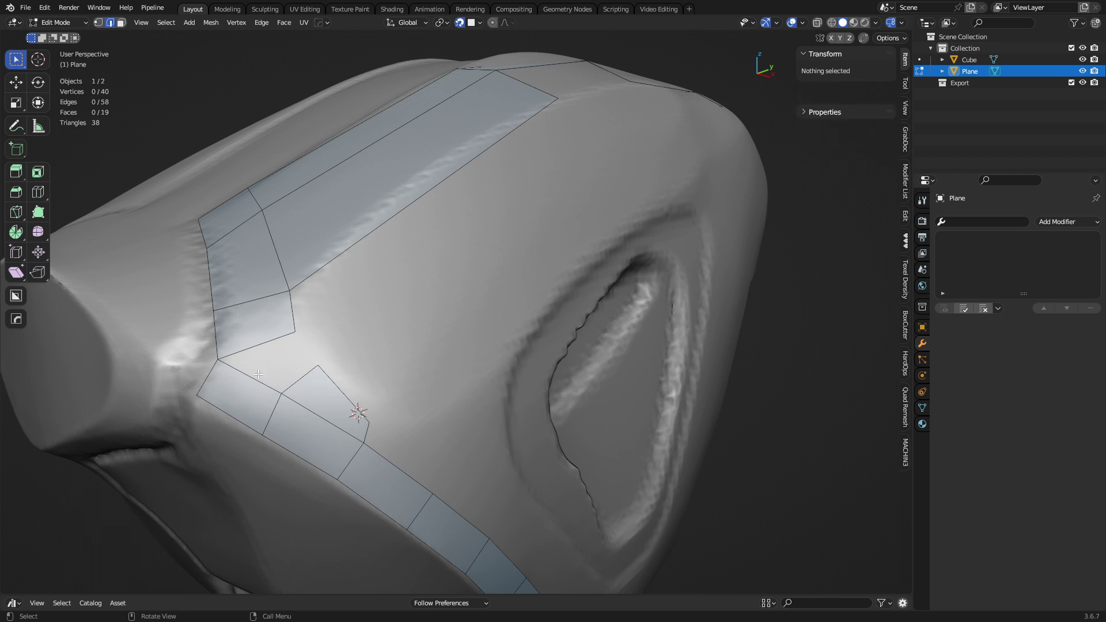
pyautogui.click(256, 373)
pyautogui.press('f')
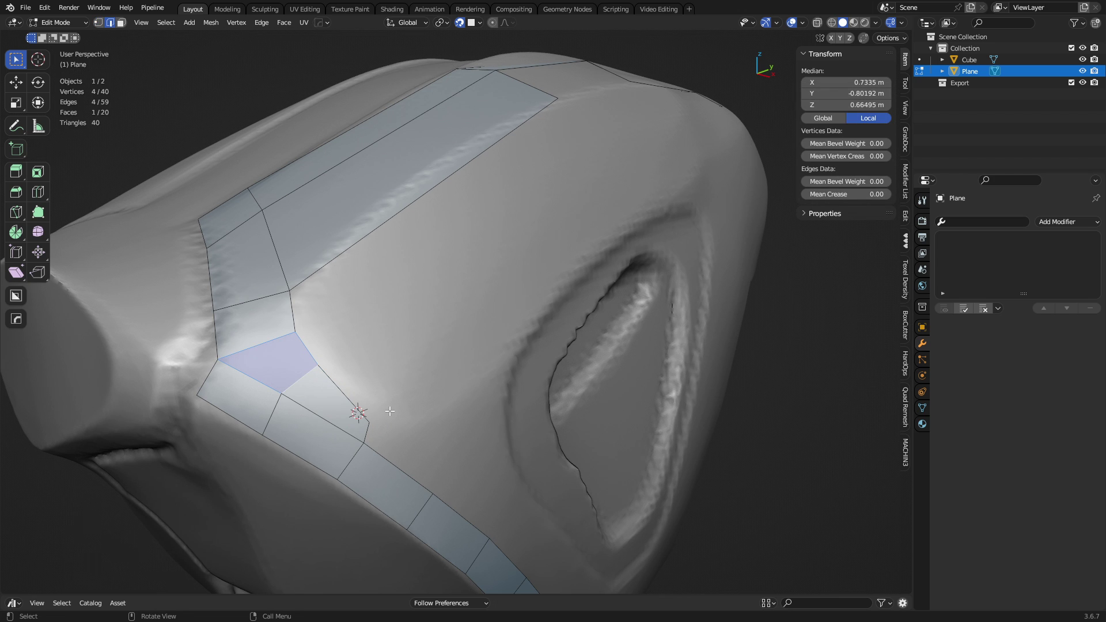
pyautogui.press('1')
pyautogui.click(369, 422)
pyautogui.press('g')
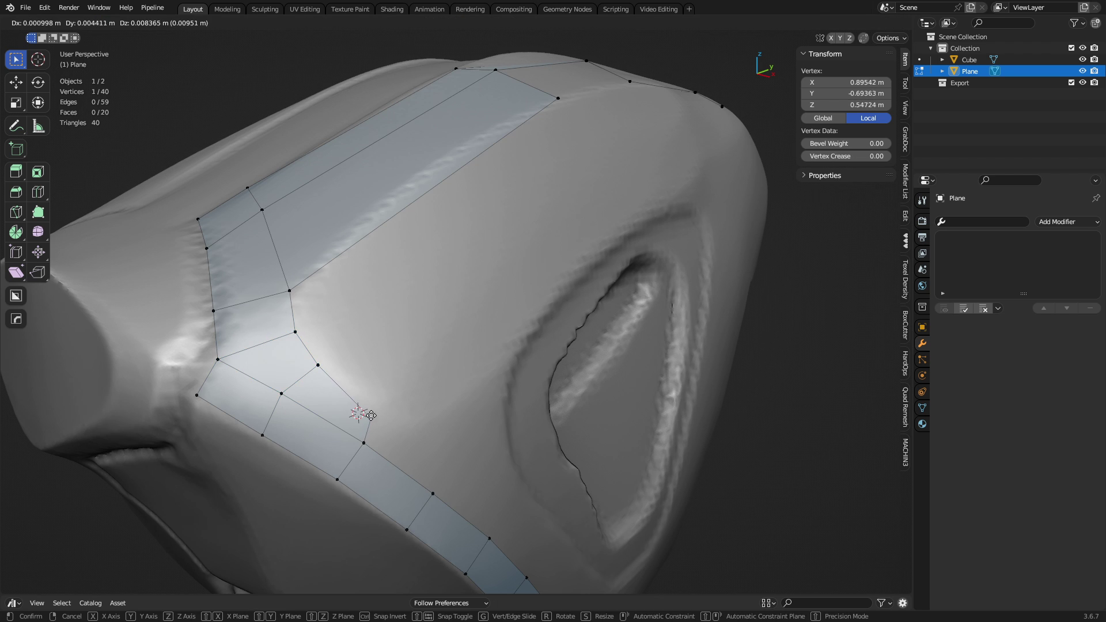
pyautogui.click(371, 418)
# - Extrude the upper edge of the crease strip's fourth quad towards the triangular recess
pyautogui.keyDown('shift'); pyautogui.moveTo(372, 417); pyautogui.dragTo(340, 391, button='middle'); pyautogui.keyUp('shift')
pyautogui.press('2')
pyautogui.click(345, 422)
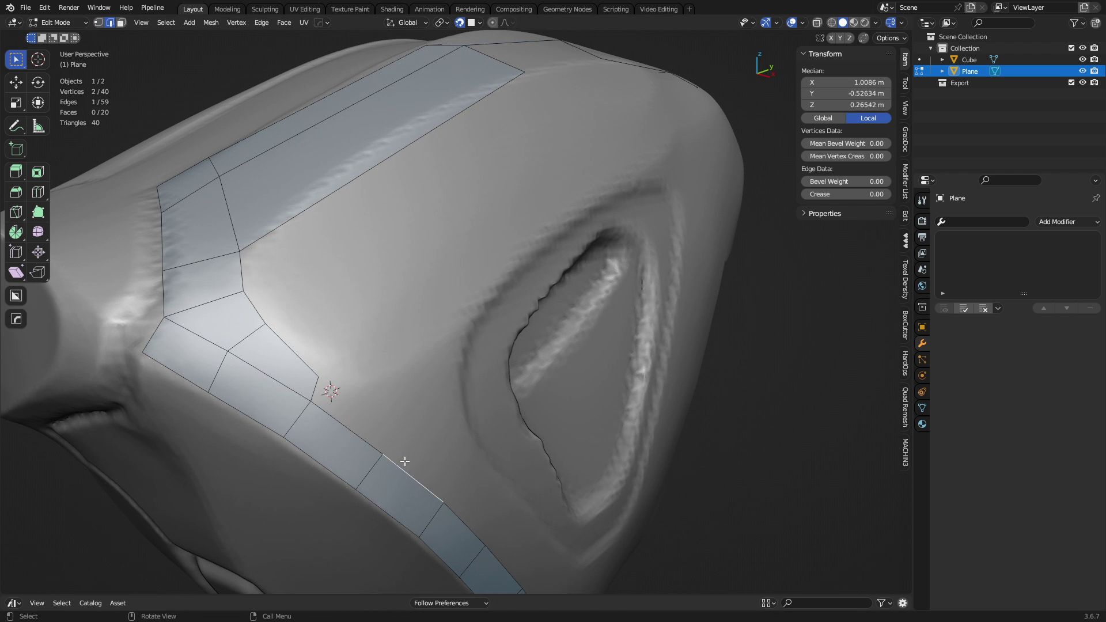
pyautogui.press('e')
pyautogui.click(394, 431)
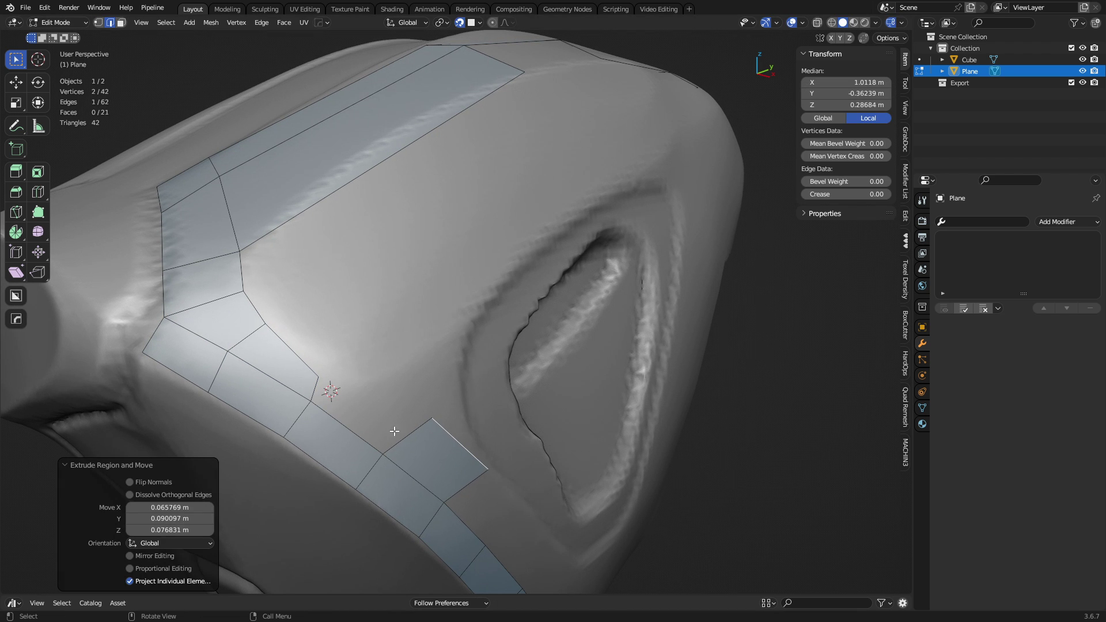
# - Extend two vertices from the cheek face's rear corner towards the recess and fill the two quads beneath them
pyautogui.press('1')
pyautogui.click(326, 385)
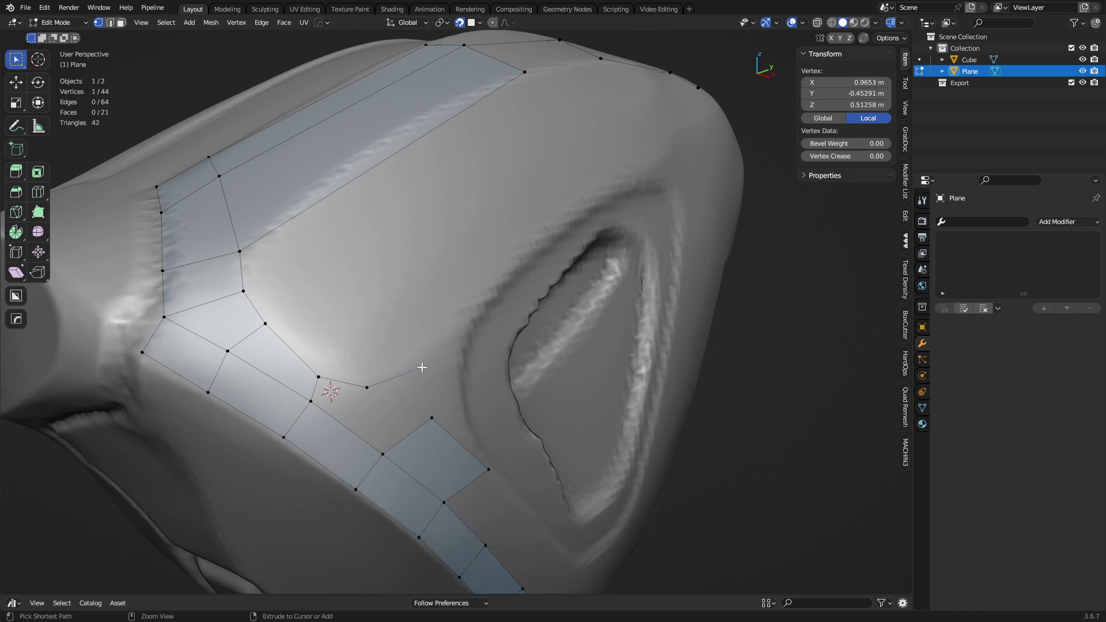
pyautogui.press('2')
pyautogui.click(345, 384)
pyautogui.press('f')
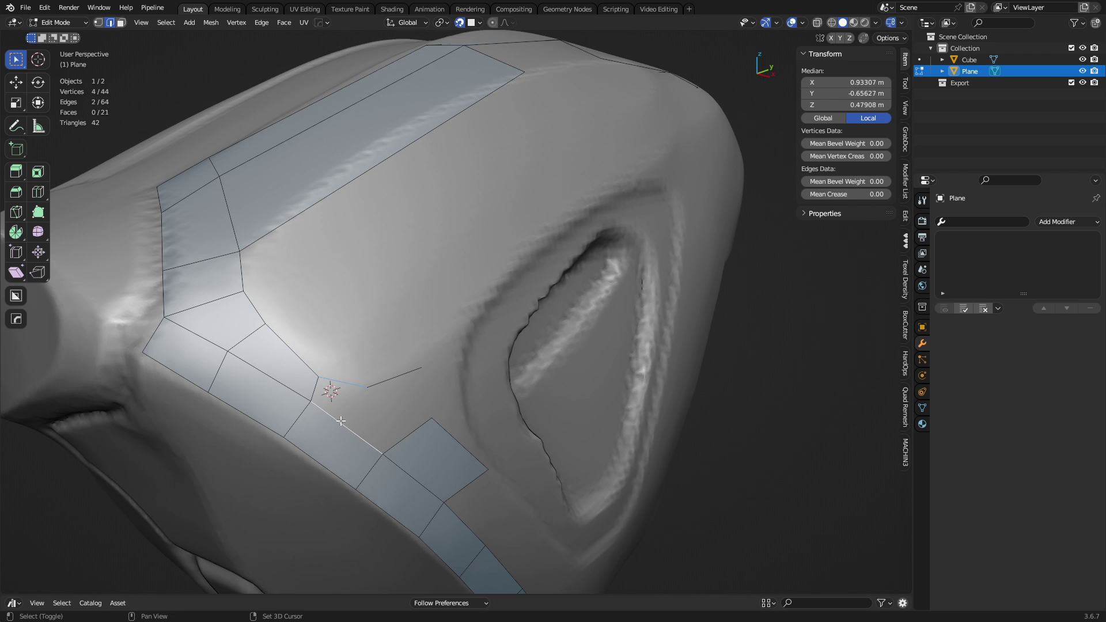
pyautogui.click(384, 382)
pyautogui.press('f')
# - Reposition the vertices of the new cheek faces, widening them out to the rim of the triangular recess
pyautogui.press('1')
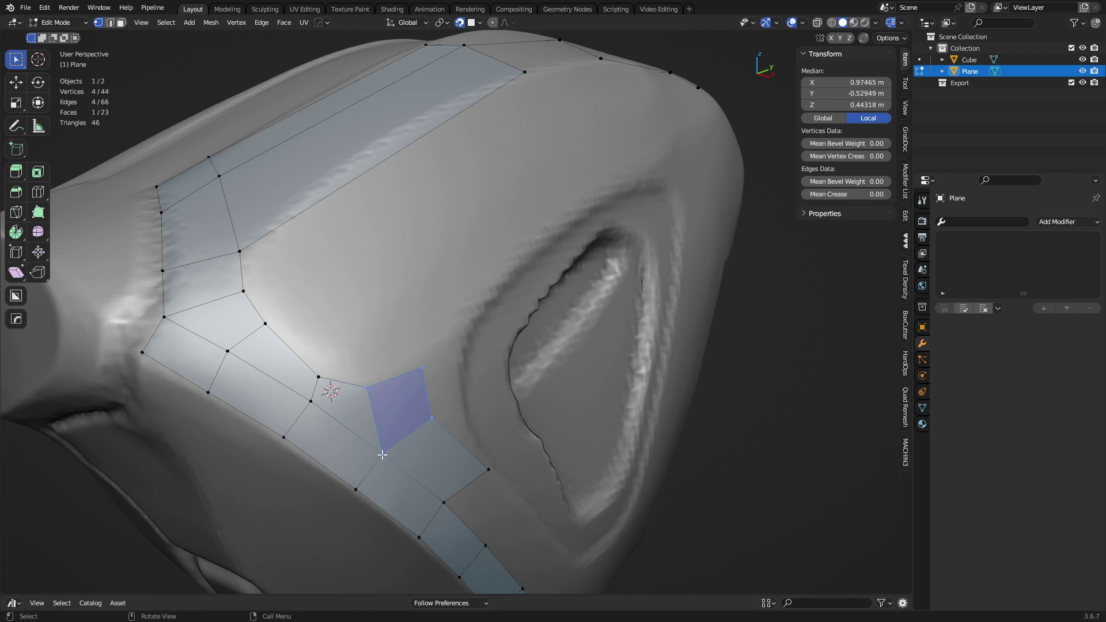
pyautogui.click(383, 458)
pyautogui.moveTo(385, 467); pyautogui.dragTo(383, 463)
pyautogui.click(365, 387)
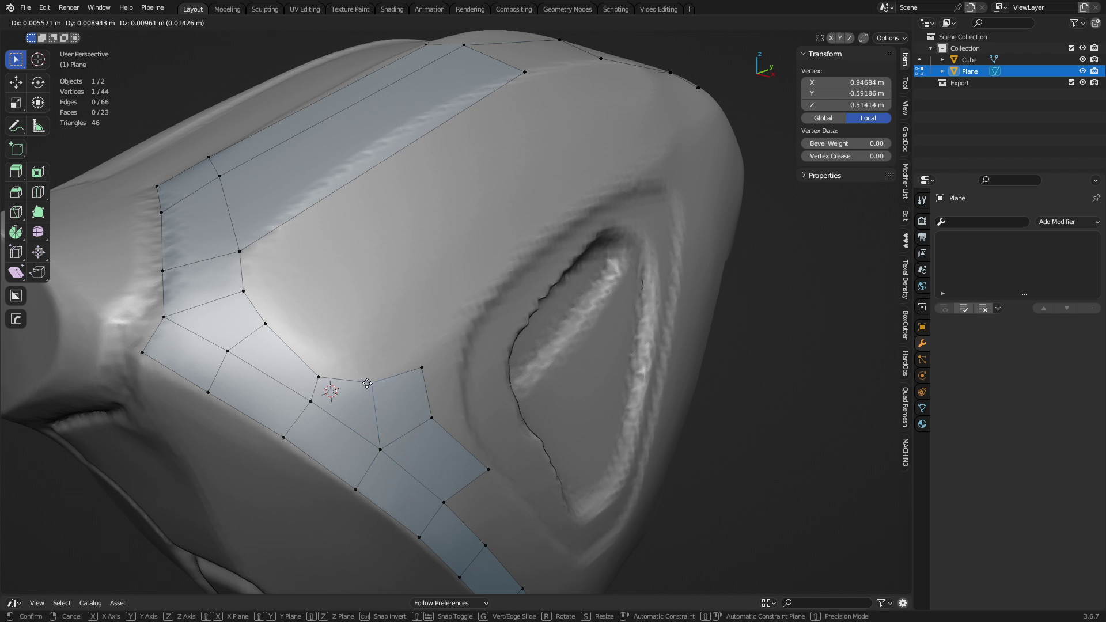
pyautogui.moveTo(481, 417); pyautogui.dragTo(387, 402, button='middle')
pyautogui.moveTo(324, 402); pyautogui.dragTo(363, 404)
pyautogui.moveTo(320, 350); pyautogui.dragTo(375, 326)
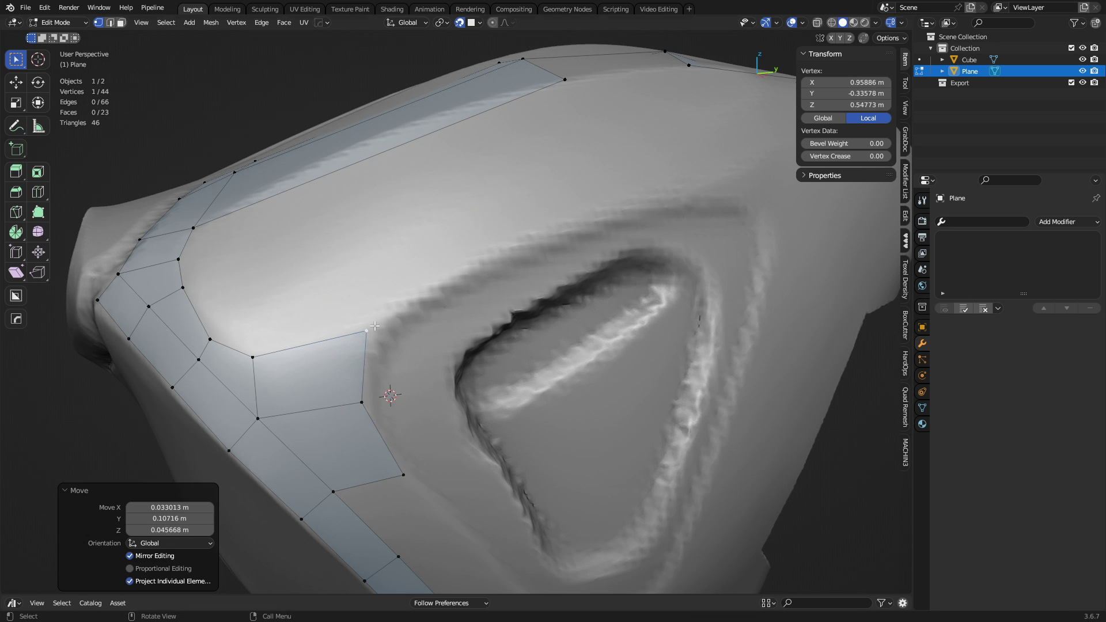
# - Add a centred loop cut through the two widened cheek faces and shift the cut's upper vertex slightly
pyautogui.hotkey('ctrl', 'r')
pyautogui.click(316, 421)
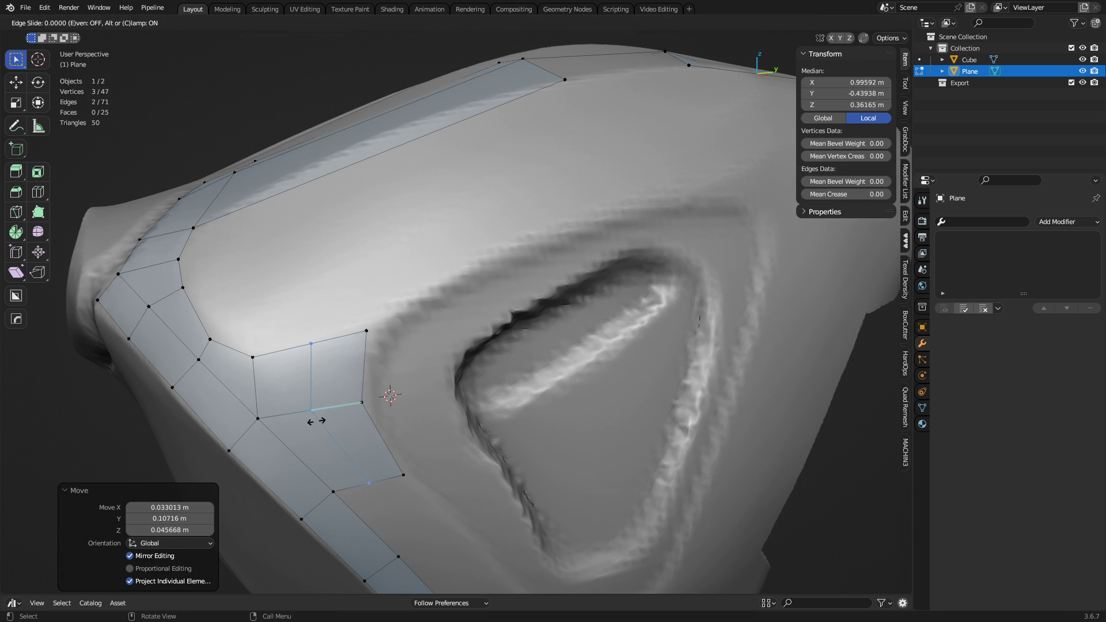
pyautogui.rightClick(316, 421)
pyautogui.moveTo(316, 421); pyautogui.dragTo(318, 376, button='middle')
pyautogui.click(310, 374)
pyautogui.press('g')
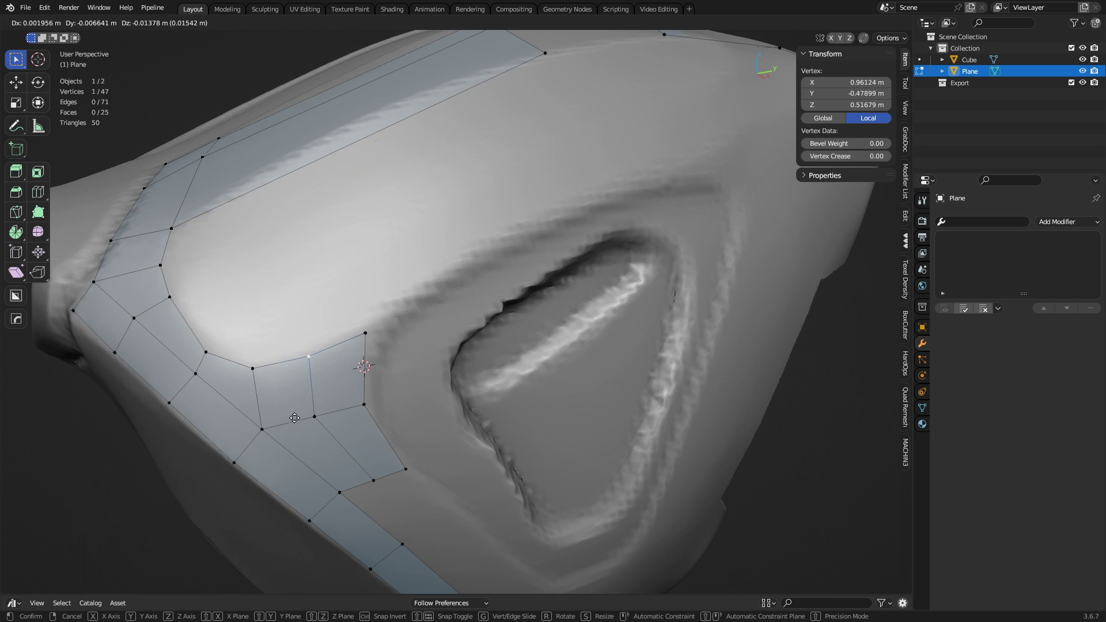
pyautogui.click(293, 421)
# - Add two loop cuts across the long upper strip, sliding the first towards the front and centring the second in the front section
pyautogui.keyDown('shift'); pyautogui.moveTo(326, 280); pyautogui.dragTo(374, 358, button='middle'); pyautogui.keyUp('shift')
pyautogui.hotkey('ctrl', 'r')
pyautogui.click(271, 263)
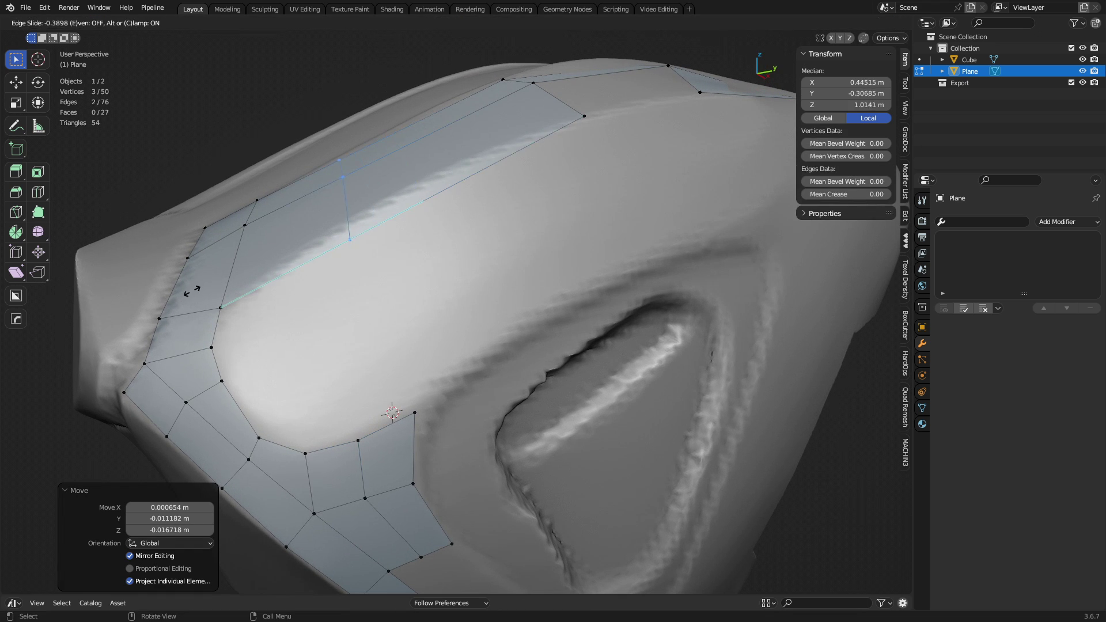
pyautogui.click(182, 300)
pyautogui.hotkey('ctrl', 'r')
pyautogui.click(282, 273)
pyautogui.rightClick(282, 273)
# - Fine-tune the upper border vertices of the cheek faces beside the front corner of the triangular recess
pyautogui.keyDown('shift'); pyautogui.moveTo(402, 408); pyautogui.dragTo(384, 367, button='middle'); pyautogui.keyUp('shift')
pyautogui.press('2')
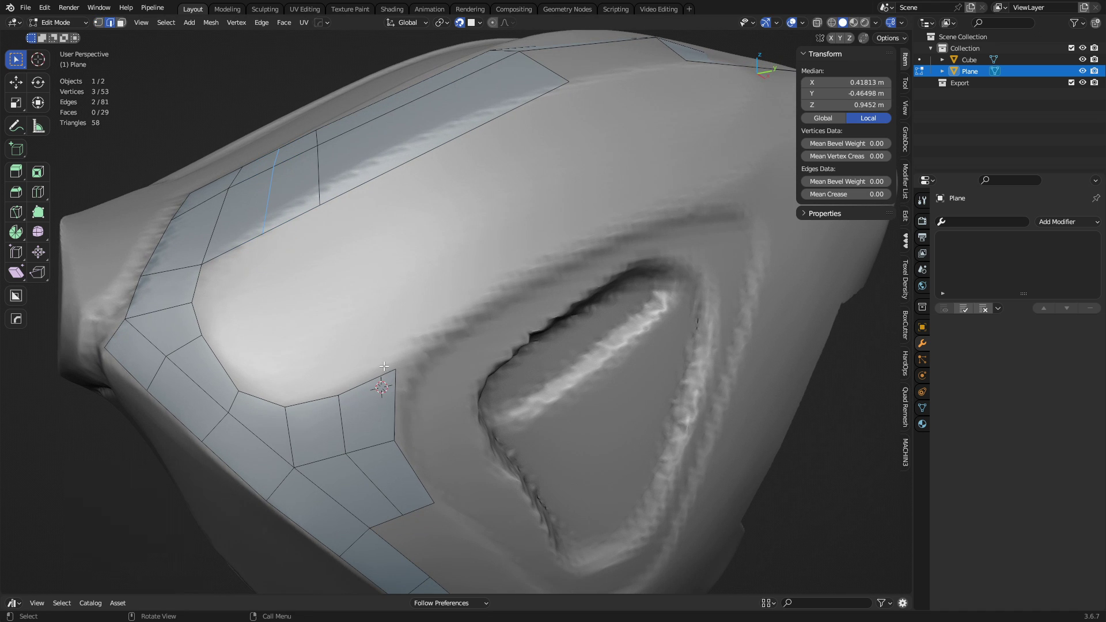
pyautogui.press('1')
pyautogui.click(395, 369)
pyautogui.press('g')
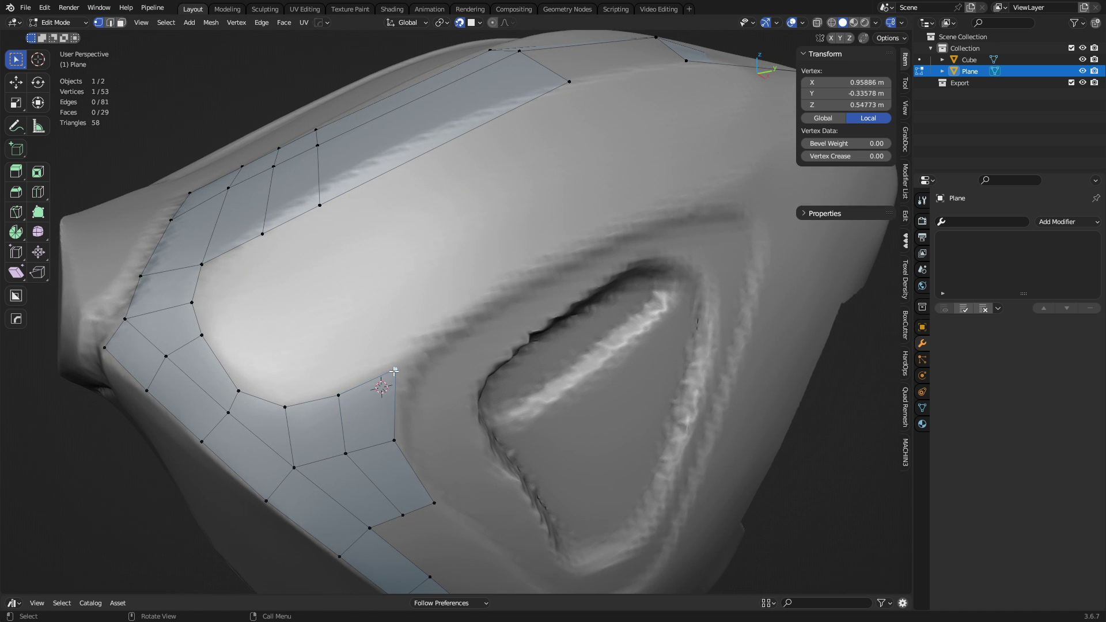
pyautogui.click(390, 367)
pyautogui.click(338, 396)
pyautogui.press('g')
pyautogui.click(371, 390)
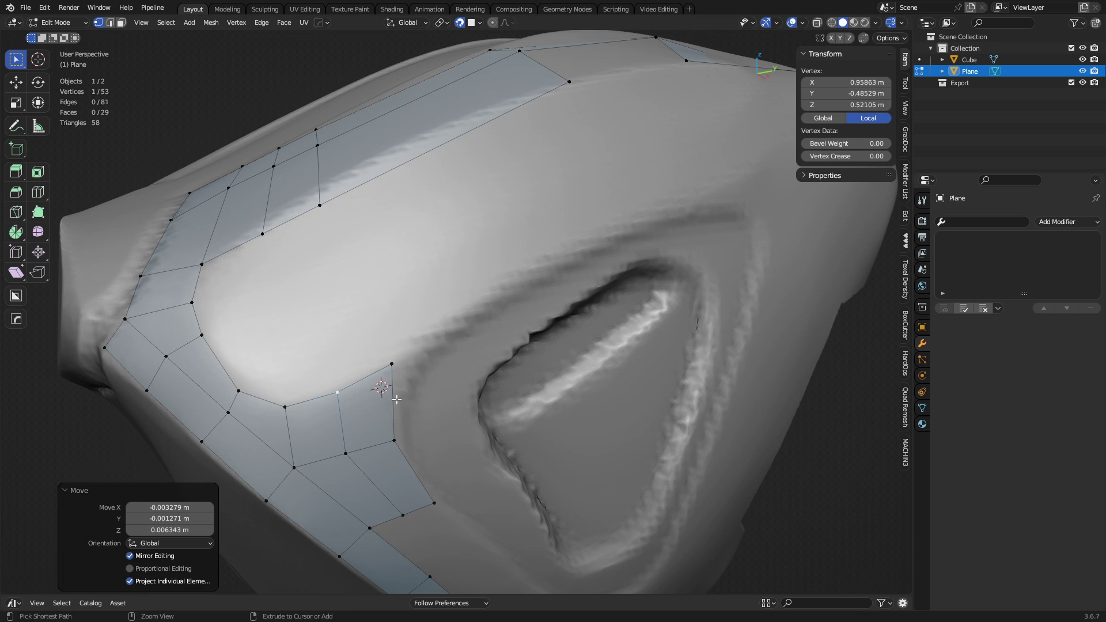
pyautogui.moveTo(397, 399); pyautogui.dragTo(443, 367, button='middle')
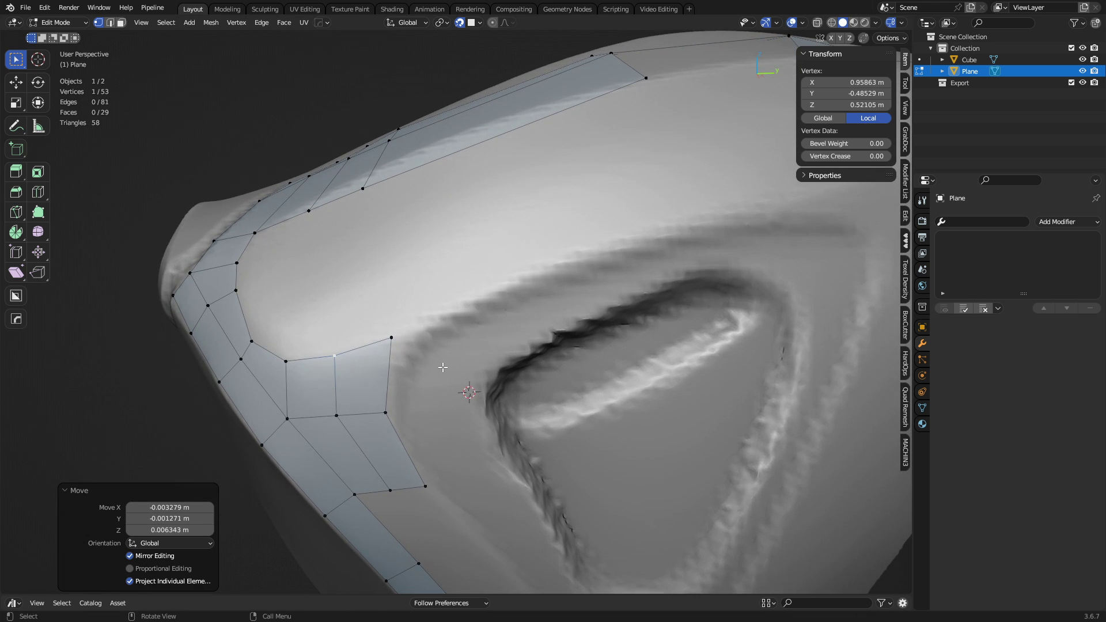
pyautogui.click(392, 343)
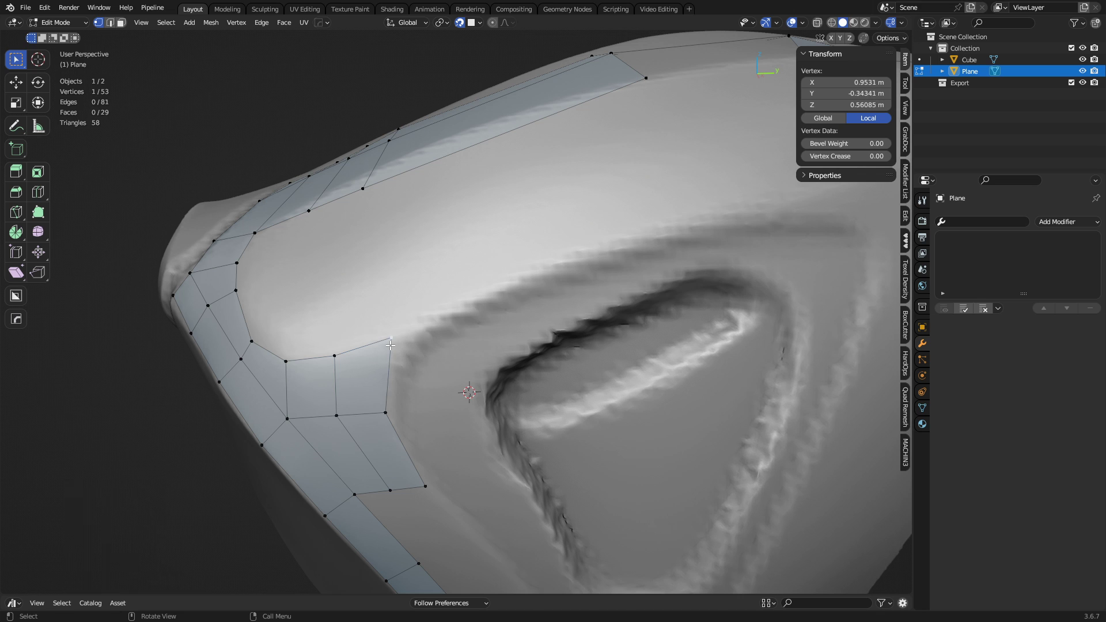
# - Try lowering the two upper border vertices of the cheek faces beside the front corner of the triangular recess
pyautogui.press('g')
pyautogui.click(391, 365)
pyautogui.click(336, 361)
pyautogui.press('g')
pyautogui.click(334, 373)
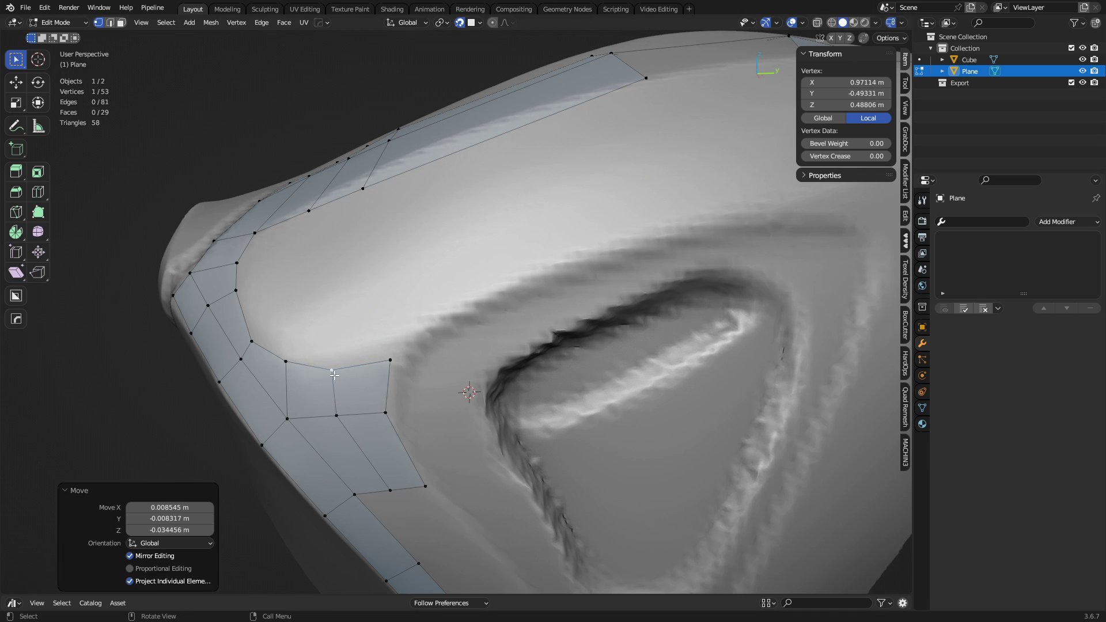
pyautogui.click(391, 361)
pyautogui.moveTo(391, 360); pyautogui.dragTo(333, 349, button='middle')
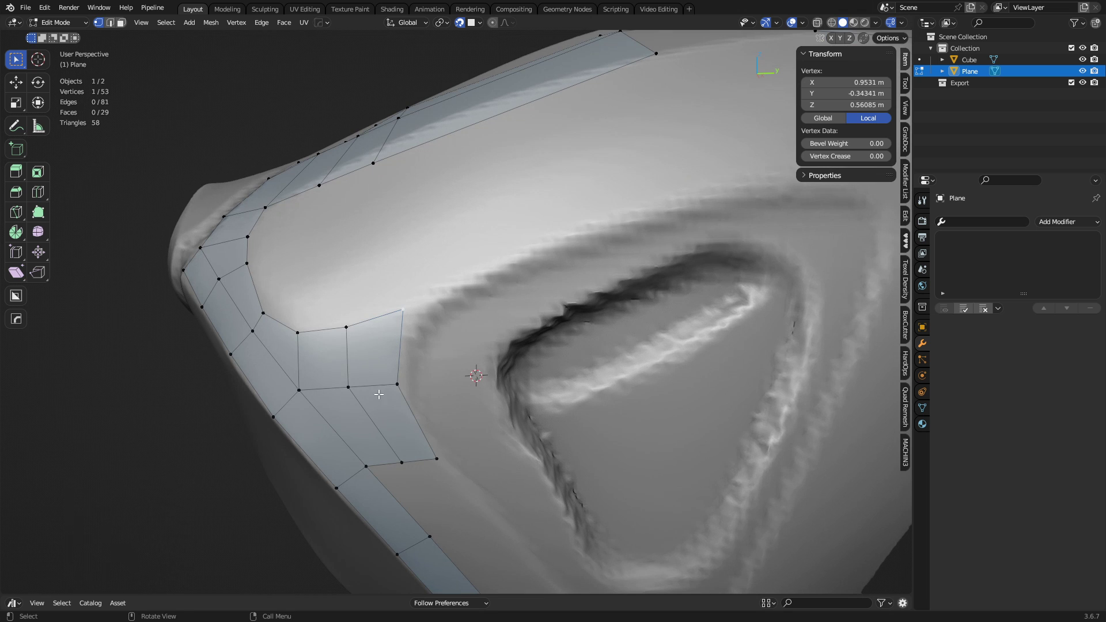
# - Extrude one inner border edge of the lower strip into a new face reaching towards the rim of the triangular recess
pyautogui.moveTo(379, 394); pyautogui.dragTo(366, 378, button='middle')
pyautogui.press('2')
pyautogui.click(368, 375)
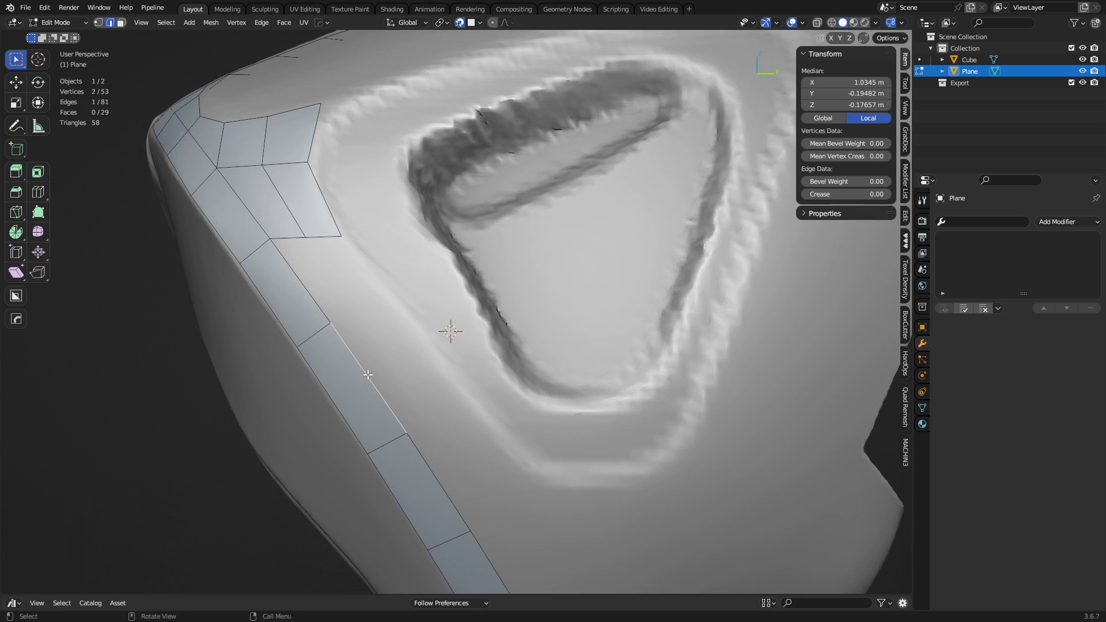
pyautogui.press('e')
pyautogui.click(424, 356)
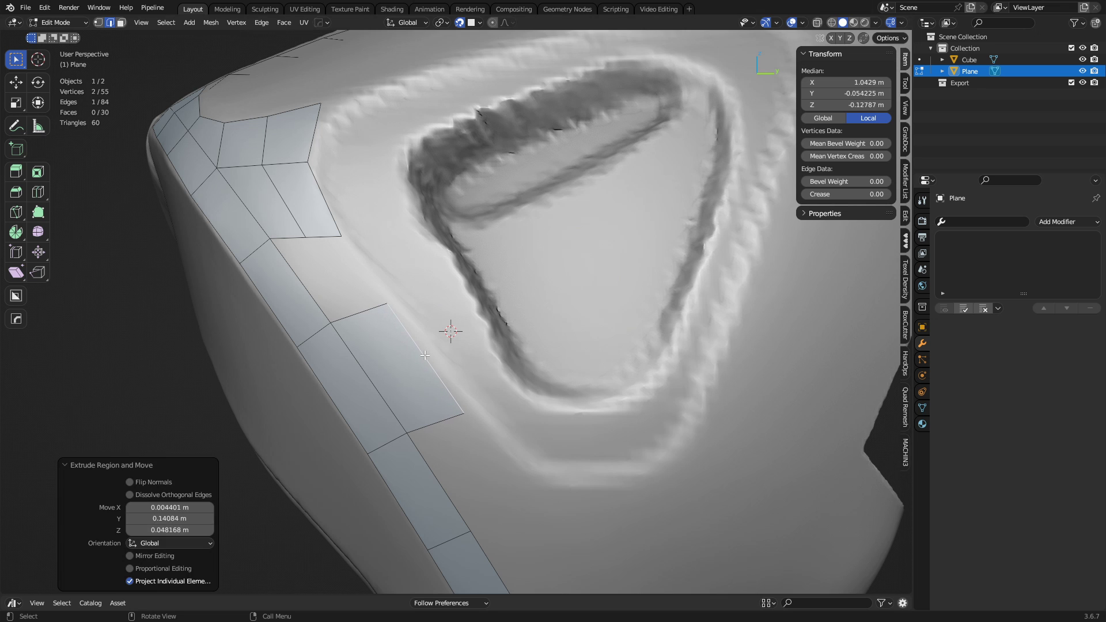
# - Dissolve the middle edge loop running through the two cheek faces beside the front corner of the recess
pyautogui.click(290, 207)
pyautogui.press('a')
pyautogui.press('a')
pyautogui.keyDown('alt'); pyautogui.click(291, 215); pyautogui.keyUp('alt')
pyautogui.hotkey('ctrl', 'x')
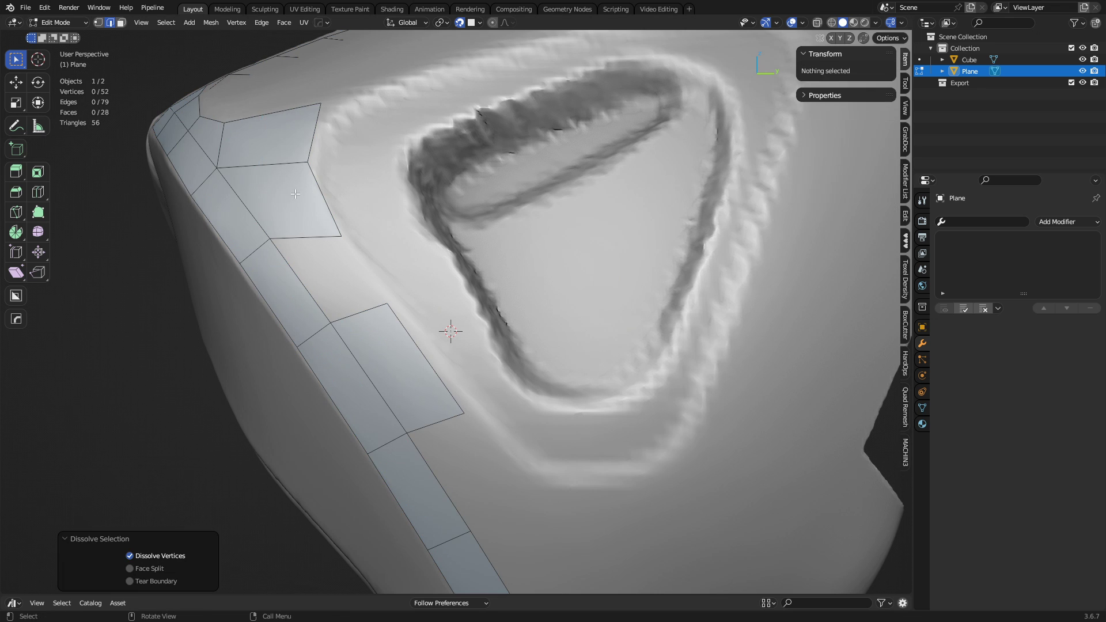
# - Pull the outer edge and the upper corner vertex of the cheek faces back from the recess rim
pyautogui.keyDown('shift'); pyautogui.moveTo(319, 191); pyautogui.dragTo(432, 363, button='middle'); pyautogui.keyUp('shift')
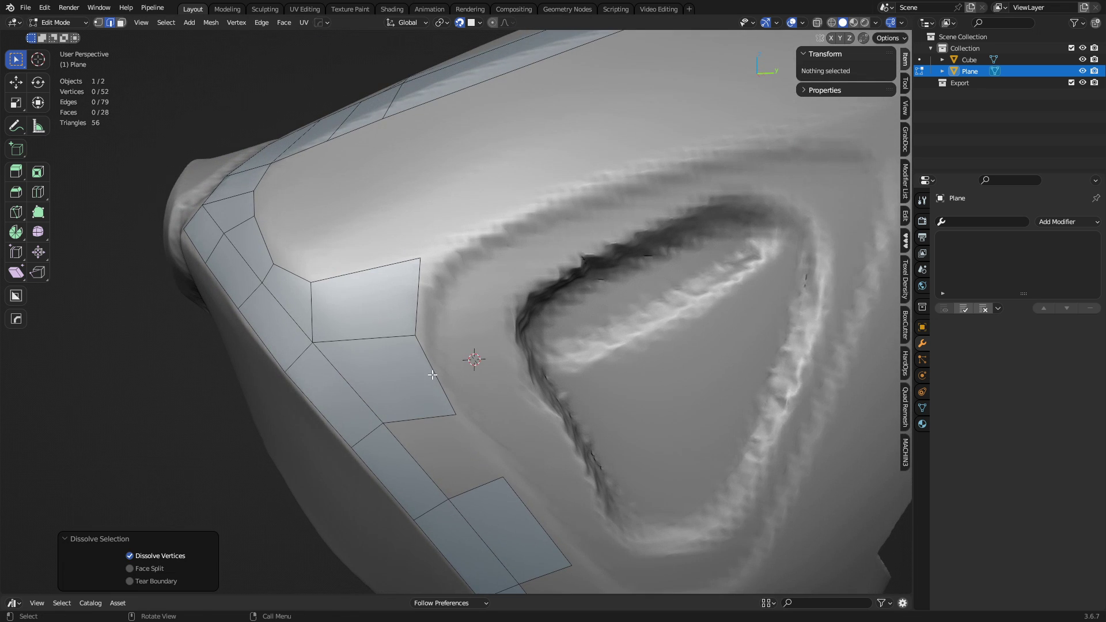
pyautogui.click(431, 375)
pyautogui.press('g')
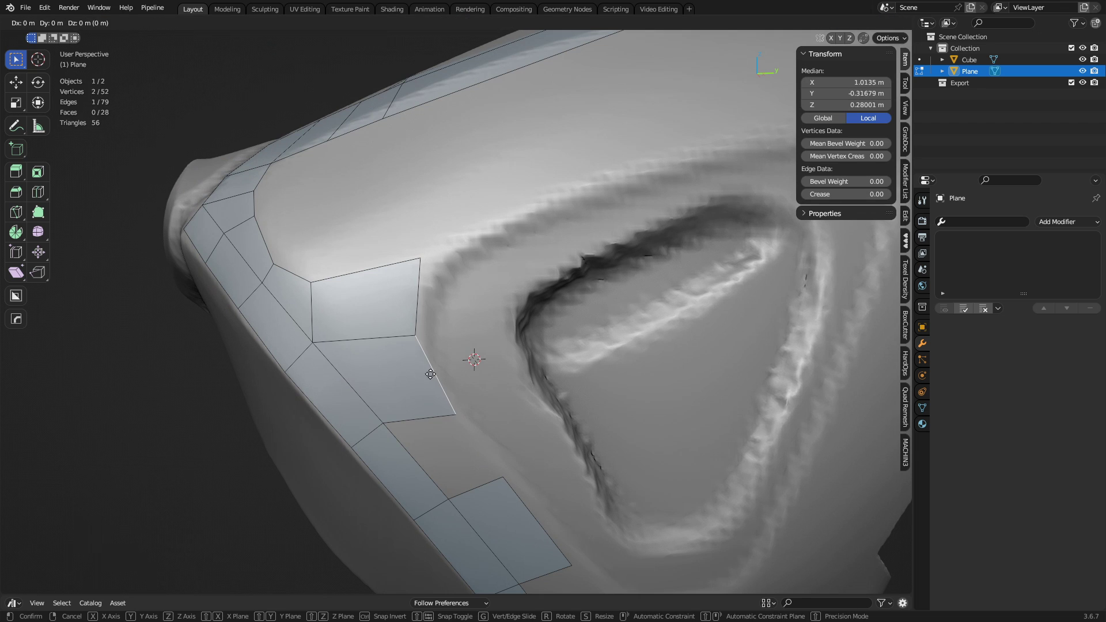
pyautogui.click(408, 377)
pyautogui.press('1')
pyautogui.click(420, 258)
pyautogui.press('g')
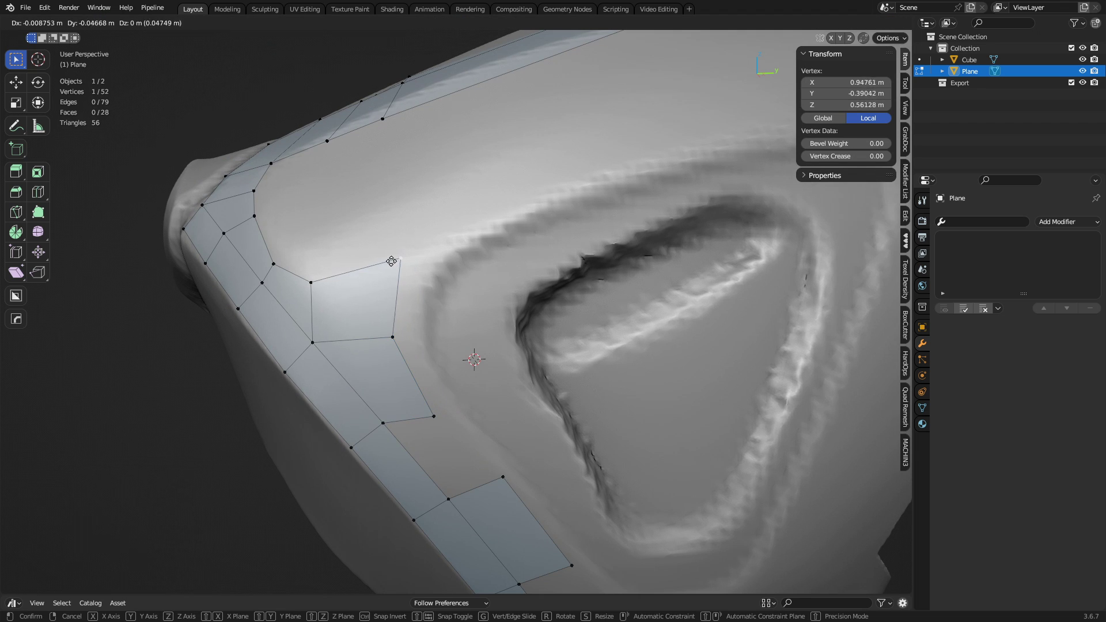
pyautogui.click(378, 268)
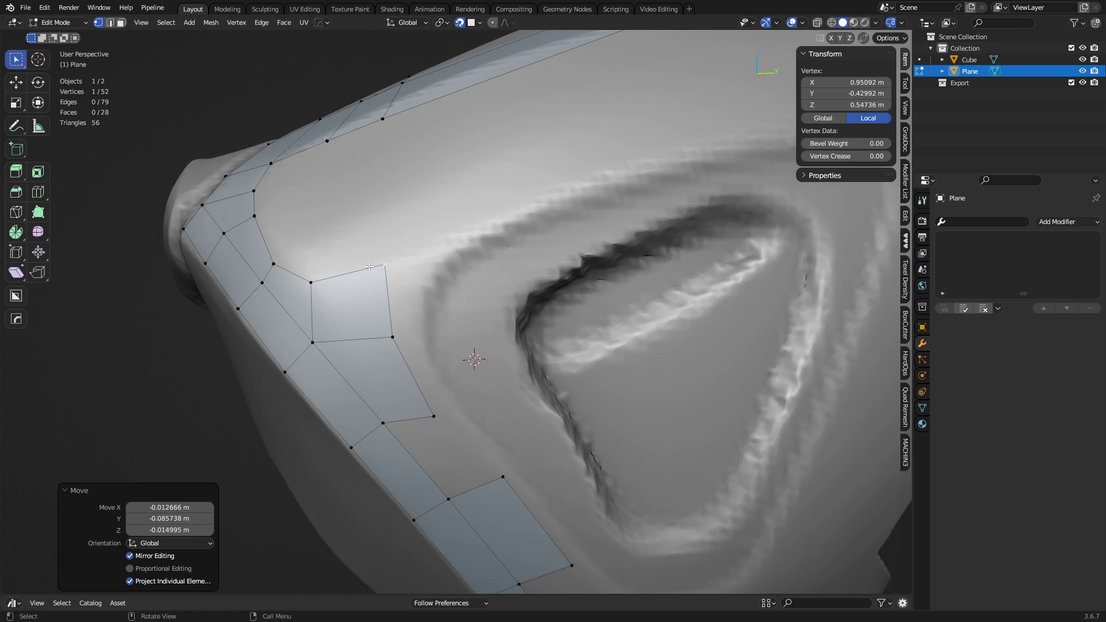
# - Extrude a chain of three vertices from the cheek's upper corner along the groove above the front of the recess
pyautogui.moveTo(380, 271)
pyautogui.mouseDown(button='middle')
pyautogui.moveTo(499, 331)
pyautogui.moveTo(472, 310)
pyautogui.mouseUp(button='middle')
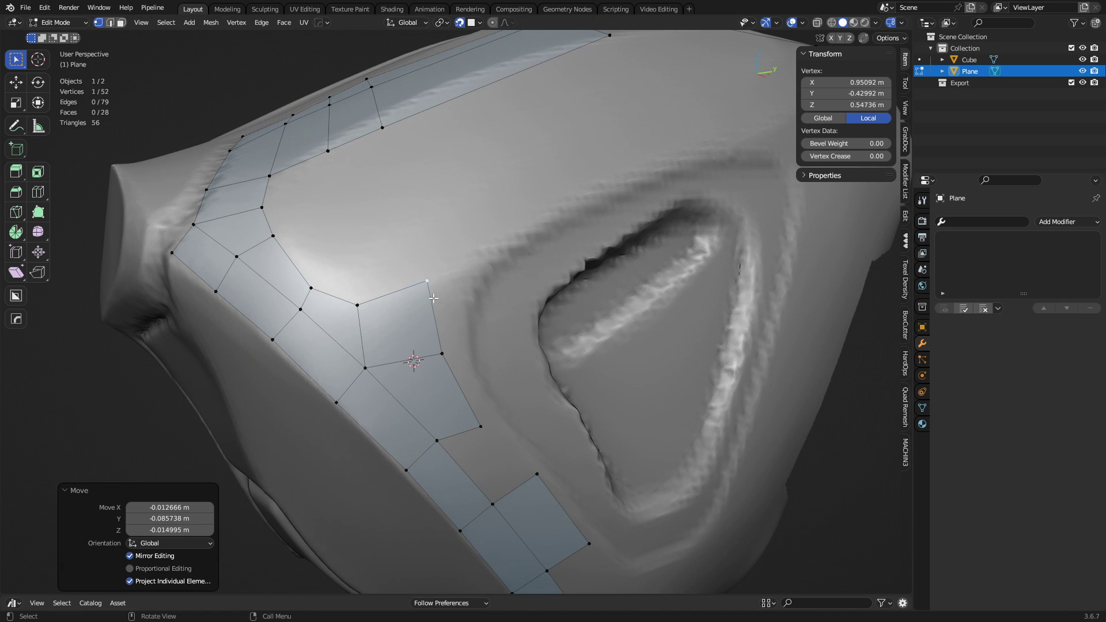
pyautogui.press('e')
pyautogui.click(474, 278)
pyautogui.press('e')
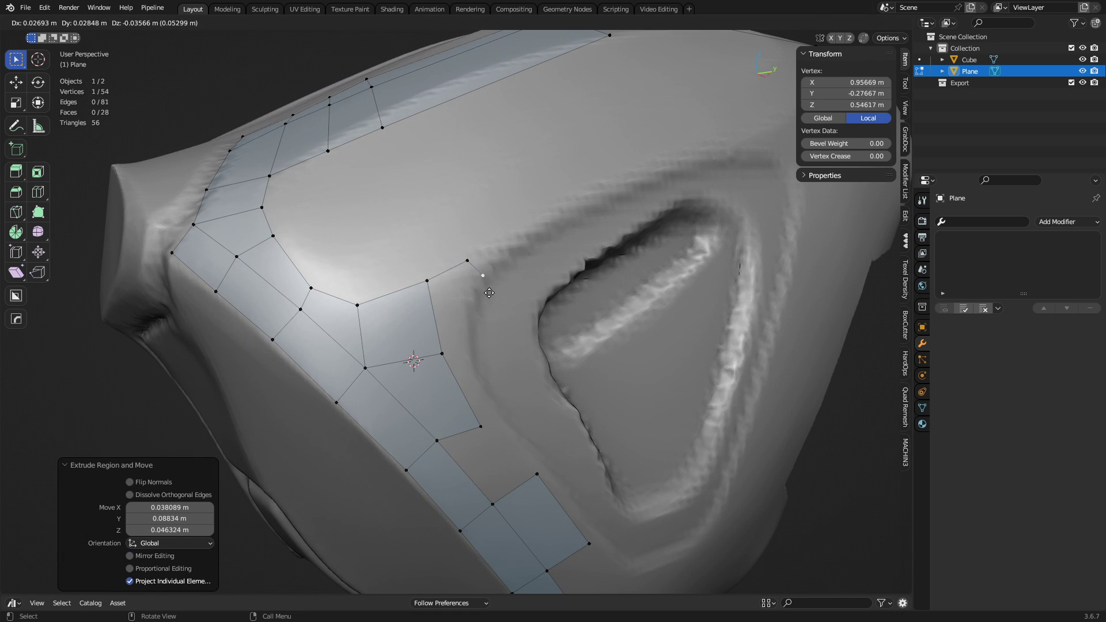
pyautogui.click(490, 293)
pyautogui.press('e')
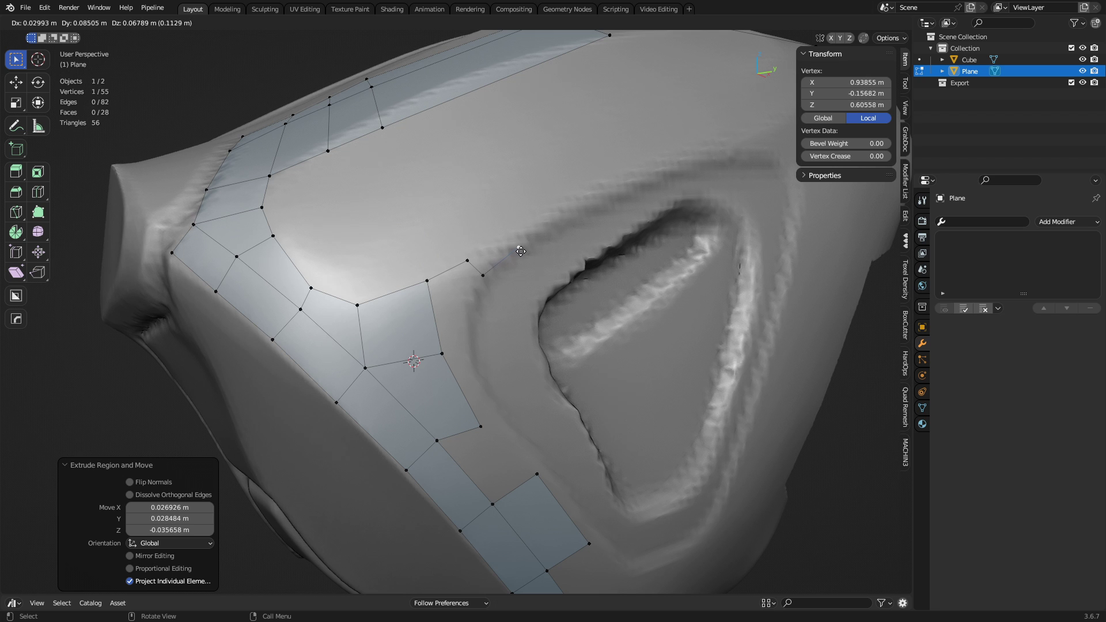
pyautogui.click(521, 252)
# - Extrude a parallel upper vertex from the start of the chain and fill a small quad between the two edges
pyautogui.click(476, 261)
pyautogui.press('e')
pyautogui.click(514, 241)
pyautogui.press('2')
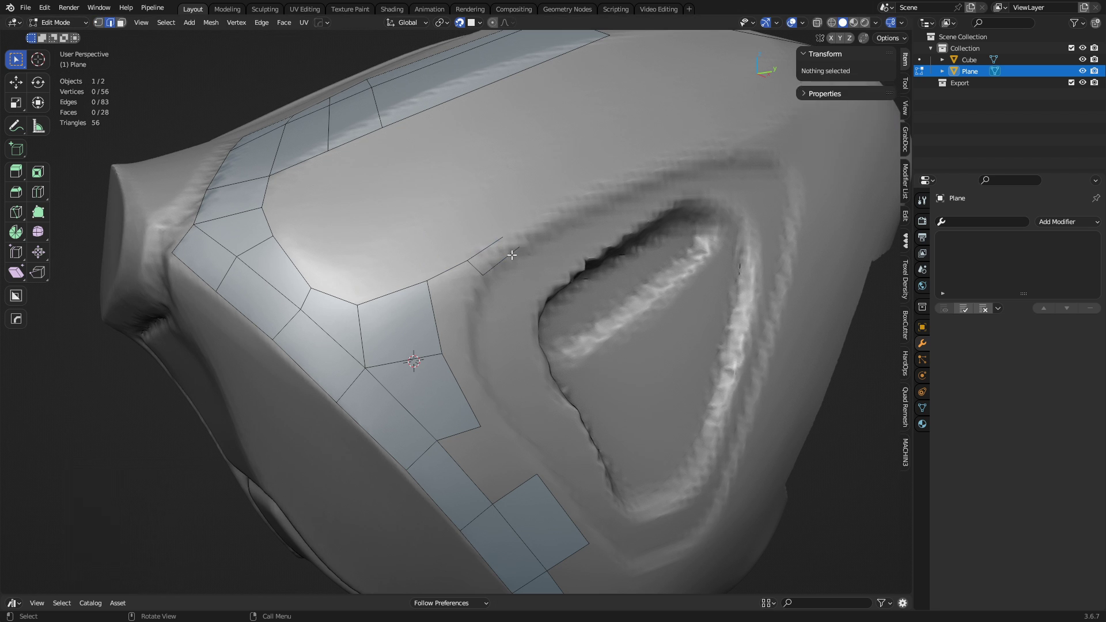
pyautogui.click(512, 255)
pyautogui.press('f')
# - Nudge the two recess-side vertices of the small quad to narrow it along the groove
pyautogui.click(487, 277)
pyautogui.press('g')
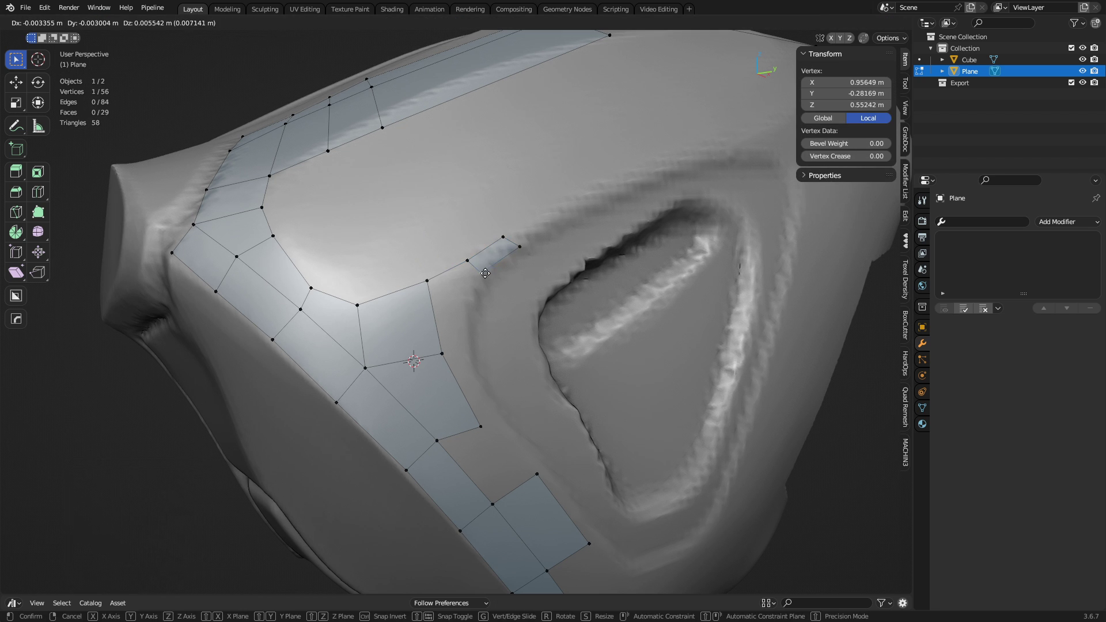
pyautogui.click(483, 276)
pyautogui.click(513, 253)
pyautogui.press('g')
pyautogui.click(508, 252)
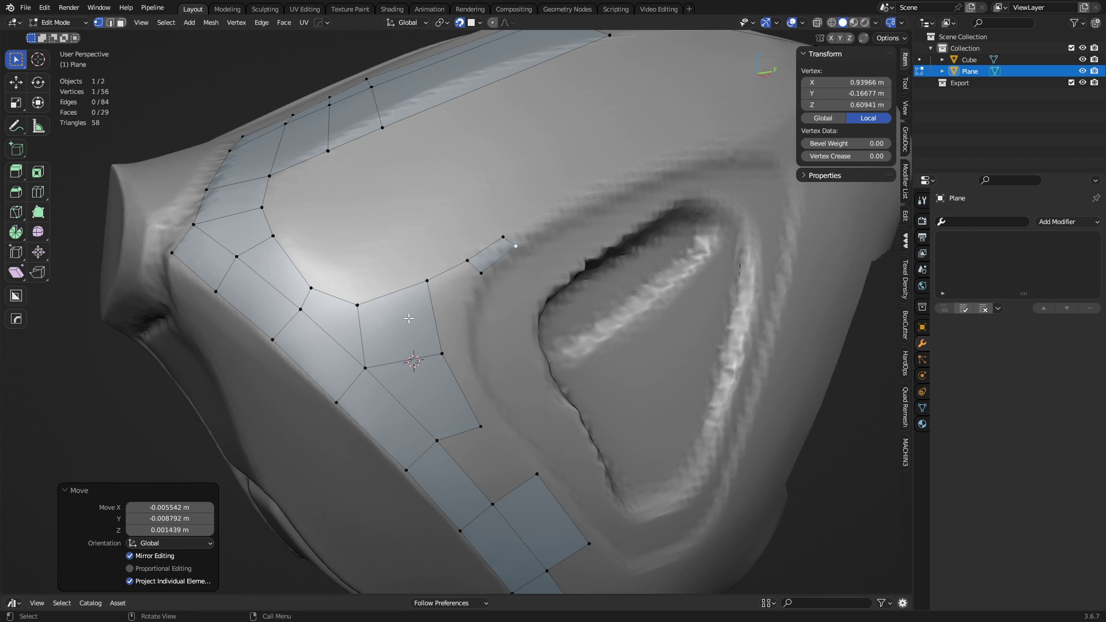
# - Knife-cut the upper cheek face from its lower inner corner to its outer edge, then fill a face joining it to the small quad
pyautogui.press('k')
pyautogui.click(365, 367)
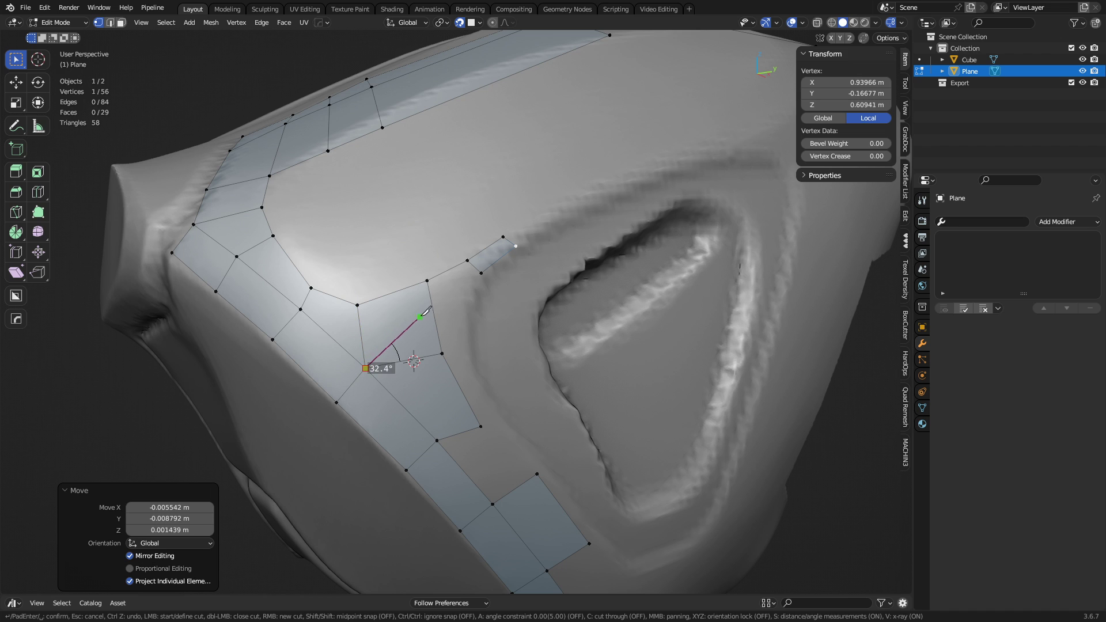
pyautogui.click(433, 308)
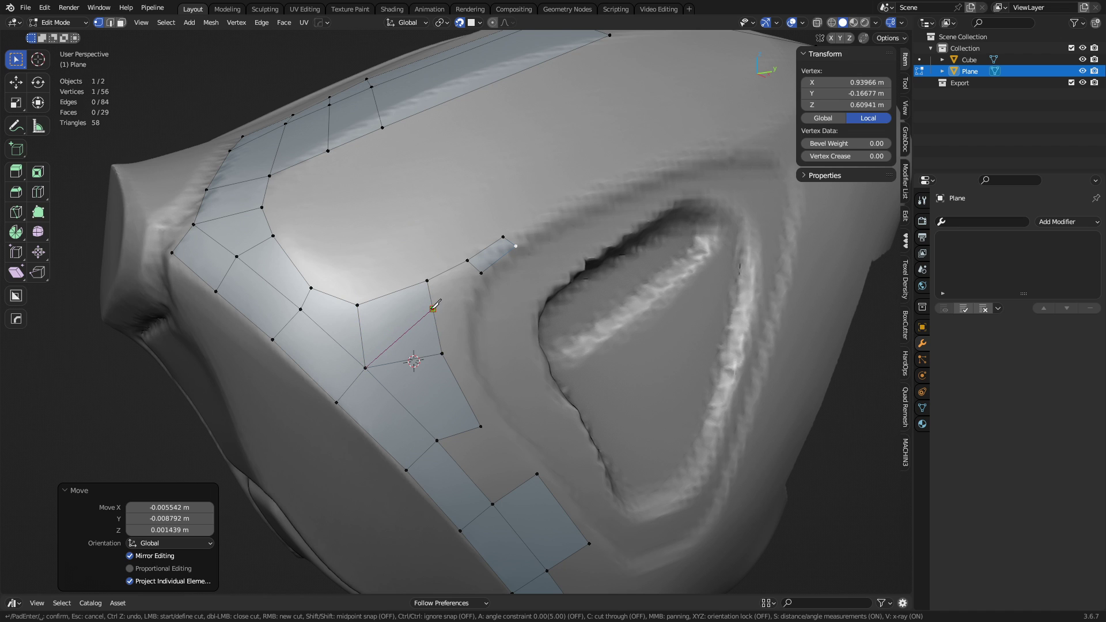
pyautogui.press('Return')
pyautogui.keyDown('shift'); pyautogui.click(460, 278); pyautogui.keyUp('shift')
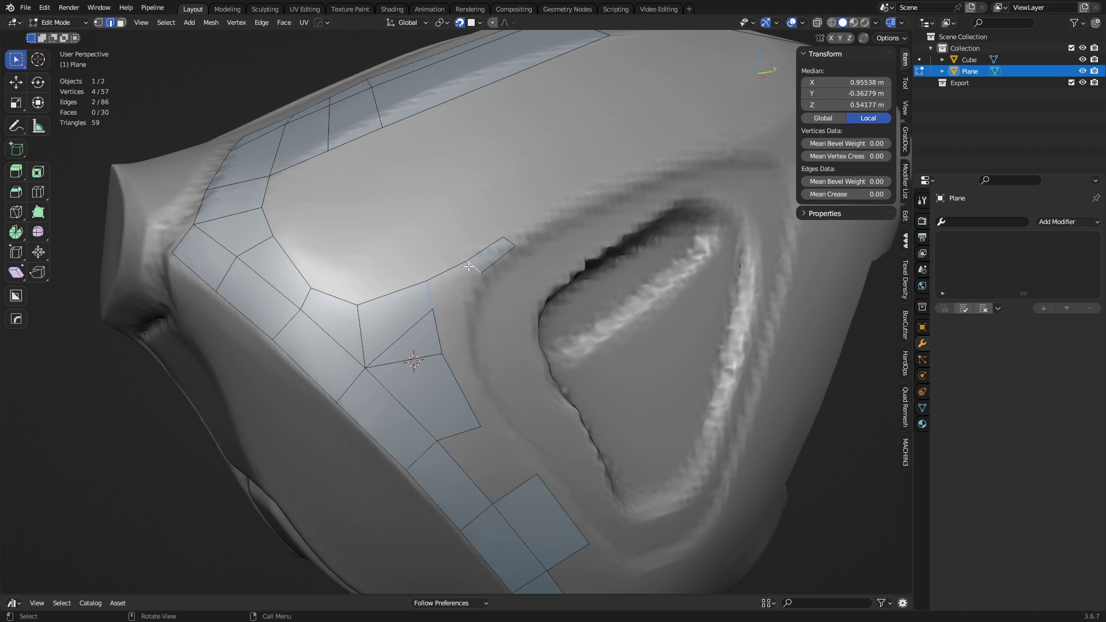
pyautogui.press('f')
pyautogui.press('1')
# - Dissolve the cross edge just below the knife cut to merge the two cheek faces into one
pyautogui.press('2')
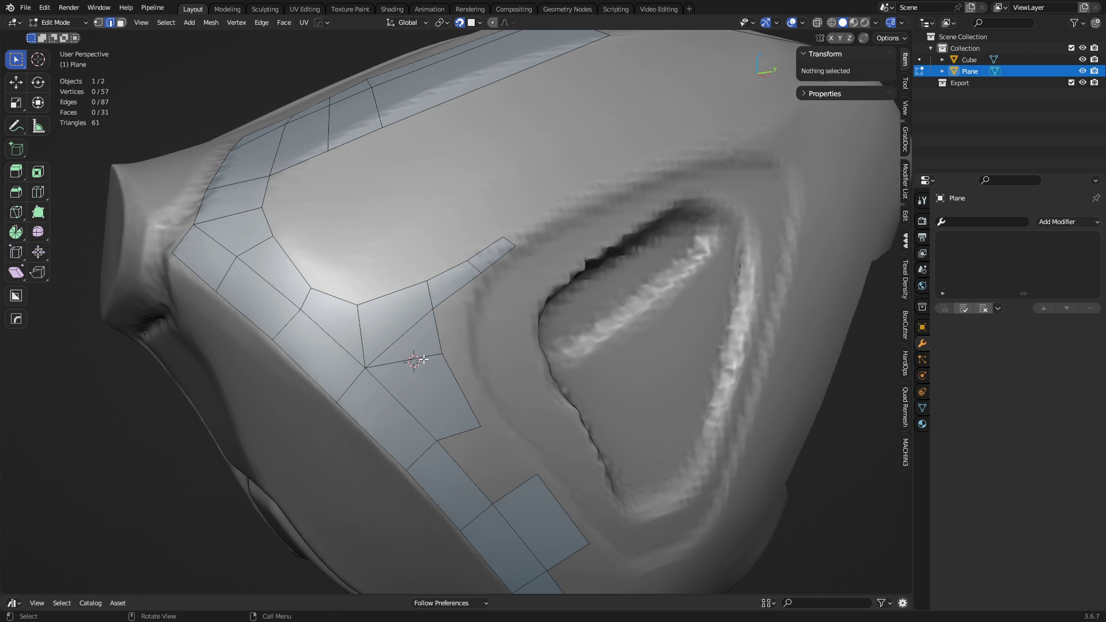
pyautogui.click(424, 360)
pyautogui.hotkey('ctrl', 'x')
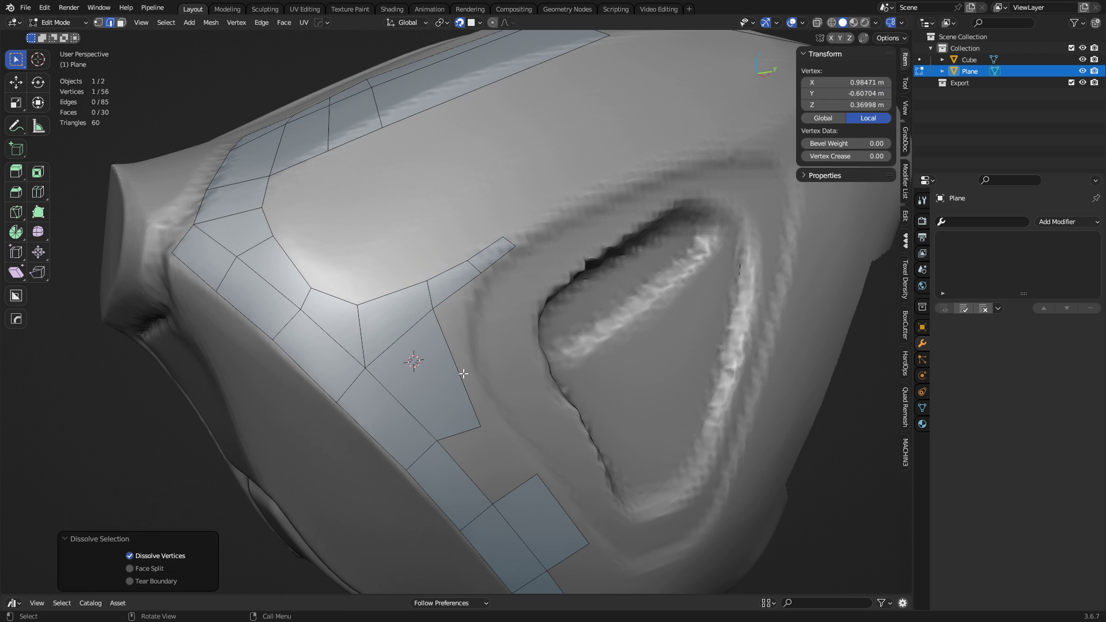
# - Move the two outer vertices of the merged cheek face so its border follows the front curve of the recess rim
pyautogui.press('1')
pyautogui.click(446, 306)
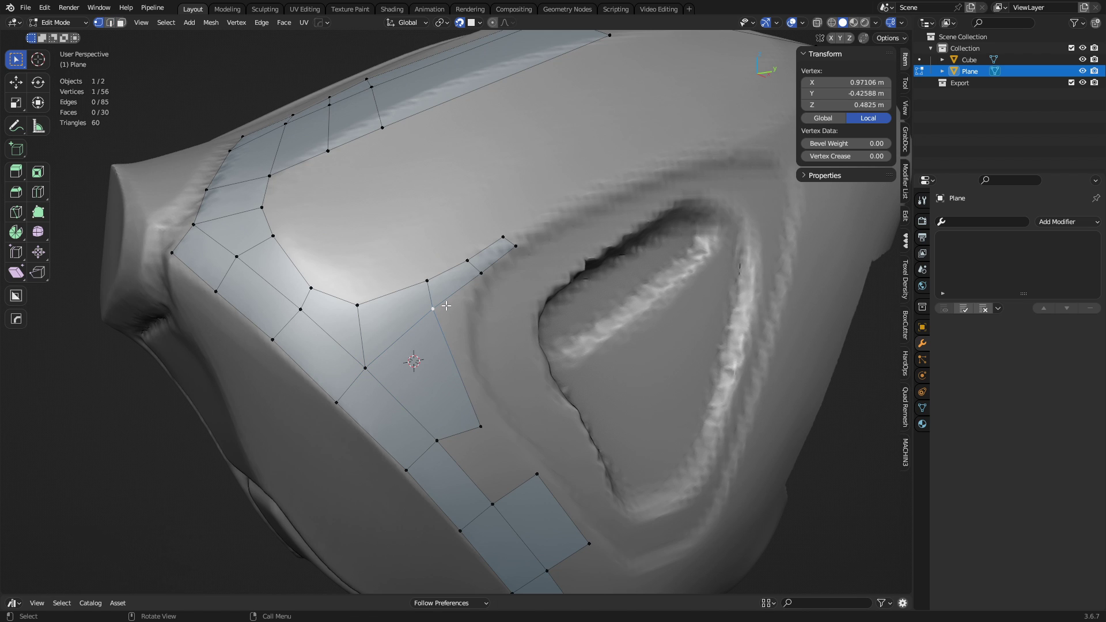
pyautogui.press('g')
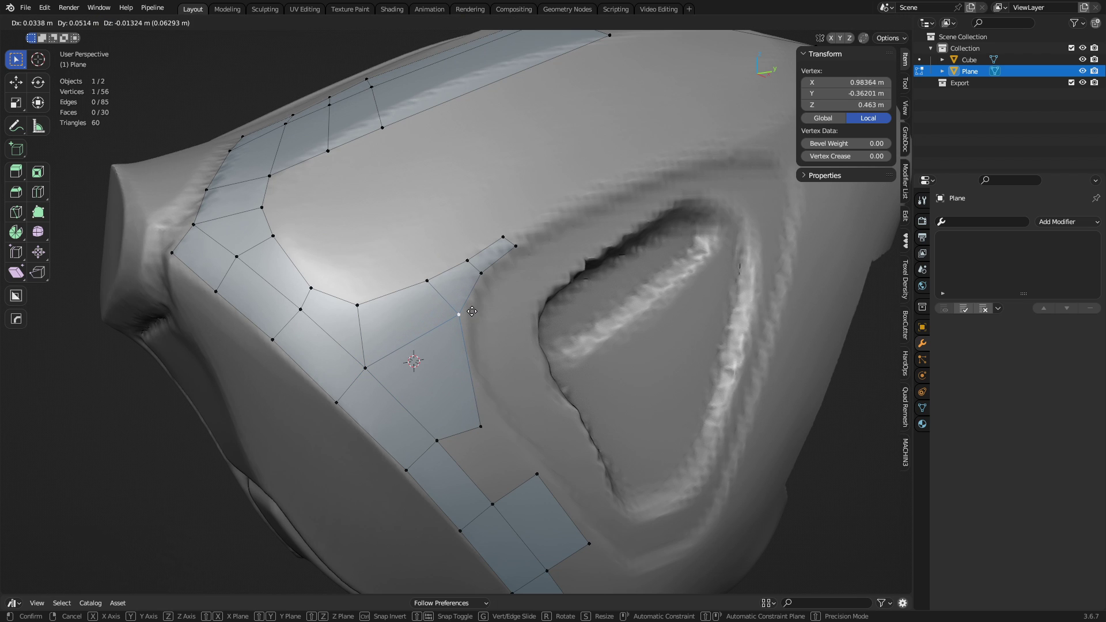
pyautogui.click(472, 311)
pyautogui.click(481, 425)
pyautogui.press('g')
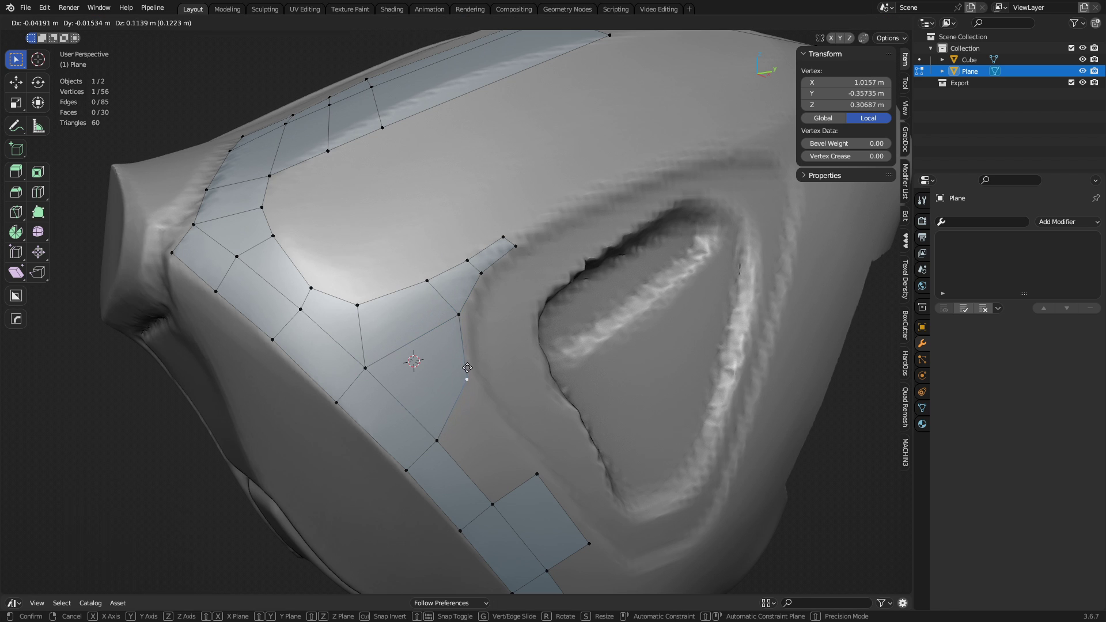
pyautogui.click(468, 367)
# - Fill the gap between the cheek face and the extruded face of the lower strip with a quad
pyautogui.keyDown('shift'); pyautogui.moveTo(501, 439); pyautogui.dragTo(475, 386, button='middle'); pyautogui.keyUp('shift')
pyautogui.press('2')
pyautogui.click(448, 431)
pyautogui.press('f')
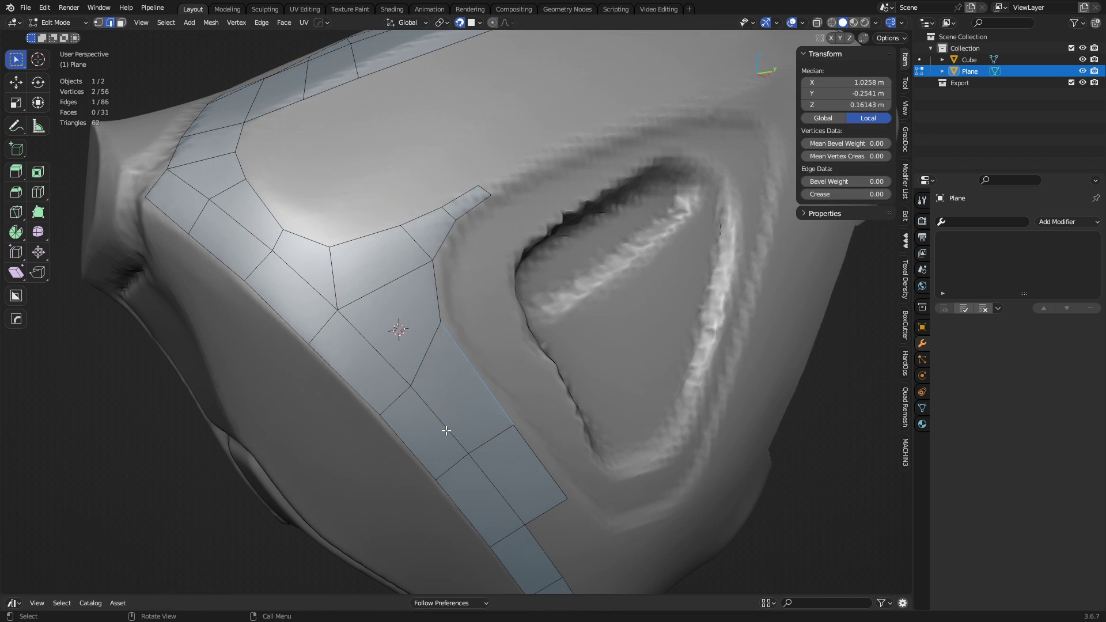
# - Shift the strip's inner and outer vertices below the cheek face upwards to even out the quad spacing
pyautogui.press('1')
pyautogui.click(411, 385)
pyautogui.press('g')
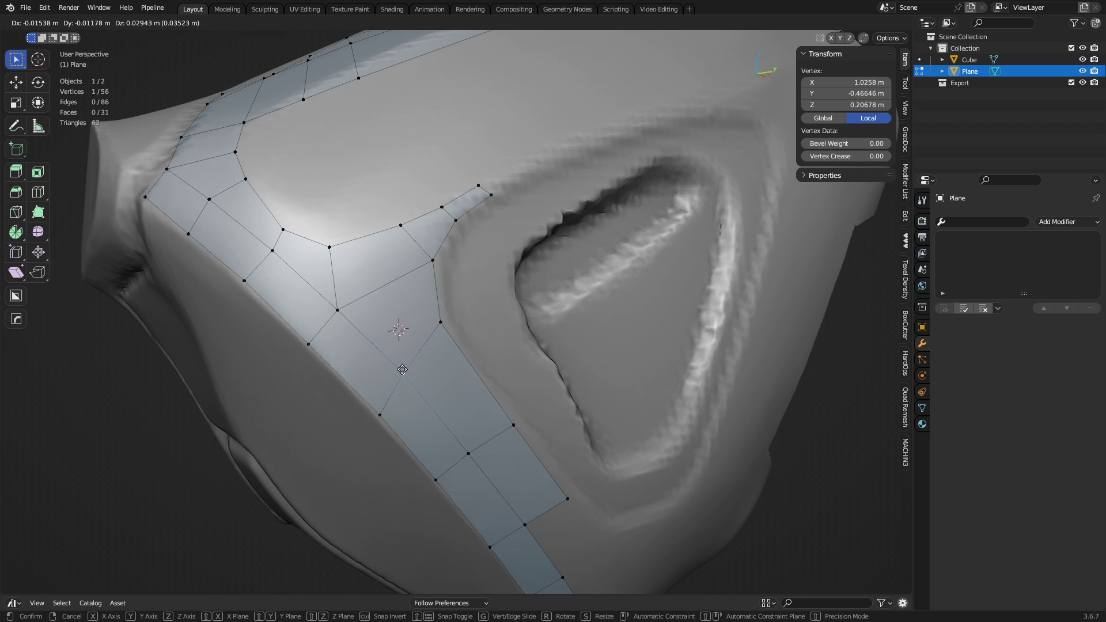
pyautogui.click(402, 373)
pyautogui.click(385, 408)
pyautogui.press('g')
pyautogui.click(380, 401)
# - Slide the cross edge loop in the middle of the widened lower strip up towards the cheek and nudge it into place
pyautogui.keyDown('shift'); pyautogui.moveTo(360, 328); pyautogui.dragTo(391, 375, button='middle'); pyautogui.keyUp('shift')
pyautogui.keyDown('shift'); pyautogui.moveTo(544, 381); pyautogui.dragTo(427, 274, button='middle'); pyautogui.keyUp('shift')
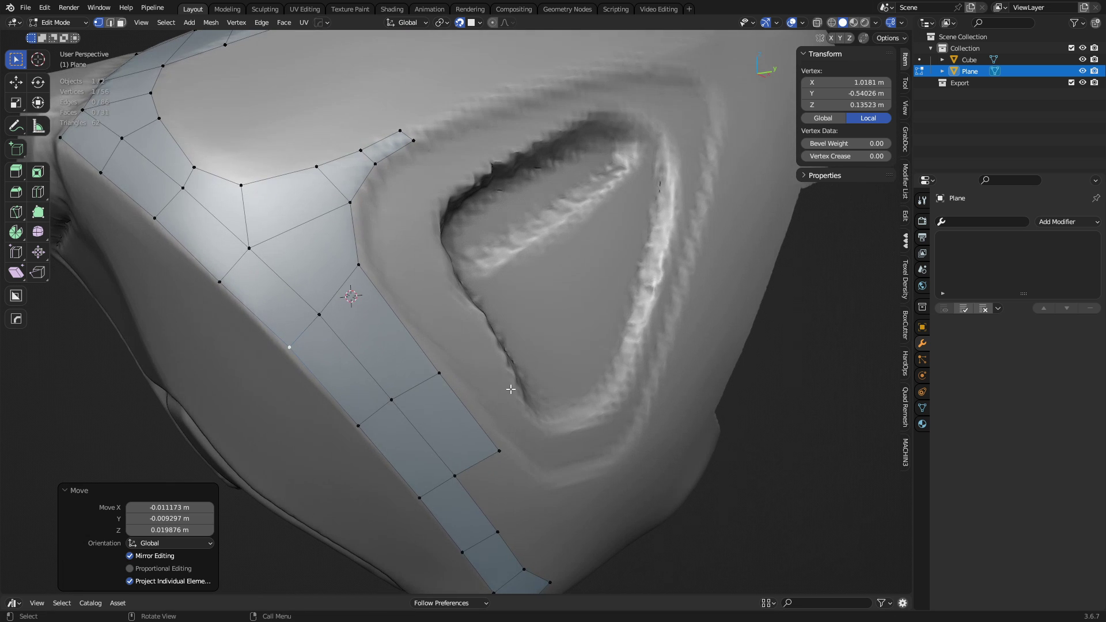
pyautogui.moveTo(493, 393); pyautogui.dragTo(465, 369, button='middle')
pyautogui.keyDown('shift'); pyautogui.moveTo(496, 429); pyautogui.dragTo(448, 372, button='middle'); pyautogui.keyUp('shift')
pyautogui.press('2')
pyautogui.keyDown('alt'); pyautogui.click(358, 365); pyautogui.keyUp('alt')
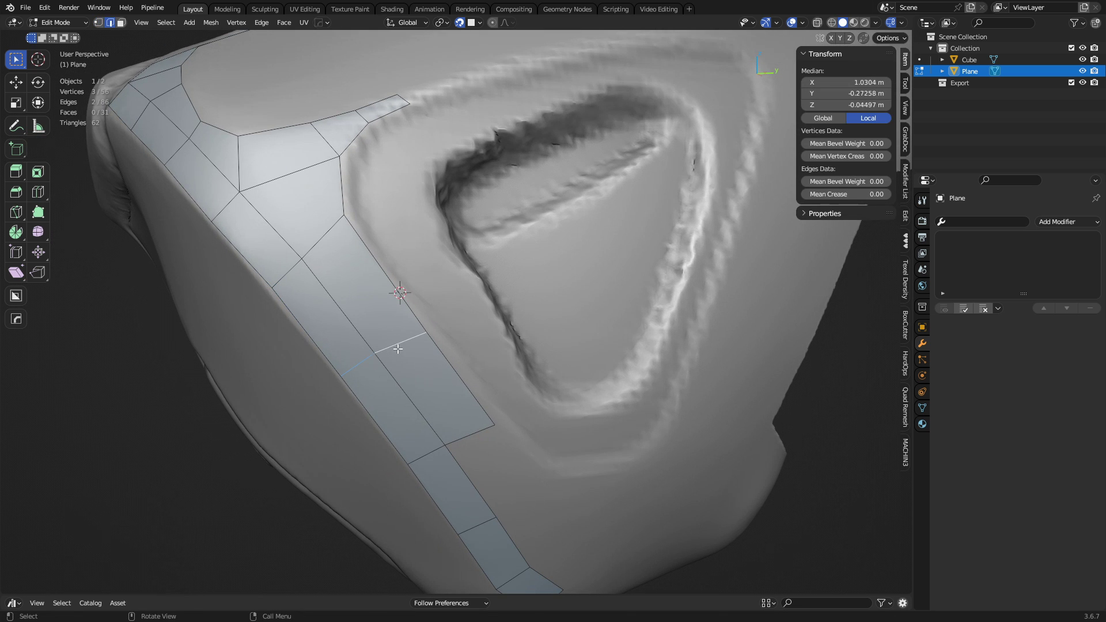
pyautogui.press('g')
pyautogui.press('g')
pyautogui.click(371, 312)
pyautogui.hotkey('ctrl', 'z')
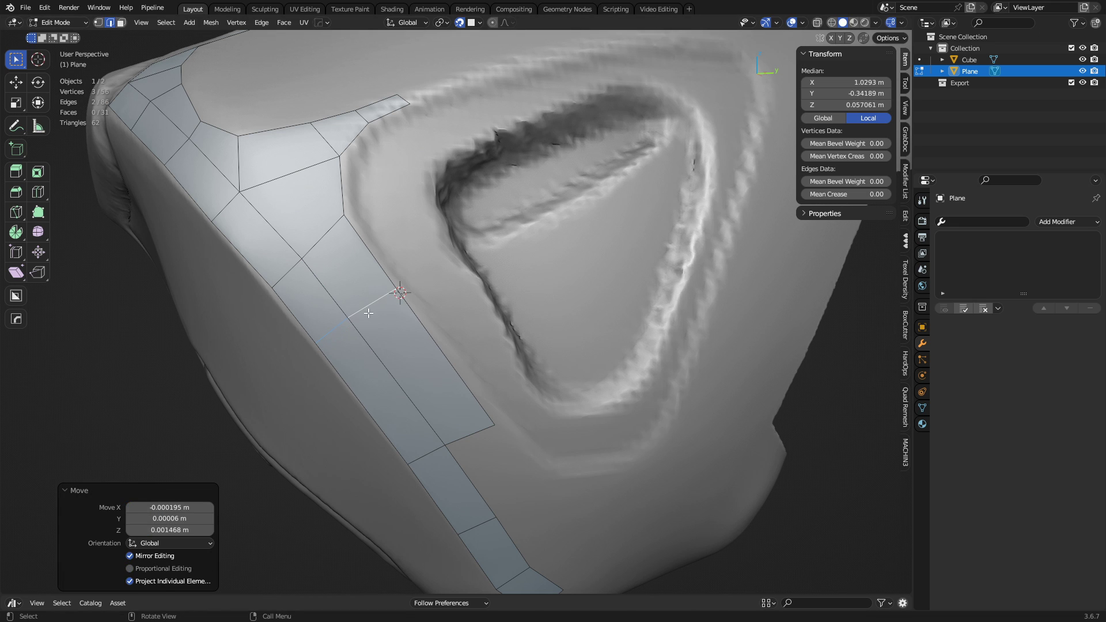
pyautogui.press('g')
pyautogui.click(403, 373)
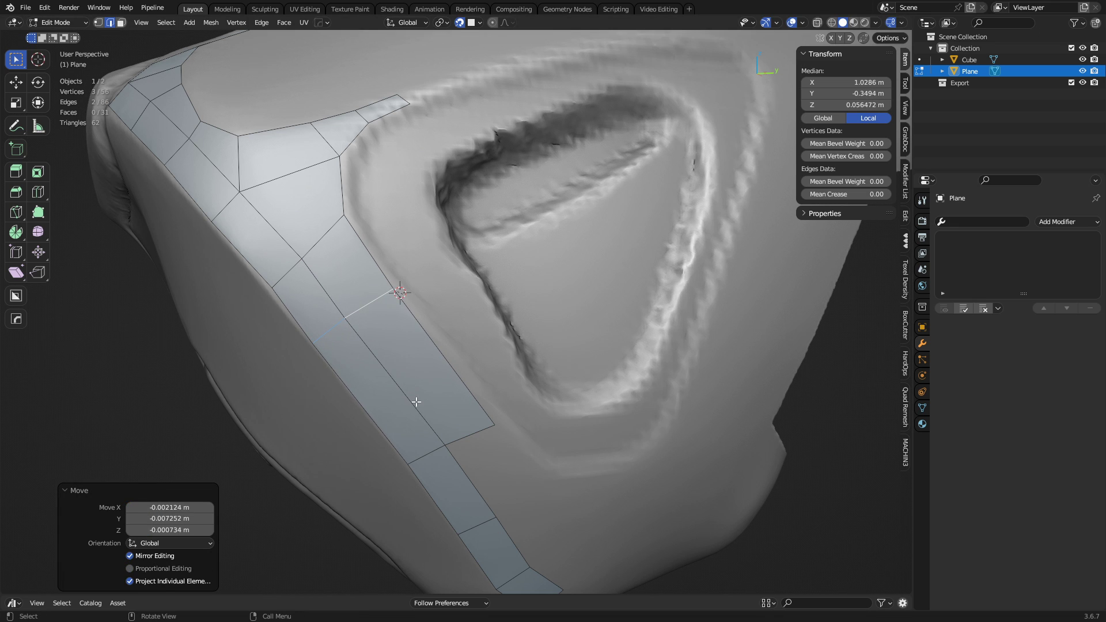
# - Add a centred loop cut across the lower pair of widened faces and fine-tune the positions of this and the upper loop
pyautogui.hotkey('ctrl', 'r')
pyautogui.click(416, 403)
pyautogui.rightClick(416, 404)
pyautogui.press('g')
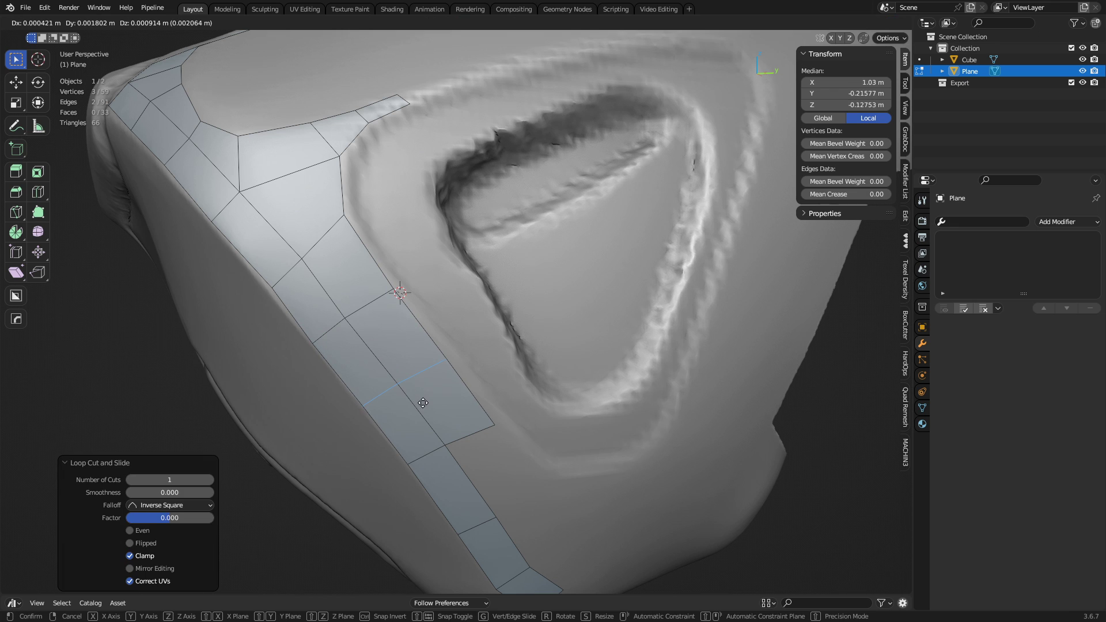
pyautogui.click(422, 401)
pyautogui.press('g')
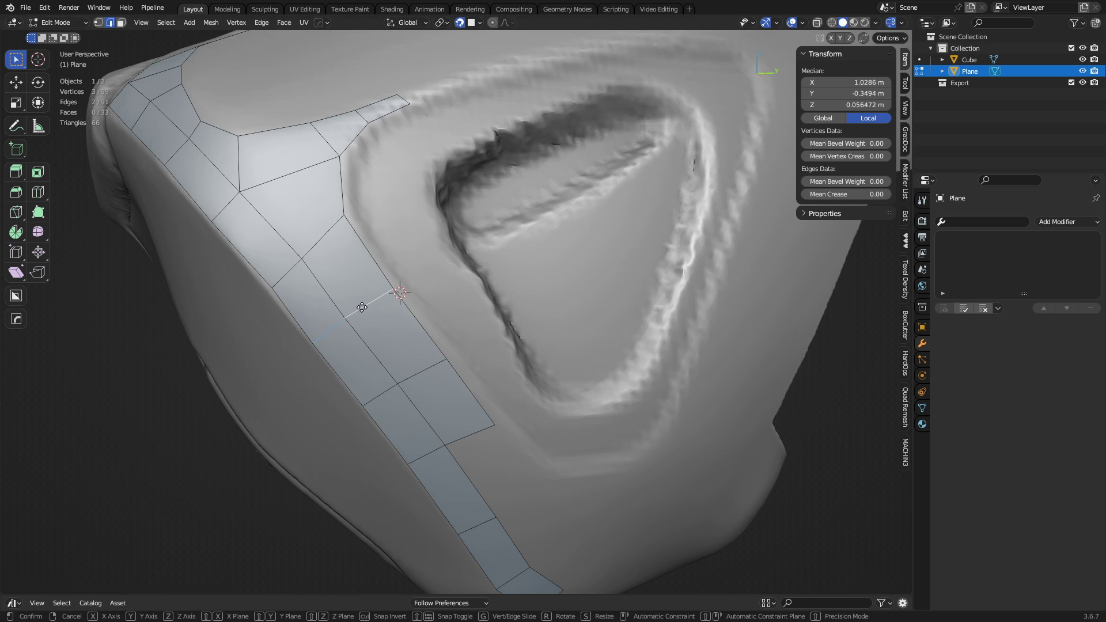
pyautogui.click(366, 304)
# - Rotate the open end edge of the small strip above the recess by 19.4° to square it to the groove
pyautogui.moveTo(367, 304); pyautogui.dragTo(426, 361, button='middle')
pyautogui.click(296, 392)
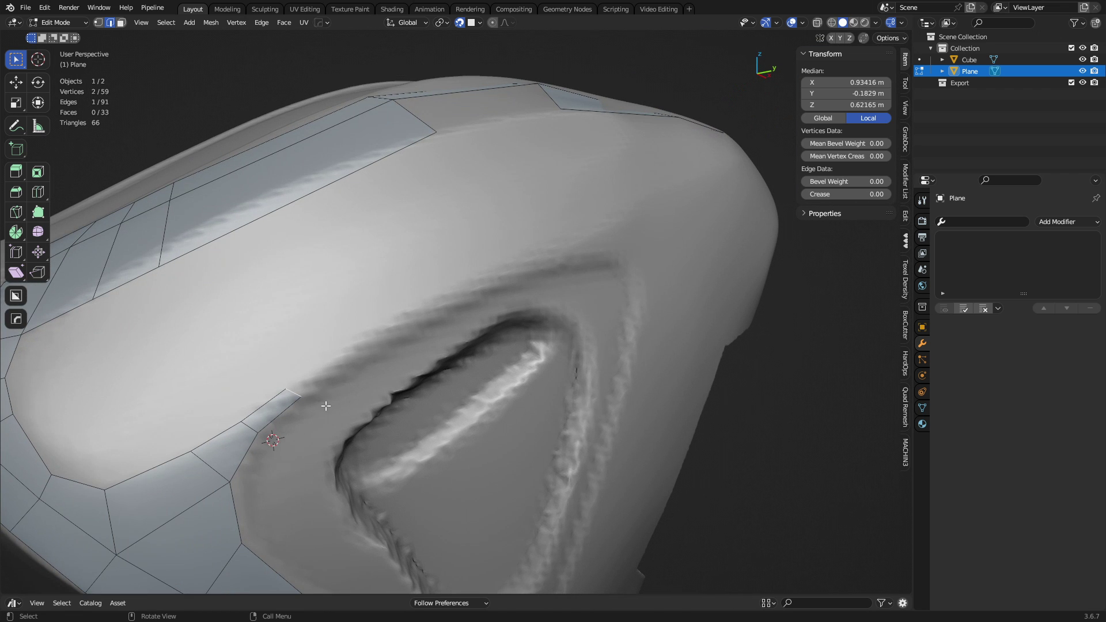
pyautogui.press('r')
pyautogui.click(345, 439)
# - Extrude the end edge of the small strip three times along the groove above the triangular recess
pyautogui.press('e')
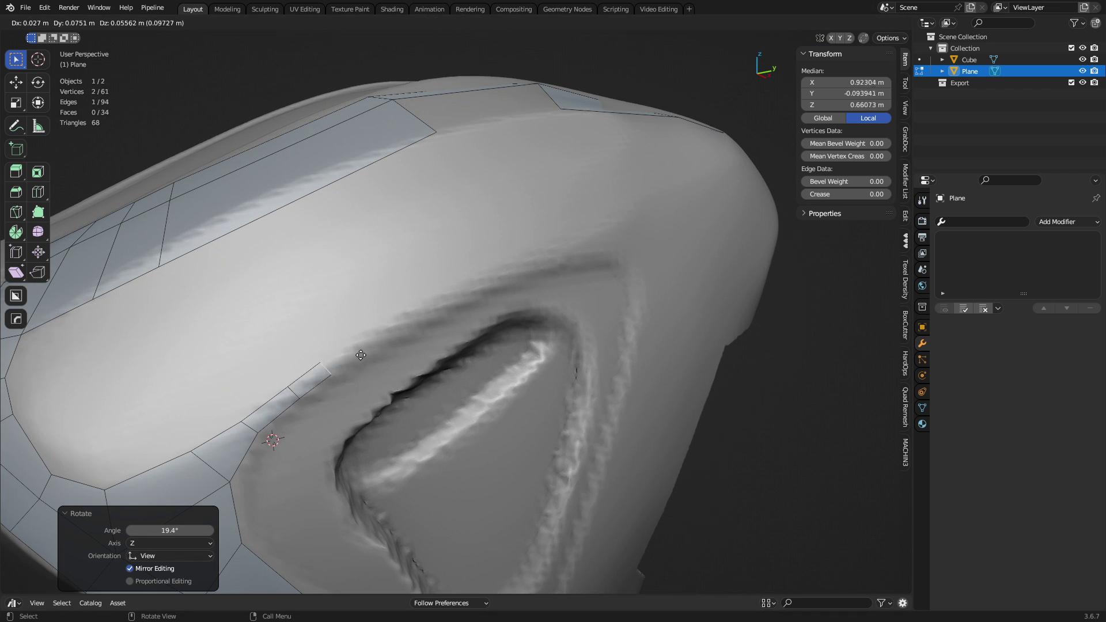
pyautogui.click(356, 357)
pyautogui.press('e')
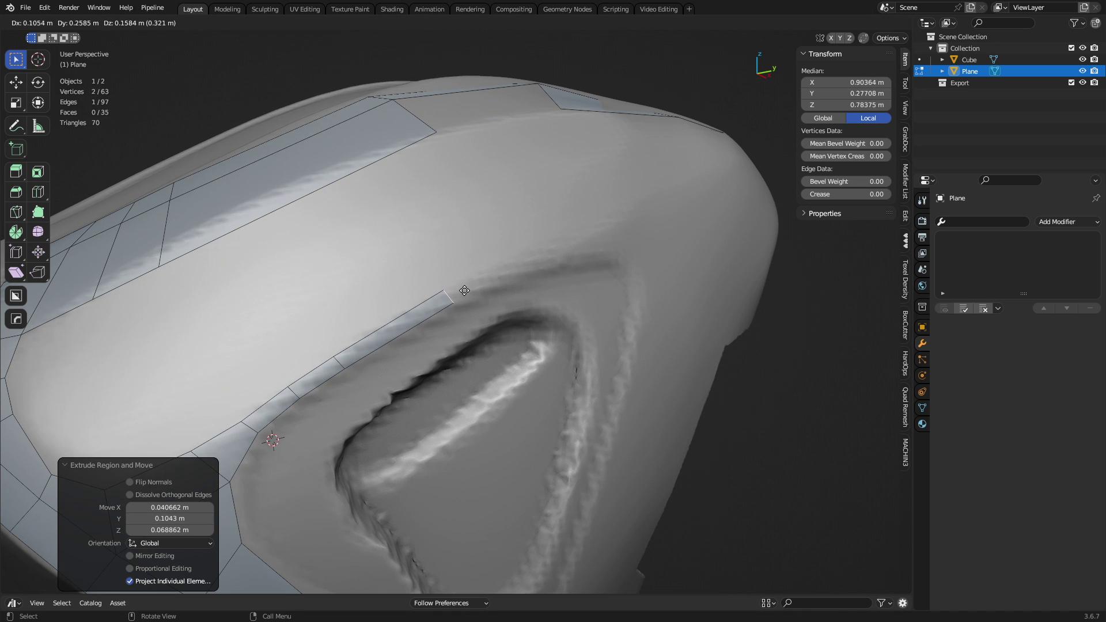
pyautogui.click(464, 288)
pyautogui.press('e')
pyautogui.click(527, 261)
# - Continue the strip past the recess with two longer extrusions across the side surface
pyautogui.moveTo(526, 262); pyautogui.dragTo(375, 357, button='middle')
pyautogui.press('e')
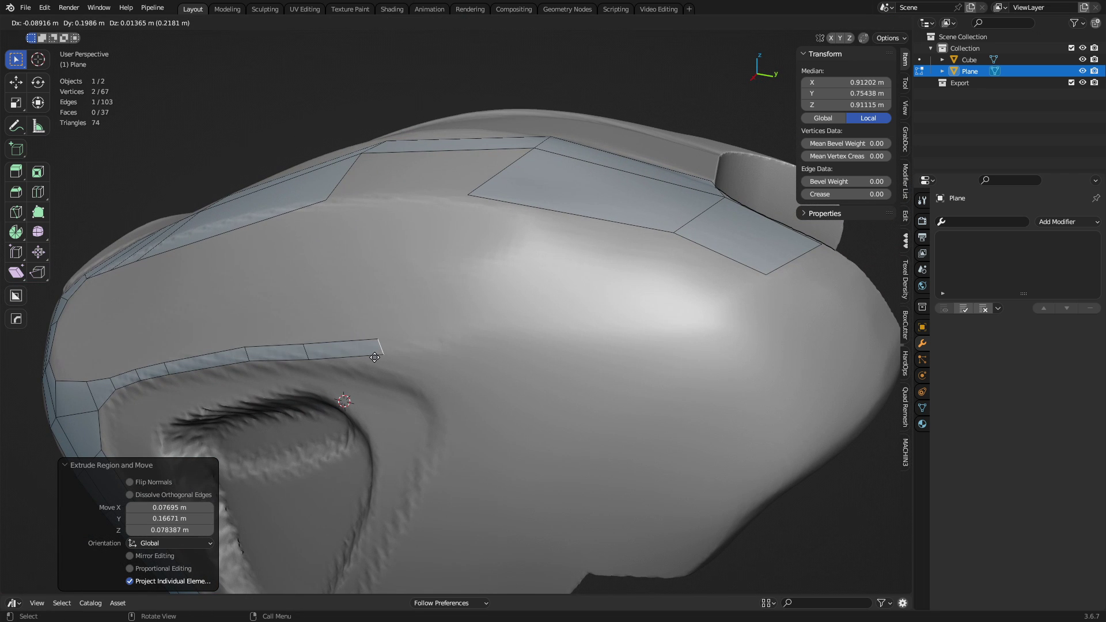
pyautogui.click(378, 357)
pyautogui.press('e')
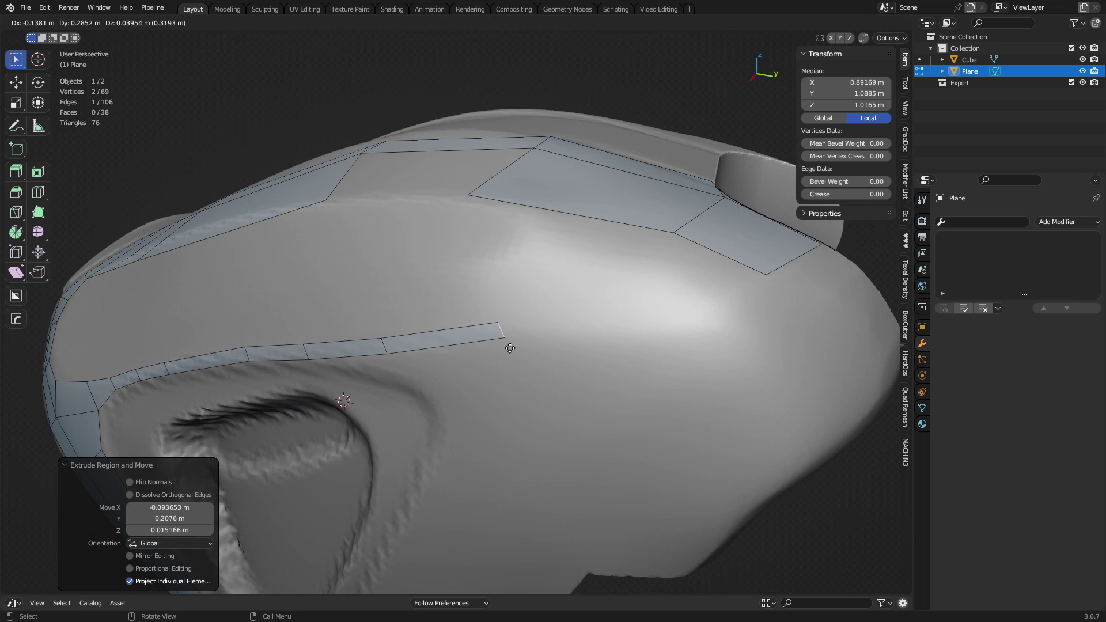
pyautogui.click(513, 349)
# - Nudge two vertices on the strip's lower border upwards to straighten it above the recess
pyautogui.moveTo(419, 380); pyautogui.dragTo(365, 343, button='middle')
pyautogui.click(320, 329)
pyautogui.press('g')
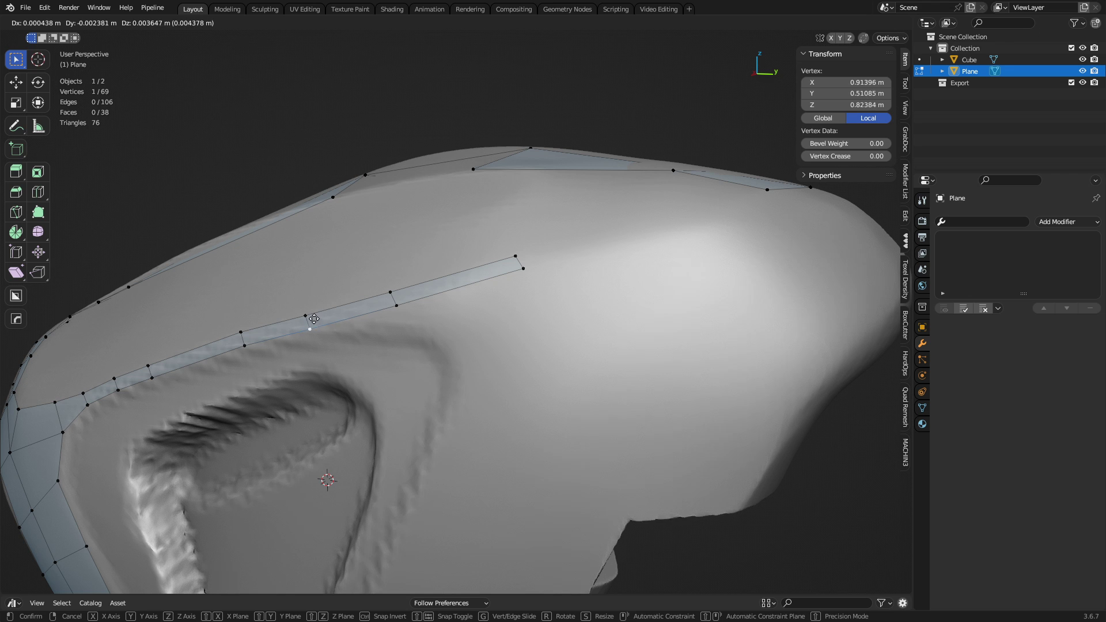
pyautogui.click(306, 291)
pyautogui.click(239, 349)
pyautogui.press('g')
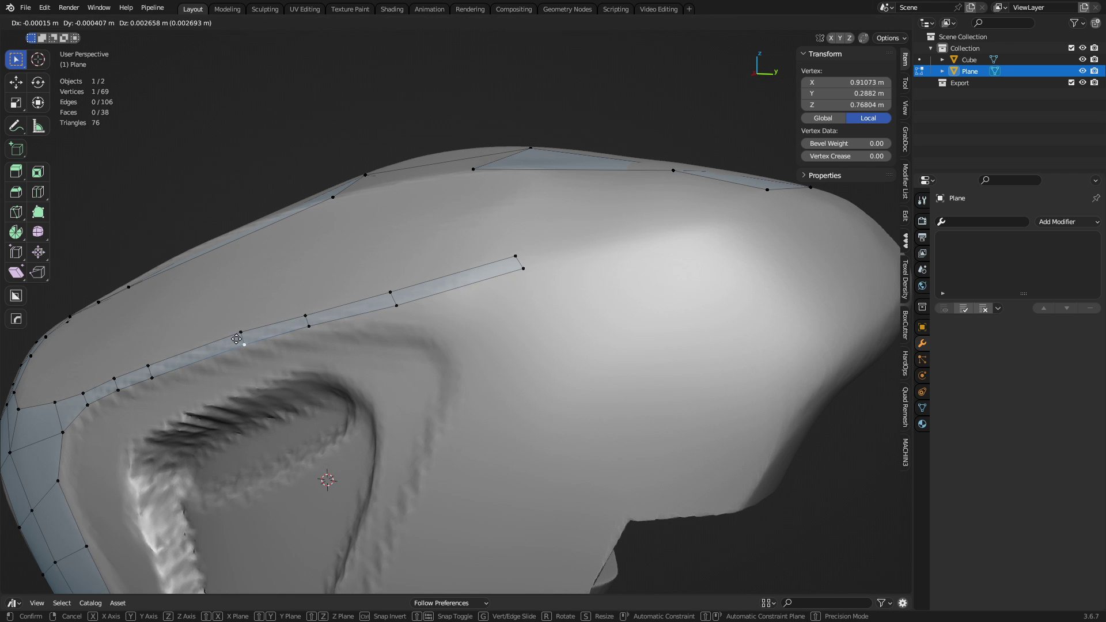
pyautogui.click(240, 340)
pyautogui.moveTo(327, 349); pyautogui.dragTo(288, 349, button='middle')
# - Dissolve the extra cross edge in the middle of the strip above the recess and nudge the next cross edge along it
pyautogui.press('2')
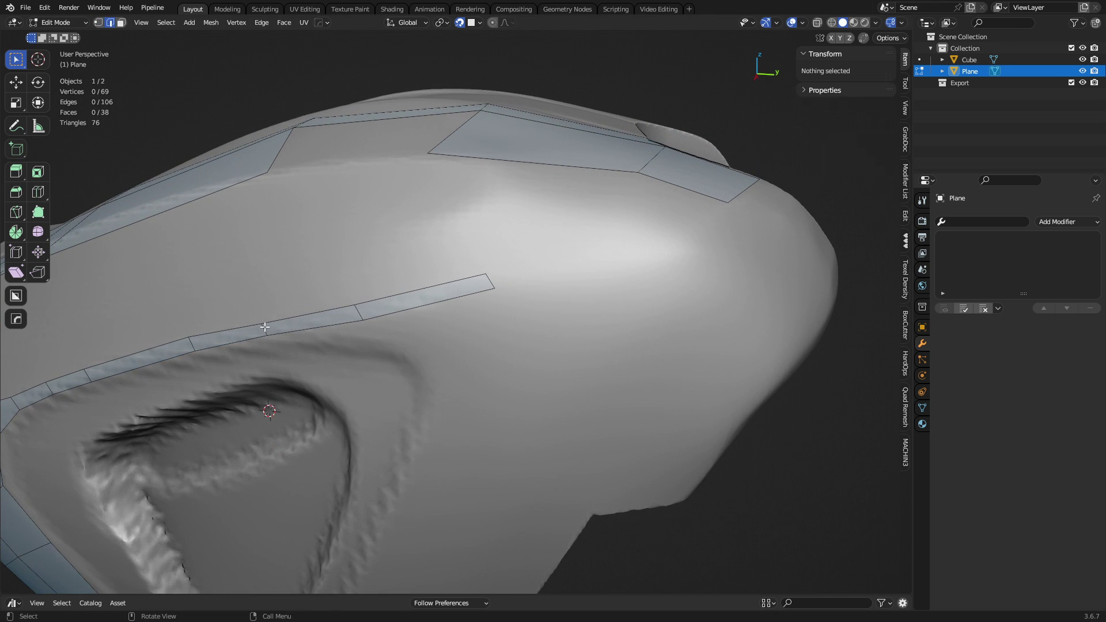
pyautogui.click(265, 327)
pyautogui.hotkey('ctrl', 'x')
pyautogui.click(358, 311)
pyautogui.press('g')
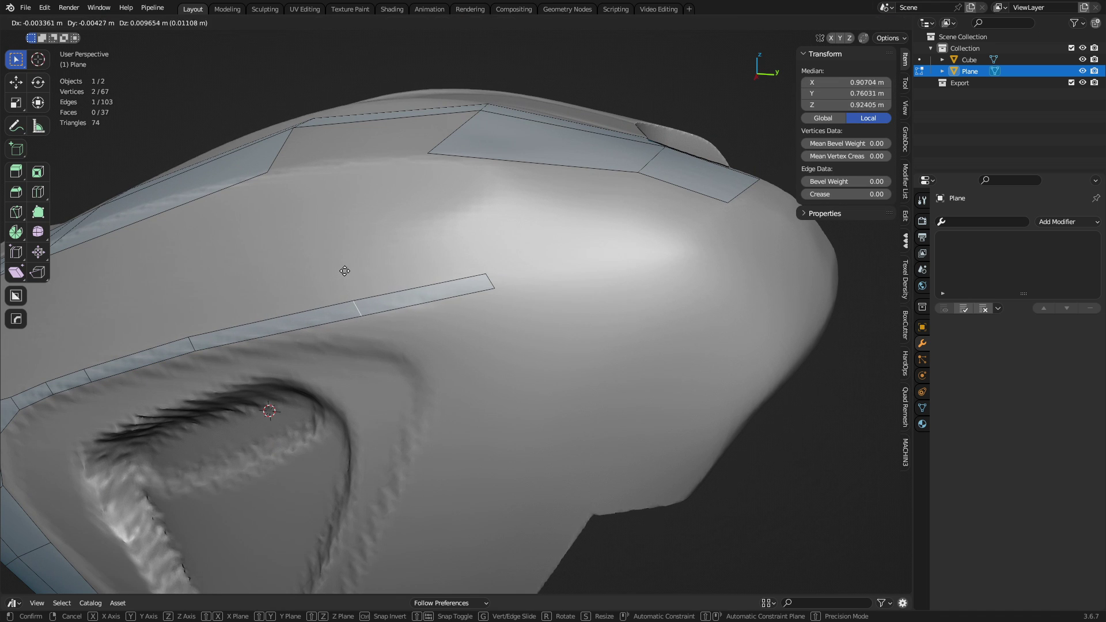
pyautogui.click(345, 270)
# - Isolate the retopology mesh in local view and edge-slide the cross edge in the wide front strip by a factor of 0.124
pyautogui.moveTo(345, 271); pyautogui.dragTo(496, 332, button='middle')
pyautogui.press('KP_Divide')
pyautogui.moveTo(391, 378); pyautogui.dragTo(363, 343, button='middle')
pyautogui.click(369, 360)
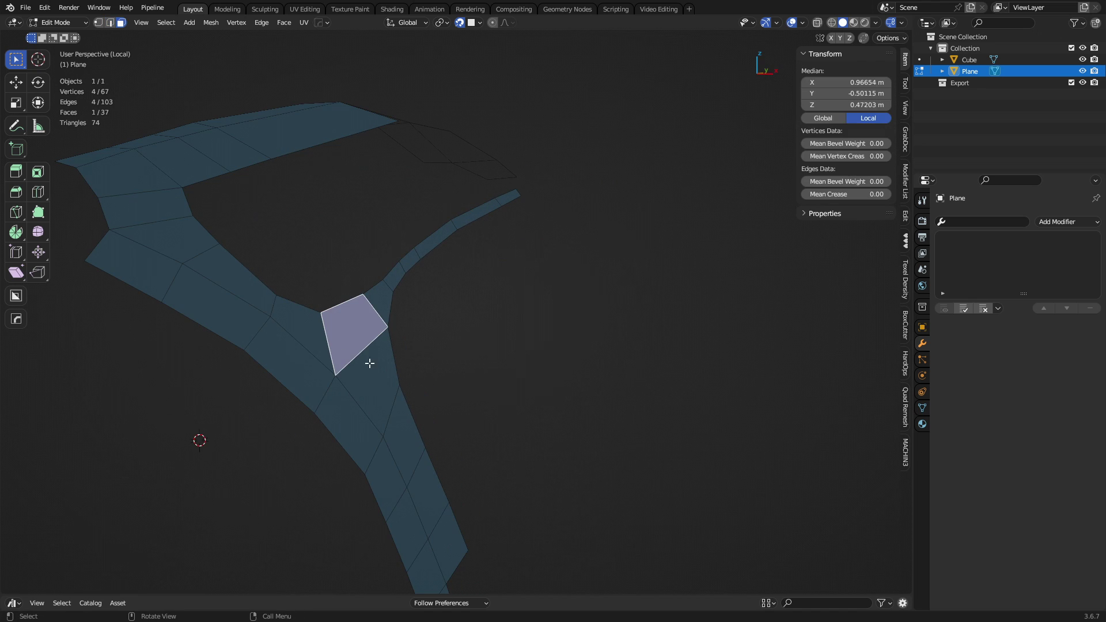
pyautogui.press('2')
pyautogui.click(168, 276)
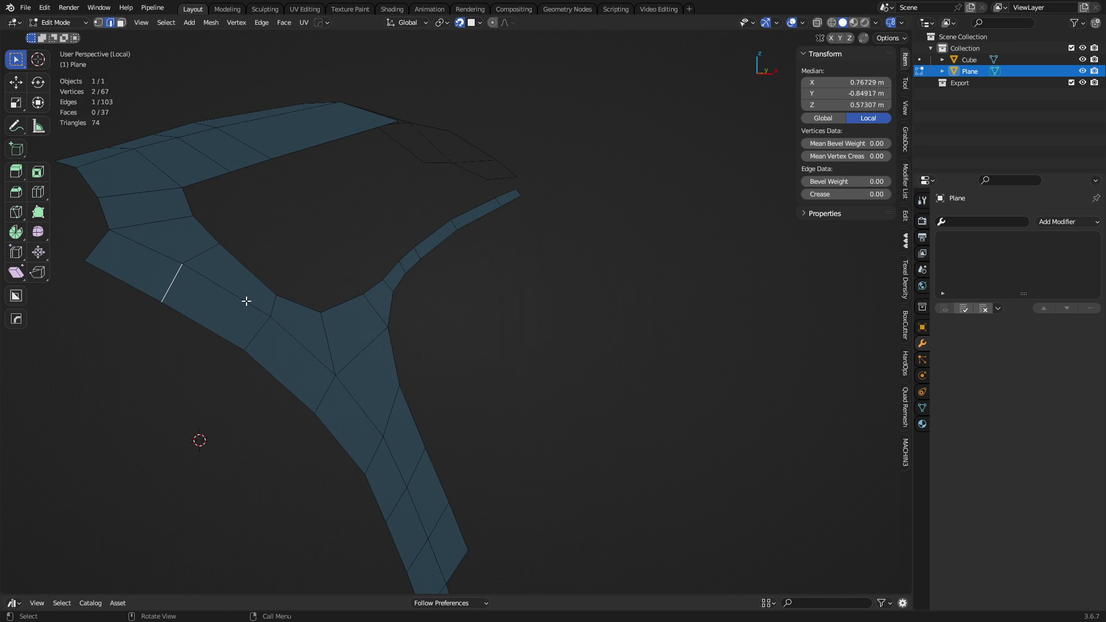
pyautogui.press('g')
pyautogui.press('g')
pyautogui.click(297, 310)
pyautogui.scroll(4, 375, 330)
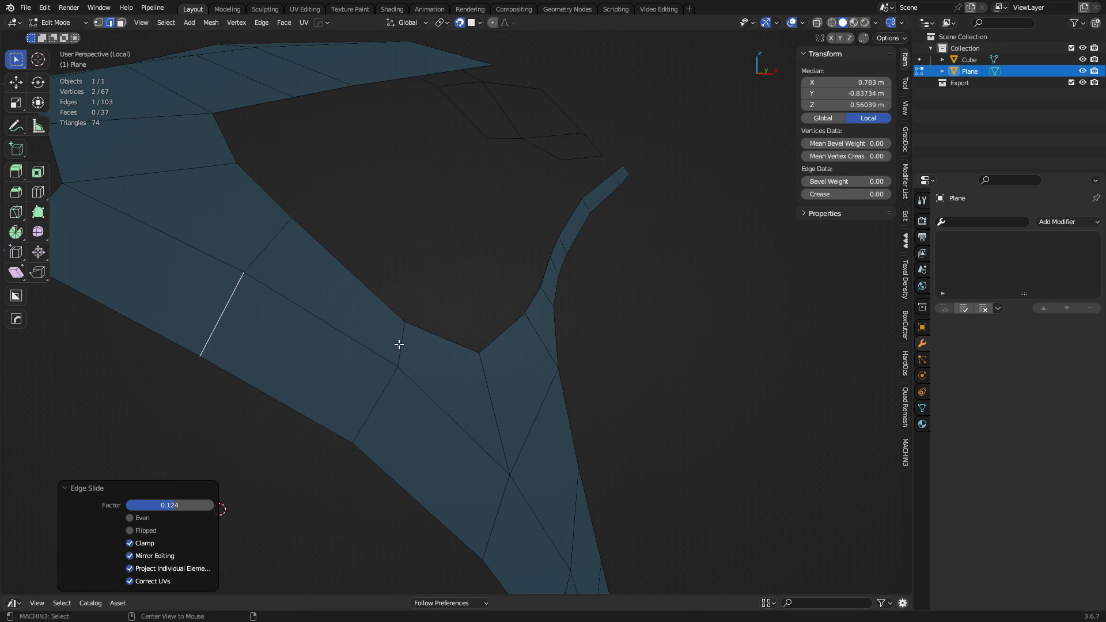
pyautogui.hotkey('alt', 's')
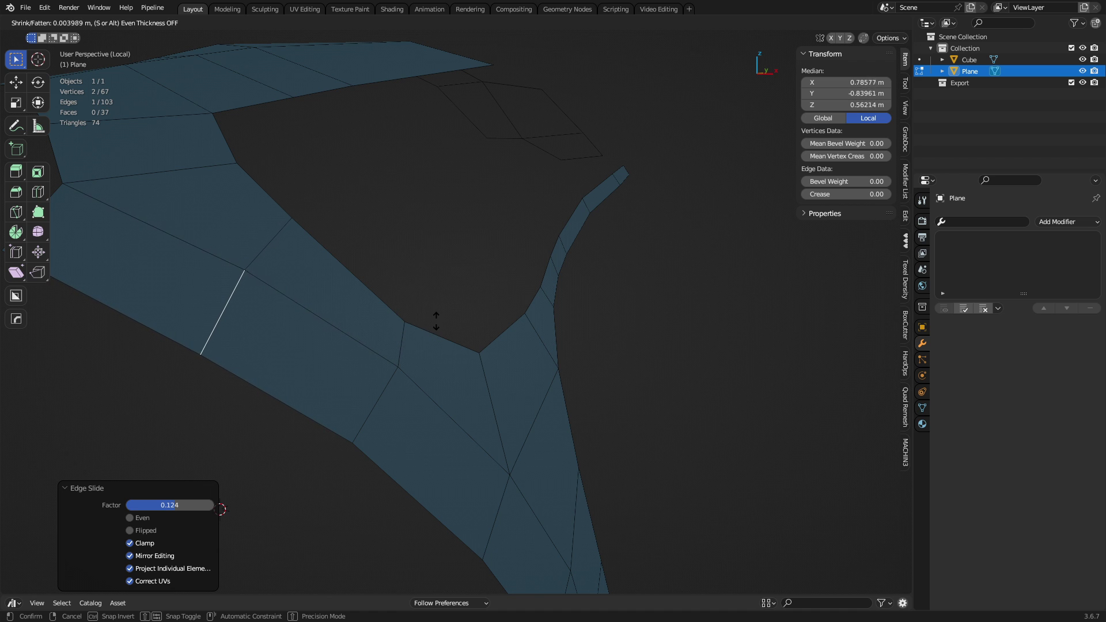
pyautogui.press('Escape')
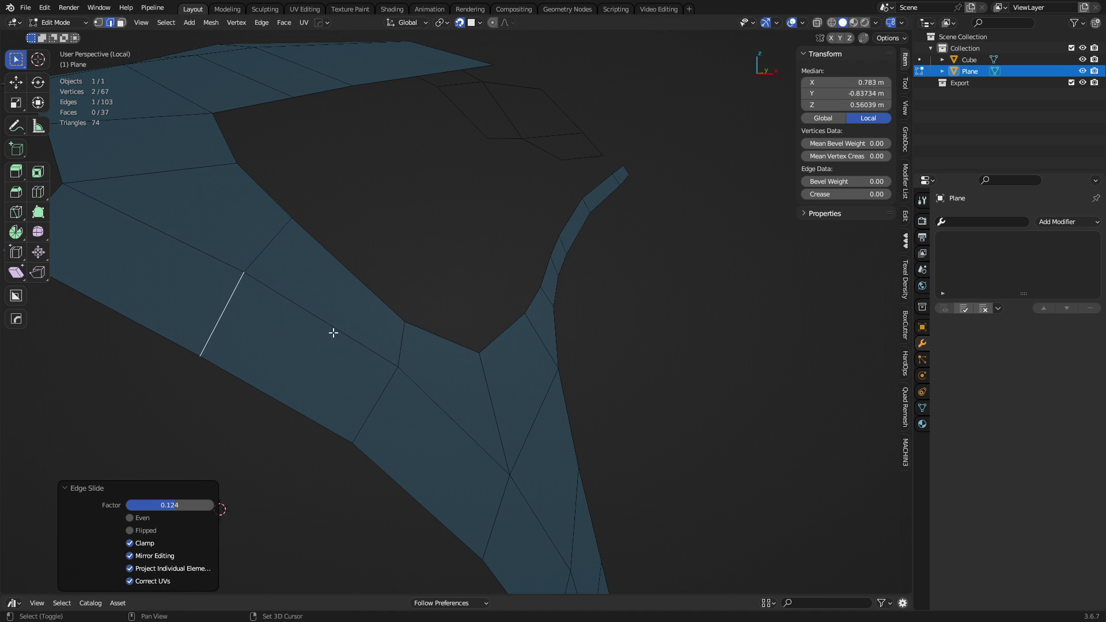
# - Select the four faces surrounding the middle vertex of the wide front strip
pyautogui.moveTo(333, 332); pyautogui.dragTo(313, 294, button='middle')
pyautogui.press('1')
pyautogui.click(309, 283)
pyautogui.click(443, 376)
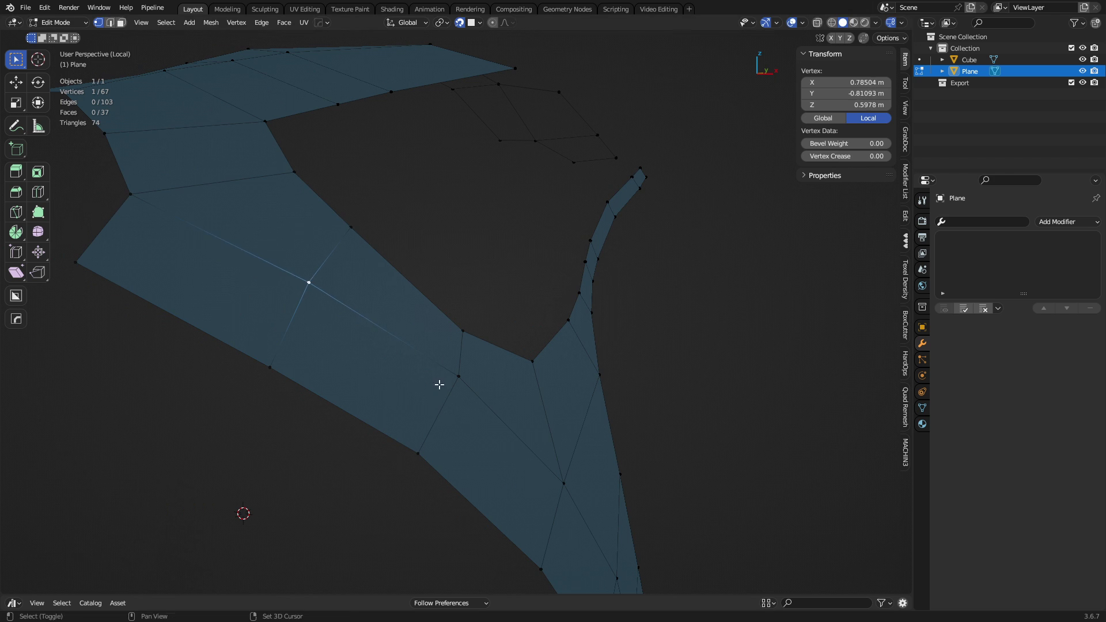
pyautogui.press('3')
pyautogui.click(317, 336)
pyautogui.keyDown('ctrl'); pyautogui.click(242, 227); pyautogui.keyUp('ctrl')
pyautogui.keyDown('shift'); pyautogui.click(386, 299); pyautogui.keyUp('shift')
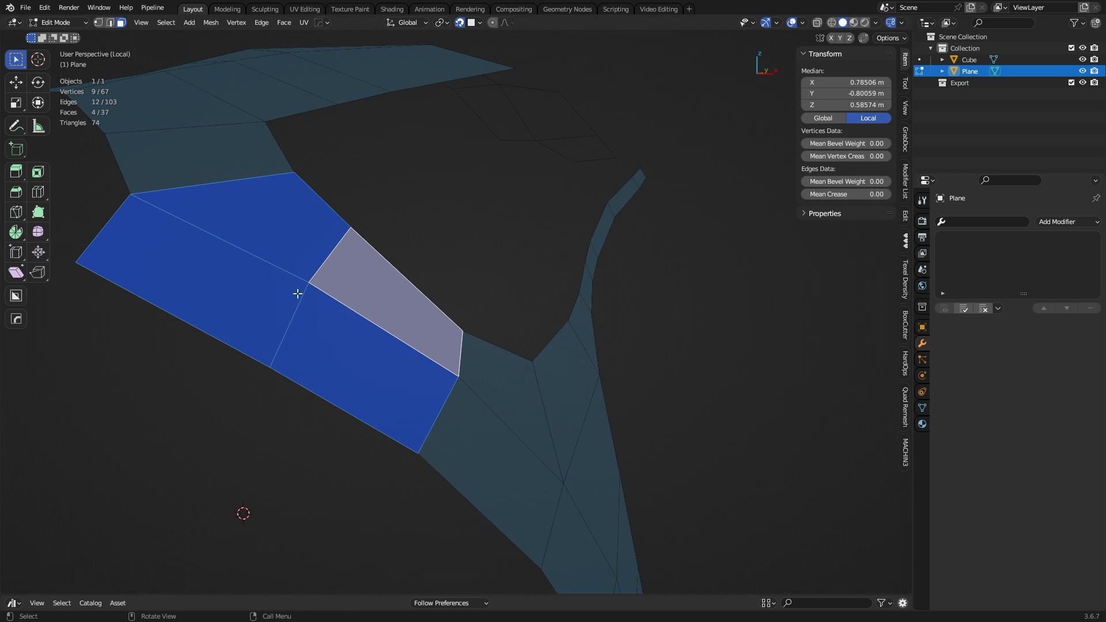
# - Try Laplacian vertex smoothing on the four faces around the wide strip's middle vertex, and undo it
pyautogui.hotkey('alt', 'a')
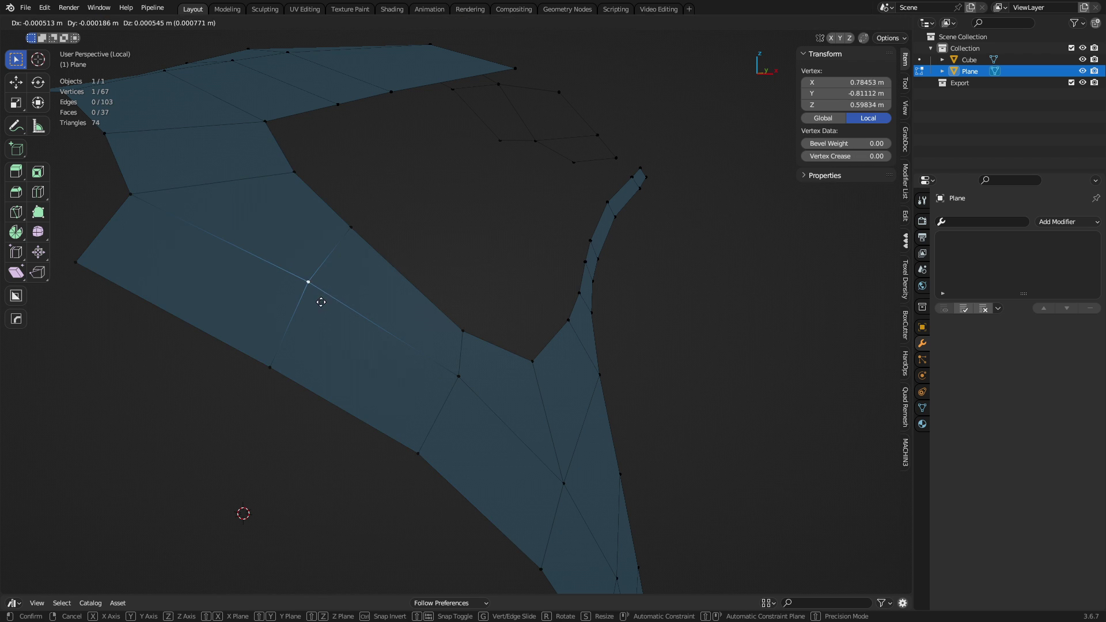
pyautogui.click(196, 294)
pyautogui.keyDown('shift'); pyautogui.click(271, 225); pyautogui.keyUp('shift')
pyautogui.keyDown('ctrl'); pyautogui.click(369, 375); pyautogui.keyUp('ctrl')
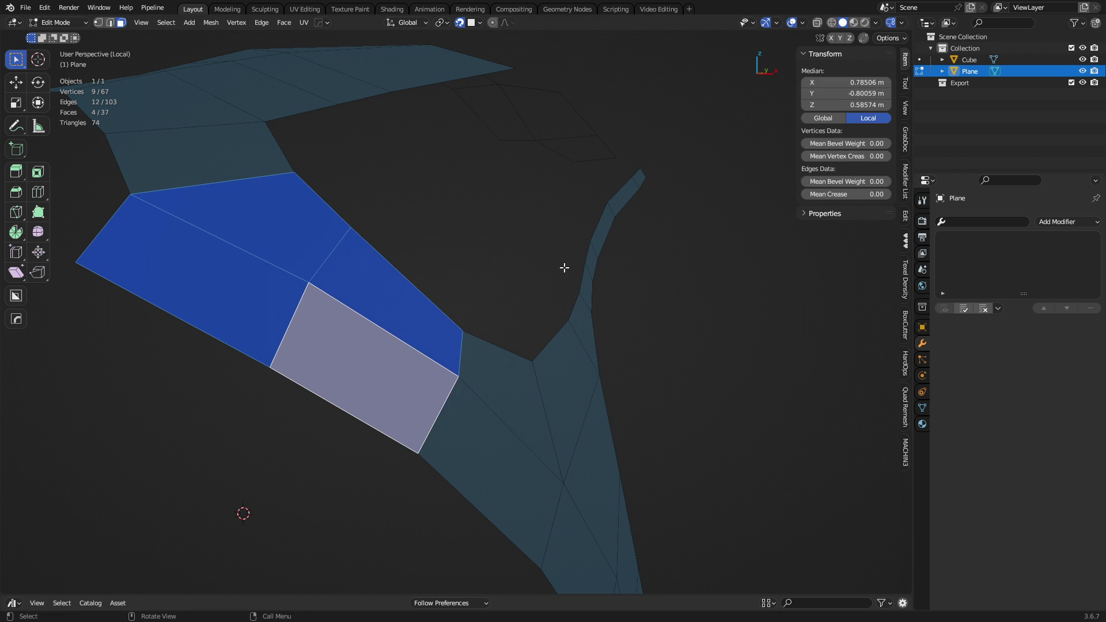
pyautogui.hotkey('ctrl', 'v')
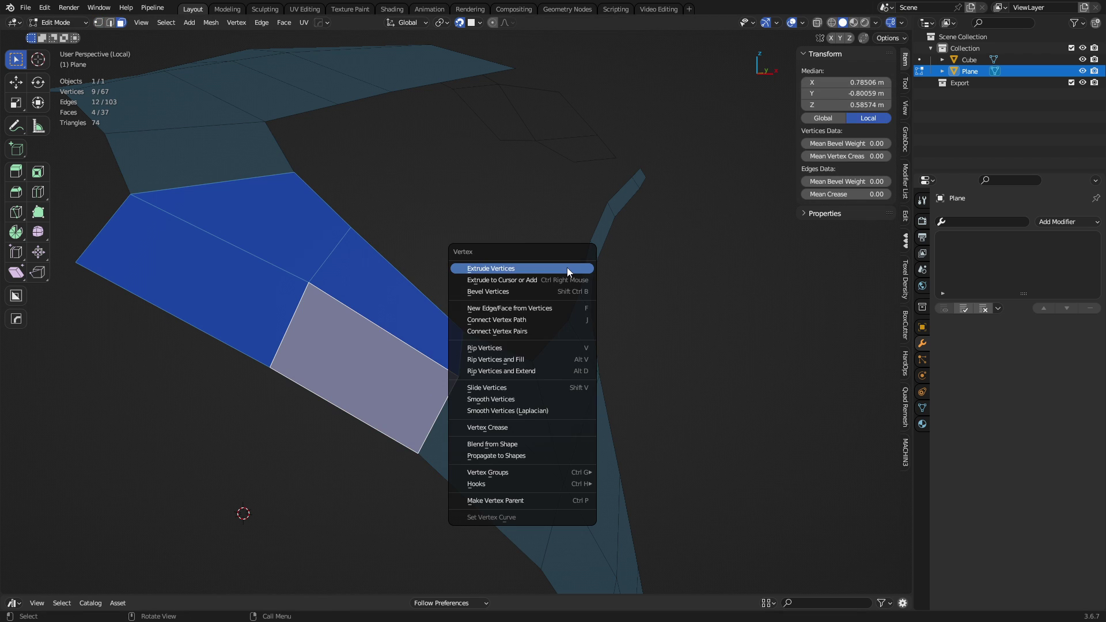
pyautogui.click(558, 410)
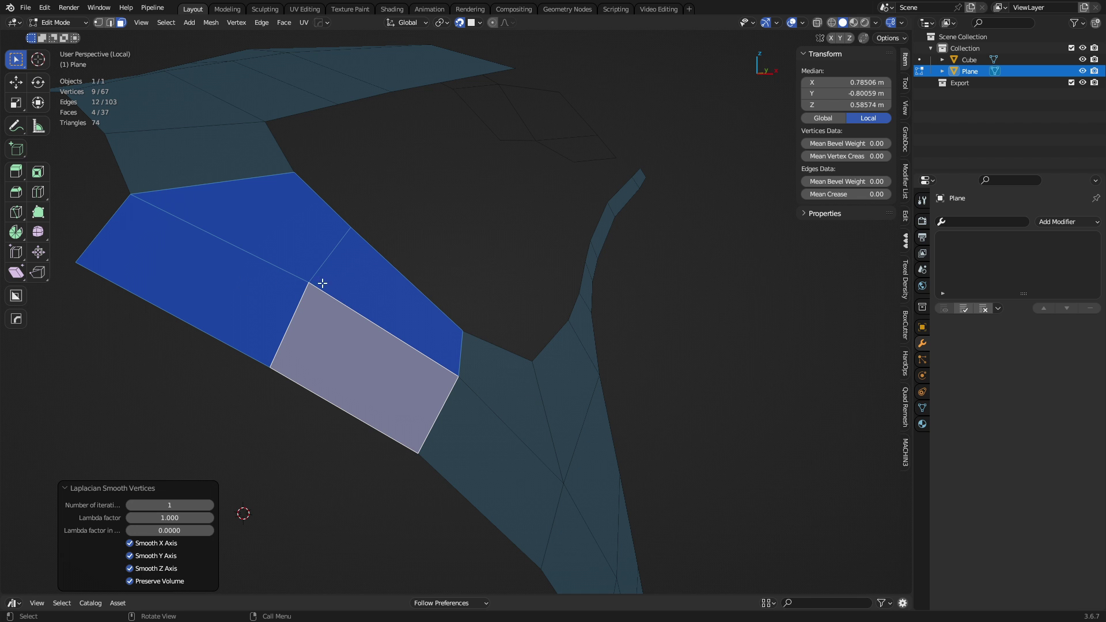
pyautogui.hotkey('ctrl', 'z')
pyautogui.hotkey('ctrl', 'z')
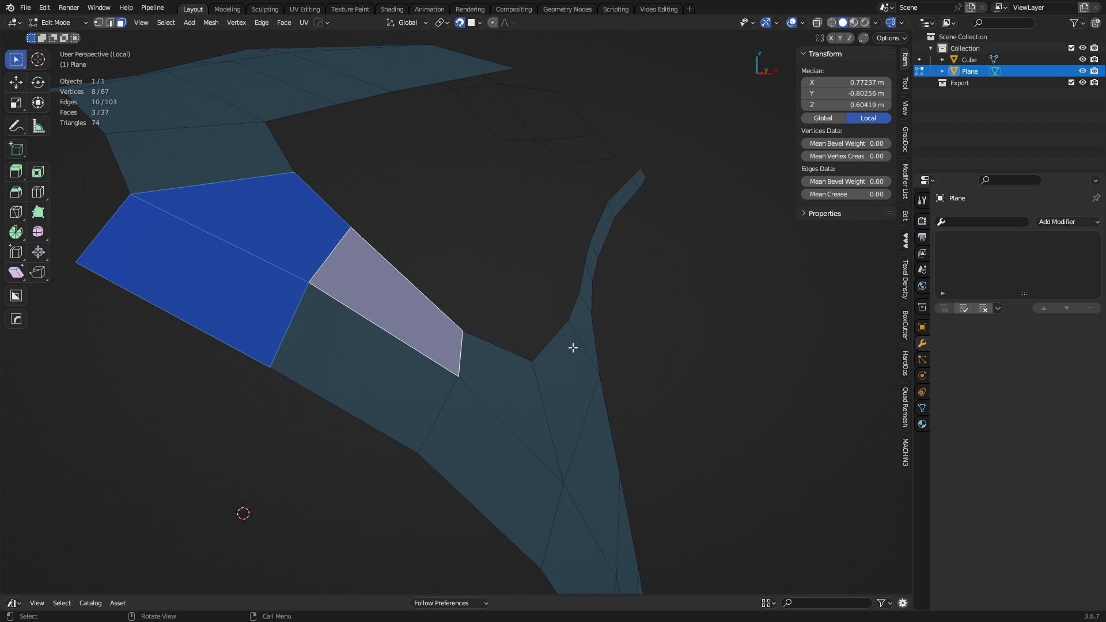
# - Exit local view and slide the last cross edge of the strip above the recess back towards its start
pyautogui.press('/')
pyautogui.moveTo(574, 348)
pyautogui.mouseDown(button='middle')
pyautogui.moveTo(489, 384)
pyautogui.moveTo(357, 369)
pyautogui.mouseUp(button='middle')
pyautogui.hotkey('ctrl', 'Tab')
pyautogui.moveTo(357, 369)
pyautogui.keyDown('shift'); pyautogui.mouseDown(button='middle')
pyautogui.moveTo(503, 307)
pyautogui.moveTo(431, 299)
pyautogui.mouseUp(button='middle'); pyautogui.keyUp('shift')
pyautogui.press('1')
pyautogui.click(429, 270)
pyautogui.keyDown('shift'); pyautogui.click(421, 254); pyautogui.keyUp('shift')
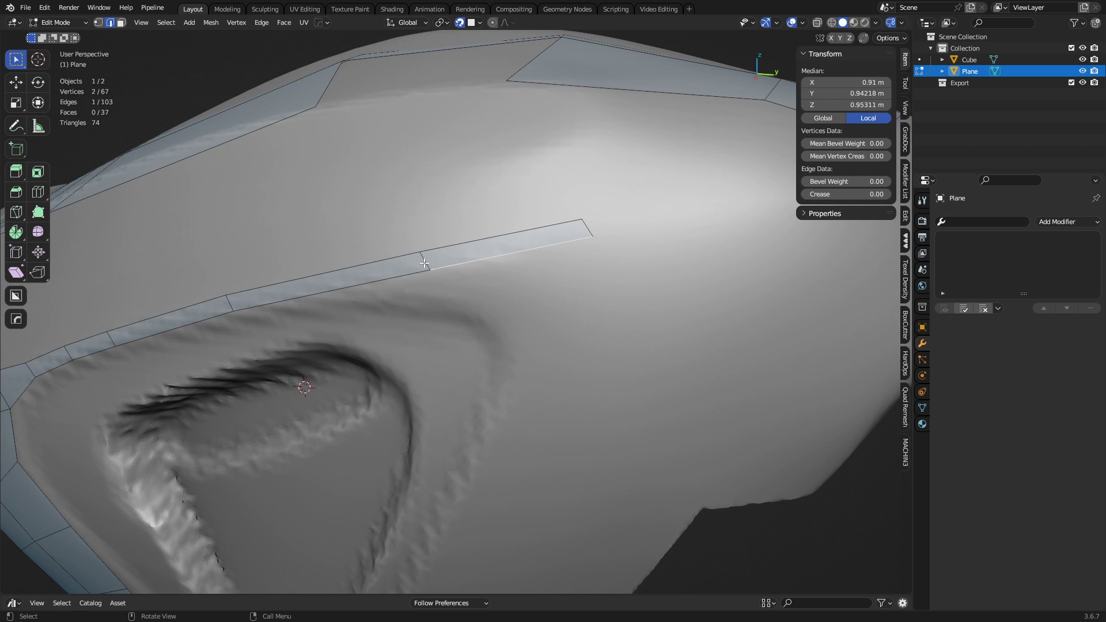
pyautogui.press('g')
pyautogui.click(378, 302)
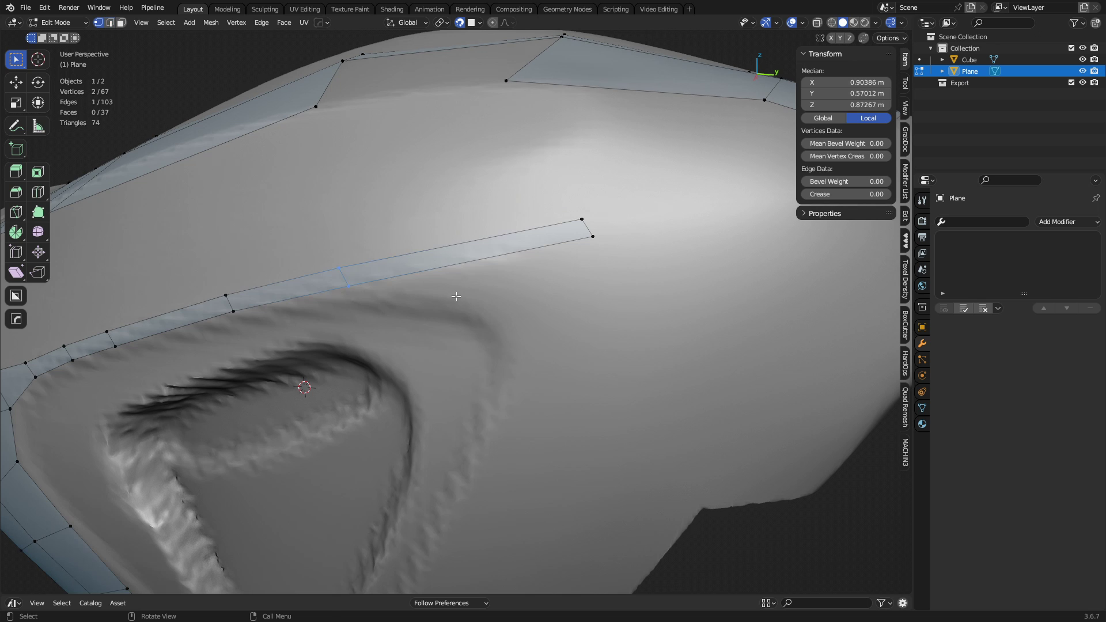
pyautogui.hotkey('ctrl', 'z')
pyautogui.hotkey('ctrl', 'v')
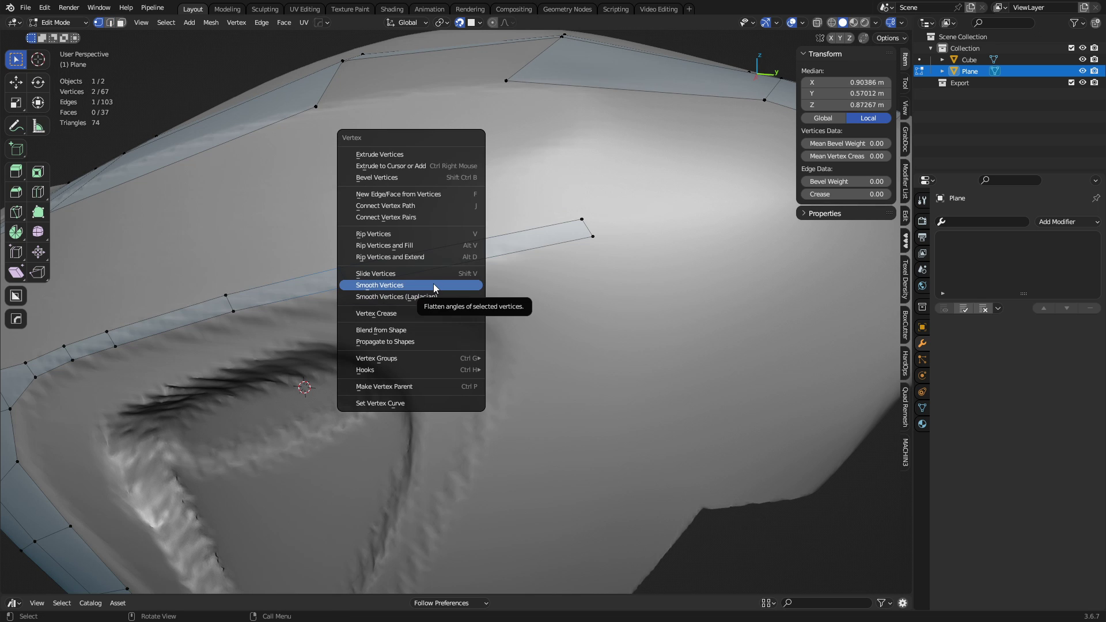
# - Pull the lower end vertex of the strip back towards the recess corner and extrude the slanted end edge downwards
pyautogui.click(594, 236)
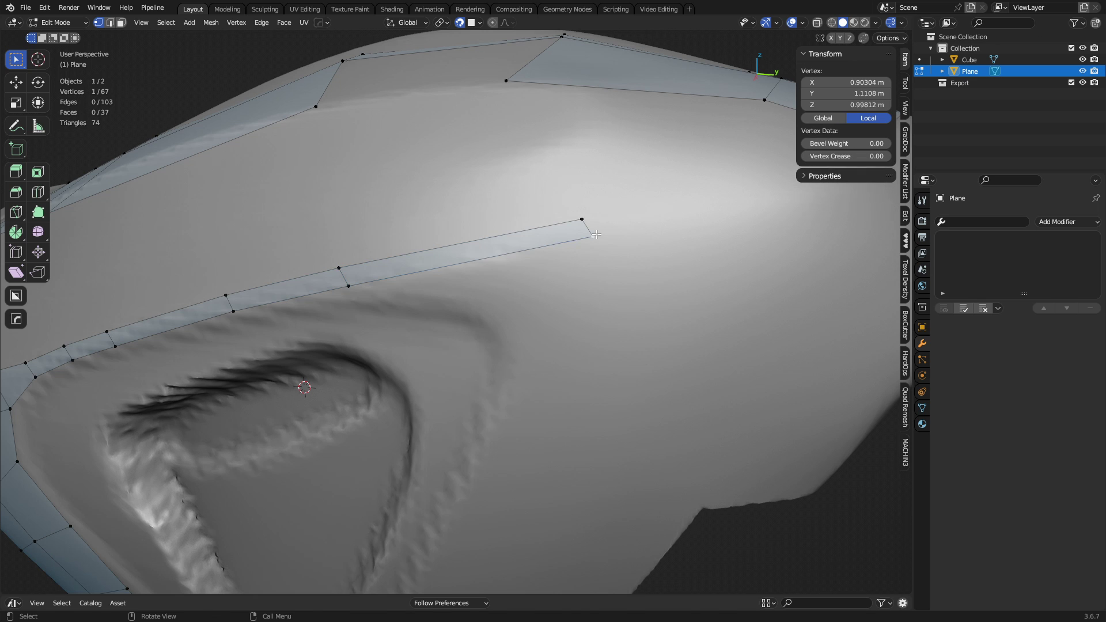
pyautogui.press('g')
pyautogui.click(518, 267)
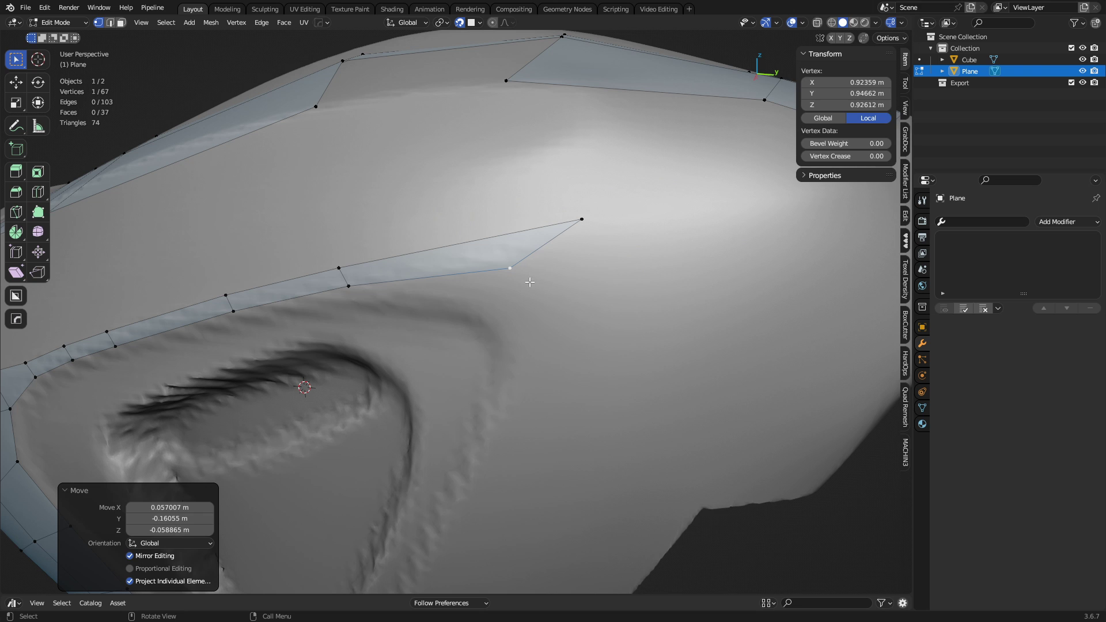
pyautogui.keyDown('shift'); pyautogui.click(582, 219); pyautogui.keyUp('shift')
pyautogui.press('e')
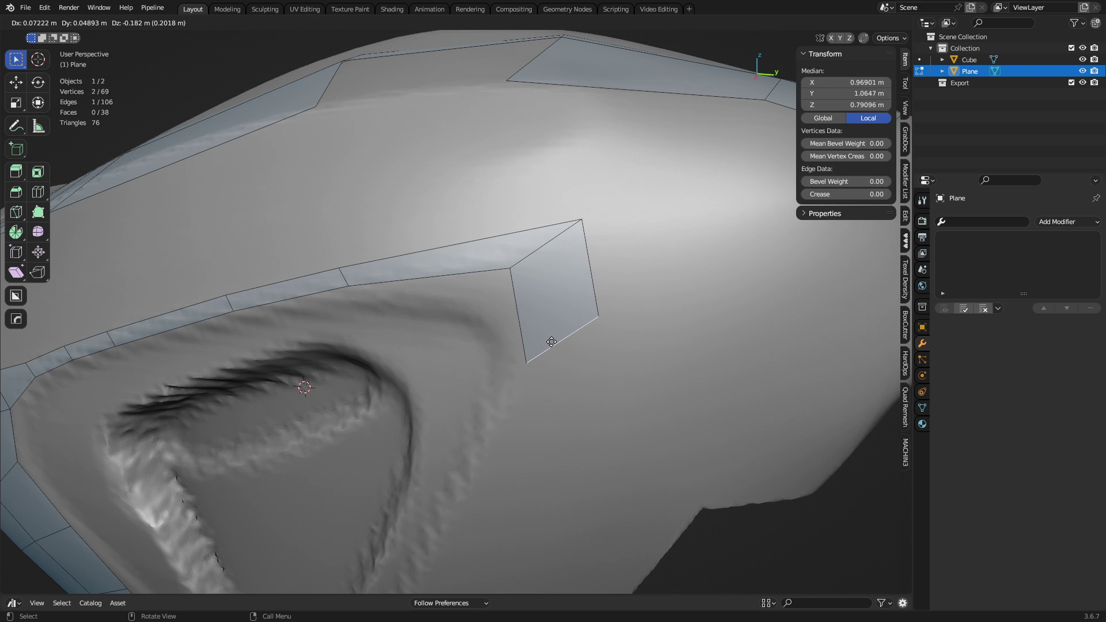
pyautogui.click(552, 341)
# - Reposition the inner and outer corner vertices and the new face's outer lower vertex to even out the strip's turn
pyautogui.click(511, 268)
pyautogui.press('g')
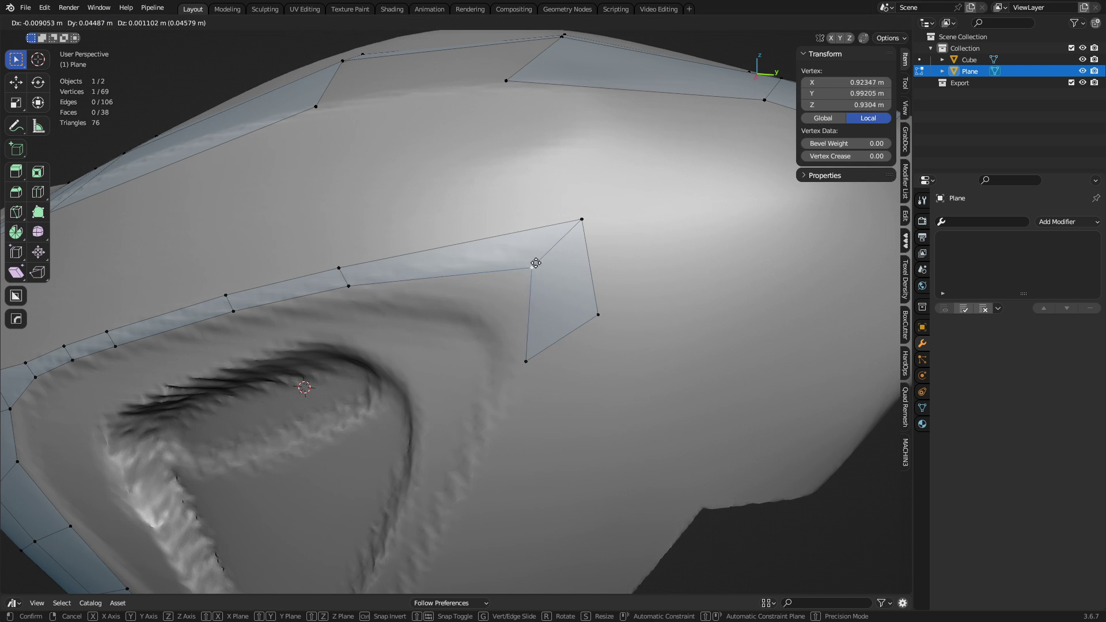
pyautogui.click(532, 263)
pyautogui.click(573, 225)
pyautogui.press('g')
pyautogui.click(589, 225)
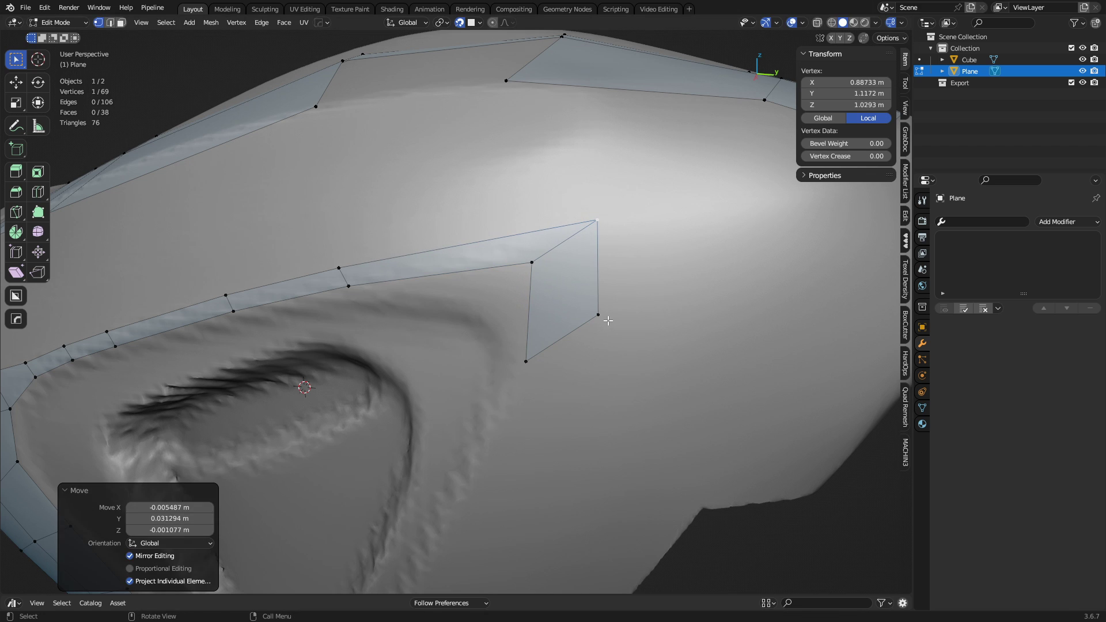
pyautogui.click(602, 318)
pyautogui.press('g')
pyautogui.click(601, 308)
# - Knife-cut a slanted cross edge through the long face just before the strip's corner
pyautogui.press('k')
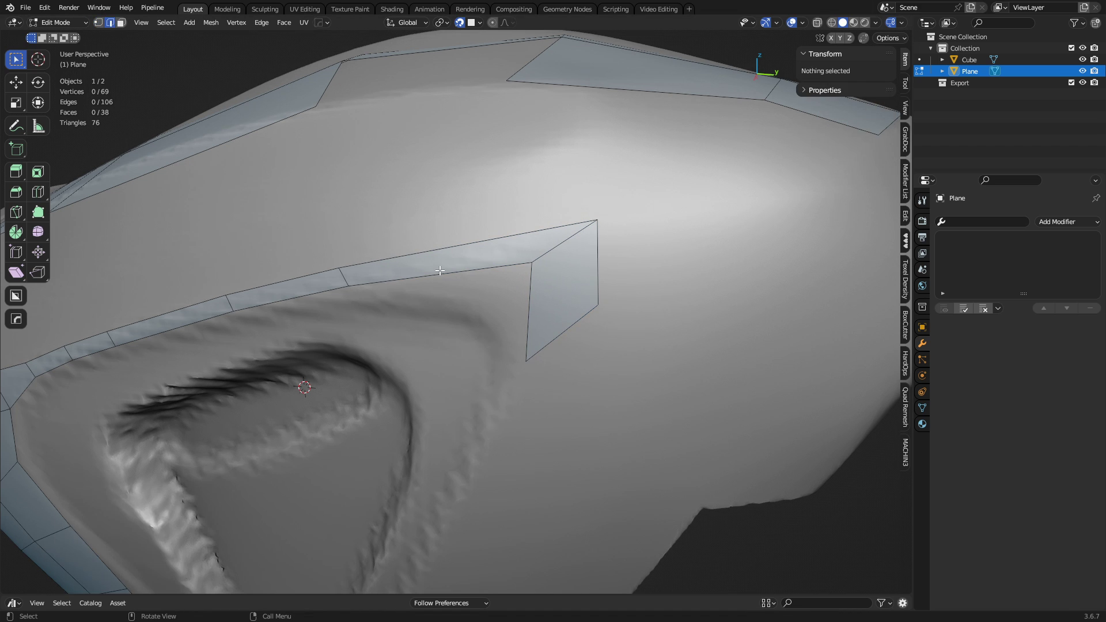
pyautogui.click(461, 246)
pyautogui.click(438, 275)
pyautogui.press('Return')
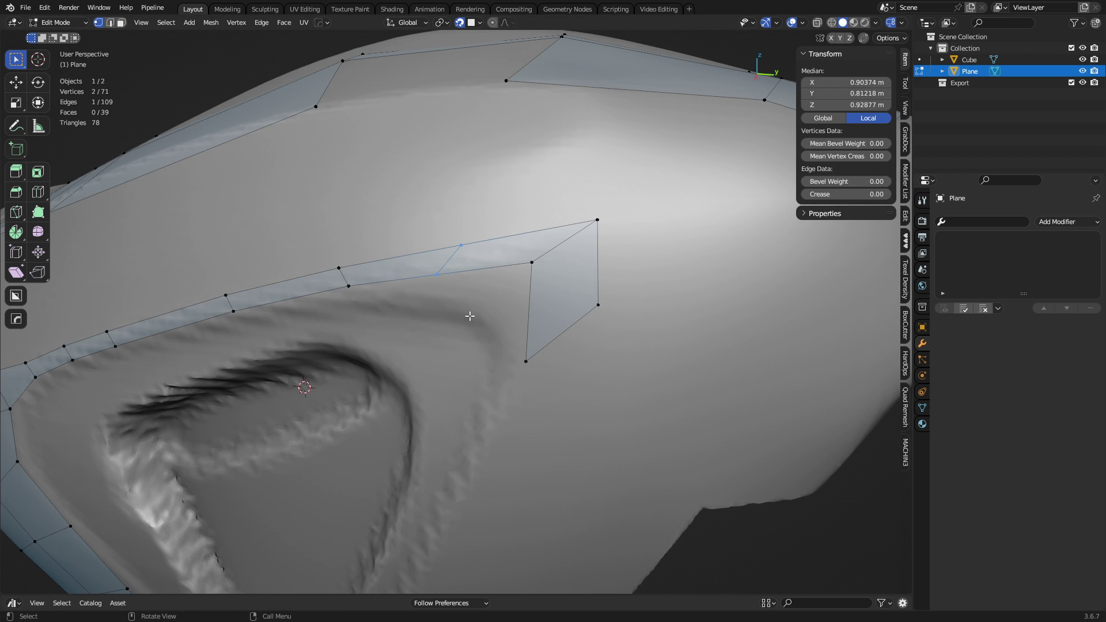
pyautogui.press('2')
pyautogui.press('1')
# - Extrude the lower border edge of the strip's middle face down into the groove and adjust the new face's two lower vertices
pyautogui.press('2')
pyautogui.keyDown('shift'); pyautogui.moveTo(333, 339); pyautogui.dragTo(393, 260, button='middle'); pyautogui.keyUp('shift')
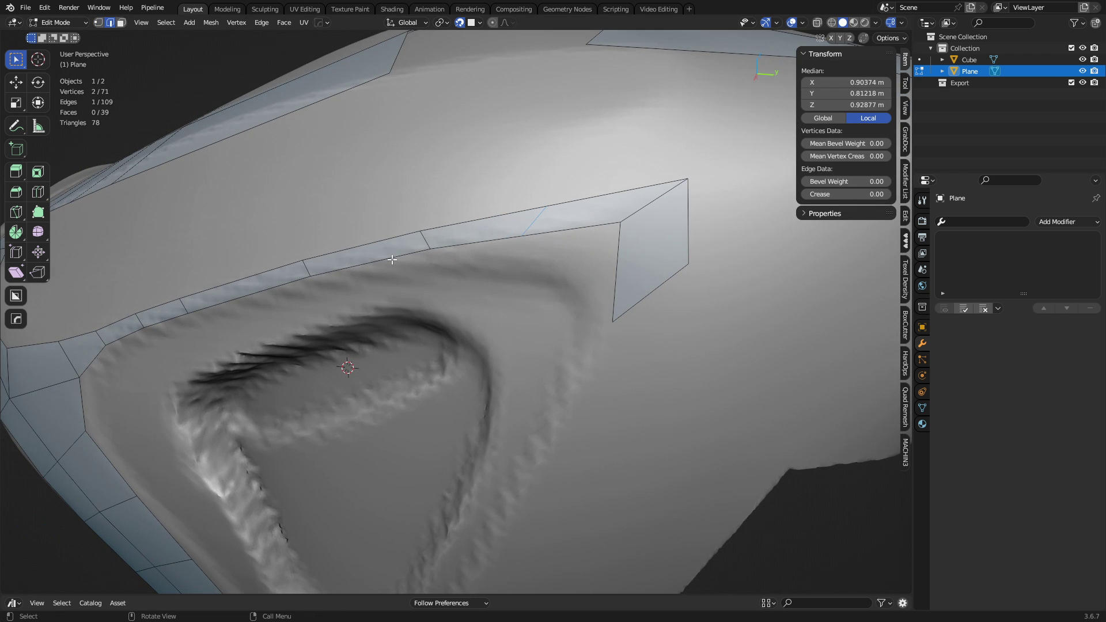
pyautogui.click(392, 260)
pyautogui.press('e')
pyautogui.click(394, 280)
pyautogui.press('1')
pyautogui.click(426, 280)
pyautogui.press('g')
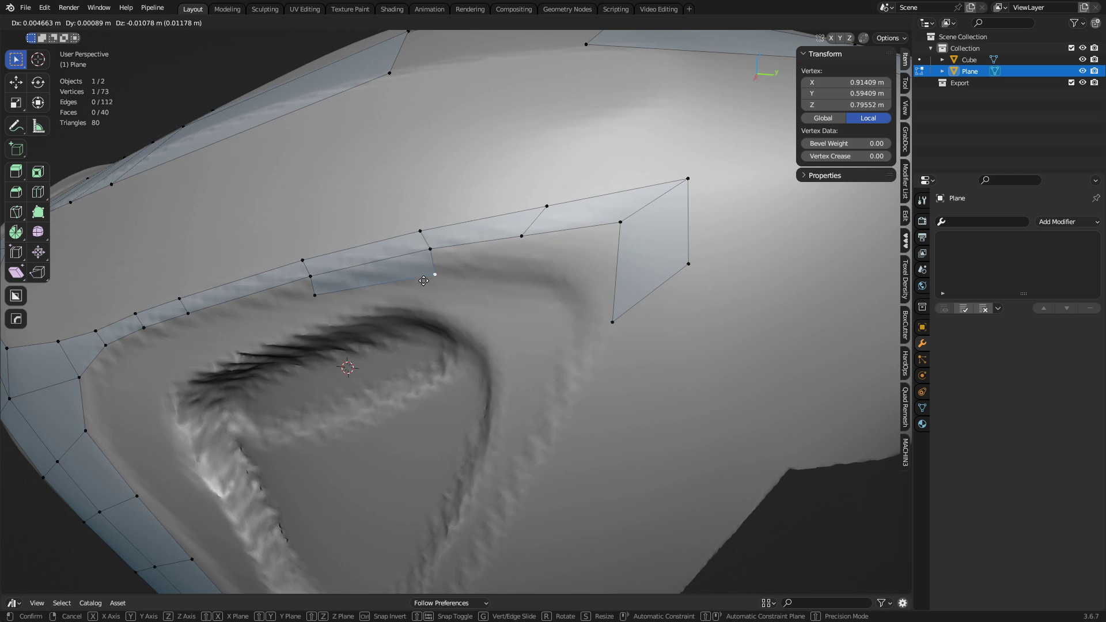
pyautogui.click(424, 280)
pyautogui.click(315, 295)
pyautogui.press('g')
pyautogui.click(319, 294)
# - Extrude the groove face's end edge twice along the groove above the recess and rotate the new end edge to begin the turn
pyautogui.press('2')
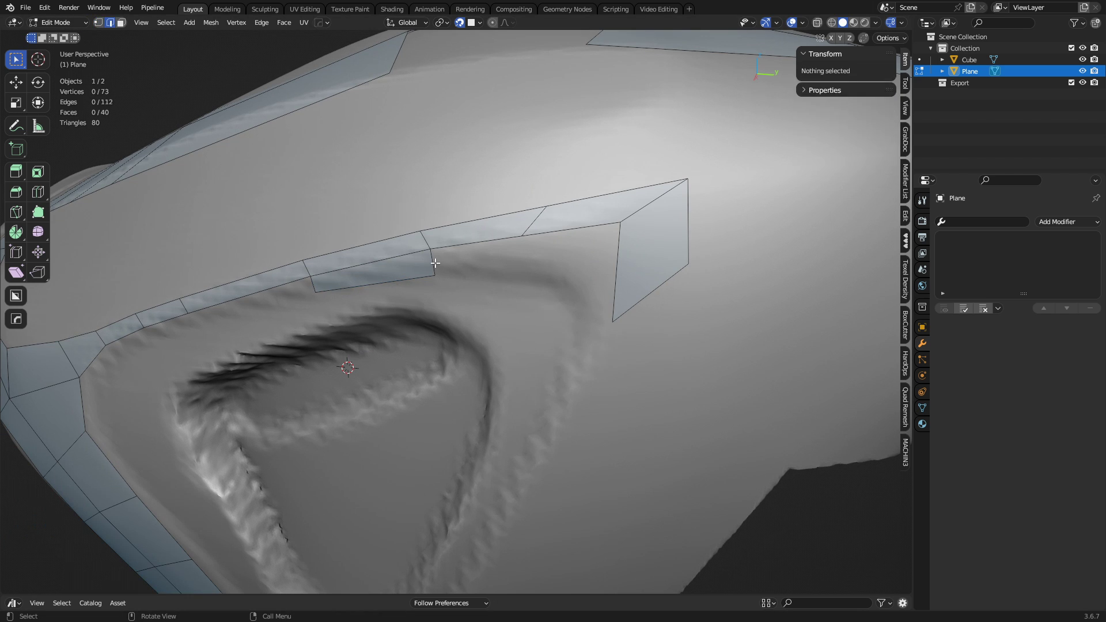
pyautogui.click(433, 263)
pyautogui.press('e')
pyautogui.click(542, 270)
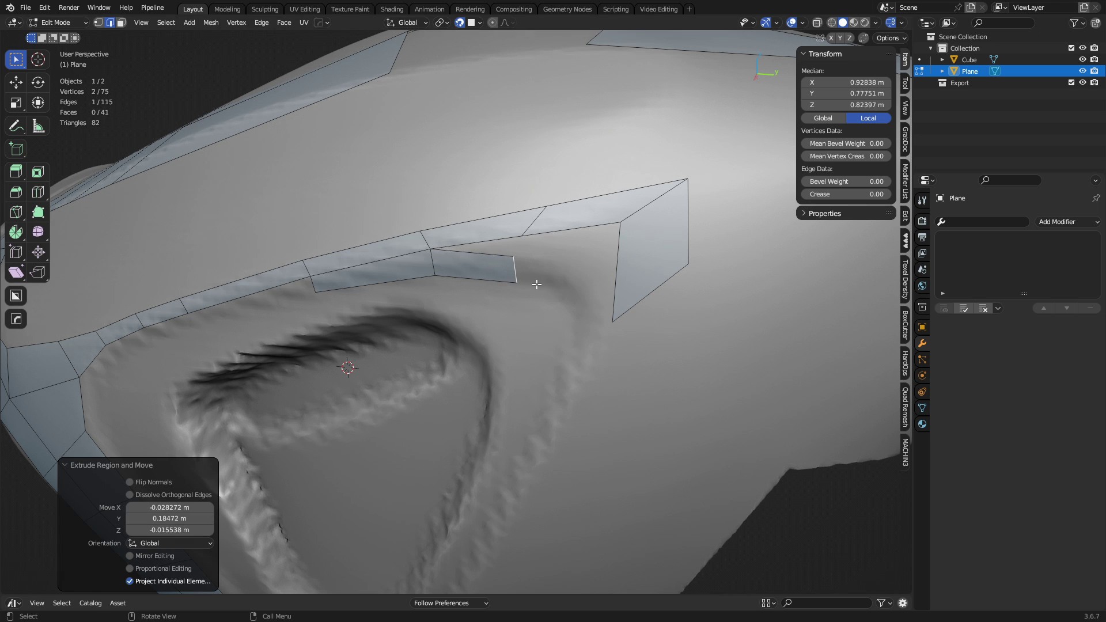
pyautogui.press('e')
pyautogui.click(591, 297)
pyautogui.press('r')
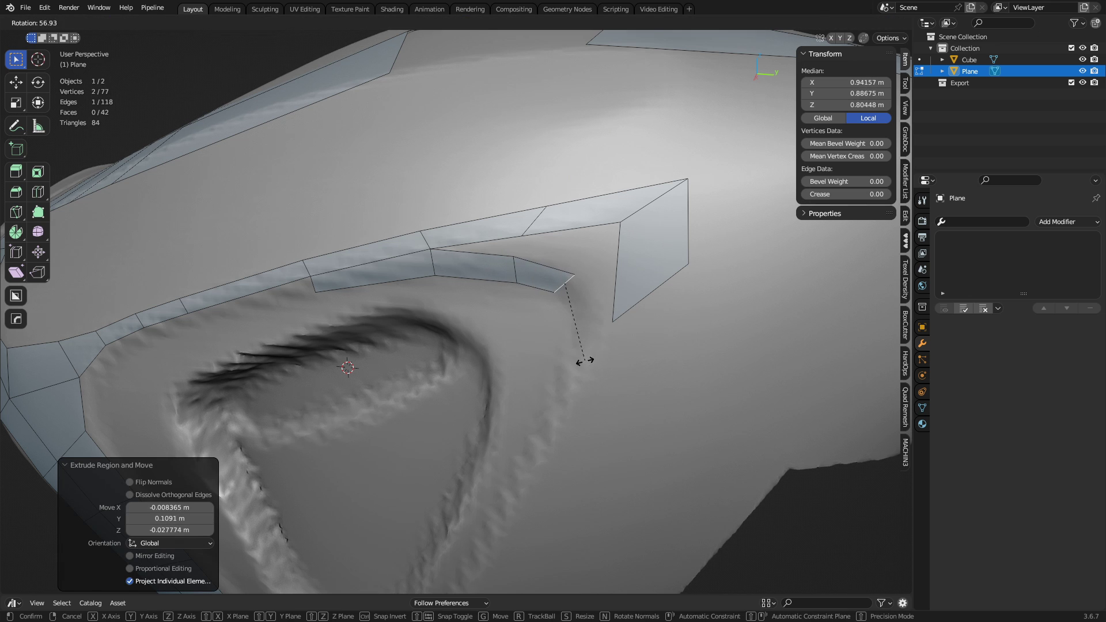
pyautogui.click(585, 361)
# - Extrude the groove strip's end edge around the bend and down the recess side, rotating and repositioning it to follow the groove
pyautogui.press('e')
pyautogui.click(624, 367)
pyautogui.press('r')
pyautogui.click(598, 391)
pyautogui.press('g')
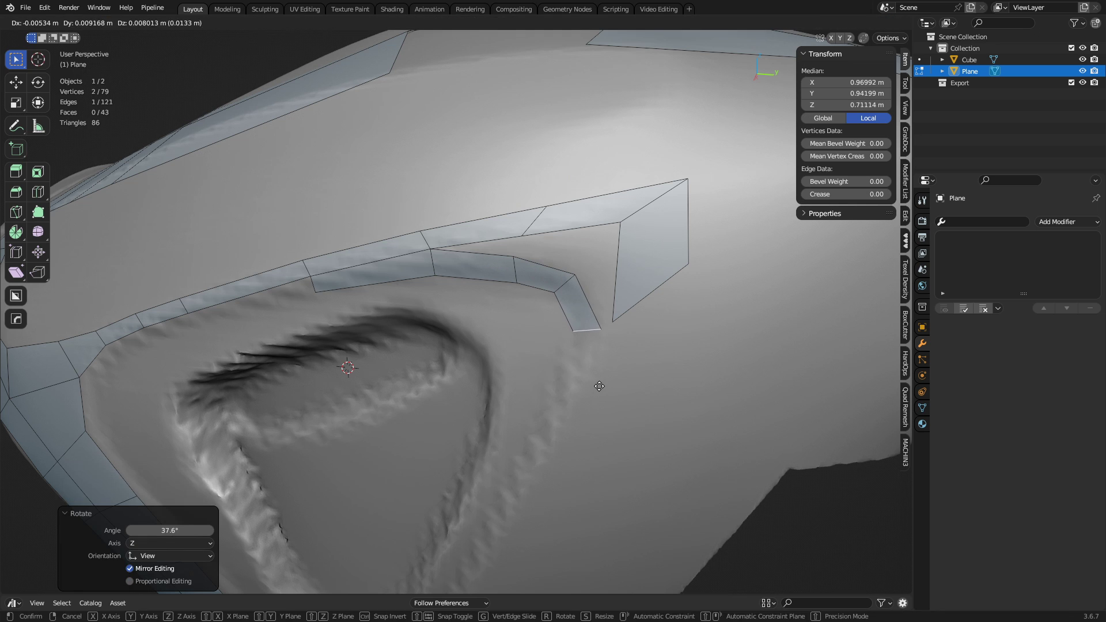
pyautogui.click(600, 386)
pyautogui.press('r')
pyautogui.press('g')
pyautogui.click(619, 385)
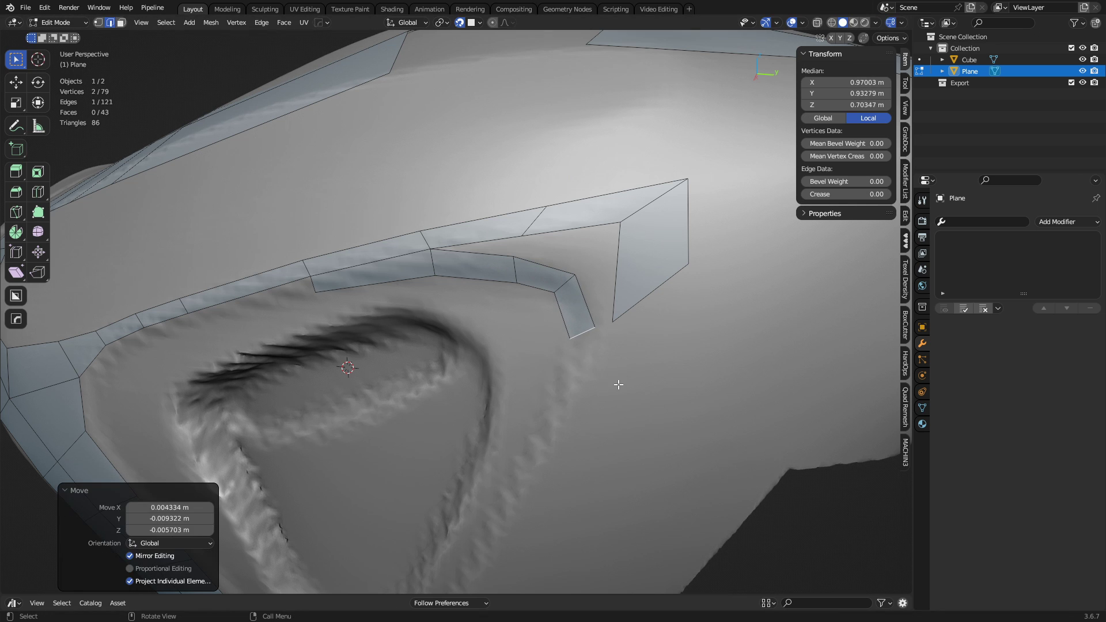
# - Merge the corner face's lower inner vertex into the outer end vertex of the groove strip
pyautogui.press('1')
pyautogui.click(612, 321)
pyautogui.keyDown('shift'); pyautogui.click(596, 328); pyautogui.keyUp('shift')
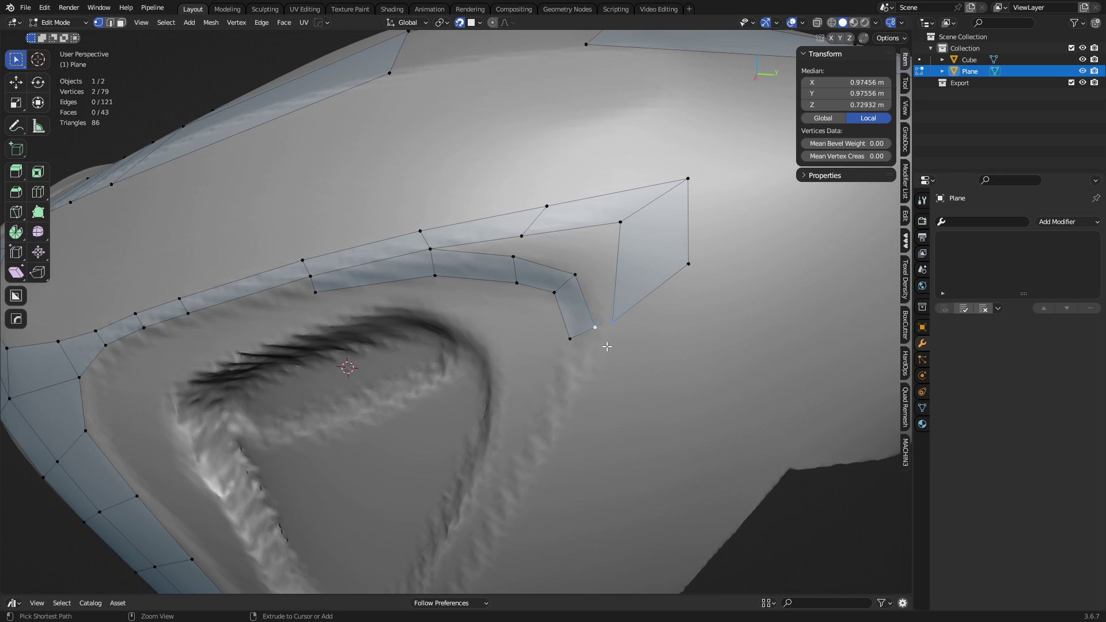
pyautogui.press('1')
# - Fill the gap between the upper strip, the corner face and the groove strip with three faces
pyautogui.press('2')
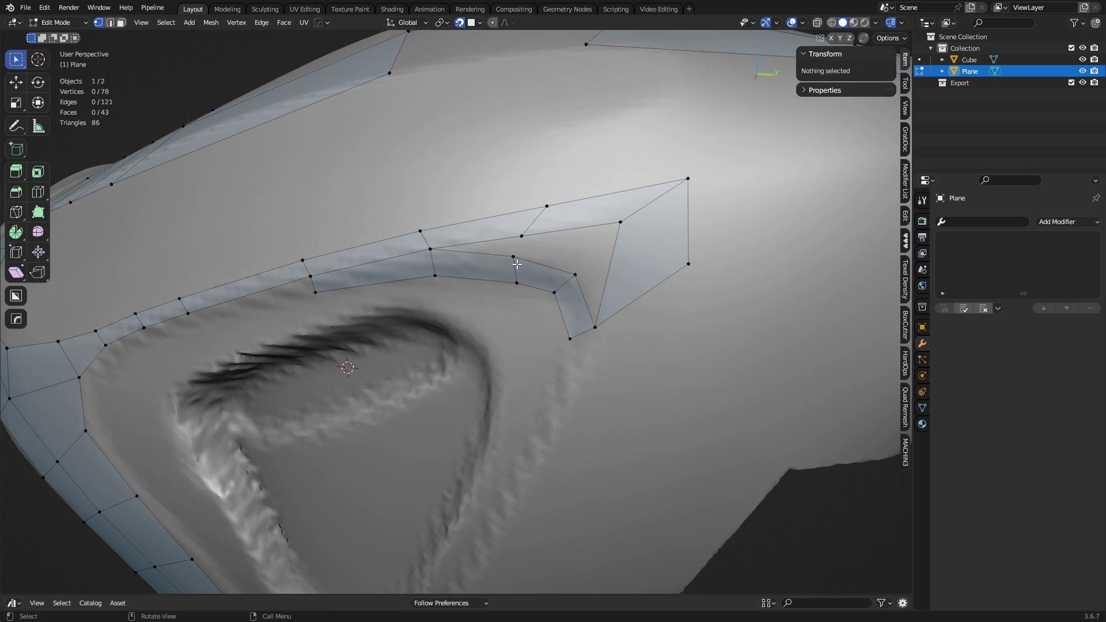
pyautogui.click(544, 266)
pyautogui.click(501, 251)
pyautogui.press('f')
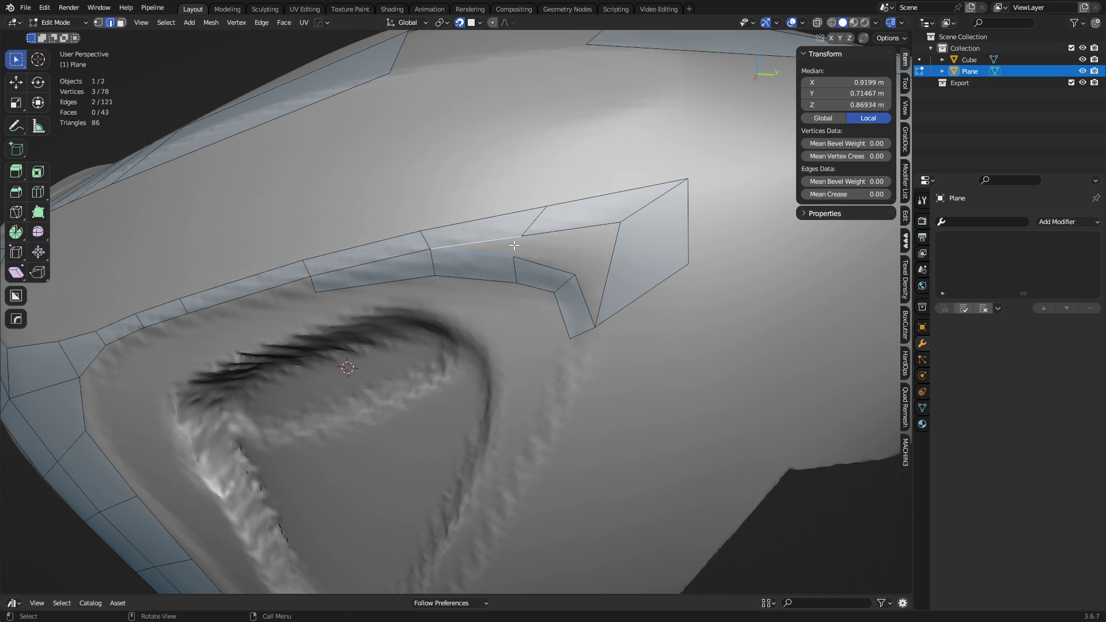
pyautogui.press('f')
pyautogui.press('f')
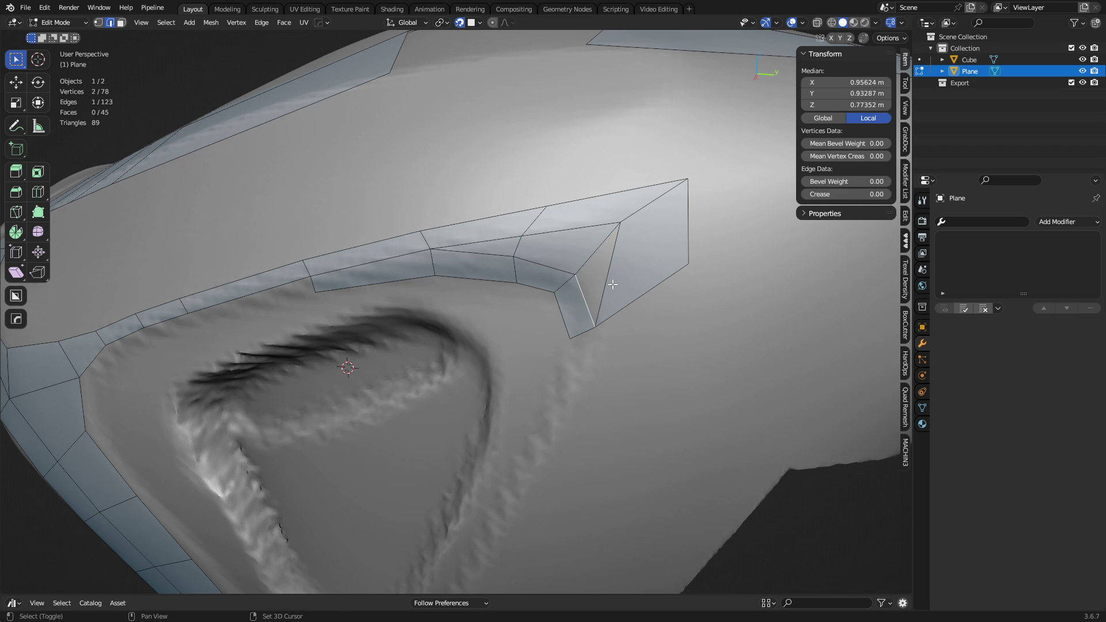
# - Try a centered loop cut through the middle quad of the filled gap
pyautogui.hotkey('ctrl', 'r')
pyautogui.click(578, 252)
pyautogui.rightClick(641, 300)
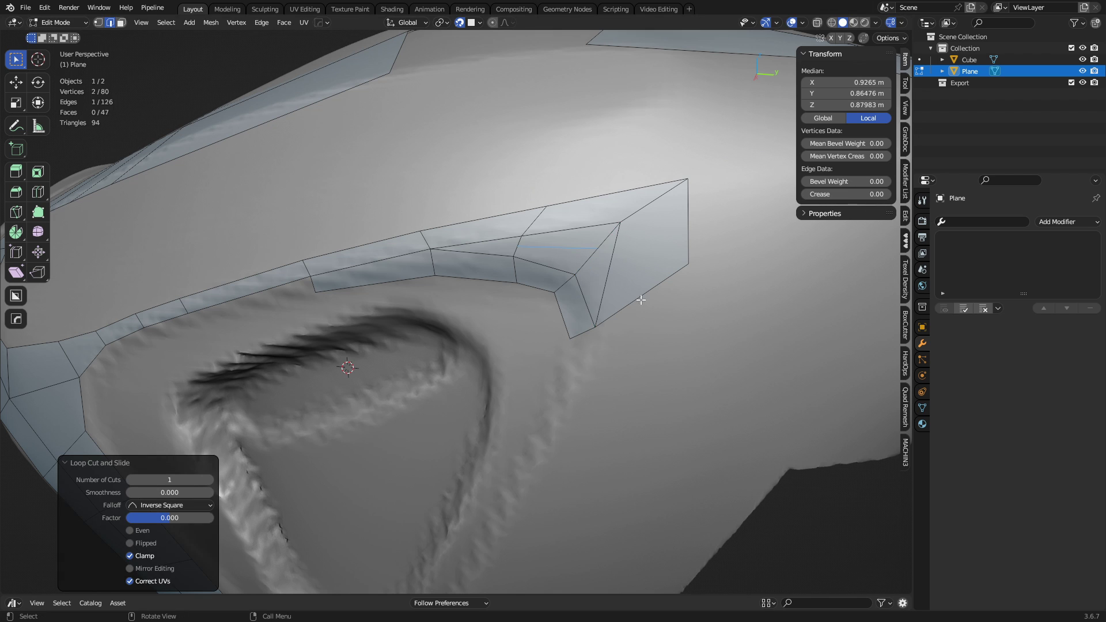
# - Switch to Object Mode, add a level 1 Subdivision modifier to the retopology mesh and isolate it in local view
pyautogui.press('Tab')
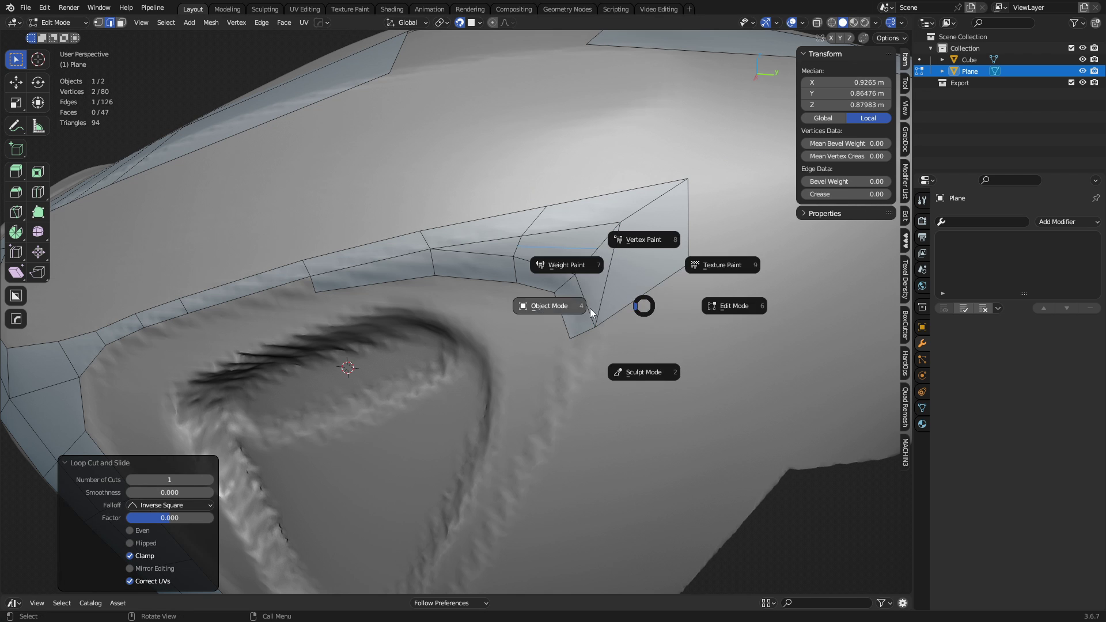
pyautogui.click(589, 310)
pyautogui.hotkey('ctrl', '1')
pyautogui.press('/')
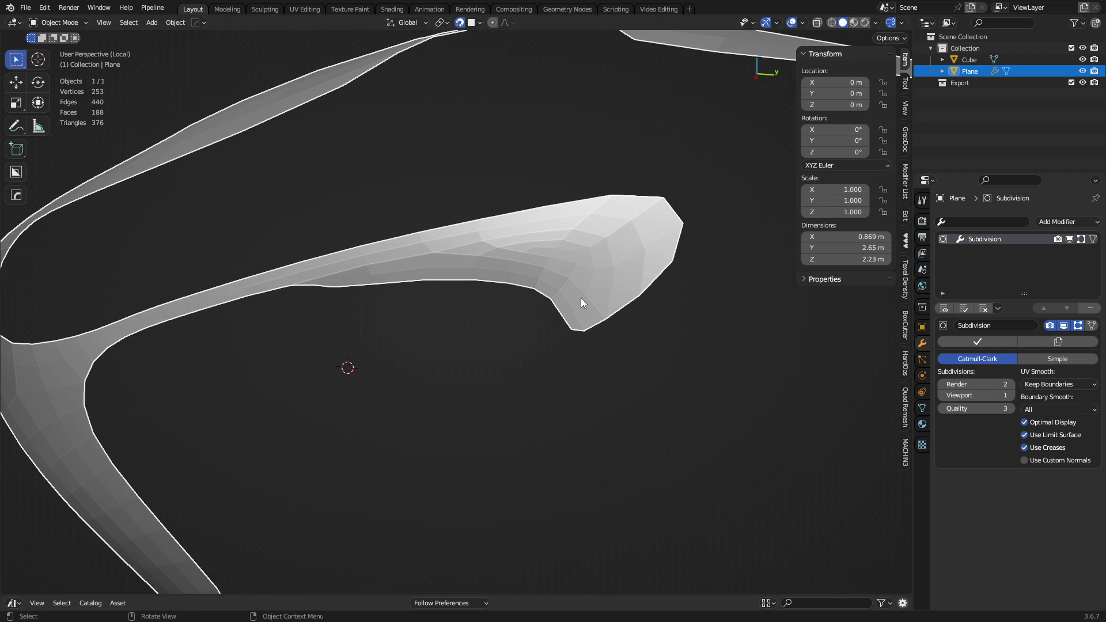
# - Inspect the smoothness and edge flow of the subdivided strips, both in isolation and against the sculpt
pyautogui.moveTo(579, 297); pyautogui.dragTo(482, 267, button='middle')
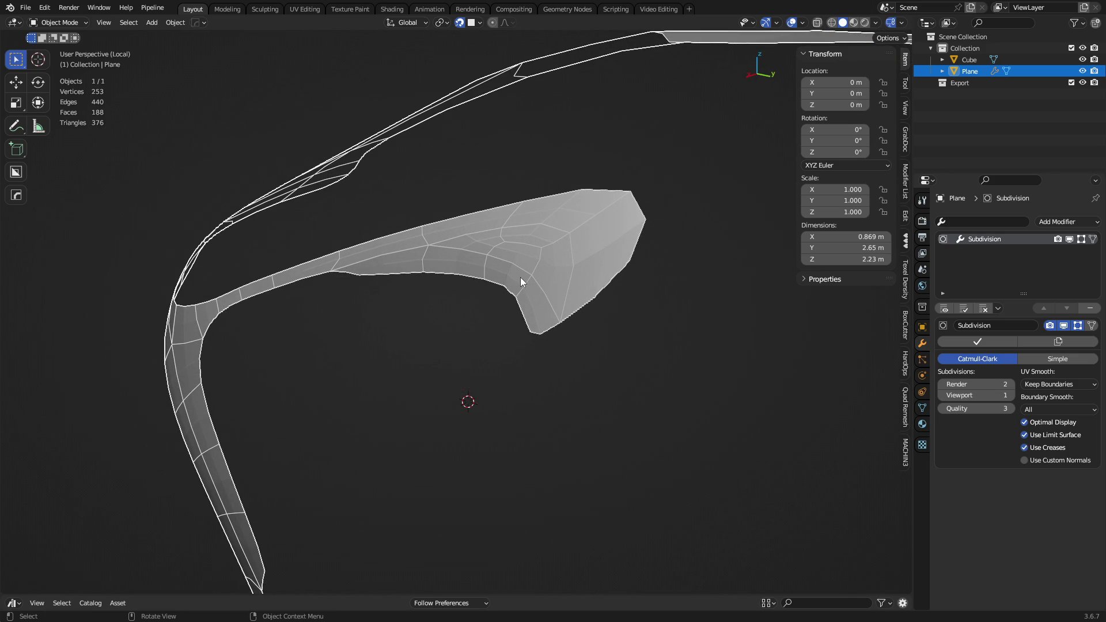
pyautogui.press('/')
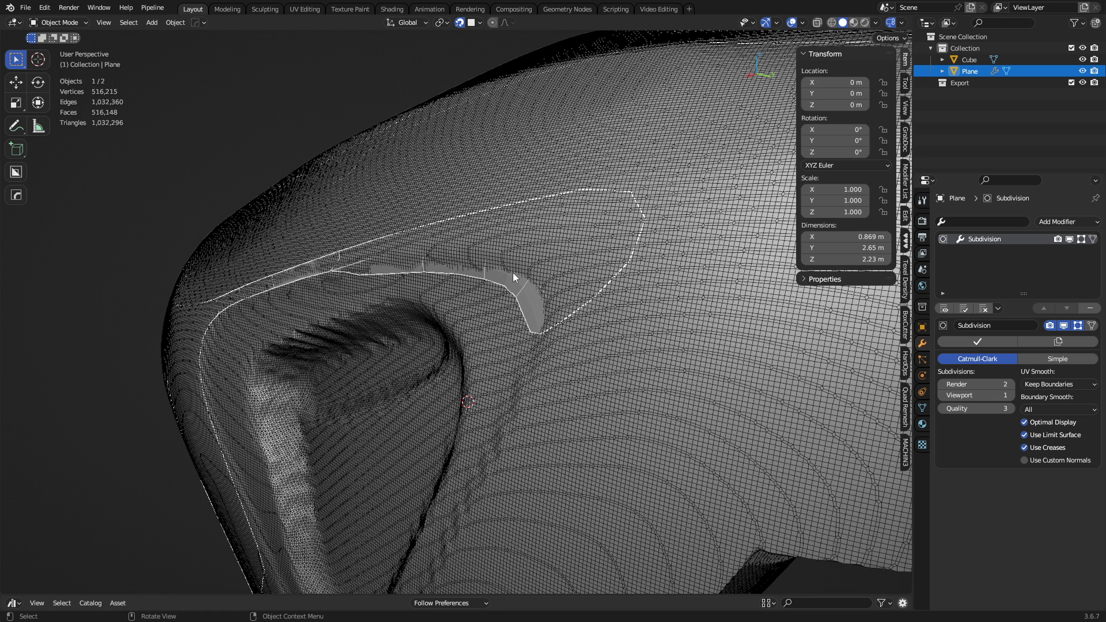
pyautogui.press('/')
pyautogui.press('z')
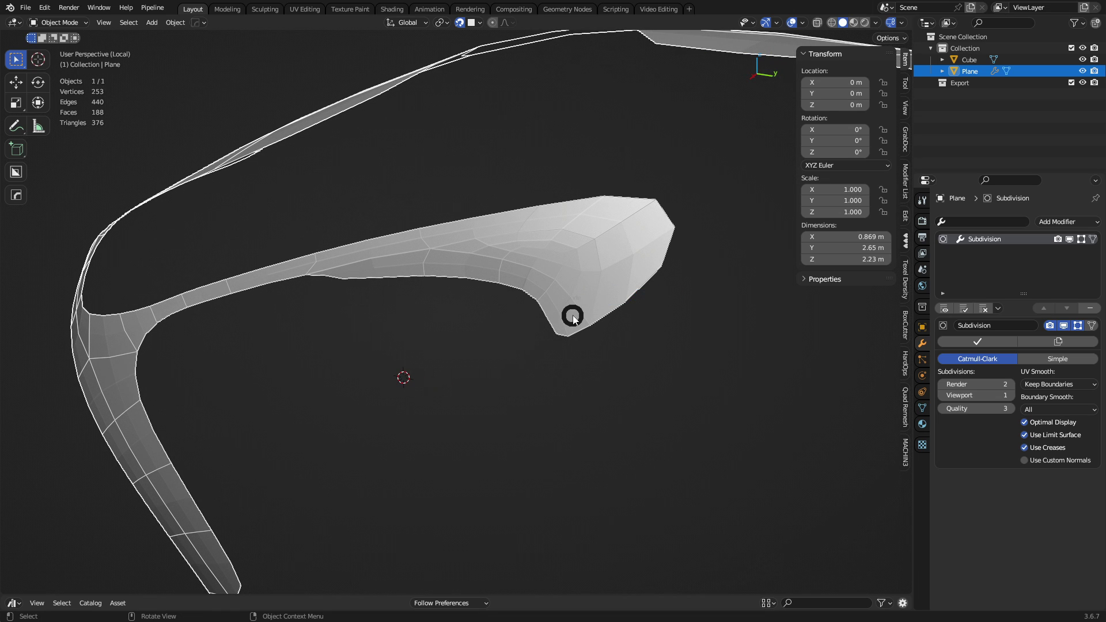
pyautogui.press('Tab')
pyautogui.press('Tab')
pyautogui.press('/')
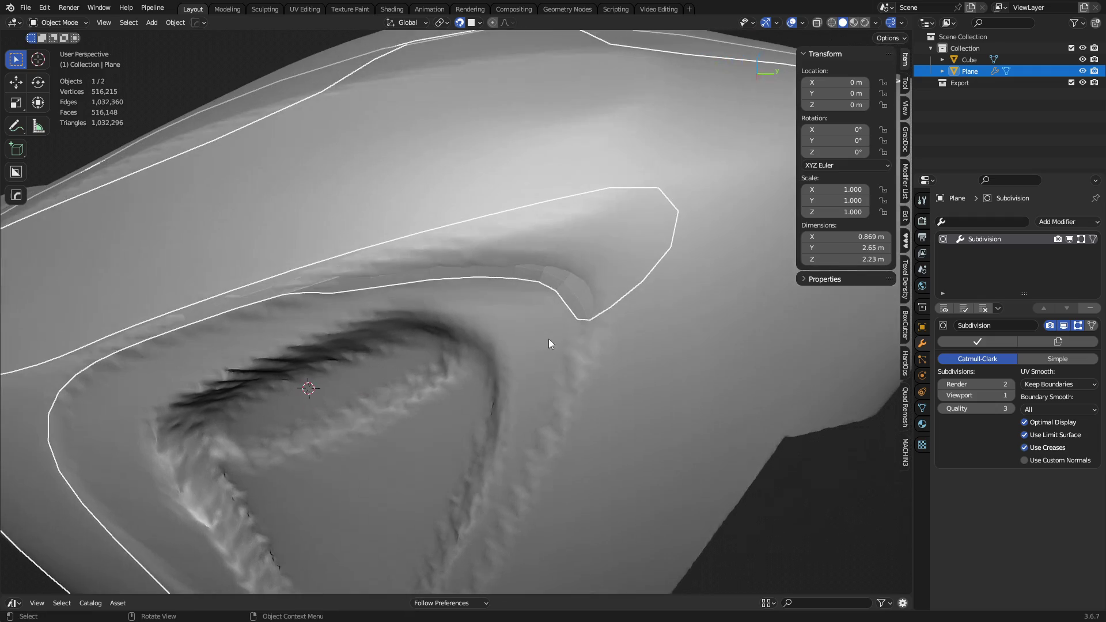
# - Return to Edit Mode and dissolve the loop cut added in the filled gap
pyautogui.press('Tab')
pyautogui.moveTo(549, 344); pyautogui.dragTo(564, 274, button='middle')
pyautogui.keyDown('shift'); pyautogui.click(518, 276); pyautogui.keyUp('shift')
pyautogui.hotkey('ctrl', 'x')
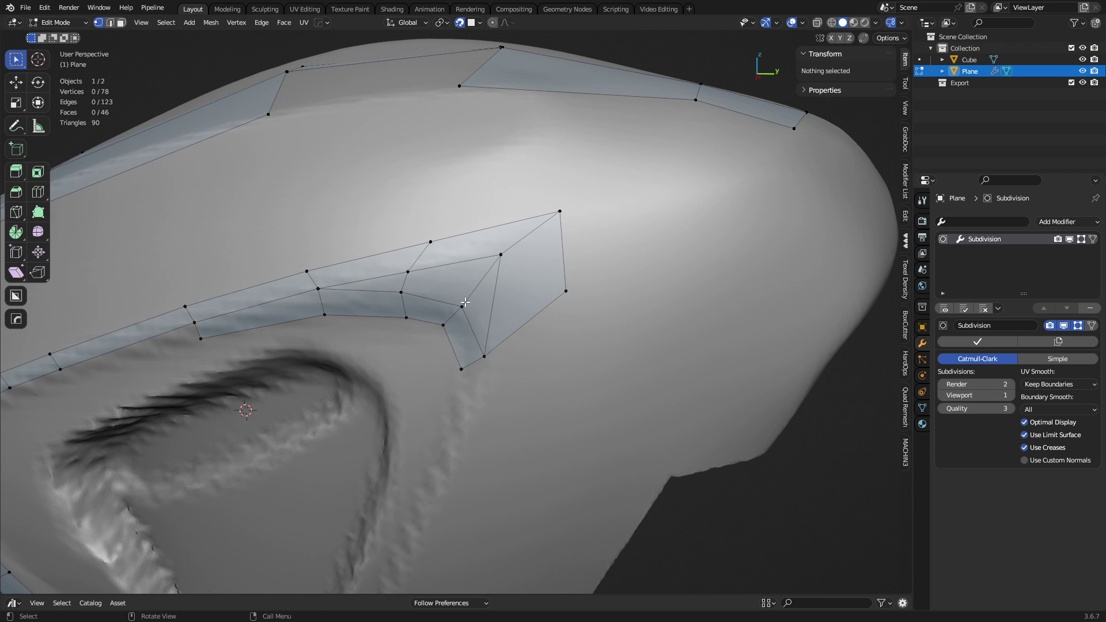
# - Extrude the groove strip's end edge down along the recess's outer side
pyautogui.hotkey('ctrl', 'z')
pyautogui.press('g')
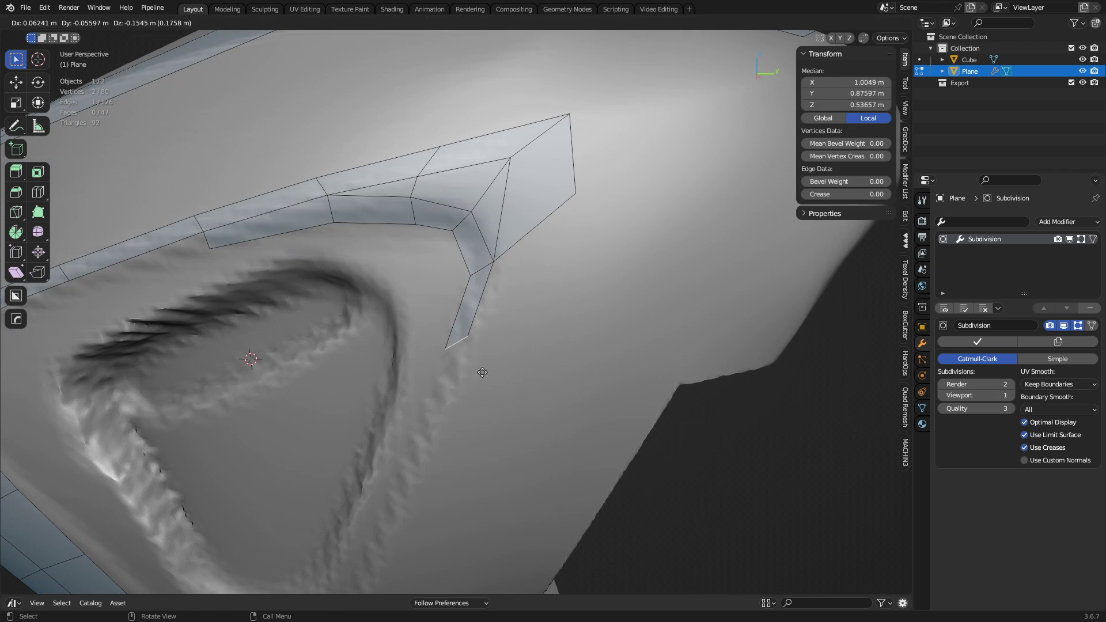
pyautogui.click(483, 373)
pyautogui.press('r')
pyautogui.rightClick(535, 314)
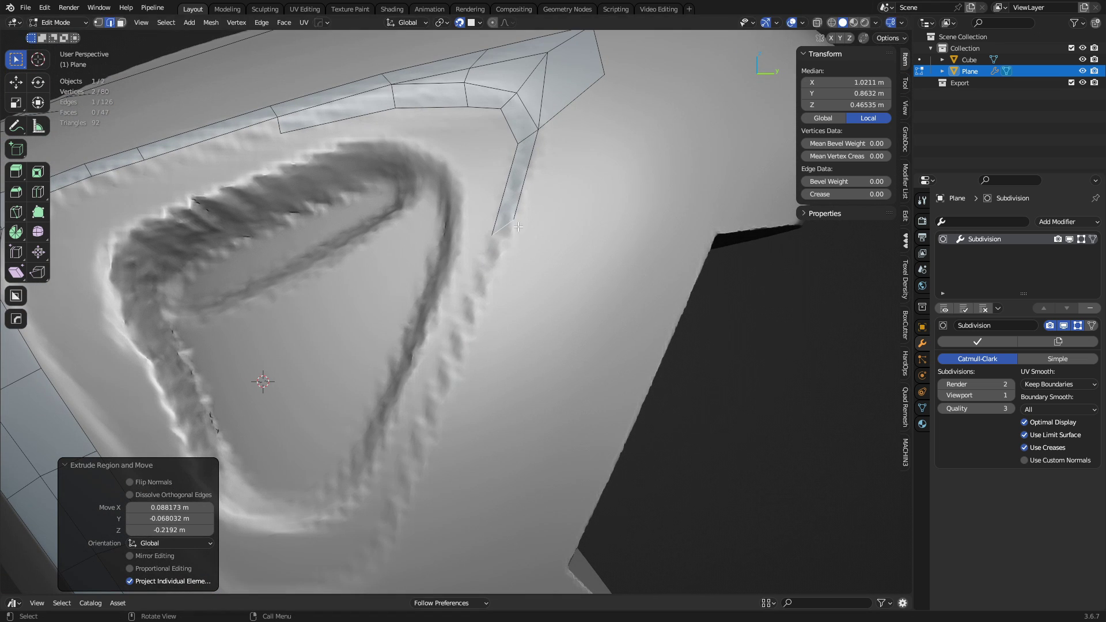
# - Reposition the outer and inner end vertices of the new segment so its end edge crosses the groove squarely
pyautogui.press('1')
pyautogui.click(515, 219)
pyautogui.press('g')
pyautogui.click(507, 238)
pyautogui.click(492, 237)
pyautogui.press('g')
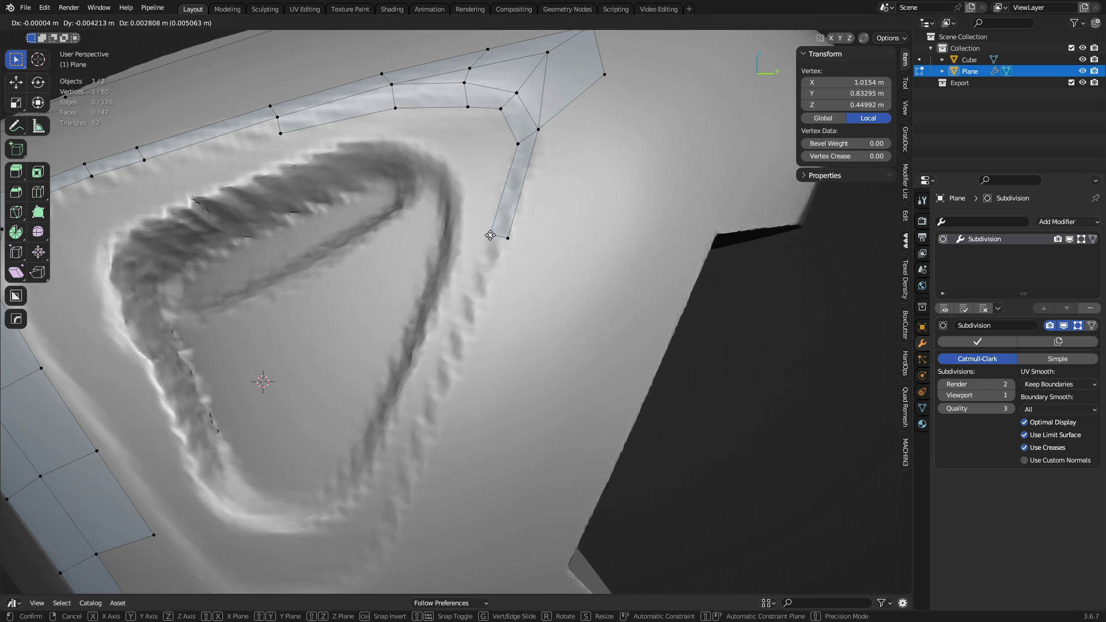
pyautogui.click(492, 238)
# - Extrude the end edge by two long segments down the groove to the recess's lower corner
pyautogui.press('2')
pyautogui.click(498, 239)
pyautogui.keyDown('shift'); pyautogui.moveTo(493, 246); pyautogui.dragTo(537, 142, button='middle'); pyautogui.keyUp('shift')
pyautogui.press('e')
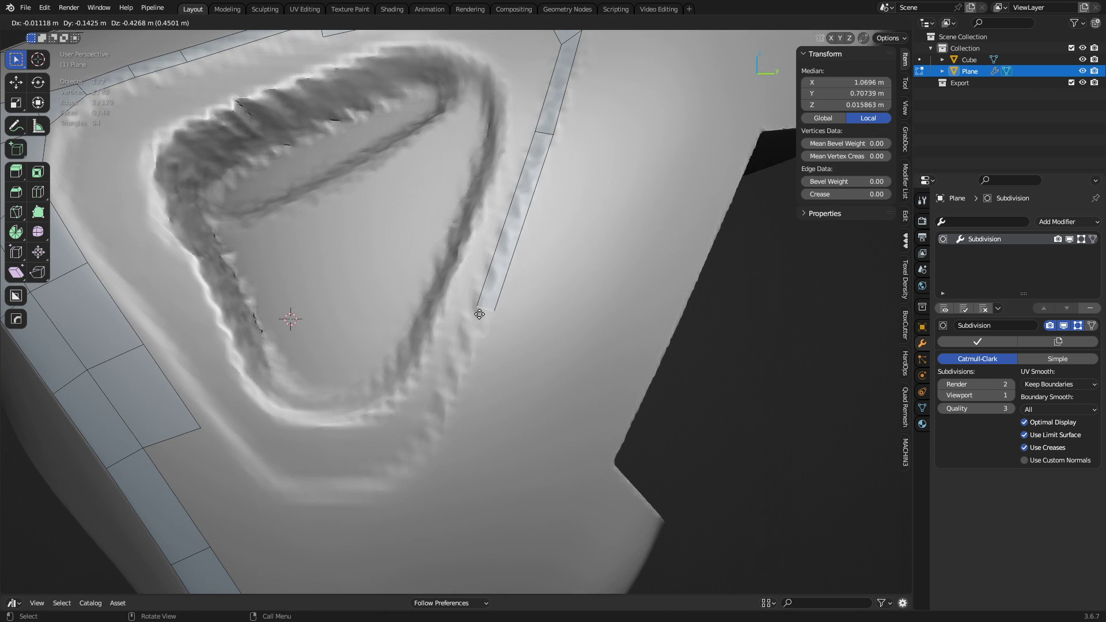
pyautogui.click(473, 321)
pyautogui.keyDown('shift'); pyautogui.moveTo(513, 348); pyautogui.dragTo(554, 267, button='middle'); pyautogui.keyUp('shift')
pyautogui.press('e')
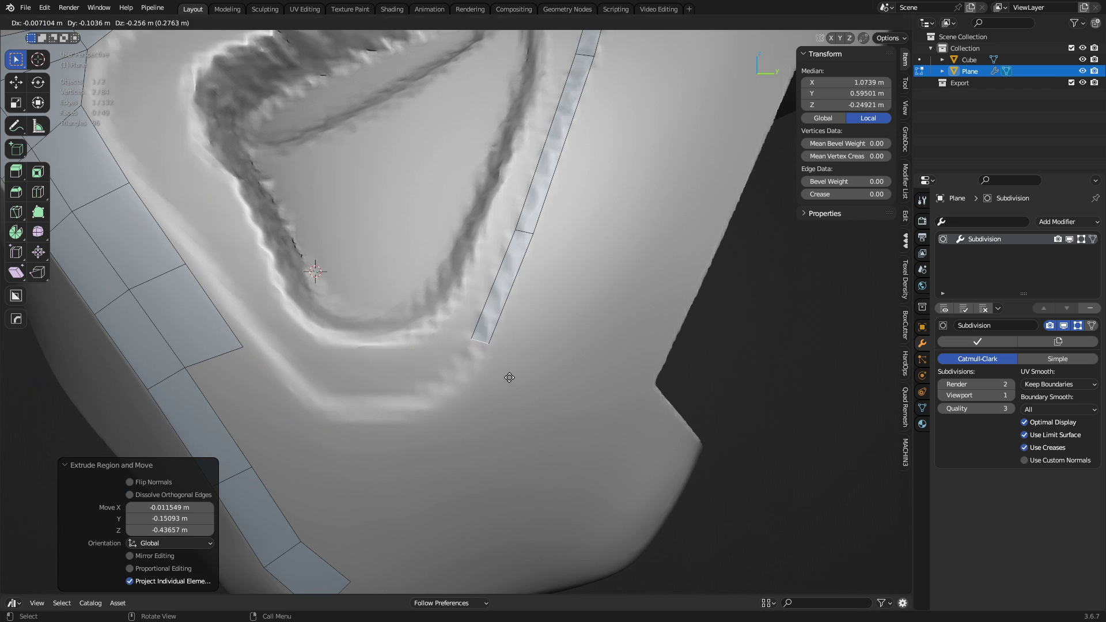
pyautogui.click(511, 377)
# - Extrude two segments around the recess's lower corner, rotating each new end edge and adjusting the last one to follow the groove
pyautogui.press('e')
pyautogui.click(467, 430)
pyautogui.press('r')
pyautogui.click(426, 457)
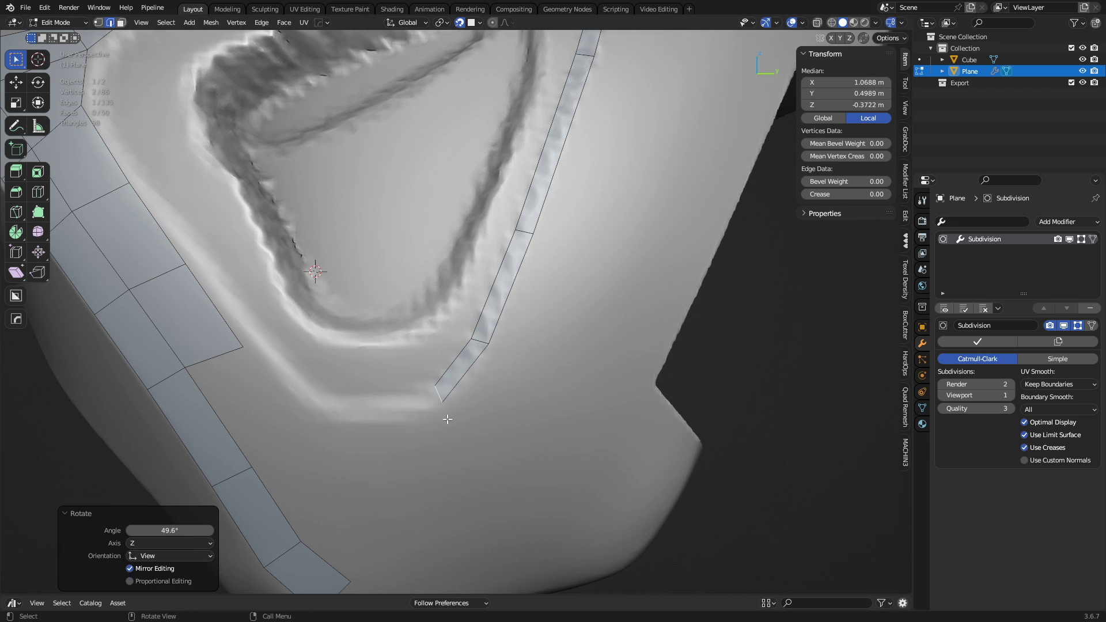
pyautogui.press('e')
pyautogui.click(379, 439)
pyautogui.press('r')
pyautogui.click(401, 451)
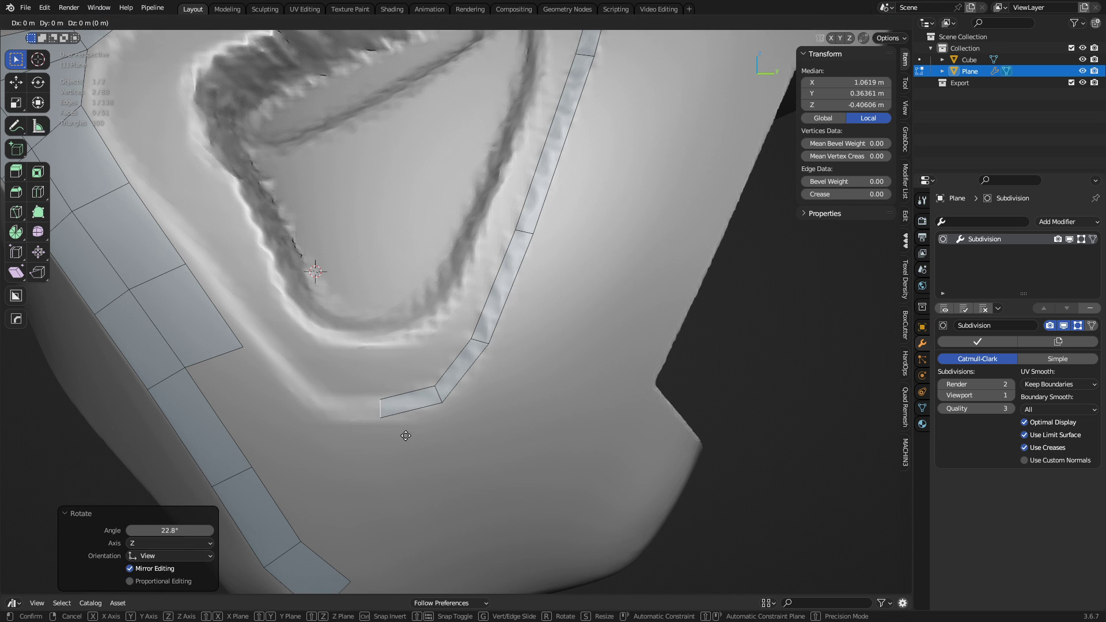
pyautogui.press('g')
pyautogui.click(392, 435)
# - Continue extruding the strip around the recess's bottom, up its slanted side and past the upper corner, adjusting the final end edge
pyautogui.keyDown('shift'); pyautogui.moveTo(392, 435); pyautogui.dragTo(444, 446, button='middle'); pyautogui.keyUp('shift')
pyautogui.keyDown('ctrl'); pyautogui.rightClick(422, 420); pyautogui.keyUp('ctrl')
pyautogui.press('e')
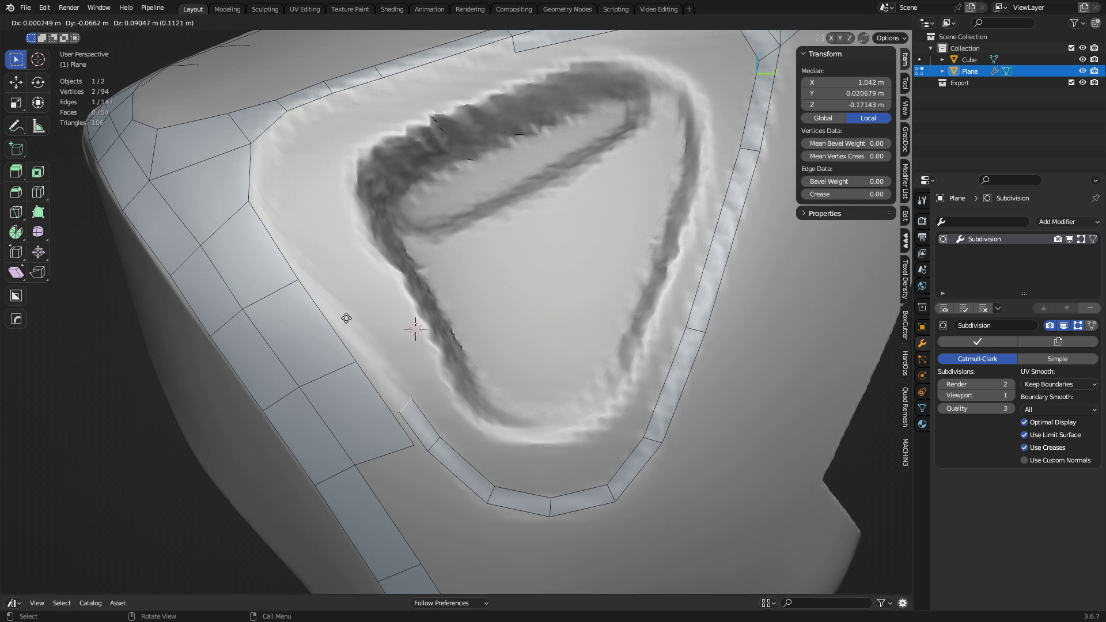
pyautogui.click(315, 279)
pyautogui.keyDown('shift'); pyautogui.moveTo(315, 279); pyautogui.dragTo(395, 425, button='middle'); pyautogui.keyUp('shift')
pyautogui.keyDown('ctrl'); pyautogui.rightClick(350, 340); pyautogui.keyUp('ctrl')
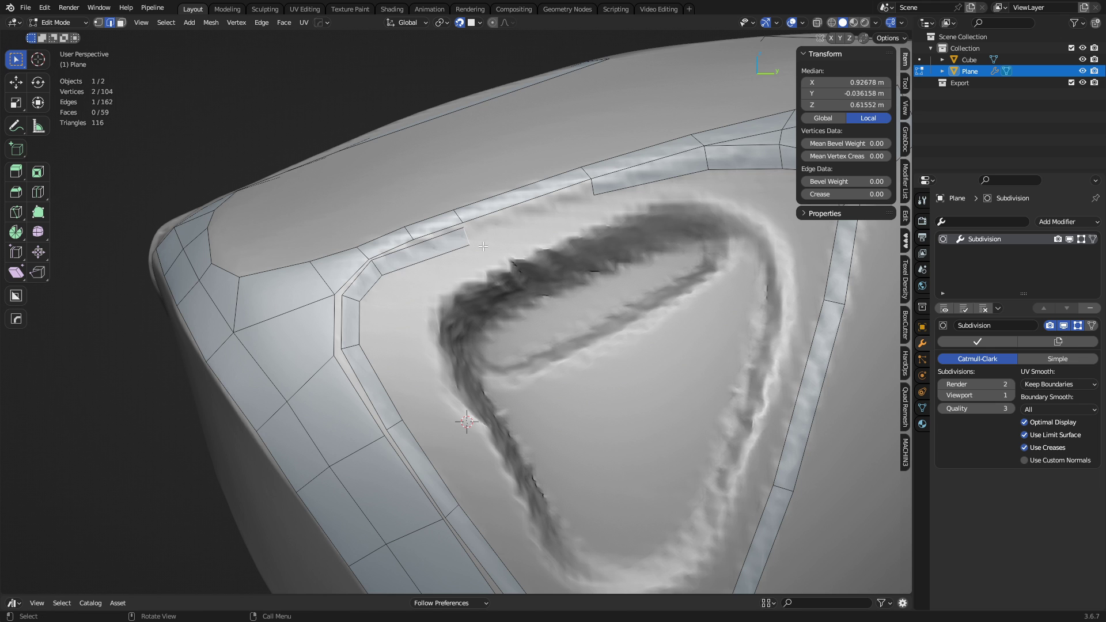
pyautogui.press('g')
pyautogui.click(401, 238)
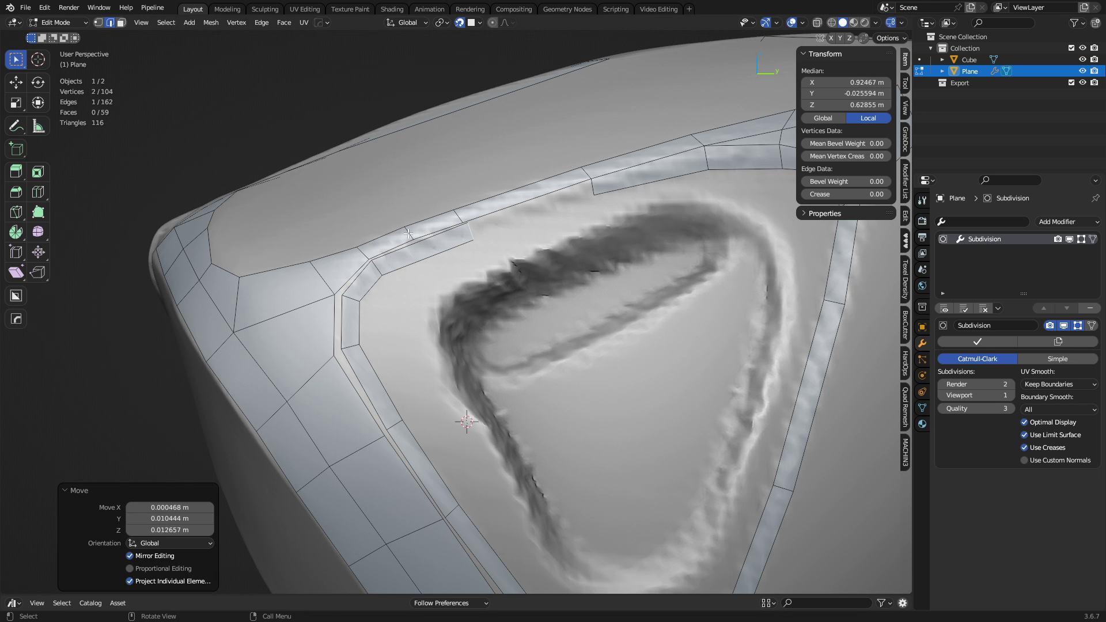
# - Dissolve the extra cross edge in the upper strip and fill a face joining the groove strip's end to its starting edge
pyautogui.click(408, 234)
pyautogui.hotkey('ctrl', 'x')
pyautogui.click(472, 233)
pyautogui.keyDown('shift'); pyautogui.moveTo(590, 201); pyautogui.dragTo(520, 254, button='middle'); pyautogui.keyUp('shift')
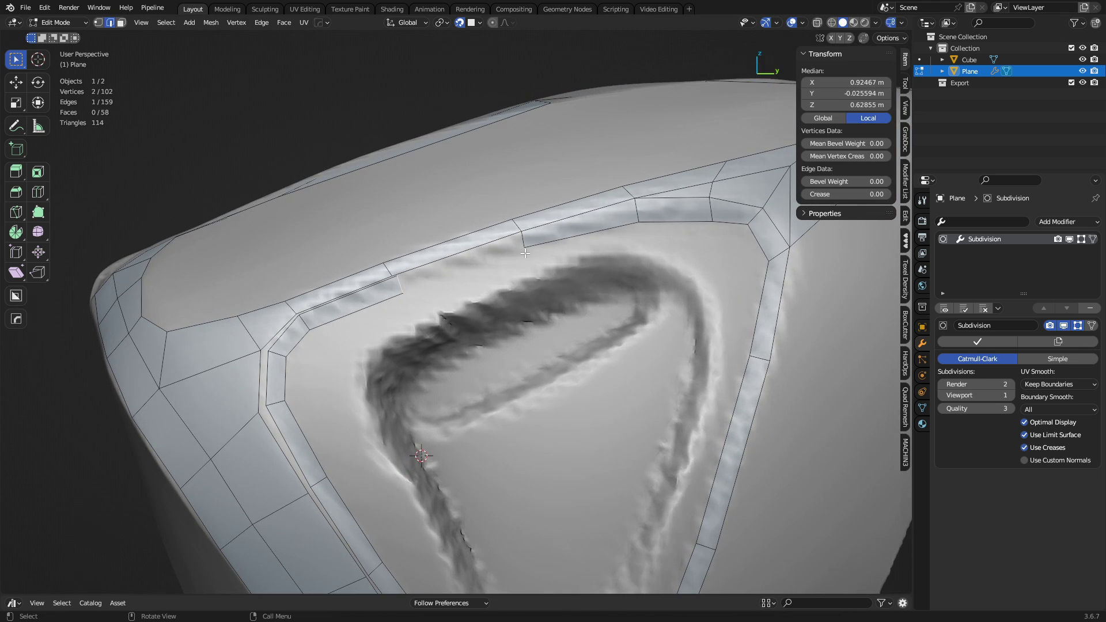
pyautogui.keyDown('shift'); pyautogui.click(521, 240); pyautogui.keyUp('shift')
pyautogui.press('f')
# - Merge the groove strip's two outer vertices along the recess's upper side into the matching vertices of the upper strip
pyautogui.hotkey('ctrl', 'Tab')
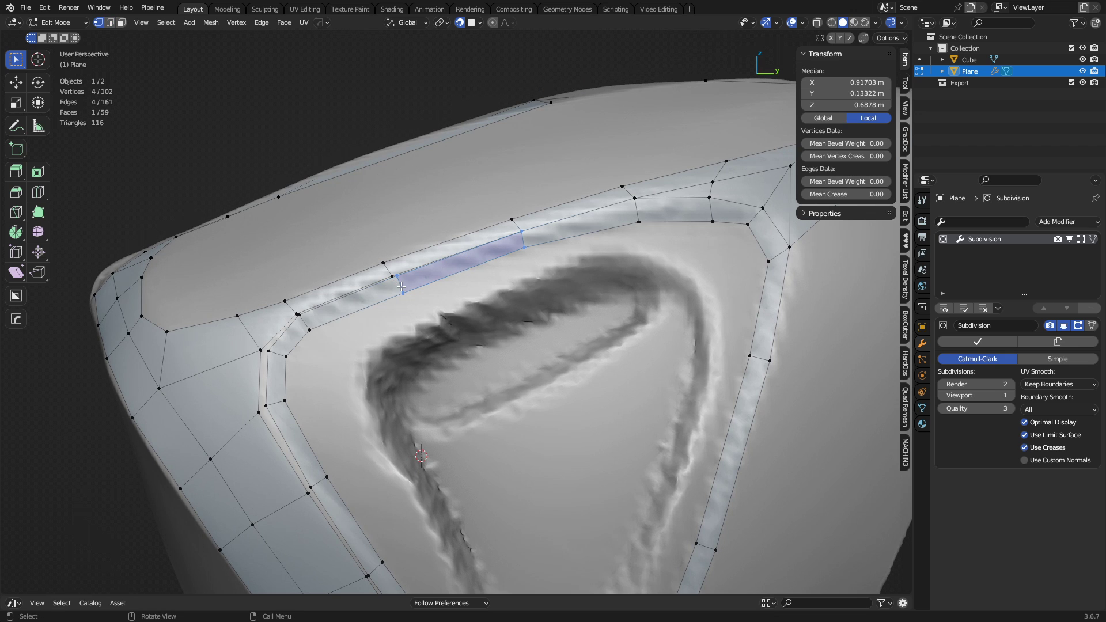
pyautogui.click(400, 283)
pyautogui.keyDown('shift'); pyautogui.click(391, 279); pyautogui.keyUp('shift')
pyautogui.press('1')
pyautogui.click(305, 319)
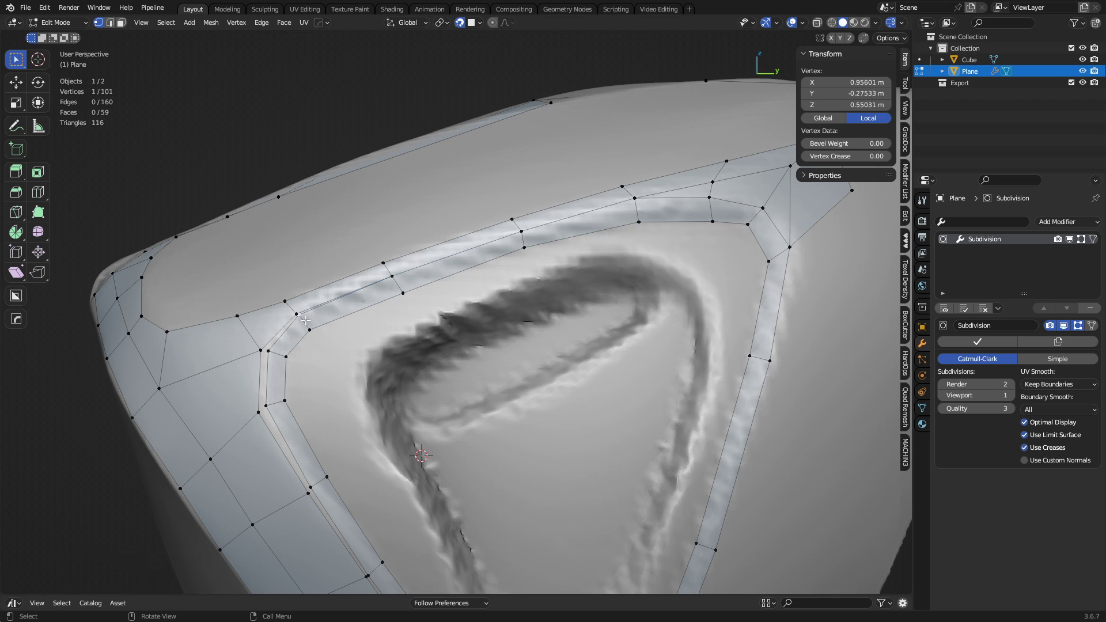
pyautogui.keyDown('shift'); pyautogui.click(295, 311); pyautogui.keyUp('shift')
pyautogui.press('1')
# - Merge the two outer vertices of the groove strip's short corner segment into the neighbouring wide strip's vertices
pyautogui.click(270, 351)
pyautogui.keyDown('shift'); pyautogui.click(260, 350); pyautogui.keyUp('shift')
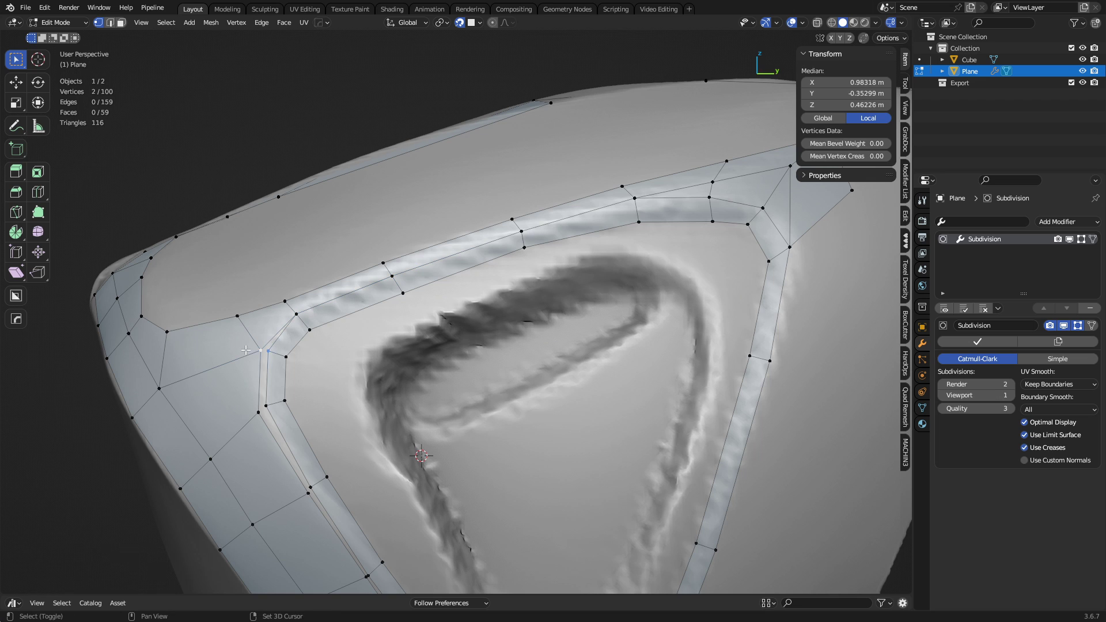
pyautogui.press('1')
pyautogui.click(266, 405)
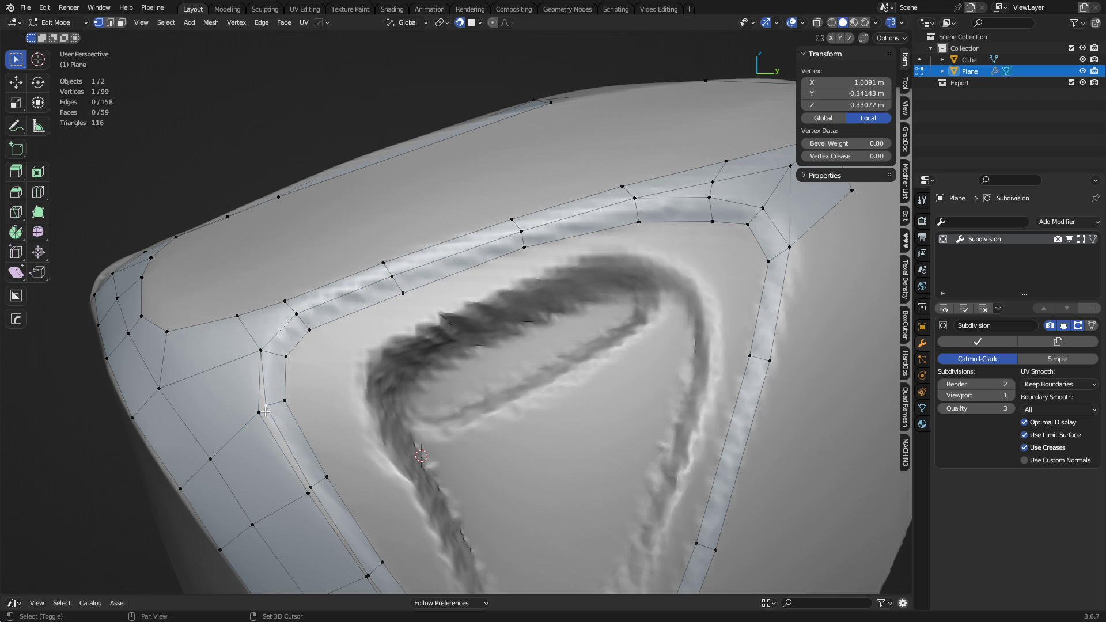
pyautogui.keyDown('shift'); pyautogui.click(259, 412); pyautogui.keyUp('shift')
pyautogui.press('1')
# - Merge the groove strip's remaining outer vertices down the recess's slanted side into the matching vertices of the wide neighbouring strip
pyautogui.keyDown('shift'); pyautogui.moveTo(364, 461); pyautogui.dragTo(365, 352, button='middle'); pyautogui.keyUp('shift')
pyautogui.click(315, 369)
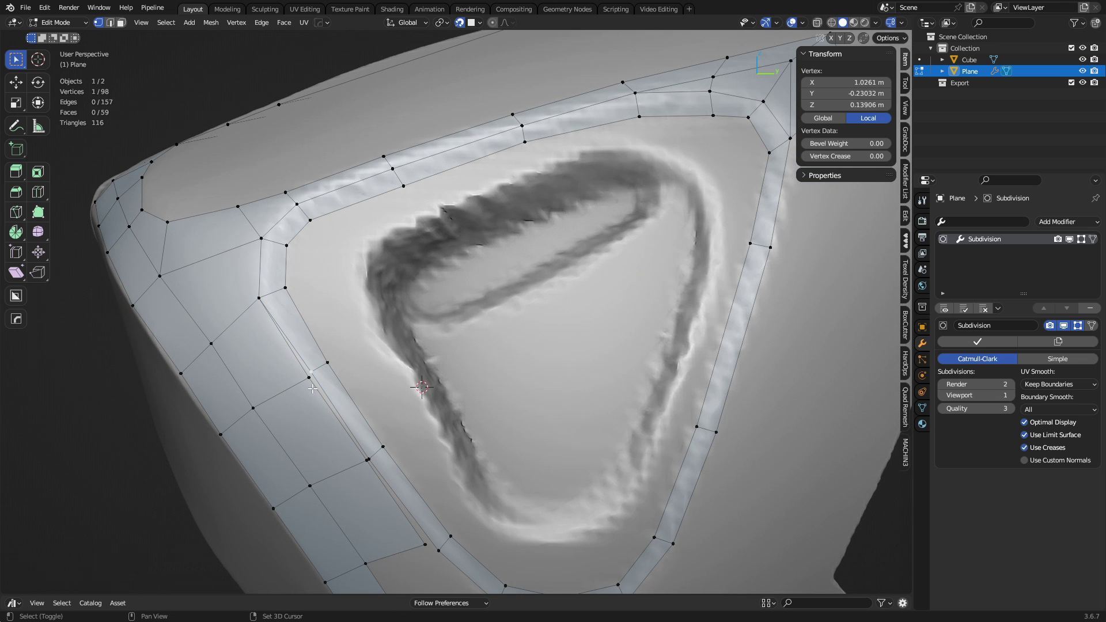
pyautogui.keyDown('shift'); pyautogui.click(308, 379); pyautogui.keyUp('shift')
pyautogui.press('1')
pyautogui.keyDown('shift'); pyautogui.click(361, 467); pyautogui.keyUp('shift')
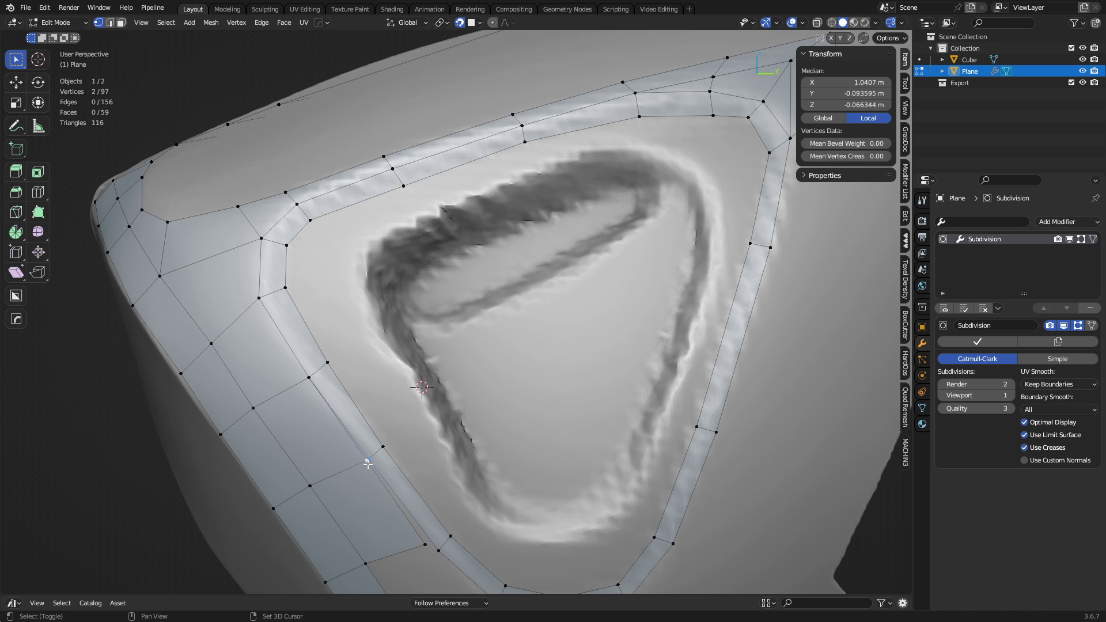
pyautogui.press('1')
pyautogui.keyDown('shift'); pyautogui.moveTo(361, 467); pyautogui.dragTo(360, 370, button='middle'); pyautogui.keyUp('shift')
pyautogui.click(360, 368)
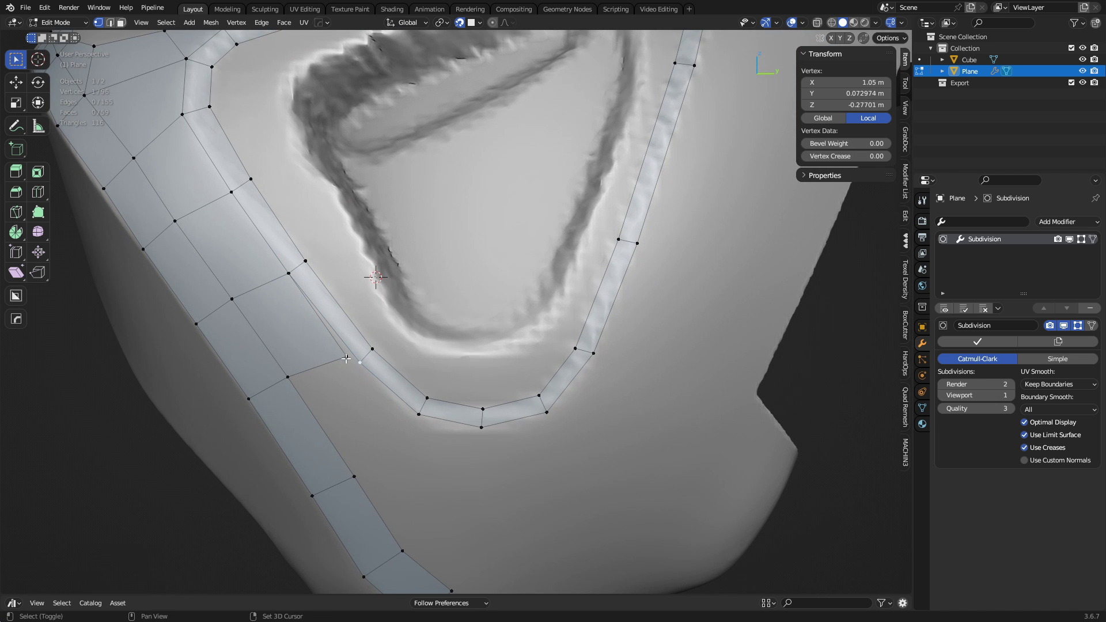
pyautogui.keyDown('shift'); pyautogui.click(347, 360); pyautogui.keyUp('shift')
pyautogui.press('1')
# - Nudge the three outer vertices of the groove strip around the recess's bottom curve slightly outward
pyautogui.keyDown('shift'); pyautogui.moveTo(457, 396); pyautogui.dragTo(394, 364, button='middle'); pyautogui.keyUp('shift')
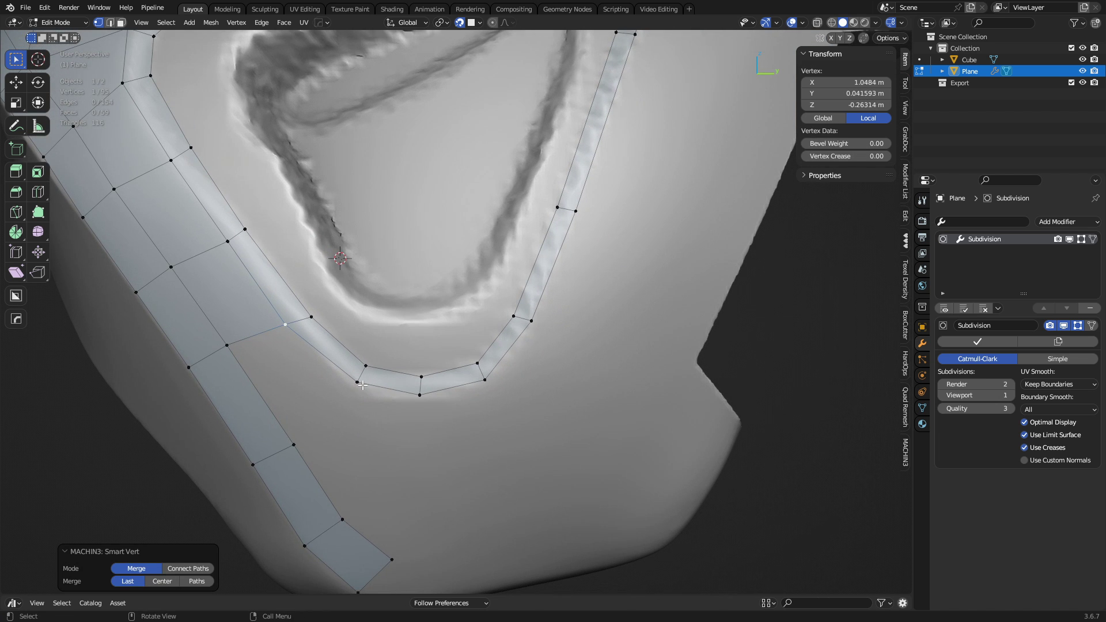
pyautogui.click(358, 386)
pyautogui.press('g')
pyautogui.click(359, 390)
pyautogui.click(423, 396)
pyautogui.press('g')
pyautogui.click(423, 398)
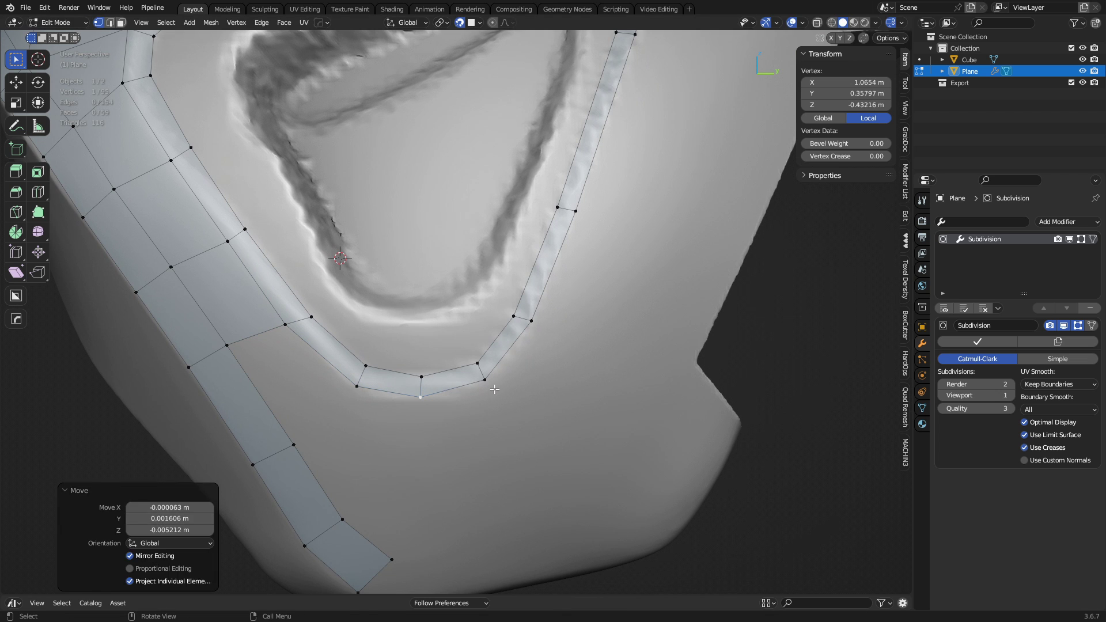
pyautogui.click(494, 387)
pyautogui.press('g')
pyautogui.click(495, 389)
# - Extrude the groove strip's outer vertex at the end of the recess's bottom curve across to the opening's lower corner
pyautogui.keyDown('shift'); pyautogui.moveTo(579, 275); pyautogui.dragTo(435, 457, button='middle'); pyautogui.keyUp('shift')
pyautogui.press('2')
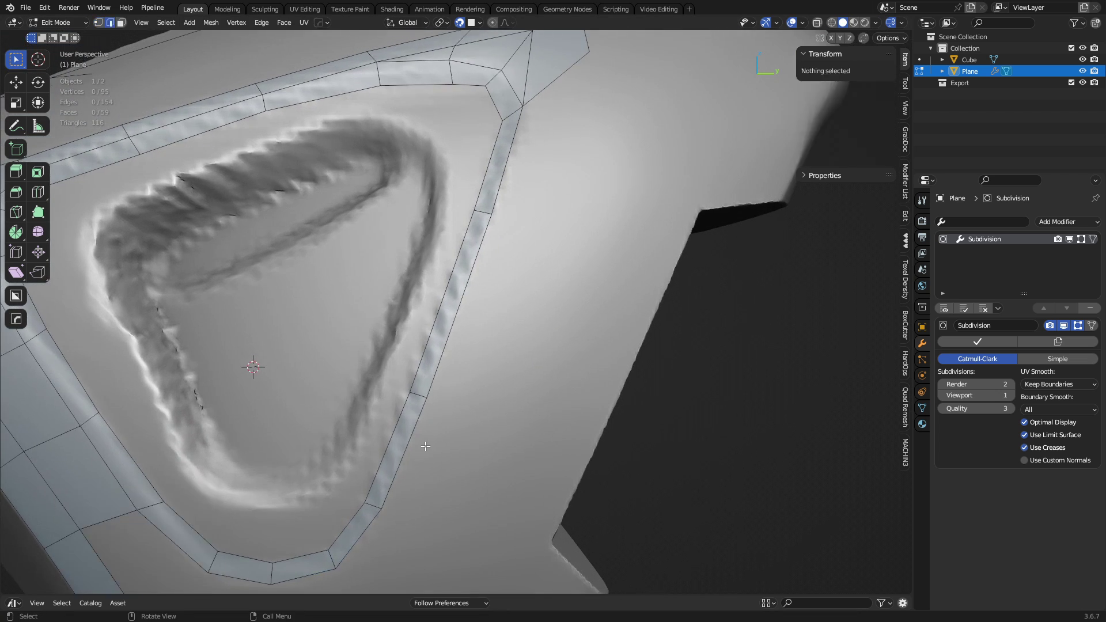
pyautogui.press('1')
pyautogui.click(392, 504)
pyautogui.keyDown('shift'); pyautogui.moveTo(503, 520); pyautogui.dragTo(354, 408, button='middle'); pyautogui.keyUp('shift')
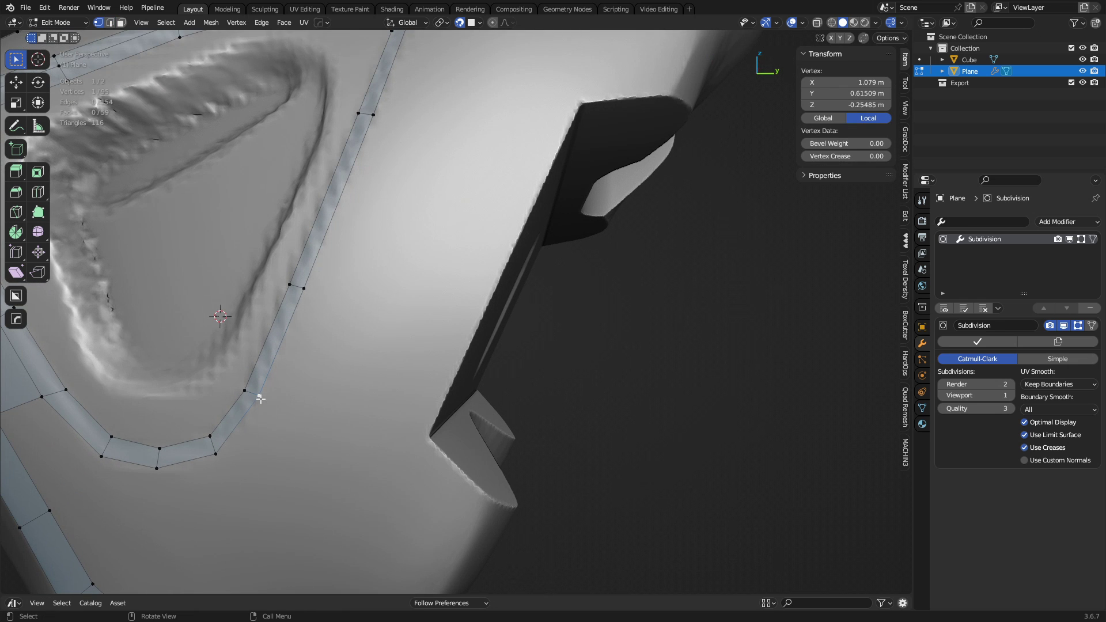
pyautogui.press('e')
pyautogui.click(440, 441)
# - Try to extrude the new corner vertex up the opening's edge in short segments
pyautogui.keyDown('shift'); pyautogui.moveTo(441, 441); pyautogui.dragTo(393, 466, button='middle'); pyautogui.keyUp('shift')
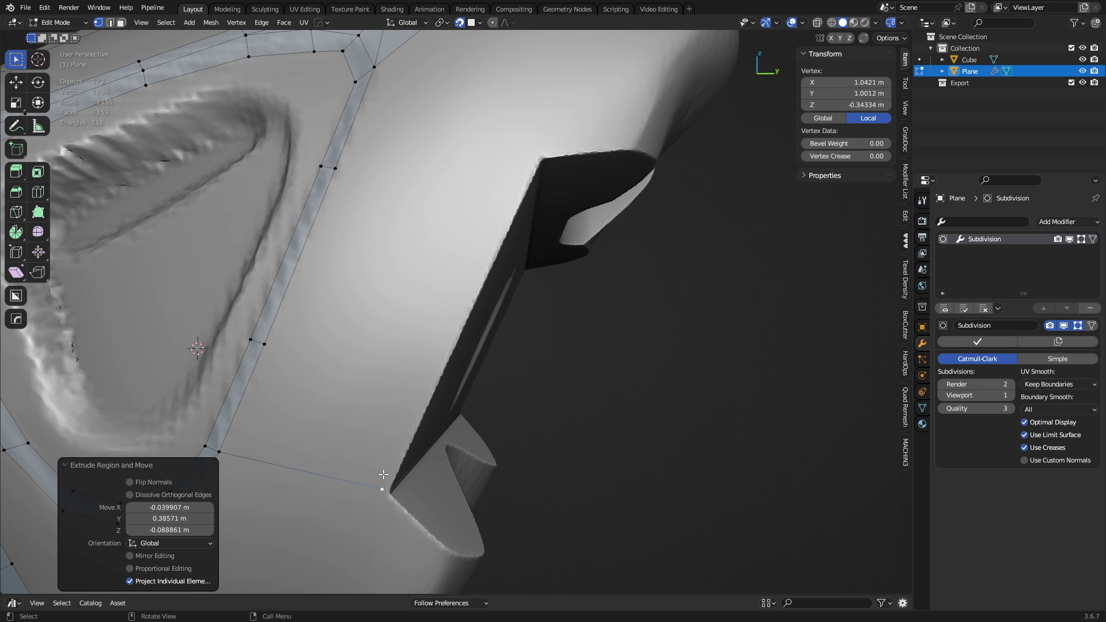
pyautogui.press('e')
pyautogui.click(433, 367)
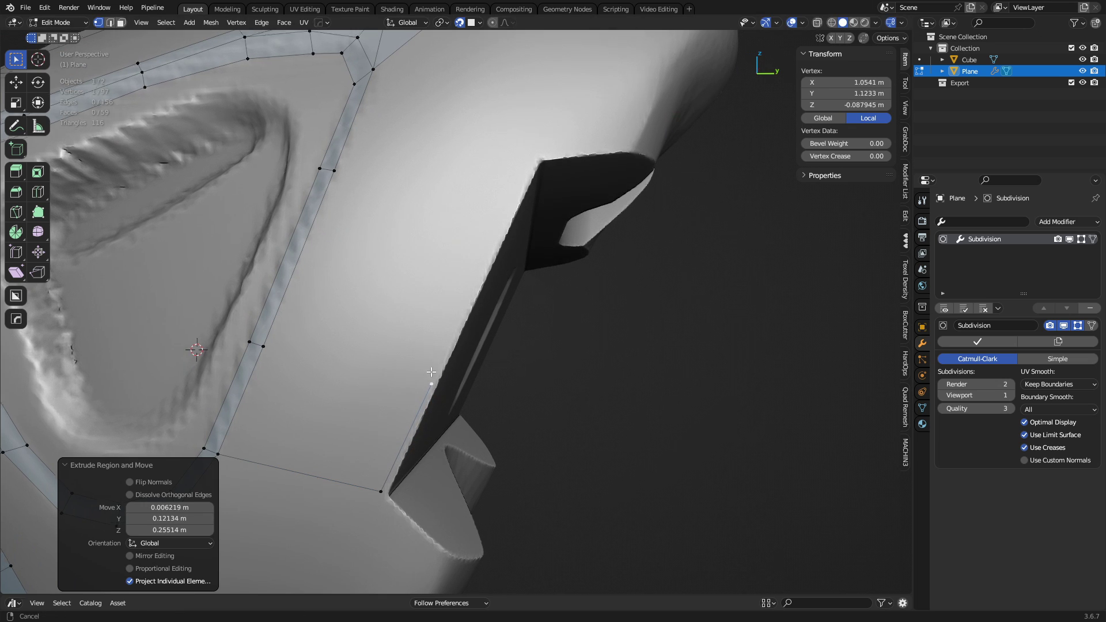
pyautogui.keyDown('shift'); pyautogui.moveTo(432, 375); pyautogui.dragTo(377, 479, button='middle'); pyautogui.keyUp('shift')
pyautogui.press('e')
pyautogui.rightClick(469, 282)
pyautogui.hotkey('ctrl', 'z')
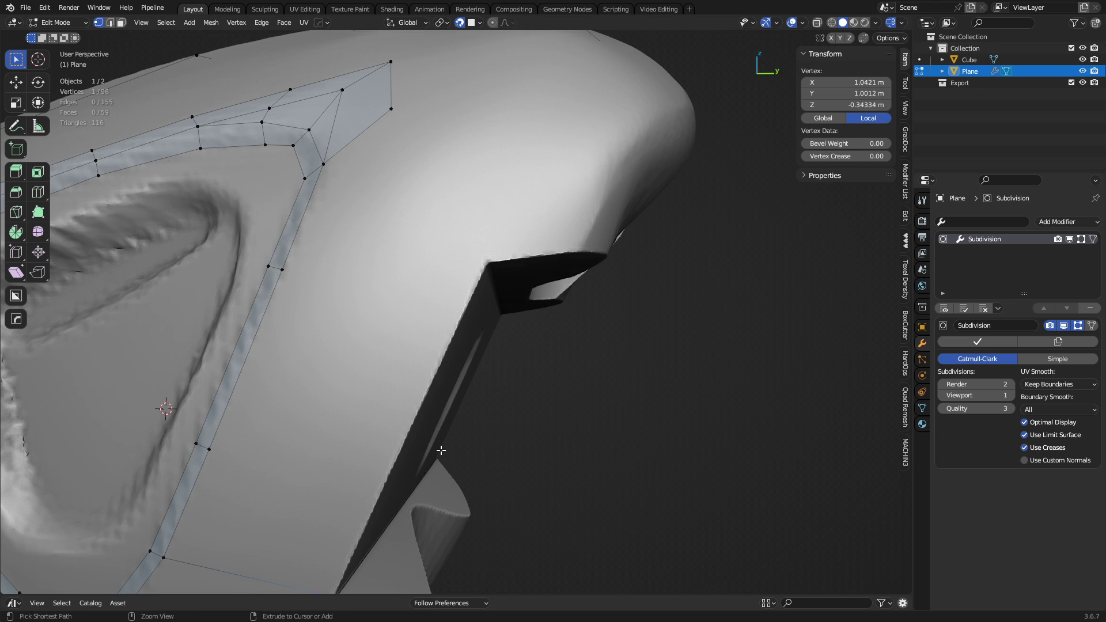
# - Extrude the lower corner vertex to the opening's upper corner and connect it with an edge to the groove strip's upper outer corner
pyautogui.keyDown('shift'); pyautogui.moveTo(441, 450); pyautogui.dragTo(467, 400, button='middle'); pyautogui.keyUp('shift')
pyautogui.press('e')
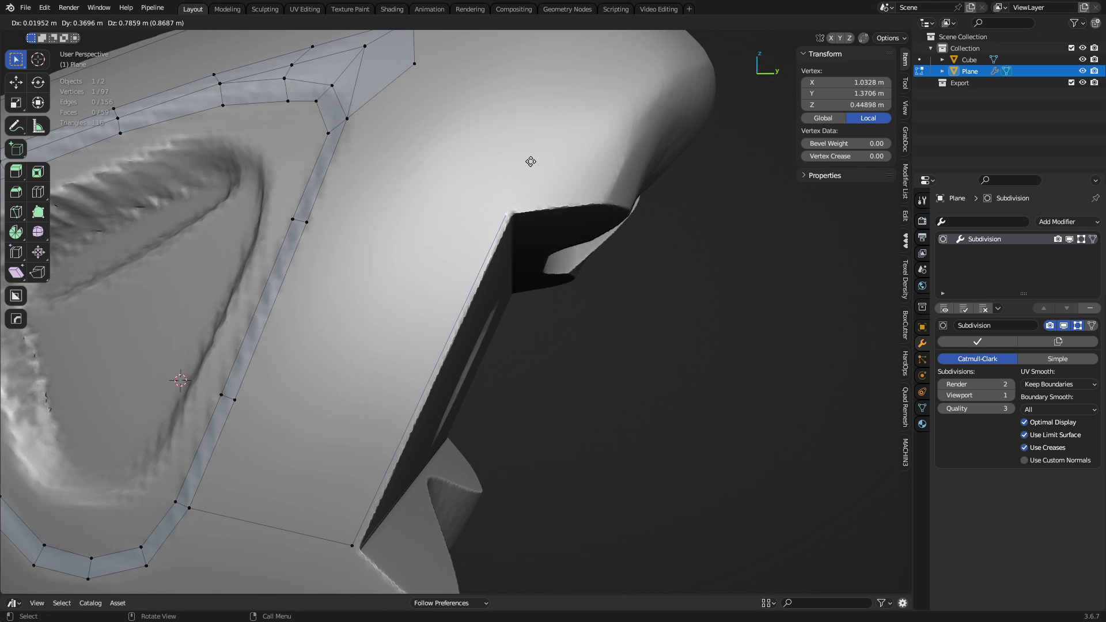
pyautogui.click(531, 162)
pyautogui.keyDown('shift'); pyautogui.moveTo(512, 206); pyautogui.dragTo(495, 363, button='middle'); pyautogui.keyUp('shift')
pyautogui.keyDown('shift'); pyautogui.click(340, 226); pyautogui.keyUp('shift')
pyautogui.press('f')
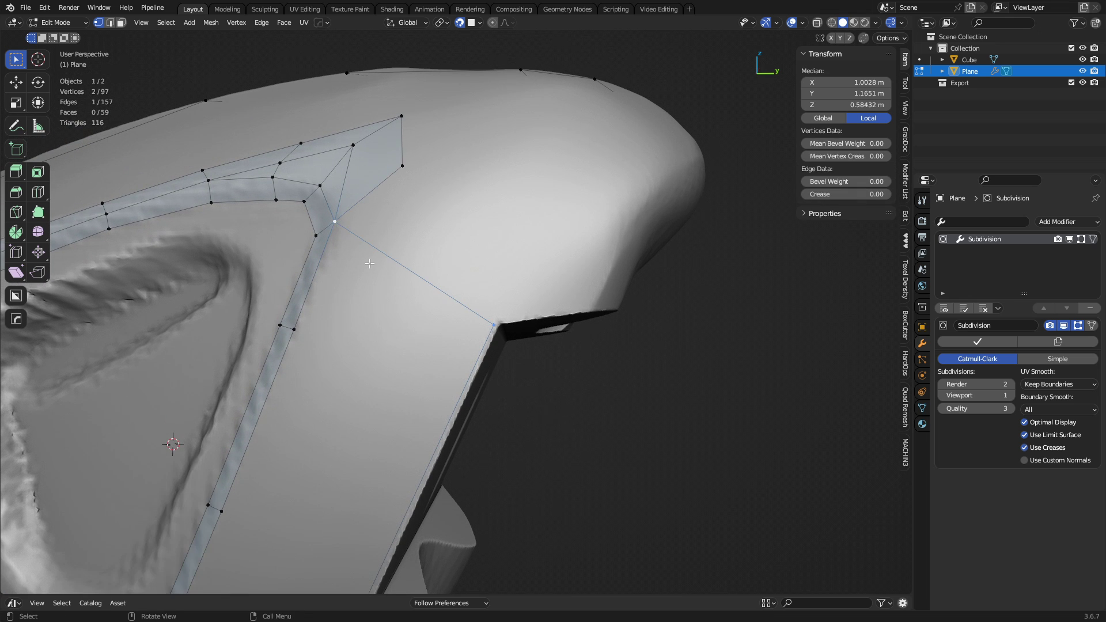
# - Divide the long edge along the opening with two evenly spaced cuts
pyautogui.keyDown('shift'); pyautogui.moveTo(244, 470); pyautogui.dragTo(325, 288, button='middle'); pyautogui.keyUp('shift')
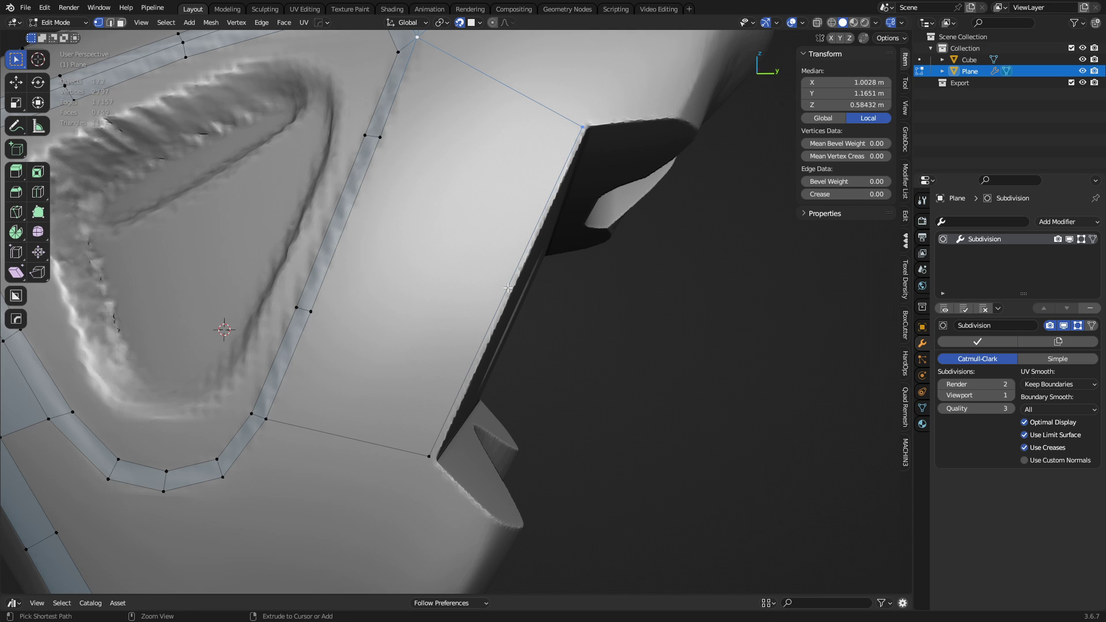
pyautogui.hotkey('ctrl', 'r')
pyautogui.scroll(1, 507, 288)
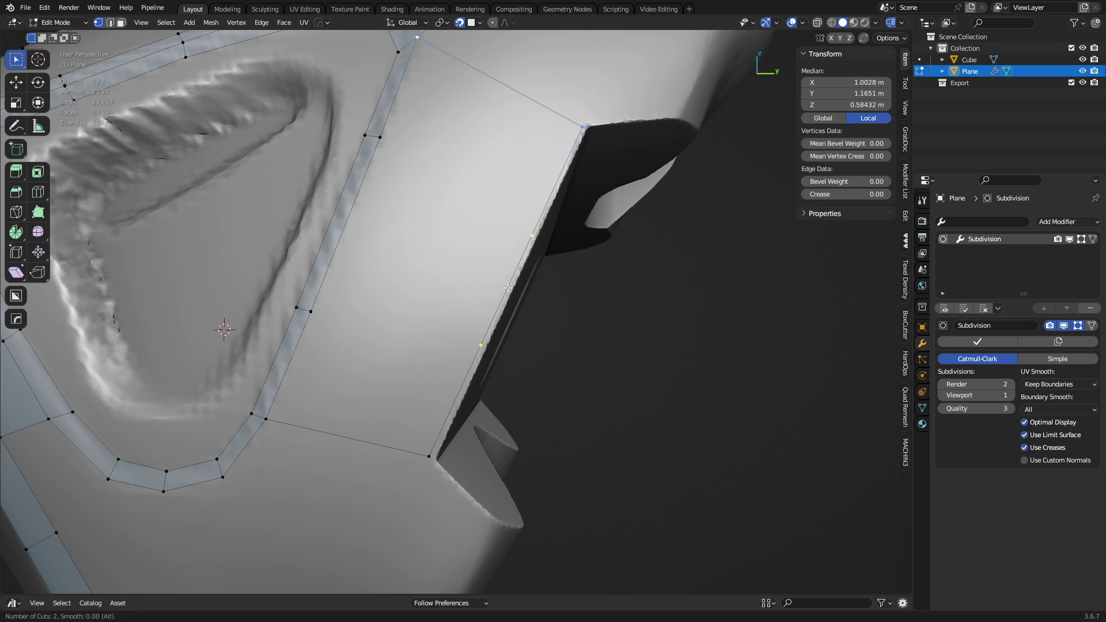
pyautogui.scroll(1, 507, 288)
pyautogui.click(508, 288)
pyautogui.rightClick(508, 288)
# - Select the boundary edges between the groove strip and the opening and grid-fill them with a span of 3
pyautogui.press('2')
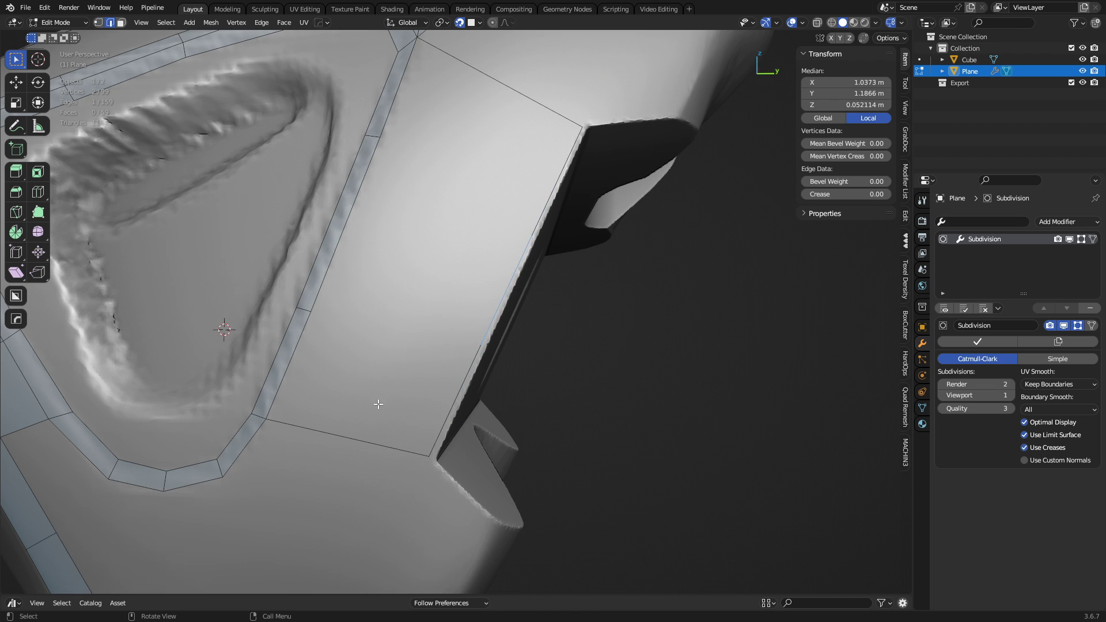
pyautogui.click(376, 429)
pyautogui.keyDown('ctrl'); pyautogui.click(405, 83); pyautogui.keyUp('ctrl')
pyautogui.keyDown('ctrl'); pyautogui.click(493, 87); pyautogui.keyUp('ctrl')
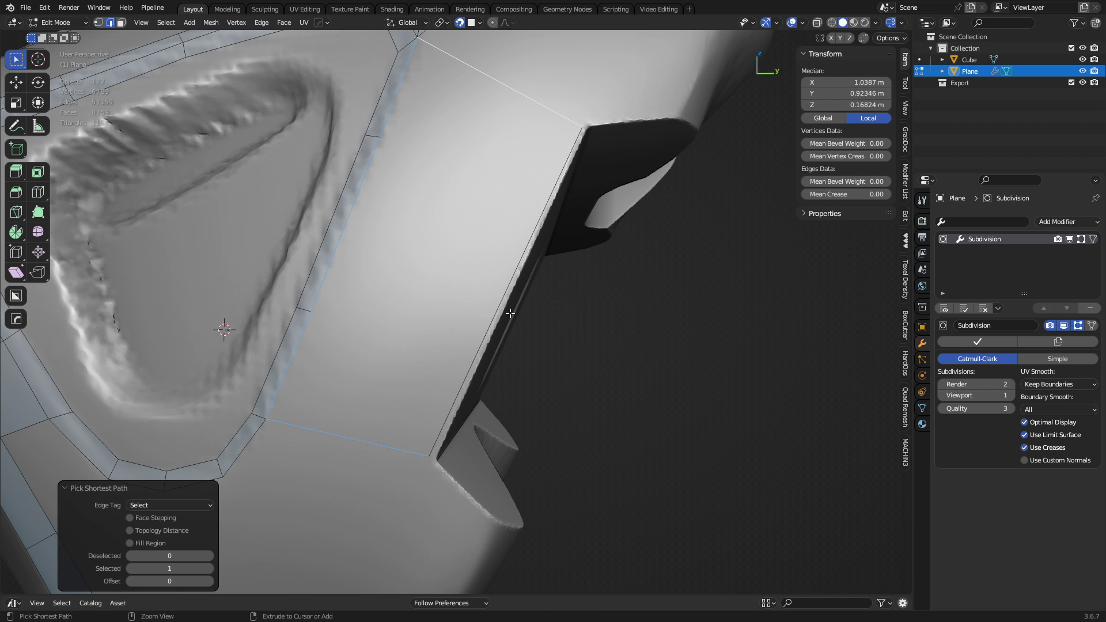
pyautogui.keyDown('ctrl'); pyautogui.click(459, 378); pyautogui.keyUp('ctrl')
pyautogui.hotkey('ctrl', 'f')
pyautogui.click(637, 400)
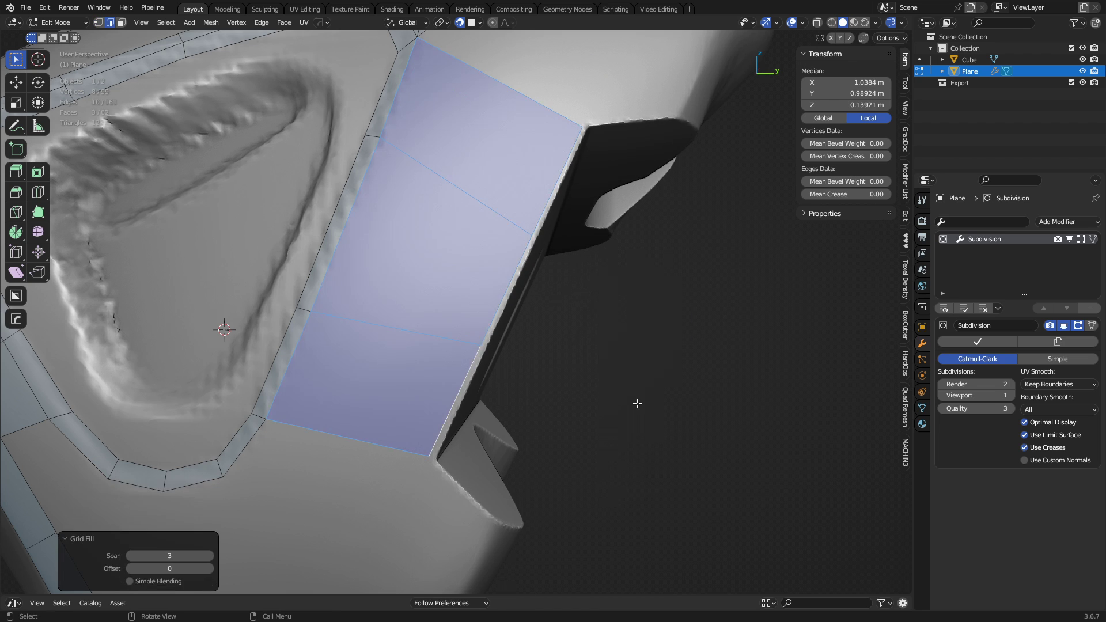
pyautogui.click(516, 364)
# - Reposition the three vertices on the curved inner border between the upper and side strips to smooth the curve
pyautogui.moveTo(517, 365); pyautogui.dragTo(534, 293, button='middle')
pyautogui.press('1')
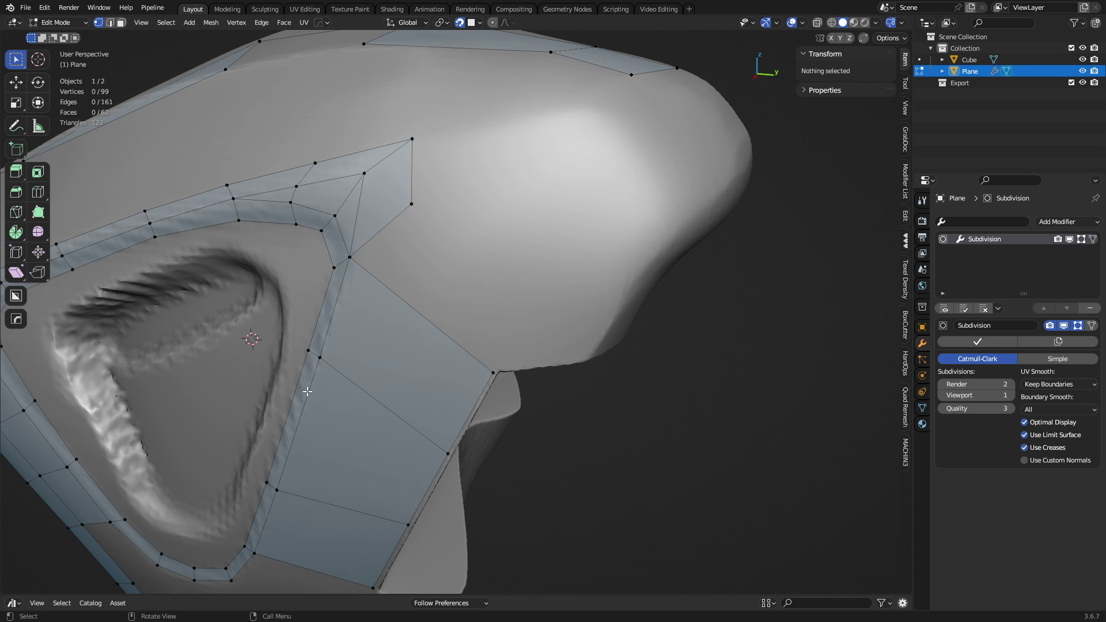
pyautogui.moveTo(308, 391); pyautogui.dragTo(529, 289, button='middle')
pyautogui.keyDown('shift'); pyautogui.moveTo(445, 324); pyautogui.dragTo(599, 470, button='middle'); pyautogui.keyUp('shift')
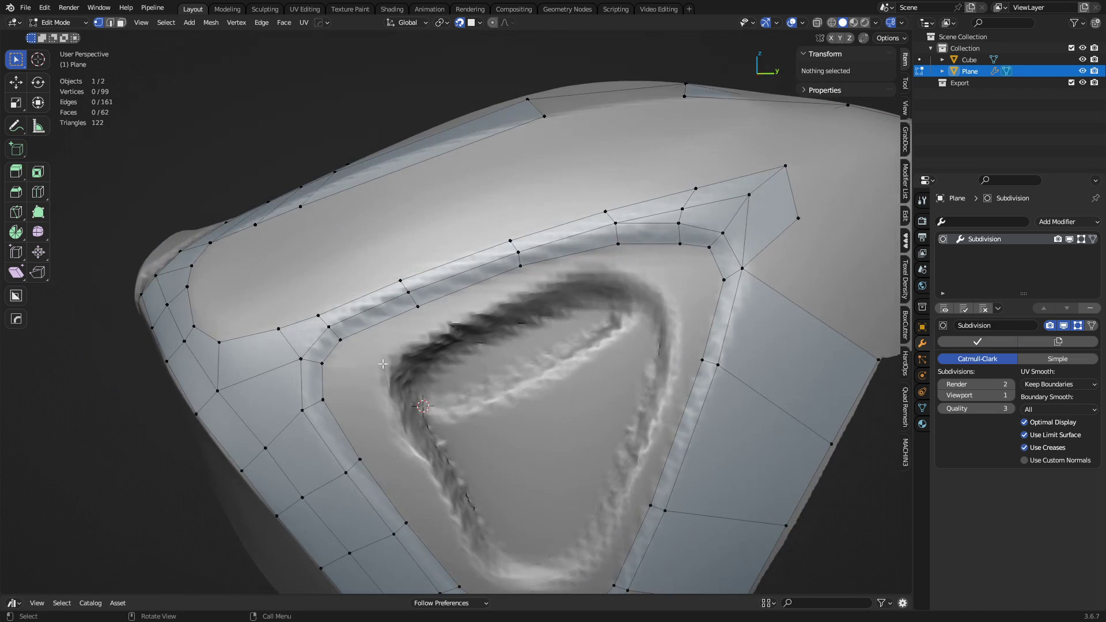
pyautogui.moveTo(346, 346); pyautogui.dragTo(425, 398, button='middle')
pyautogui.press('2')
pyautogui.click(270, 422)
pyautogui.press('1')
pyautogui.click(257, 410)
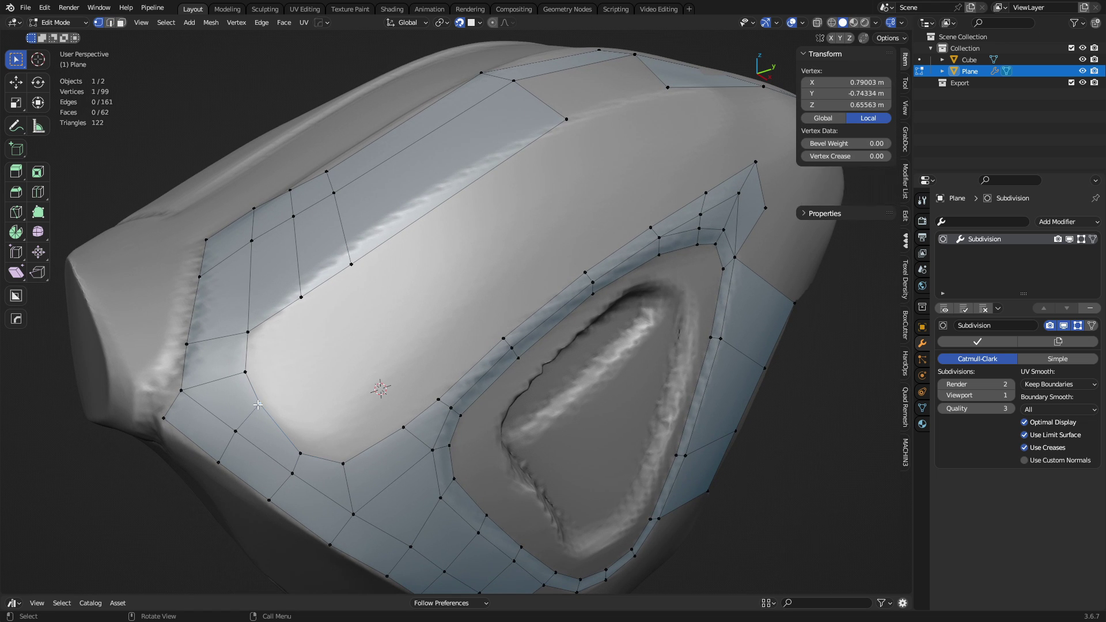
pyautogui.press('g')
pyautogui.click(271, 415)
pyautogui.press('g')
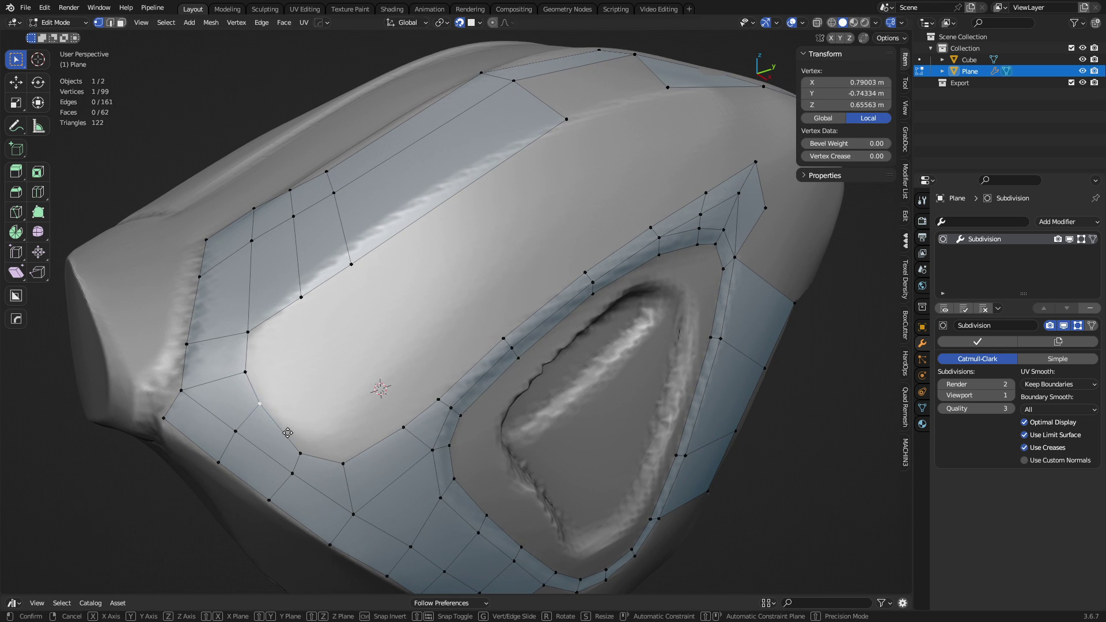
pyautogui.click(290, 442)
pyautogui.click(298, 454)
pyautogui.press('g')
pyautogui.click(302, 444)
pyautogui.click(342, 463)
pyautogui.press('g')
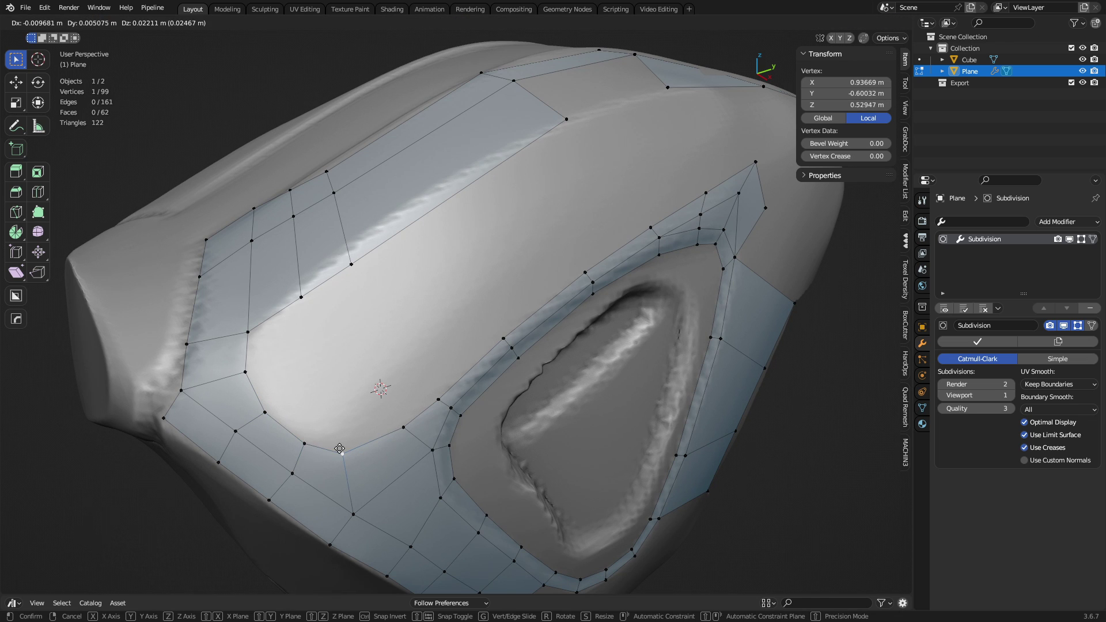
pyautogui.click(341, 449)
# - Extrude the curved border's middle edge five times into a strip running along the surface between the upper strip and the recess
pyautogui.press('2')
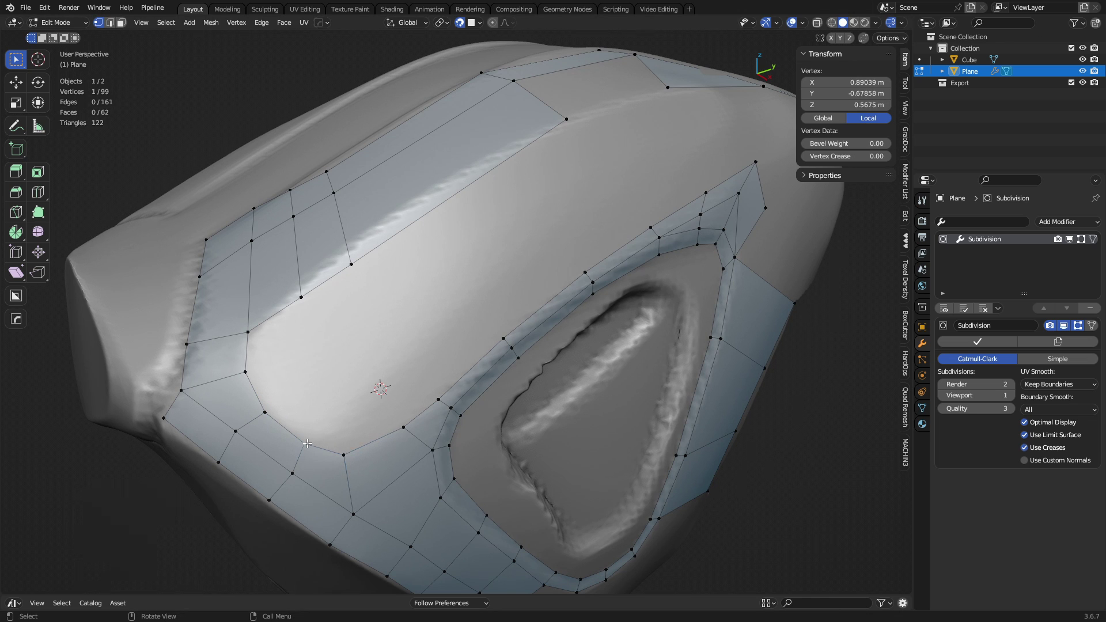
pyautogui.click(284, 427)
pyautogui.press('e')
pyautogui.click(335, 376)
pyautogui.press('e')
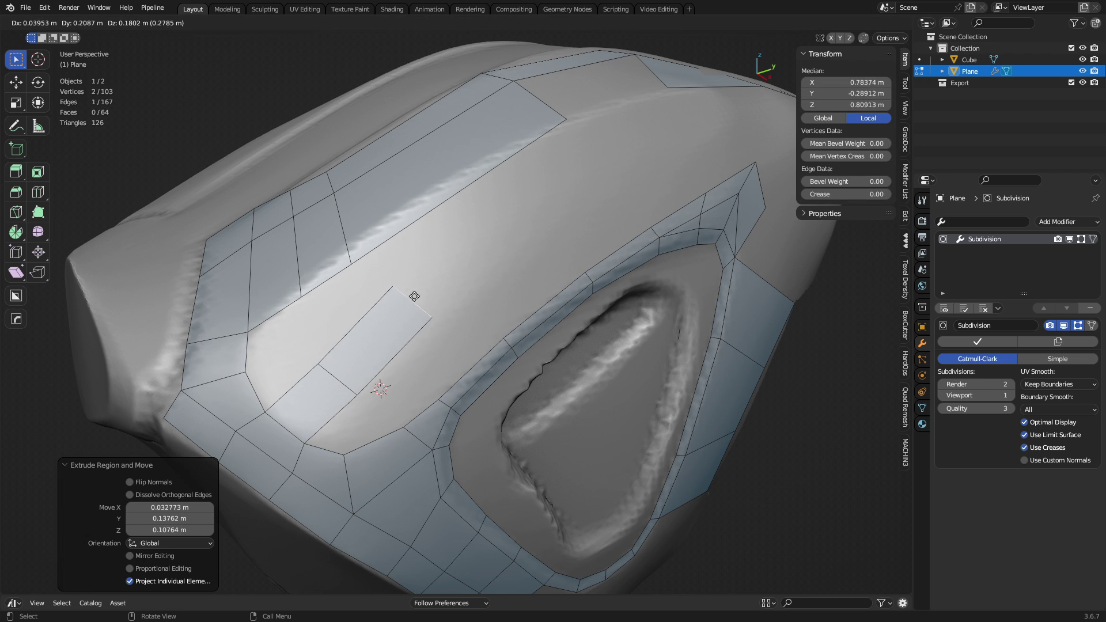
pyautogui.click(422, 295)
pyautogui.press('e')
pyautogui.click(490, 237)
pyautogui.press('e')
pyautogui.click(581, 184)
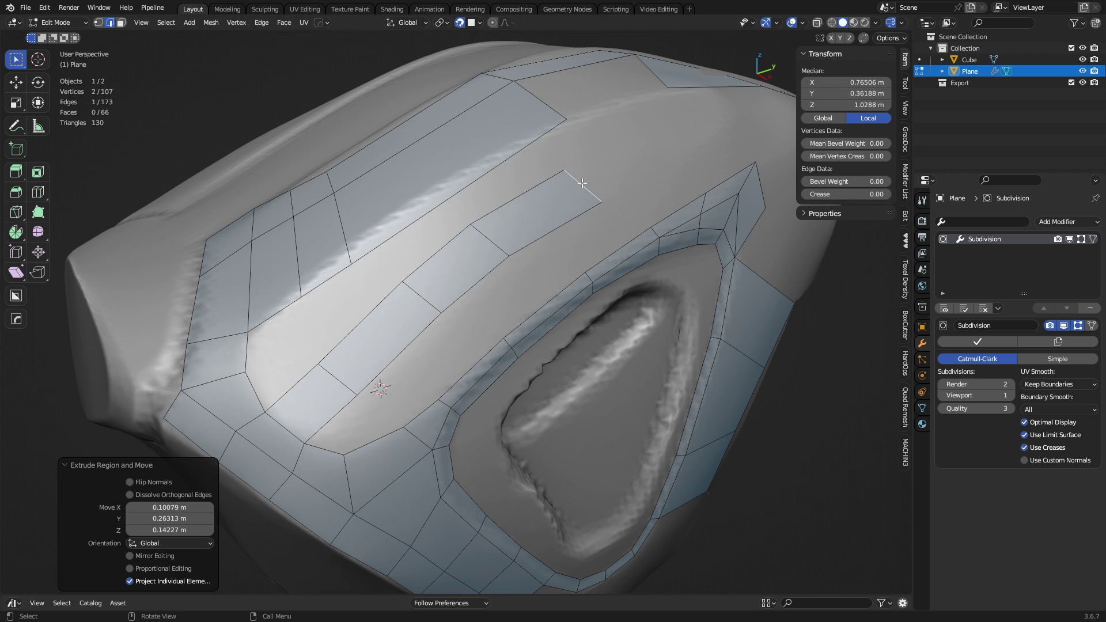
pyautogui.press('e')
pyautogui.click(689, 184)
# - Try to extrude the new strip's long border edges sideways toward the upper strip
pyautogui.press('1')
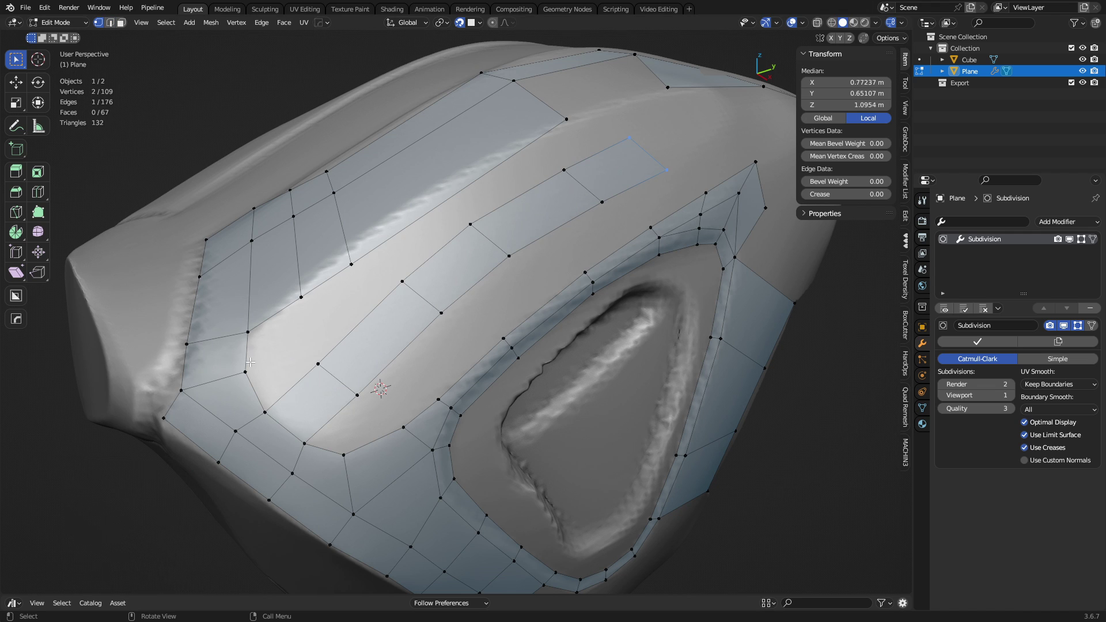
pyautogui.hotkey('alt', 'a')
pyautogui.press('2')
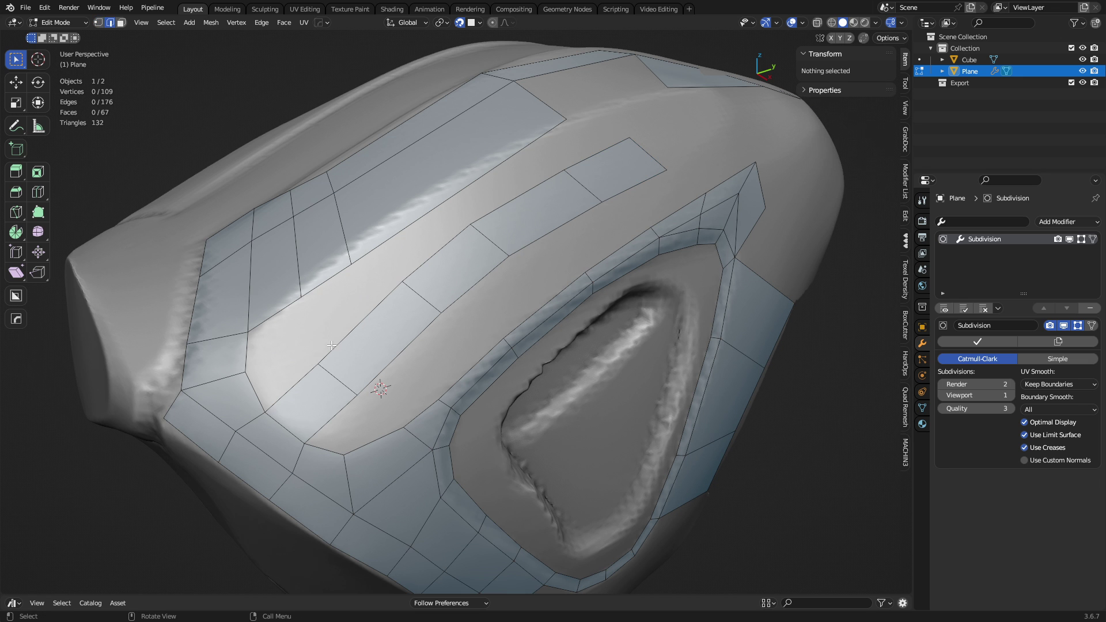
pyautogui.click(334, 354)
pyautogui.keyDown('ctrl'); pyautogui.click(572, 171); pyautogui.keyUp('ctrl')
pyautogui.moveTo(572, 171); pyautogui.dragTo(523, 339, button='middle')
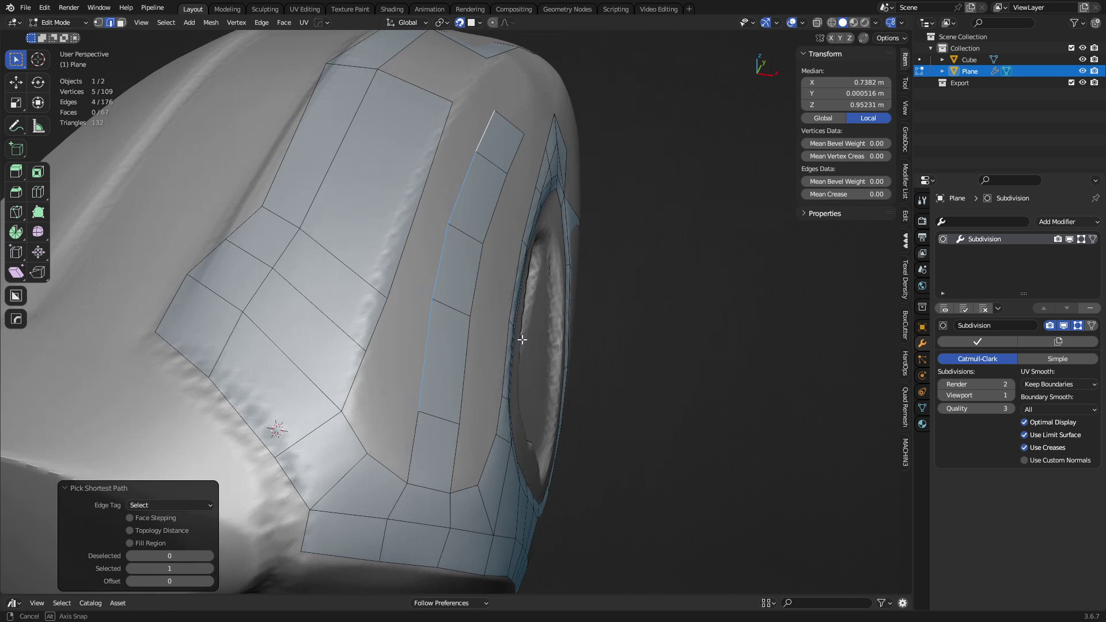
pyautogui.press('e')
pyautogui.click(467, 347)
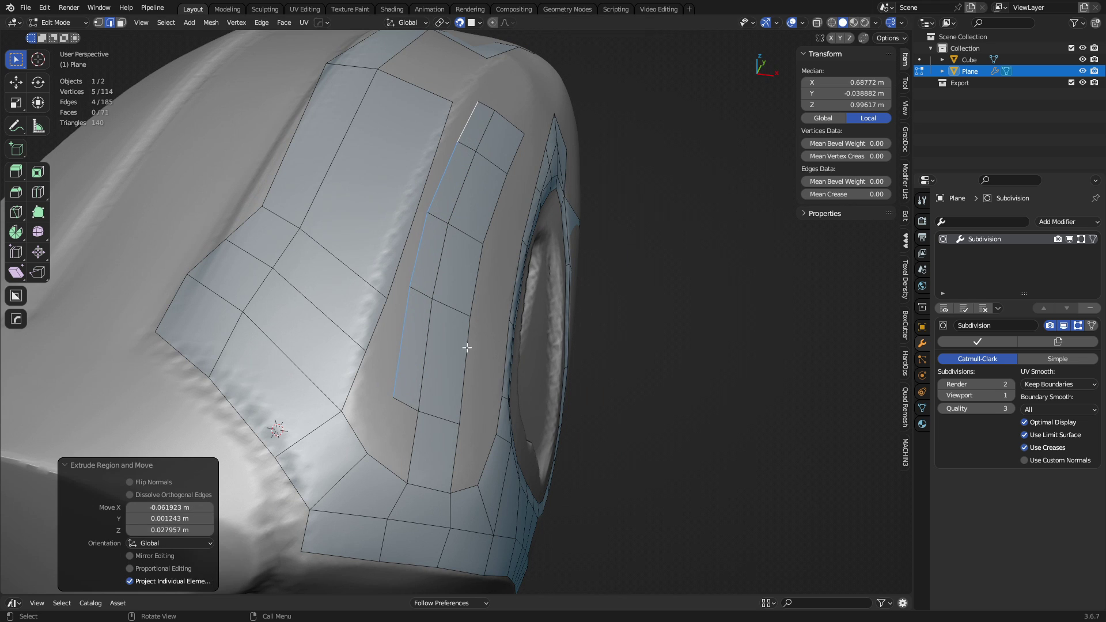
pyautogui.hotkey('ctrl', 'z')
# - Fill a face in the corner between the new strip's first segment and the curved border
pyautogui.moveTo(430, 432); pyautogui.dragTo(320, 400, button='middle')
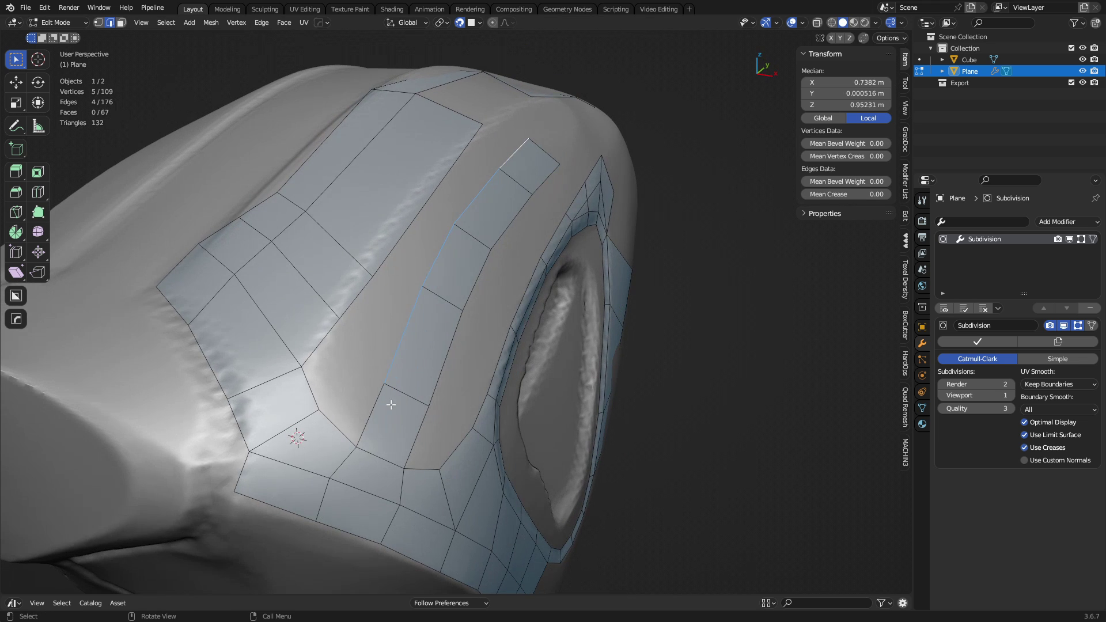
pyautogui.keyDown('shift'); pyautogui.click(375, 408); pyautogui.keyUp('shift')
pyautogui.press('f')
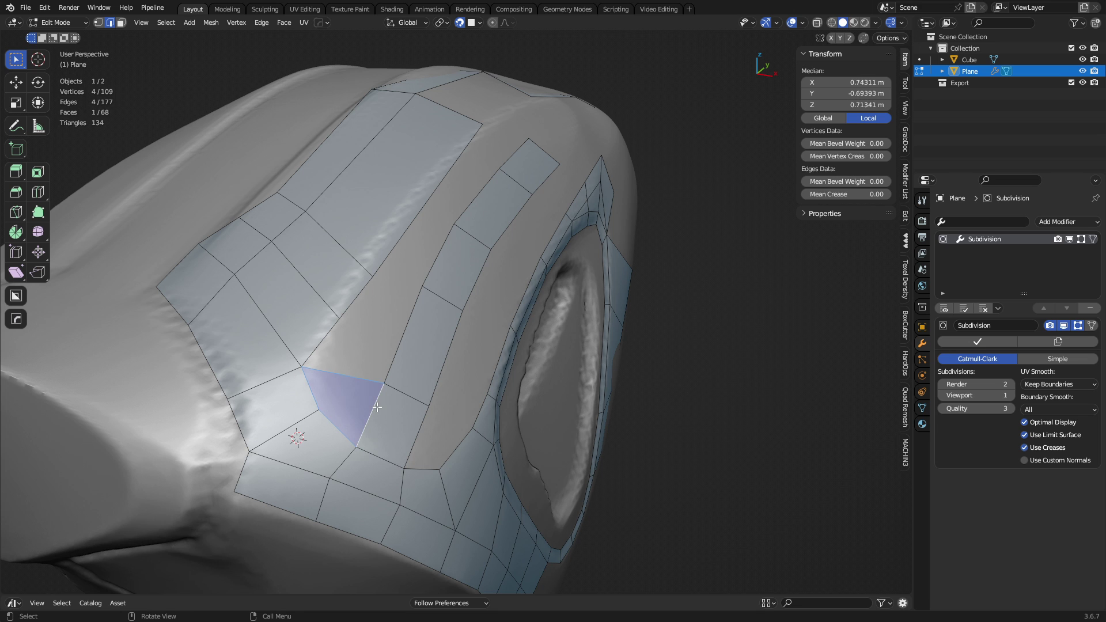
# - Add a loop cut across the new strip's long second segment and fill two quads joining it to the upper strip
pyautogui.click(348, 379)
pyautogui.moveTo(424, 431); pyautogui.dragTo(263, 373, button='middle')
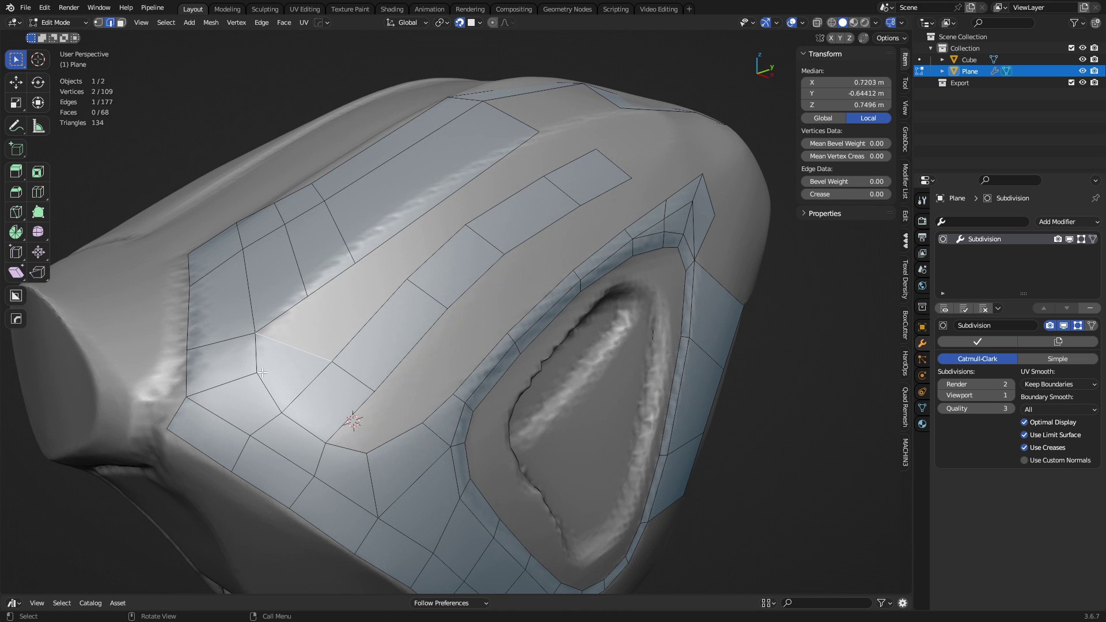
pyautogui.hotkey('ctrl', 'r')
pyautogui.click(380, 346)
pyautogui.rightClick(378, 358)
# - Add two loop cuts across the upper strip's long segment and fill three more quads joining it to the new strip
pyautogui.hotkey('ctrl', 'r')
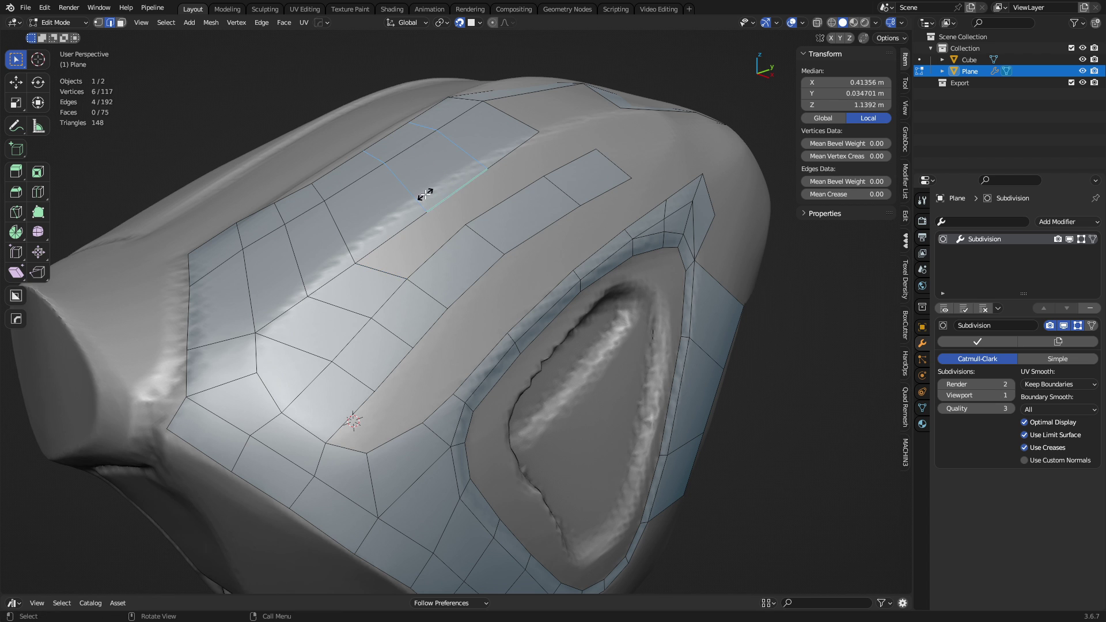
pyautogui.click(425, 188)
pyautogui.rightClick(405, 256)
pyautogui.click(392, 282)
pyautogui.rightClick(392, 282)
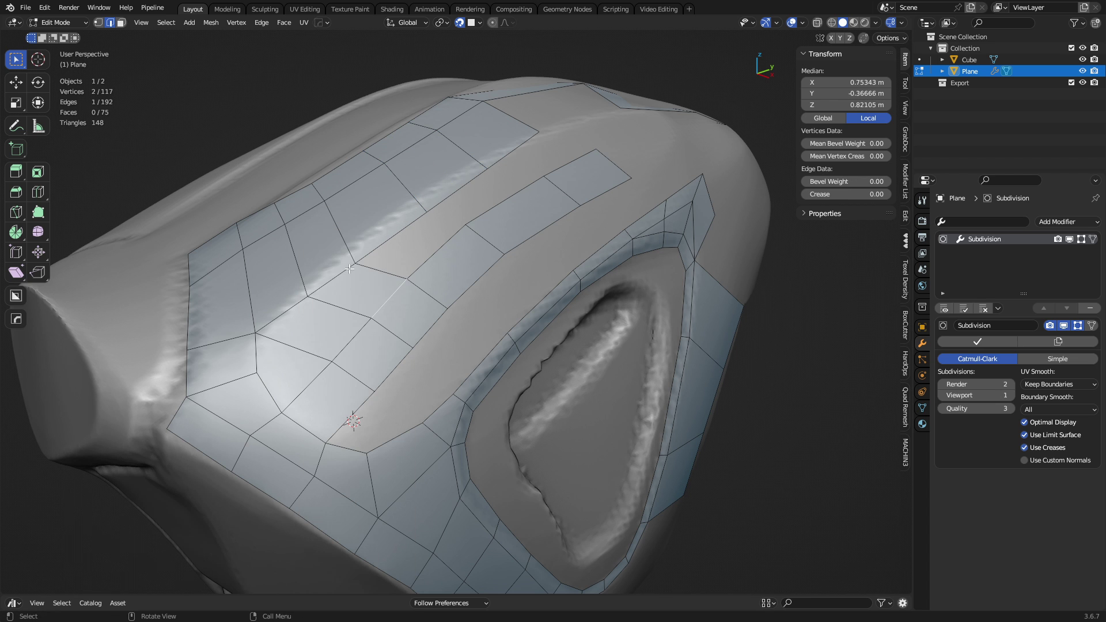
pyautogui.moveTo(481, 203); pyautogui.dragTo(397, 271, button='middle')
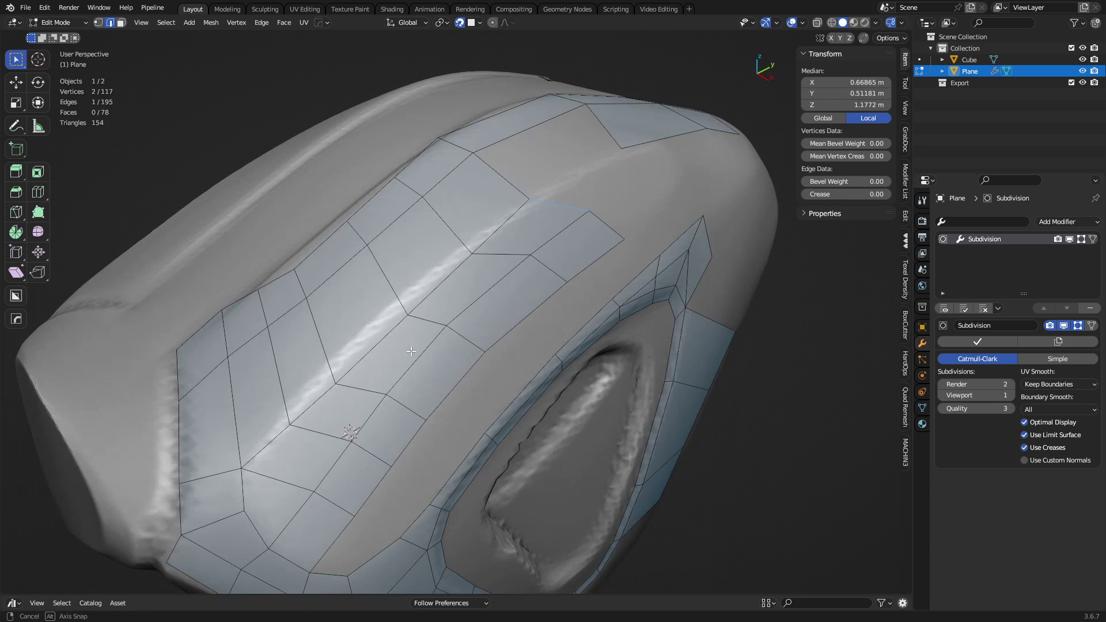
# - Select the edge loop crossing both strips near their middle and nudge it slightly along the surface
pyautogui.click(390, 279)
pyautogui.keyDown('alt'); pyautogui.click(390, 279); pyautogui.keyUp('alt')
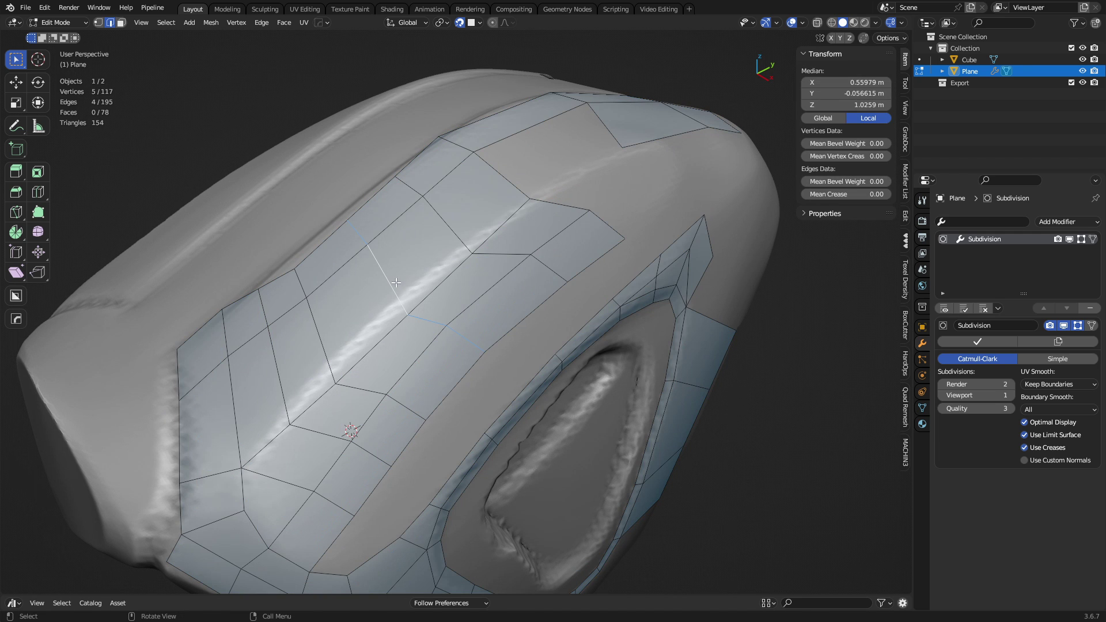
pyautogui.press('g')
pyautogui.click(398, 283)
pyautogui.rightClick(398, 283)
pyautogui.moveTo(398, 283); pyautogui.dragTo(418, 345, button='middle')
pyautogui.press('g')
pyautogui.click(416, 343)
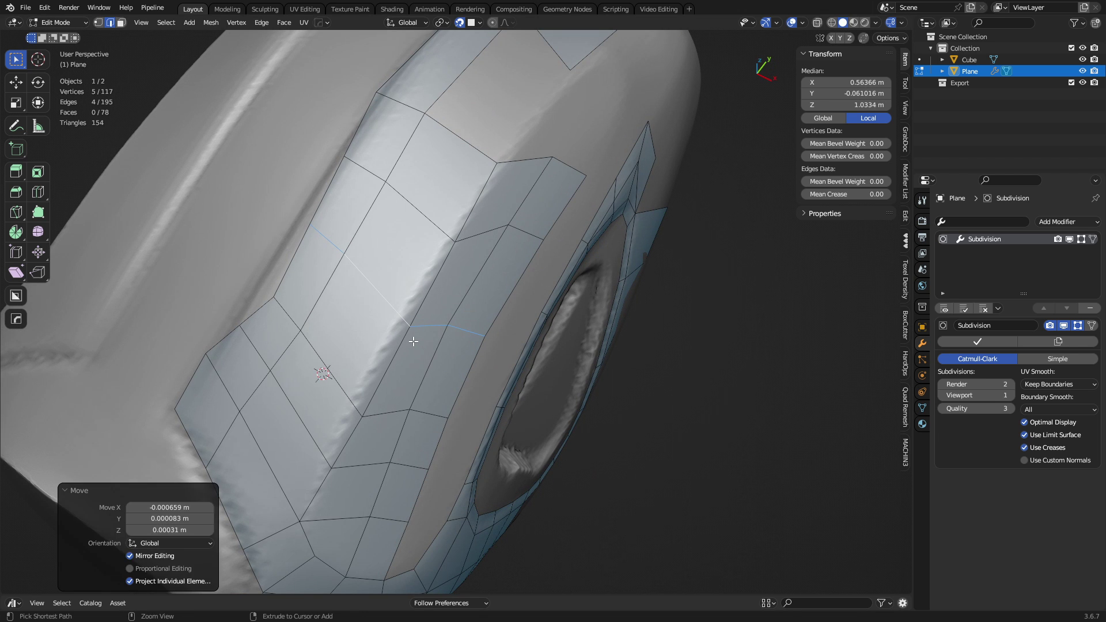
# - Move three vertices on the upper strip's crease-side border, down to its front corner, to even out the border line
pyautogui.hotkey('alt', 'a')
pyautogui.click(270, 312)
pyautogui.moveTo(270, 312); pyautogui.dragTo(360, 346, button='middle')
pyautogui.press('g')
pyautogui.click(344, 320)
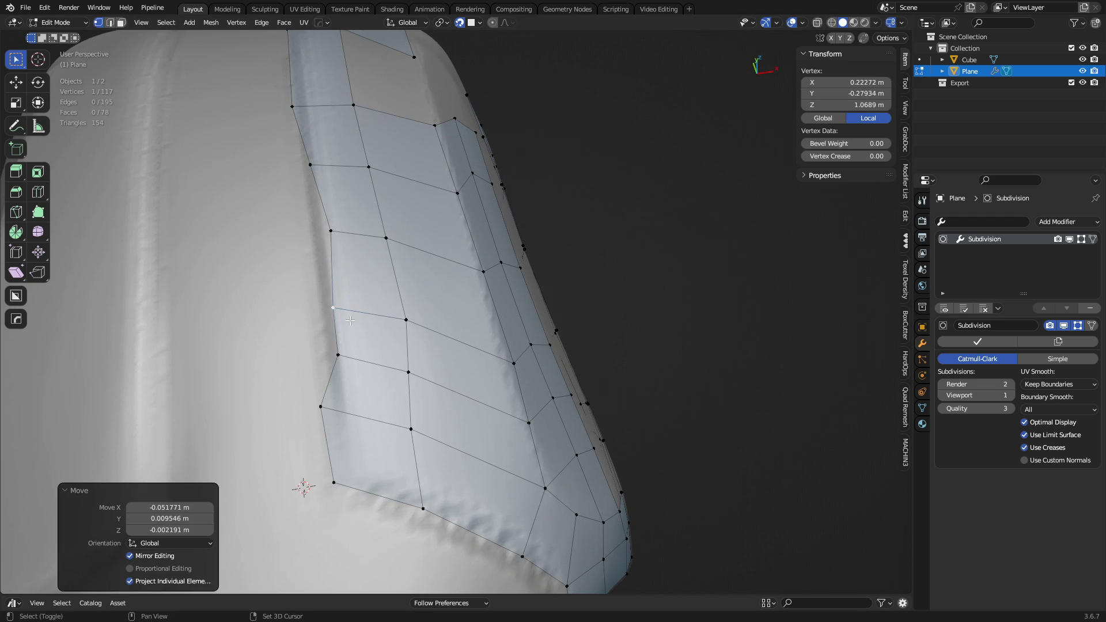
pyautogui.click(321, 407)
pyautogui.press('g')
pyautogui.click(405, 416)
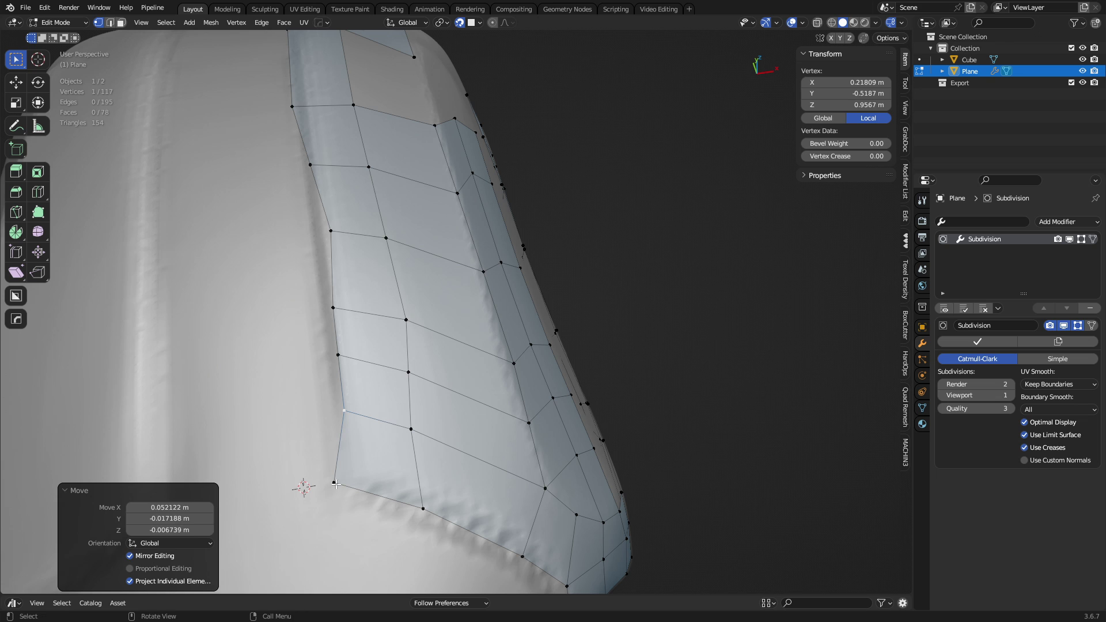
pyautogui.click(335, 483)
pyautogui.press('g')
pyautogui.click(368, 466)
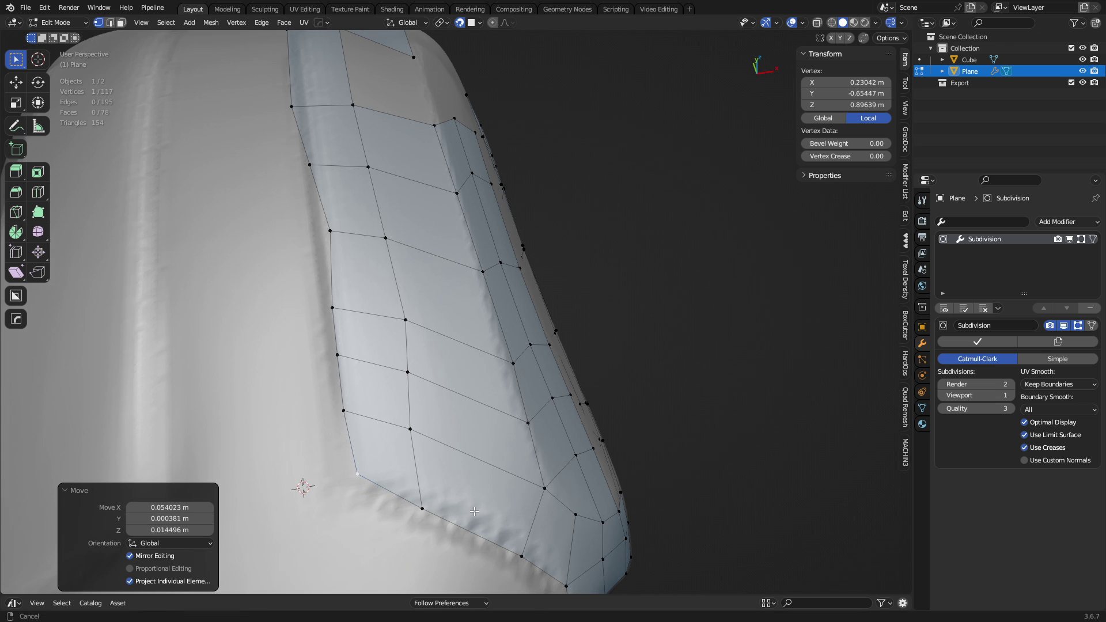
# - Reposition two vertices on the upper strip's front border along the sculpted ridge
pyautogui.moveTo(368, 466); pyautogui.dragTo(349, 453, button='middle')
pyautogui.click(349, 454)
pyautogui.press('g')
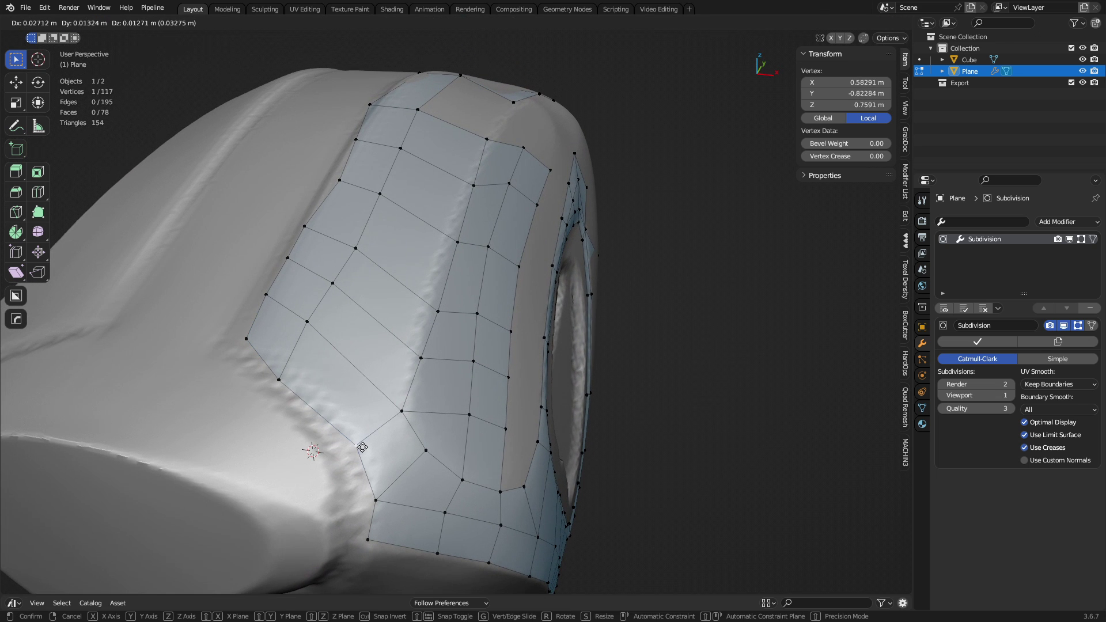
pyautogui.click(358, 445)
pyautogui.click(280, 380)
pyautogui.press('g')
pyautogui.click(289, 365)
# - Straighten the lengthwise edge row next to the crease-side border and move it slightly across the strip
pyautogui.moveTo(295, 279); pyautogui.dragTo(409, 284, button='middle')
pyautogui.press('2')
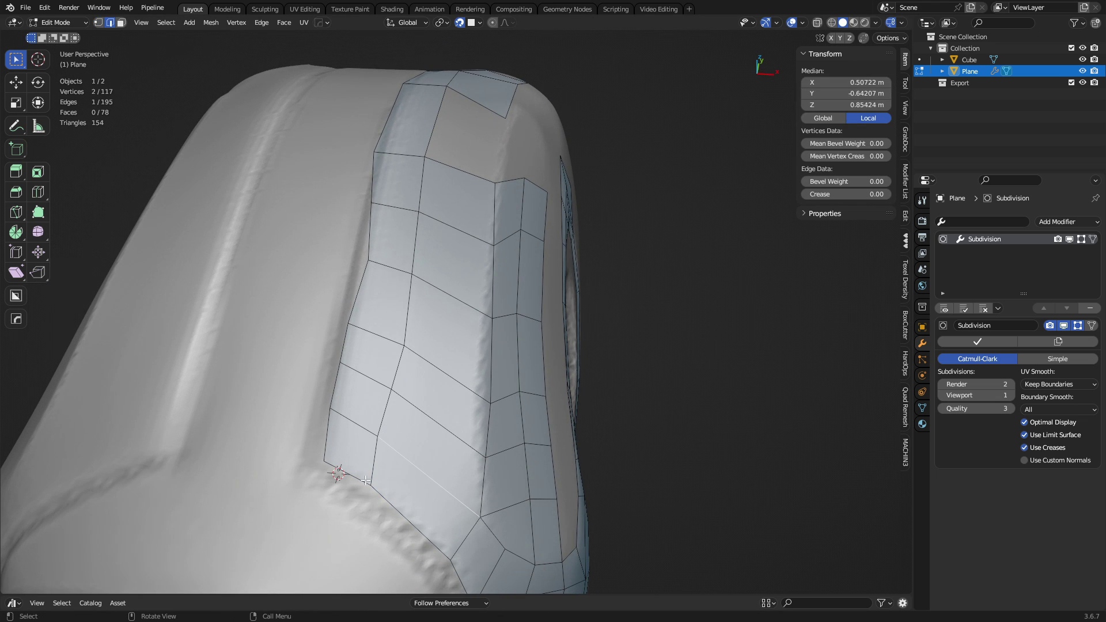
pyautogui.keyDown('ctrl'); pyautogui.click(417, 277); pyautogui.keyUp('ctrl')
pyautogui.hotkey('alt', 'a')
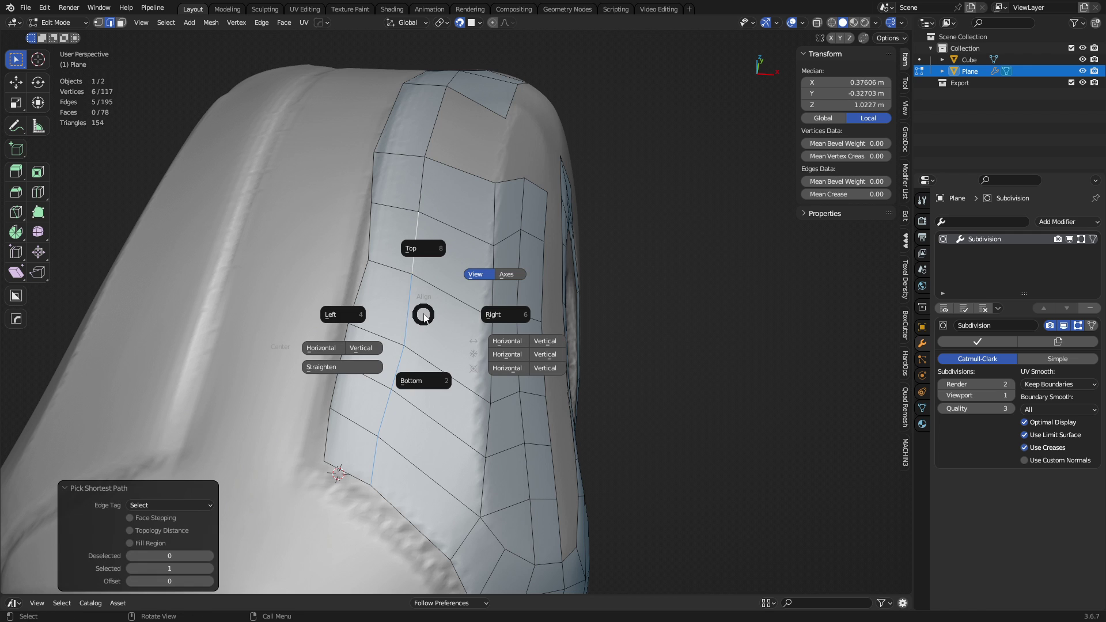
pyautogui.click(359, 367)
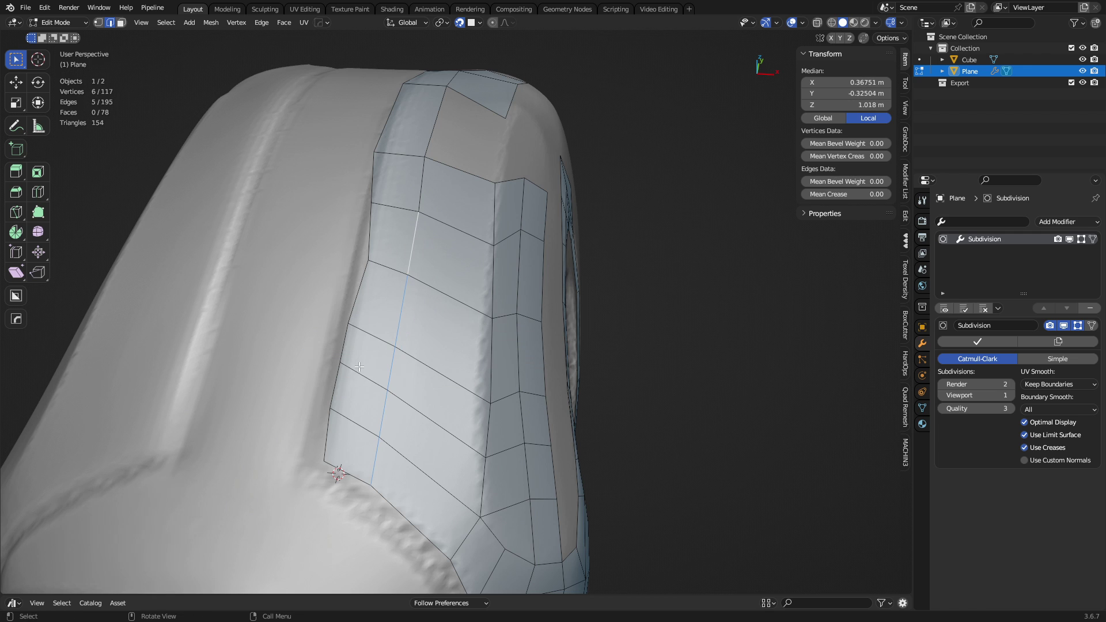
pyautogui.press('g')
pyautogui.click(423, 378)
# - Adjust two vertices midway along the upper strip's crease-side border to follow the sculpted crease
pyautogui.moveTo(422, 378)
pyautogui.mouseDown(button='middle')
pyautogui.moveTo(456, 264)
pyautogui.moveTo(410, 411)
pyautogui.moveTo(421, 374)
pyautogui.mouseUp(button='middle')
pyautogui.press('1')
pyautogui.click(406, 408)
pyautogui.press('g')
pyautogui.click(405, 410)
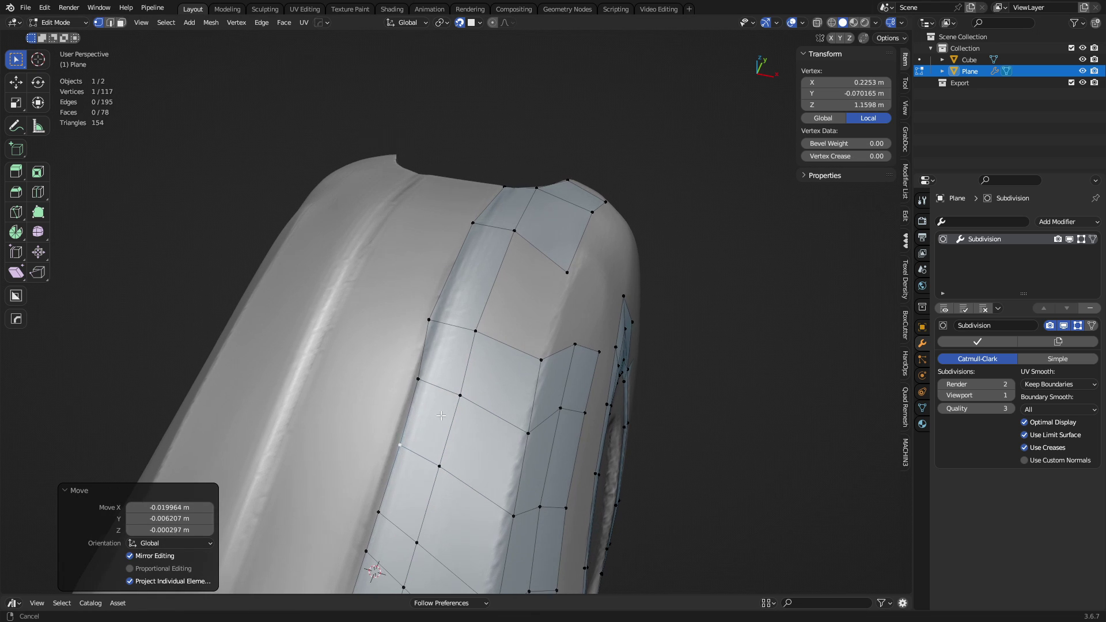
pyautogui.press('g')
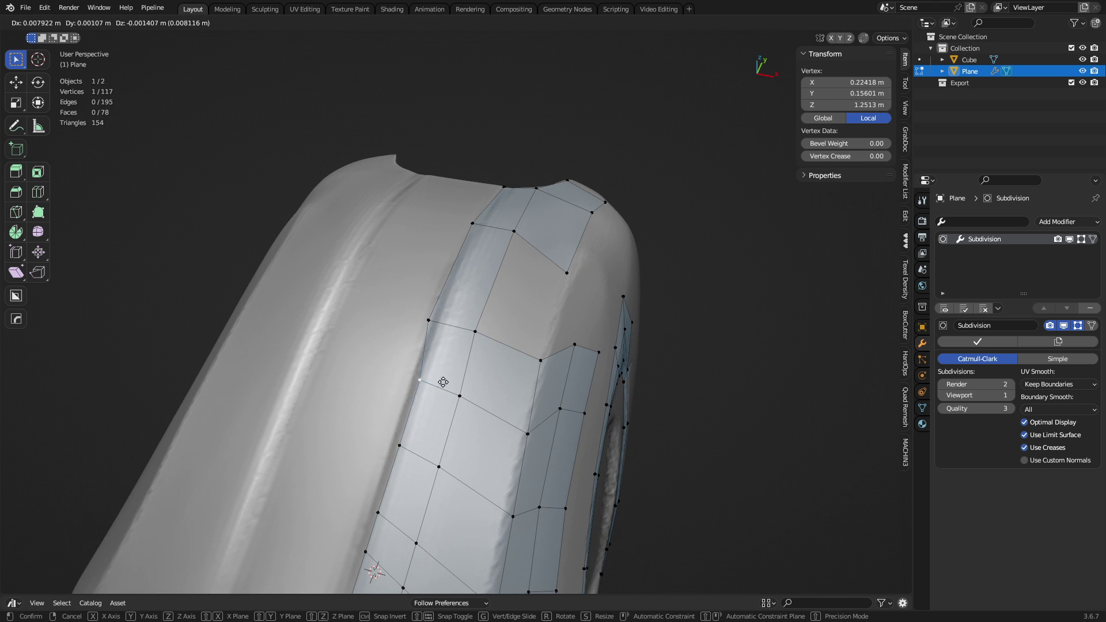
pyautogui.click(423, 374)
# - Move the border vertices near the rear end of the upper strip inward along the crease
pyautogui.click(428, 320)
pyautogui.press('g')
pyautogui.click(497, 332)
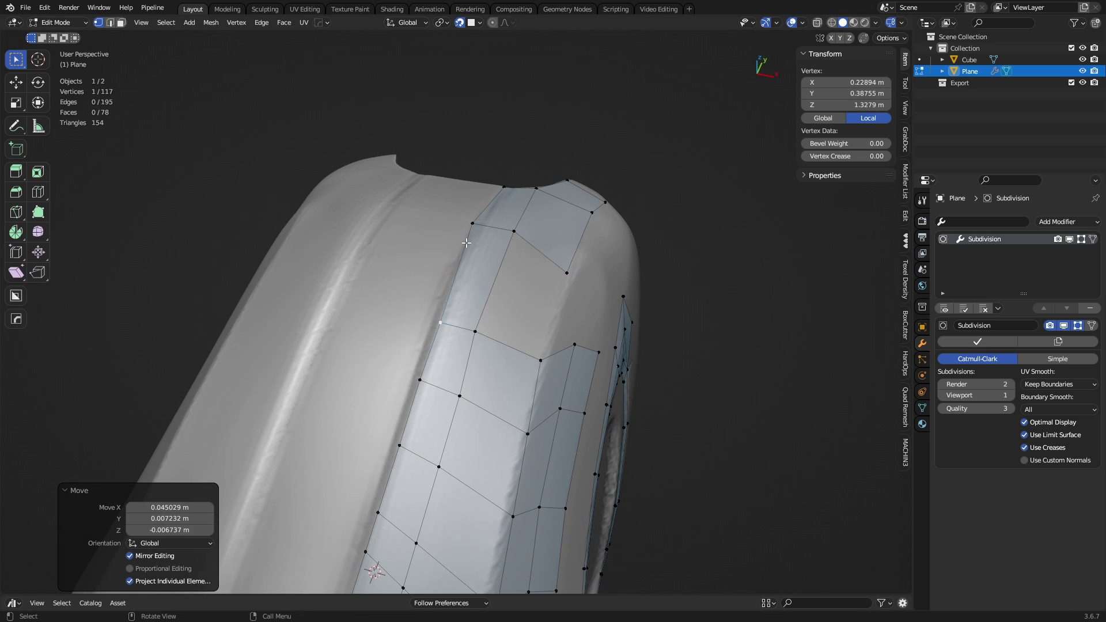
pyautogui.click(473, 223)
pyautogui.press('g')
pyautogui.click(572, 294)
# - Fill the open quad between the upper strip and the patch near the rounded rear end
pyautogui.moveTo(572, 295); pyautogui.dragTo(475, 340, button='middle')
pyautogui.press('2')
pyautogui.click(489, 270)
pyautogui.moveTo(547, 322); pyautogui.dragTo(379, 390, button='middle')
pyautogui.press('f')
# - Extrude the outer strip's end edge toward the rounded rear and scale the new edge down
pyautogui.click(376, 354)
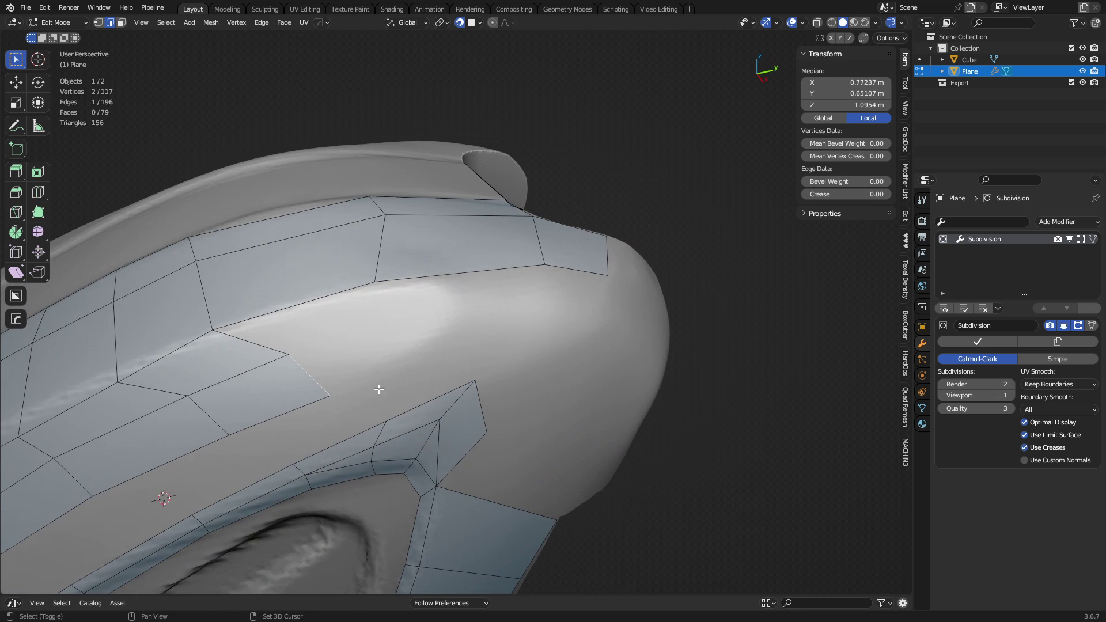
pyautogui.press('e')
pyautogui.click(465, 390)
pyautogui.press('s')
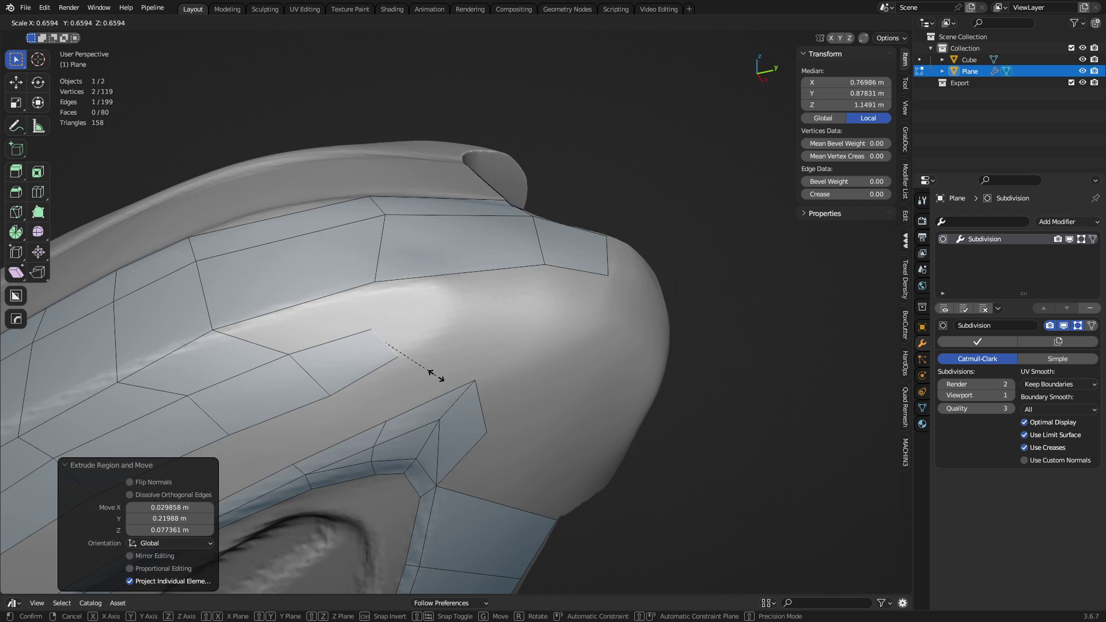
pyautogui.click(443, 377)
# - Extrude two vertices from the new edge's outer corner and connect the last one to the upper strip's corner with an edge
pyautogui.press('1')
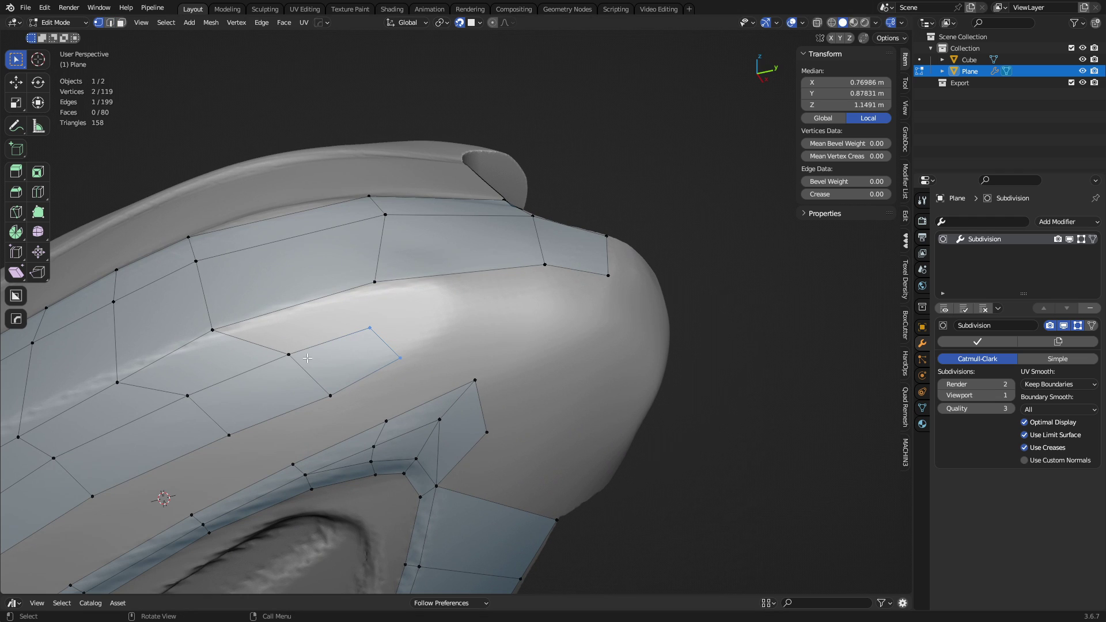
pyautogui.click(403, 349)
pyautogui.press('e')
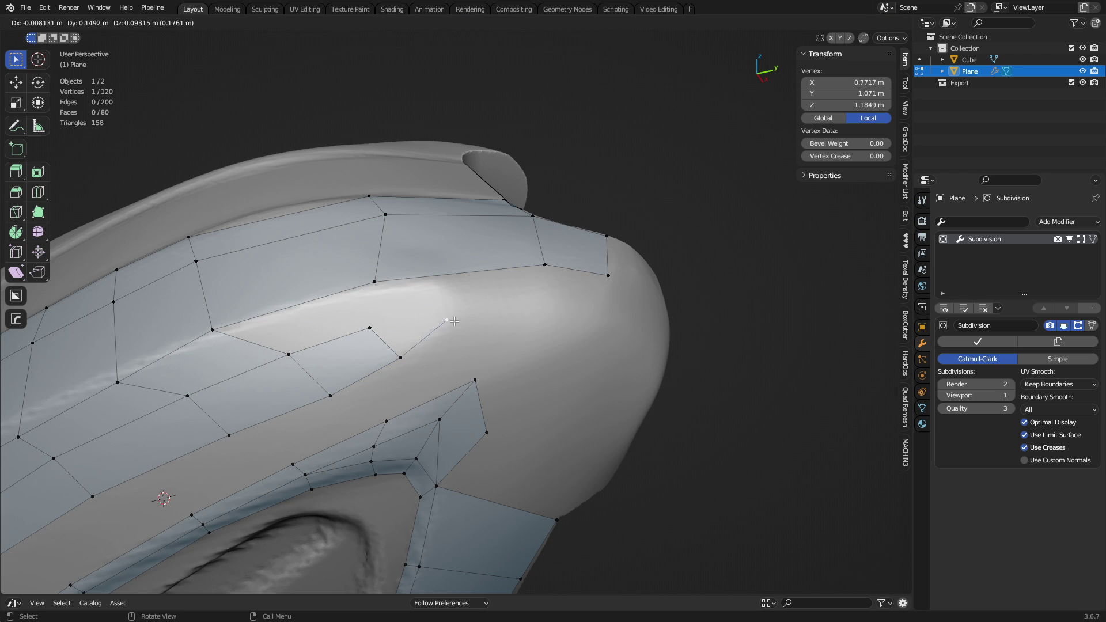
pyautogui.click(454, 321)
pyautogui.press('e')
pyautogui.click(457, 298)
pyautogui.keyDown('shift'); pyautogui.click(375, 282); pyautogui.keyUp('shift')
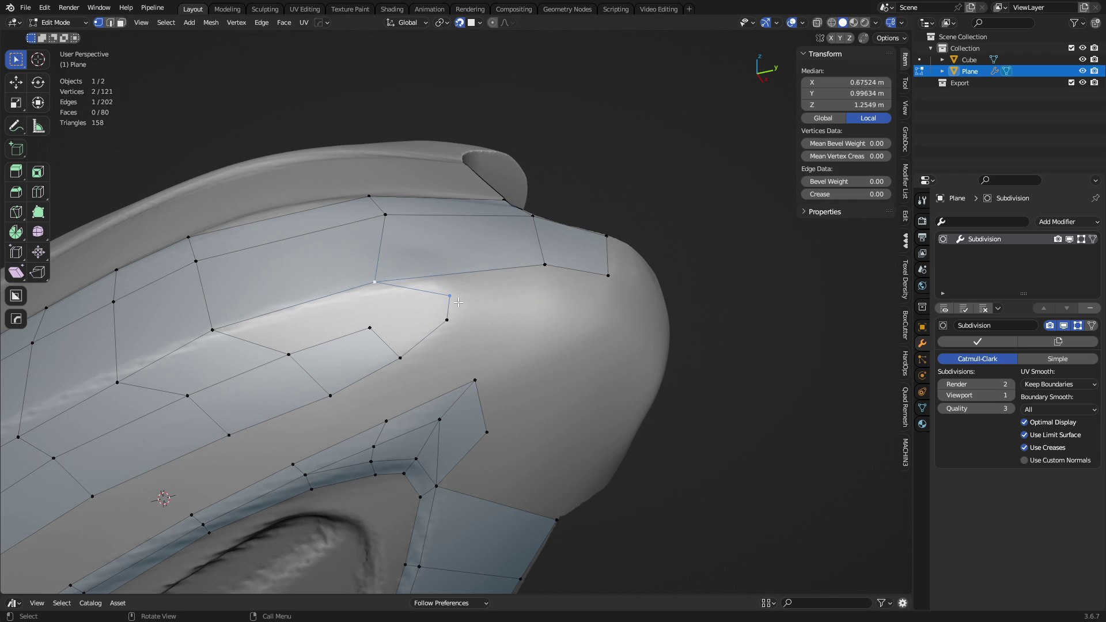
pyautogui.press('f')
# - Reposition the two newly extruded vertices to even out the open gap's outline
pyautogui.click(450, 297)
pyautogui.press('g')
pyautogui.click(449, 292)
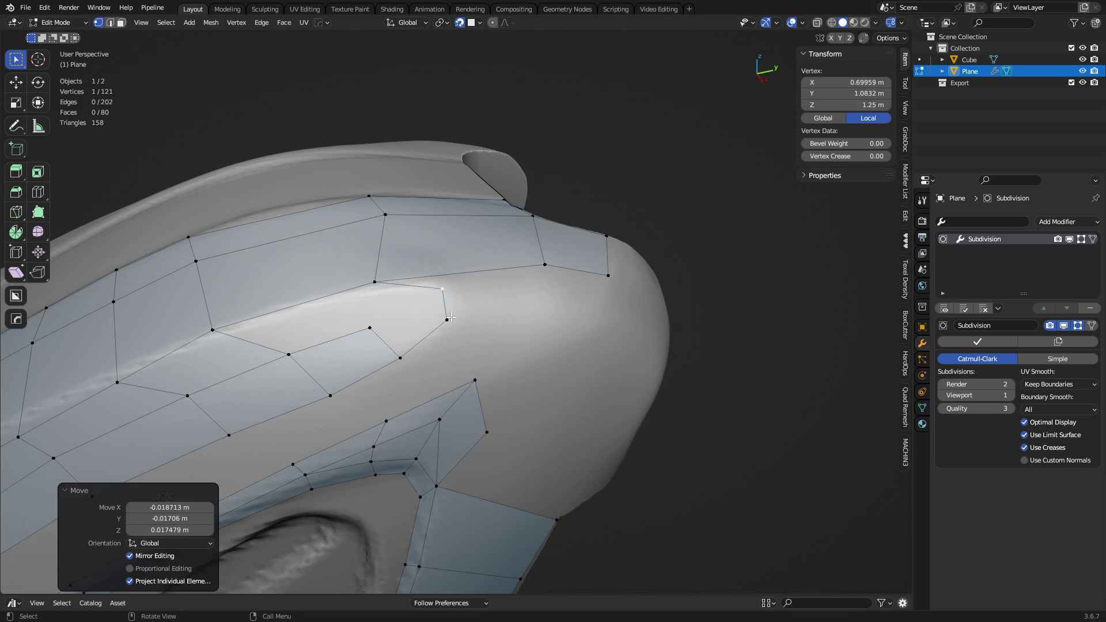
pyautogui.click(452, 317)
pyautogui.press('g')
pyautogui.click(447, 324)
# - Fill the quad between the two strips and the adjoining five-sided gap enclosed by the new edges
pyautogui.click(361, 333)
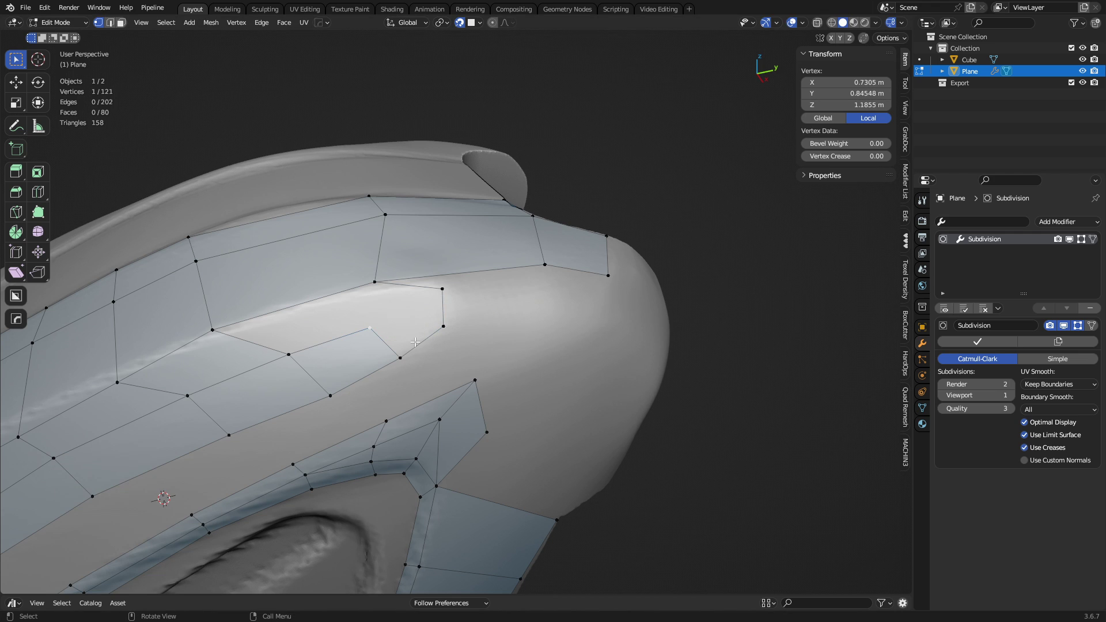
pyautogui.press('f')
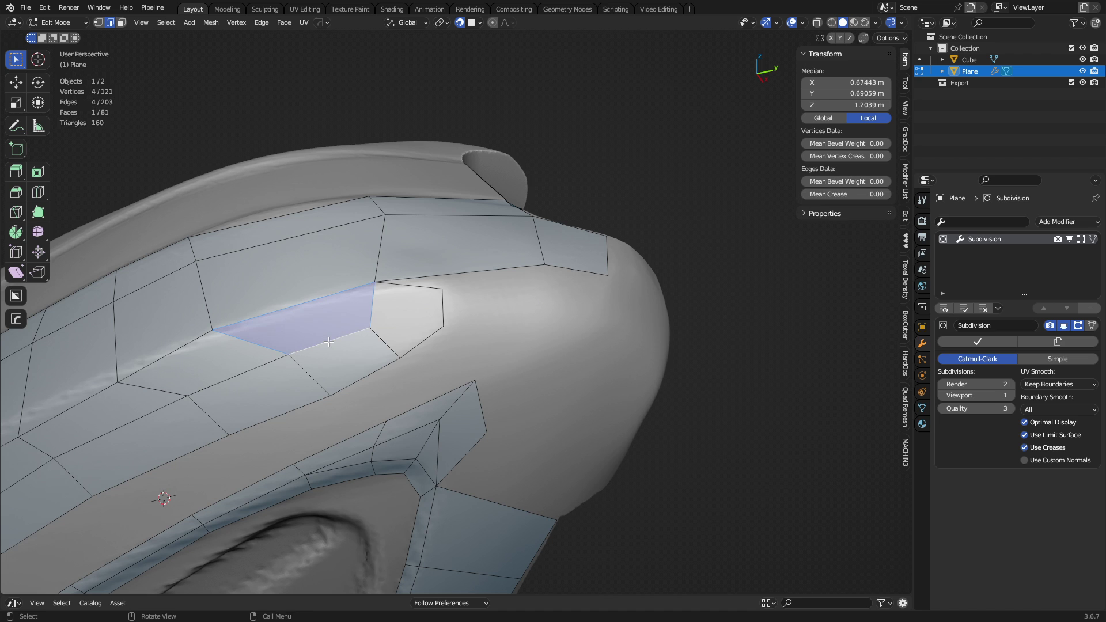
pyautogui.click(393, 326)
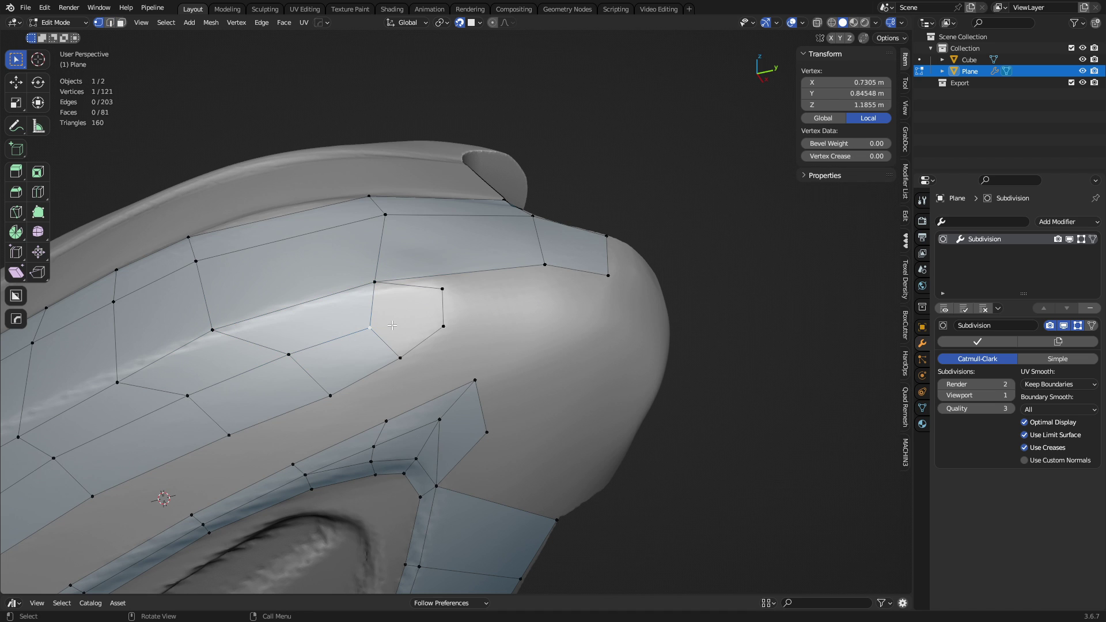
pyautogui.press('a')
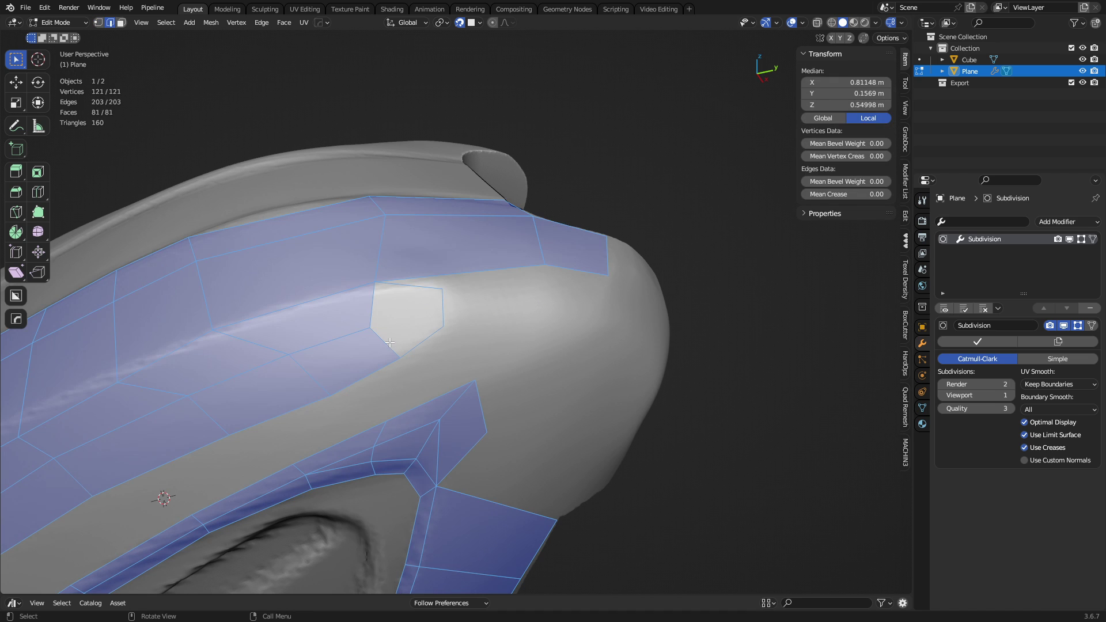
pyautogui.click(390, 346)
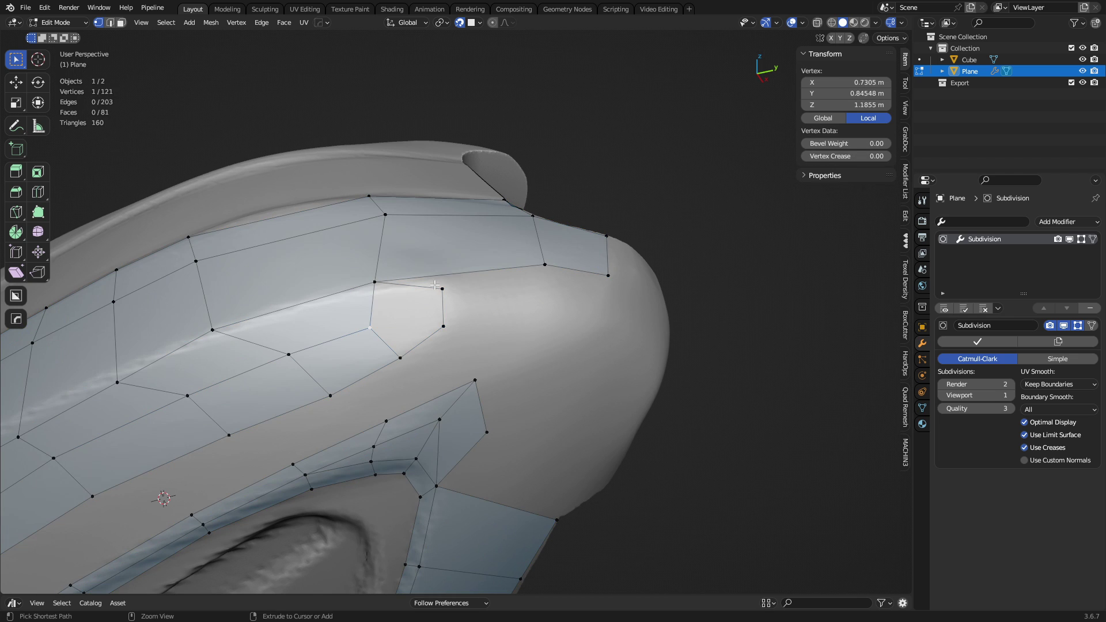
pyautogui.keyDown('ctrl'); pyautogui.click(442, 336); pyautogui.keyUp('ctrl')
pyautogui.press('f')
pyautogui.hotkey('alt', 'a')
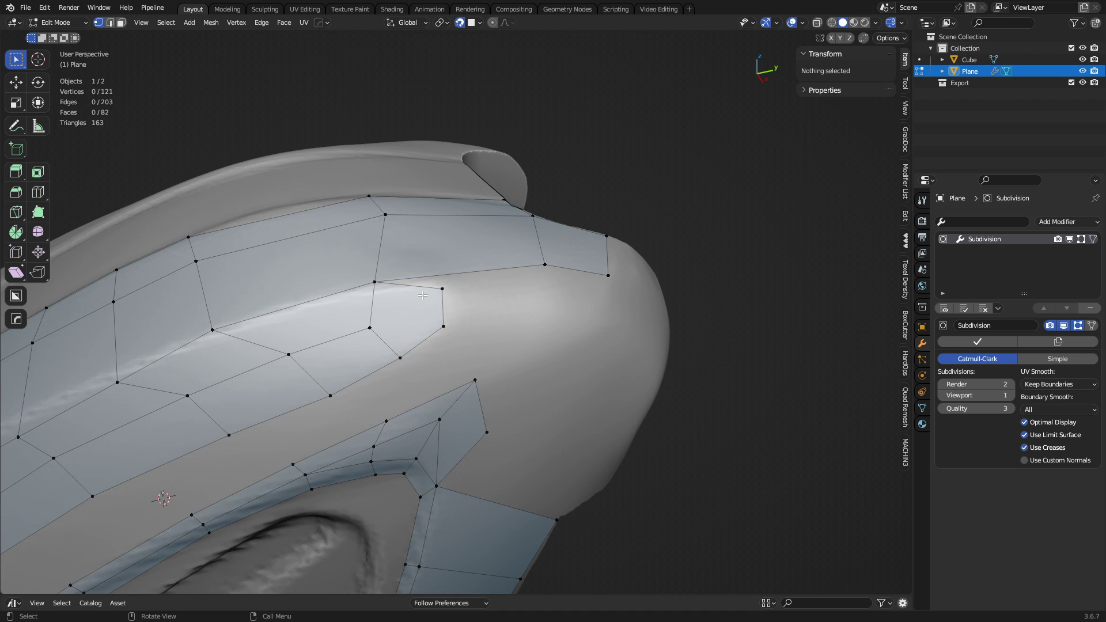
# - Add a loop cut across the upper strip beside the five-sided face and merge its lower end with the face's corner vertex
pyautogui.hotkey('ctrl', 'r')
pyautogui.click(416, 268)
pyautogui.click(405, 269)
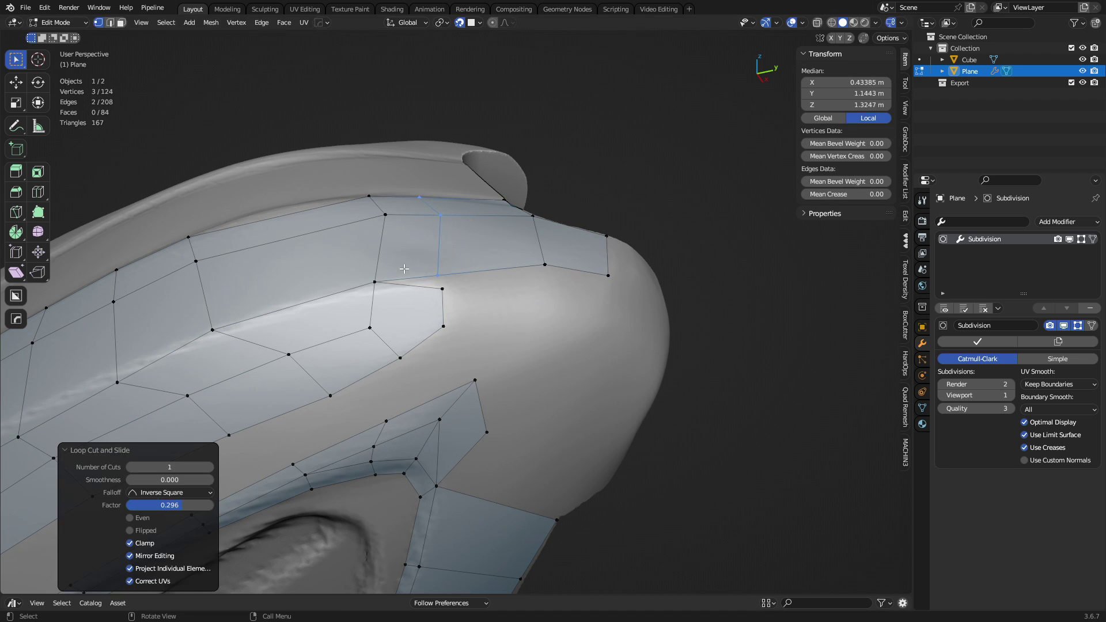
pyautogui.click(441, 290)
pyautogui.click(438, 278)
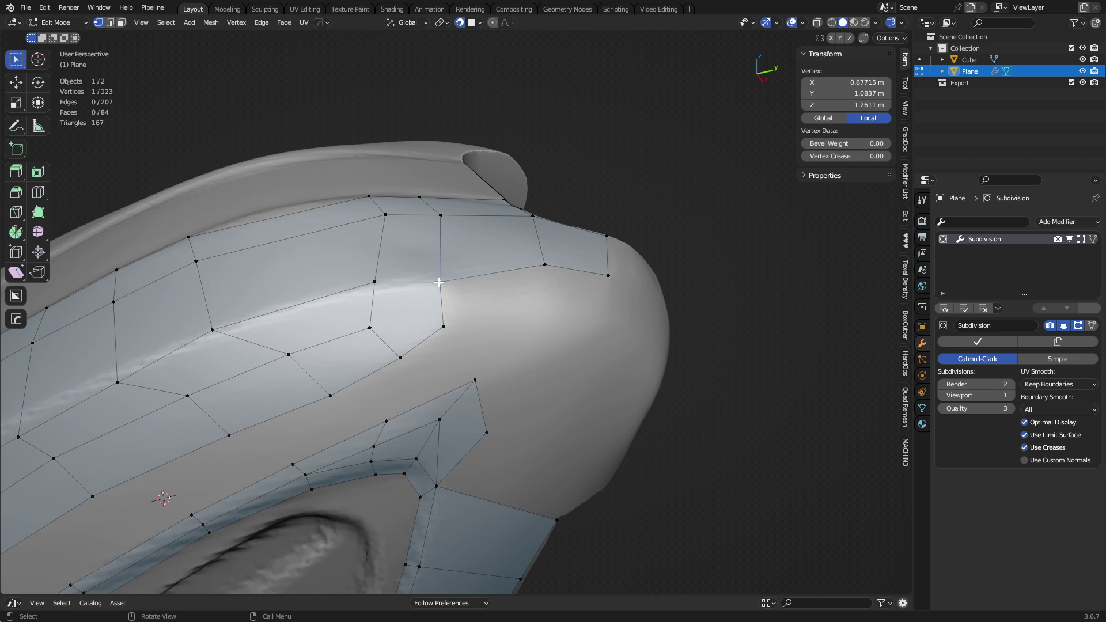
pyautogui.moveTo(438, 278); pyautogui.dragTo(439, 281)
# - Shift the five-sided face's outer vertex outward and knife-cut the face from its inner corner to its end edge
pyautogui.moveTo(444, 331); pyautogui.dragTo(451, 331)
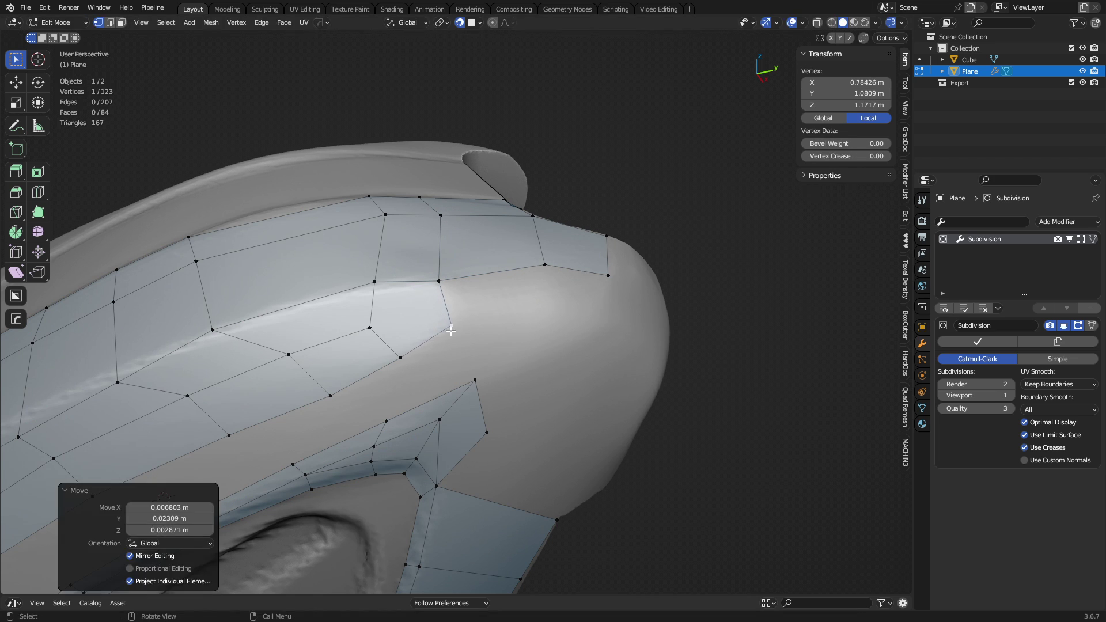
pyautogui.press('k')
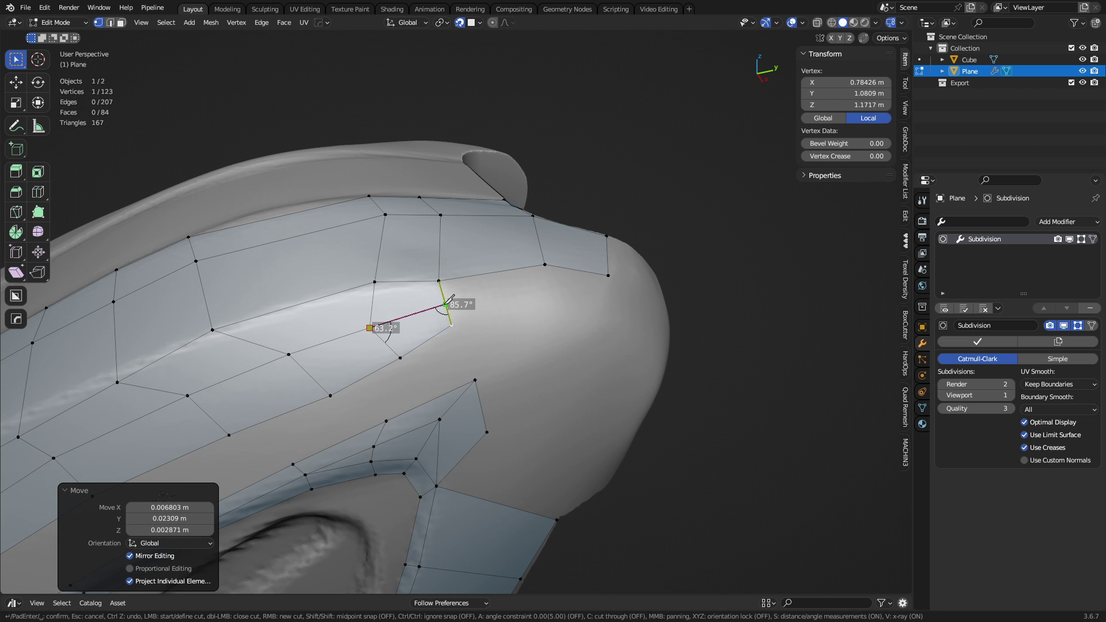
pyautogui.click(445, 305)
pyautogui.press('Return')
# - Fine-tune the vertices around the knife cut, including the strip's outer end corner
pyautogui.click(370, 327)
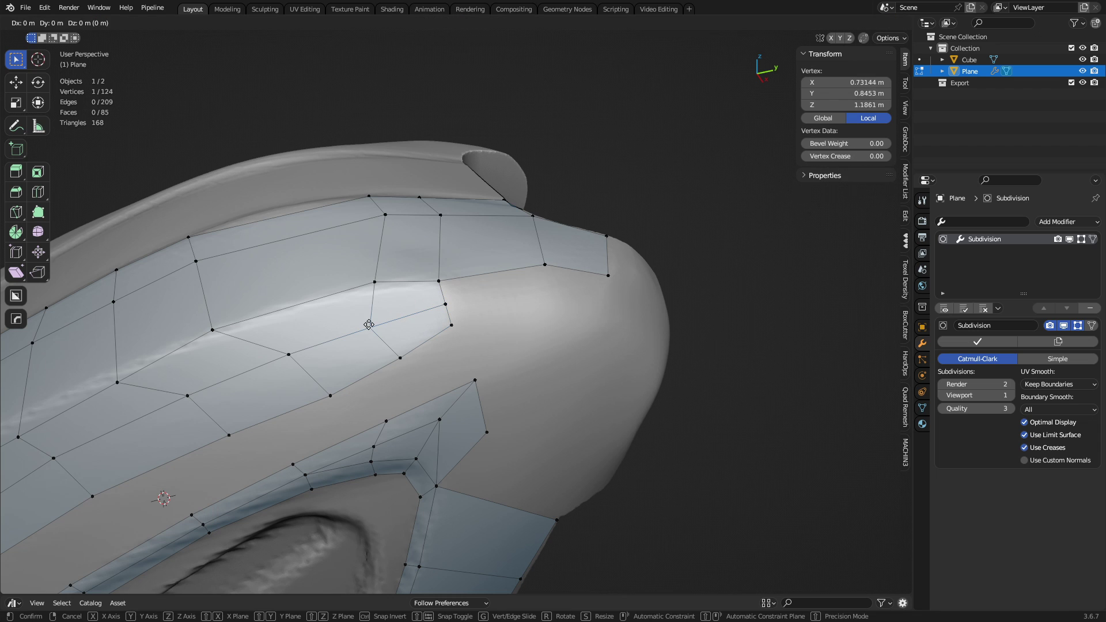
pyautogui.moveTo(370, 327); pyautogui.dragTo(440, 318)
pyautogui.keyDown('shift'); pyautogui.moveTo(491, 331); pyautogui.dragTo(382, 334, button='middle'); pyautogui.keyUp('shift')
pyautogui.press('g')
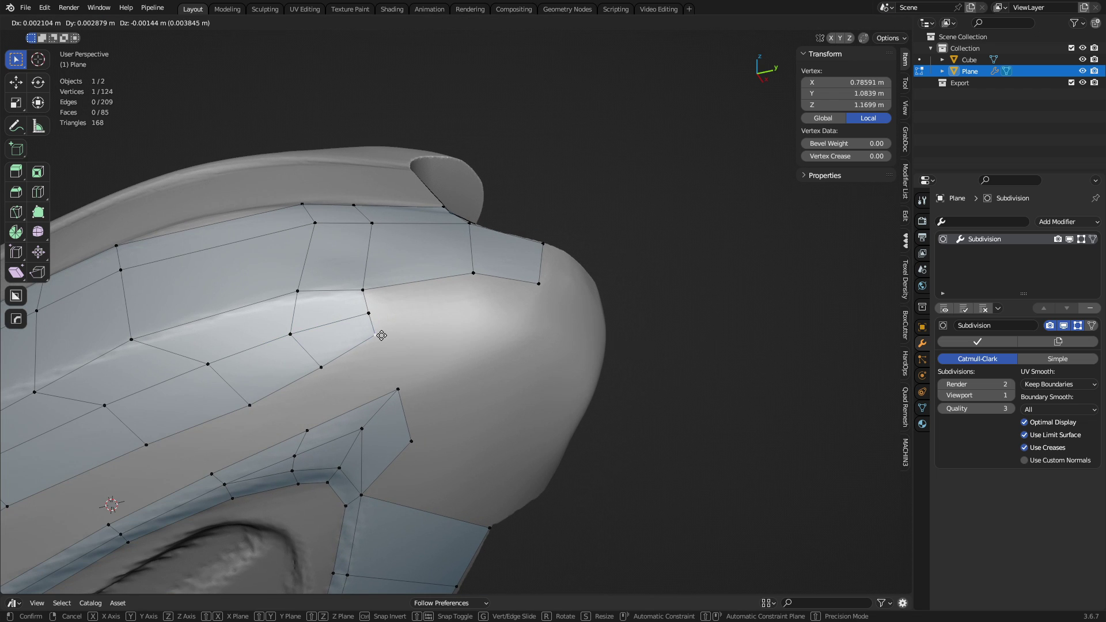
pyautogui.click(382, 336)
# - Extrude the short end edge toward the rounded rear, rotate it 35.7°, and fill the quad joining it to the upper strip
pyautogui.press('2')
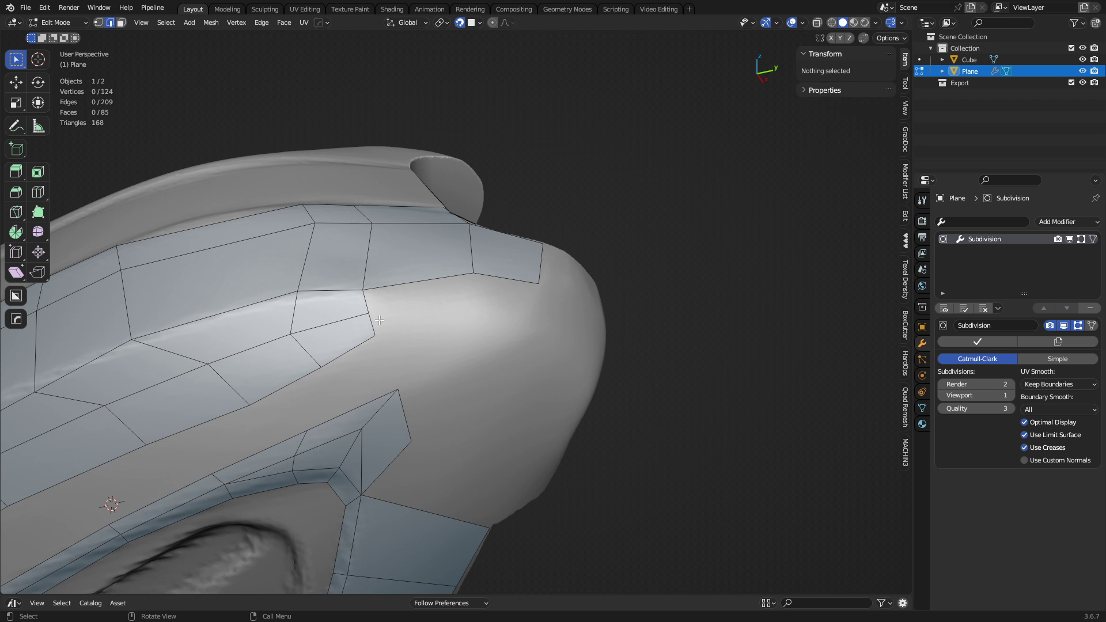
pyautogui.click(367, 321)
pyautogui.press('e')
pyautogui.click(420, 319)
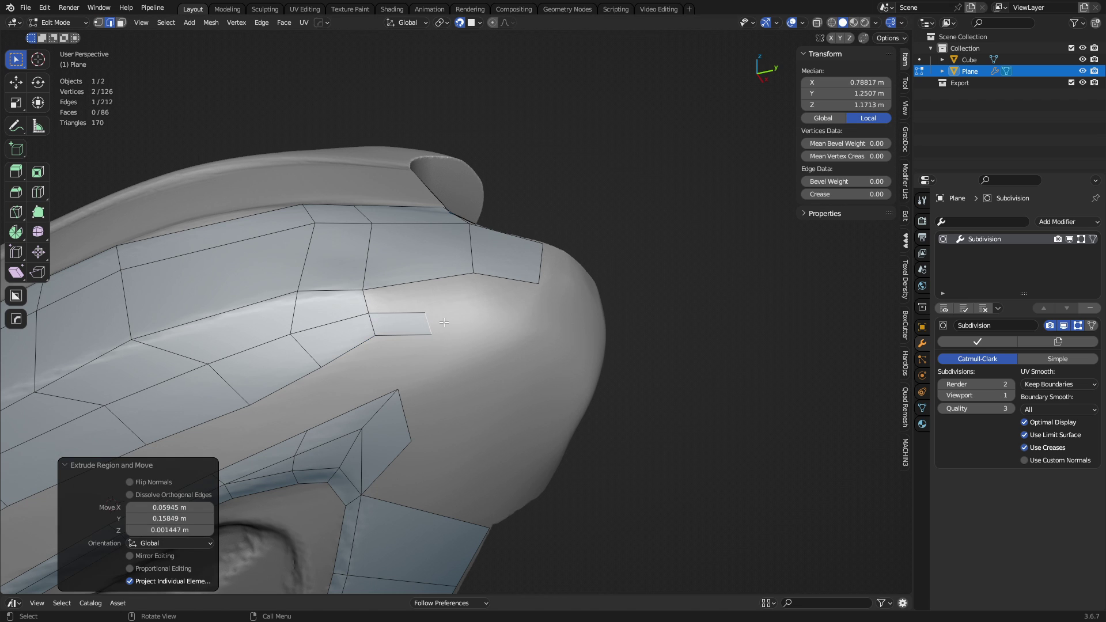
pyautogui.press('g')
pyautogui.click(482, 316)
pyautogui.press('r')
pyautogui.click(502, 383)
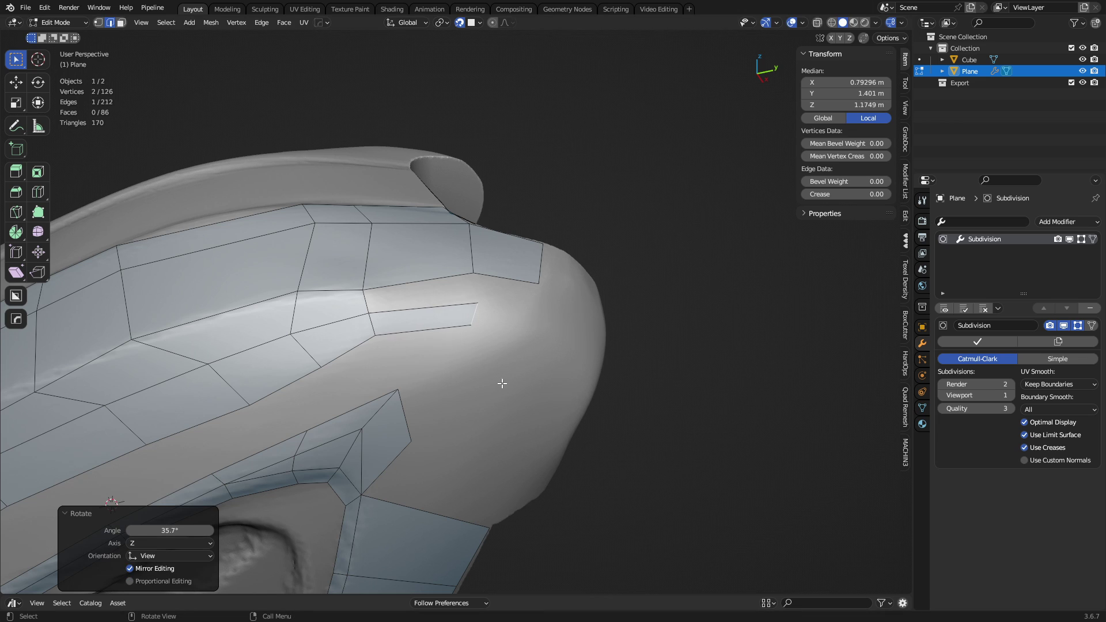
pyautogui.press('f')
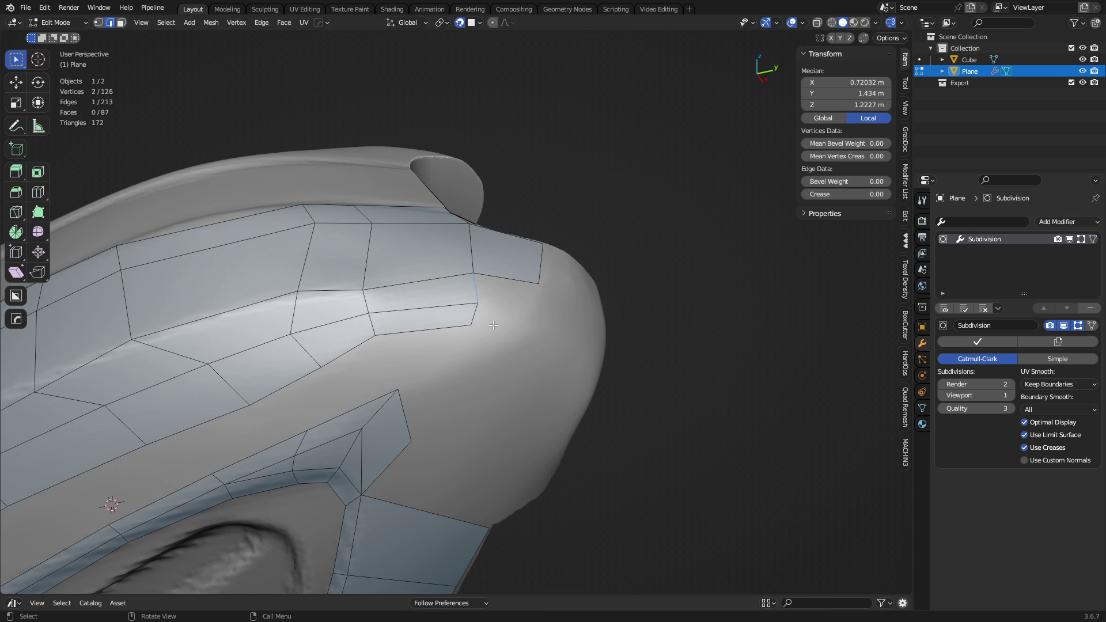
# - Extrude the short strip's end edge one more segment around the rounded rear and angle it to the surface
pyautogui.press('e')
pyautogui.click(521, 322)
pyautogui.press('1')
pyautogui.press('r')
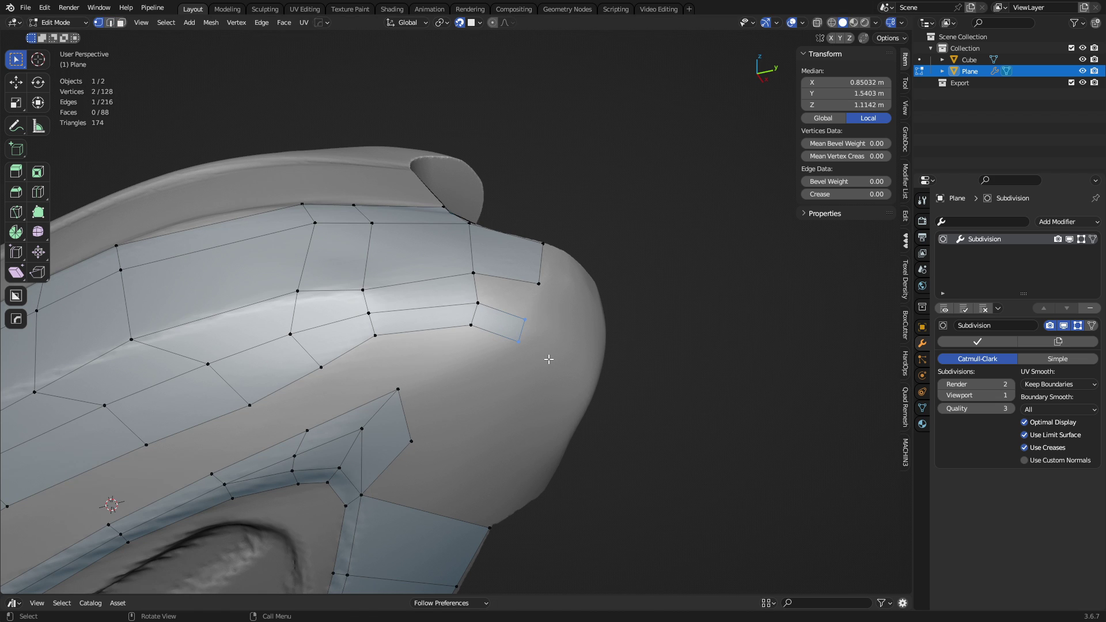
# - Rotate the short strip's extruded end edge 42.9°, shift it slightly along the surface and fill the quad joining it to the upper strip
pyautogui.click(535, 386)
pyautogui.press('g')
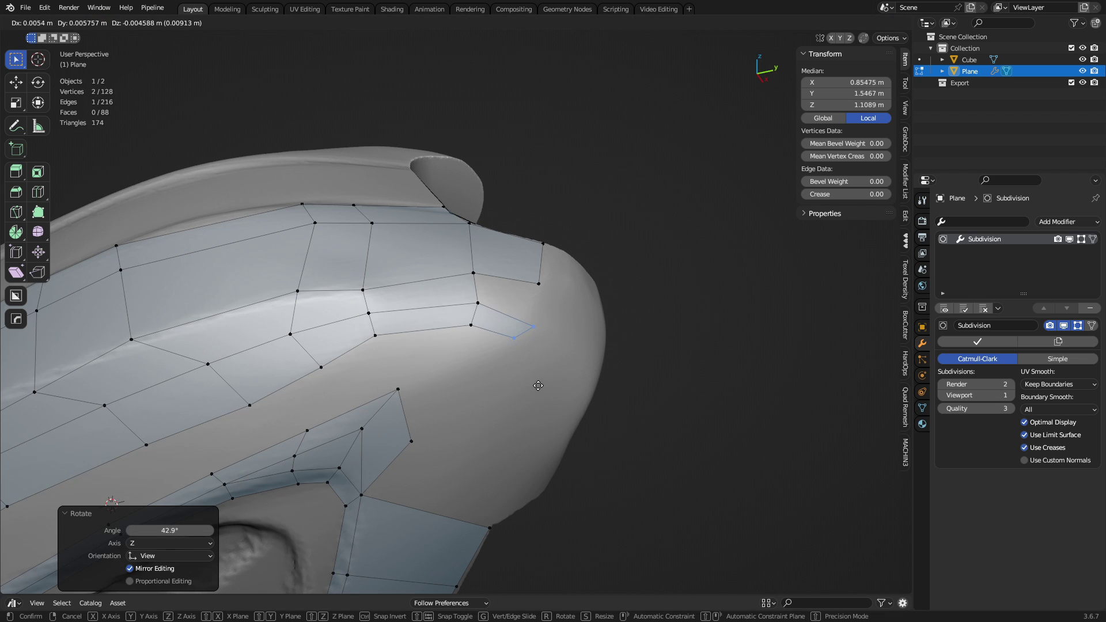
pyautogui.click(538, 387)
pyautogui.press('2')
pyautogui.click(482, 297)
# - Fill the long gap between the upper strips and the band around the triangular recess with a row of quads
pyautogui.moveTo(562, 361); pyautogui.dragTo(325, 378, button='middle')
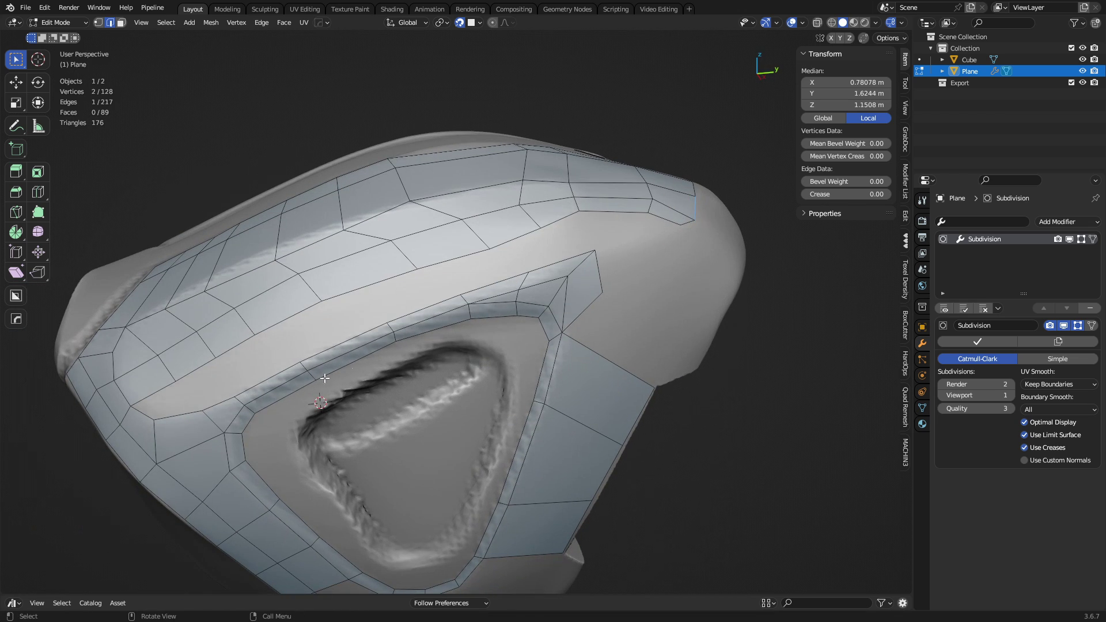
pyautogui.keyDown('shift'); pyautogui.click(186, 418); pyautogui.keyUp('shift')
pyautogui.press('f')
pyautogui.click(191, 397)
# - Extrude the filled row's rear corner vertex twice toward the rear and fill two quads up to the short strip
pyautogui.keyDown('shift'); pyautogui.moveTo(587, 314); pyautogui.dragTo(359, 345, button='middle'); pyautogui.keyUp('shift')
pyautogui.scroll(2, 355, 380)
pyautogui.press('1')
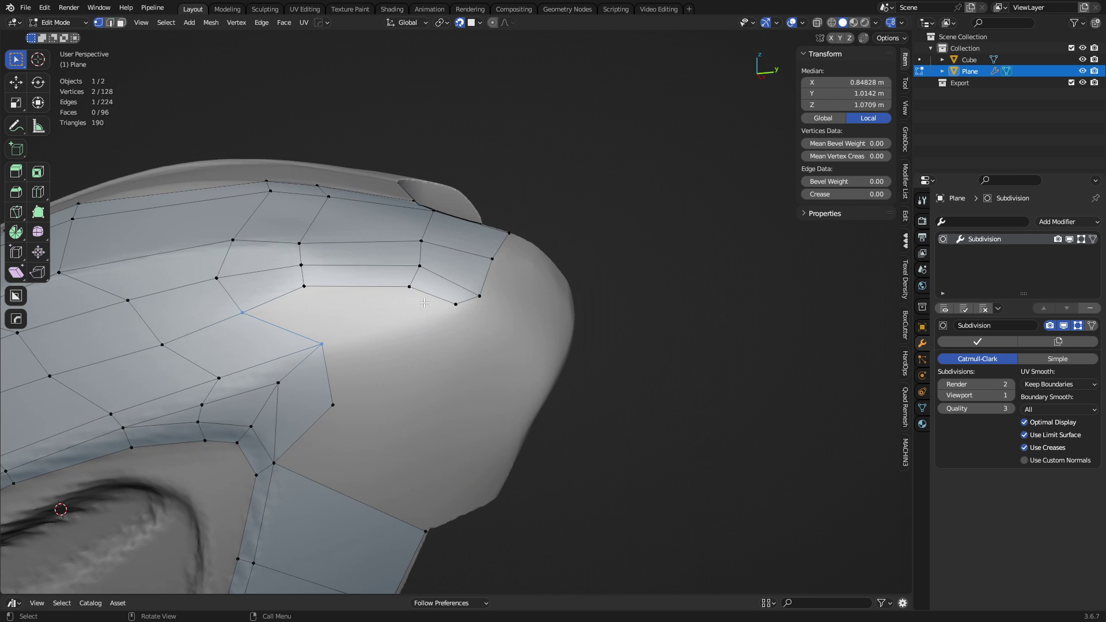
pyautogui.click(324, 345)
pyautogui.press('e')
pyautogui.click(372, 334)
pyautogui.press('e')
pyautogui.click(426, 318)
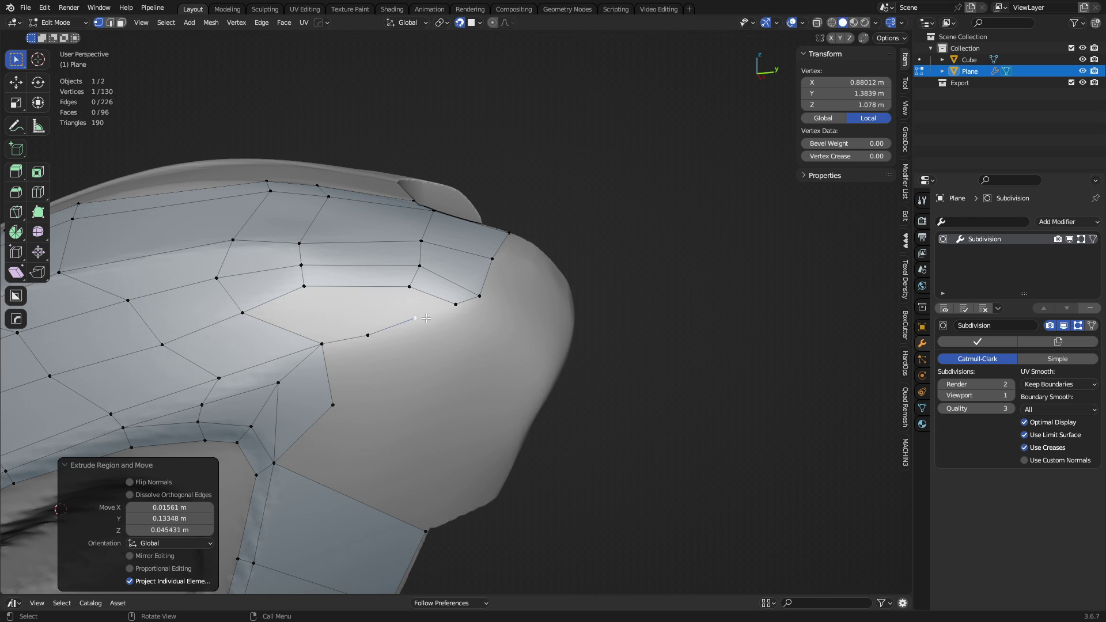
pyautogui.press('2')
pyautogui.click(275, 326)
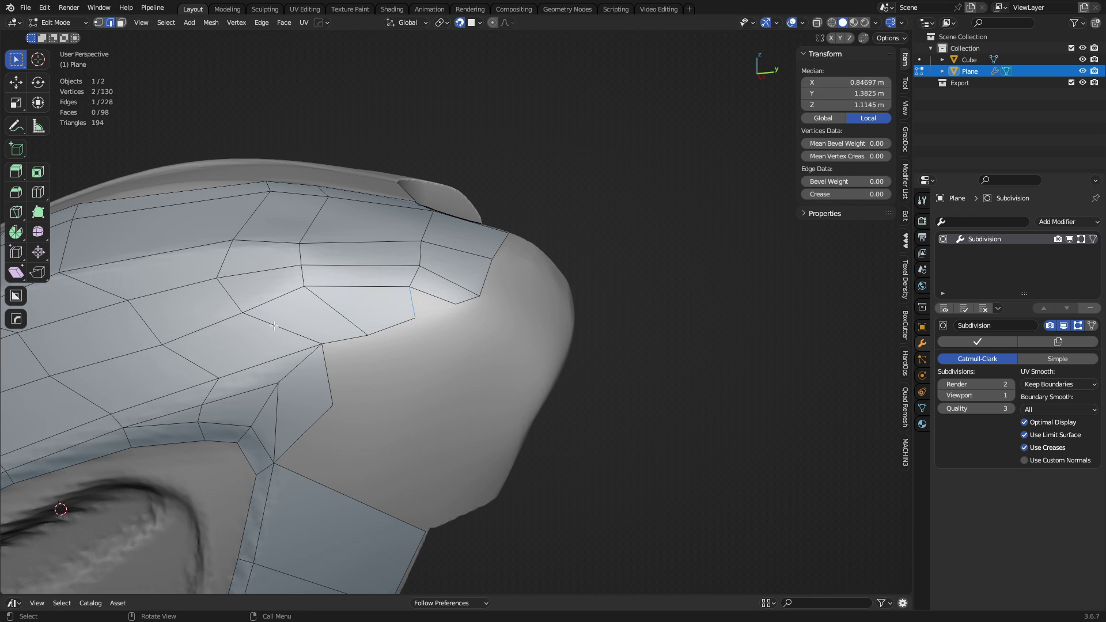
# - Merge the new row's end vertex with the short strip's lower corner at their center, and reposition the merged vertex and its forward neighbour
pyautogui.press('1')
pyautogui.hotkey('alt', 'shift', '1')
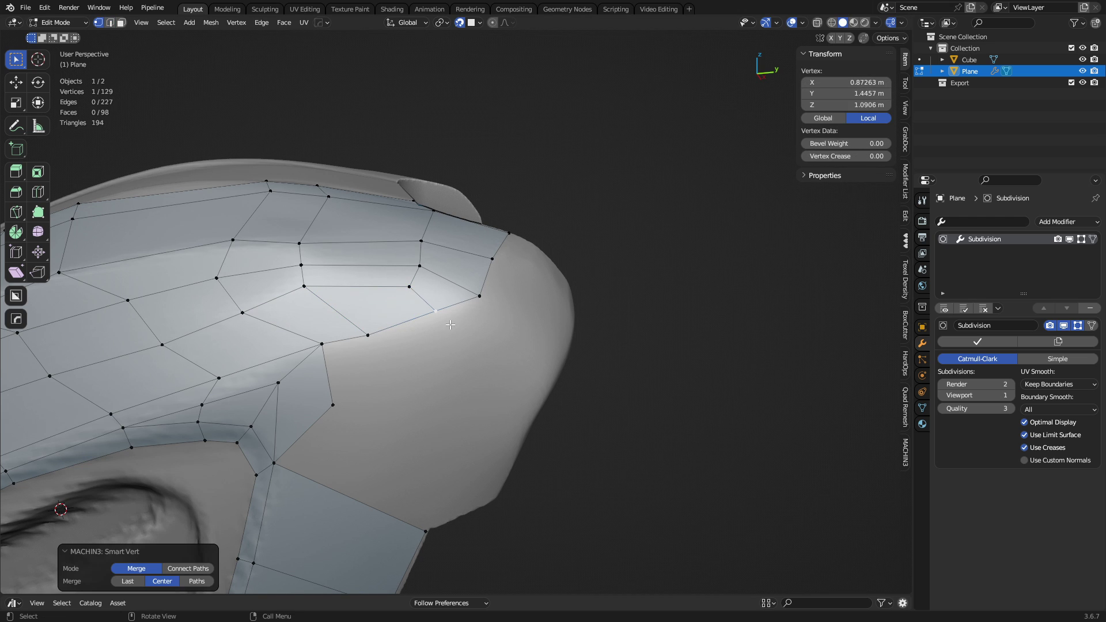
pyautogui.press('g')
pyautogui.click(461, 306)
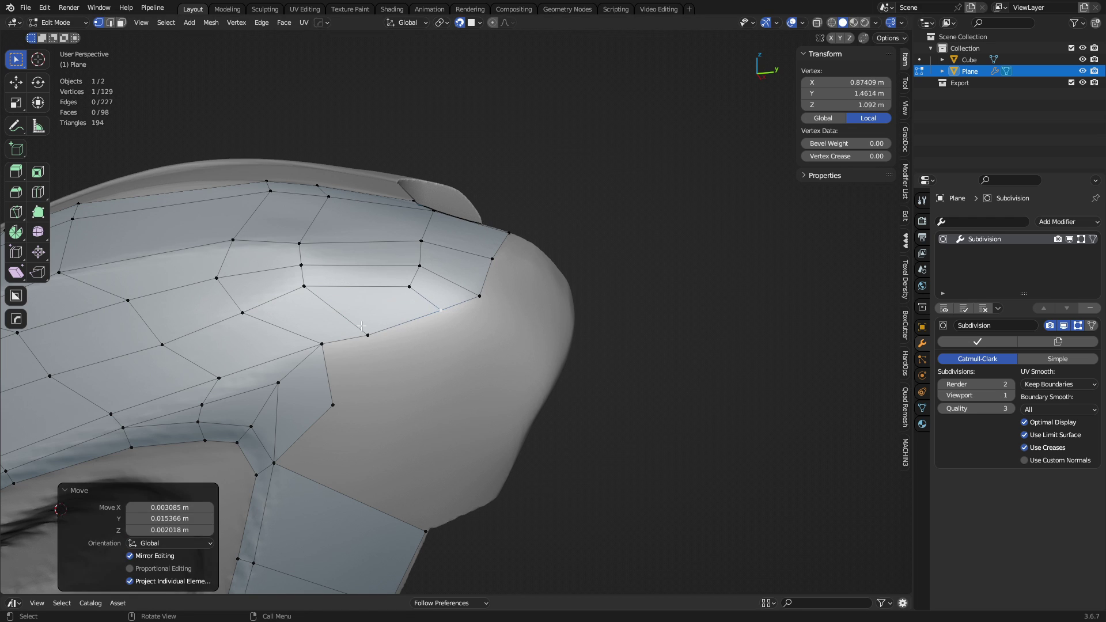
pyautogui.click(361, 327)
pyautogui.press('g')
pyautogui.click(377, 318)
# - Extrude the two lower end edges twice down the rounded rear side
pyautogui.moveTo(436, 354)
pyautogui.keyDown('shift'); pyautogui.mouseDown(button='middle')
pyautogui.moveTo(485, 362)
pyautogui.moveTo(451, 353)
pyautogui.moveTo(432, 362)
pyautogui.mouseUp(button='middle'); pyautogui.keyUp('shift')
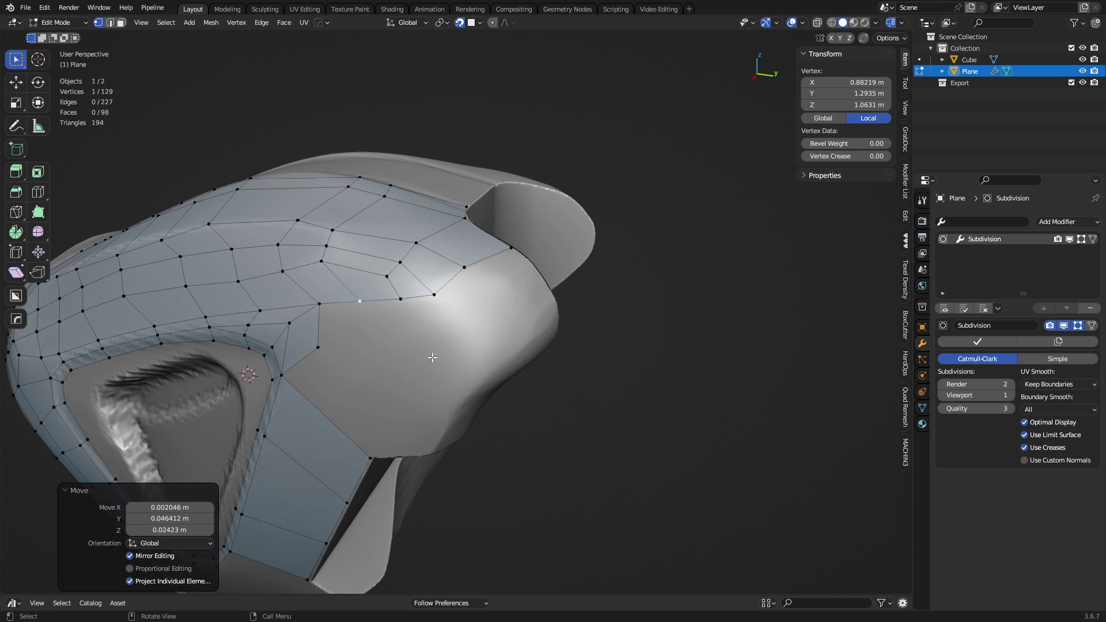
pyautogui.press('2')
pyautogui.click(420, 304)
pyautogui.keyDown('shift'); pyautogui.click(452, 288); pyautogui.keyUp('shift')
pyautogui.press('e')
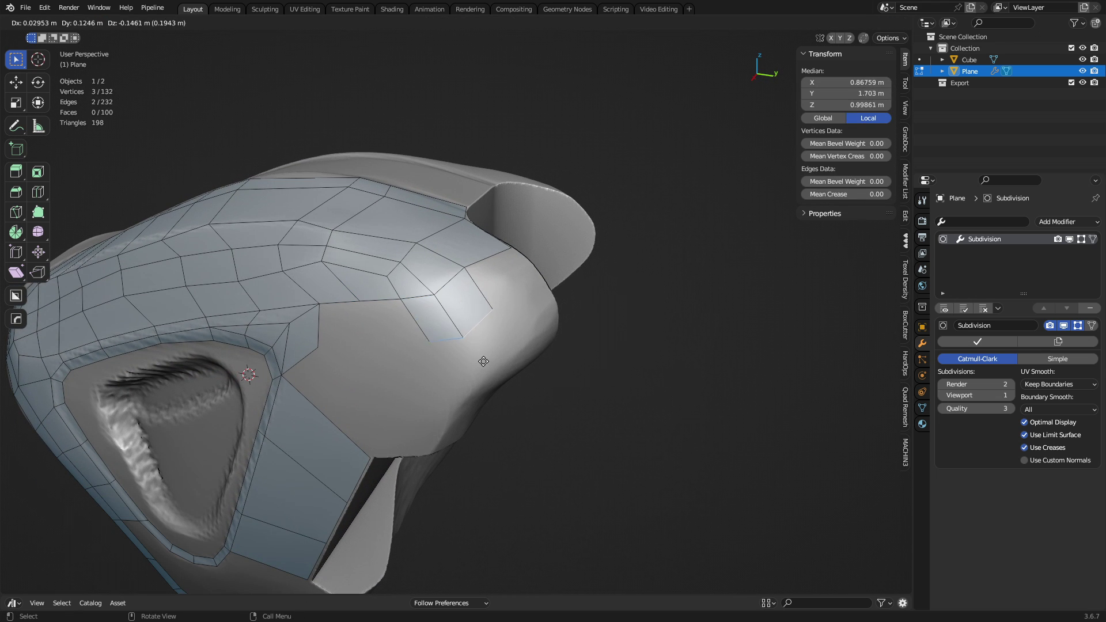
pyautogui.click(482, 360)
pyautogui.press('e')
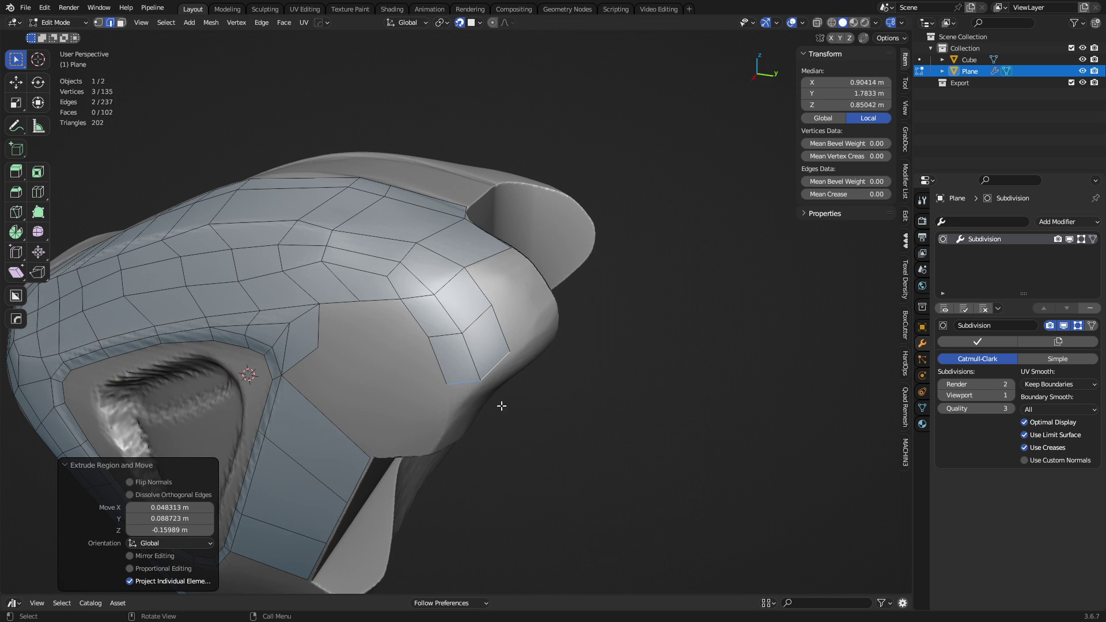
# - Move the two outer corner vertices of the new rear strip downward to even out its lower edge
pyautogui.press('1')
pyautogui.click(460, 392)
pyautogui.press('g')
pyautogui.click(467, 409)
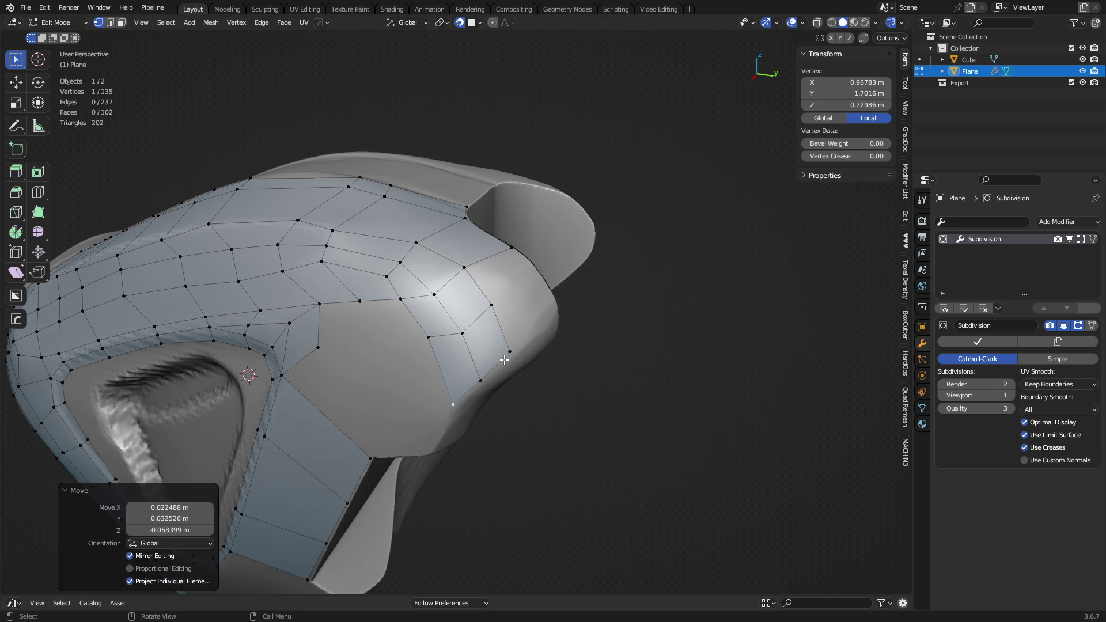
pyautogui.click(508, 354)
pyautogui.press('g')
pyautogui.click(510, 358)
# - Extrude the rear strip's lower side edge across the back face and place it partway toward the cavity rim
pyautogui.press('2')
pyautogui.click(500, 339)
pyautogui.moveTo(491, 350); pyautogui.dragTo(565, 347, button='middle')
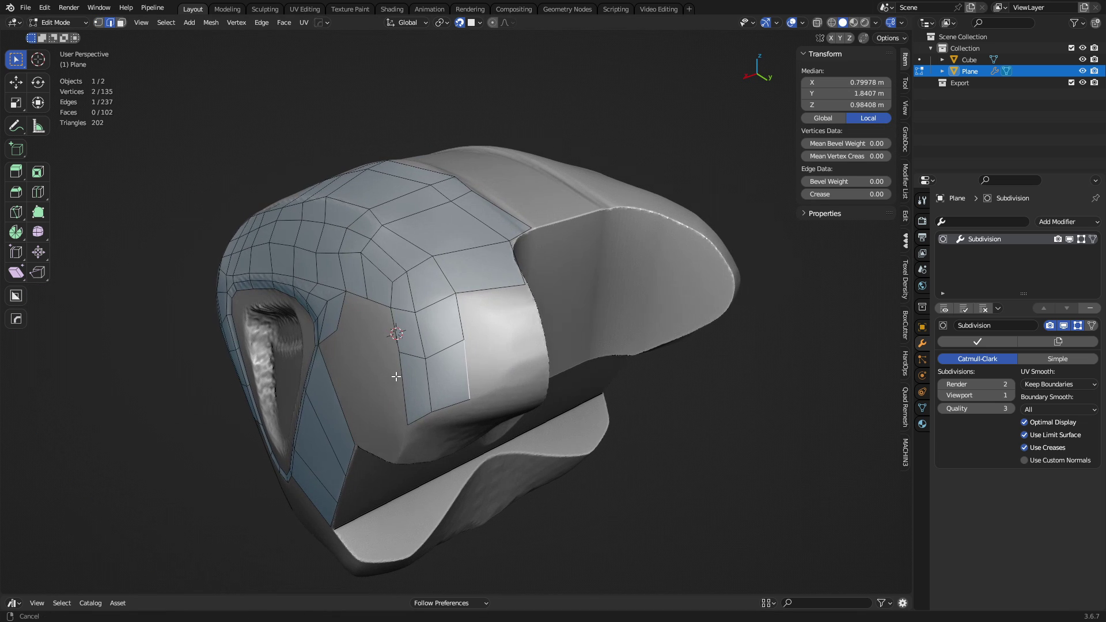
pyautogui.press('e')
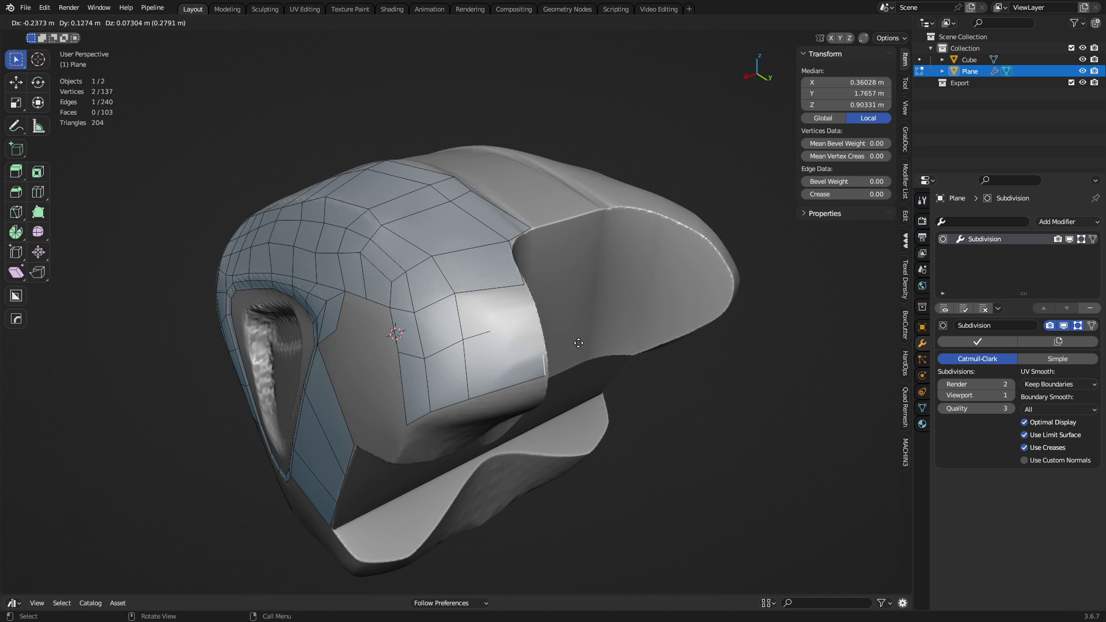
pyautogui.click(578, 343)
pyautogui.press('g')
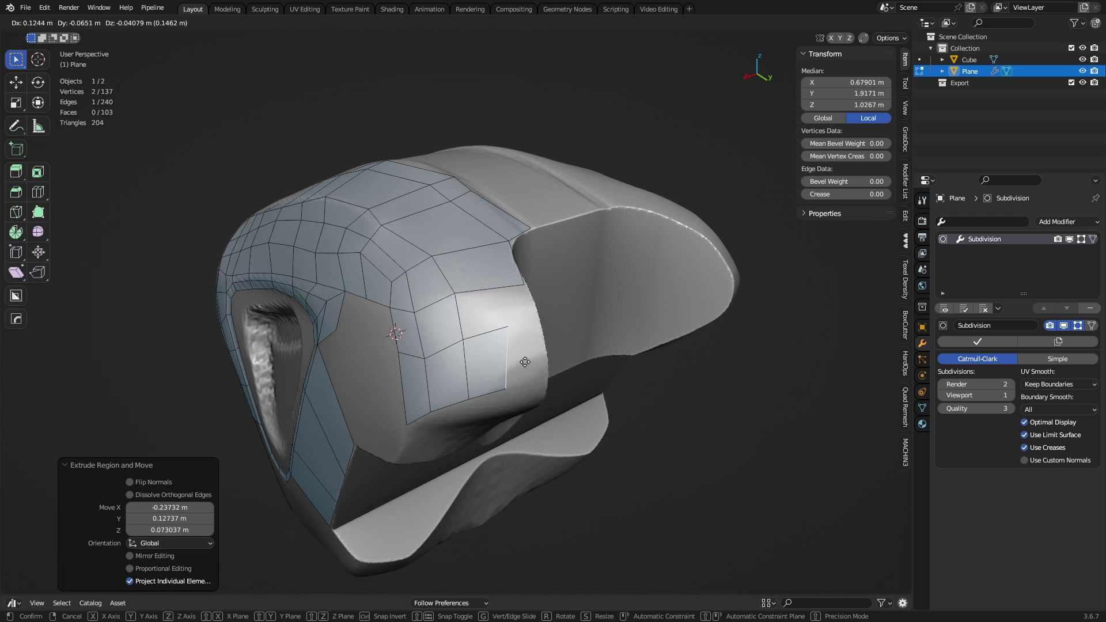
pyautogui.click(525, 362)
# - Raise the new back face's lower outer vertex and shift the neighbouring lower vertex toward it
pyautogui.press('1')
pyautogui.click(505, 374)
pyautogui.press('g')
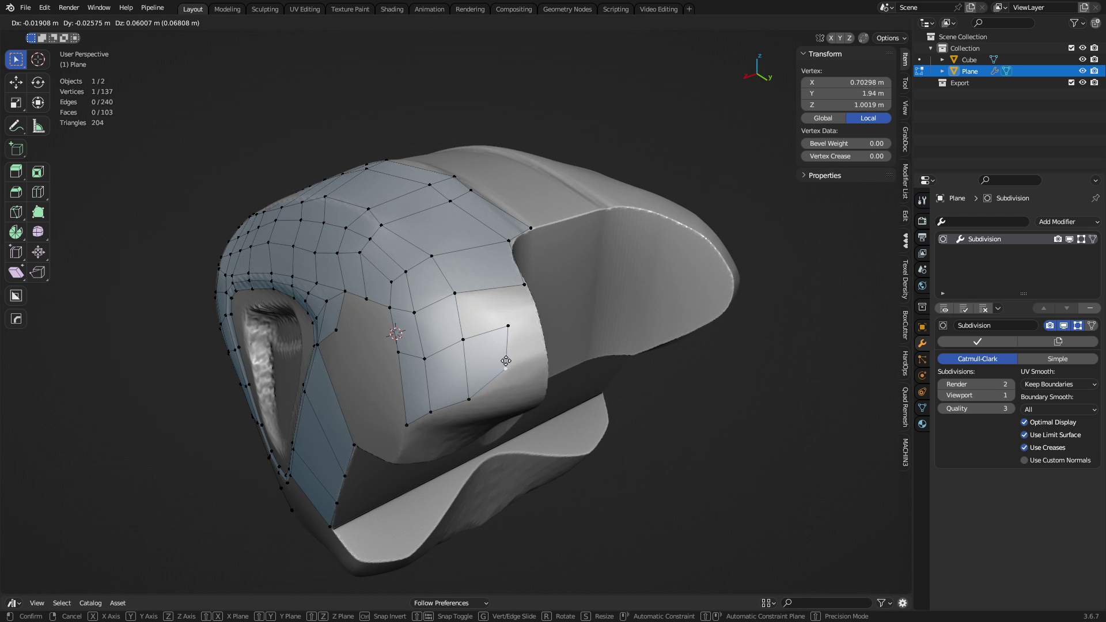
pyautogui.click(506, 360)
pyautogui.press('g')
pyautogui.click(505, 358)
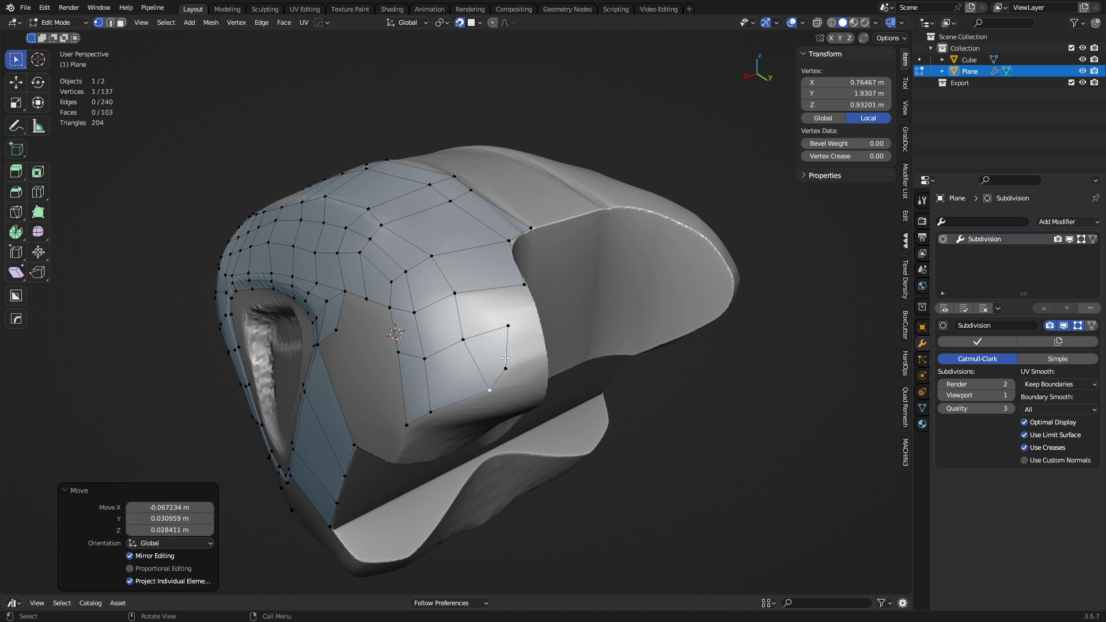
# - Extrude the back strip's side edge to the cavity rim and adjust its lower corner vertex onto the rim
pyautogui.press('2')
pyautogui.click(507, 353)
pyautogui.press('e')
pyautogui.click(536, 347)
pyautogui.press('1')
pyautogui.click(541, 369)
pyautogui.press('g')
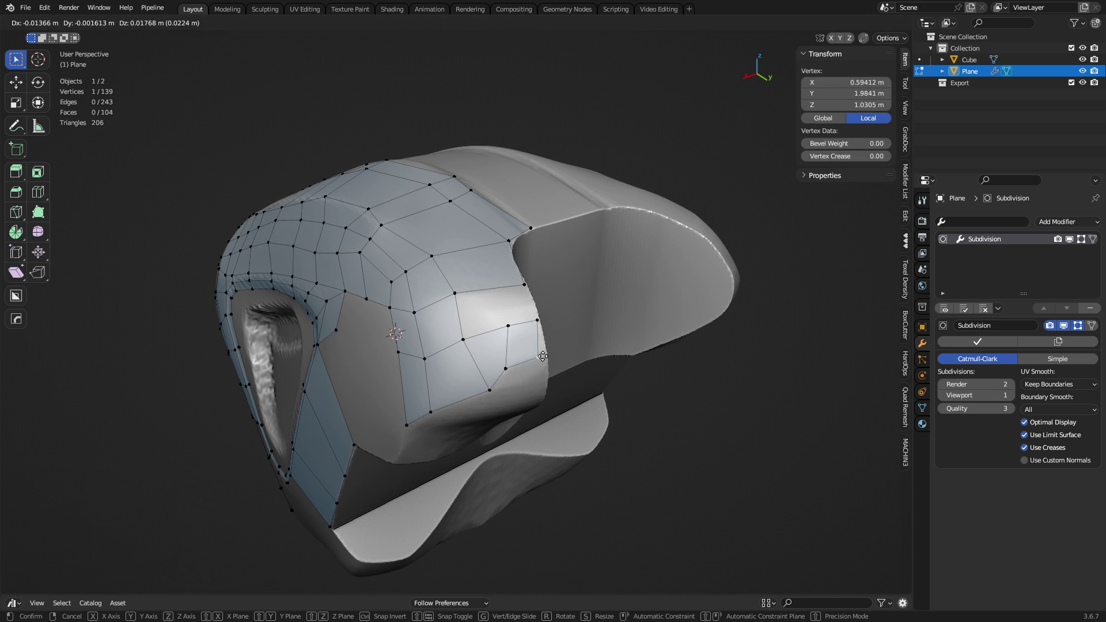
pyautogui.click(547, 355)
# - Add a centered loop cut along the wide top strip and fill the two open quads on the back face
pyautogui.moveTo(546, 355); pyautogui.dragTo(462, 280, button='middle')
pyautogui.hotkey('ctrl', 'r')
pyautogui.click(463, 346)
pyautogui.rightClick(464, 346)
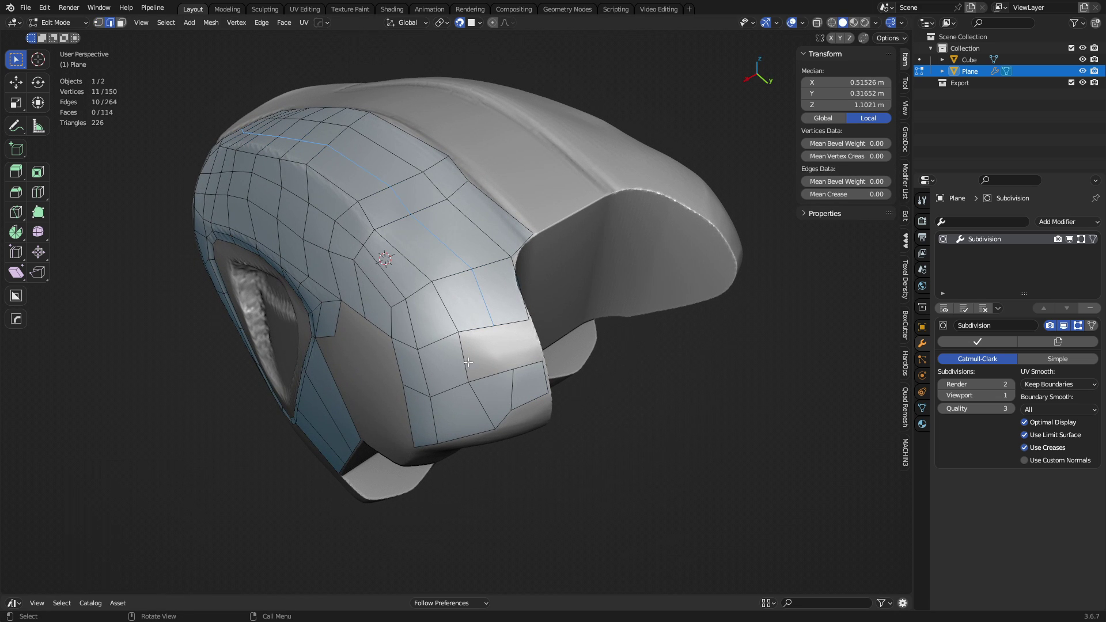
pyautogui.press('2')
pyautogui.click(465, 357)
# - Move the three front vertices along the side crease so the edge line follows the sculpted ridge
pyautogui.moveTo(513, 378); pyautogui.dragTo(416, 403, button='middle')
pyautogui.press('1')
pyautogui.click(418, 402)
pyautogui.press('g')
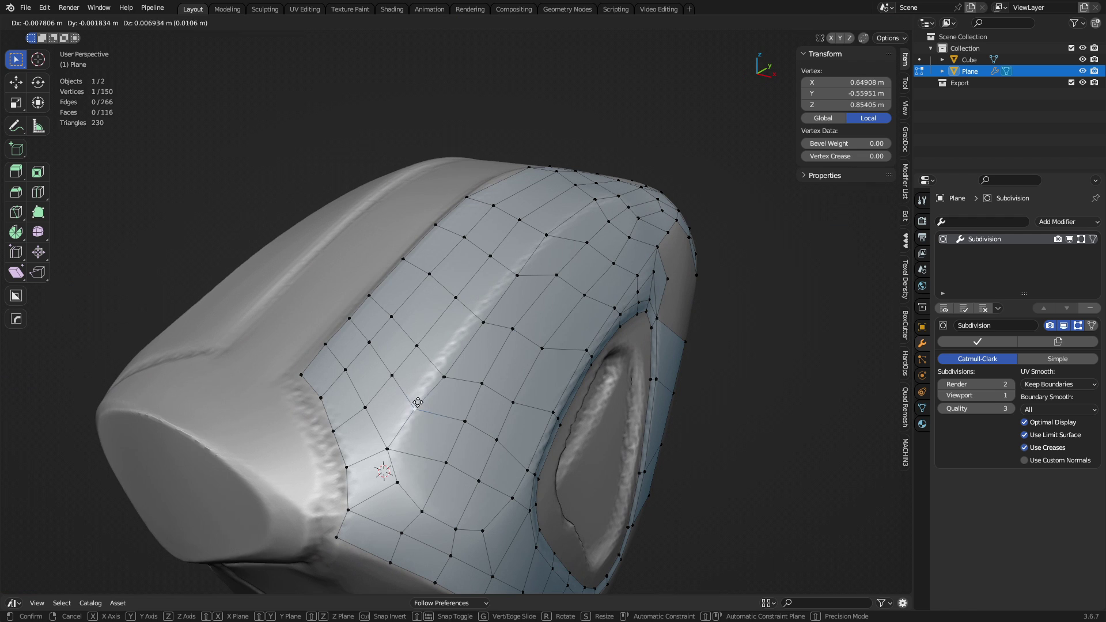
pyautogui.click(418, 402)
pyautogui.click(389, 448)
pyautogui.press('g')
pyautogui.click(395, 449)
pyautogui.click(439, 384)
pyautogui.press('g')
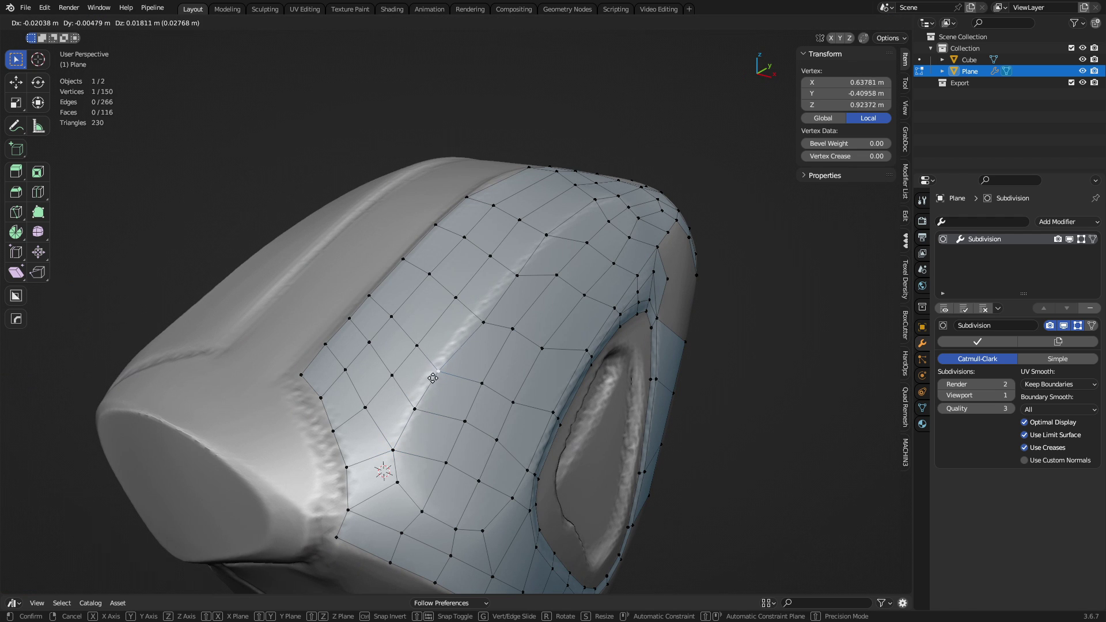
pyautogui.click(433, 378)
# - Move the next three vertices farther back along the side crease onto the sculpted ridge
pyautogui.click(479, 333)
pyautogui.press('g')
pyautogui.click(475, 327)
pyautogui.click(525, 266)
pyautogui.press('g')
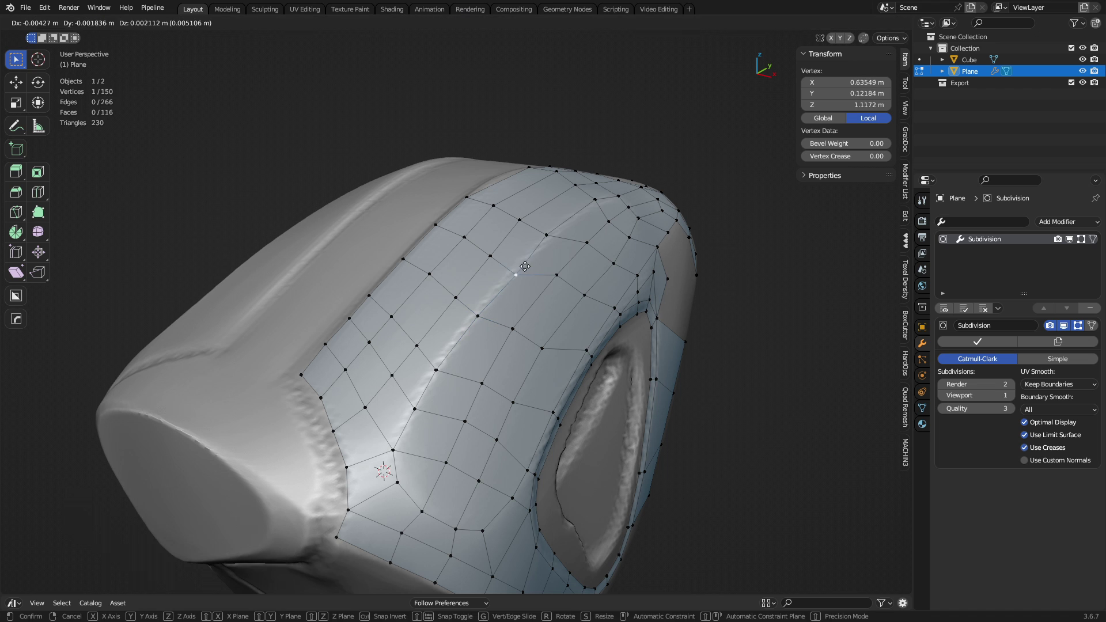
pyautogui.click(523, 266)
pyautogui.click(549, 235)
pyautogui.press('g')
pyautogui.click(560, 241)
# - Slide the three-edge cross column in the middle of the top strips toward the rear
pyautogui.moveTo(584, 227); pyautogui.dragTo(425, 385, button='middle')
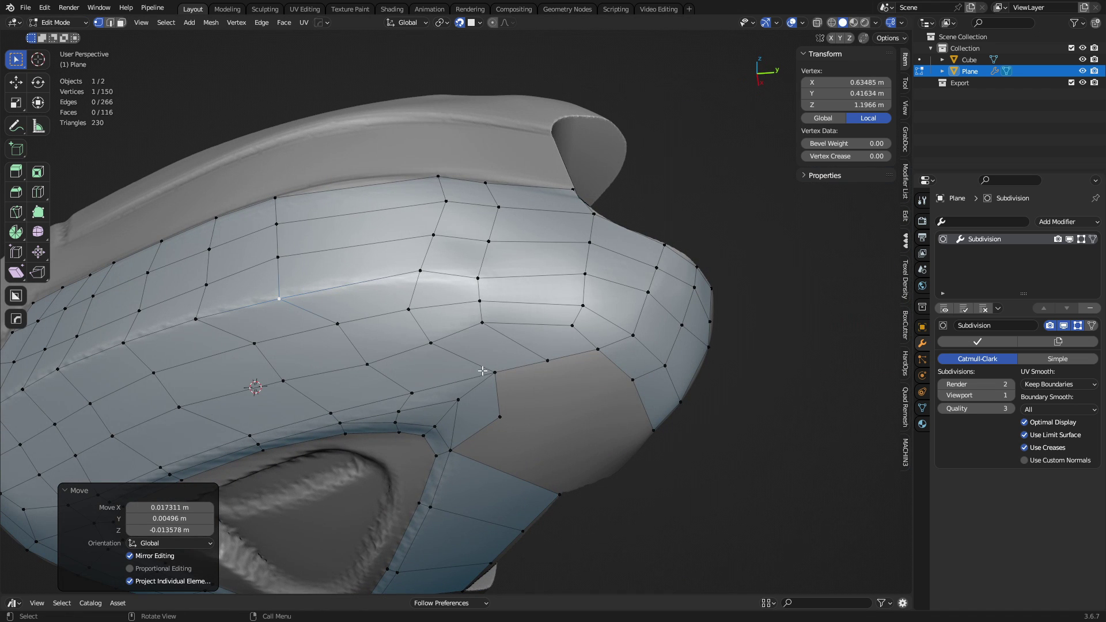
pyautogui.keyDown('shift'); pyautogui.moveTo(373, 301); pyautogui.dragTo(535, 360, button='middle'); pyautogui.keyUp('shift')
pyautogui.press('2')
pyautogui.click(365, 307)
pyautogui.keyDown('ctrl'); pyautogui.click(362, 239); pyautogui.keyUp('ctrl')
pyautogui.press('g')
pyautogui.press('g')
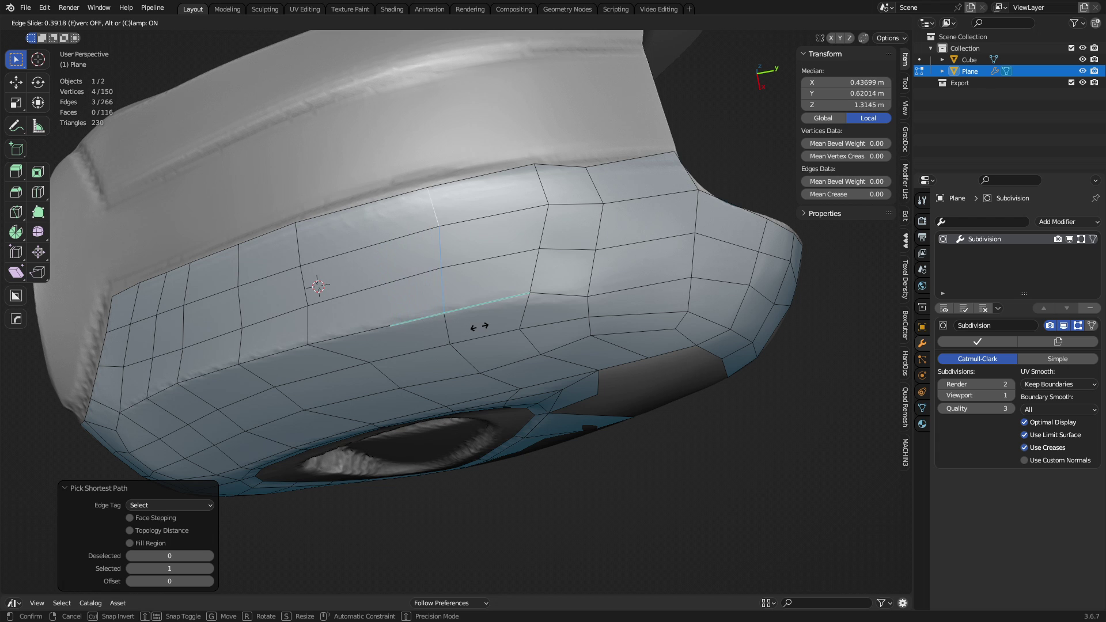
pyautogui.click(465, 331)
# - Slide the next three-edge cross column forward of it toward the rear by a factor of -0.386
pyautogui.hotkey('ctrl', 'z')
pyautogui.press('g')
pyautogui.press('g')
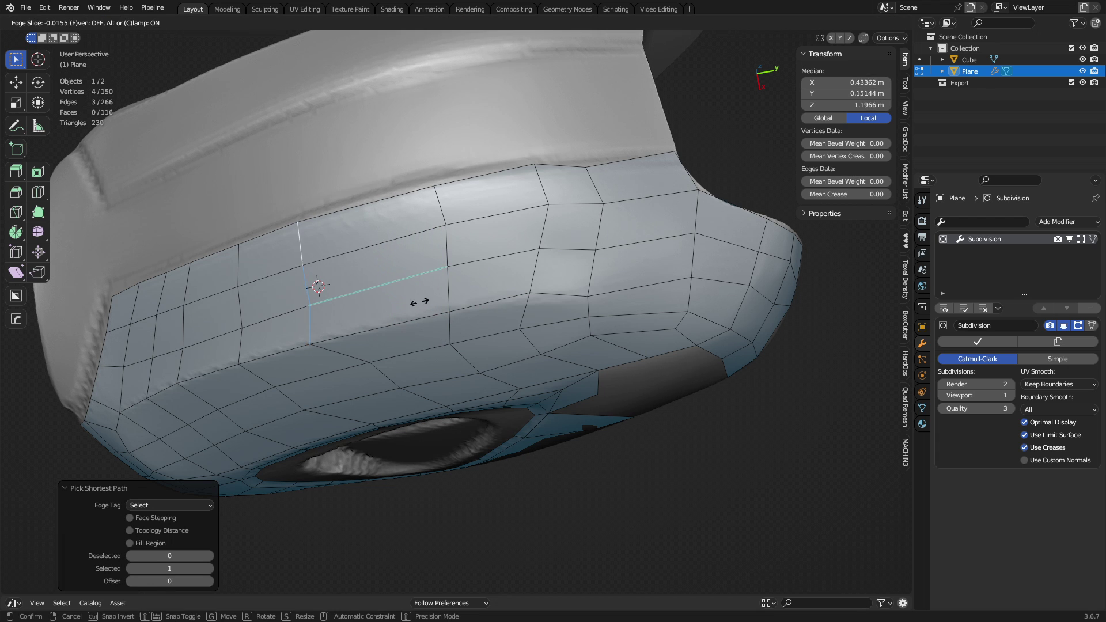
pyautogui.click(463, 300)
# - Slide the following cross column toward the rear and nudge its lowest vertex onto the side crease
pyautogui.keyDown('shift'); pyautogui.moveTo(313, 353); pyautogui.dragTo(516, 337, button='middle'); pyautogui.keyUp('shift')
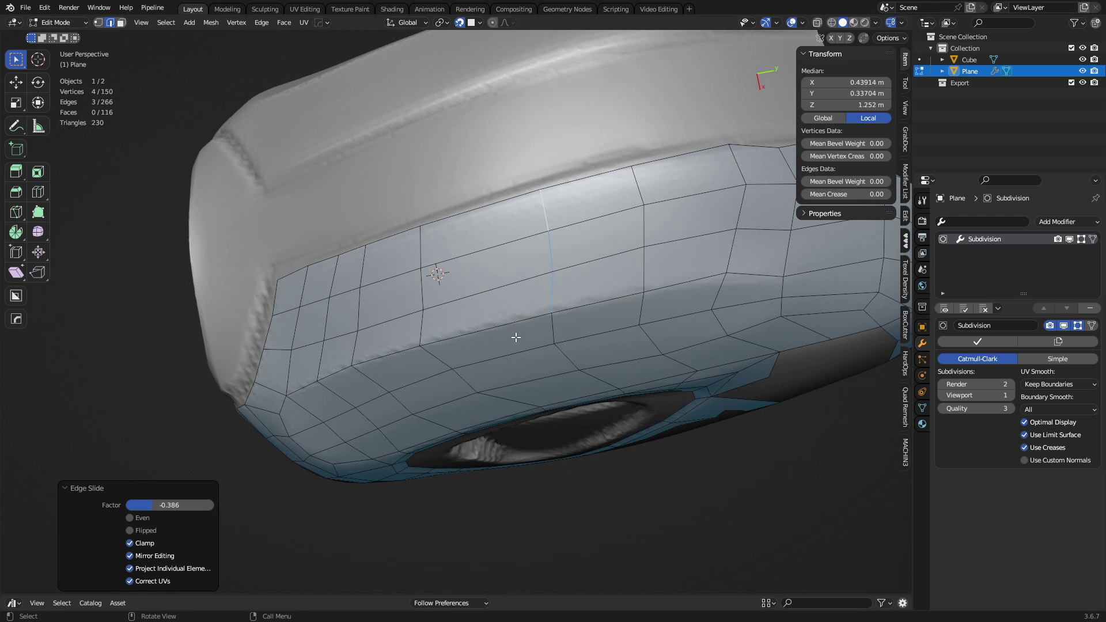
pyautogui.click(429, 333)
pyautogui.keyDown('ctrl'); pyautogui.click(426, 247); pyautogui.keyUp('ctrl')
pyautogui.press('g')
pyautogui.press('g')
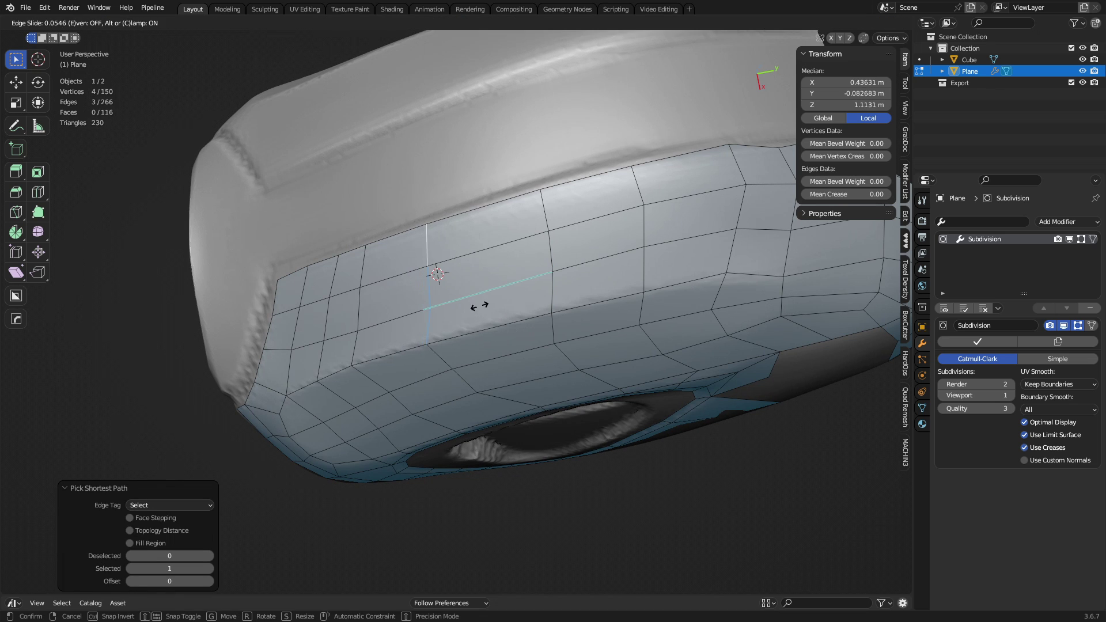
pyautogui.click(498, 299)
pyautogui.press('1')
pyautogui.click(452, 338)
pyautogui.press('g')
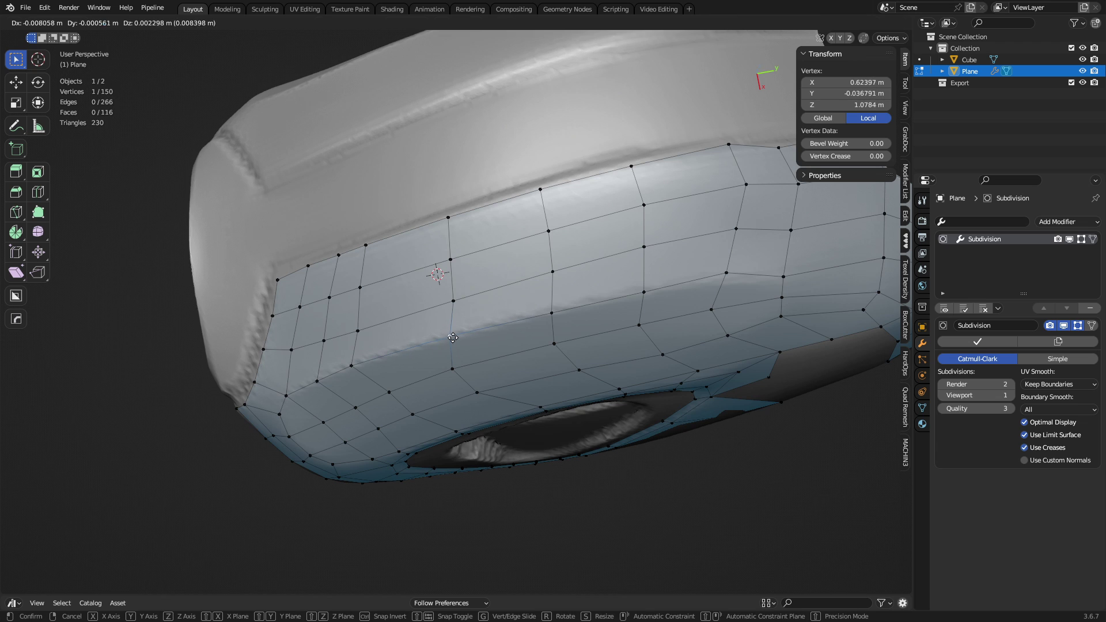
pyautogui.click(452, 336)
# - Slide the third cross column from the front edge rearward to even out the face widths
pyautogui.keyDown('shift'); pyautogui.moveTo(474, 347); pyautogui.dragTo(568, 341, button='middle'); pyautogui.keyUp('shift')
pyautogui.press('2')
pyautogui.click(460, 258)
pyautogui.keyDown('ctrl'); pyautogui.click(445, 343); pyautogui.keyUp('ctrl')
pyautogui.press('g')
pyautogui.press('g')
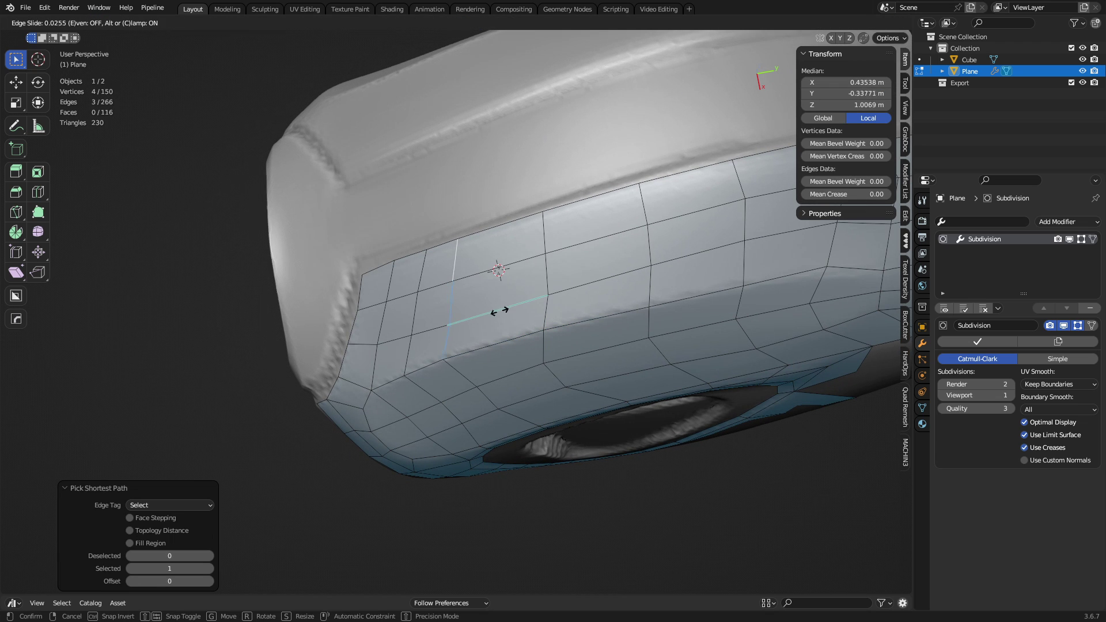
pyautogui.click(522, 310)
# - Slide the second cross column from the front edge rearward to balance the spacing of the front faces
pyautogui.keyDown('shift'); pyautogui.moveTo(457, 373); pyautogui.dragTo(536, 357, button='middle'); pyautogui.keyUp('shift')
pyautogui.click(499, 333)
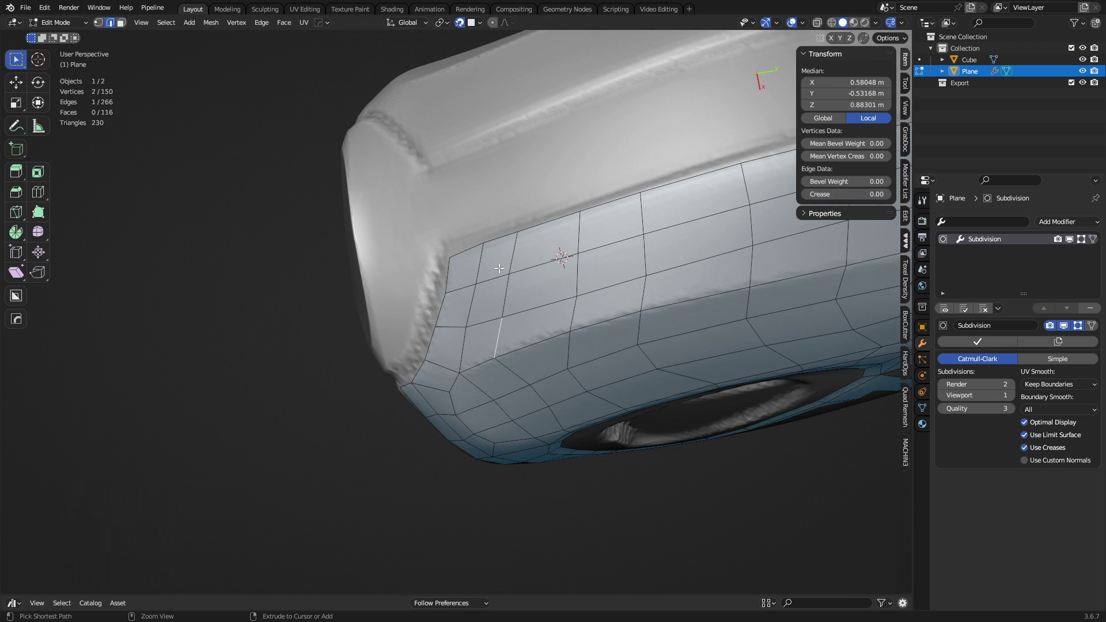
pyautogui.keyDown('ctrl'); pyautogui.click(509, 254); pyautogui.keyUp('ctrl')
pyautogui.press('g')
pyautogui.press('g')
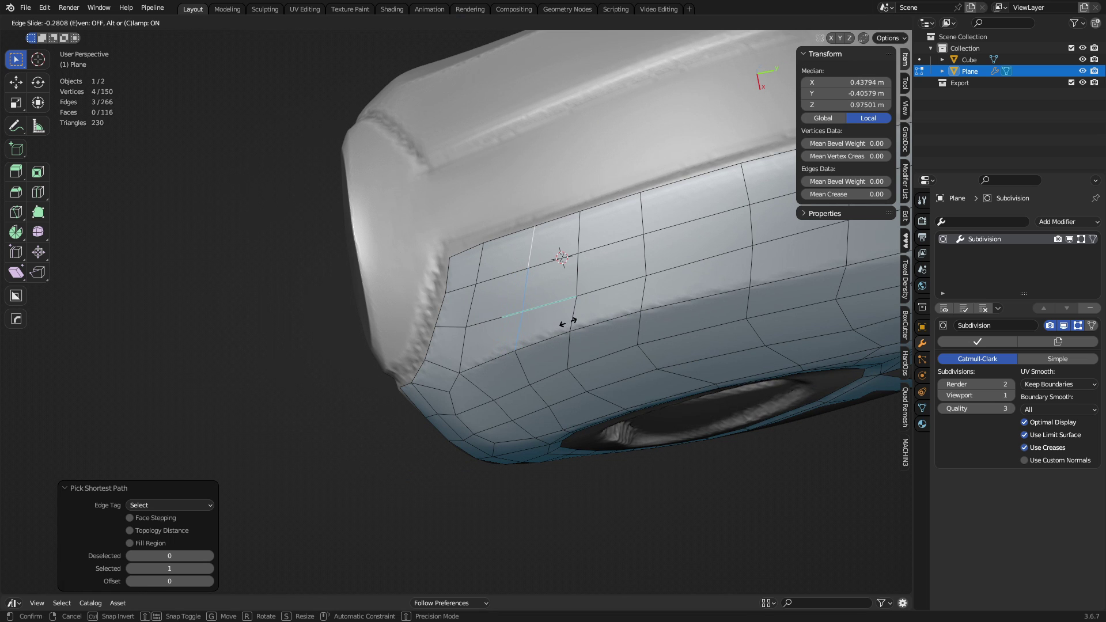
pyautogui.click(569, 323)
# - Adjust two neighbouring crease vertices near the rear, shifting the rearmost one farther back
pyautogui.moveTo(568, 323); pyautogui.dragTo(497, 307, button='middle')
pyautogui.press('1')
pyautogui.click(494, 305)
pyautogui.press('g')
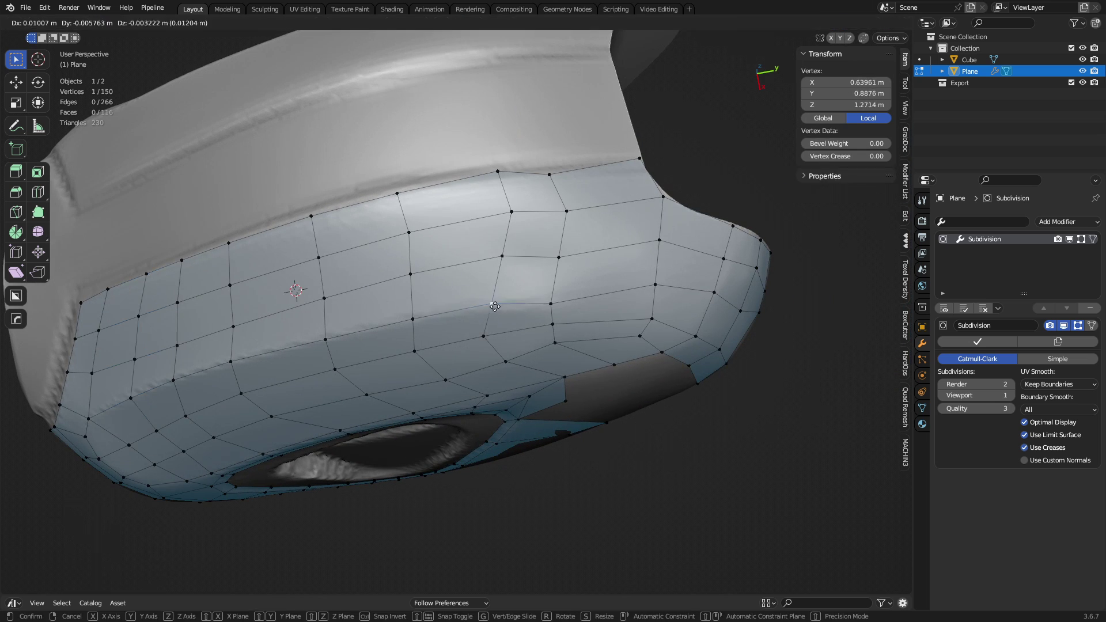
pyautogui.click(494, 306)
pyautogui.click(551, 304)
pyautogui.press('g')
pyautogui.click(572, 294)
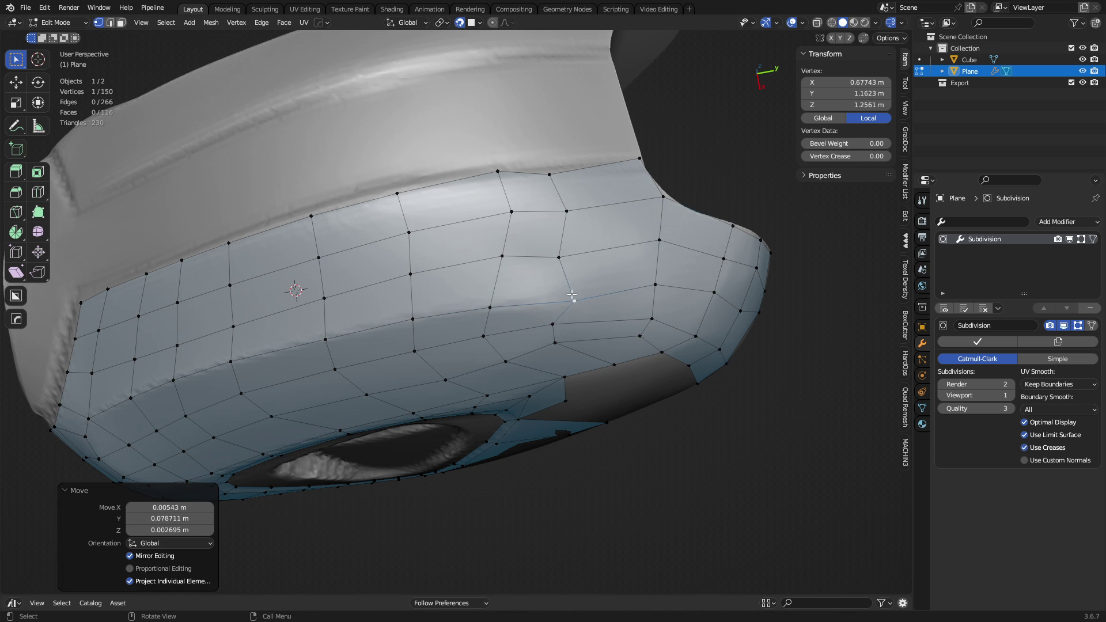
# - Shift the vertices directly above and below the moved crease vertex rearward to straighten that cross column
pyautogui.click(560, 256)
pyautogui.press('g')
pyautogui.click(574, 252)
pyautogui.click(553, 324)
pyautogui.press('g')
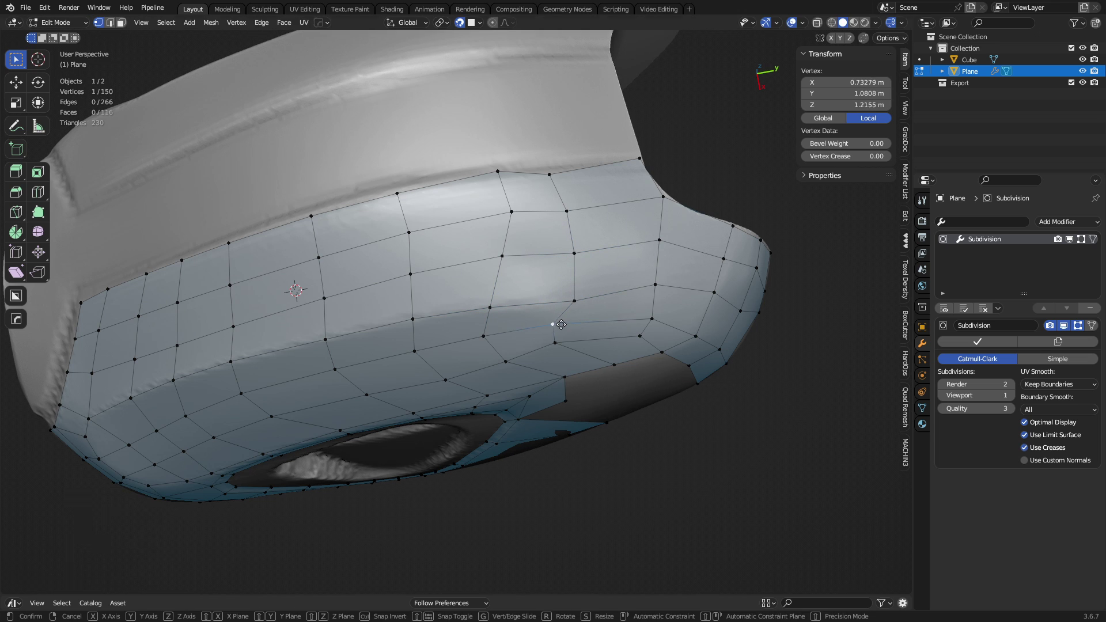
pyautogui.click(569, 325)
# - Extrude the back face's lower rim vertex down along the cavity rim and fill the quad beside it
pyautogui.moveTo(569, 325); pyautogui.dragTo(473, 323, button='middle')
pyautogui.press('2')
pyautogui.scroll(3, 509, 371)
pyautogui.click(491, 305)
pyautogui.press('1')
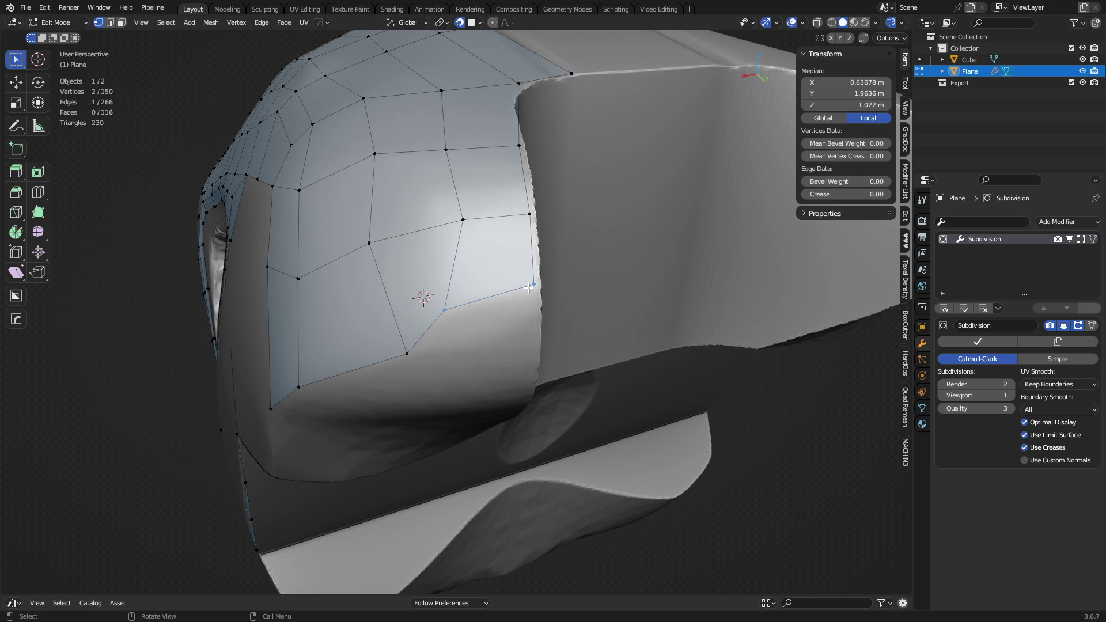
pyautogui.click(529, 292)
pyautogui.press('e')
pyautogui.click(528, 337)
pyautogui.keyDown('shift'); pyautogui.click(444, 310); pyautogui.keyUp('shift')
pyautogui.press('f')
pyautogui.moveTo(444, 310); pyautogui.dragTo(569, 396, button='middle')
pyautogui.scroll(-2, 569, 396)
pyautogui.moveTo(583, 397); pyautogui.dragTo(353, 307, button='middle')
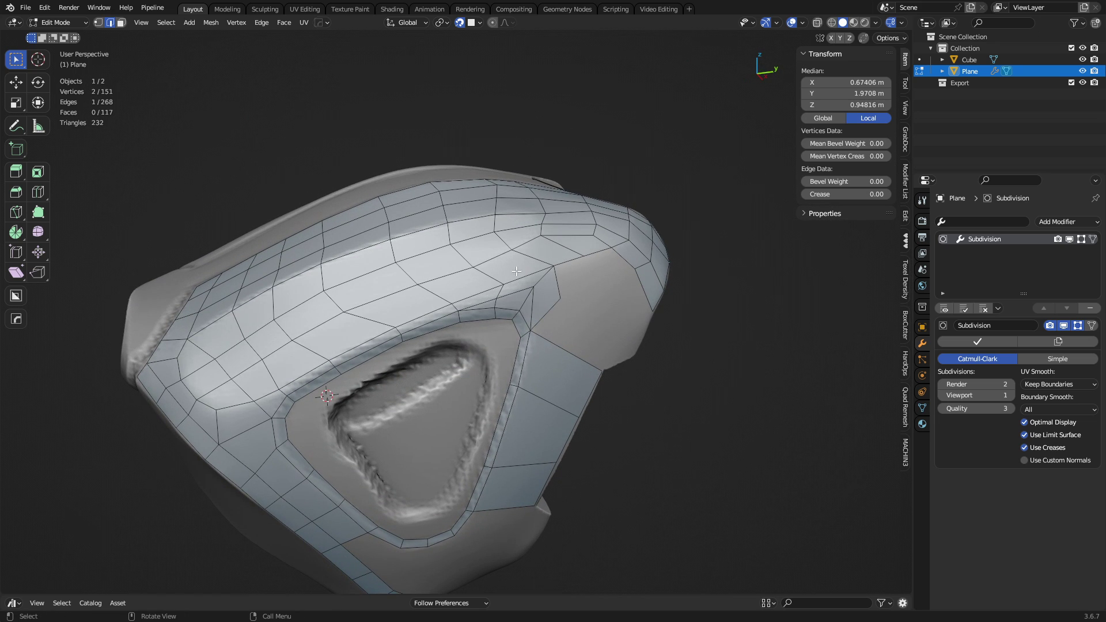
# - Add a centred lengthwise loop cut through the panel behind the cavity and snap it to the sculpt surface
pyautogui.moveTo(592, 348); pyautogui.dragTo(527, 328, button='middle')
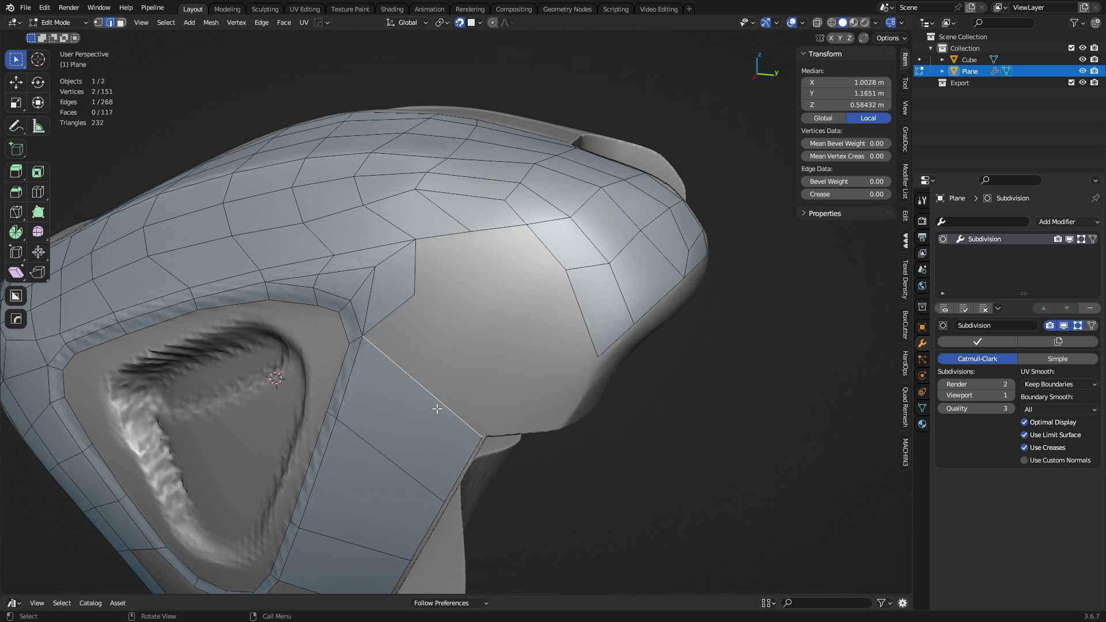
pyautogui.hotkey('ctrl', 'r')
pyautogui.click(424, 431)
pyautogui.rightClick(423, 431)
pyautogui.moveTo(424, 431); pyautogui.dragTo(449, 401, button='middle')
pyautogui.press('g')
pyautogui.click(451, 400)
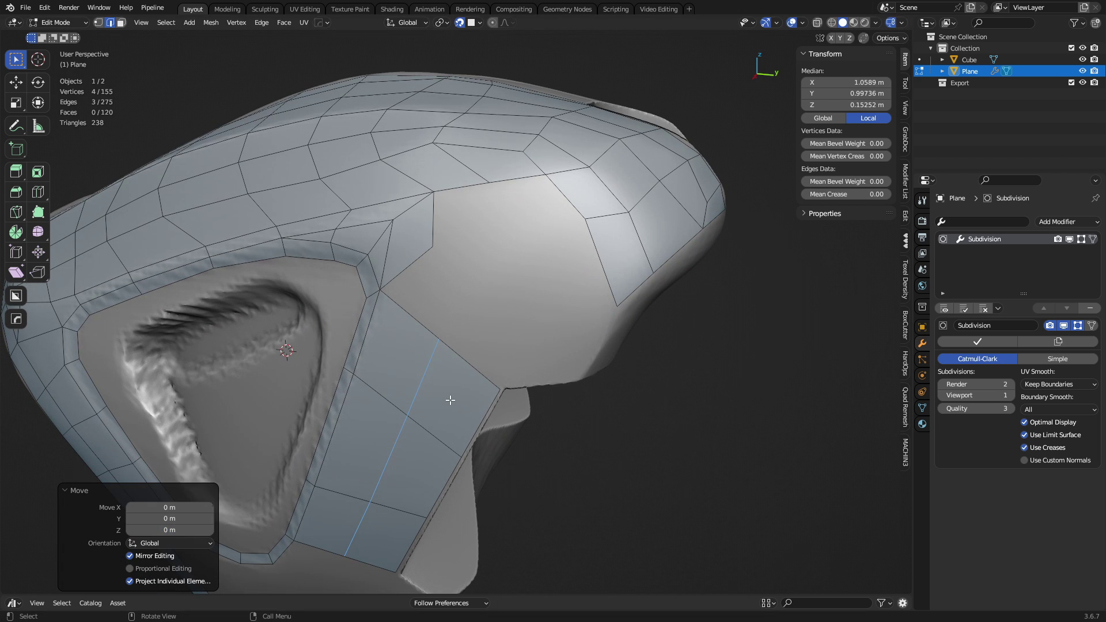
# - Extrude the panel's upper outer edge twice along the rear rim, up to the lower end of the rear strip
pyautogui.click(484, 364)
pyautogui.press('e')
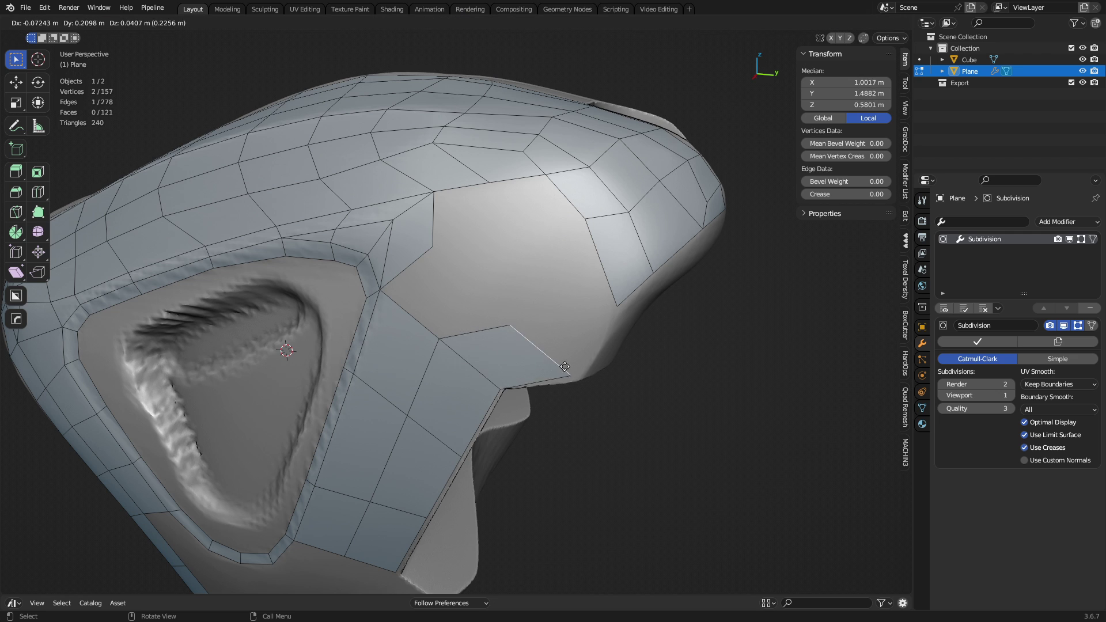
pyautogui.click(571, 372)
pyautogui.press('e')
pyautogui.click(608, 302)
# - Merge the extruded strip's two end vertices into the matching lower corners of the rear strip
pyautogui.press('1')
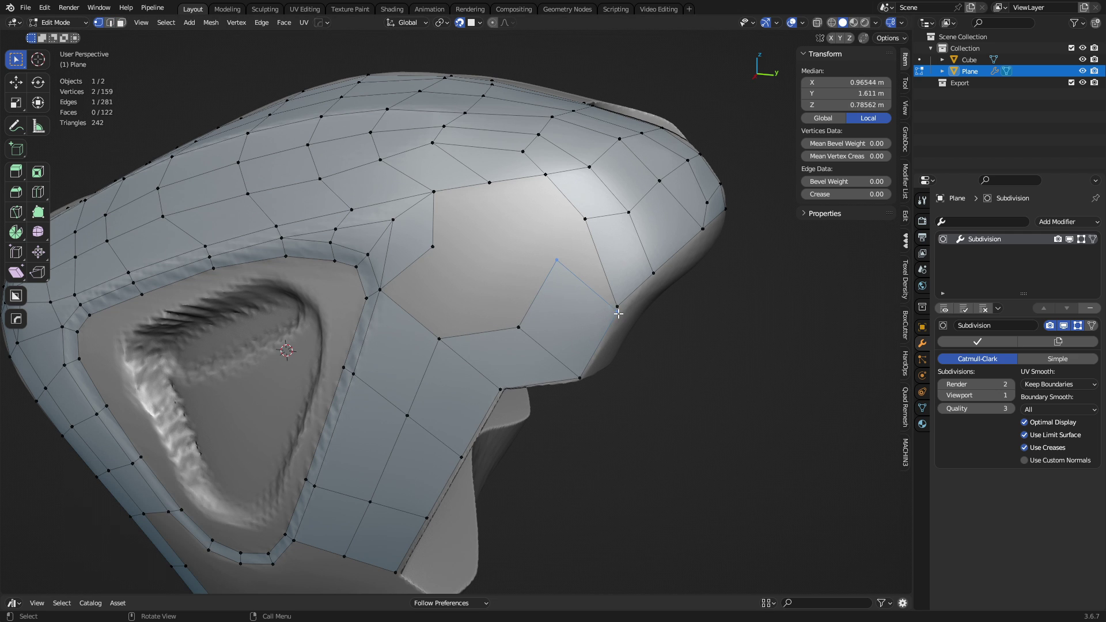
pyautogui.press('m')
pyautogui.press('g')
pyautogui.click(620, 311)
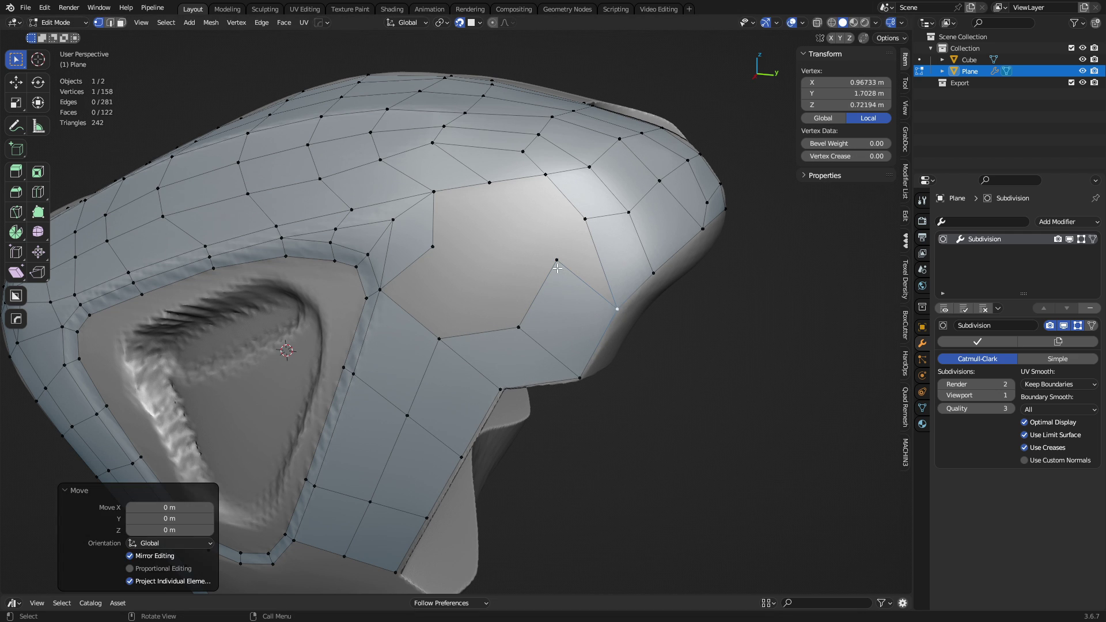
pyautogui.click(558, 263)
pyautogui.keyDown('shift'); pyautogui.click(585, 219); pyautogui.keyUp('shift')
pyautogui.press('1')
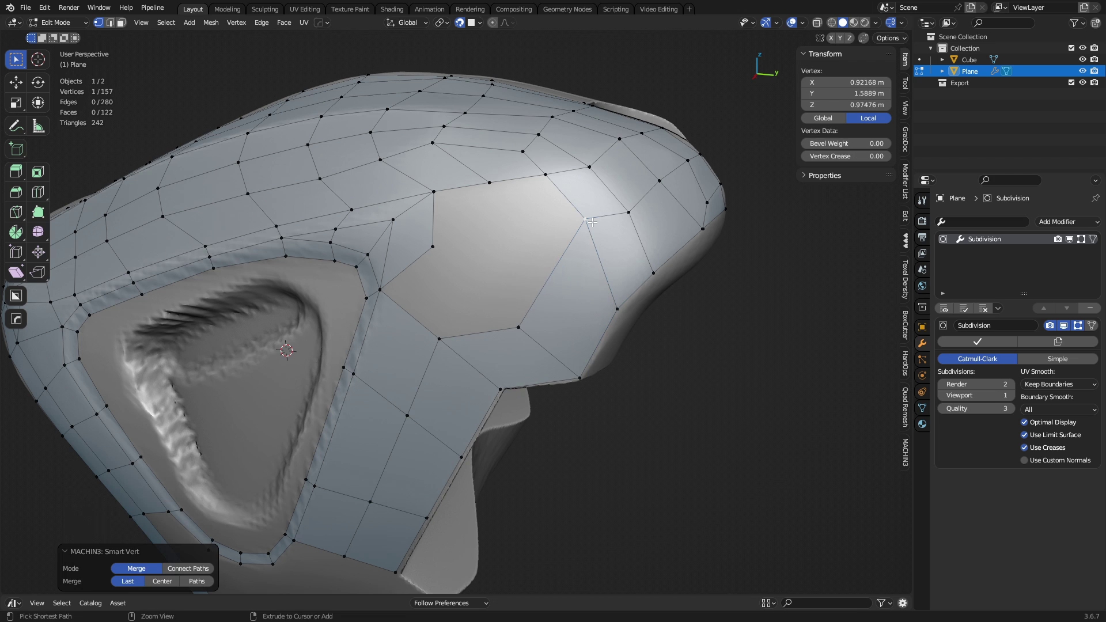
# - Knife a cross edge through the middle of the long upper quad and fill two quads across the adjoining gap
pyautogui.press('k')
pyautogui.click(551, 274)
pyautogui.click(598, 344)
pyautogui.press('Return')
pyautogui.press('2')
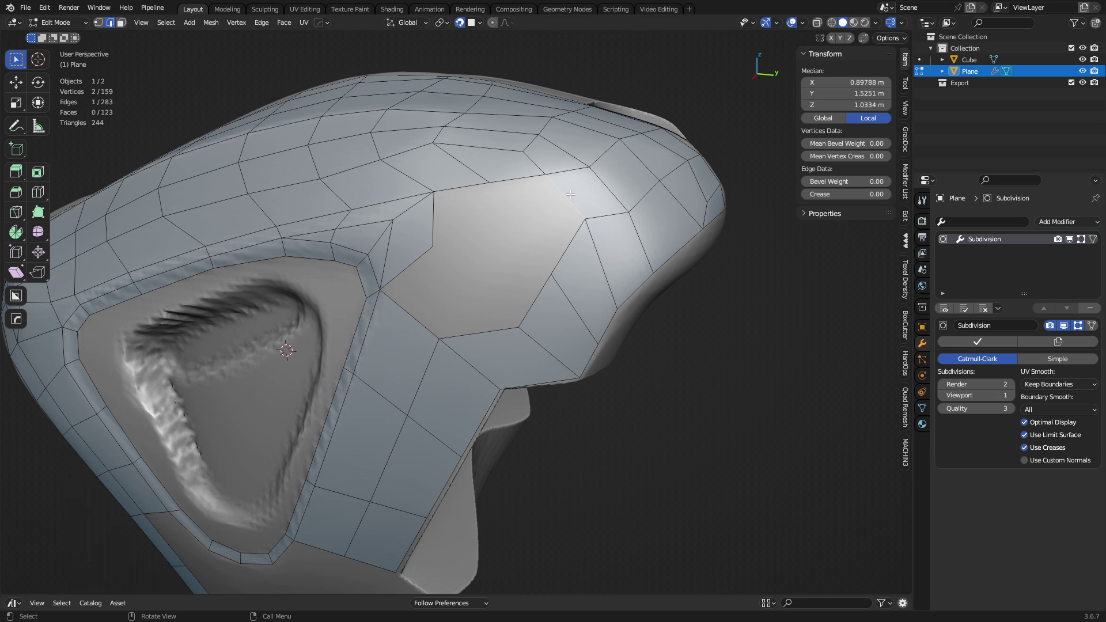
pyautogui.press('j')
pyautogui.press('1')
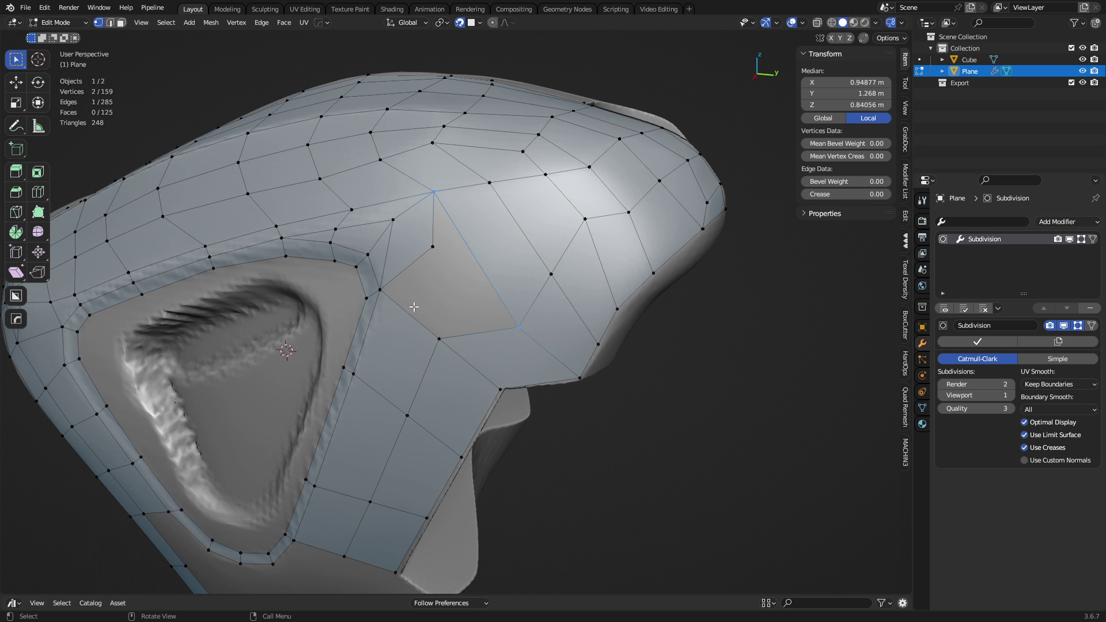
# - Delete the protruding corner vertex above the cavity's rear corner together with its attached face
pyautogui.click(439, 237)
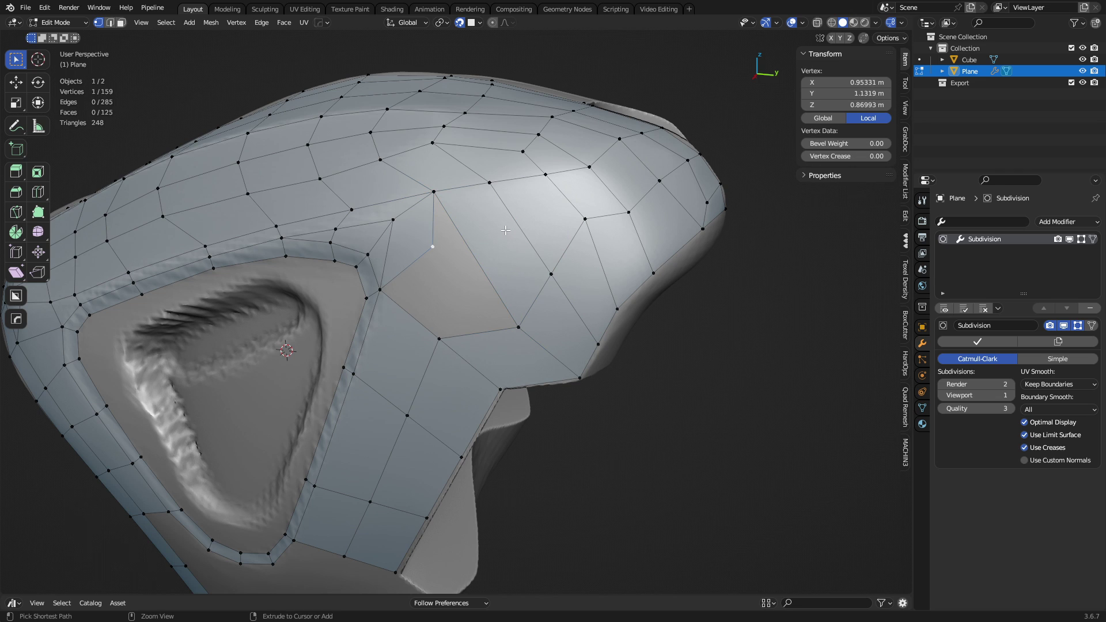
pyautogui.hotkey('ctrl', 'r')
pyautogui.press('Escape')
pyautogui.moveTo(505, 230); pyautogui.dragTo(422, 335, button='middle')
pyautogui.press('2')
pyautogui.press('1')
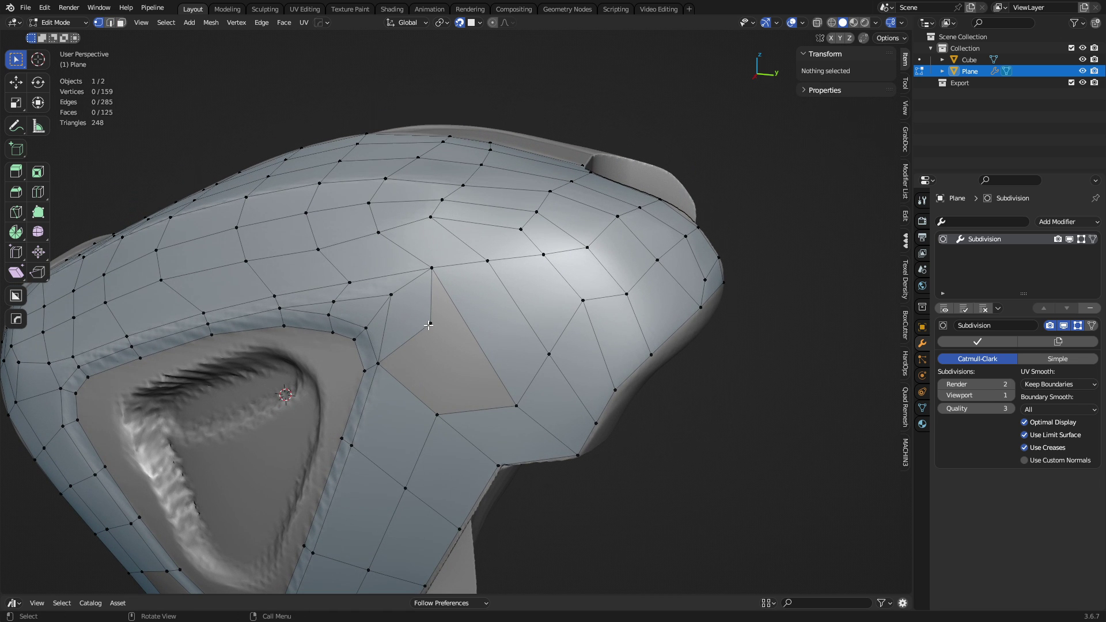
pyautogui.click(426, 326)
pyautogui.moveTo(486, 307); pyautogui.dragTo(507, 326, button='middle')
pyautogui.press('x')
pyautogui.click(507, 326)
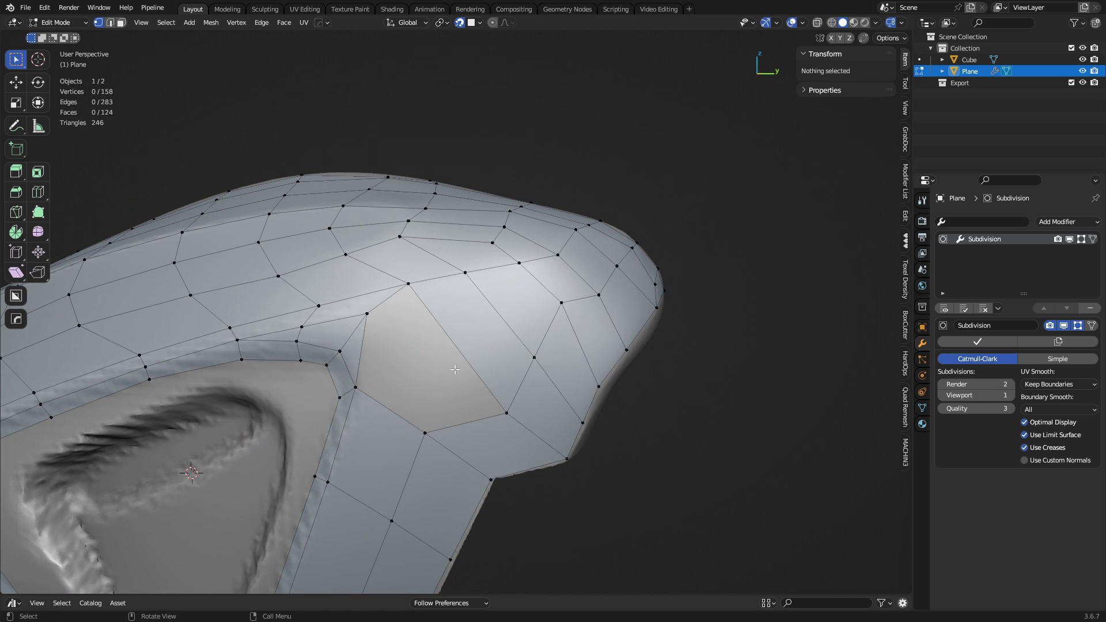
# - Fill the remaining hole behind the cavity's upper corner with a single five-sided face from its boundary edges
pyautogui.press('2')
pyautogui.click(407, 415)
pyautogui.keyDown('ctrl'); pyautogui.click(361, 352); pyautogui.keyUp('ctrl')
pyautogui.keyDown('ctrl'); pyautogui.click(388, 298); pyautogui.keyUp('ctrl')
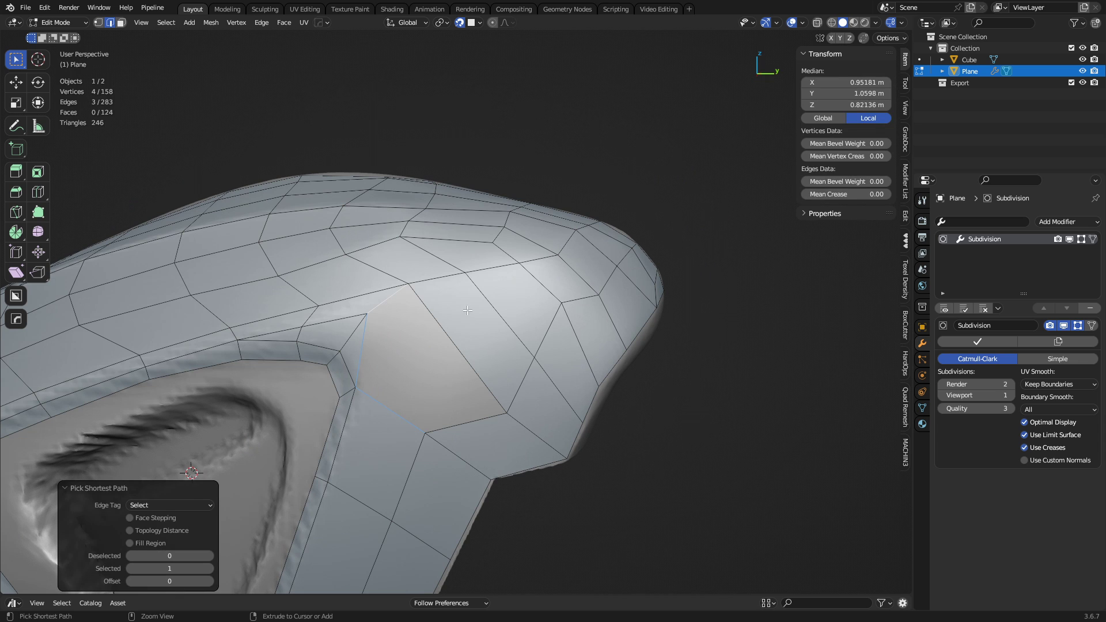
pyautogui.keyDown('ctrl'); pyautogui.click(458, 348); pyautogui.keyUp('ctrl')
pyautogui.keyDown('ctrl'); pyautogui.click(475, 407); pyautogui.keyUp('ctrl')
pyautogui.press('f')
pyautogui.hotkey('alt', 'a')
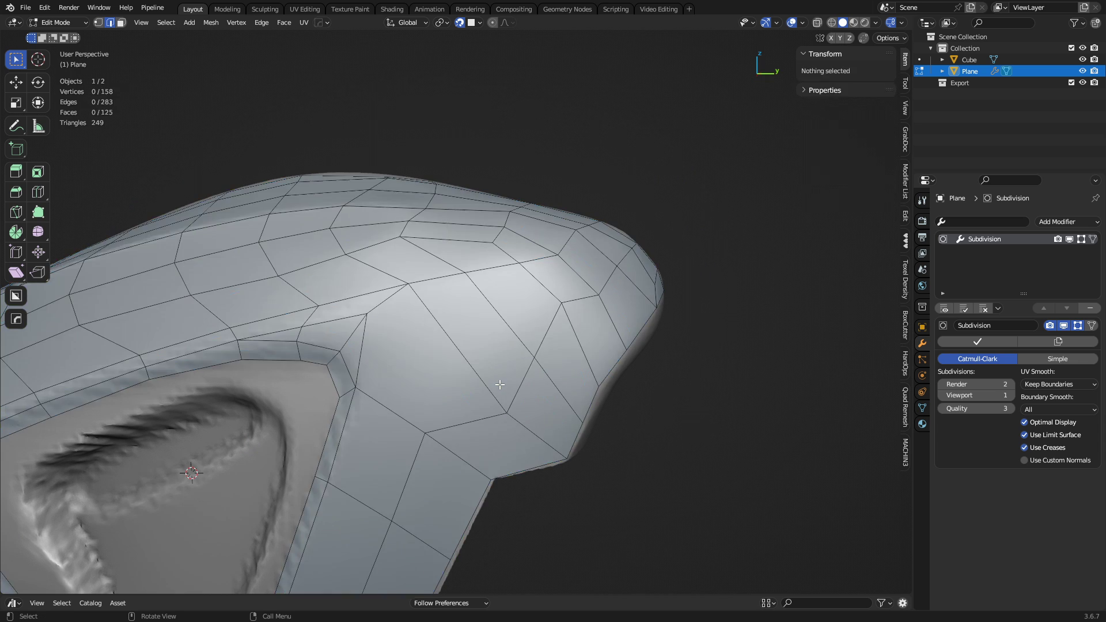
pyautogui.scroll(4, 501, 387)
pyautogui.scroll(-2, 529, 370)
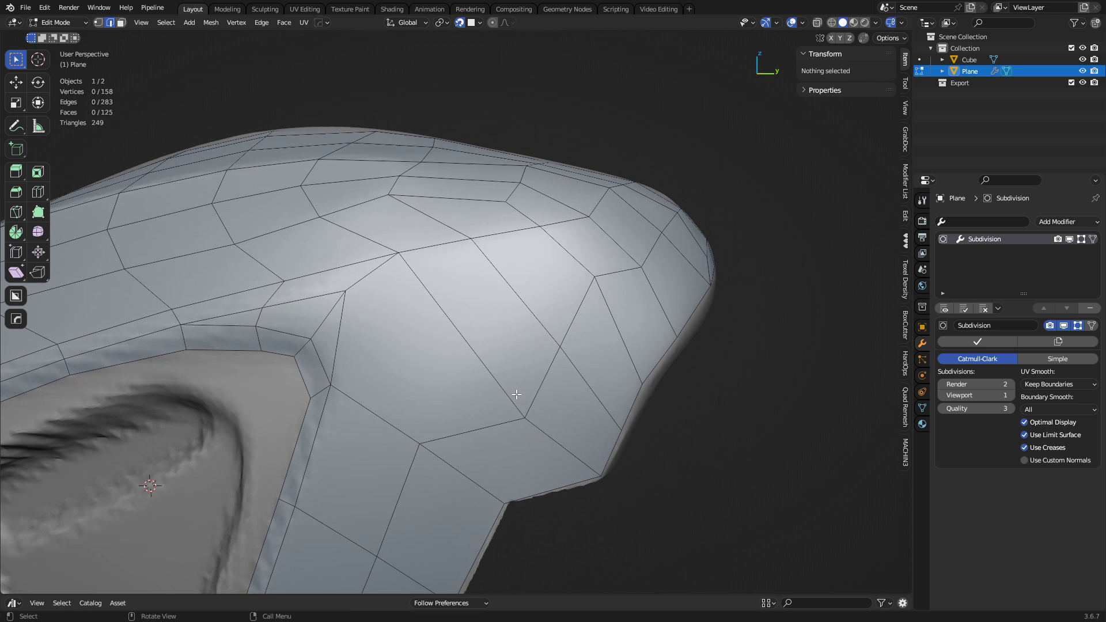
pyautogui.moveTo(364, 386); pyautogui.dragTo(403, 374, button='middle')
pyautogui.press('1')
pyautogui.moveTo(460, 419)
pyautogui.keyDown('shift'); pyautogui.mouseDown(button='middle')
pyautogui.moveTo(465, 384)
pyautogui.moveTo(467, 407)
pyautogui.mouseUp(button='middle'); pyautogui.keyUp('shift')
pyautogui.press('k')
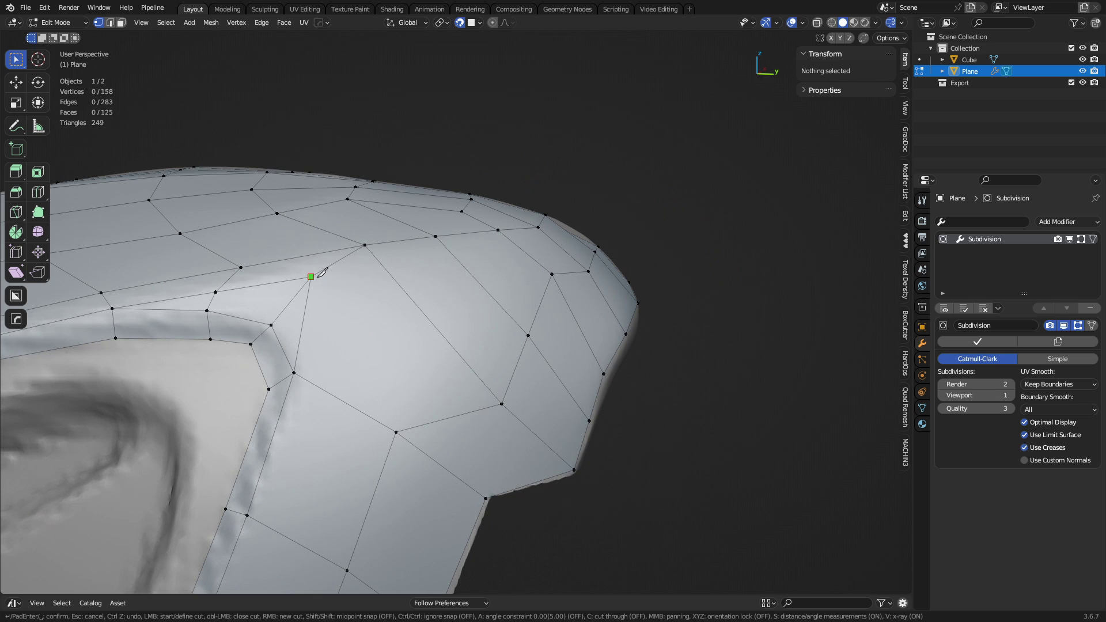
pyautogui.click(311, 276)
pyautogui.moveTo(524, 456); pyautogui.dragTo(432, 370, button='middle')
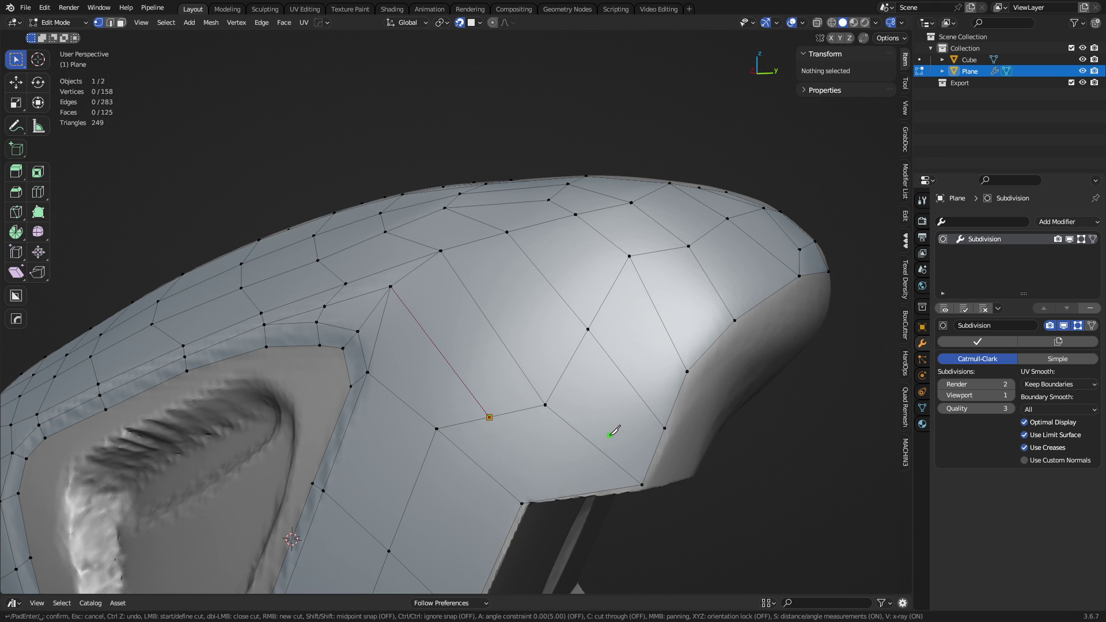
pyautogui.press('Escape')
# - Examine the five-sided face, its neighbours and the face loops running above it to judge the edge flow
pyautogui.moveTo(477, 358); pyautogui.dragTo(430, 352, button='middle')
pyautogui.press('3')
pyautogui.click(373, 347)
pyautogui.keyDown('shift'); pyautogui.click(485, 295); pyautogui.keyUp('shift')
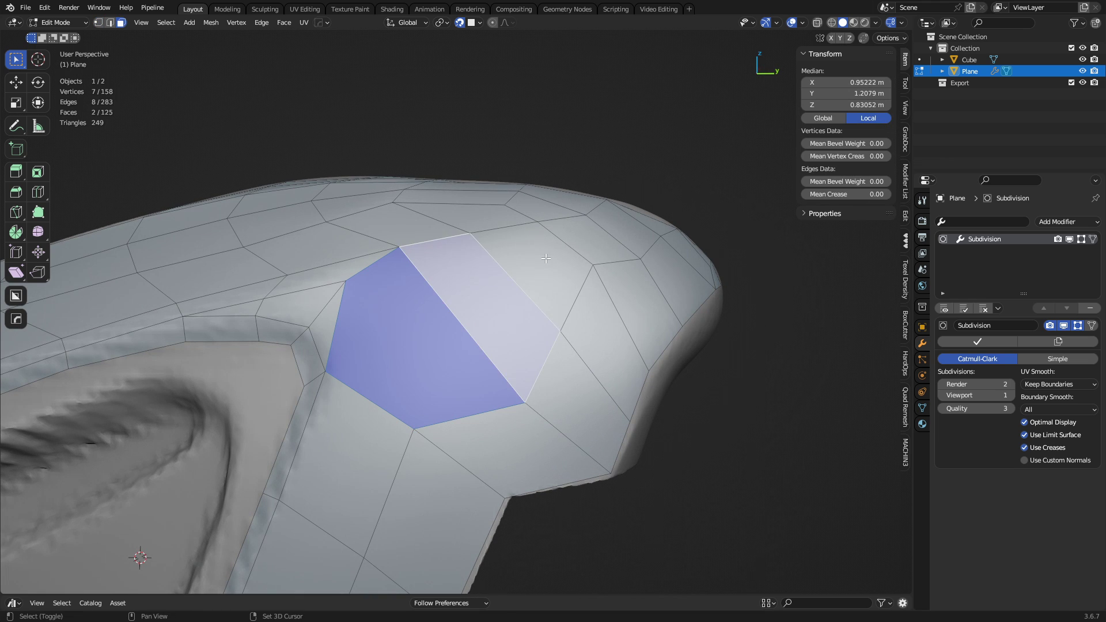
pyautogui.keyDown('shift'); pyautogui.click(546, 258); pyautogui.keyUp('shift')
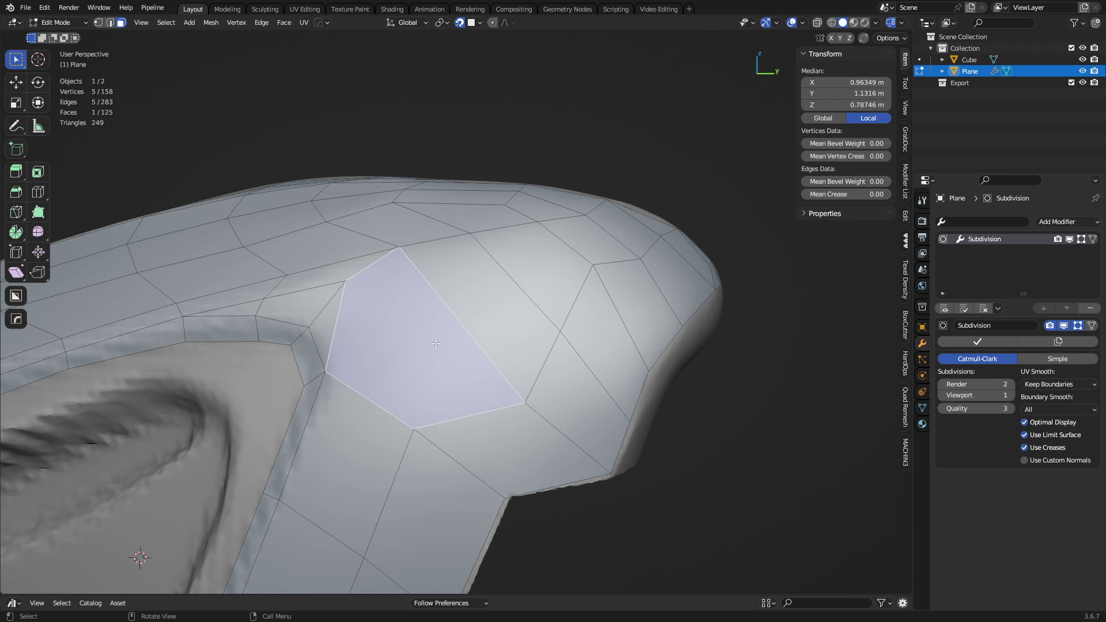
pyautogui.keyDown('alt'); pyautogui.click(383, 284); pyautogui.keyUp('alt')
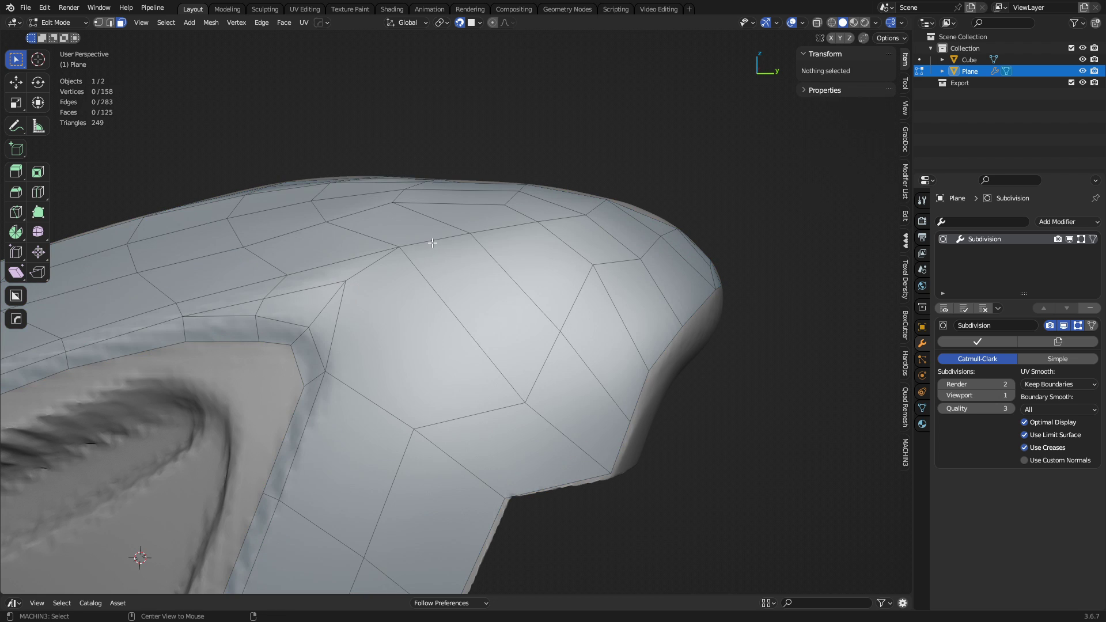
pyautogui.keyDown('alt'); pyautogui.click(432, 267); pyautogui.keyUp('alt')
pyautogui.moveTo(433, 267); pyautogui.dragTo(431, 203, button='middle')
pyautogui.keyDown('alt'); pyautogui.click(428, 214); pyautogui.keyUp('alt')
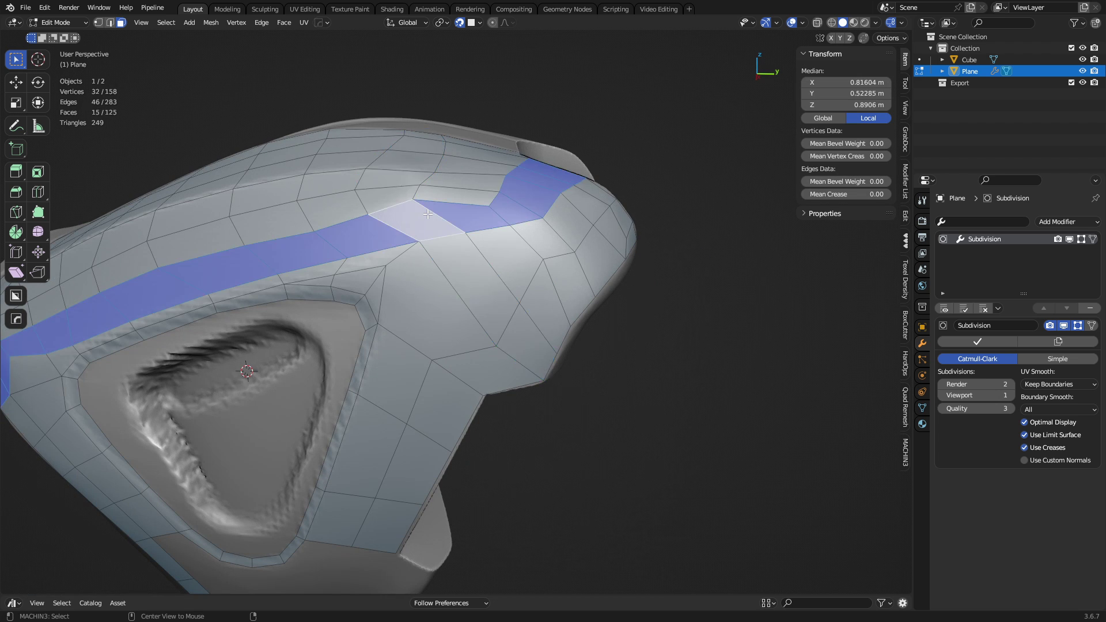
pyautogui.keyDown('alt'); pyautogui.click(417, 193); pyautogui.keyUp('alt')
pyautogui.keyDown('alt'); pyautogui.click(425, 181); pyautogui.keyUp('alt')
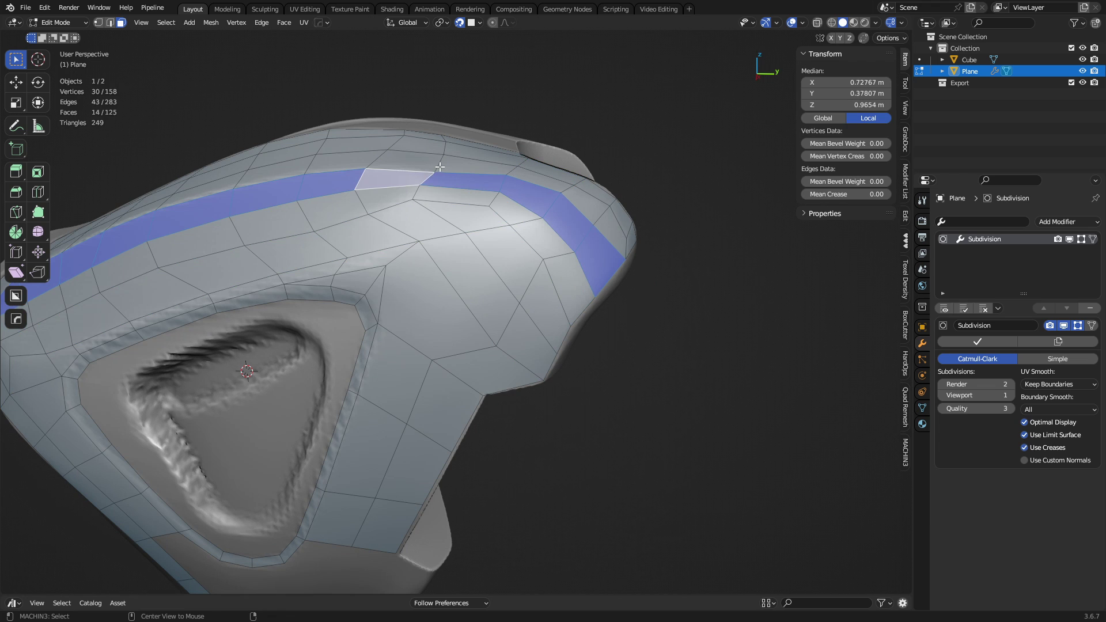
pyautogui.keyDown('alt'); pyautogui.click(440, 167); pyautogui.keyUp('alt')
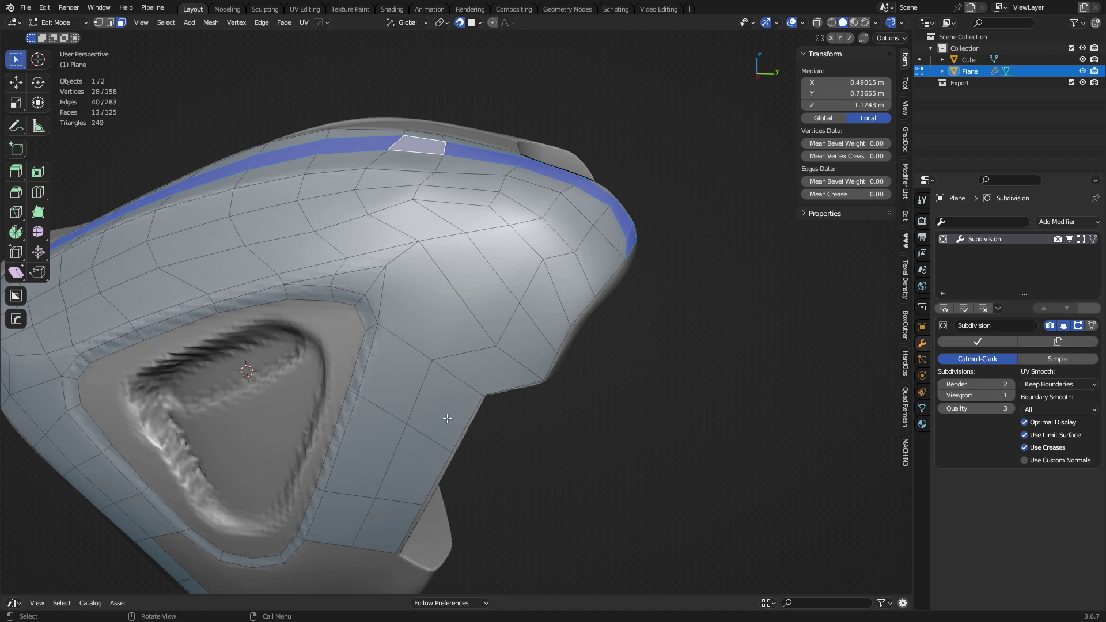
# - Examine the face loops through the rear panel, along the front of the cavity and just above its upper rim
pyautogui.moveTo(445, 415); pyautogui.dragTo(377, 424, button='middle')
pyautogui.keyDown('alt'); pyautogui.click(420, 411); pyautogui.keyUp('alt')
pyautogui.keyDown('alt'); pyautogui.click(387, 468); pyautogui.keyUp('alt')
pyautogui.keyDown('alt'); pyautogui.click(439, 308); pyautogui.keyUp('alt')
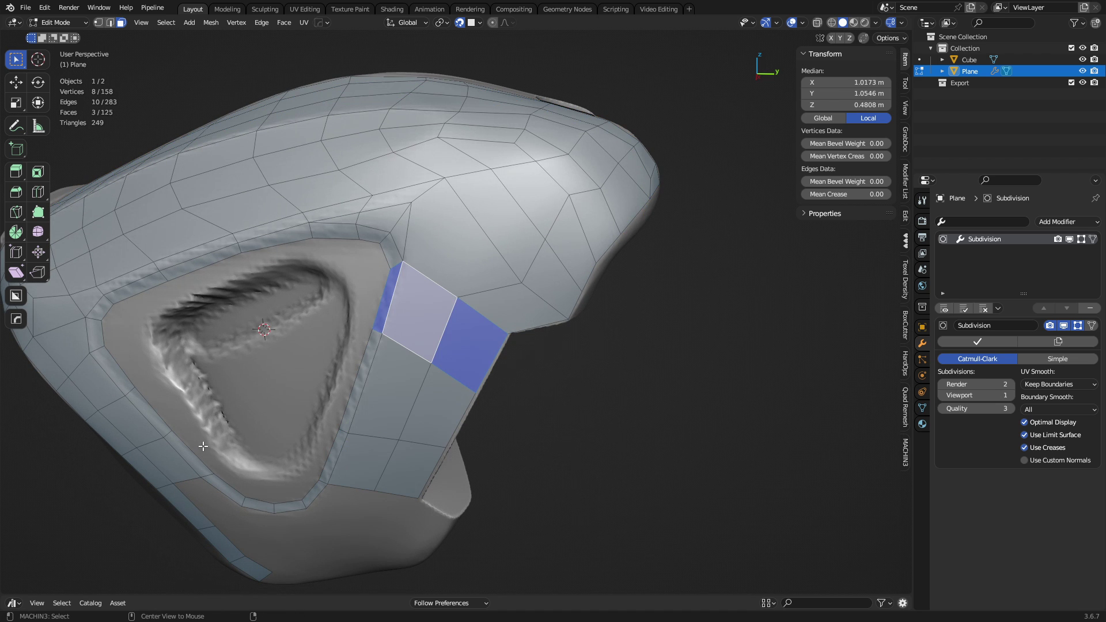
pyautogui.keyDown('alt'); pyautogui.click(151, 444); pyautogui.keyUp('alt')
pyautogui.moveTo(151, 444); pyautogui.dragTo(411, 400, button='middle')
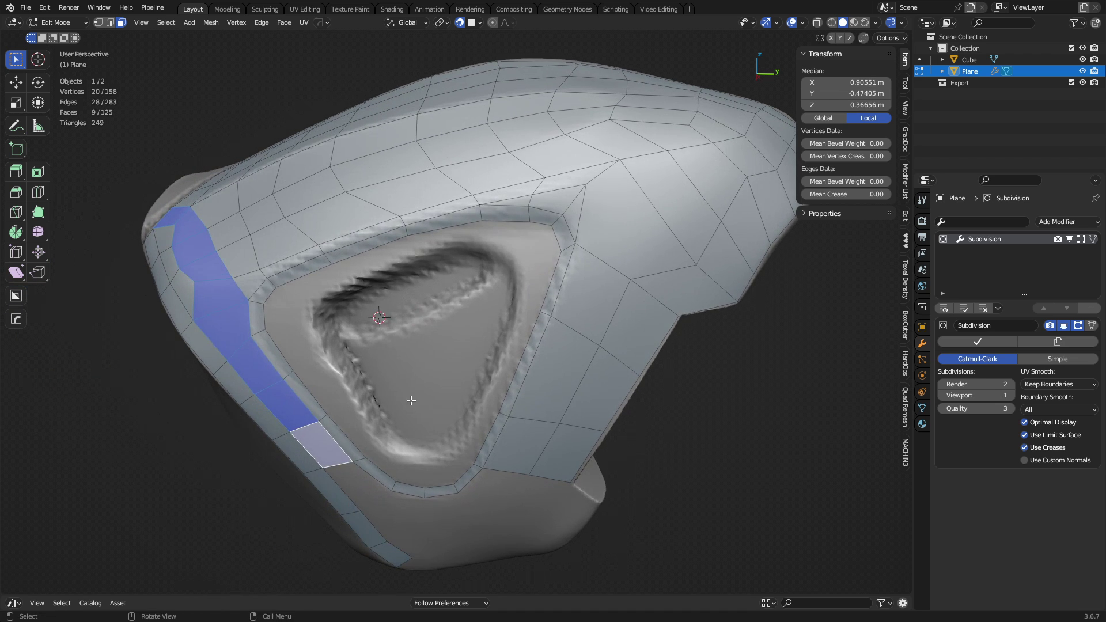
pyautogui.moveTo(224, 336); pyautogui.dragTo(359, 378, button='middle')
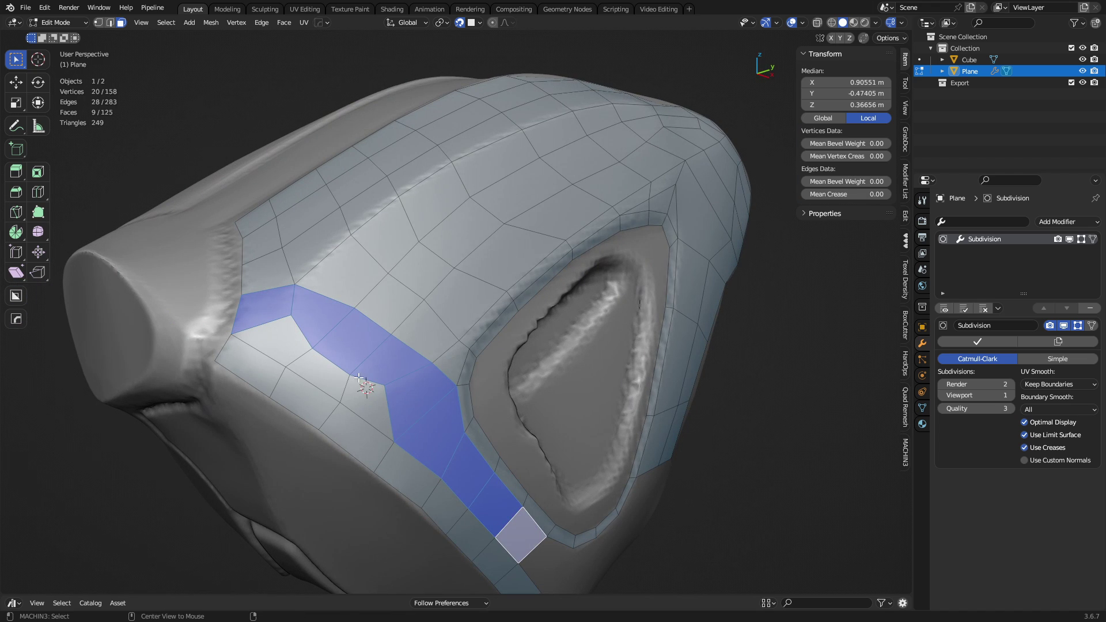
pyautogui.keyDown('alt'); pyautogui.click(307, 364); pyautogui.keyUp('alt')
pyautogui.moveTo(593, 378); pyautogui.dragTo(356, 277, button='middle')
pyautogui.hotkey('alt', 'a')
pyautogui.press('1')
pyautogui.click(429, 373)
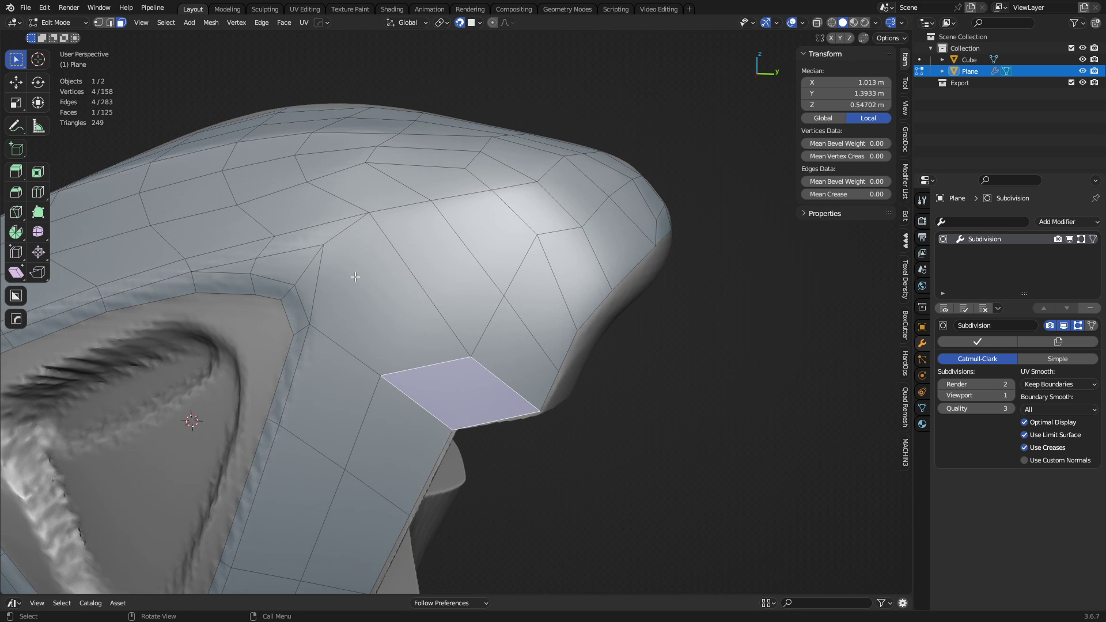
pyautogui.keyDown('alt'); pyautogui.click(336, 236); pyautogui.keyUp('alt')
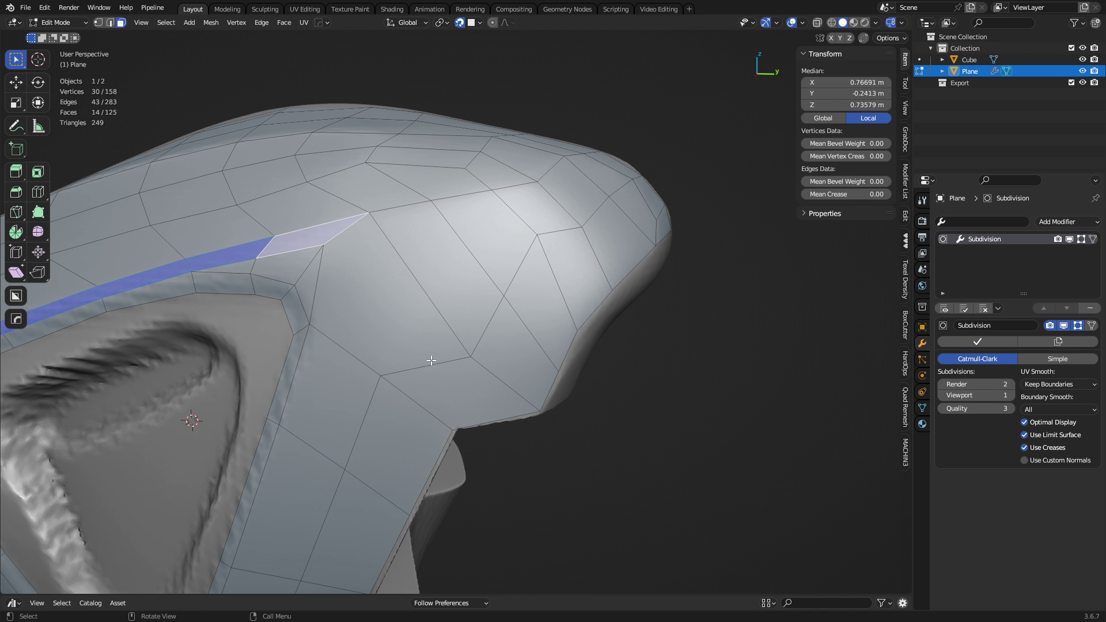
# - Knife the five-sided face into three quads around a central point and extend the cut rearward through the two neighbouring quads
pyautogui.press('1')
pyautogui.press('a')
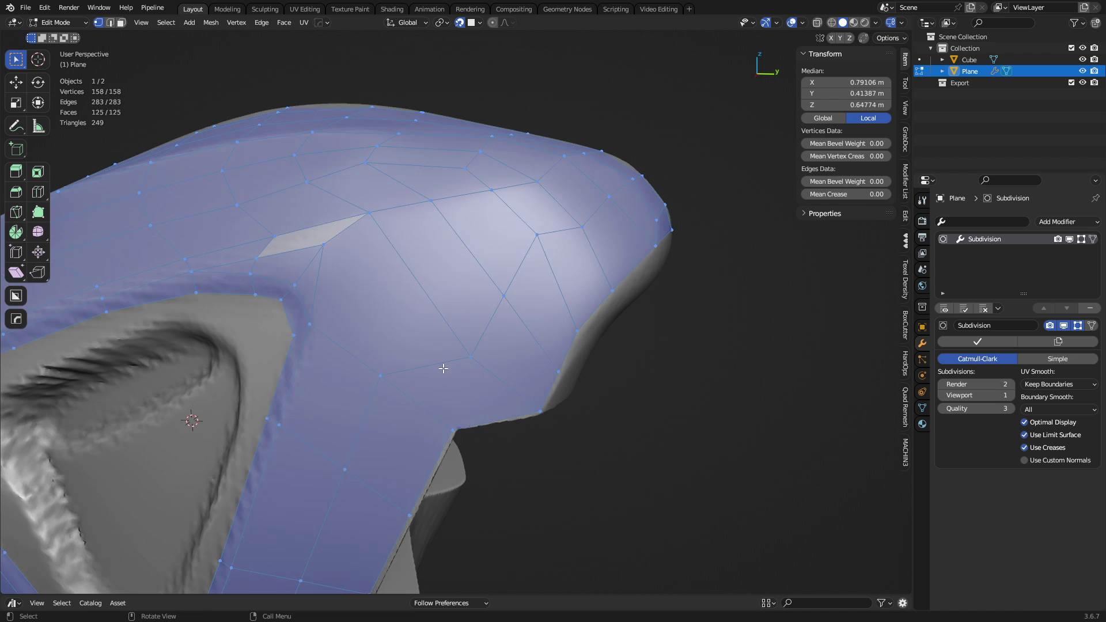
pyautogui.hotkey('alt', 'a')
pyautogui.press('k')
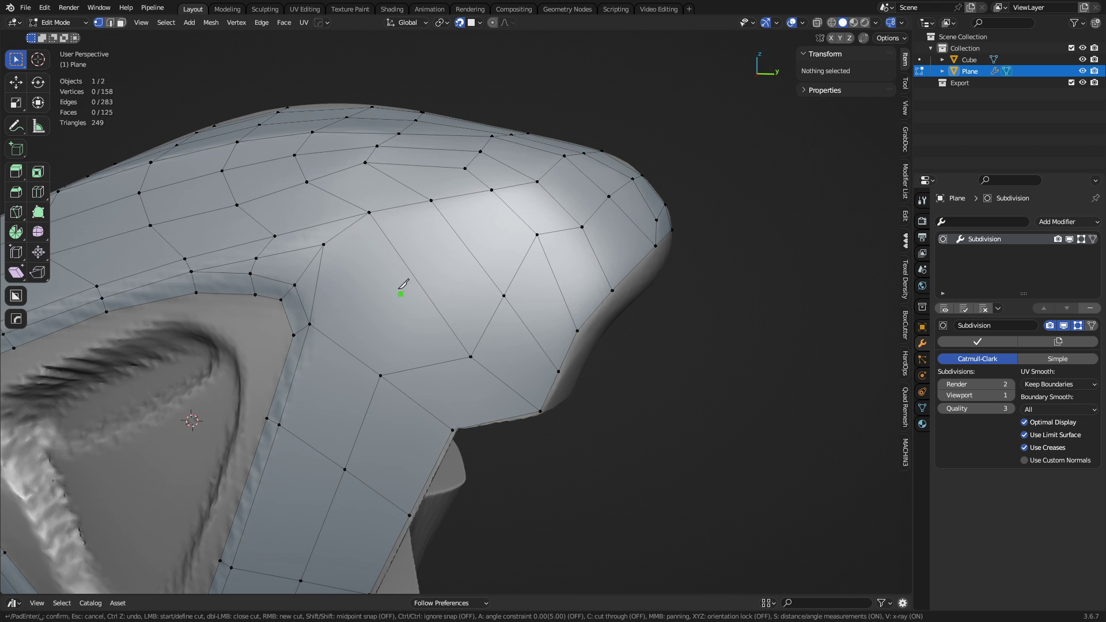
pyautogui.click(324, 245)
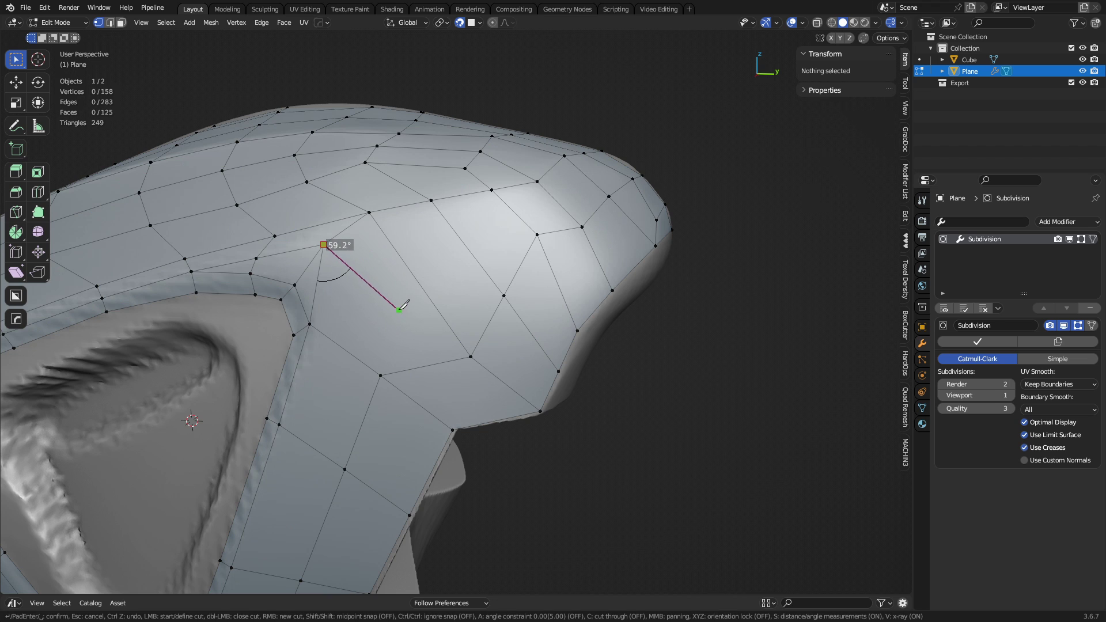
pyautogui.click(392, 306)
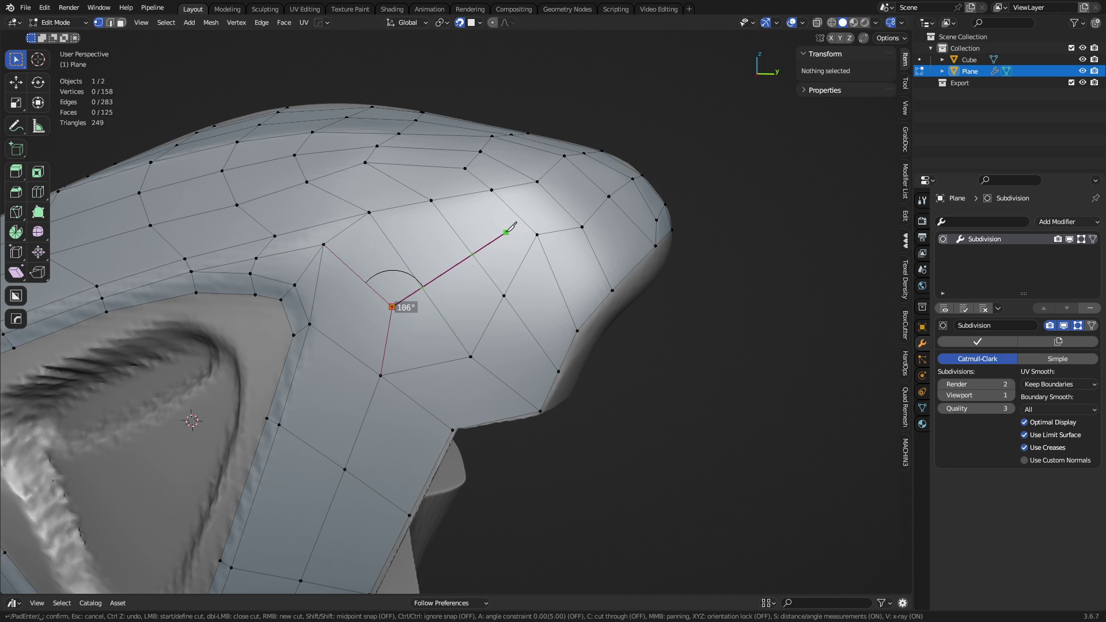
pyautogui.click(518, 216)
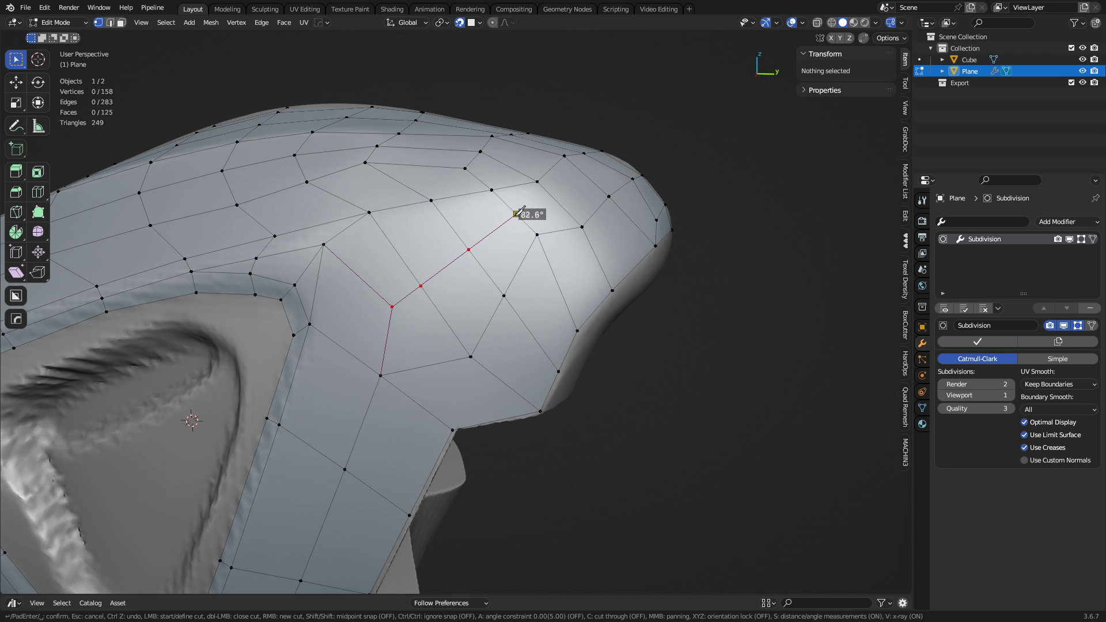
pyautogui.press('space')
pyautogui.press('3')
pyautogui.click(363, 311)
pyautogui.keyDown('shift'); pyautogui.click(378, 270); pyautogui.keyUp('shift')
pyautogui.keyDown('shift'); pyautogui.click(423, 326); pyautogui.keyUp('shift')
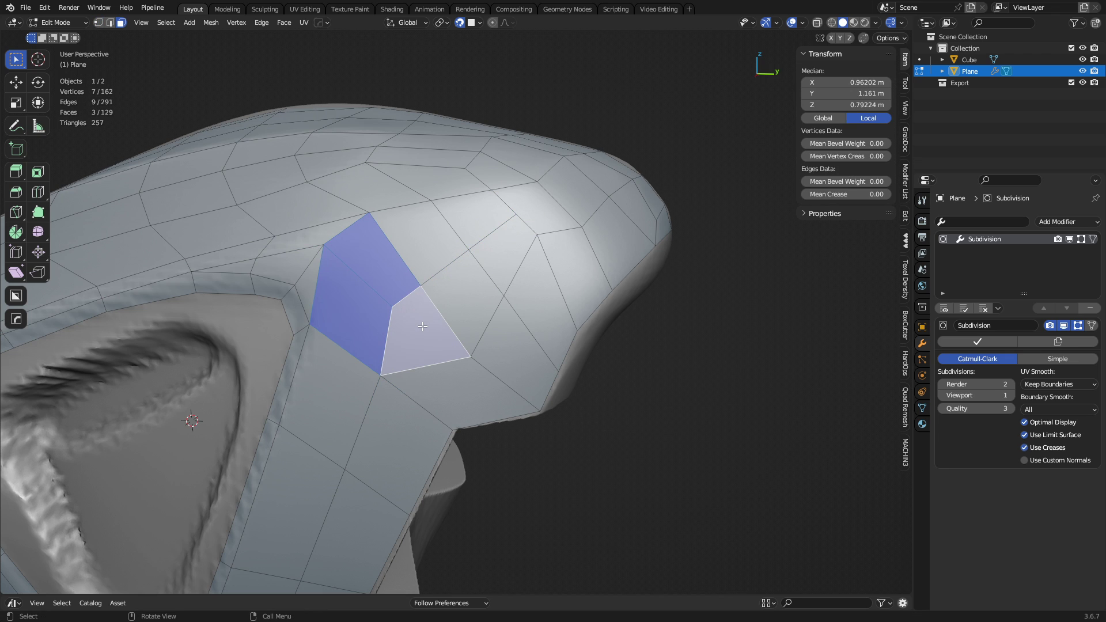
# - Merge the knife cut's end vertex and the two vertices on either side of it at their center
pyautogui.press('1')
pyautogui.moveTo(591, 244); pyautogui.dragTo(558, 318, button='middle')
pyautogui.click(517, 329)
pyautogui.keyDown('shift'); pyautogui.click(498, 304); pyautogui.keyUp('shift')
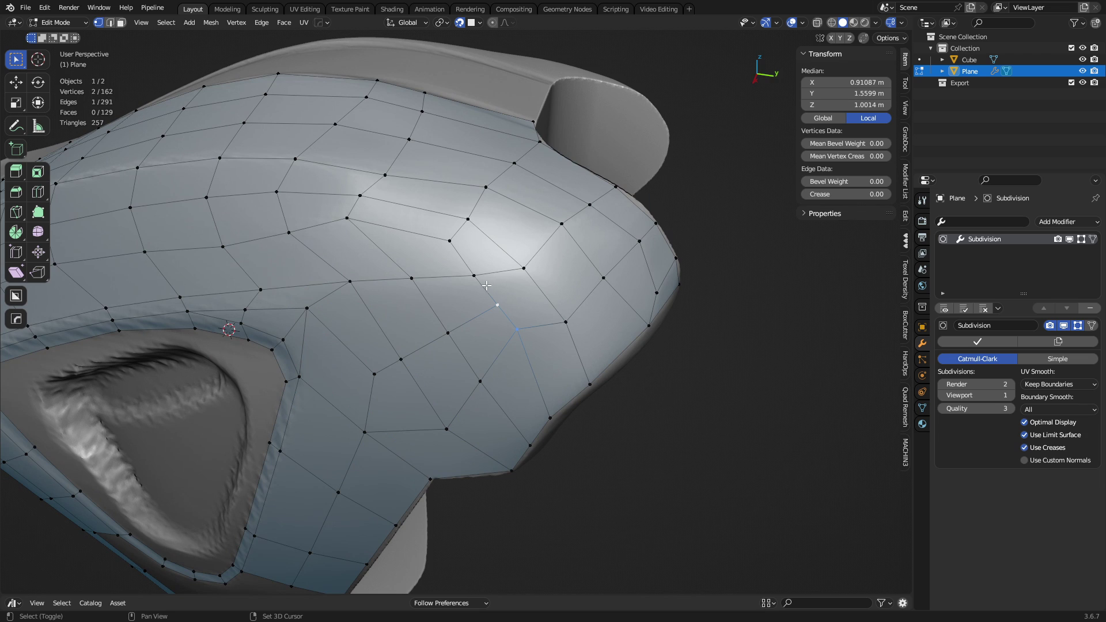
pyautogui.keyDown('shift'); pyautogui.click(476, 277); pyautogui.keyUp('shift')
pyautogui.hotkey('shift', '1')
pyautogui.moveTo(536, 347); pyautogui.dragTo(547, 290, button='middle')
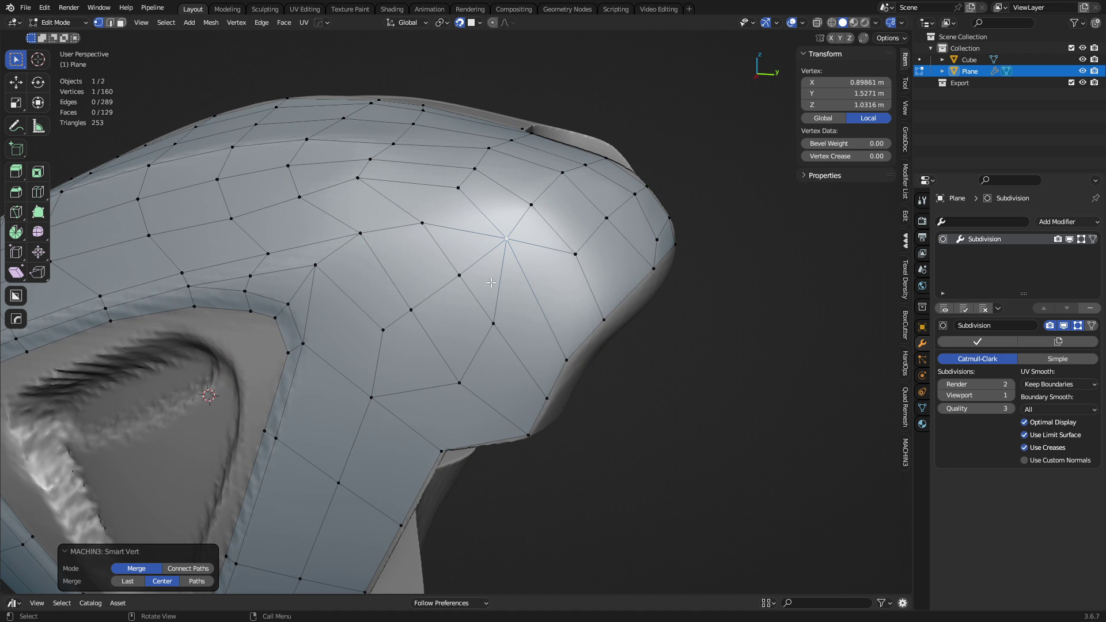
# - Dissolve the edge running from the merged vertex toward the former five-sided face
pyautogui.press('2')
pyautogui.click(525, 309)
pyautogui.hotkey('ctrl', 'x')
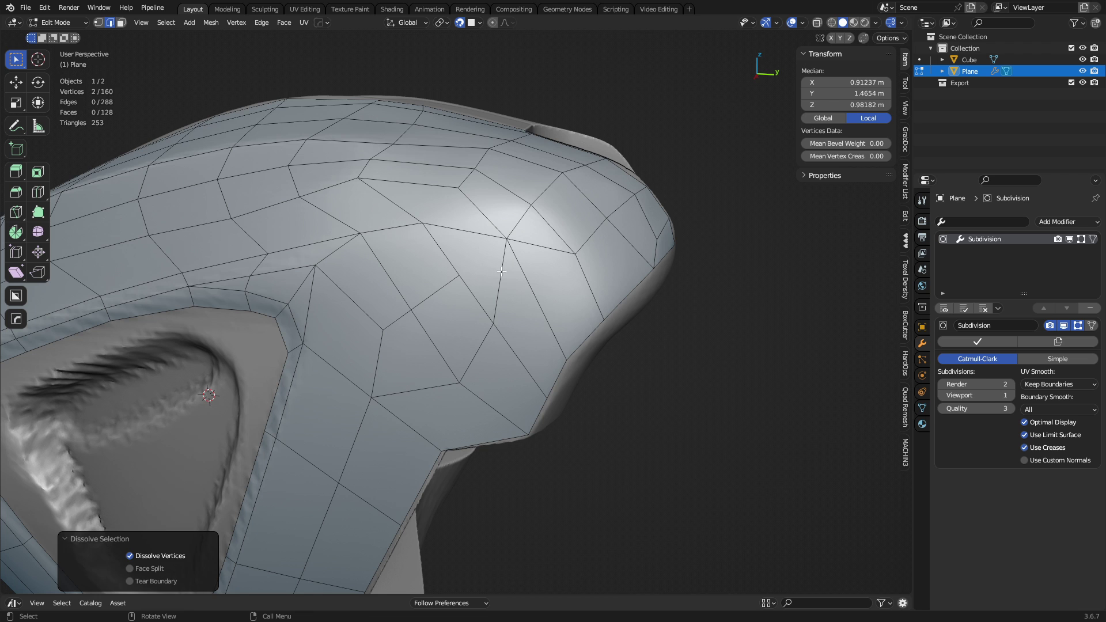
pyautogui.press('1')
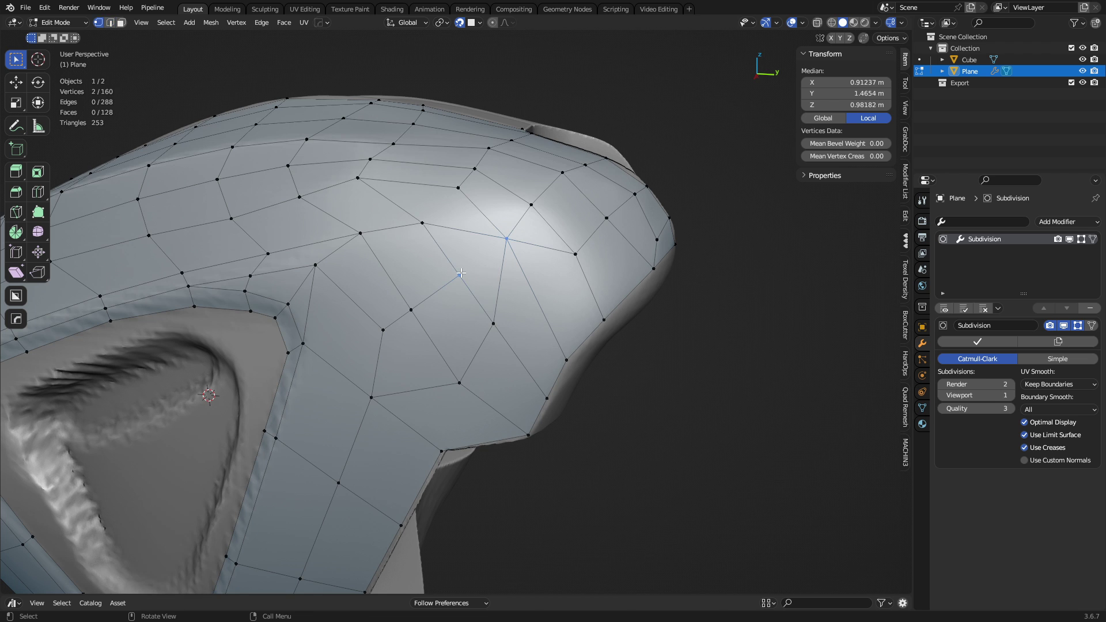
# - Slide the two neighbouring vertices below the dissolved edge along their edges to even out the surrounding quads
pyautogui.click(462, 276)
pyautogui.press('g')
pyautogui.press('g')
pyautogui.click(451, 280)
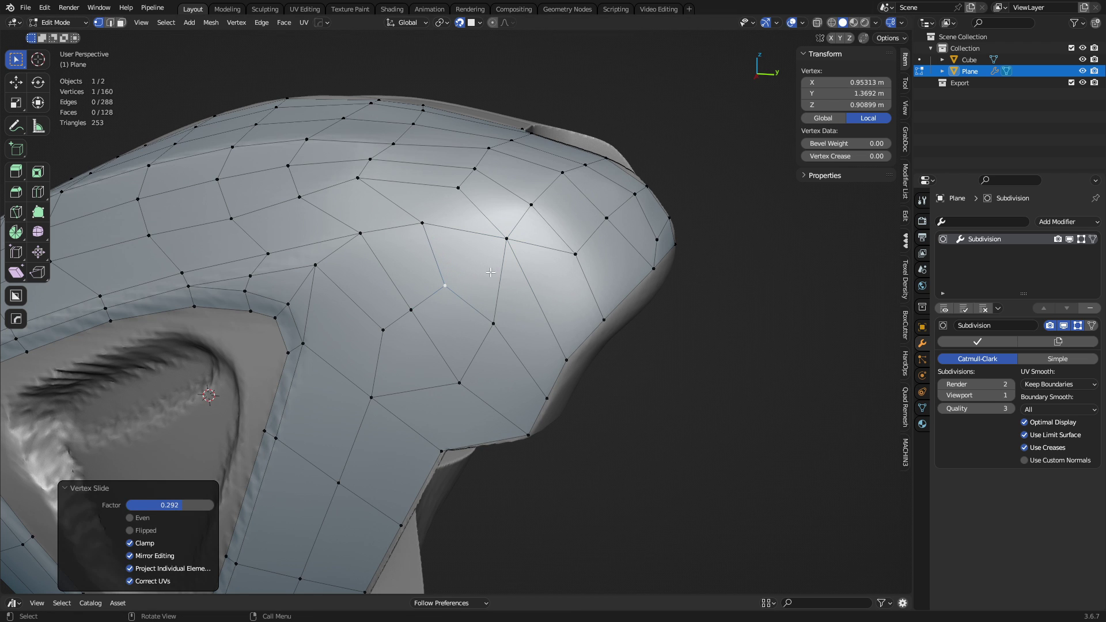
pyautogui.click(415, 309)
pyautogui.press('g')
pyautogui.press('g')
pyautogui.click(413, 312)
# - Dissolve the edge path crossing the rounded rear from the merged vertex toward the mesh boundary
pyautogui.moveTo(416, 310); pyautogui.dragTo(372, 330, button='middle')
pyautogui.press('2')
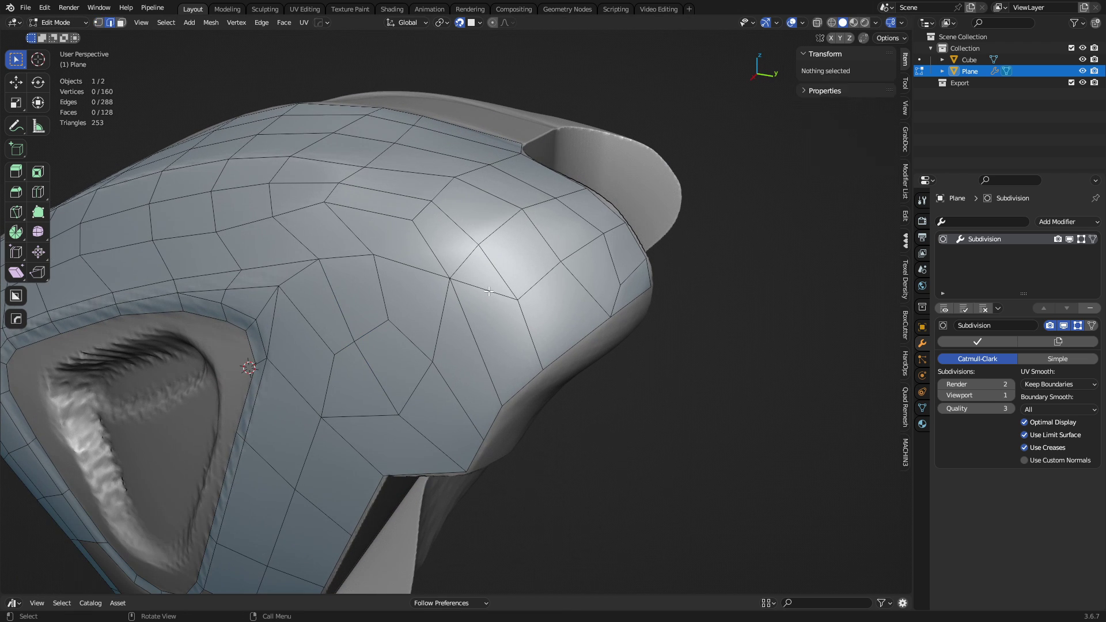
pyautogui.click(490, 291)
pyautogui.keyDown('ctrl'); pyautogui.click(614, 232); pyautogui.keyUp('ctrl')
pyautogui.moveTo(606, 274); pyautogui.dragTo(591, 296, button='middle')
pyautogui.hotkey('ctrl', 'x')
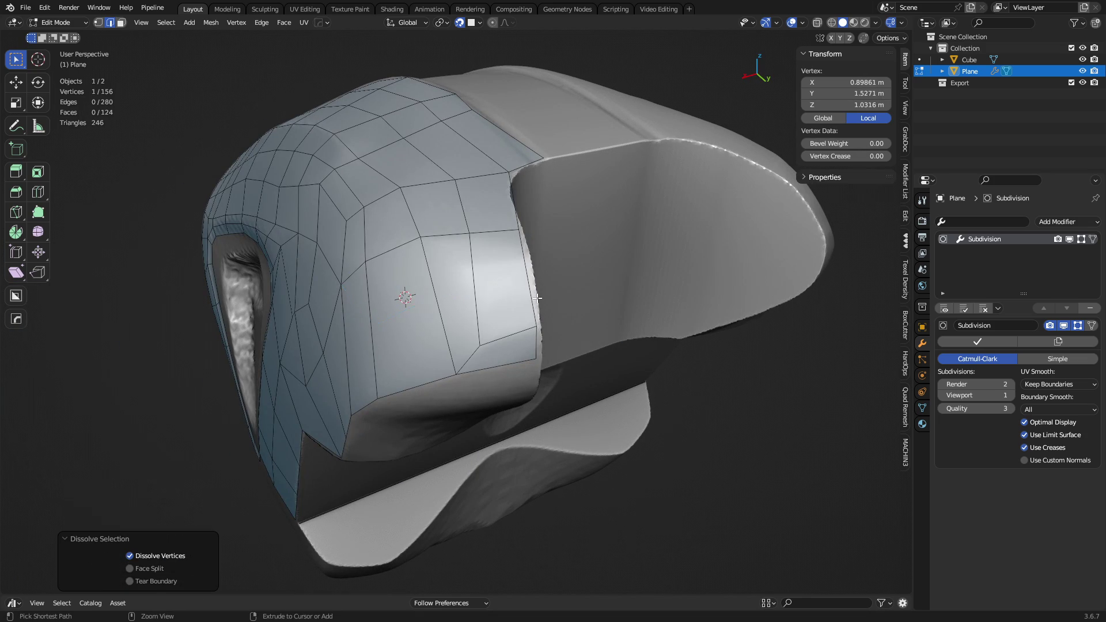
pyautogui.press('1')
# - Move three vertices of the row crossing the rounded rear toward the widened faces to even out their spacing
pyautogui.moveTo(475, 239); pyautogui.dragTo(550, 309, button='middle')
pyautogui.click(546, 249)
pyautogui.press('g')
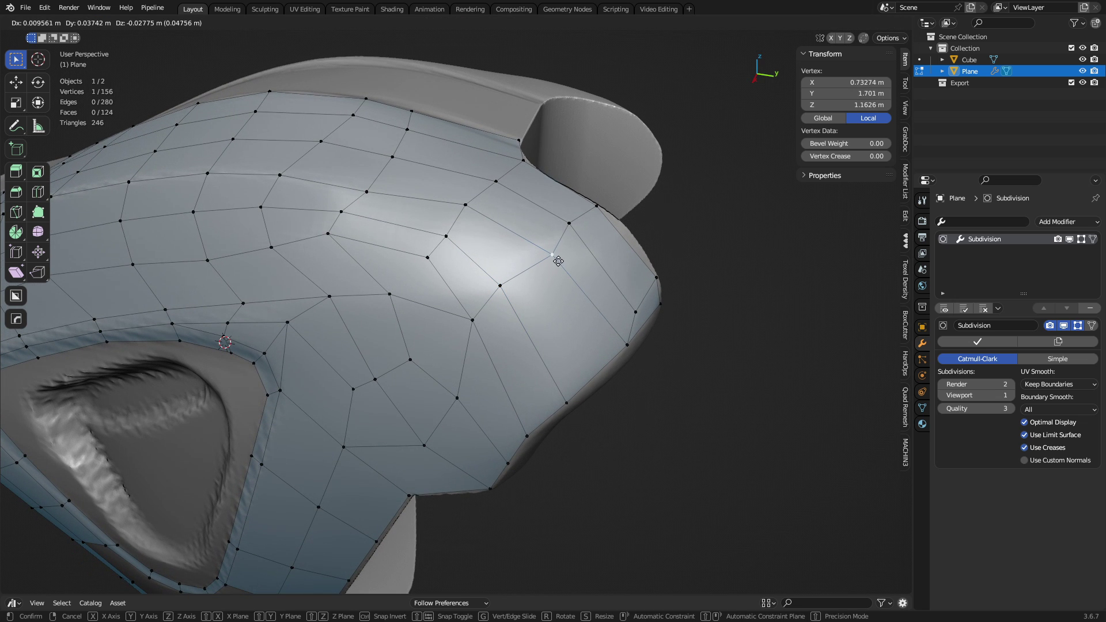
pyautogui.click(558, 260)
pyautogui.click(573, 228)
pyautogui.press('g')
pyautogui.click(591, 244)
pyautogui.click(601, 212)
pyautogui.press('g')
pyautogui.click(622, 227)
# - Reposition the vertex at the front end of the rear row and the one below it to smooth the edge flow
pyautogui.click(472, 319)
pyautogui.click(500, 286)
pyautogui.moveTo(506, 287); pyautogui.dragTo(541, 339, button='middle')
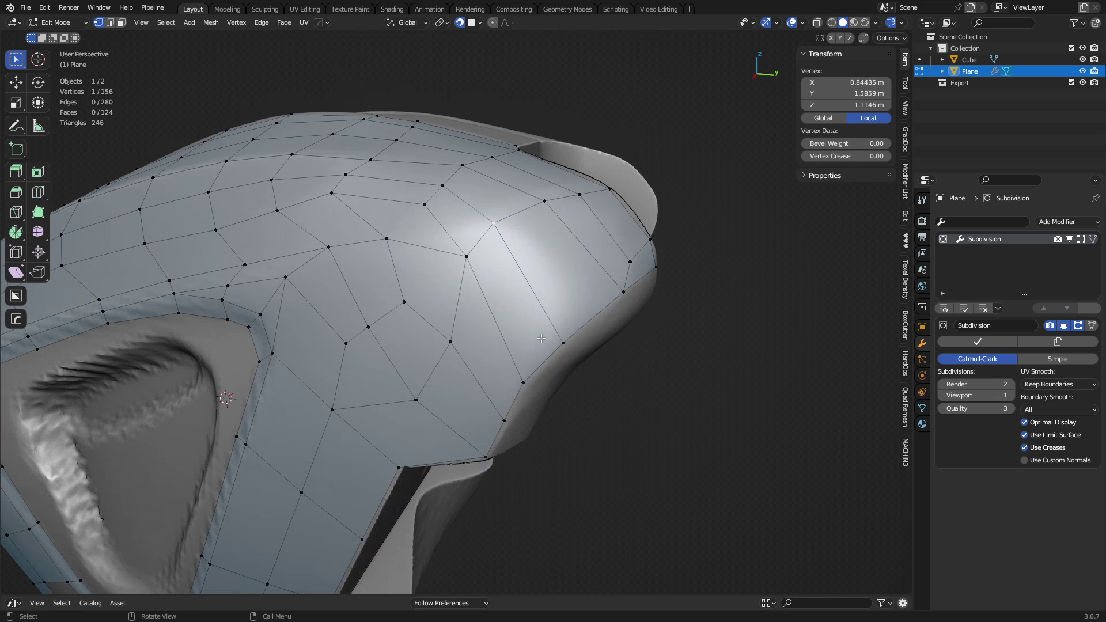
pyautogui.click(455, 346)
pyautogui.press('g')
pyautogui.click(462, 354)
pyautogui.click(349, 410)
pyautogui.moveTo(477, 297); pyautogui.dragTo(479, 328, button='middle')
pyautogui.click(478, 327)
pyautogui.press('g')
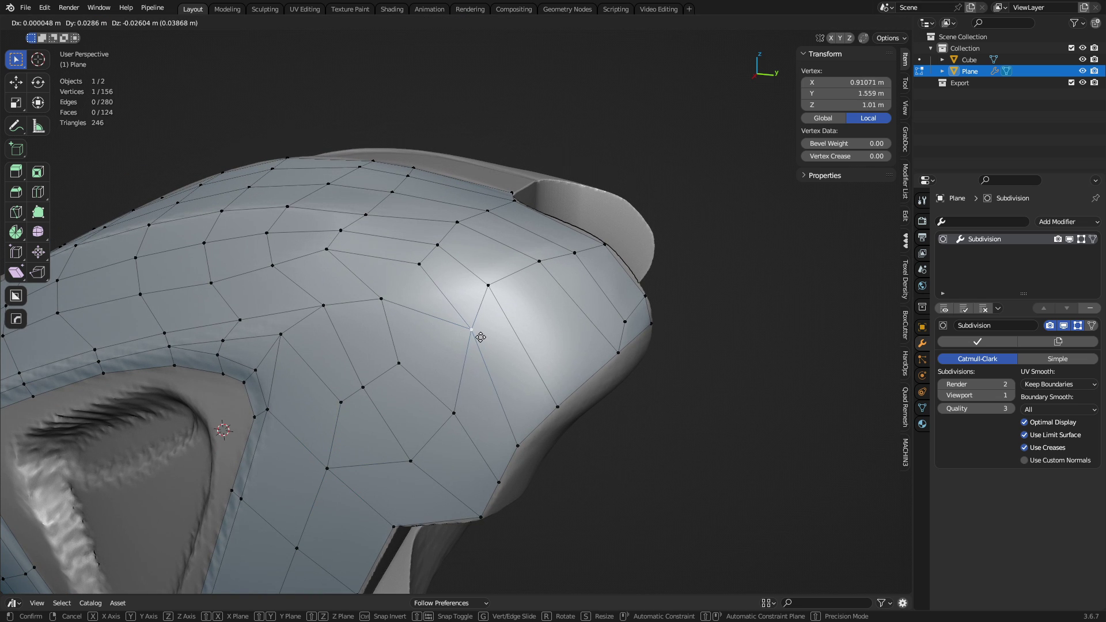
pyautogui.click(472, 331)
# - Bevel the edge path across the rounded rear with a width of 0.224 m and one segment
pyautogui.press('2')
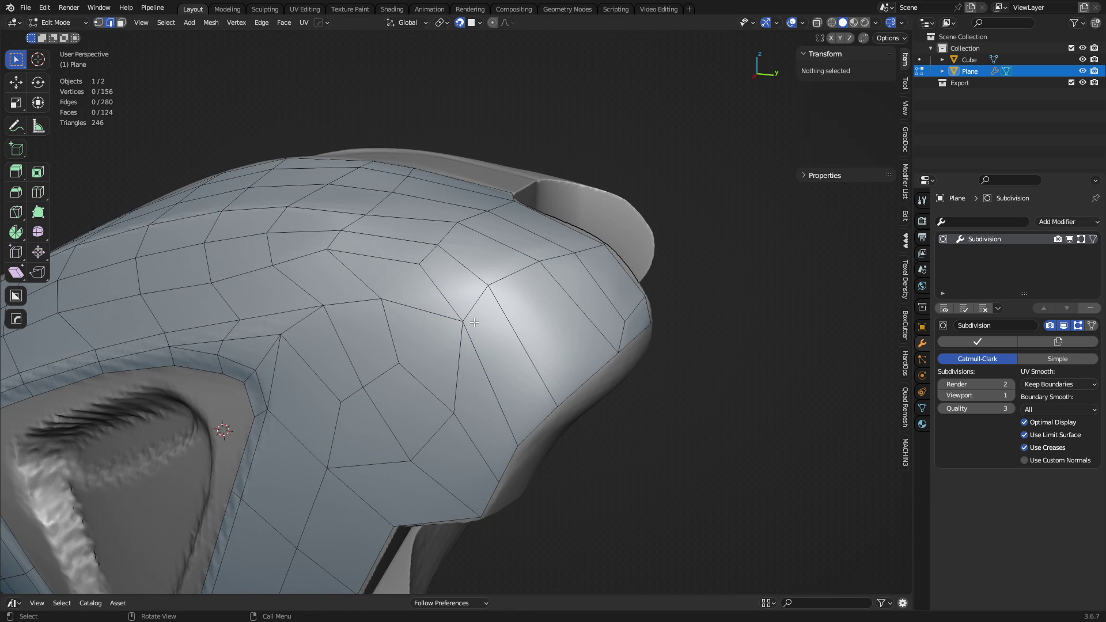
pyautogui.keyDown('ctrl'); pyautogui.click(593, 250); pyautogui.keyUp('ctrl')
pyautogui.hotkey('ctrl', 'b')
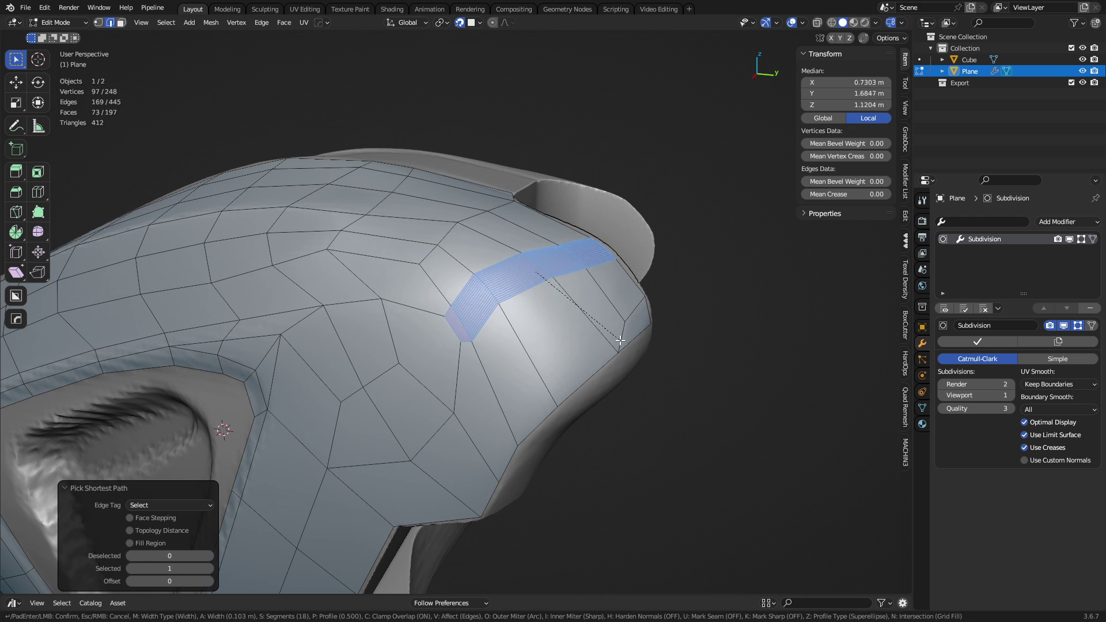
pyautogui.scroll(-17, 626, 351)
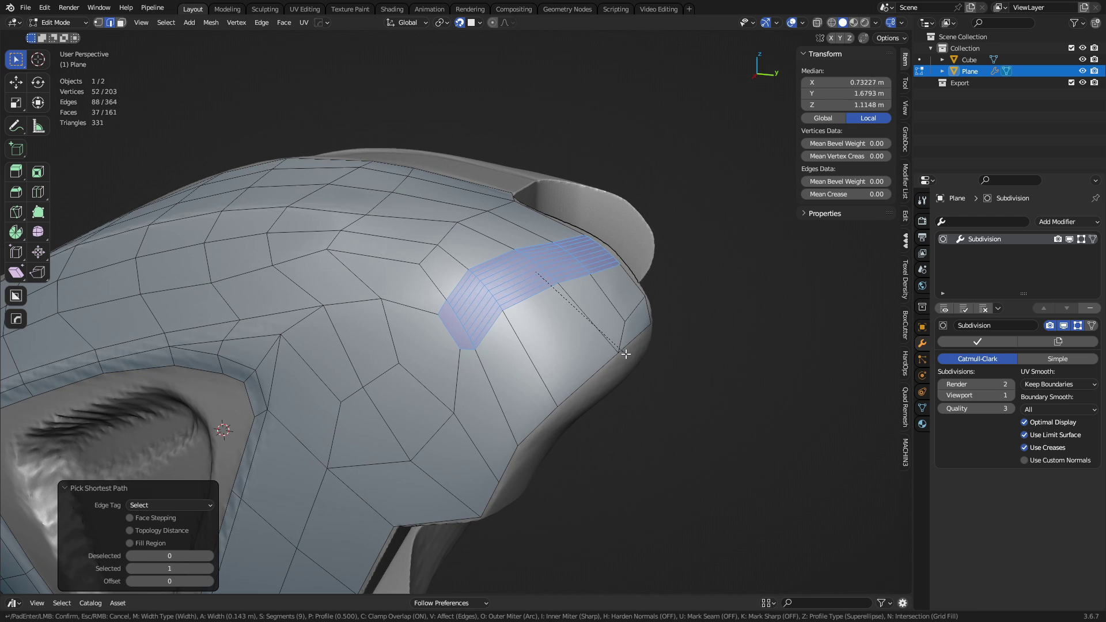
pyautogui.click(646, 375)
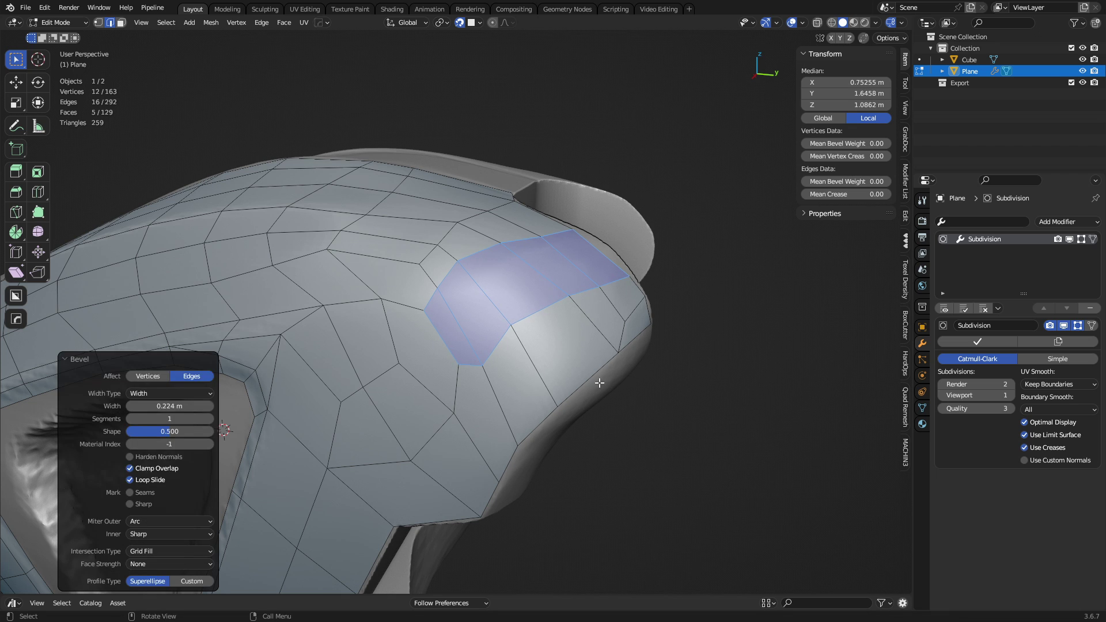
# - Dissolve the edge at the front end of the beveled strip together with its end vertices
pyautogui.press('1')
pyautogui.click(459, 367)
pyautogui.keyDown('shift'); pyautogui.click(483, 367); pyautogui.keyUp('shift')
pyautogui.press('2')
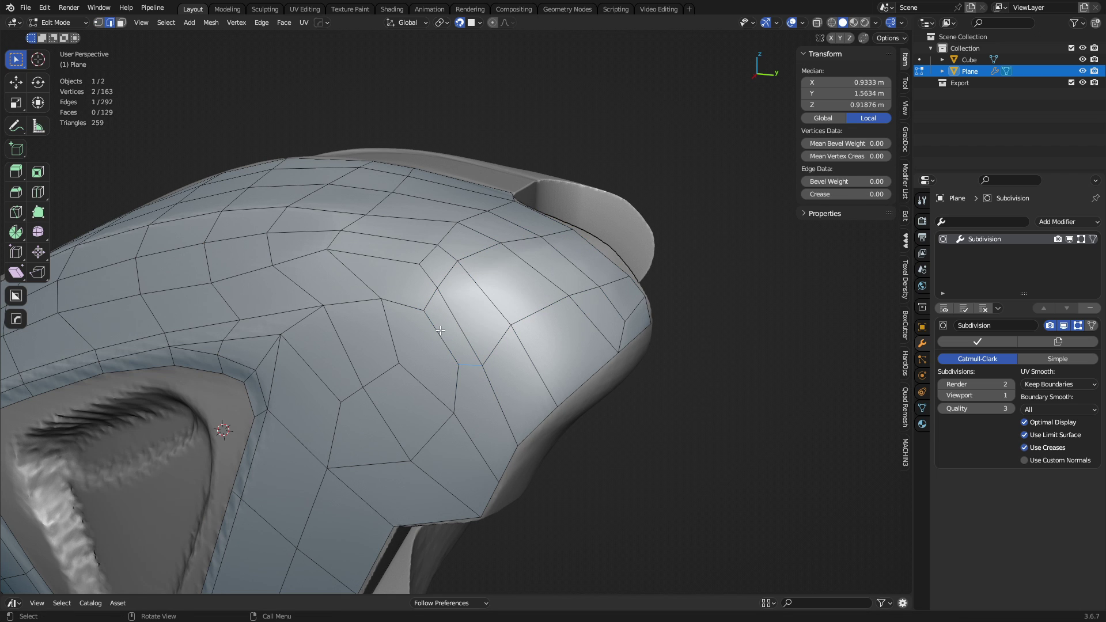
pyautogui.hotkey('ctrl', 'x')
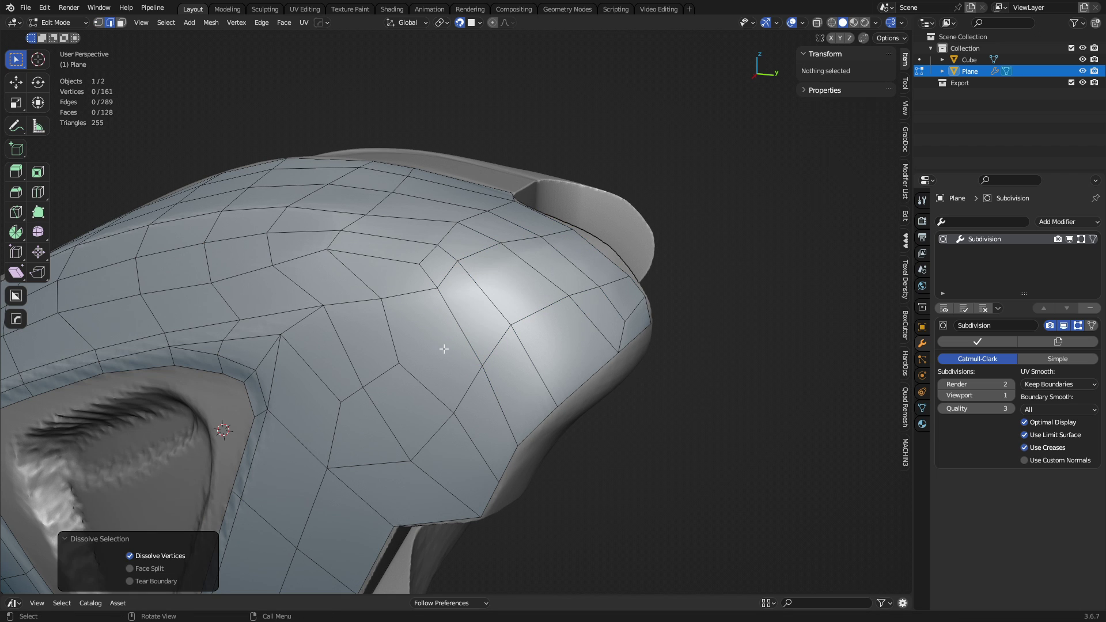
# - Move two vertices along the upper side of the beveled strip forward to widen its faces
pyautogui.press('1')
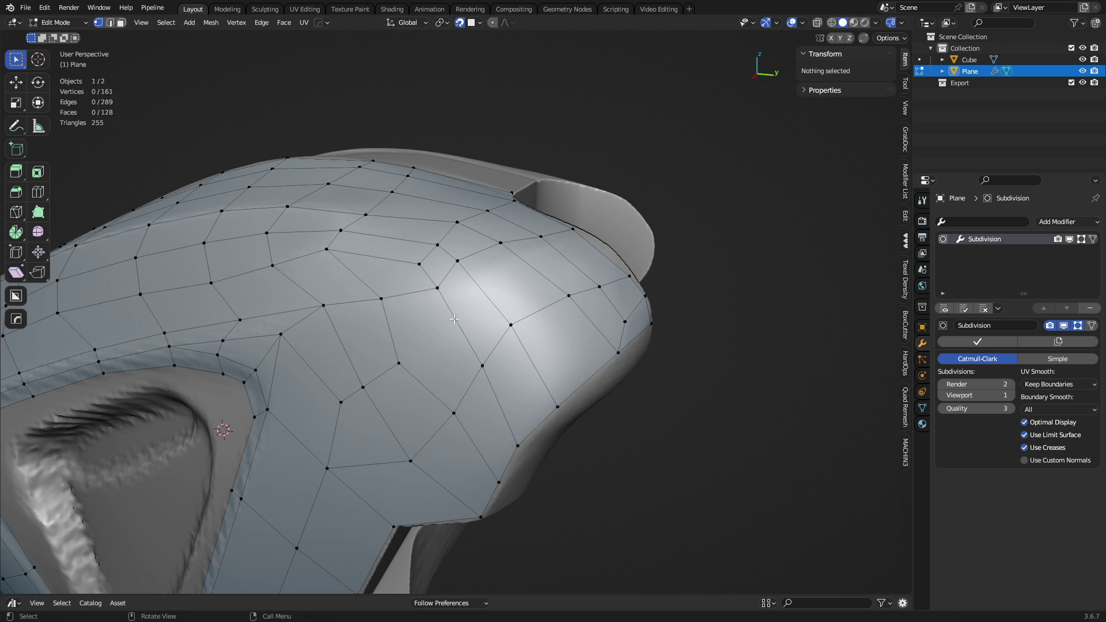
pyautogui.moveTo(454, 319); pyautogui.dragTo(454, 334, button='middle')
pyautogui.click(426, 300)
pyautogui.moveTo(485, 232); pyautogui.dragTo(492, 268, button='middle')
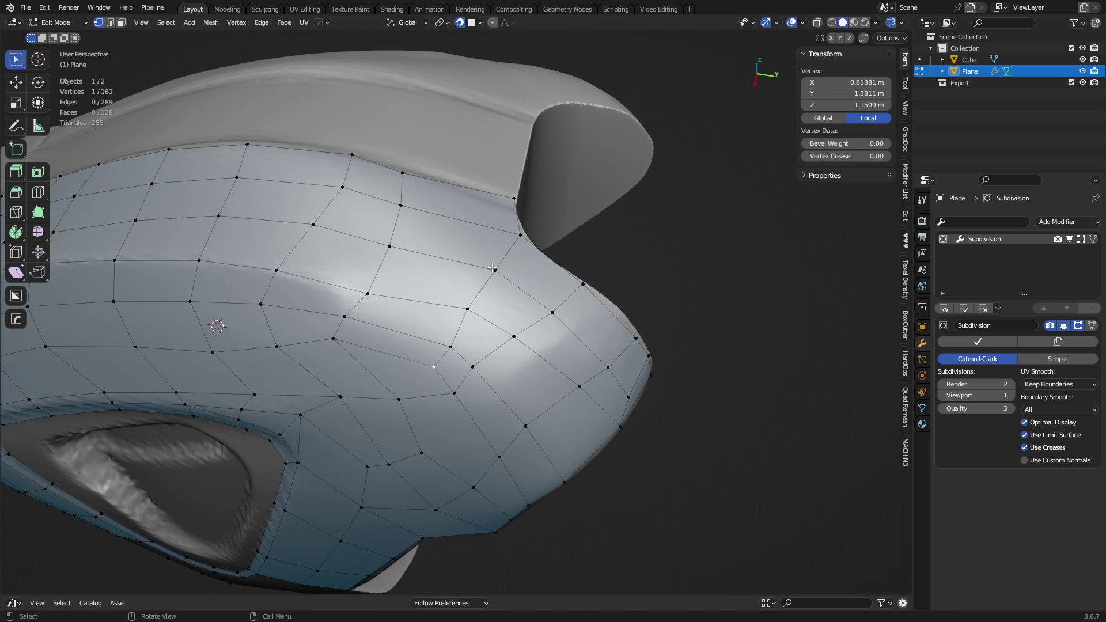
pyautogui.press('g')
pyautogui.press('Return')
pyautogui.press('g')
pyautogui.click(446, 341)
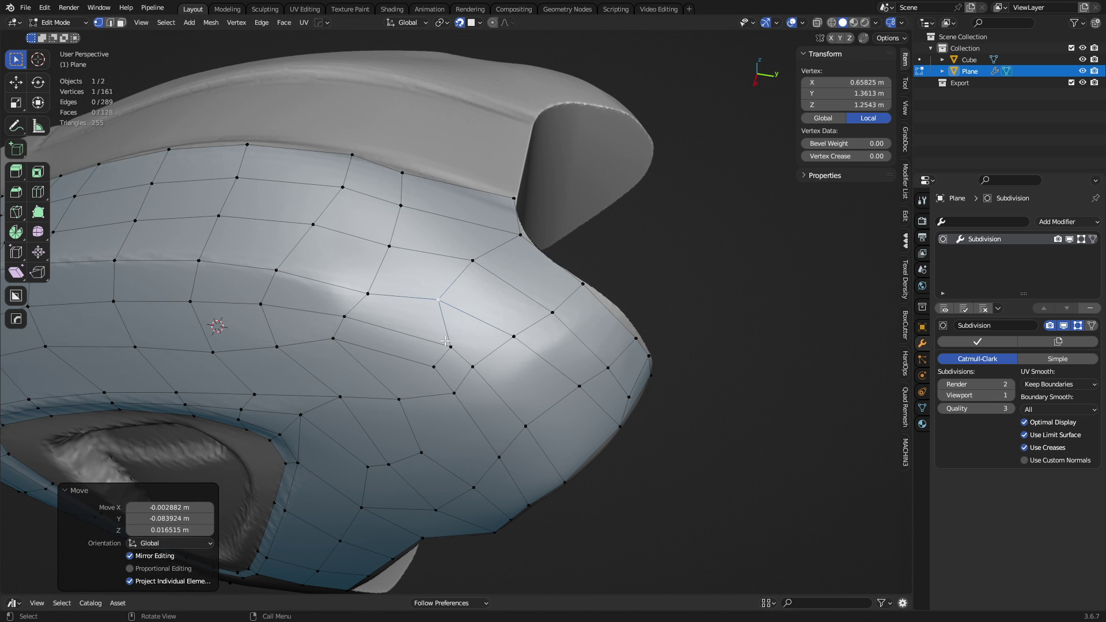
# - Move the two vertices at the strip's front corner forward and the adjacent inner vertex rearward to even the quads
pyautogui.click(446, 341)
pyautogui.press('g')
pyautogui.click(416, 334)
pyautogui.click(434, 370)
pyautogui.press('g')
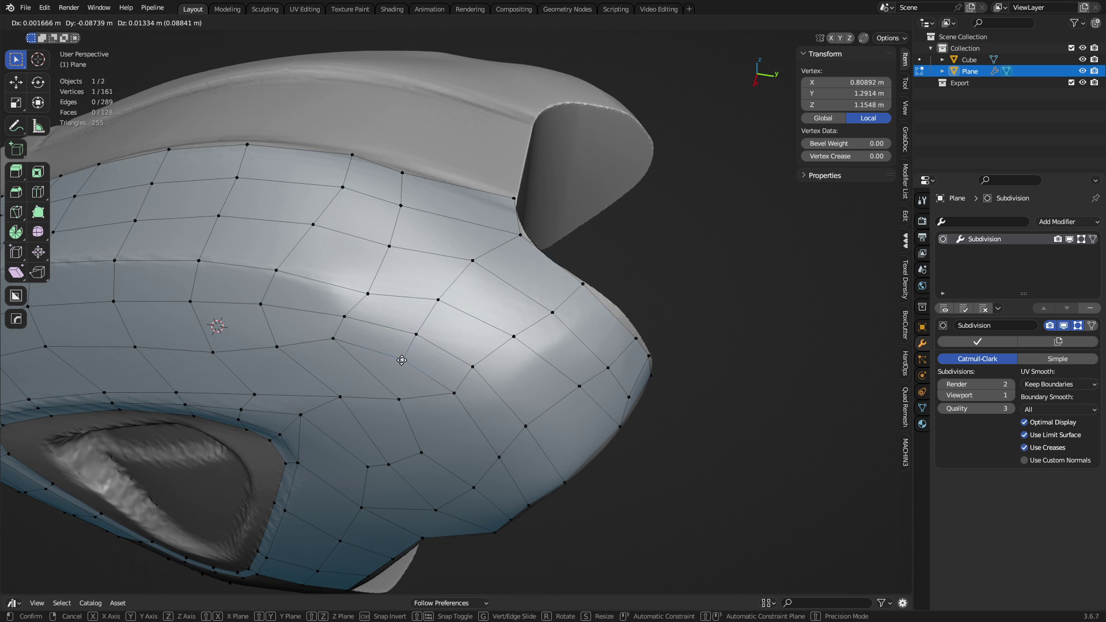
pyautogui.click(409, 358)
pyautogui.click(470, 368)
pyautogui.press('g')
pyautogui.click(473, 379)
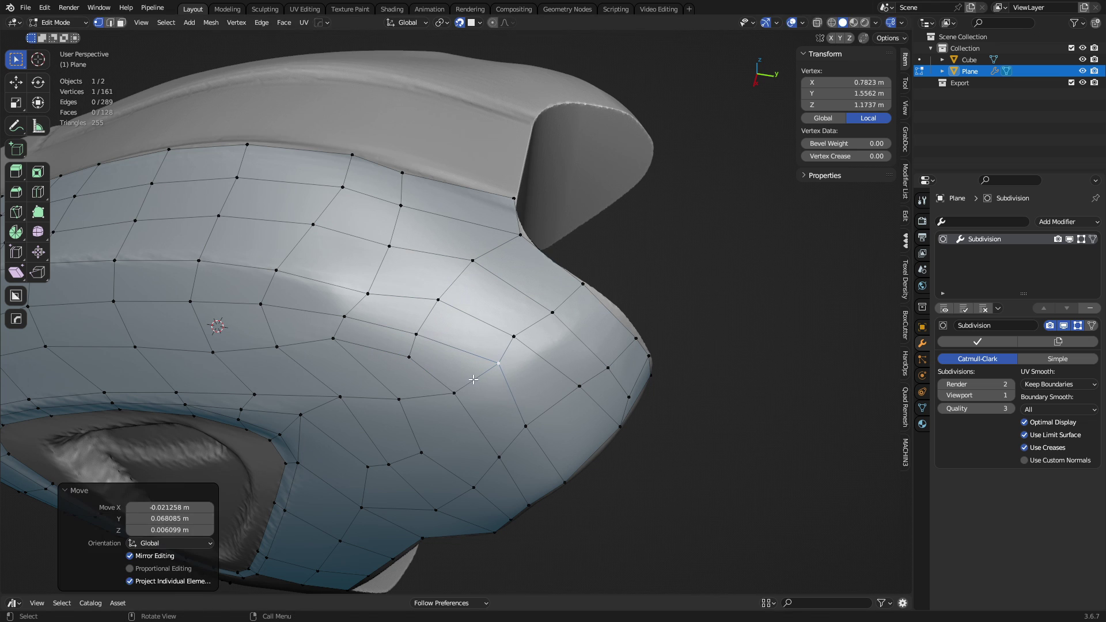
# - Move two neighbouring vertices on the rounded end of the retopology mesh to even out their spacing
pyautogui.press('g')
pyautogui.click(481, 381)
pyautogui.moveTo(481, 381)
pyautogui.keyDown('shift'); pyautogui.mouseDown(button='middle')
pyautogui.moveTo(490, 380)
pyautogui.moveTo(478, 368)
pyautogui.mouseUp(button='middle'); pyautogui.keyUp('shift')
pyautogui.click(443, 393)
pyautogui.press('g')
pyautogui.click(448, 412)
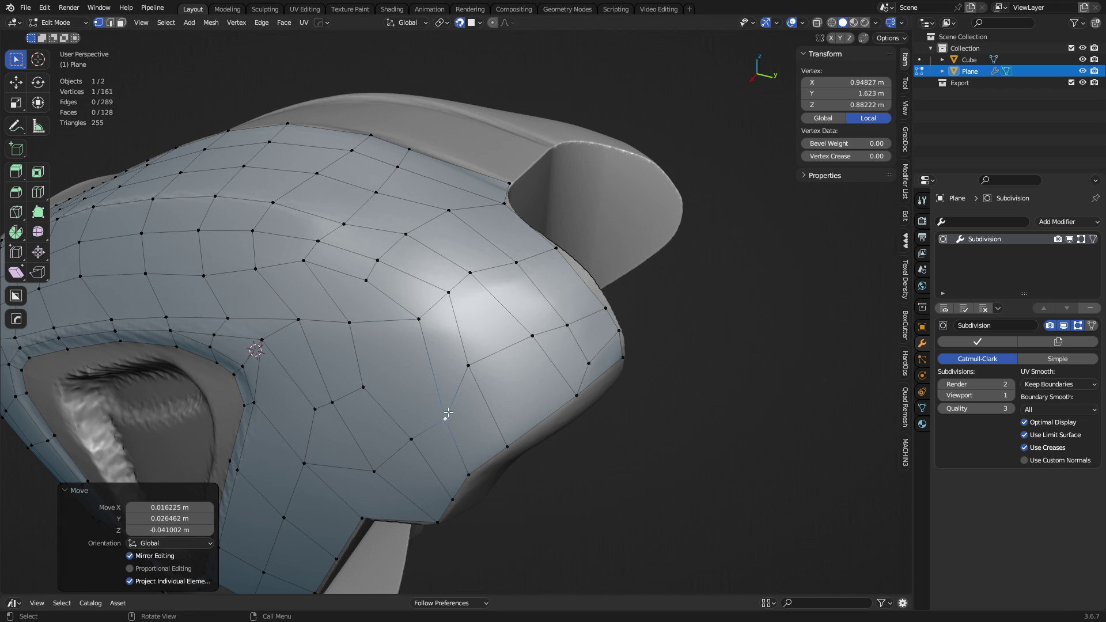
# - Shift two more vertices on the rounded end toward its lower rim to balance the surrounding quads
pyautogui.click(469, 367)
pyautogui.press('g')
pyautogui.click(486, 390)
pyautogui.click(531, 340)
pyautogui.press('g')
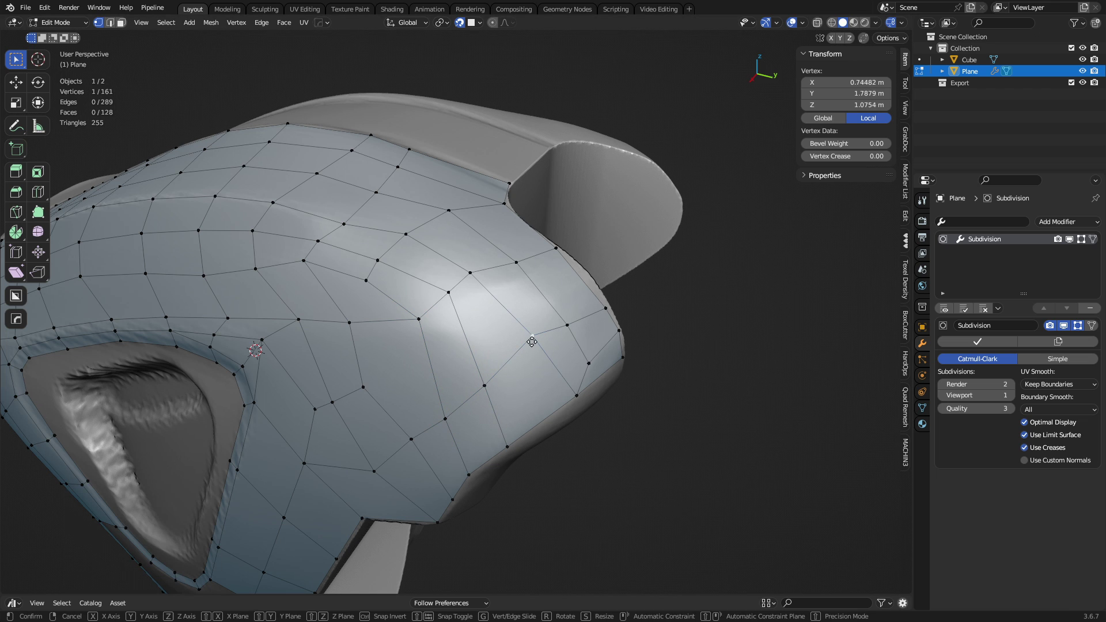
pyautogui.click(537, 351)
# - Try a knife cut from the vertex beside the recess across the rounded end to the rim, and dissolve it again
pyautogui.press('k')
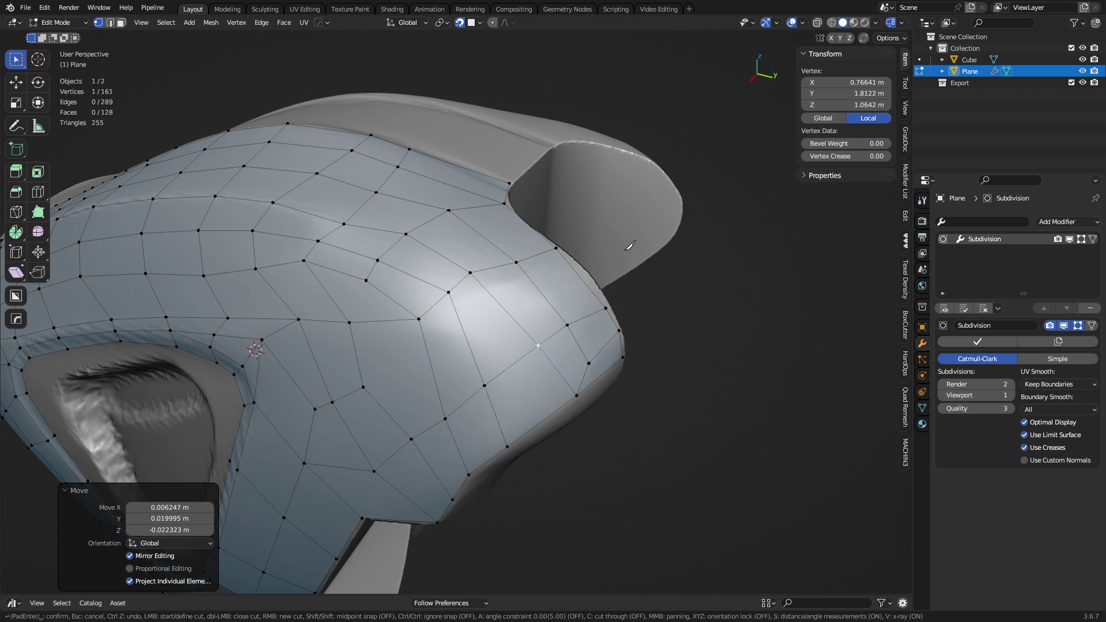
pyautogui.click(363, 388)
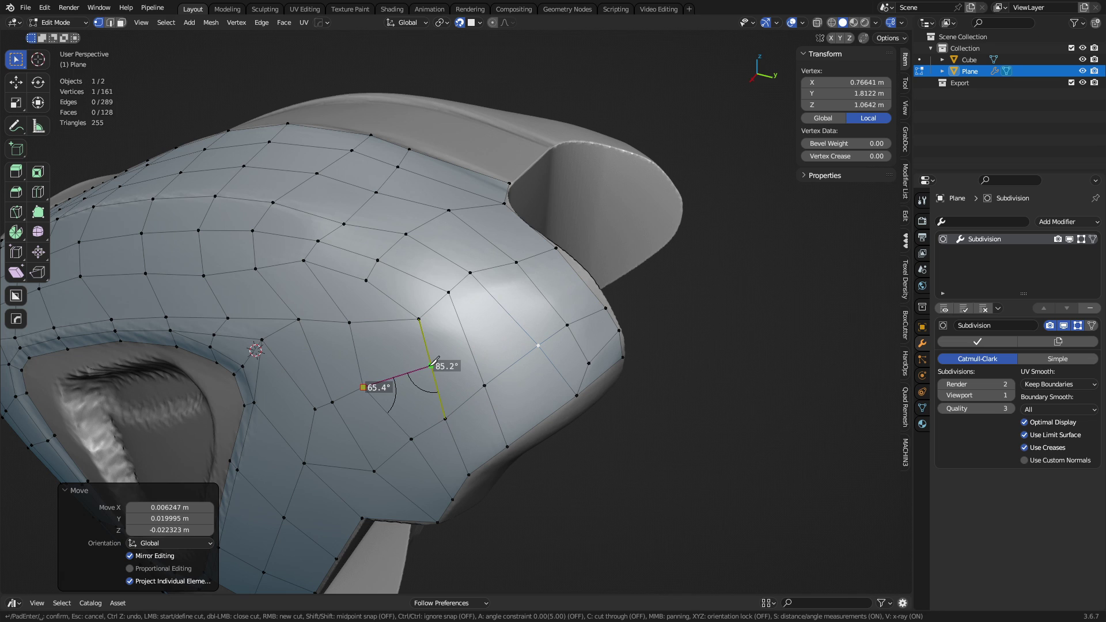
pyautogui.click(579, 279)
pyautogui.press('Return')
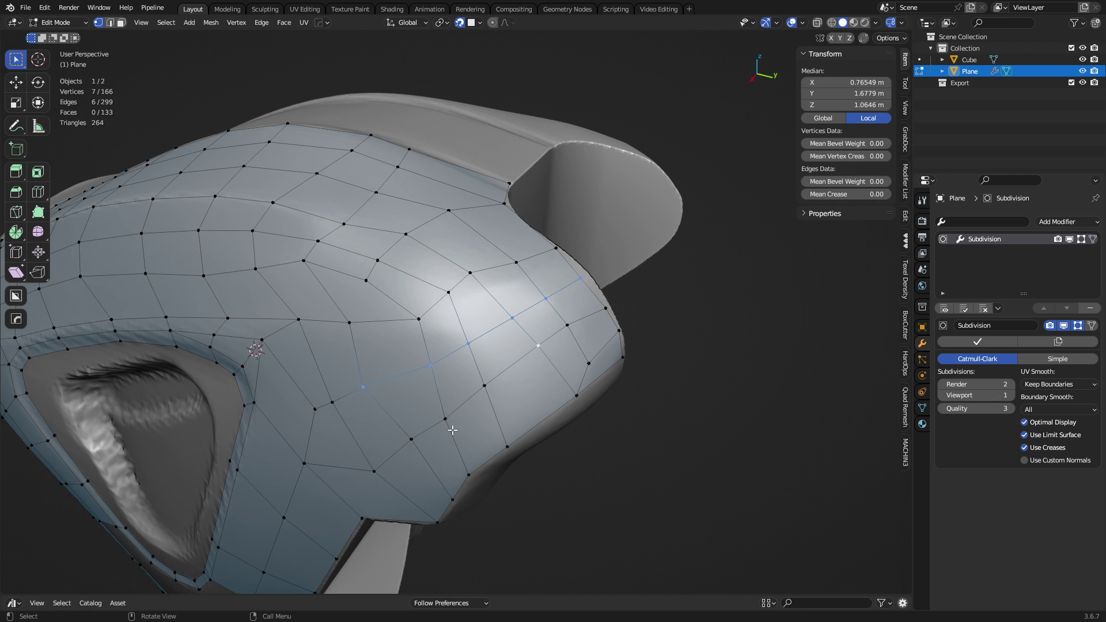
pyautogui.moveTo(452, 427); pyautogui.dragTo(489, 350, button='middle')
pyautogui.press('2')
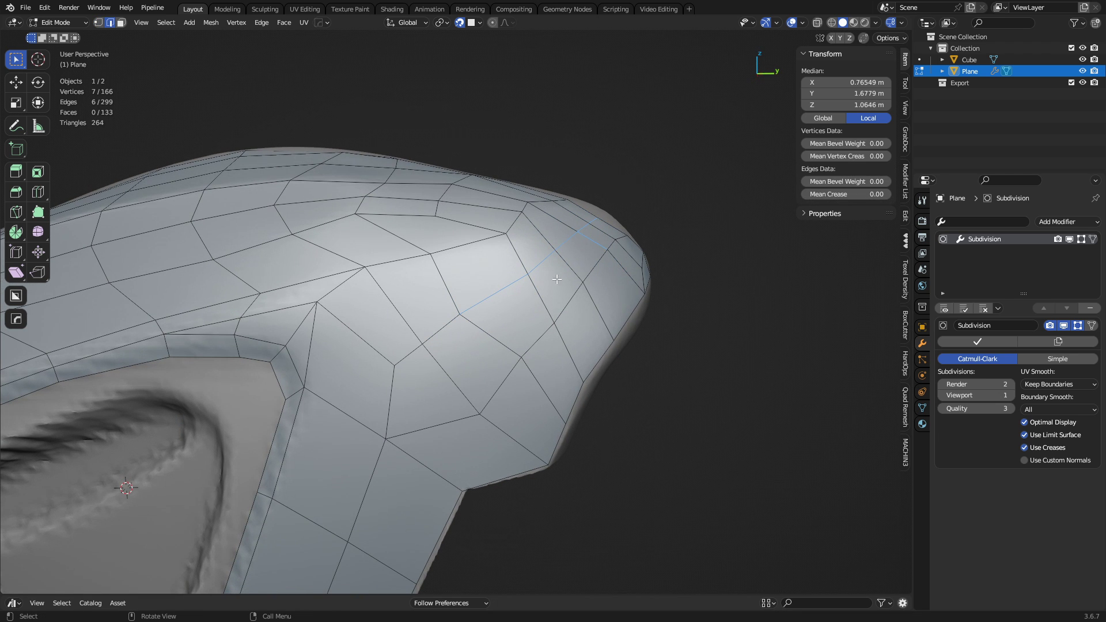
pyautogui.hotkey('ctrl', 'x')
# - Dissolve the short edges between the recess corner and the rounded end, leaving larger open faces
pyautogui.click(459, 331)
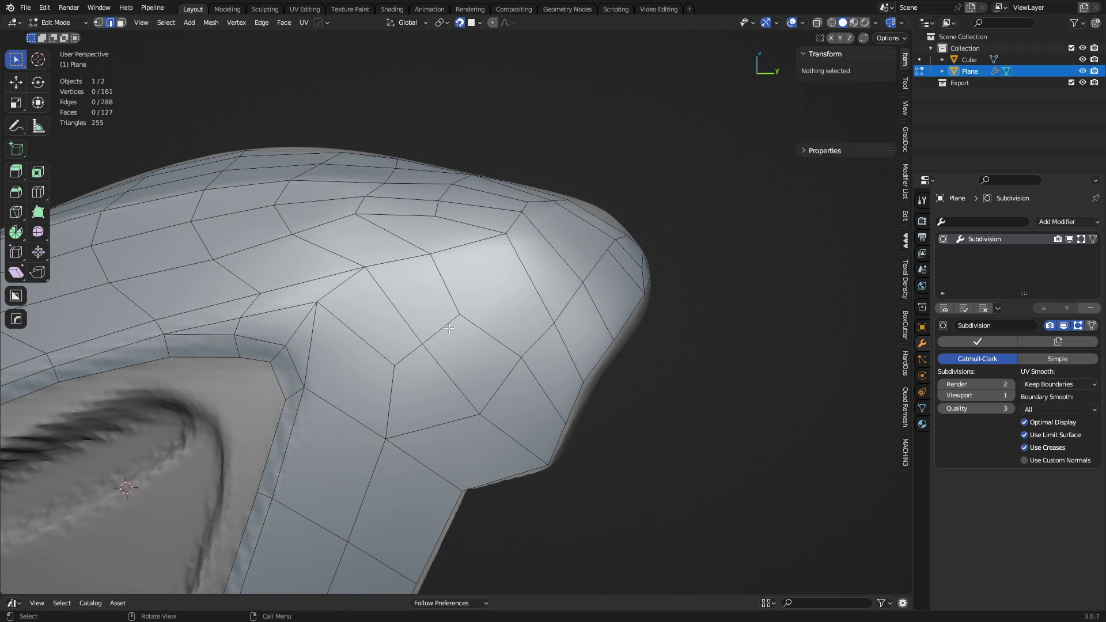
pyautogui.click(458, 327)
pyautogui.hotkey('ctrl', 'x')
pyautogui.click(413, 354)
pyautogui.hotkey('ctrl', 'x')
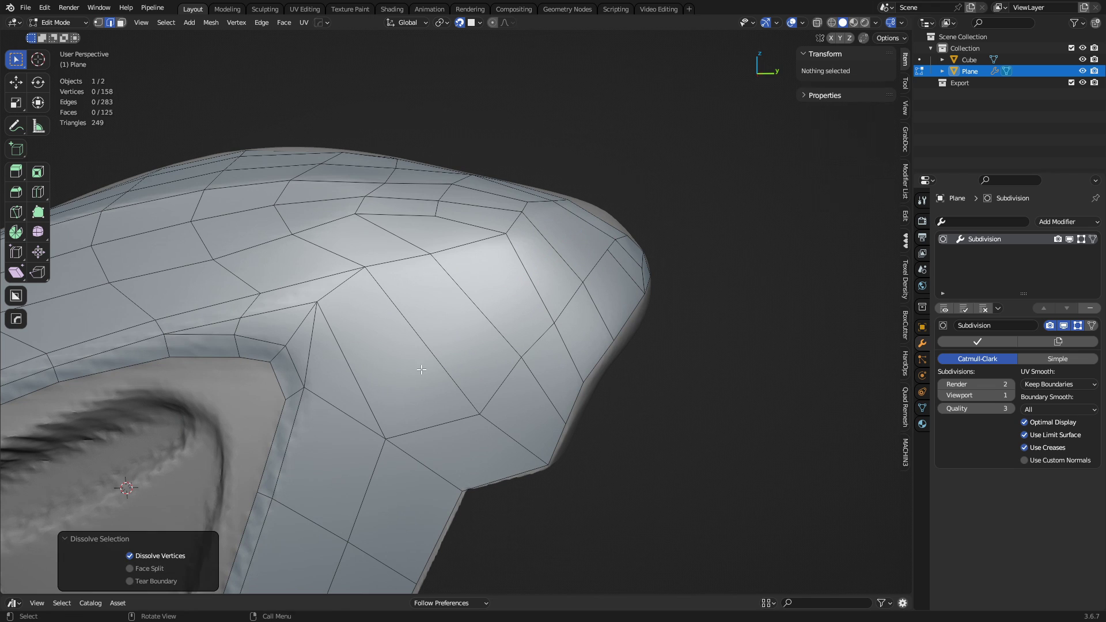
pyautogui.click(340, 374)
pyautogui.hotkey('ctrl', 'x')
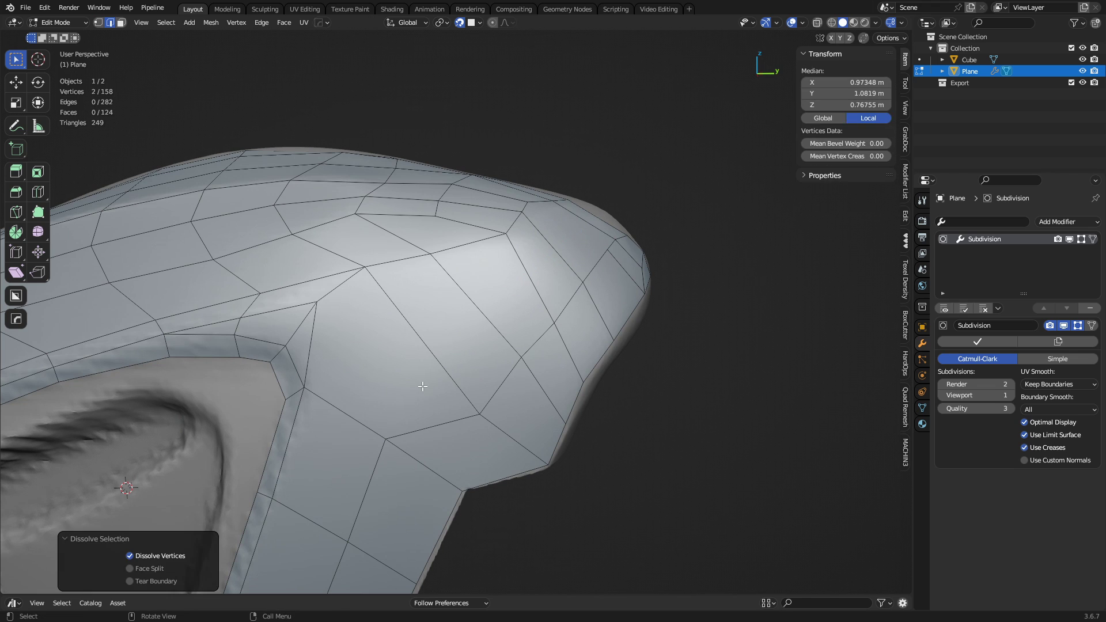
# - Trace a closed ring with the Knife tool inside the large faces between the recess corner and the rounded end
pyautogui.moveTo(423, 386); pyautogui.dragTo(427, 386, button='middle')
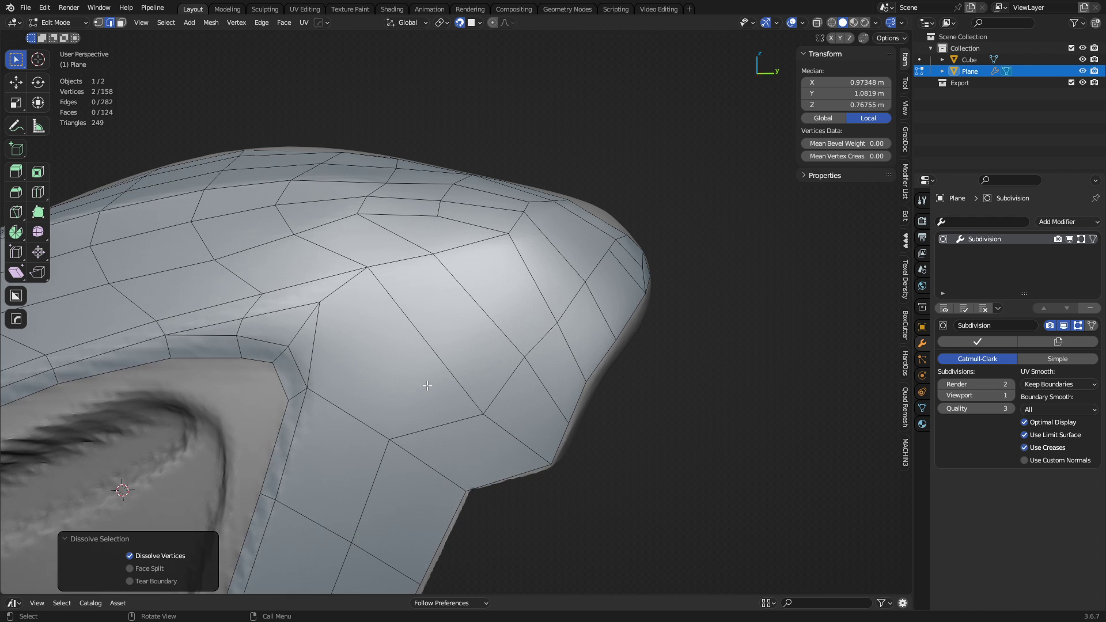
pyautogui.press('k')
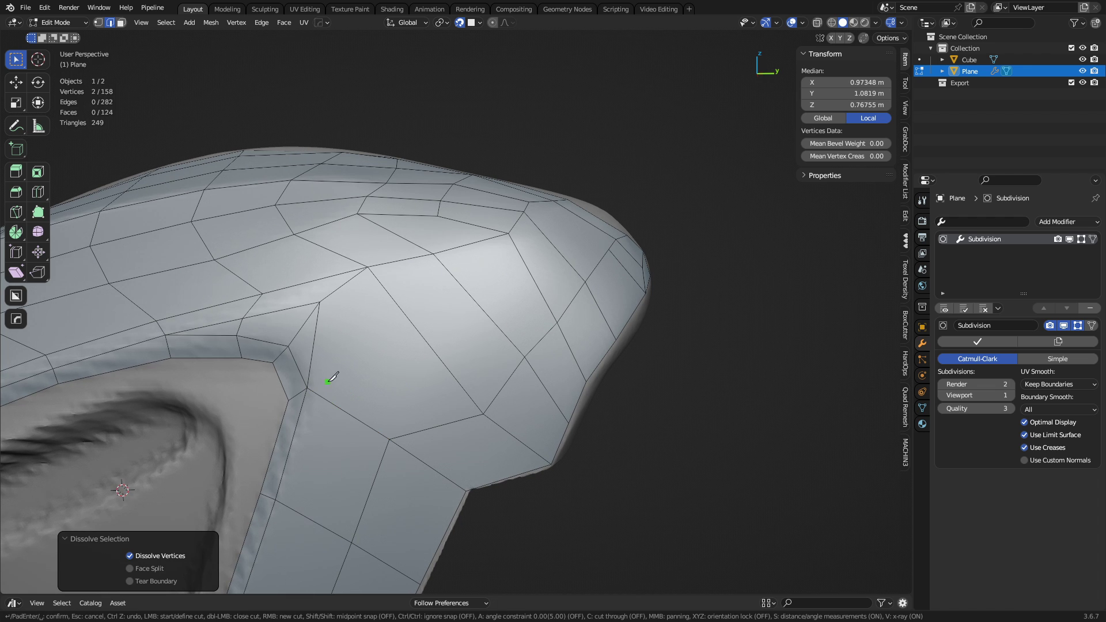
pyautogui.click(393, 406)
pyautogui.click(463, 387)
pyautogui.click(505, 336)
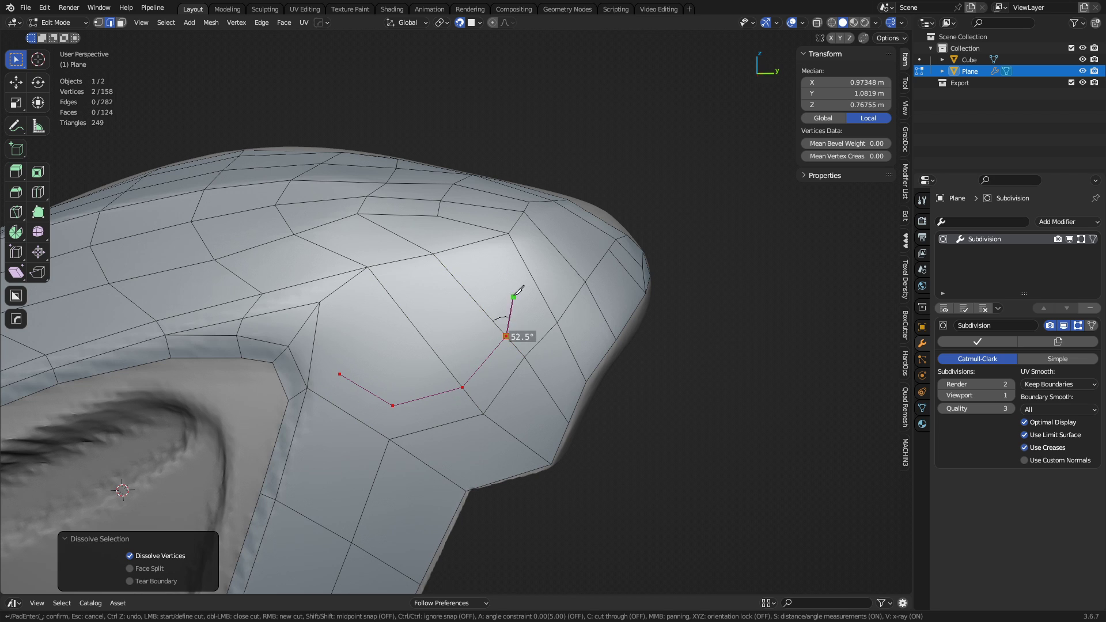
pyautogui.click(520, 312)
pyautogui.click(489, 271)
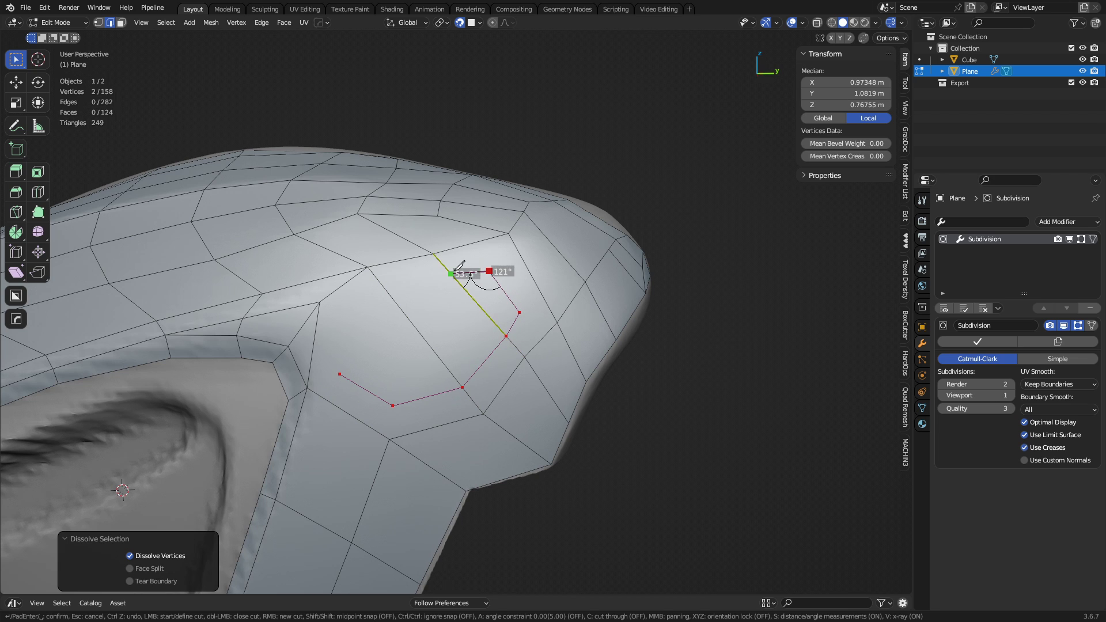
pyautogui.click(450, 273)
pyautogui.click(390, 295)
pyautogui.click(344, 321)
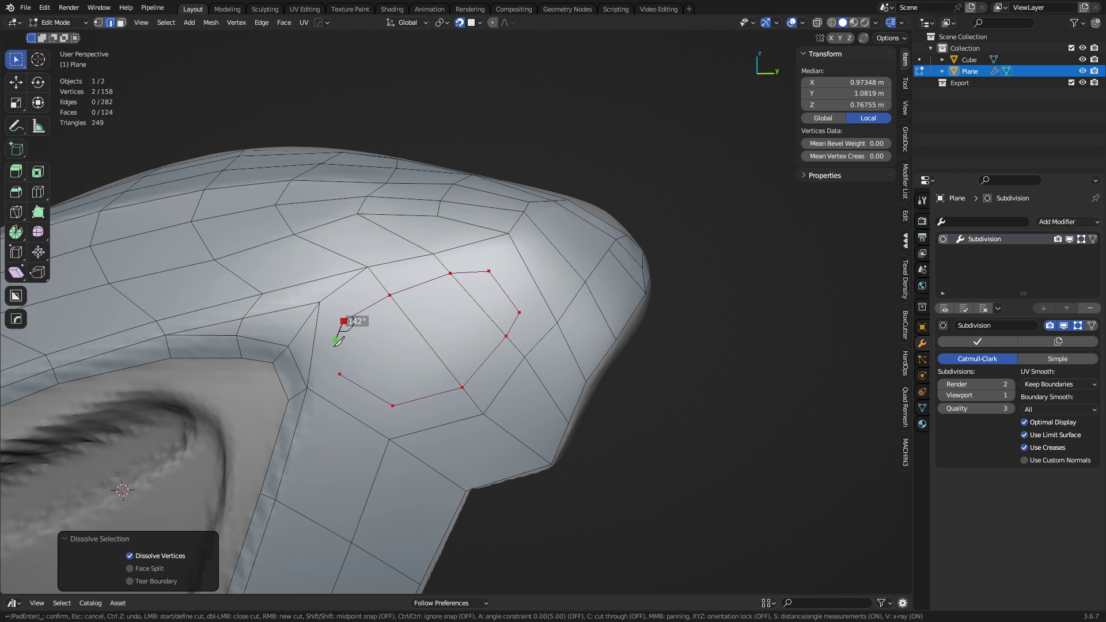
pyautogui.click(340, 374)
pyautogui.rightClick(340, 374)
# - Connect the ring's corners to the surrounding mesh vertices with knife cuts and apply the cut
pyautogui.click(344, 321)
pyautogui.click(321, 301)
pyautogui.rightClick(395, 406)
pyautogui.click(393, 405)
pyautogui.click(389, 439)
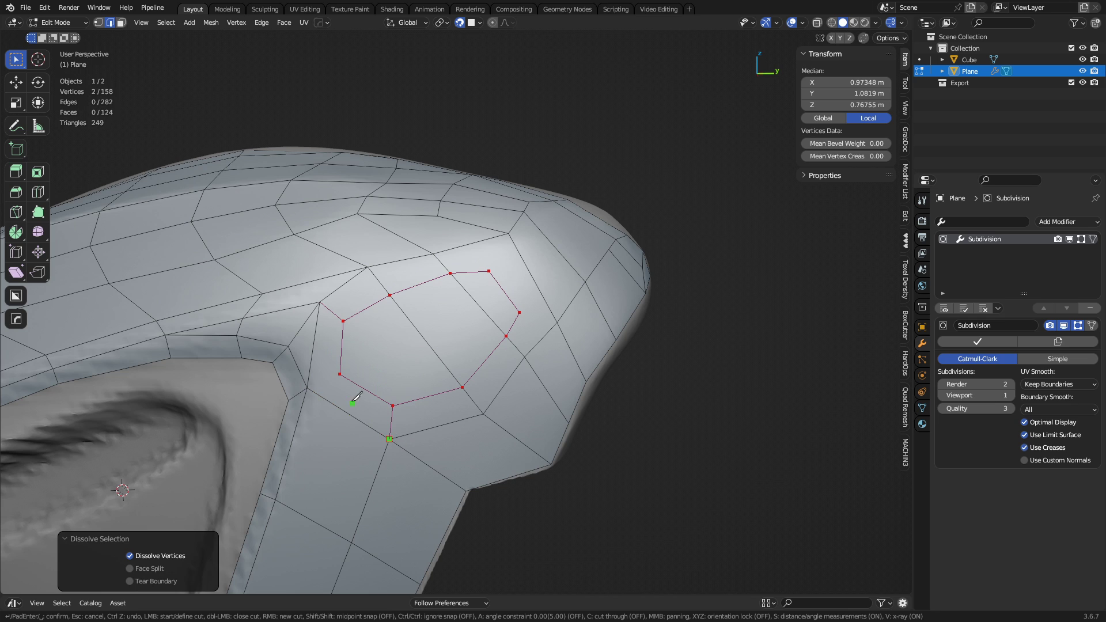
pyautogui.rightClick(341, 373)
pyautogui.click(307, 388)
pyautogui.click(492, 273)
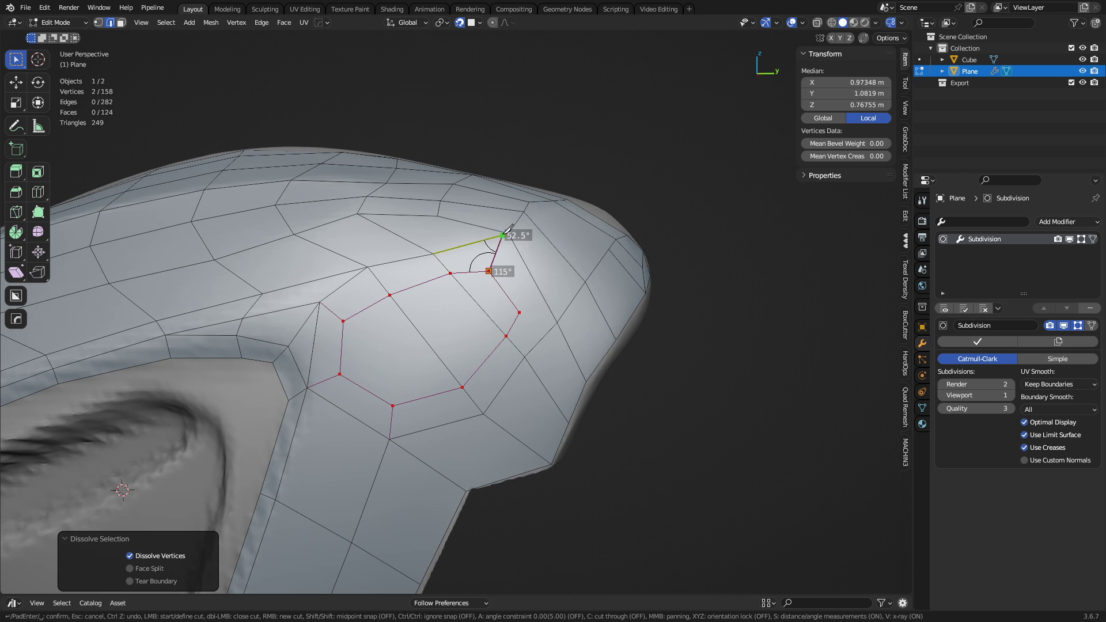
pyautogui.click(509, 234)
pyautogui.rightClick(510, 235)
pyautogui.click(521, 312)
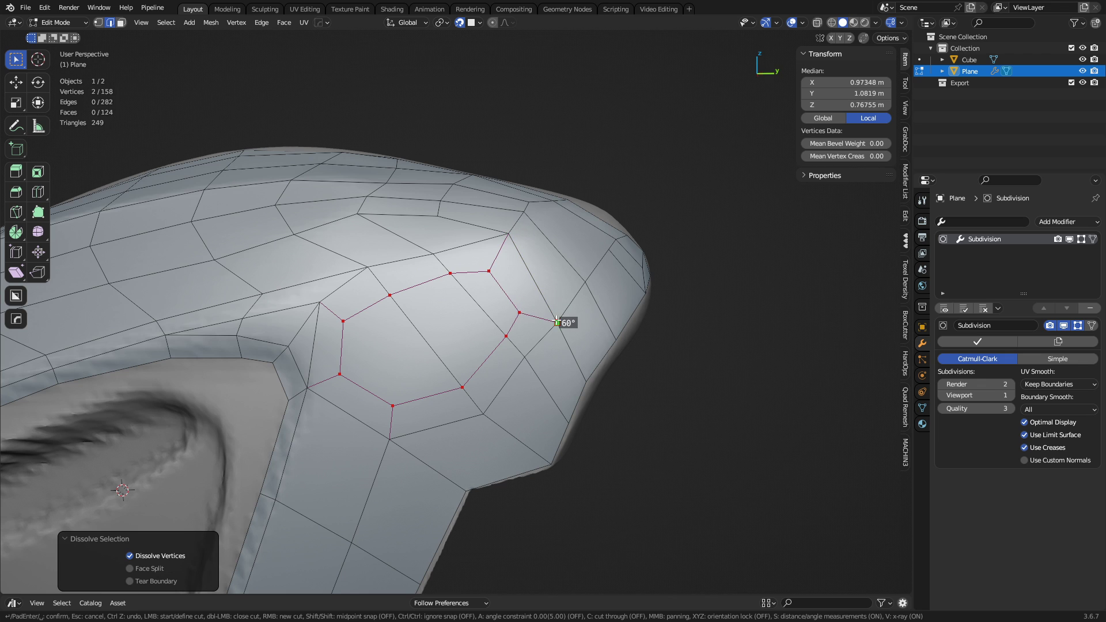
pyautogui.press('Return')
pyautogui.click(343, 332)
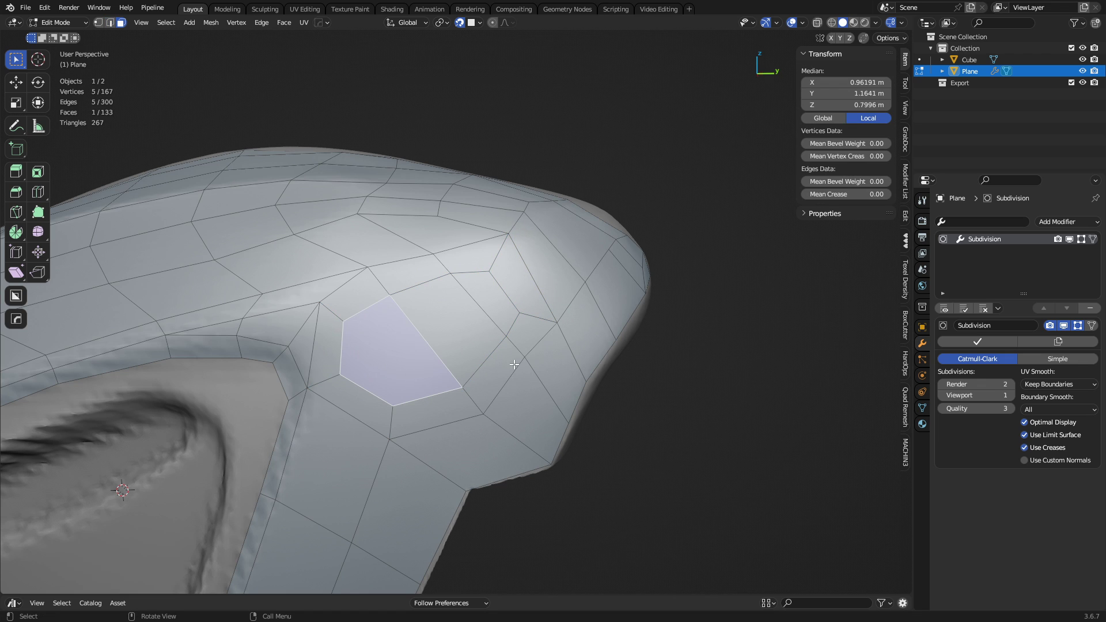
pyautogui.press('1')
pyautogui.press('k')
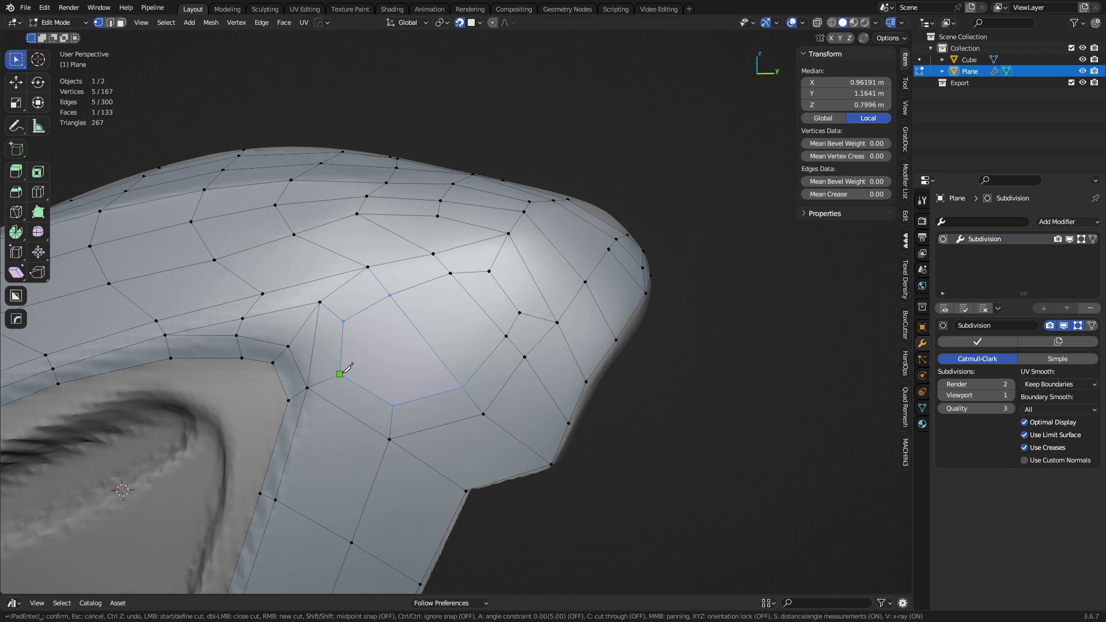
pyautogui.click(345, 321)
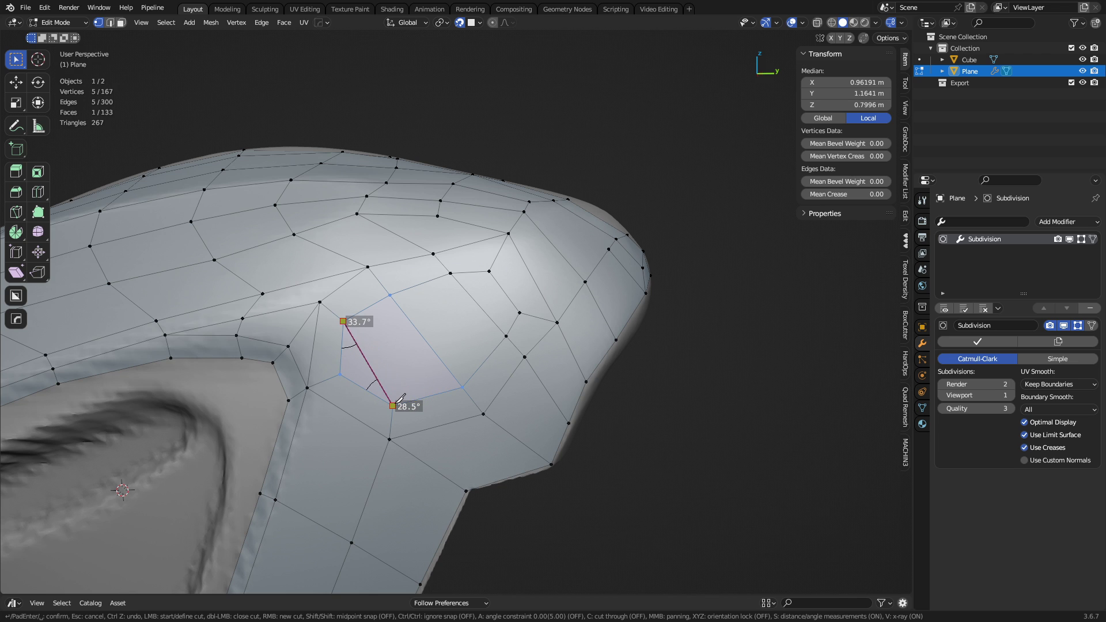
pyautogui.click(368, 362)
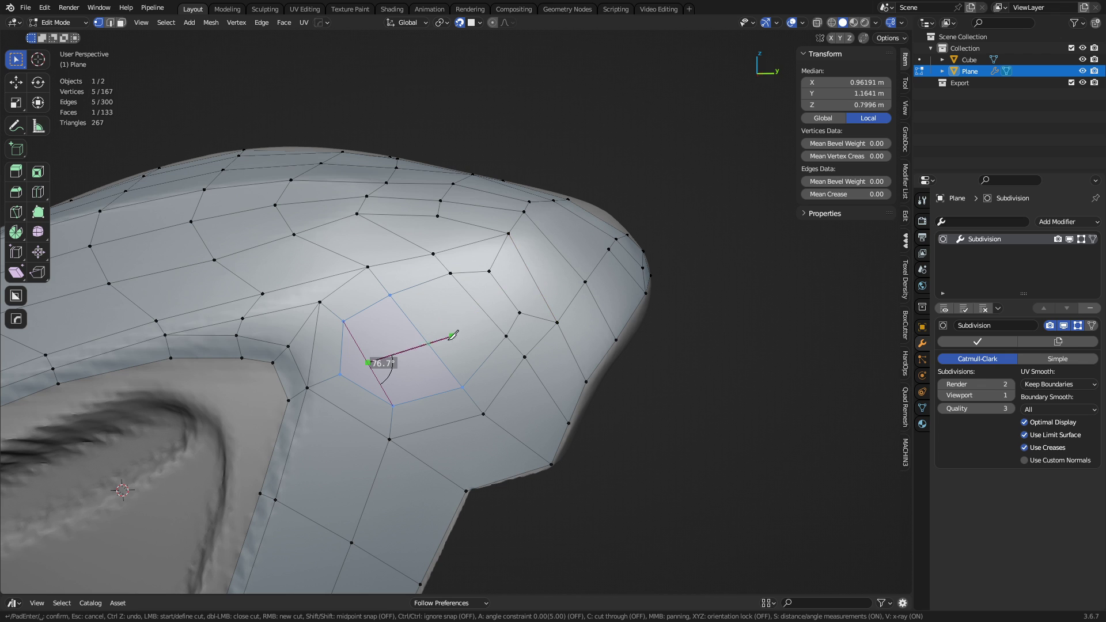
pyautogui.press('Escape')
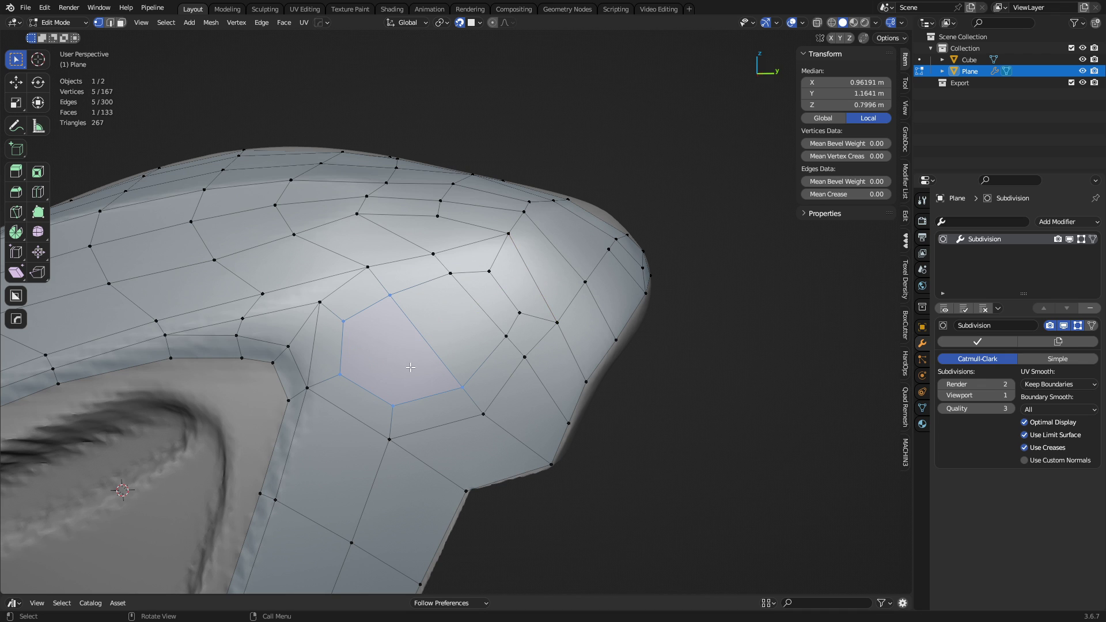
pyautogui.press('2')
pyautogui.keyDown('ctrl'); pyautogui.click(370, 311); pyautogui.keyUp('ctrl')
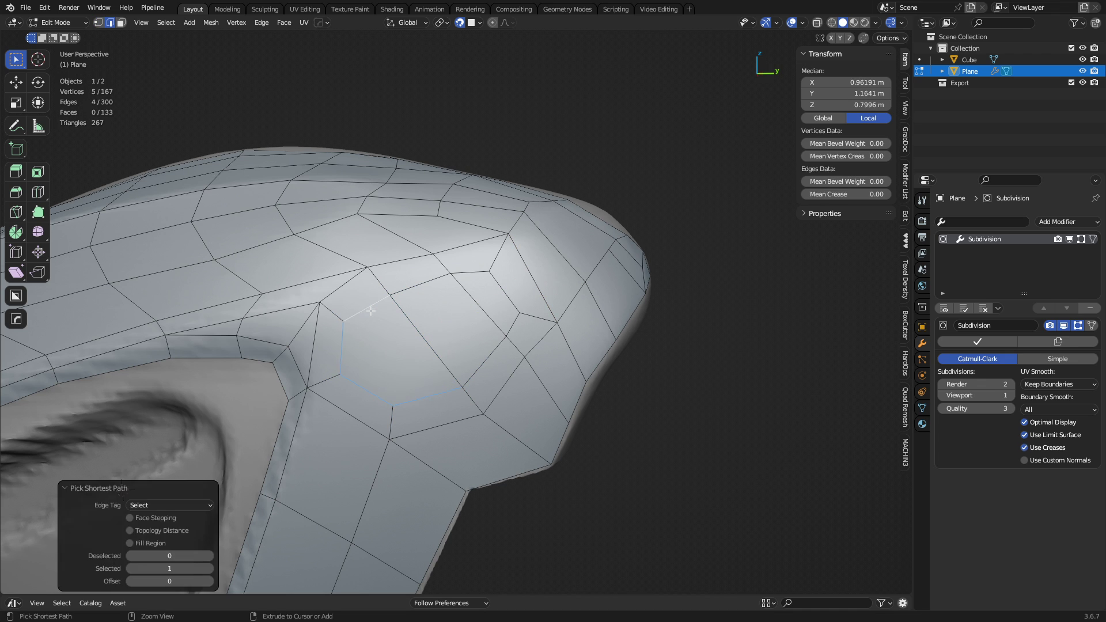
# - Merge the ring's three vertices nearest the recess at their center
pyautogui.press('1')
pyautogui.click(340, 375)
pyautogui.keyDown('shift'); pyautogui.click(344, 321); pyautogui.keyUp('shift')
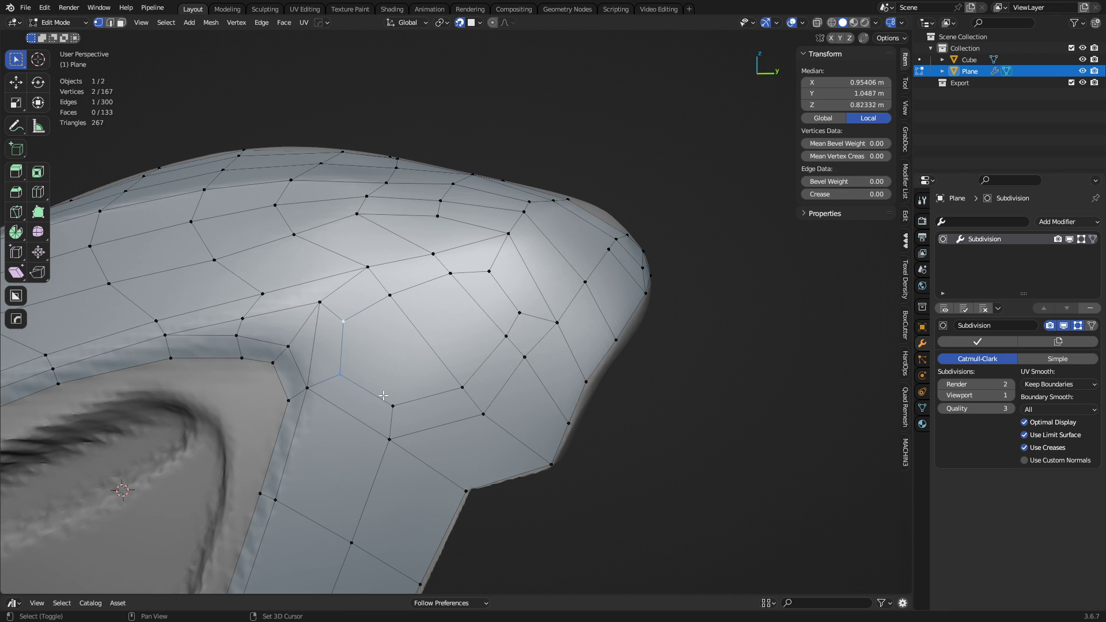
pyautogui.press('1')
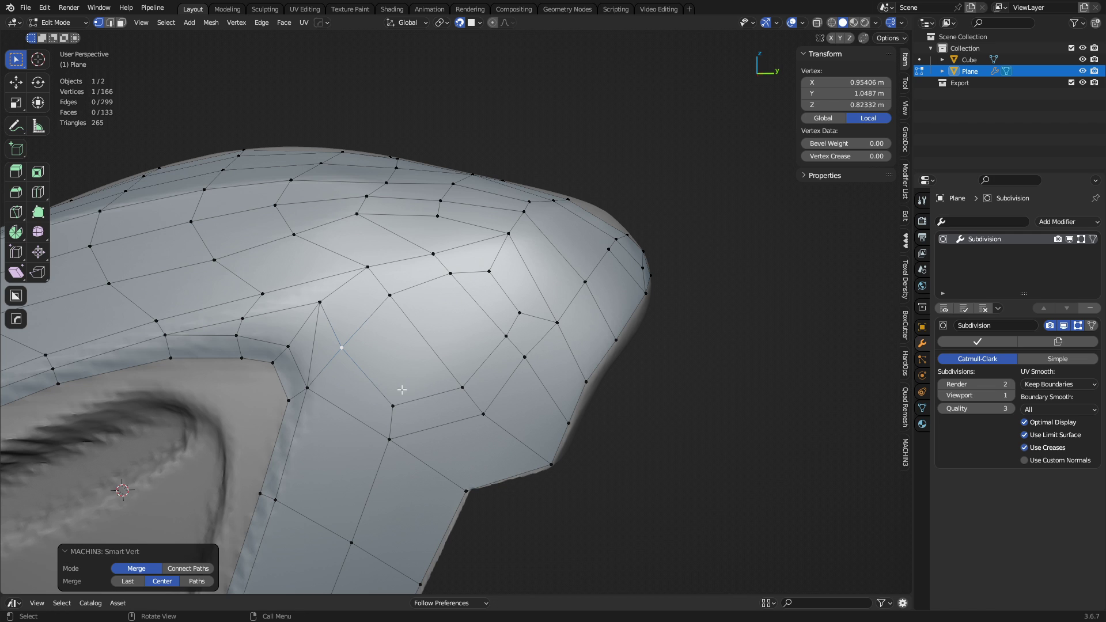
pyautogui.hotkey('ctrl', 'z')
pyautogui.keyDown('ctrl'); pyautogui.click(393, 407); pyautogui.keyUp('ctrl')
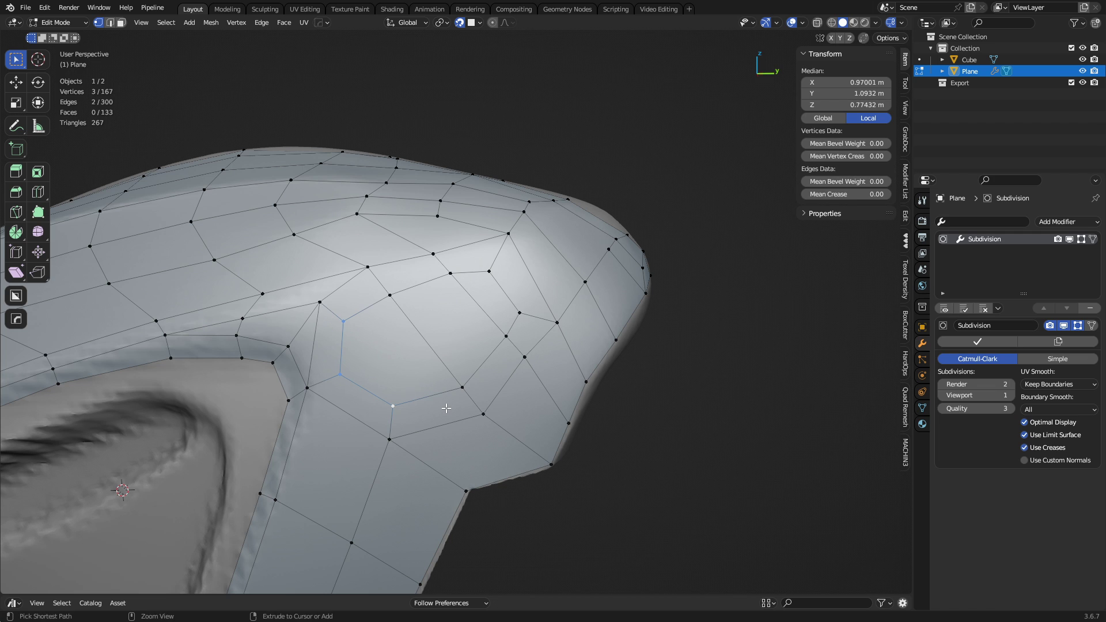
pyautogui.press('1')
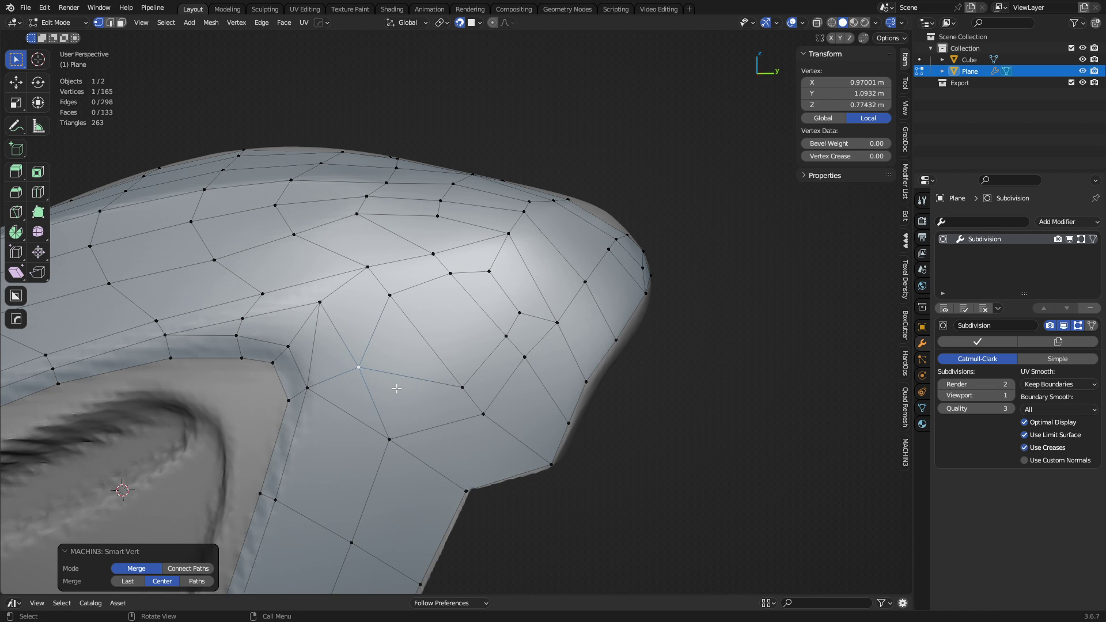
# - Dissolve the edge linking the merged vertex to the corner loop around the recess
pyautogui.press('2')
pyautogui.keyDown('ctrl'); pyautogui.click(343, 370); pyautogui.keyUp('ctrl')
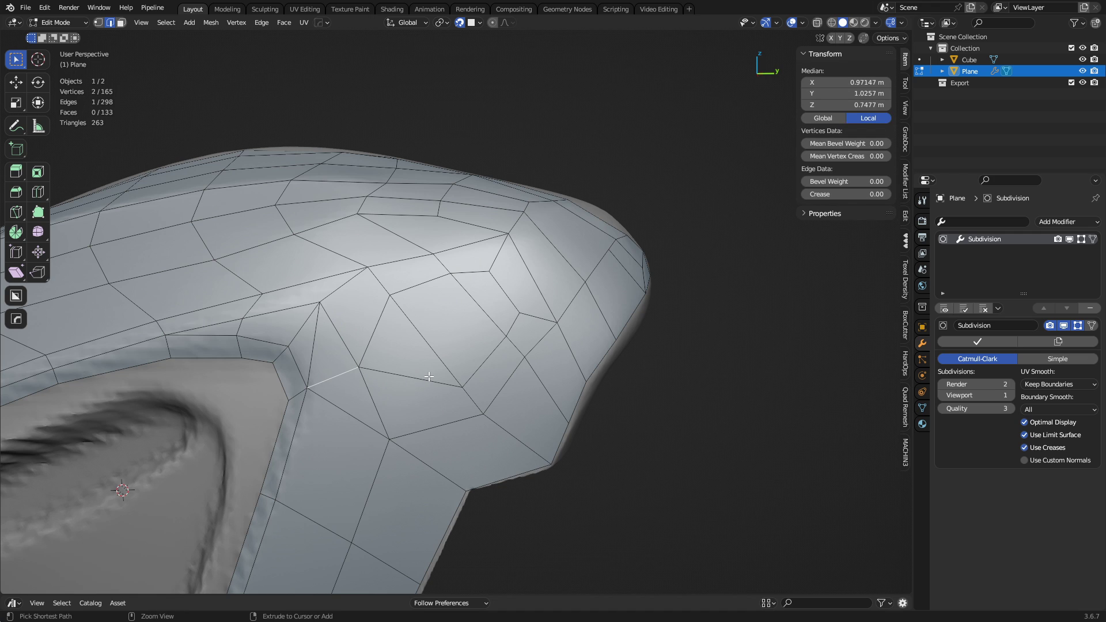
pyautogui.hotkey('ctrl', 'x')
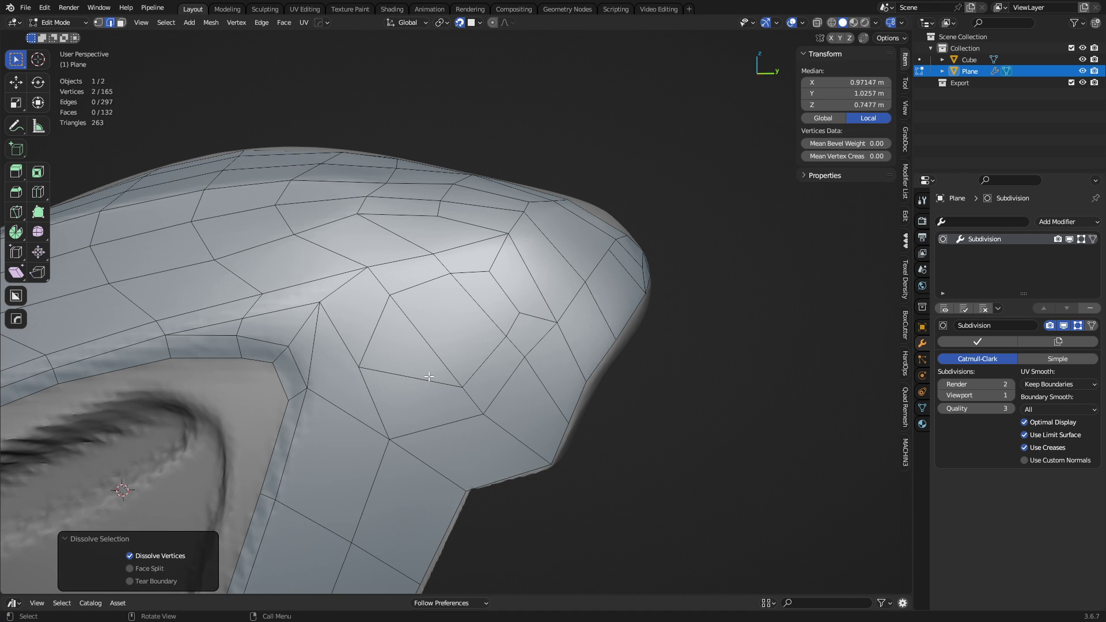
# - Merge the next two pairs of opposite ring vertices at their centers, collapsing the ring into a single edge row
pyautogui.press('1')
pyautogui.keyDown('shift'); pyautogui.moveTo(429, 376); pyautogui.dragTo(422, 380, button='middle'); pyautogui.keyUp('shift')
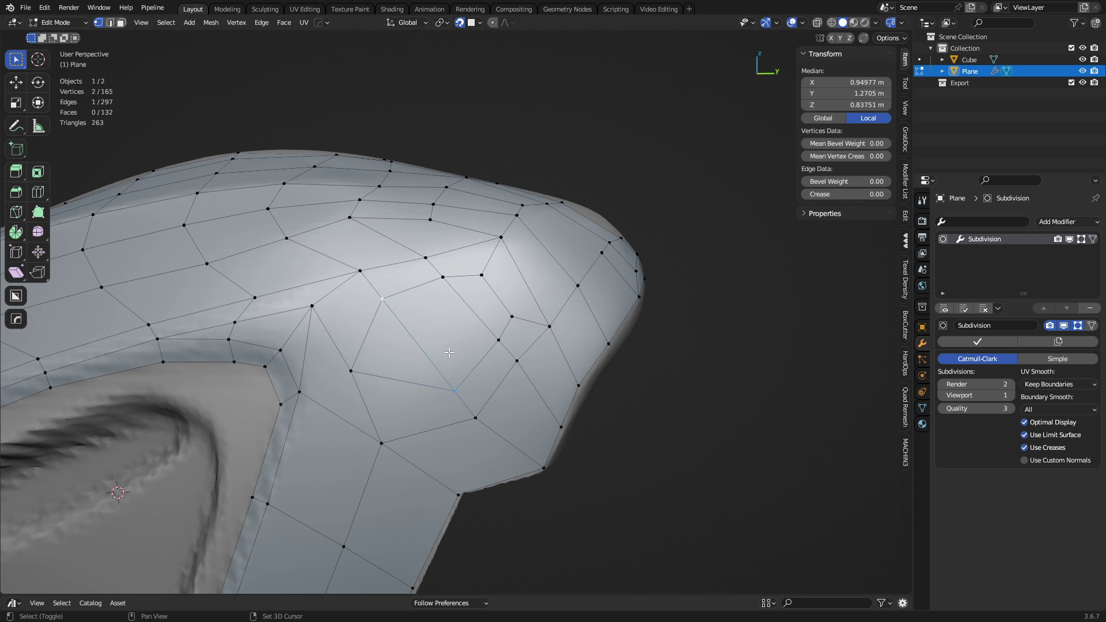
pyautogui.hotkey('shift', 'alt', '1')
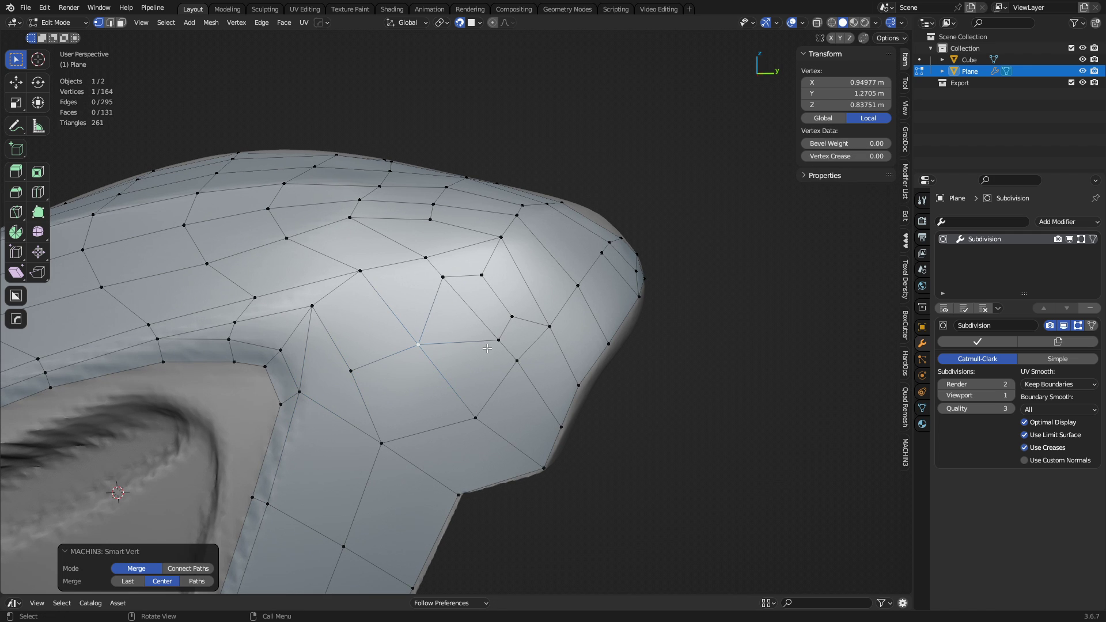
pyautogui.click(492, 346)
pyautogui.keyDown('shift'); pyautogui.click(436, 287); pyautogui.keyUp('shift')
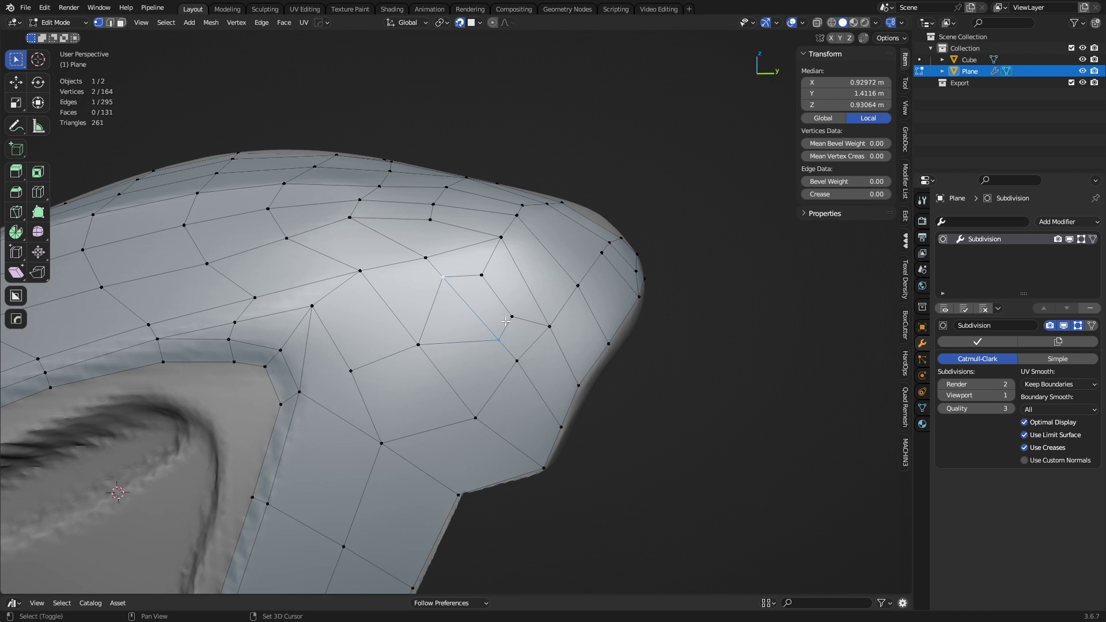
pyautogui.hotkey('shift', 'alt', '1')
# - Dissolve the leftover connecting edges at the ring's far end on the rounded tip and return to vertex selection
pyautogui.press('2')
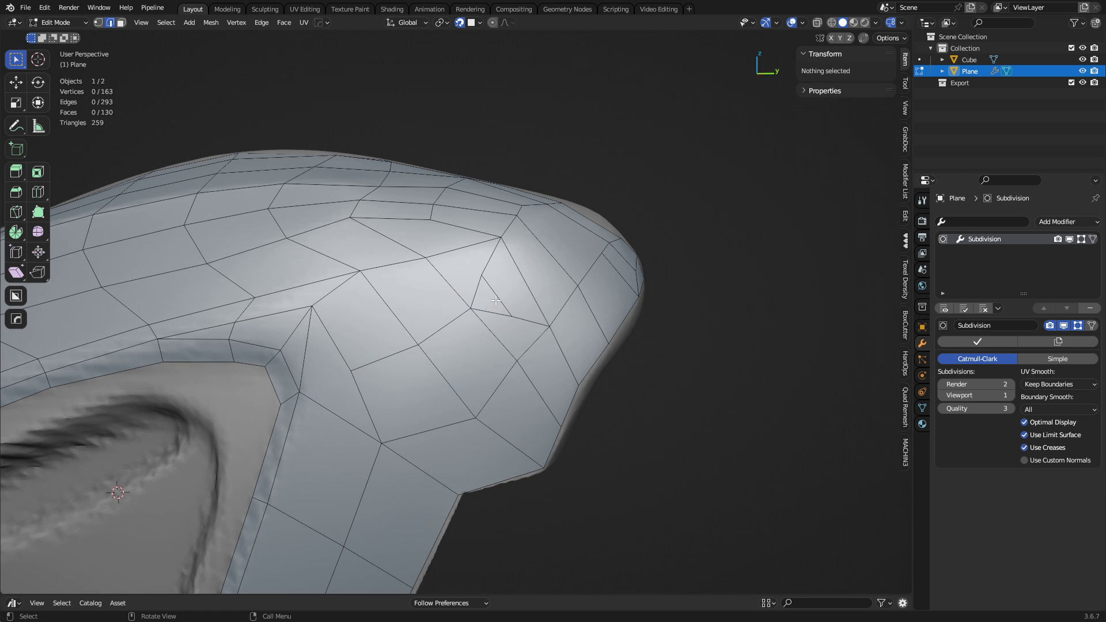
pyautogui.click(504, 307)
pyautogui.hotkey('ctrl', 'x')
pyautogui.keyDown('shift'); pyautogui.moveTo(537, 343); pyautogui.dragTo(514, 312, button='middle'); pyautogui.keyUp('shift')
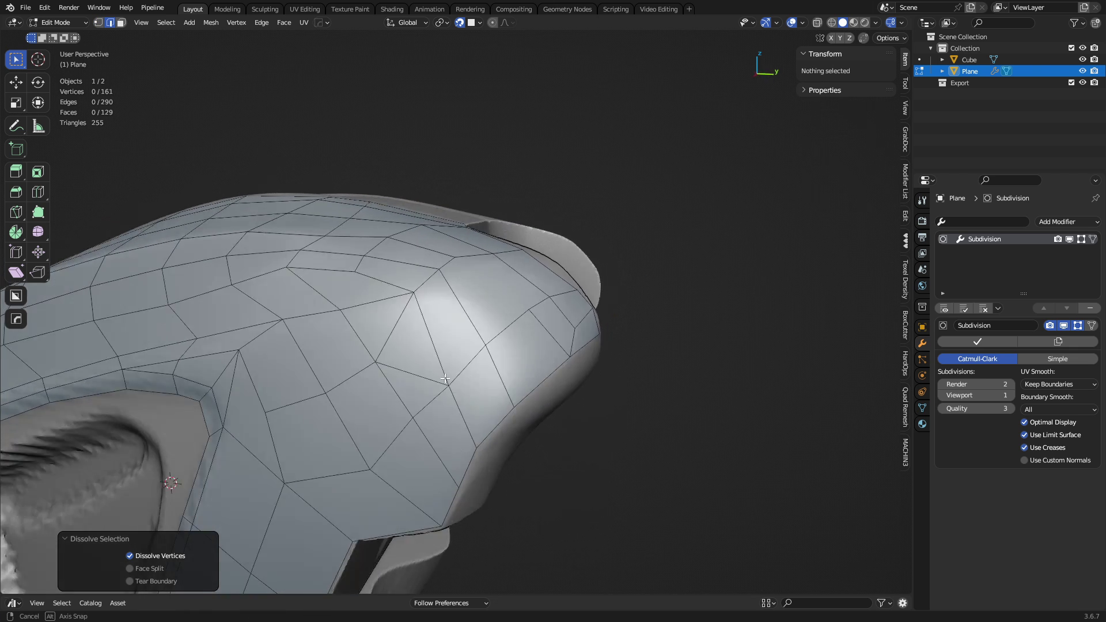
pyautogui.click(462, 355)
pyautogui.hotkey('ctrl', 'x')
pyautogui.press('1')
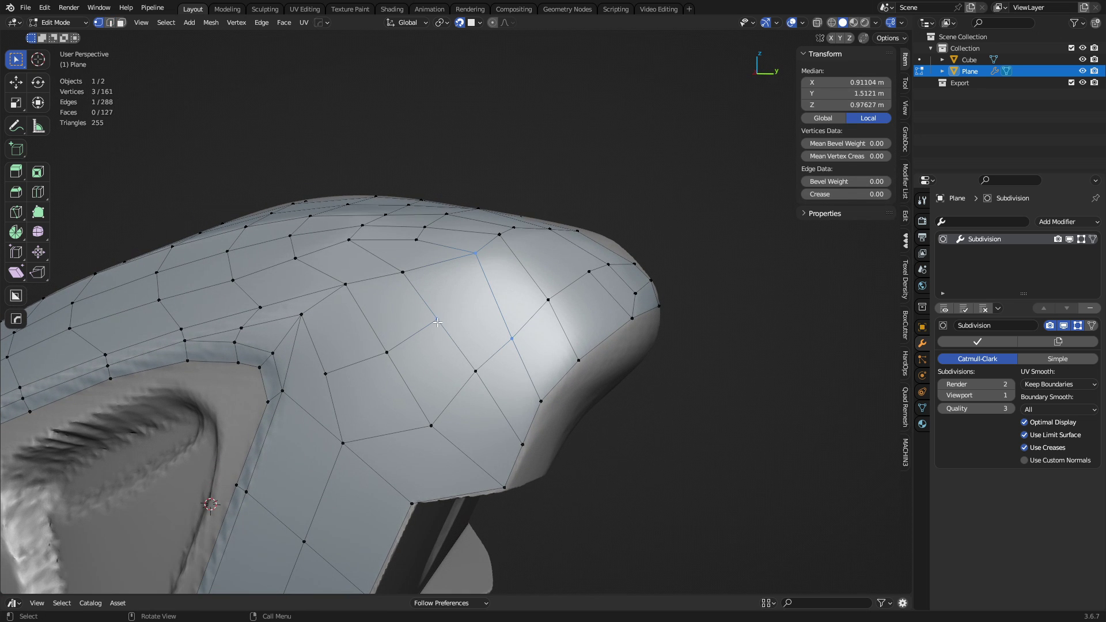
# - Slide the vertex in front of the triangular recess's upper corner along its edge
pyautogui.click(438, 322)
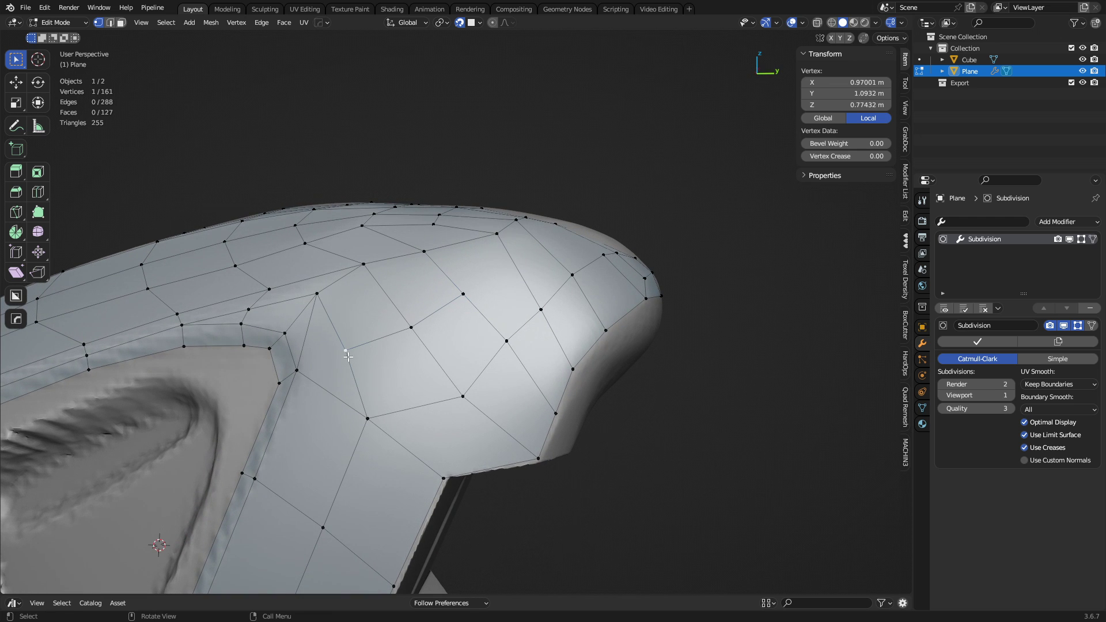
pyautogui.hotkey('shift', 'v')
pyautogui.click(368, 354)
pyautogui.moveTo(367, 354); pyautogui.dragTo(426, 318, button='middle')
# - Try dissolving the edges connecting the slid vertex to its neighbors, and undo the dissolves
pyautogui.press('2')
pyautogui.click(416, 362)
pyautogui.hotkey('ctrl', 'x')
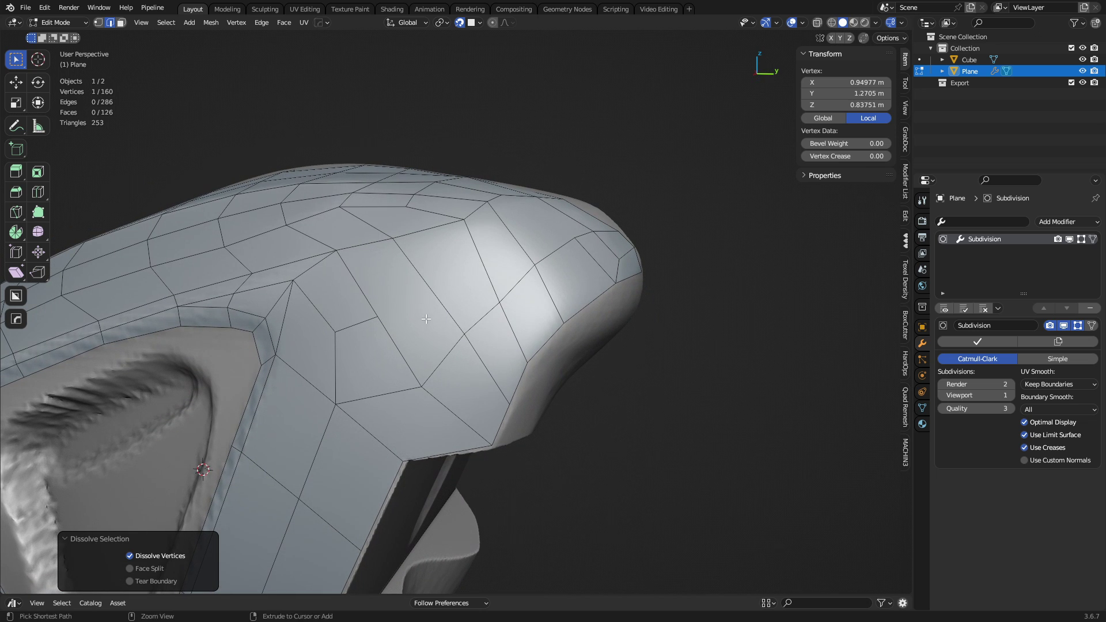
pyautogui.hotkey('ctrl', 'z')
pyautogui.hotkey('ctrl', 'z')
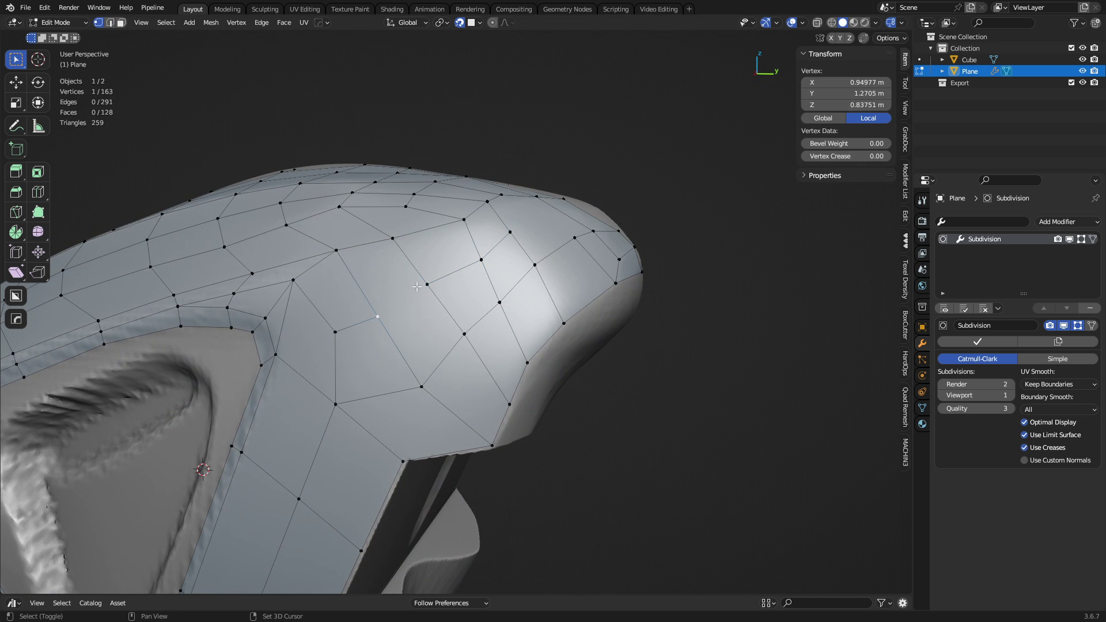
# - Connect the slid vertex to the vertex across the neighboring face with a new edge
pyautogui.keyDown('shift'); pyautogui.click(426, 284); pyautogui.keyUp('shift')
pyautogui.press('j')
pyautogui.press('3')
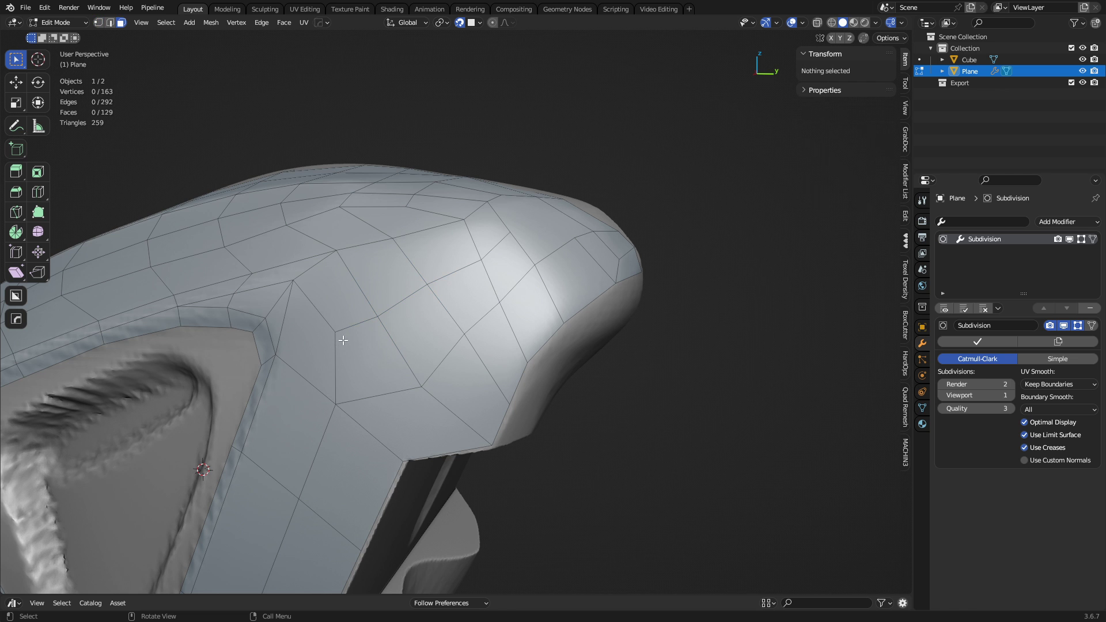
pyautogui.moveTo(581, 225); pyautogui.dragTo(555, 321, button='middle')
pyautogui.scroll(3, 555, 321)
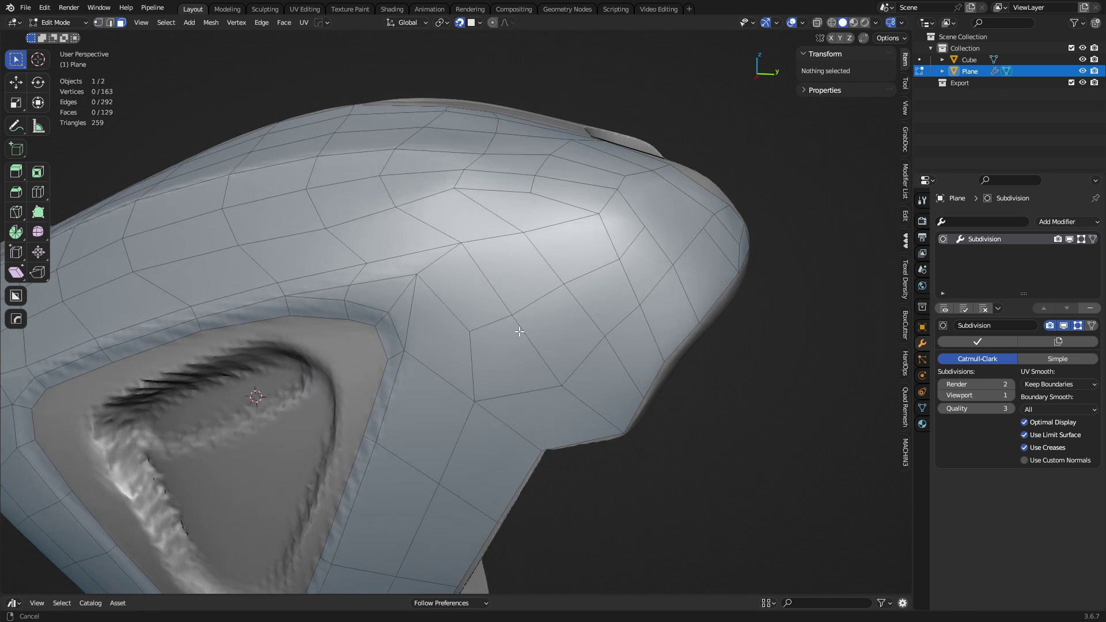
# - Dissolve the row of four edges running from the triangular recess's upper corner toward the rounded tip
pyautogui.press('2')
pyautogui.click(507, 340)
pyautogui.keyDown('shift'); pyautogui.click(496, 301); pyautogui.keyUp('shift')
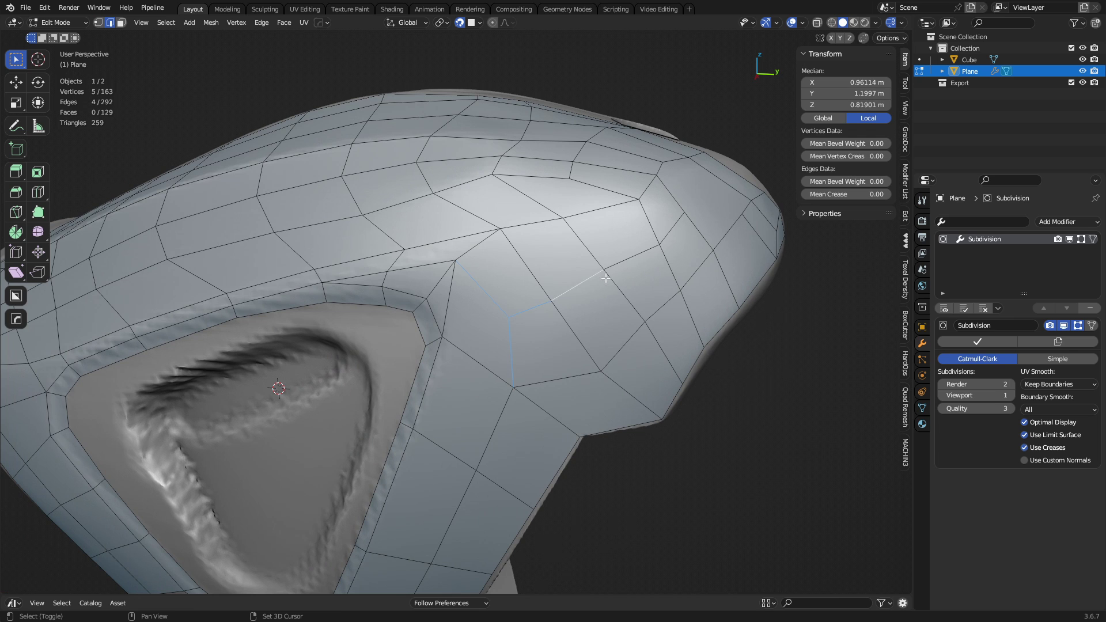
pyautogui.hotkey('ctrl', 'x')
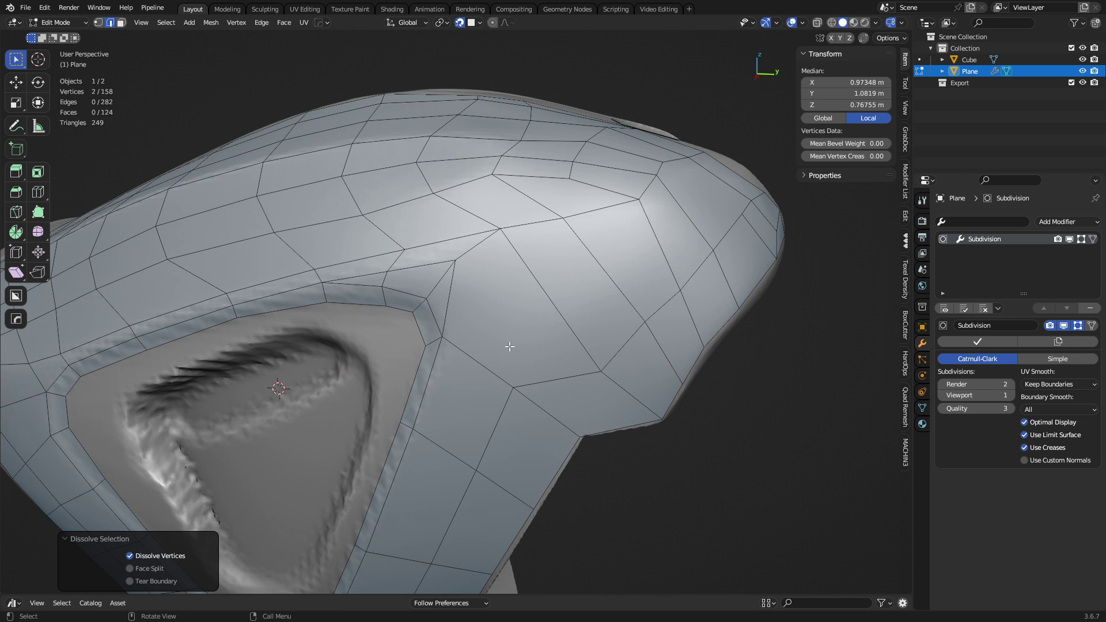
# - Knife-cut the tip end of an elongated outline beside the triangular recess, linking its two corners to the surrounding vertices
pyautogui.click(463, 303)
pyautogui.moveTo(537, 340); pyautogui.dragTo(540, 324, button='middle')
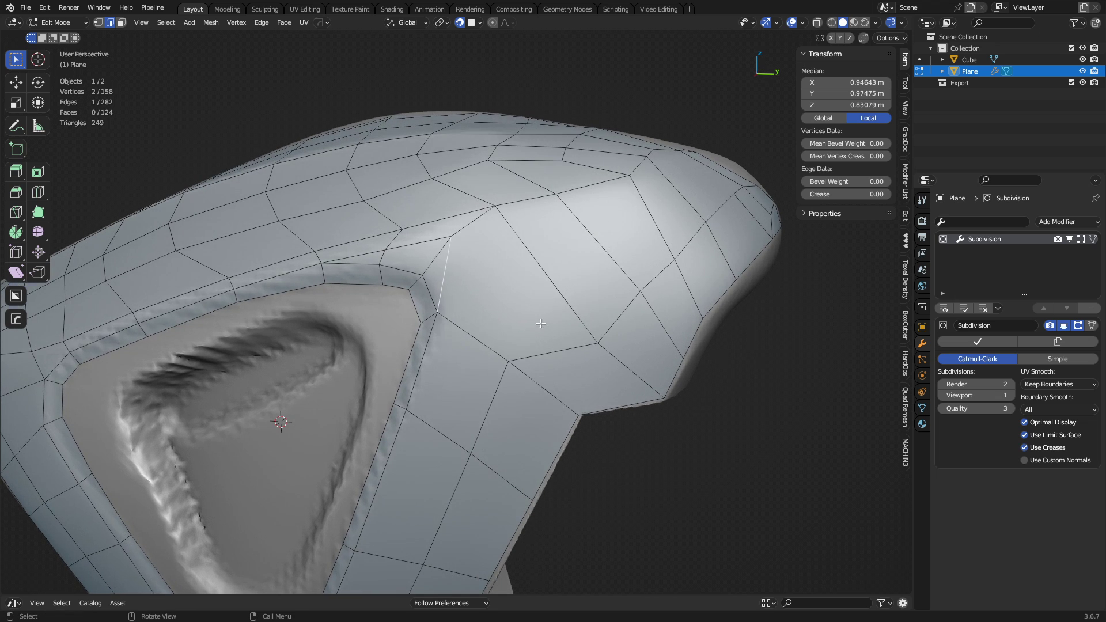
pyautogui.hotkey('alt', 'a')
pyautogui.press('k')
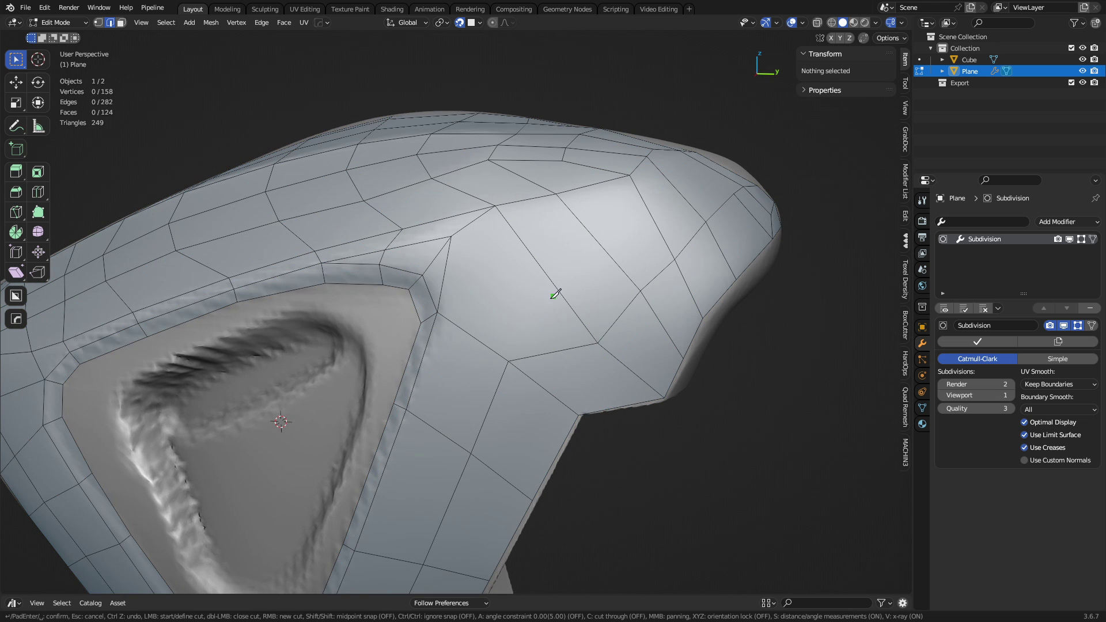
pyautogui.click(637, 255)
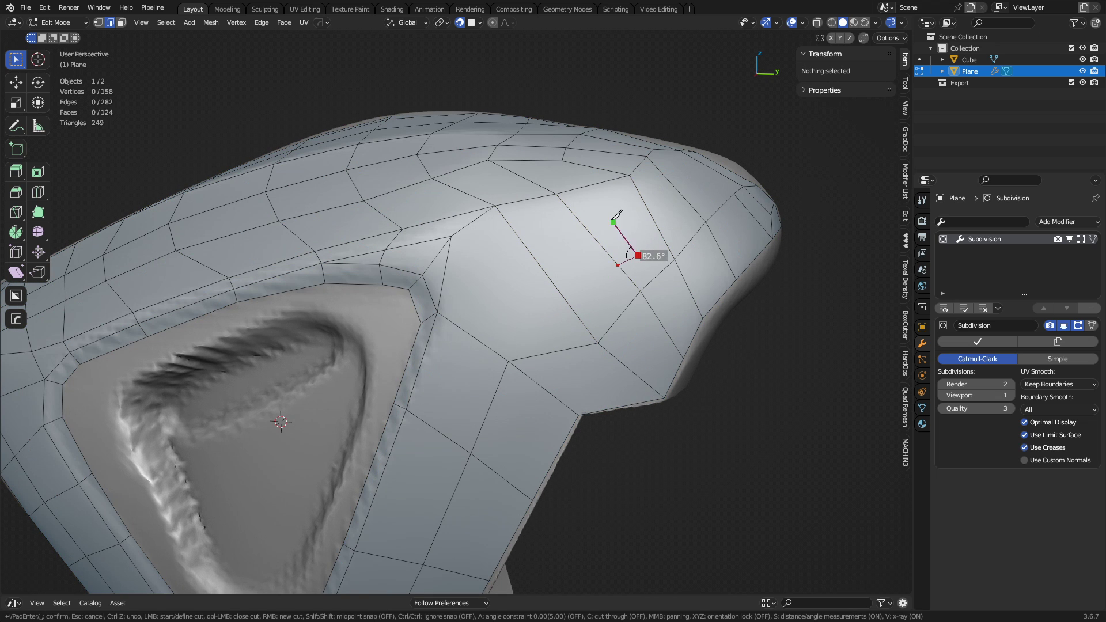
pyautogui.click(606, 213)
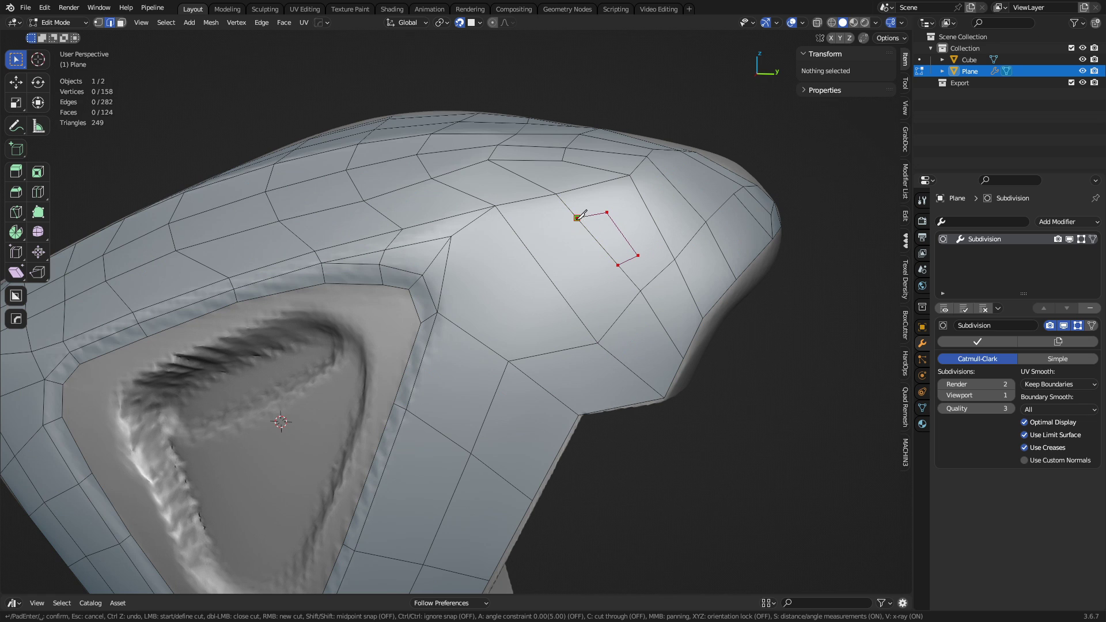
pyautogui.click(630, 175)
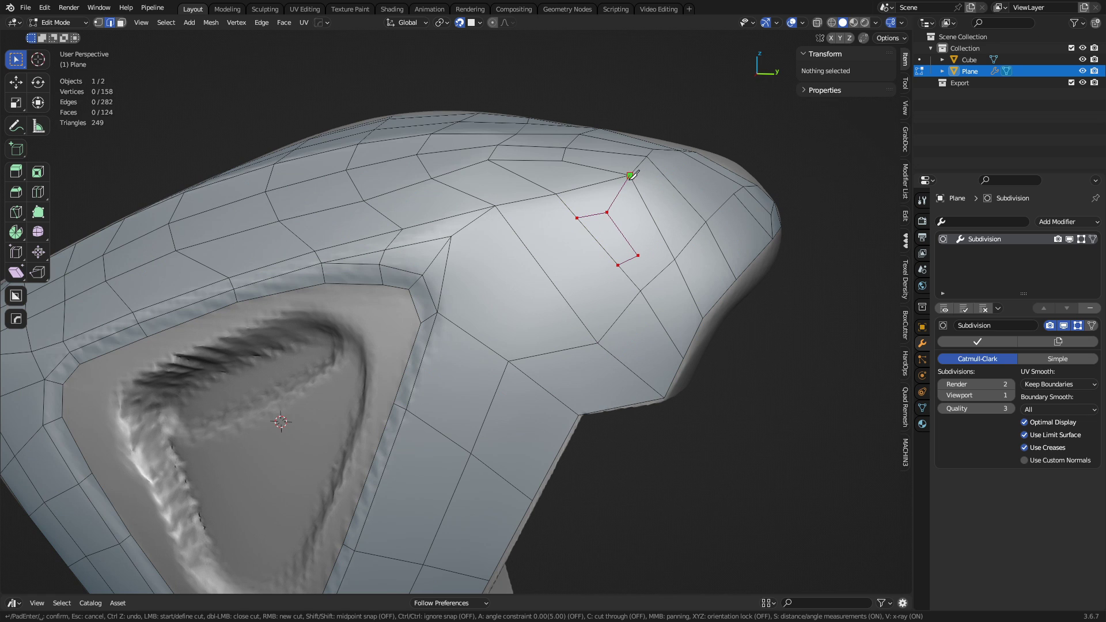
pyautogui.click(674, 260)
pyautogui.click(619, 265)
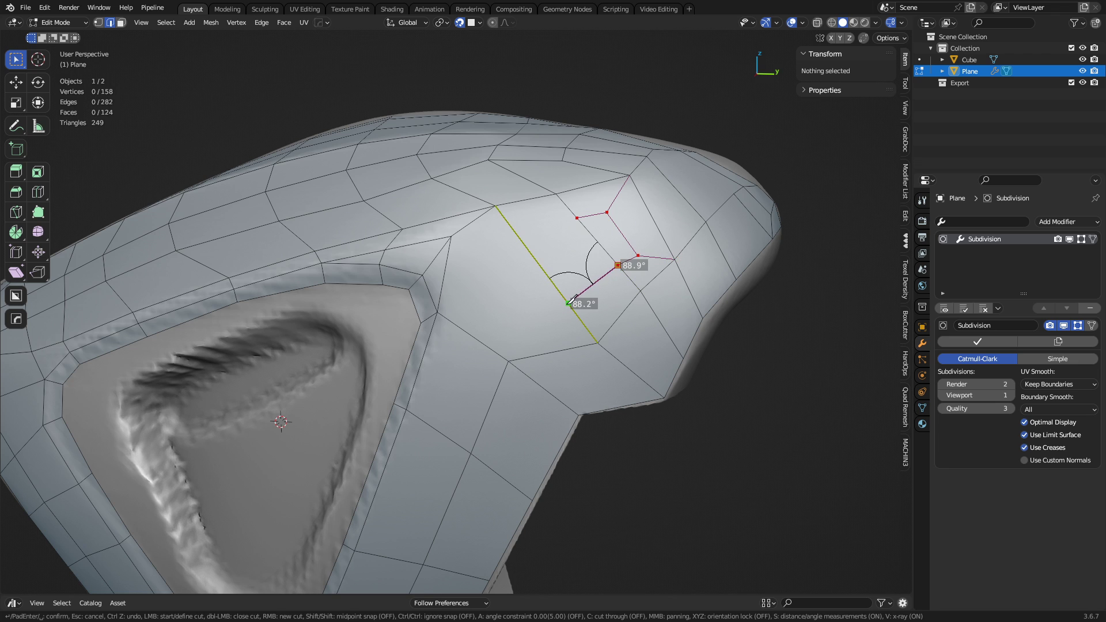
# - Extend the knife cut along the outline's lower side to the triangular recess's border loop, branching to the vertex below
pyautogui.click(569, 303)
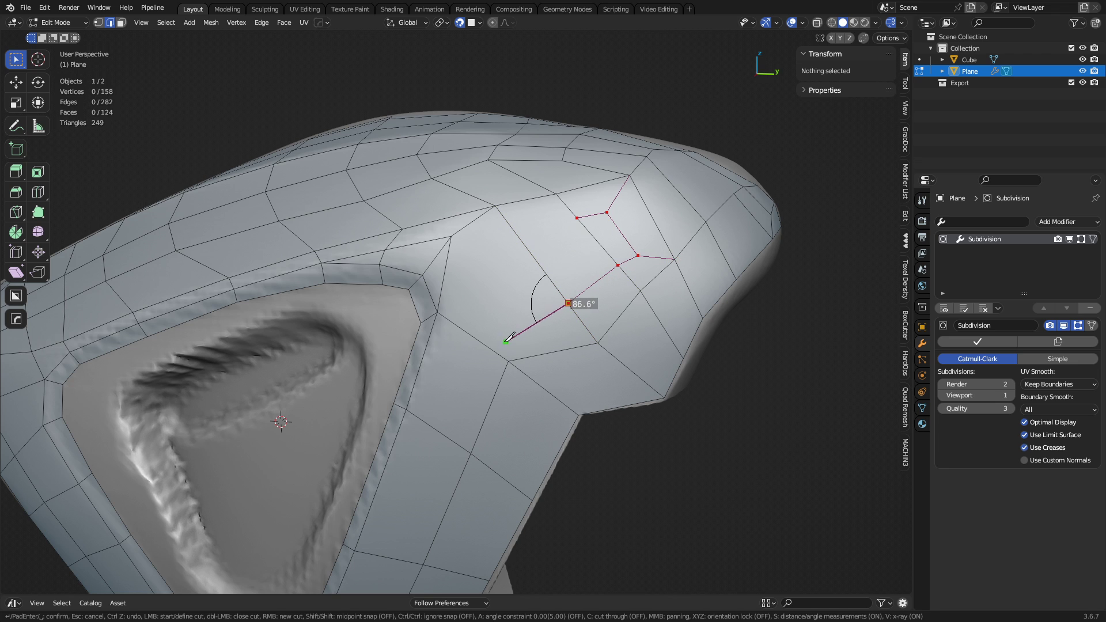
pyautogui.click(454, 396)
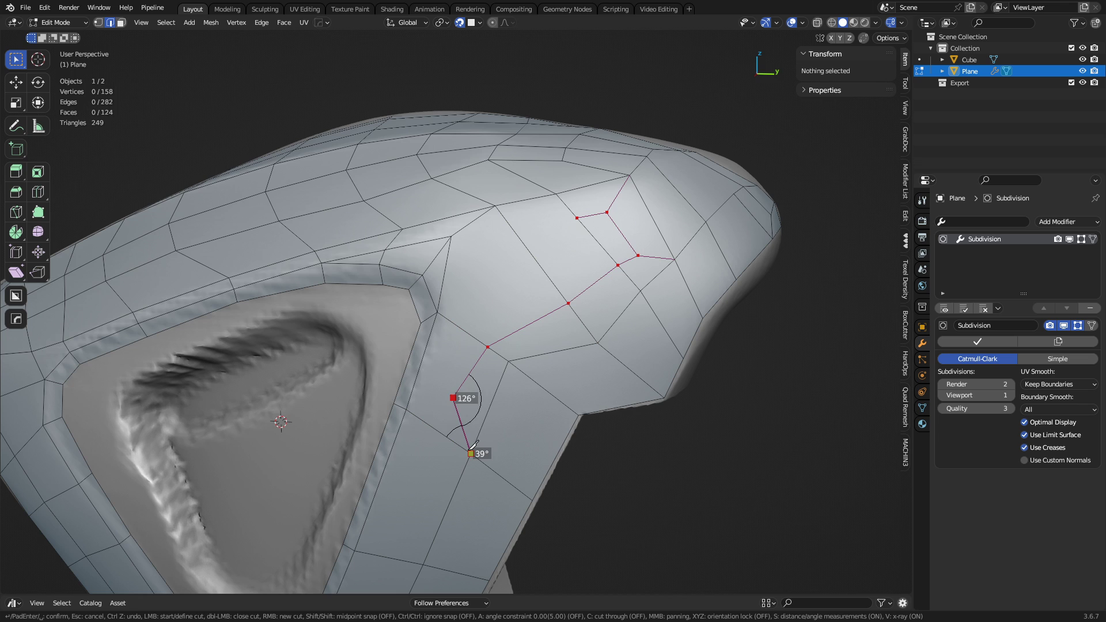
pyautogui.click(403, 377)
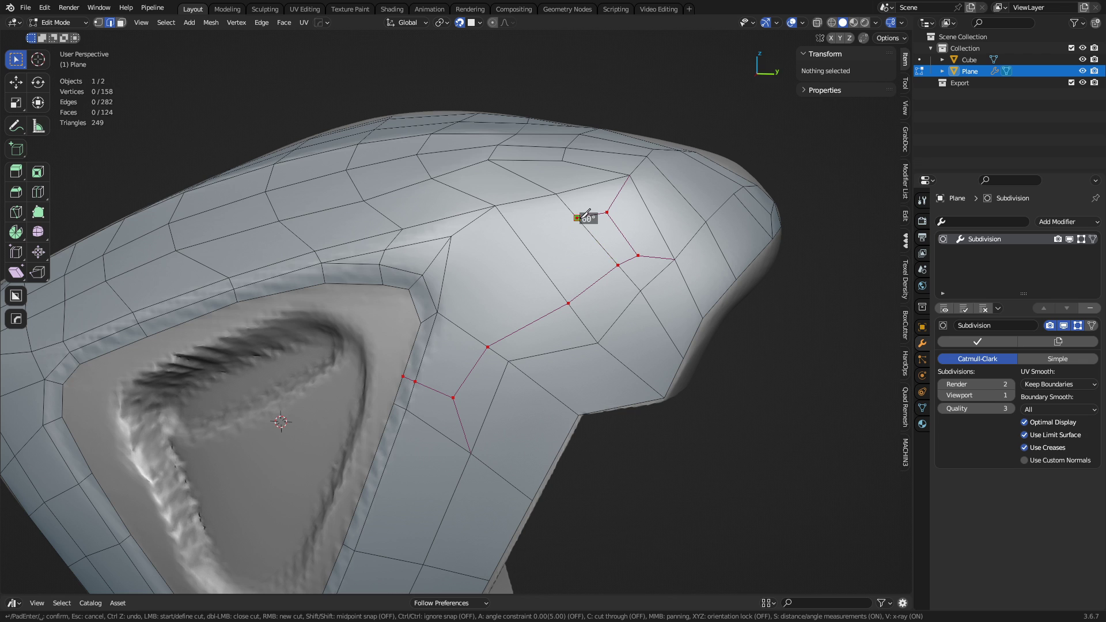
# - Cut the outline's upper side, link it to the recess-corner vertex, close it at the lower side and confirm the cut
pyautogui.click(523, 244)
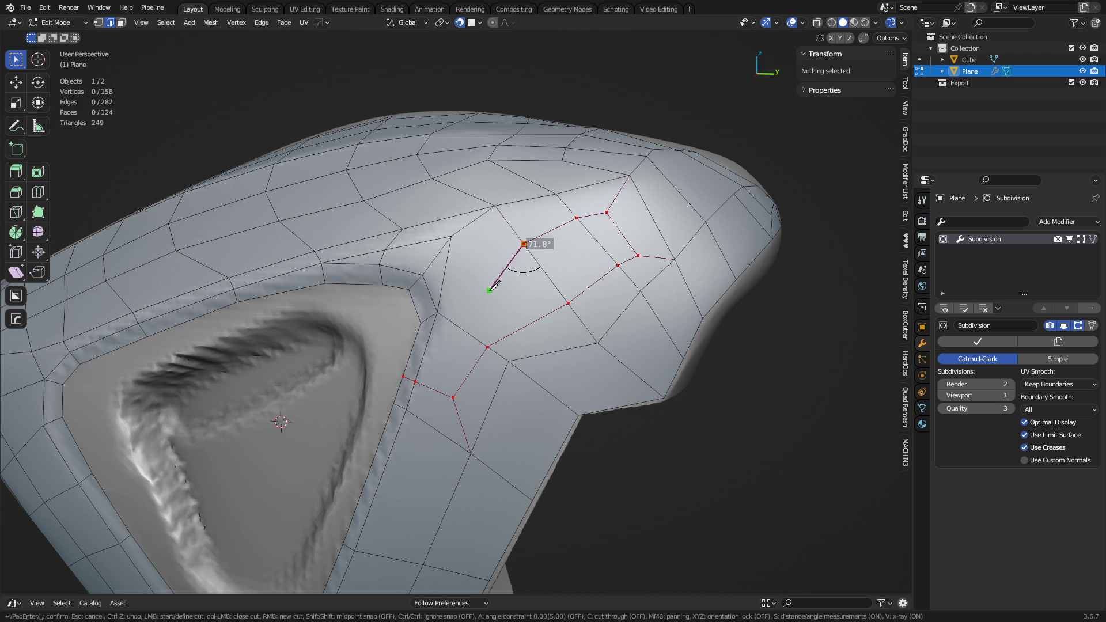
pyautogui.click(485, 275)
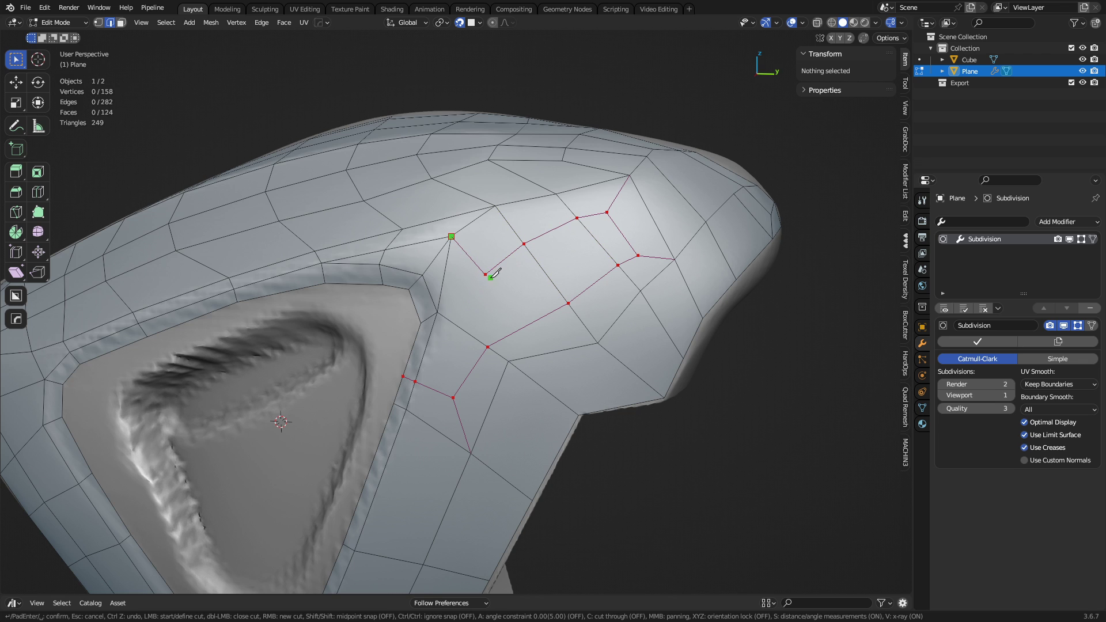
pyautogui.click(488, 347)
pyautogui.press('space')
# - Examine the new faces inside and around the elongated outline one at a time in face selection
pyautogui.keyDown('shift'); pyautogui.moveTo(570, 380); pyautogui.dragTo(557, 389, button='middle'); pyautogui.keyUp('shift')
pyautogui.press('3')
pyautogui.click(453, 312)
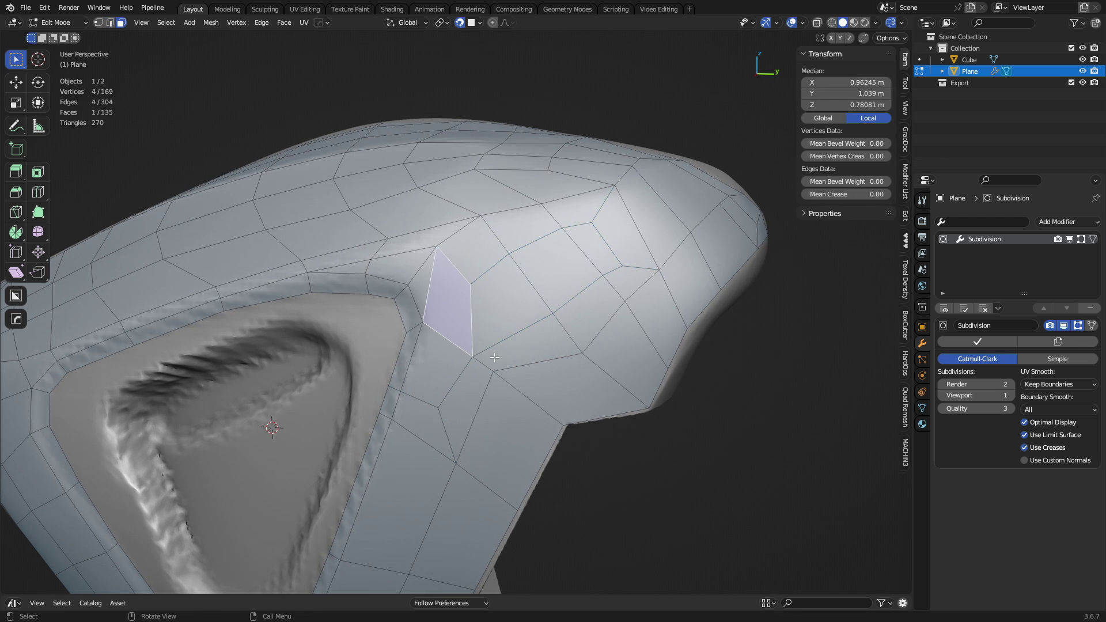
pyautogui.click(525, 354)
pyautogui.click(503, 320)
pyautogui.click(580, 268)
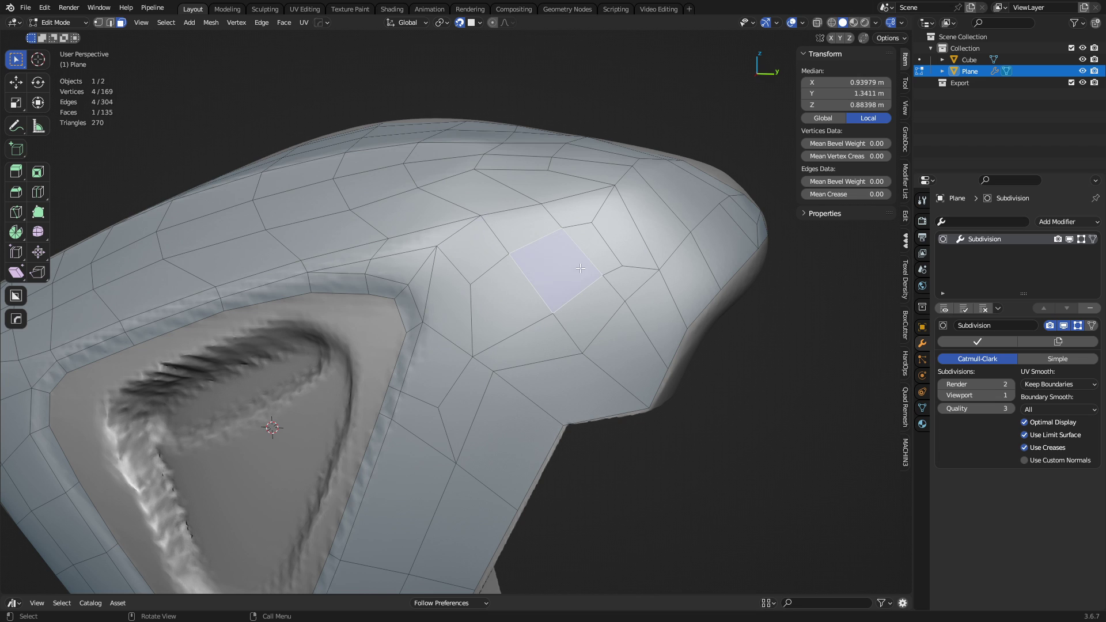
pyautogui.click(417, 413)
pyautogui.click(432, 376)
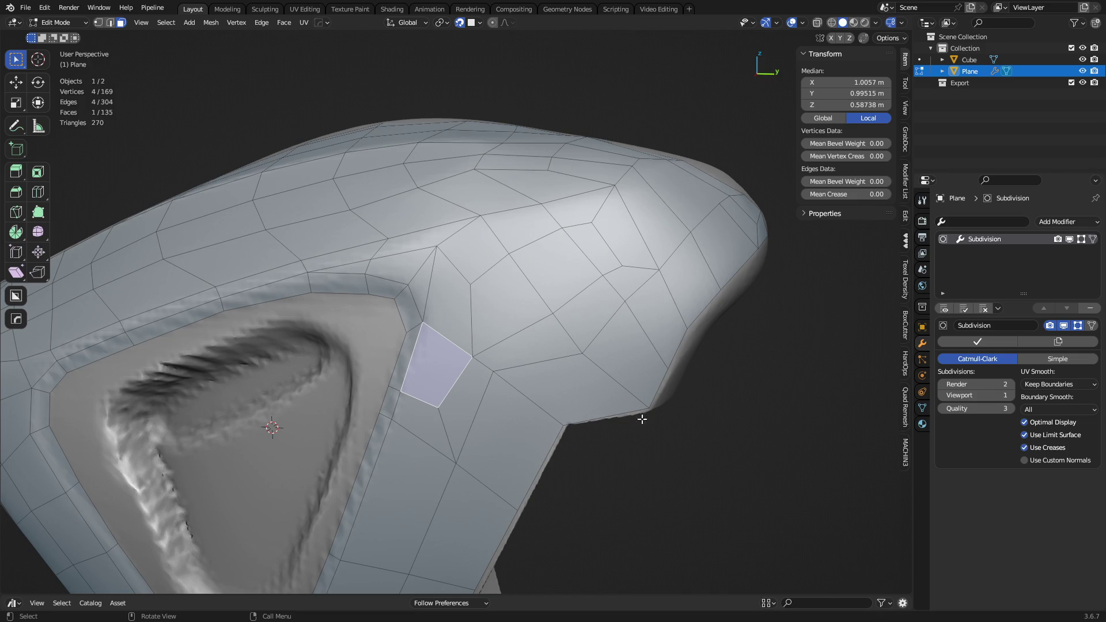
# - Isolate the retopology mesh in Object Mode with its wireframe overlay on to examine the subdivided edge flow
pyautogui.hotkey('ctrl', 'Tab')
pyautogui.click(605, 429)
pyautogui.moveTo(628, 400)
pyautogui.mouseDown(button='middle')
pyautogui.moveTo(504, 410)
pyautogui.moveTo(517, 438)
pyautogui.moveTo(505, 424)
pyautogui.mouseUp(button='middle')
pyautogui.hotkey('shift', 'z')
pyautogui.hotkey('shift', 'z')
pyautogui.hotkey('shift', 'z')
pyautogui.press('KP_Divide')
# - Check the isolated mesh's editing cage, restore the full scene without the wireframe overlay and resume Edit Mode
pyautogui.hotkey('ctrl', 'Tab')
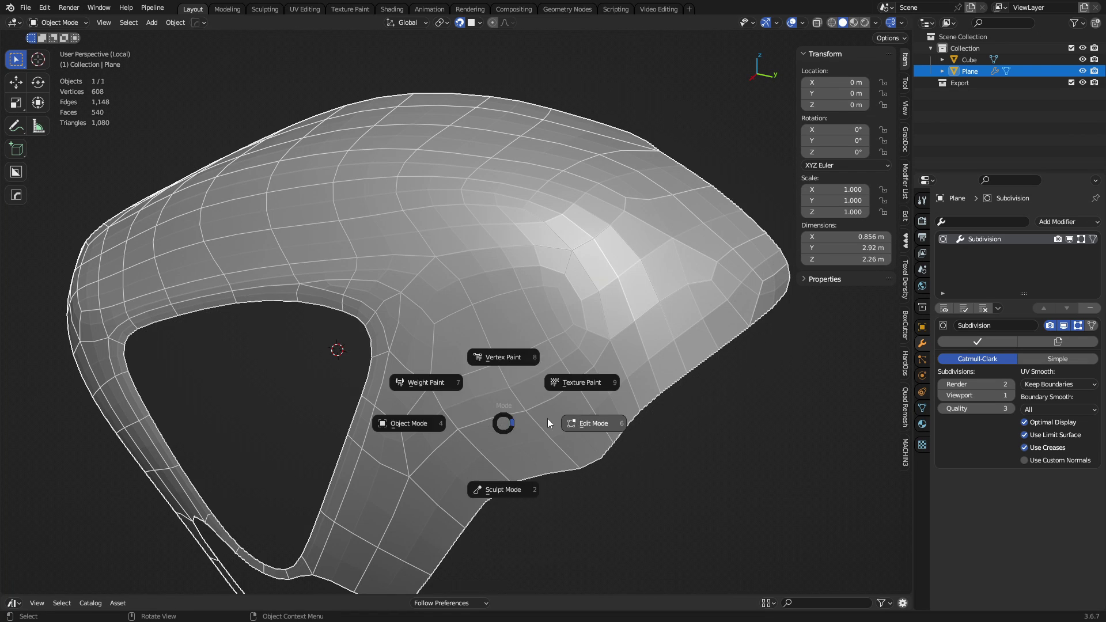
pyautogui.click(548, 418)
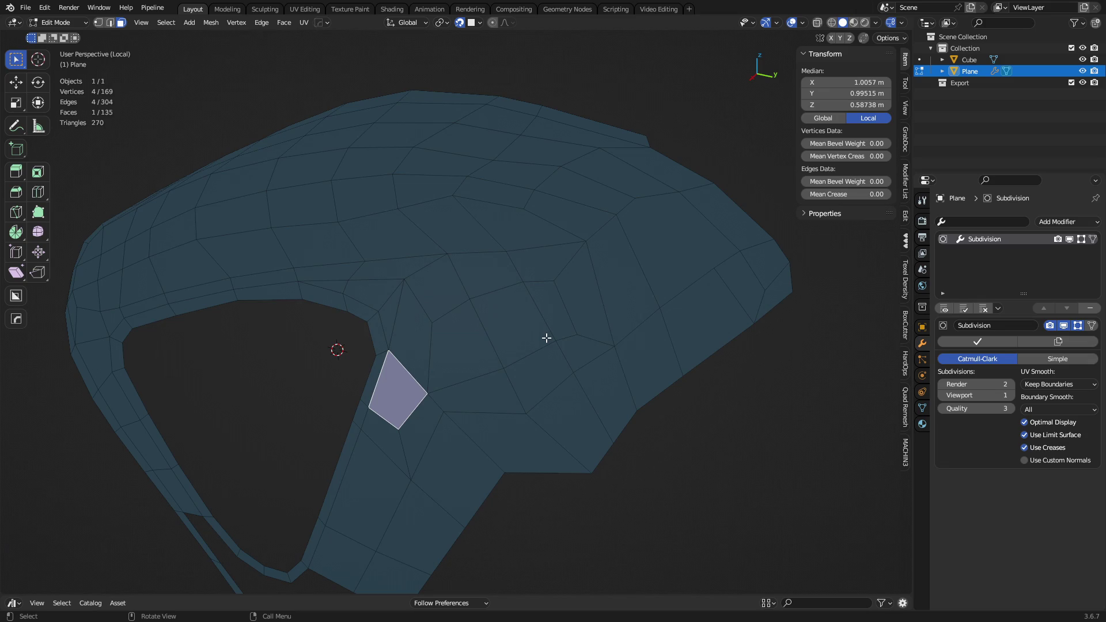
pyautogui.hotkey('ctrl', 'Tab')
pyautogui.click(474, 344)
pyautogui.press('KP_Divide')
pyautogui.hotkey('ctrl', 'Tab')
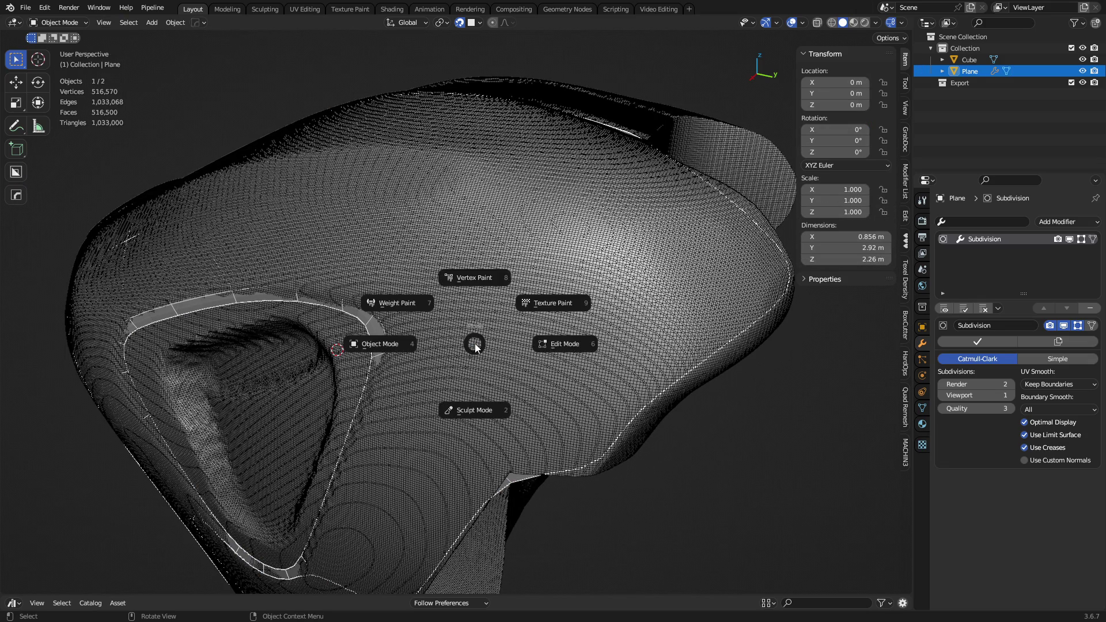
pyautogui.click(546, 350)
pyautogui.hotkey('shift', 'z')
pyautogui.moveTo(513, 375); pyautogui.dragTo(552, 350, button='middle')
pyautogui.scroll(3, 565, 344)
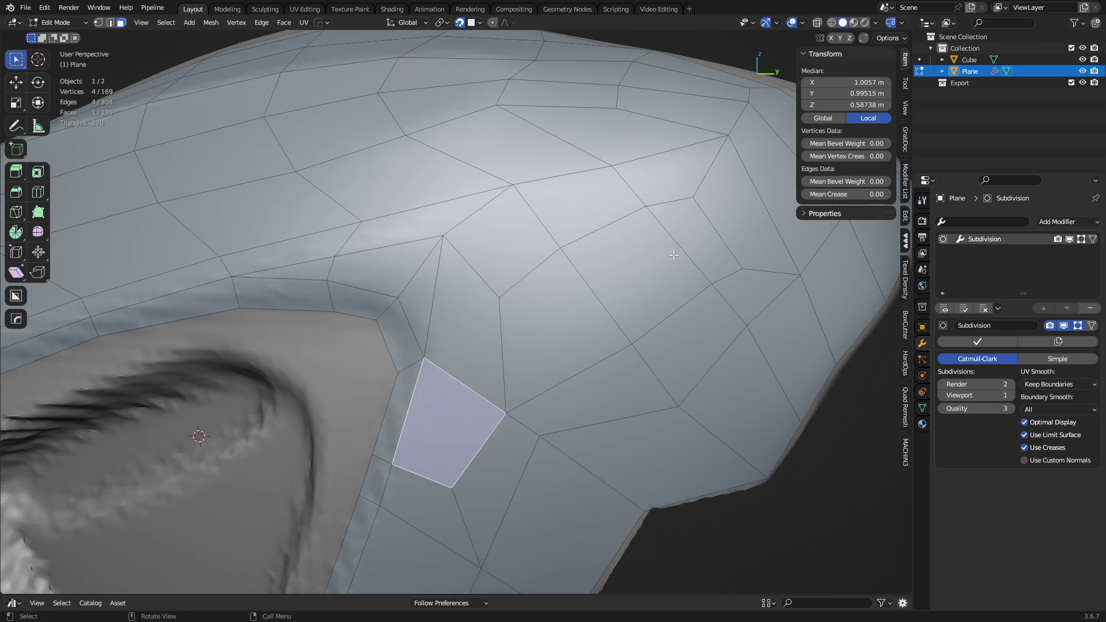
# - Turn off snapping and inset the three adjacent faces inside the elongated outline by a small margin
pyautogui.keyDown('shift'); pyautogui.click(680, 247); pyautogui.keyUp('shift')
pyautogui.moveTo(680, 248); pyautogui.dragTo(551, 266, button='middle')
pyautogui.click(459, 22)
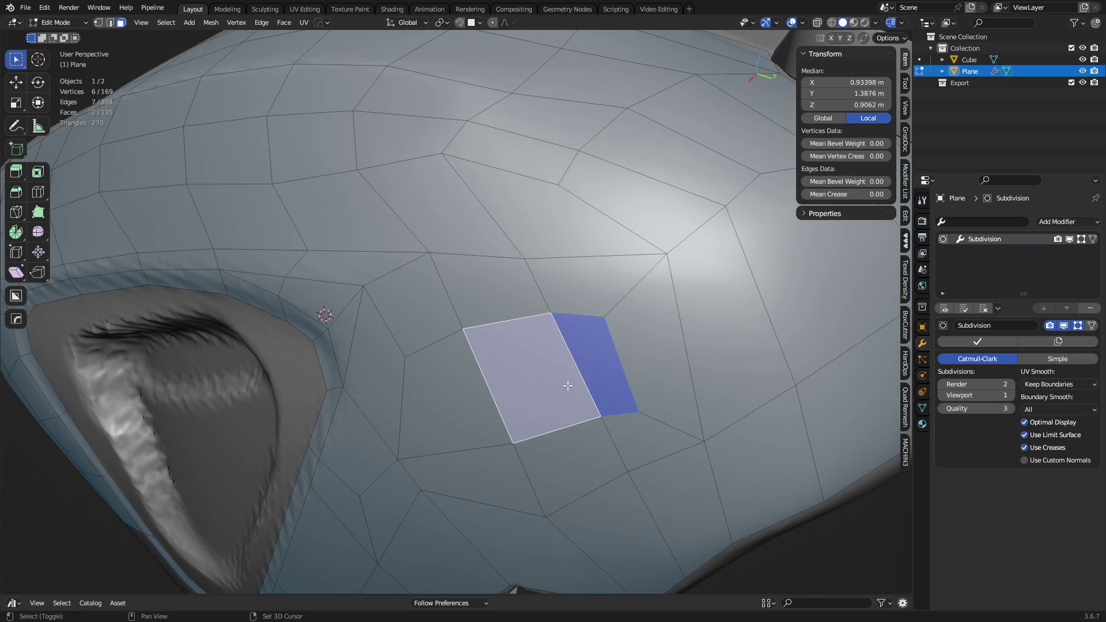
pyautogui.moveTo(570, 383); pyautogui.dragTo(663, 357, button='middle')
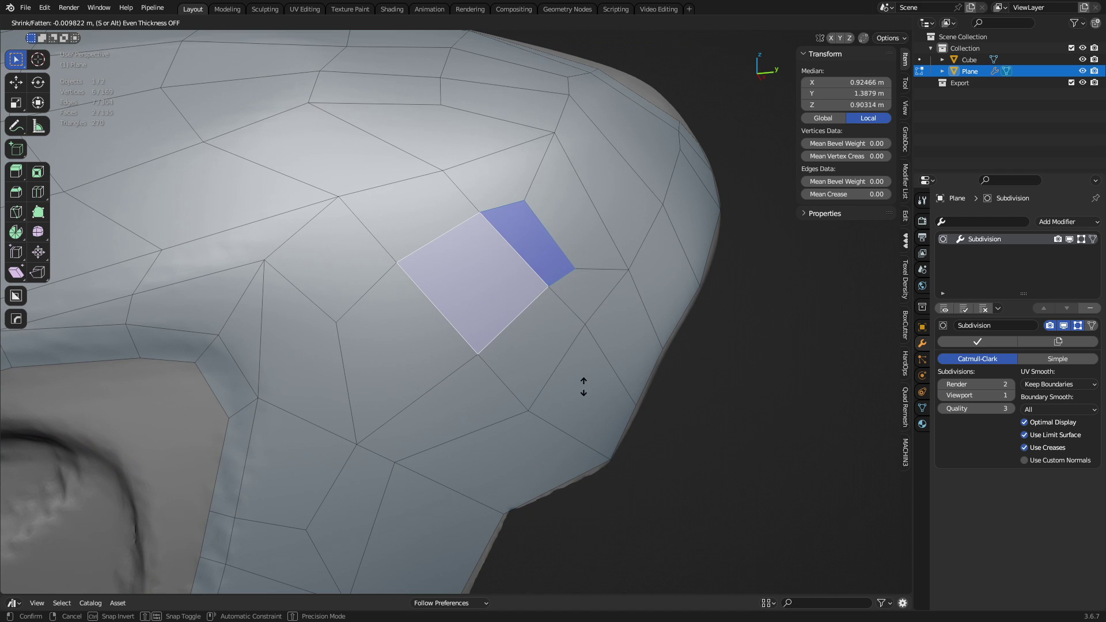
pyautogui.press('i')
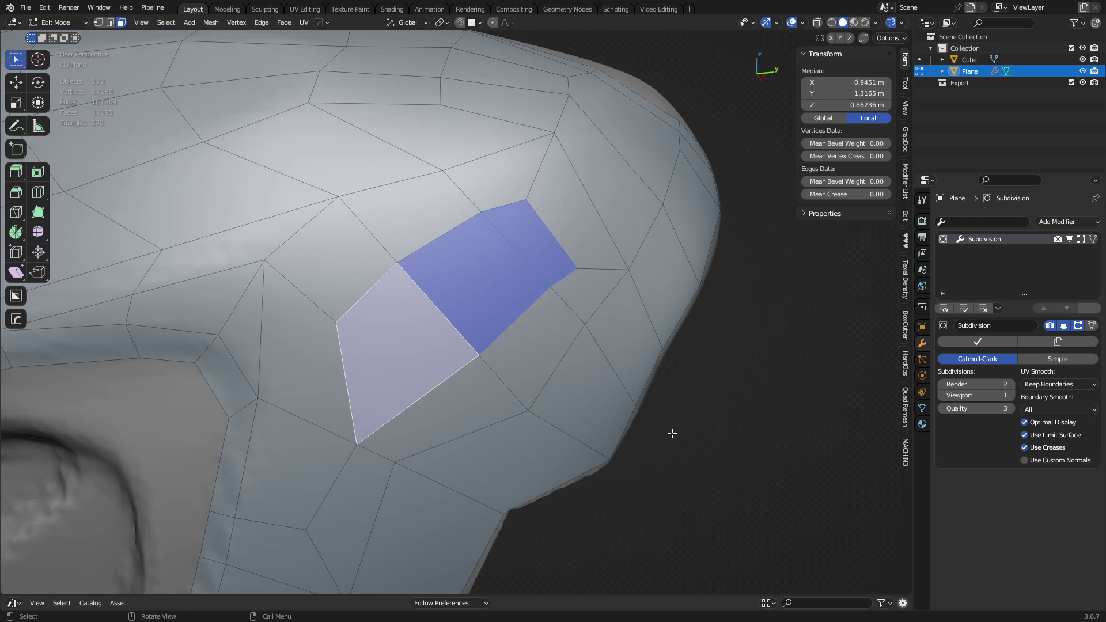
pyautogui.click(663, 429)
# - Push the middle and tip-end inset faces inward with Shrink/Fatten by about -0.202 m
pyautogui.click(495, 268)
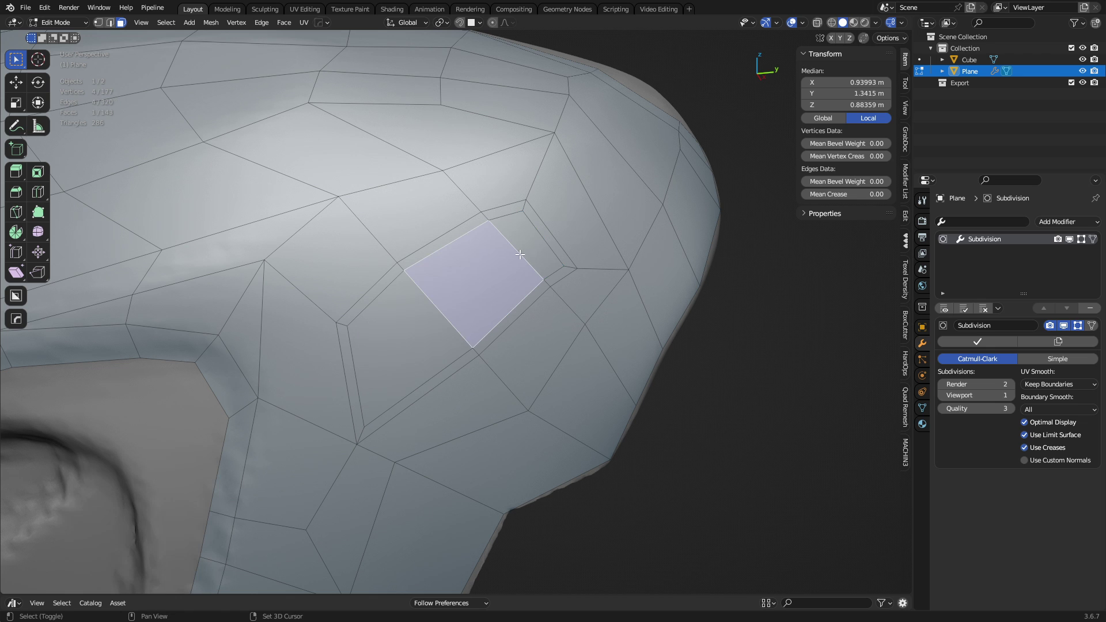
pyautogui.keyDown('shift'); pyautogui.click(521, 249); pyautogui.keyUp('shift')
pyautogui.hotkey('alt', 's')
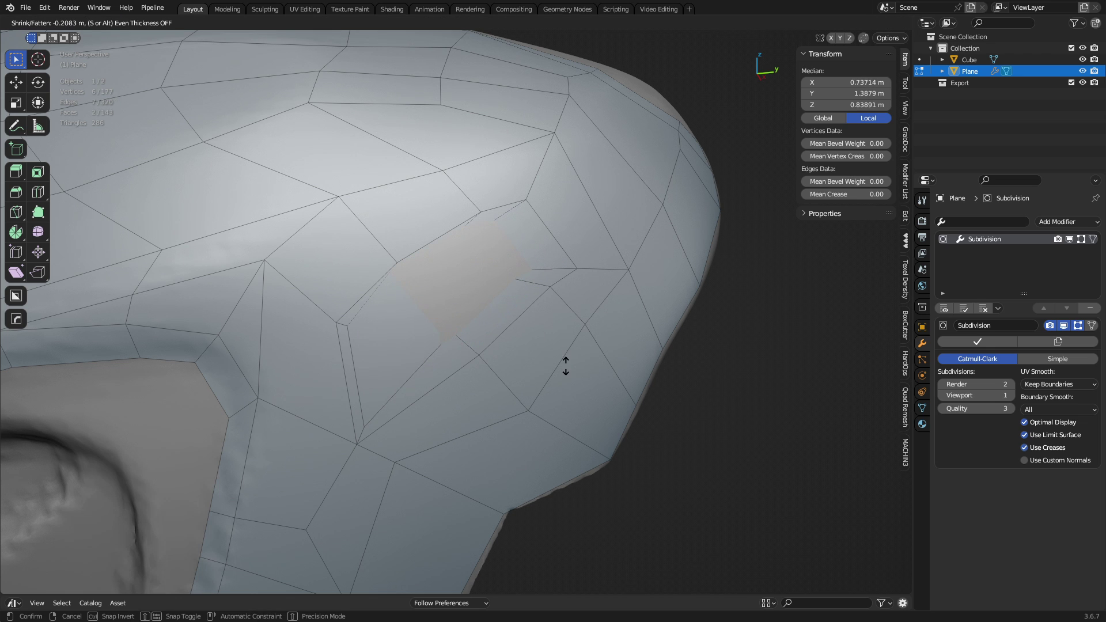
pyautogui.click(565, 364)
pyautogui.moveTo(557, 364); pyautogui.dragTo(403, 350, button='middle')
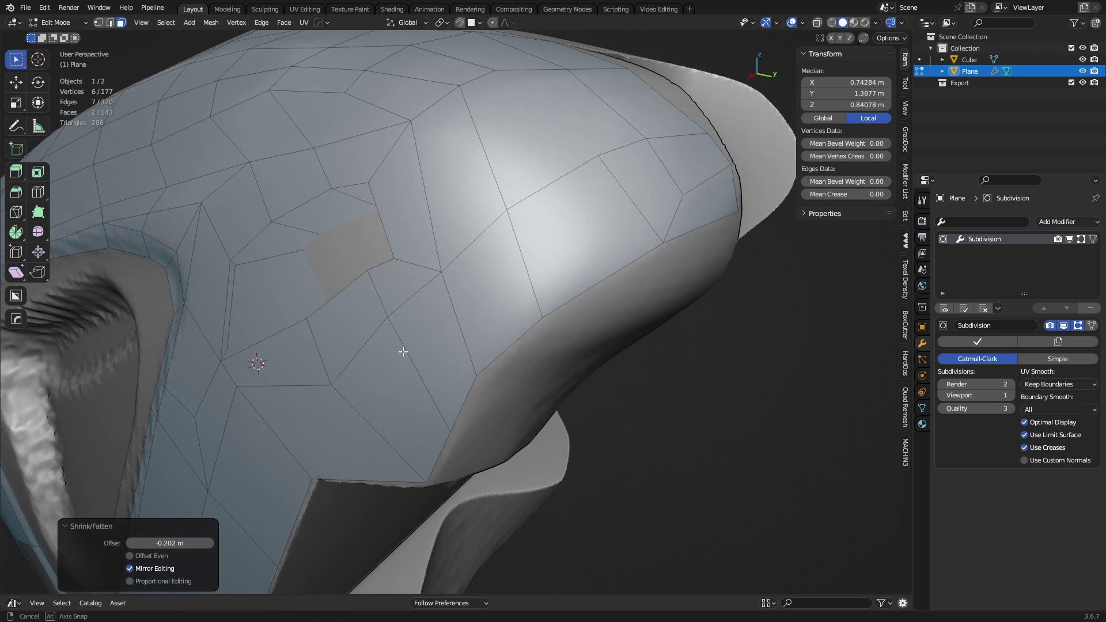
# - Switch to Object Mode, set the mesh's viewport subdivision level to 2 and isolate it
pyautogui.hotkey('ctrl', 'Tab')
pyautogui.click(371, 356)
pyautogui.moveTo(499, 297); pyautogui.dragTo(582, 288, button='middle')
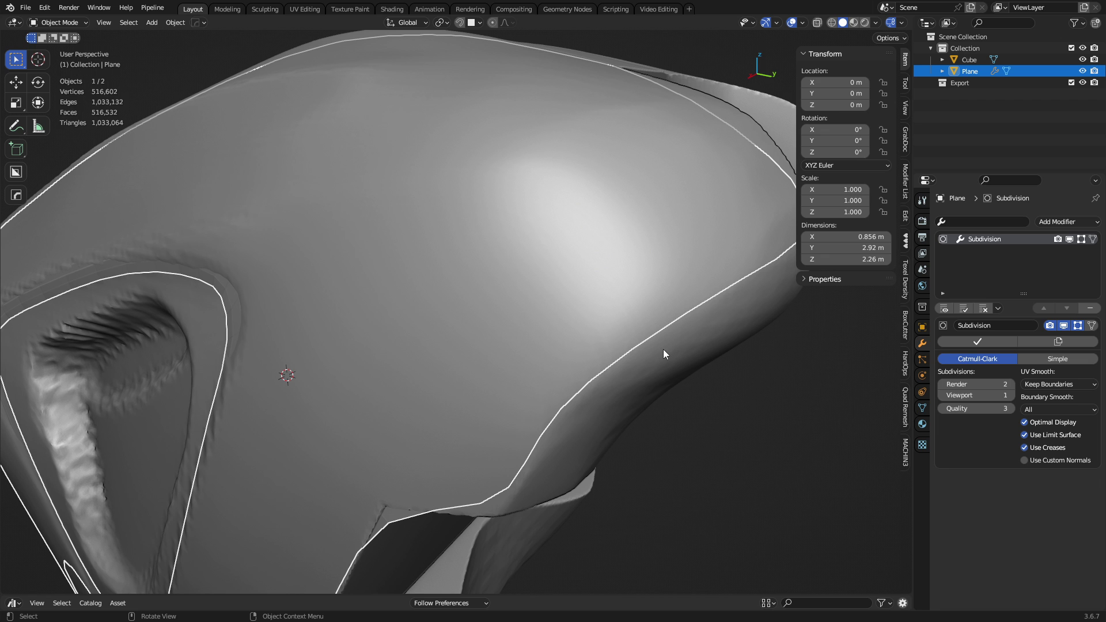
pyautogui.hotkey('ctrl', 'Tab')
pyautogui.click(593, 240)
pyautogui.hotkey('ctrl', 'Tab')
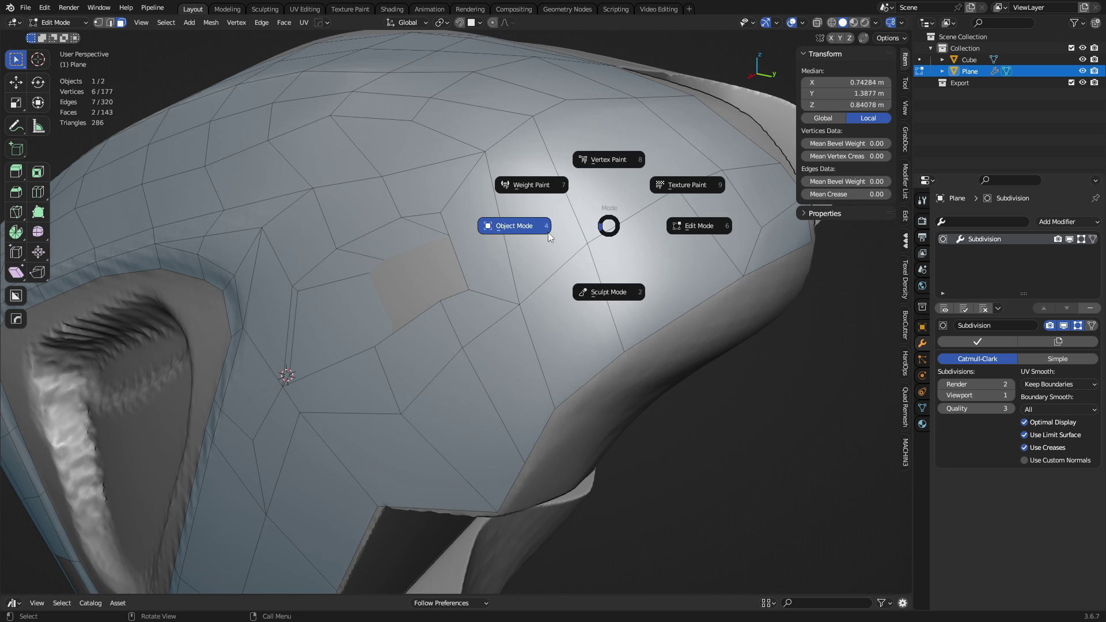
pyautogui.click(548, 232)
pyautogui.hotkey('ctrl', '2')
pyautogui.press('KP_Divide')
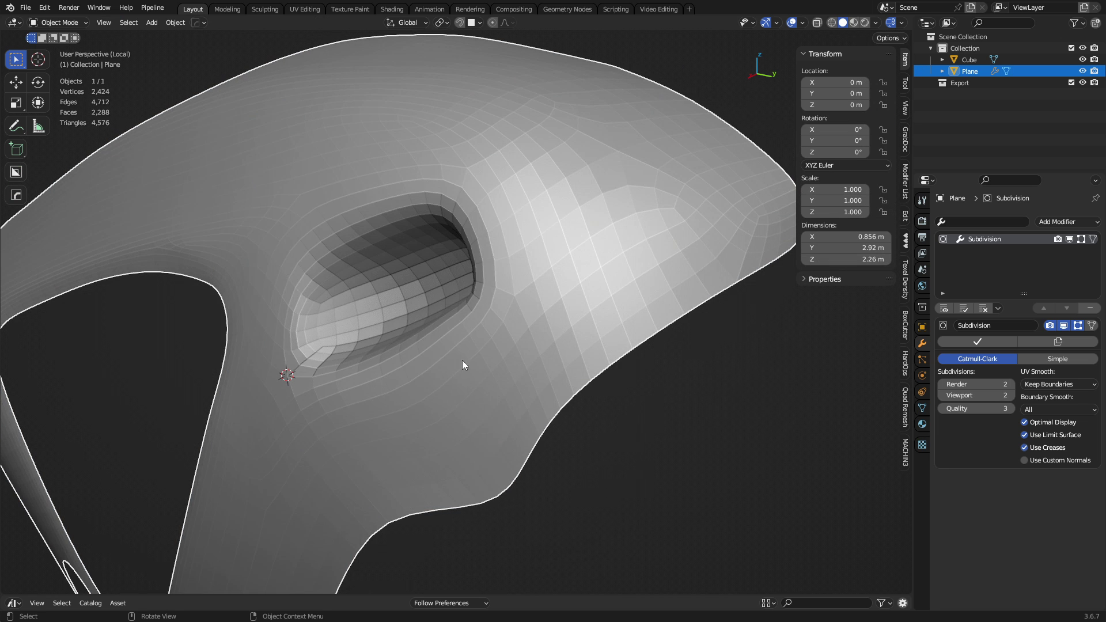
# - Apply smooth shading to the isolated mesh
pyautogui.moveTo(462, 361); pyautogui.dragTo(522, 338, button='middle')
pyautogui.rightClick(522, 338)
pyautogui.click(500, 358)
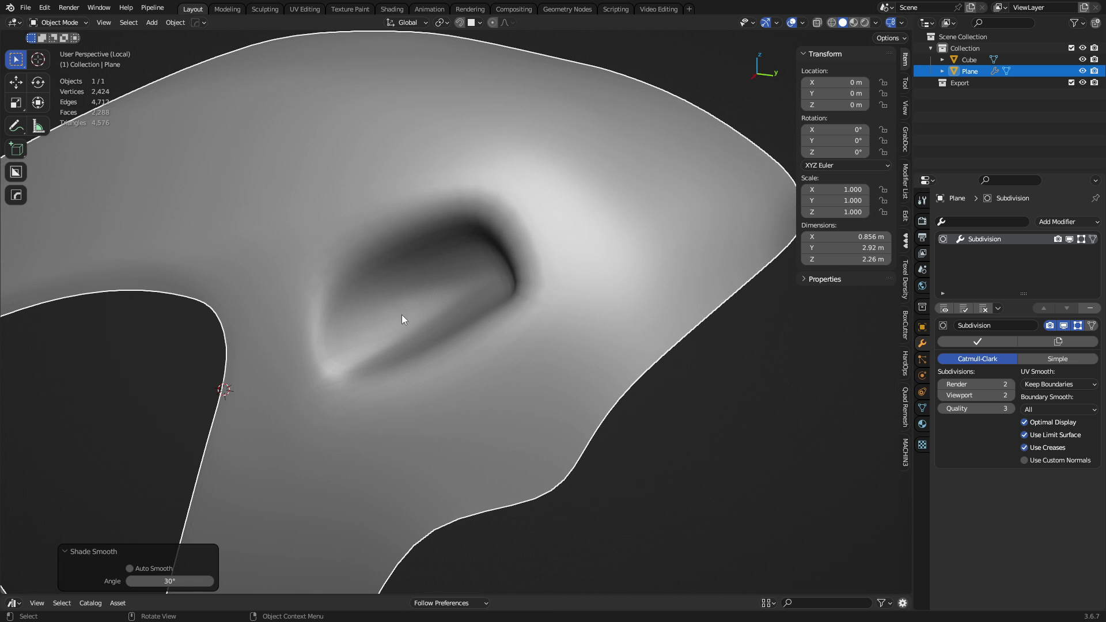
# - Show the wireframe over the smoothed mesh around the recess and the large opening
pyautogui.scroll(-5, 500, 342)
pyautogui.moveTo(403, 315); pyautogui.dragTo(652, 445, button='middle')
pyautogui.click(493, 351)
pyautogui.hotkey('shift', 'w')
pyautogui.click(440, 335)
pyautogui.scroll(2, 386, 306)
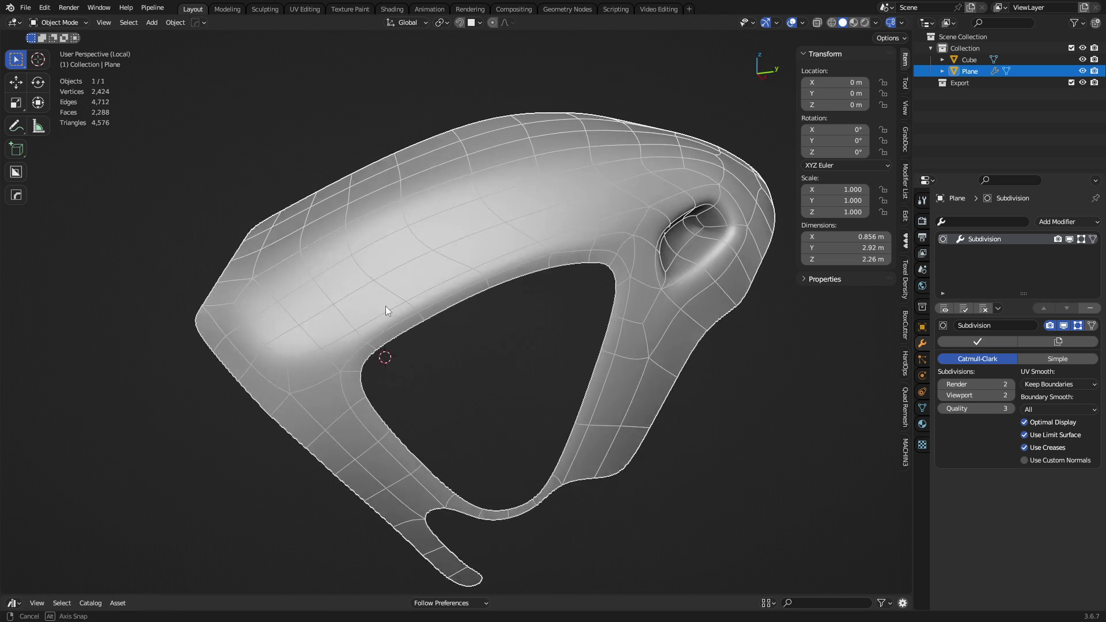
pyautogui.moveTo(386, 306); pyautogui.dragTo(332, 308, button='middle')
pyautogui.click(395, 306)
pyautogui.moveTo(643, 327); pyautogui.dragTo(547, 329, button='middle')
pyautogui.scroll(2, 542, 329)
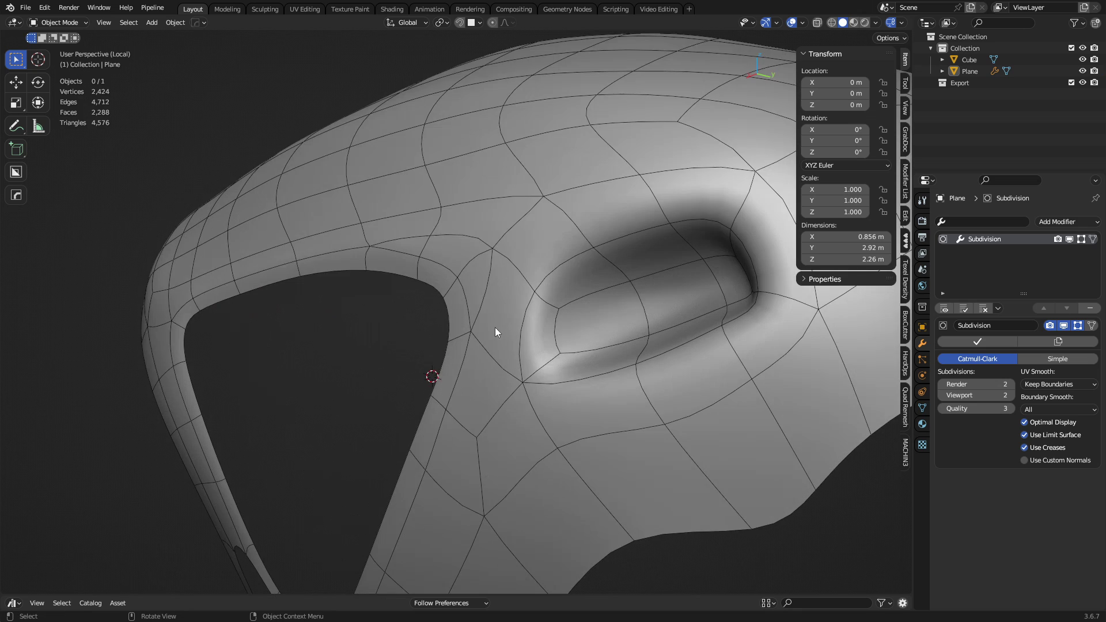
# - Merge two neighbouring vertex pairs between the large opening and the recess, each at the last selected vertex
pyautogui.click(496, 328)
pyautogui.press('Tab')
pyautogui.press('1')
pyautogui.click(462, 279)
pyautogui.keyDown('shift'); pyautogui.click(493, 232); pyautogui.keyUp('shift')
pyautogui.press('1')
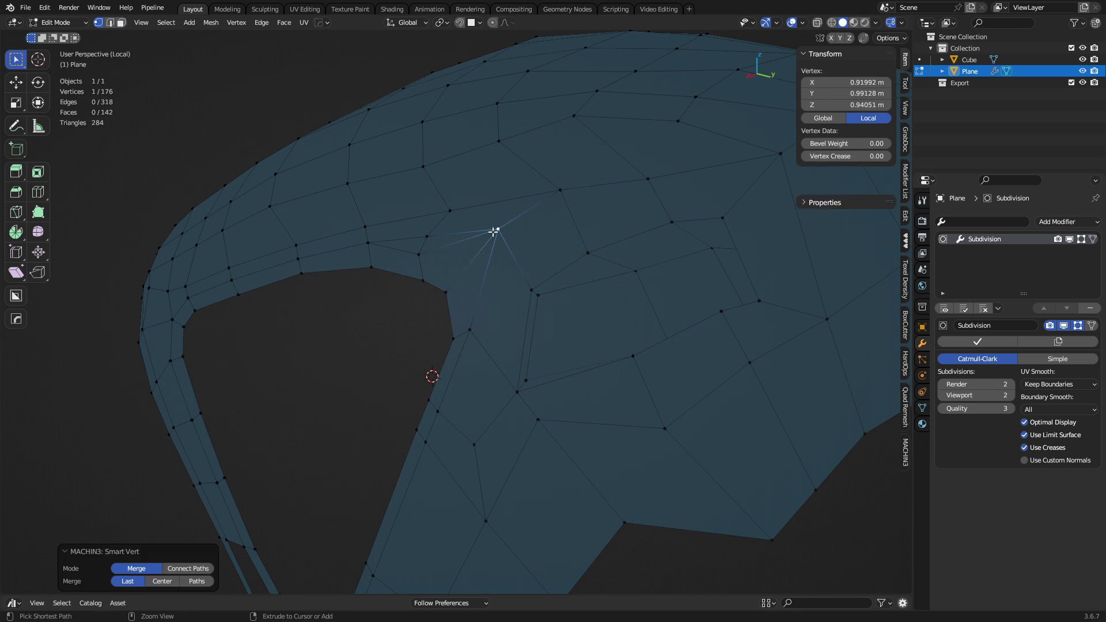
pyautogui.click(420, 257)
pyautogui.keyDown('shift'); pyautogui.click(429, 238); pyautogui.keyUp('shift')
pyautogui.press('1')
pyautogui.press('Tab')
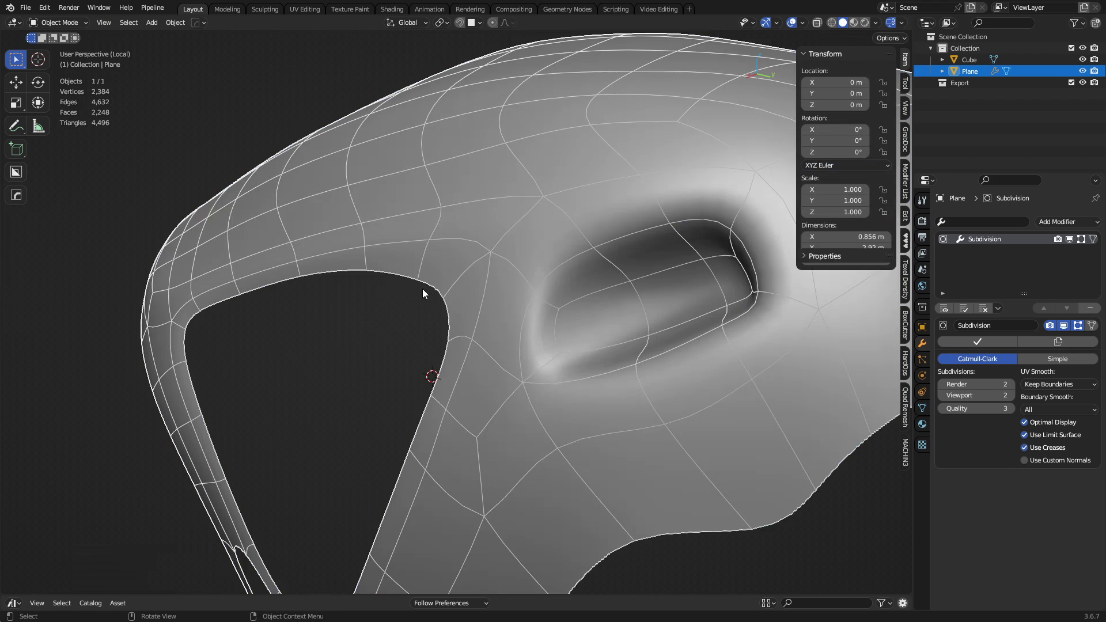
# - Examine the recess and the surrounding edge flow from several sides
pyautogui.moveTo(423, 289); pyautogui.dragTo(611, 296, button='middle')
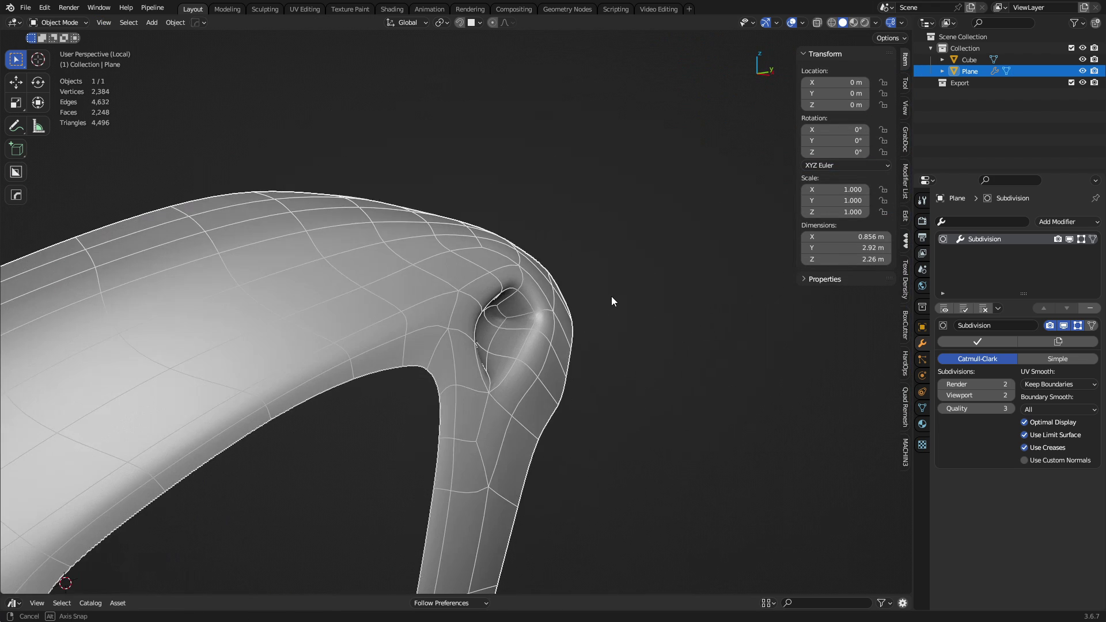
pyautogui.click(611, 299)
pyautogui.moveTo(559, 340); pyautogui.dragTo(527, 358, button='middle')
pyautogui.keyDown('shift'); pyautogui.moveTo(527, 357); pyautogui.dragTo(519, 314, button='middle'); pyautogui.keyUp('shift')
pyautogui.keyDown('ctrl'); pyautogui.moveTo(519, 315); pyautogui.dragTo(464, 305, button='middle'); pyautogui.keyUp('ctrl')
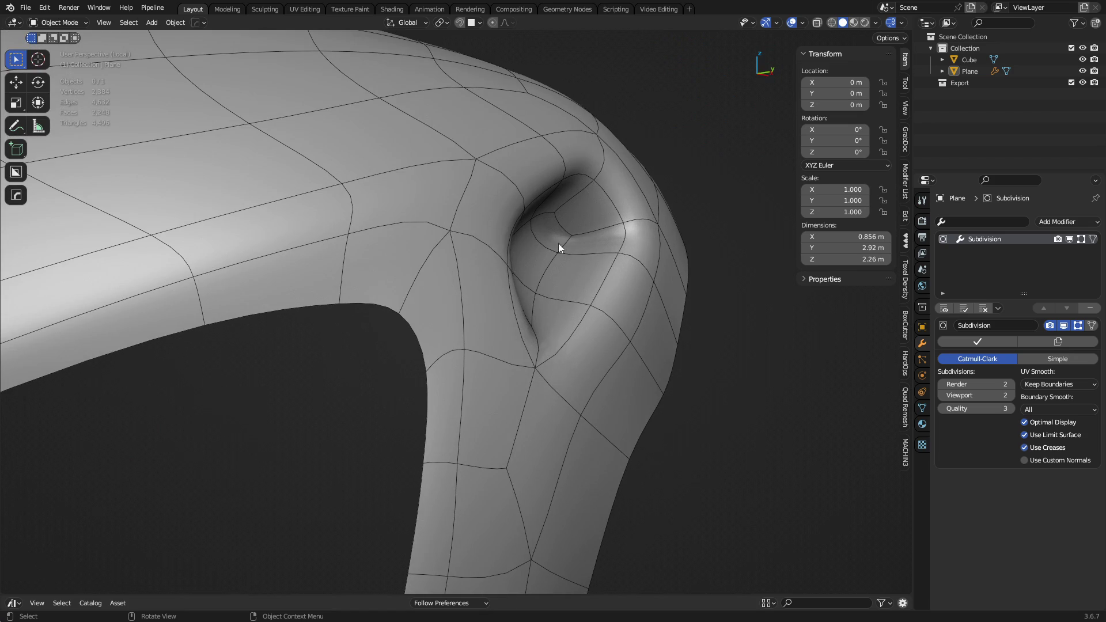
pyautogui.moveTo(542, 222); pyautogui.dragTo(476, 311, button='middle')
pyautogui.moveTo(476, 311); pyautogui.dragTo(322, 354, button='middle')
pyautogui.keyDown('shift'); pyautogui.moveTo(323, 354); pyautogui.dragTo(473, 318, button='middle'); pyautogui.keyUp('shift')
pyautogui.moveTo(472, 318); pyautogui.dragTo(564, 290, button='middle')
# - Enter Edit Mode, turn off the retopology overlay and disable the Subdivision modifier's display in Edit Mode
pyautogui.hotkey('ctrl', 'Tab')
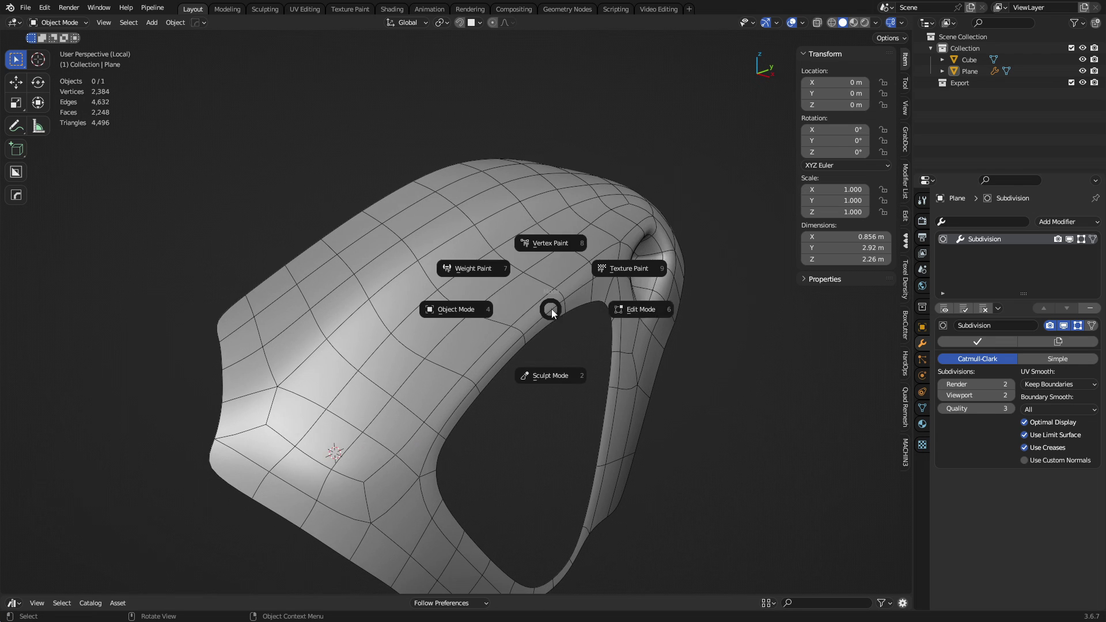
pyautogui.click(641, 309)
pyautogui.hotkey('alt', 'a')
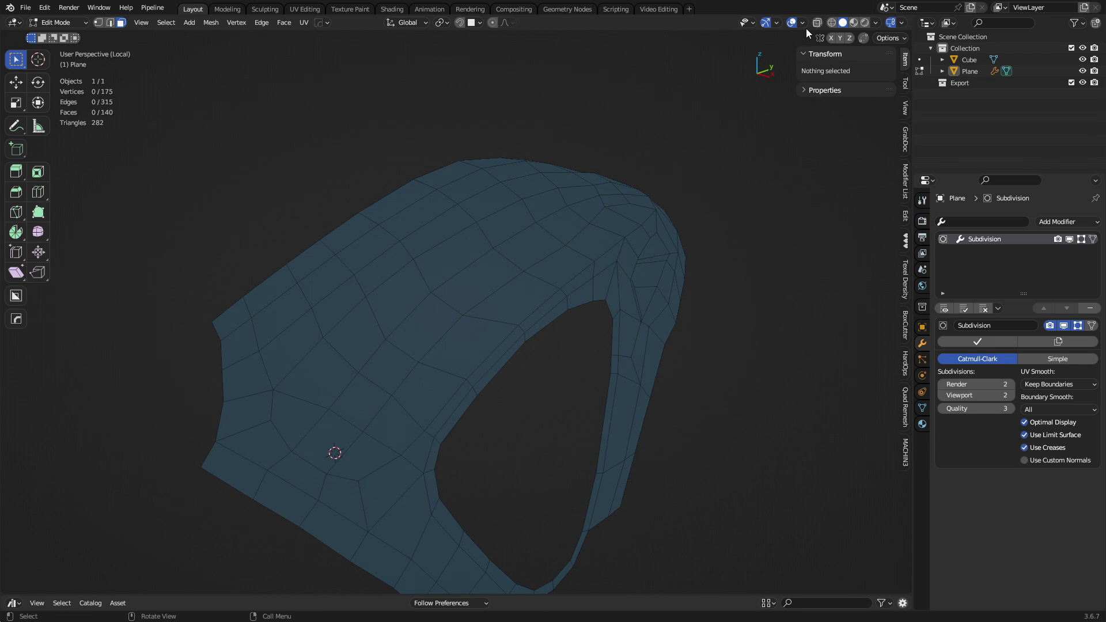
pyautogui.click(802, 23)
pyautogui.click(733, 355)
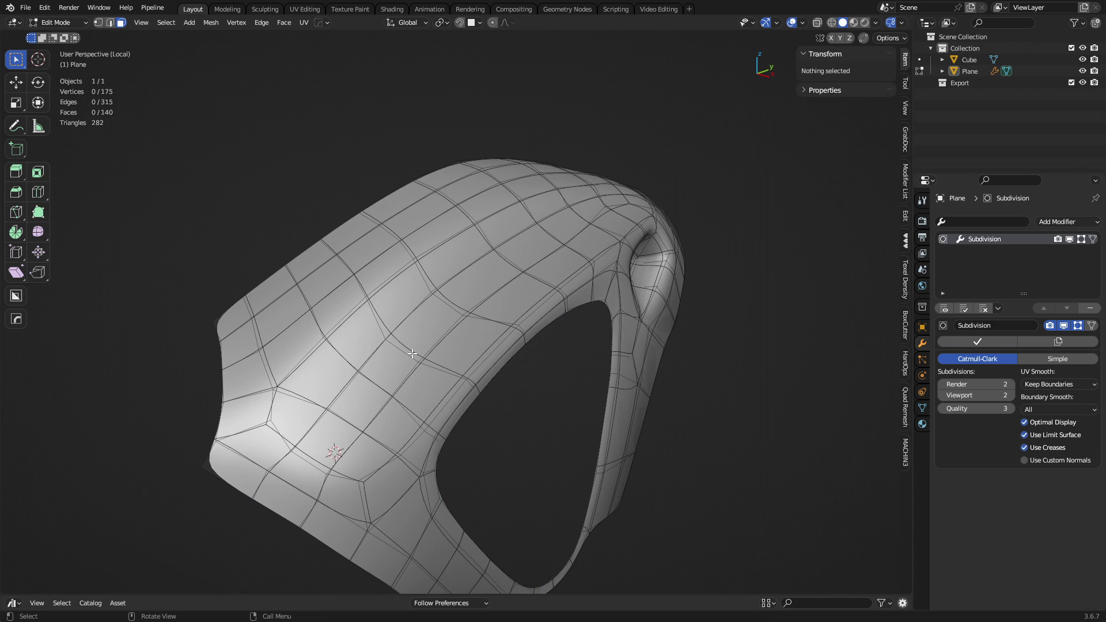
pyautogui.click(389, 368)
pyautogui.click(1077, 326)
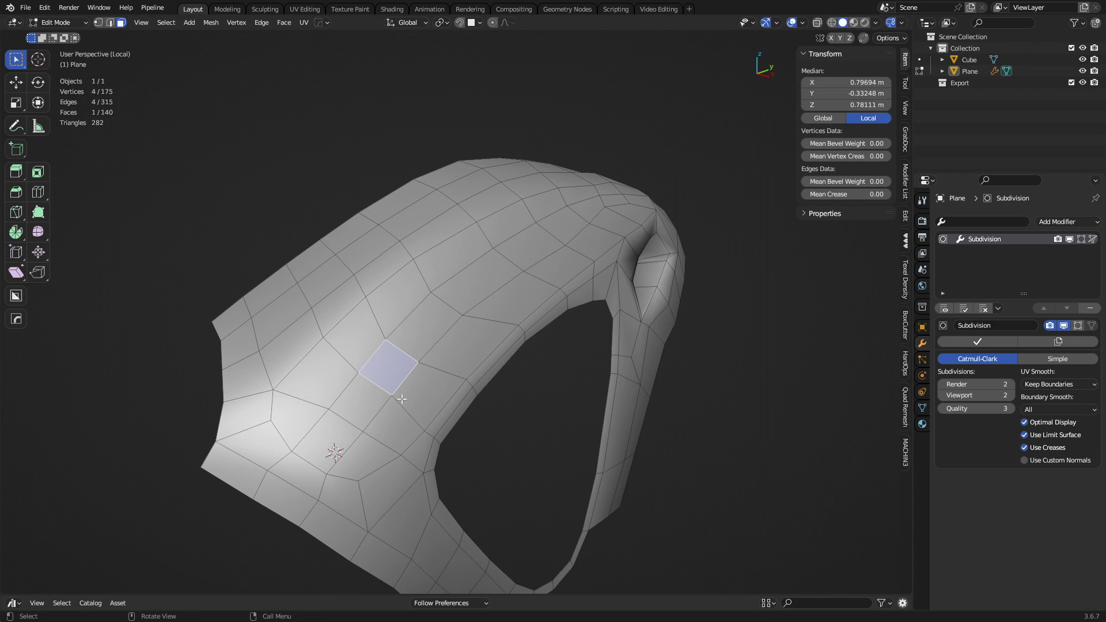
# - Select the continuous nine-edge path running lengthwise along the form above the opening and recess
pyautogui.click(535, 210)
pyautogui.moveTo(397, 385); pyautogui.dragTo(427, 352, button='middle')
pyautogui.press('2')
pyautogui.click(390, 358)
pyautogui.moveTo(351, 315); pyautogui.dragTo(548, 229, button='middle')
pyautogui.keyDown('ctrl'); pyautogui.click(611, 216); pyautogui.keyUp('ctrl')
pyautogui.scroll(2, 596, 311)
pyautogui.moveTo(596, 311); pyautogui.dragTo(634, 288, button='middle')
pyautogui.keyDown('ctrl'); pyautogui.click(577, 362); pyautogui.keyUp('ctrl')
# - Try to even out the selected edge path with Set Flow
pyautogui.rightClick(634, 288)
pyautogui.moveTo(636, 218)
pyautogui.moveTo(628, 196)
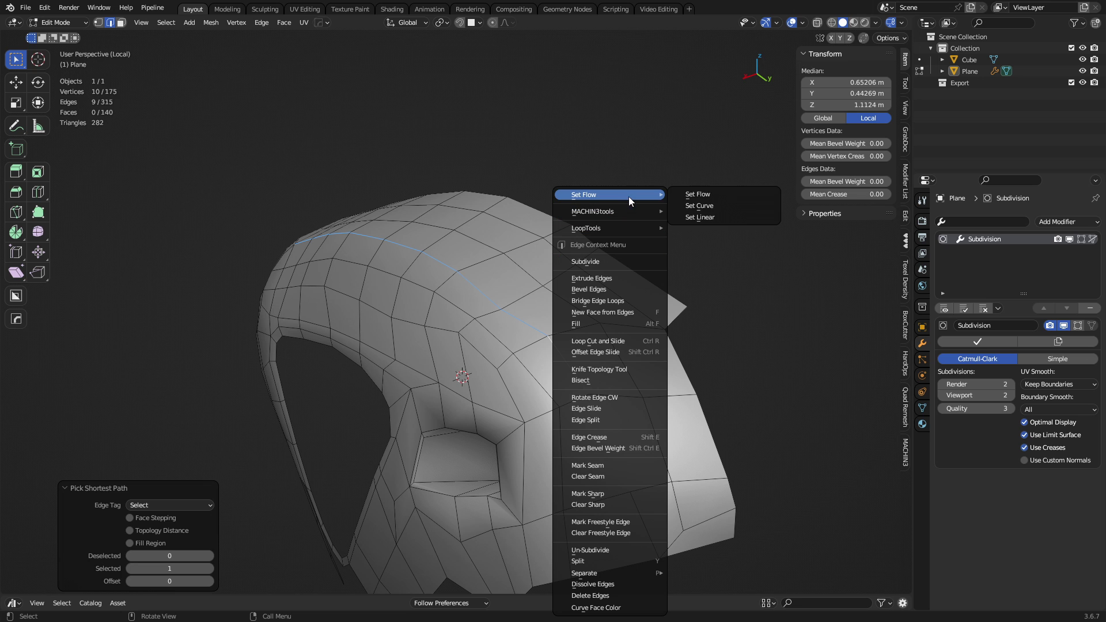
pyautogui.click(701, 198)
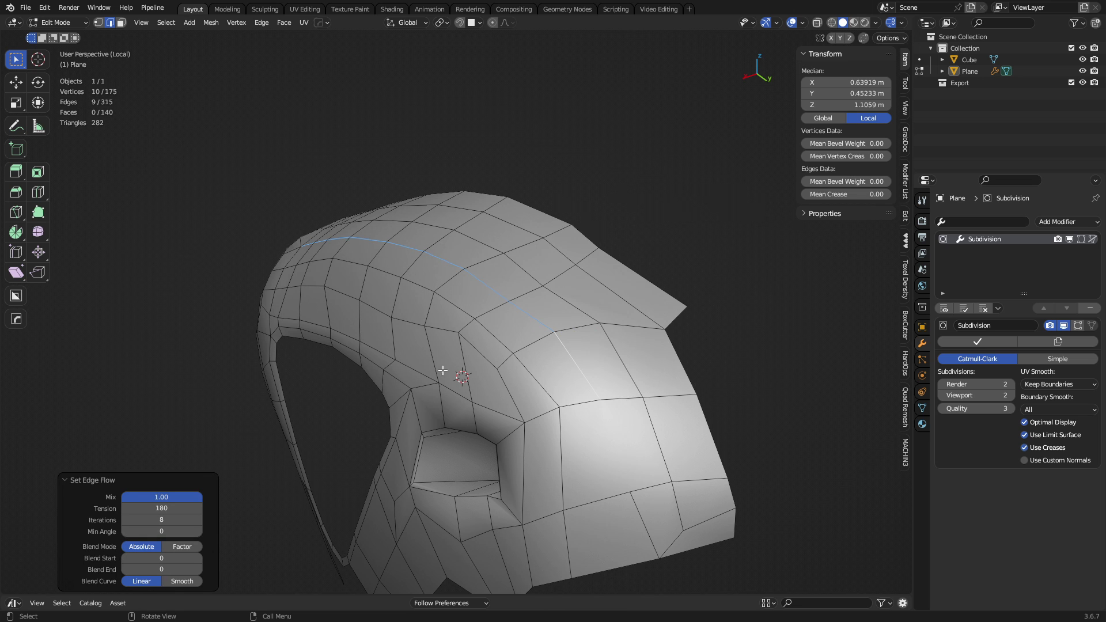
pyautogui.moveTo(645, 346); pyautogui.dragTo(583, 371, button='middle')
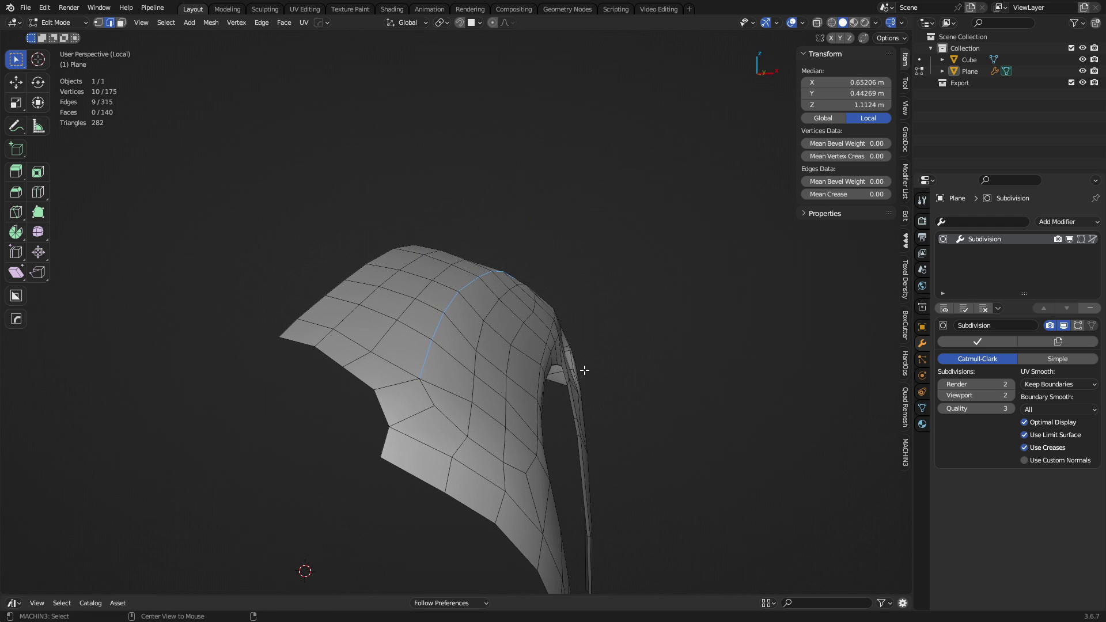
# - Push the selected edge path outward 0.0822 m with Shrink/Fatten and apply Smooth Vertices to it
pyautogui.hotkey('alt', 's')
pyautogui.click(618, 276)
pyautogui.hotkey('ctrl', 'v')
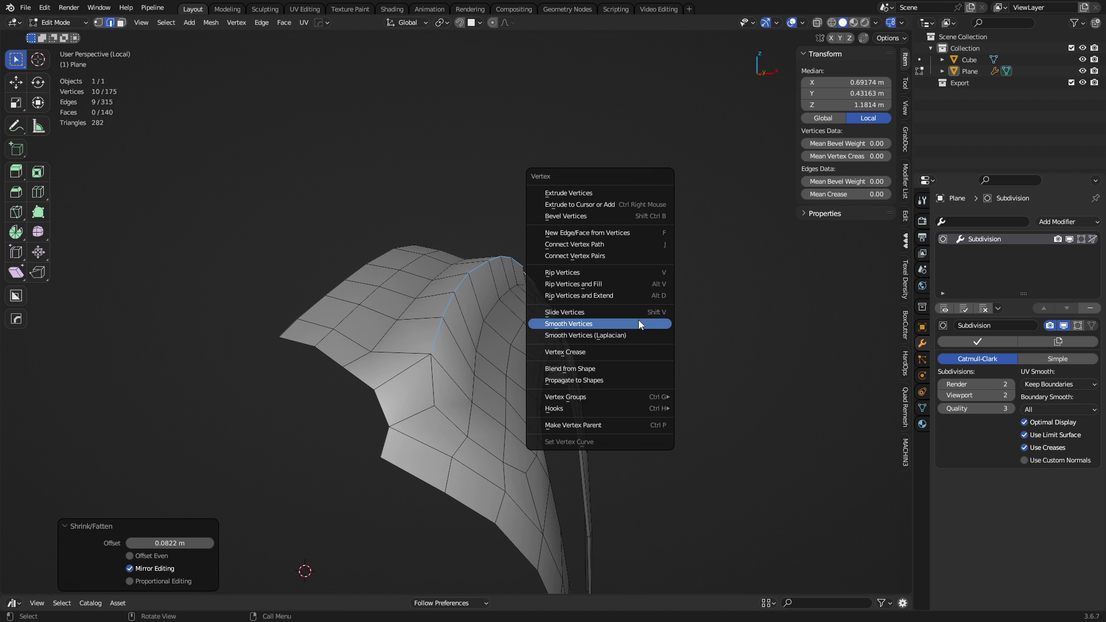
pyautogui.click(639, 321)
# - Crease the selected ridge edges to about 0.69 and return to Object Mode with the wireframe hidden
pyautogui.hotkey('shift', 'r')
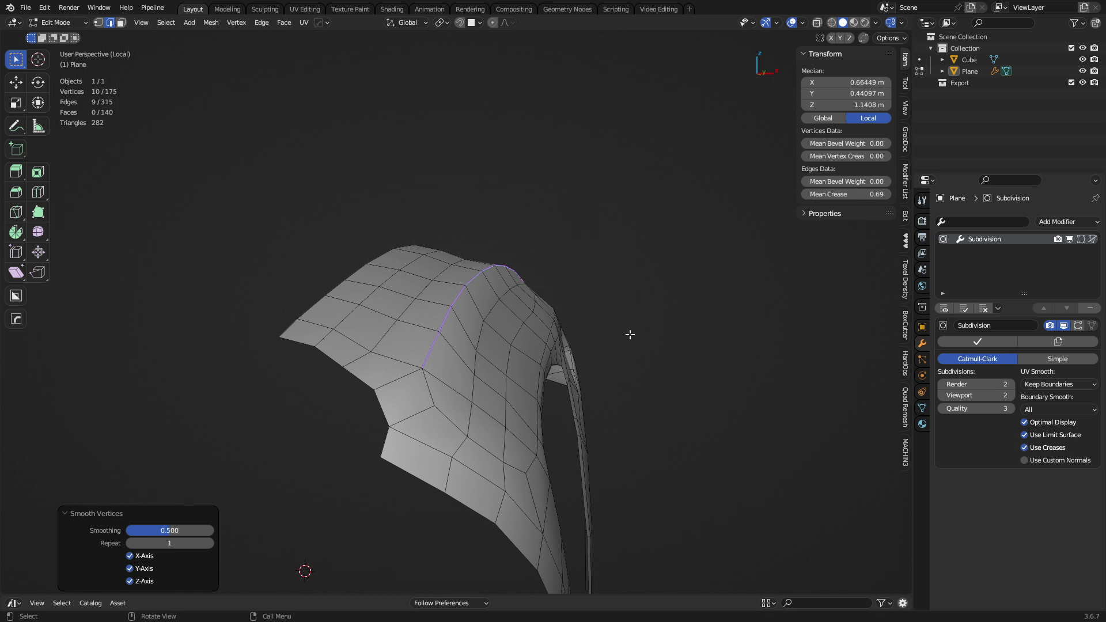
pyautogui.press('Tab')
pyautogui.hotkey('shift', 'w')
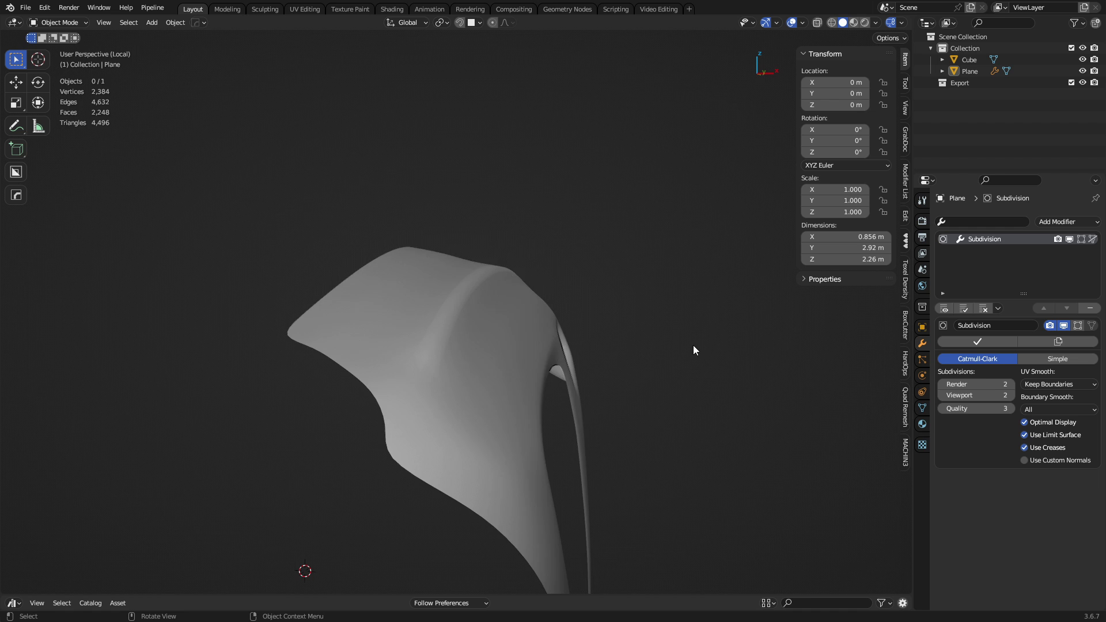
# - Set the mesh's viewport subdivision level to 3 and deselect it
pyautogui.moveTo(693, 346); pyautogui.dragTo(524, 358, button='middle')
pyautogui.click(523, 359)
pyautogui.hotkey('ctrl', '2')
pyautogui.hotkey('ctrl', '3')
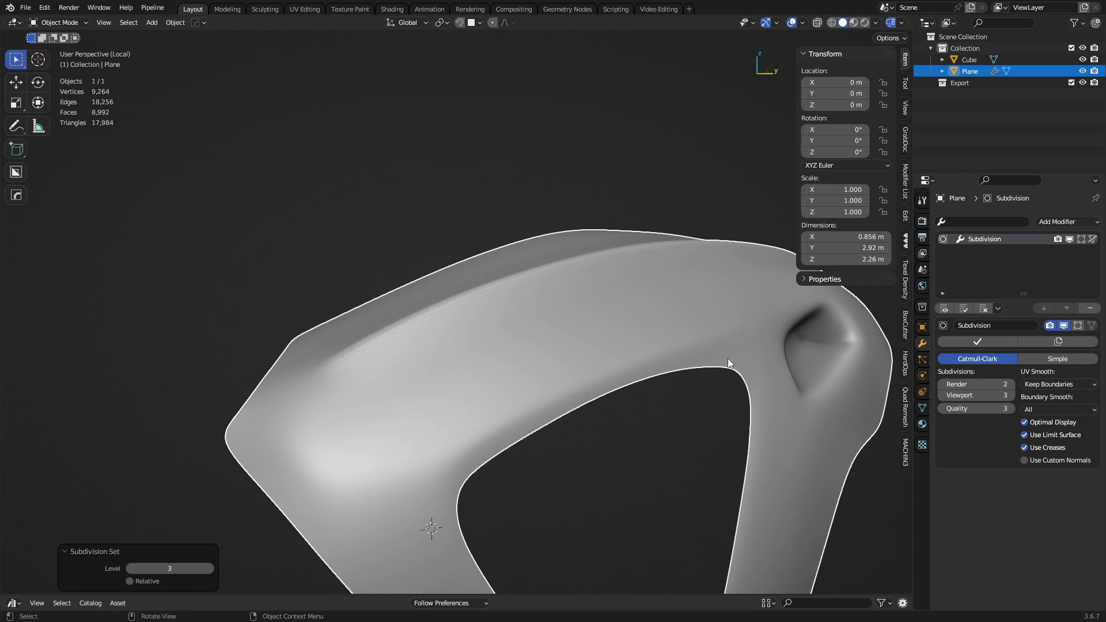
pyautogui.keyDown('shift'); pyautogui.moveTo(840, 325); pyautogui.dragTo(683, 366, button='middle'); pyautogui.keyUp('shift')
pyautogui.hotkey('alt', 'a')
pyautogui.moveTo(695, 299); pyautogui.dragTo(517, 370, button='middle')
# - Connect the ridge's end vertex with the vertex below it on the rounded end by a new edge
pyautogui.press('Tab')
pyautogui.hotkey('alt', 'a')
pyautogui.moveTo(583, 402); pyautogui.dragTo(491, 340, button='middle')
pyautogui.press('1')
pyautogui.scroll(1, 519, 323)
pyautogui.click(540, 315)
pyautogui.keyDown('shift'); pyautogui.click(490, 227); pyautogui.keyUp('shift')
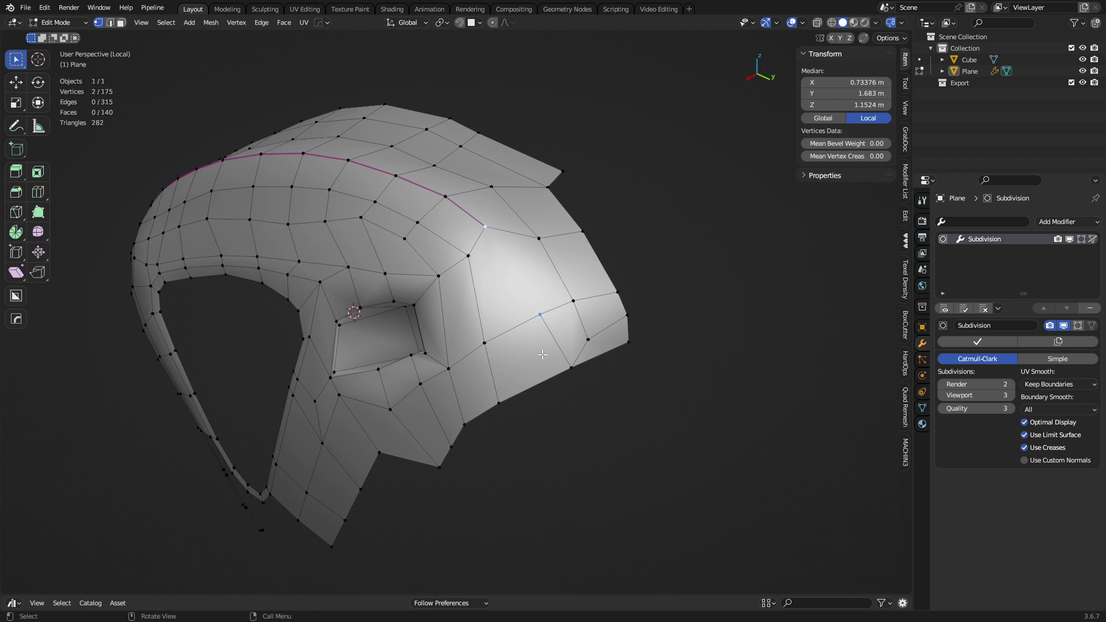
pyautogui.press('f')
pyautogui.click(507, 251)
# - Slide the ridge's end vertex a short distance down along the new edge
pyautogui.click(488, 229)
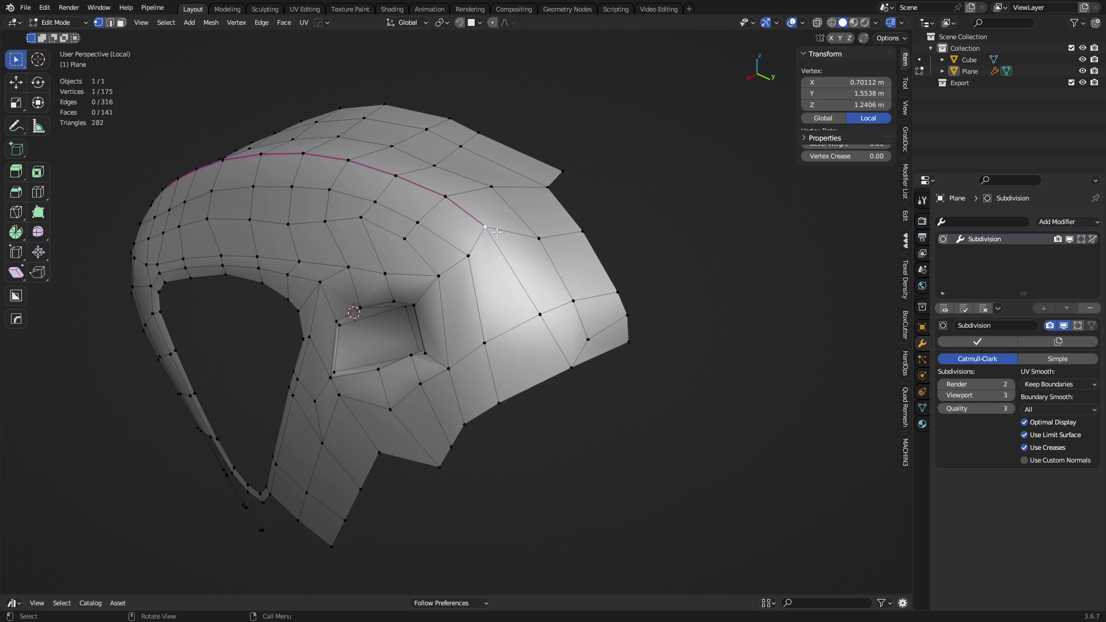
pyautogui.hotkey('shift', 'v')
pyautogui.click(546, 304)
# - Select the seven-face patch at the form's tip and flatten it with LoopTools using best fit
pyautogui.moveTo(547, 304)
pyautogui.mouseDown(button='middle')
pyautogui.moveTo(579, 299)
pyautogui.moveTo(513, 346)
pyautogui.moveTo(531, 341)
pyautogui.moveTo(501, 348)
pyautogui.moveTo(563, 315)
pyautogui.mouseUp(button='middle')
pyautogui.scroll(3, 513, 346)
pyautogui.press('3')
pyautogui.click(511, 353)
pyautogui.click(481, 387)
pyautogui.keyDown('ctrl'); pyautogui.keyDown('shift'); pyautogui.click(469, 276); pyautogui.keyUp('shift'); pyautogui.keyUp('ctrl')
pyautogui.rightClick(610, 248)
pyautogui.moveTo(620, 246)
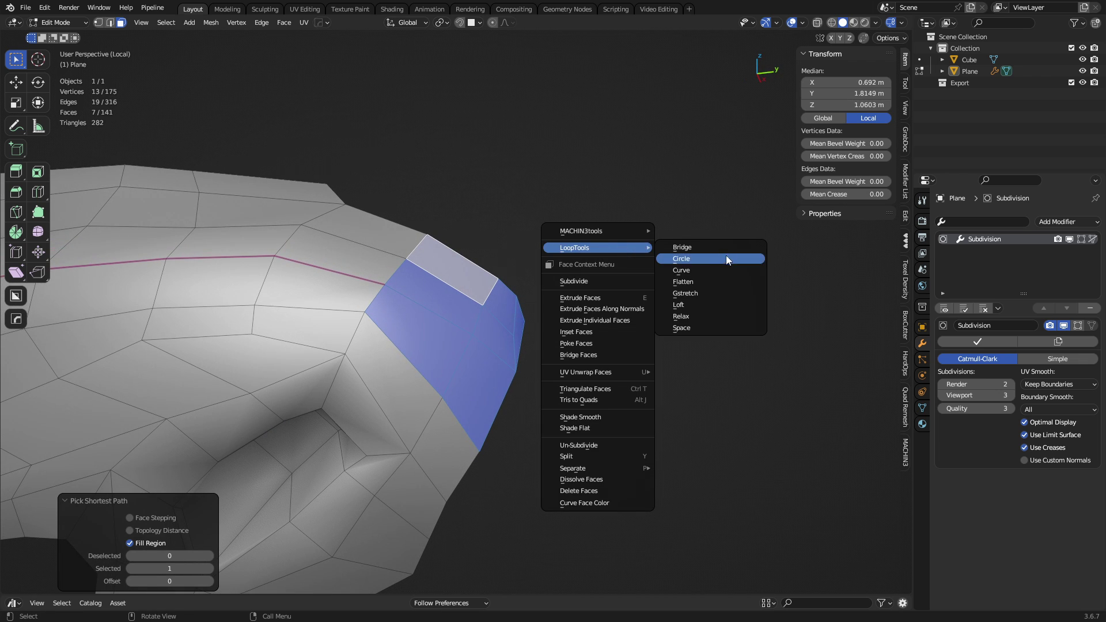
pyautogui.click(721, 281)
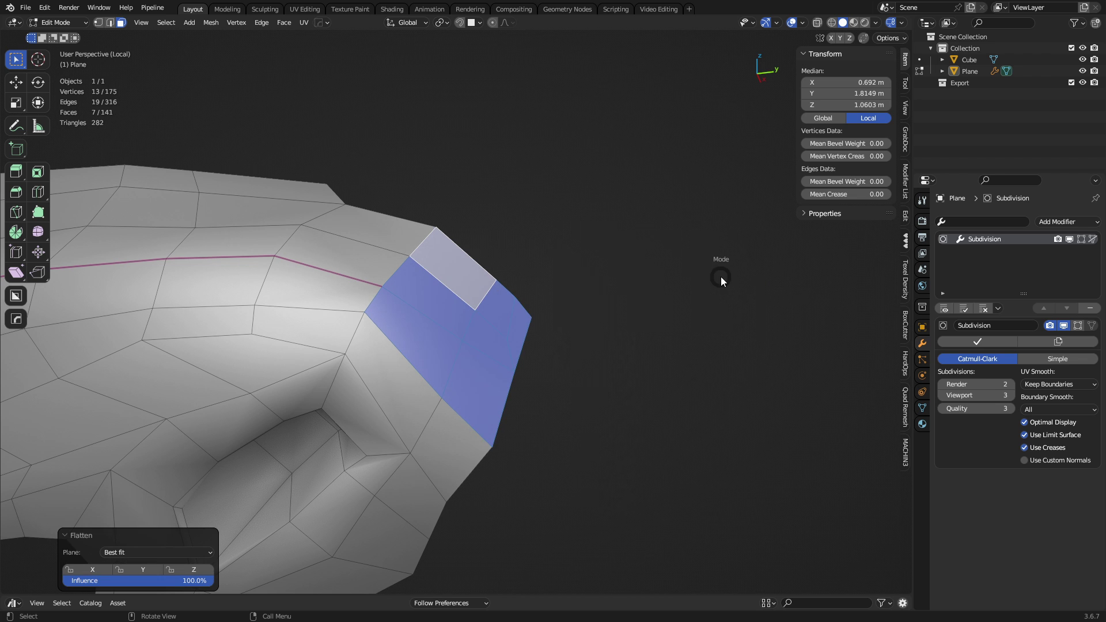
# - Preview the flattened tip patch in Object Mode and return to Edit Mode
pyautogui.click(655, 282)
pyautogui.scroll(-3, 634, 289)
pyautogui.moveTo(479, 346); pyautogui.dragTo(413, 356, button='middle')
pyautogui.hotkey('ctrl', 'Tab')
pyautogui.click(450, 359)
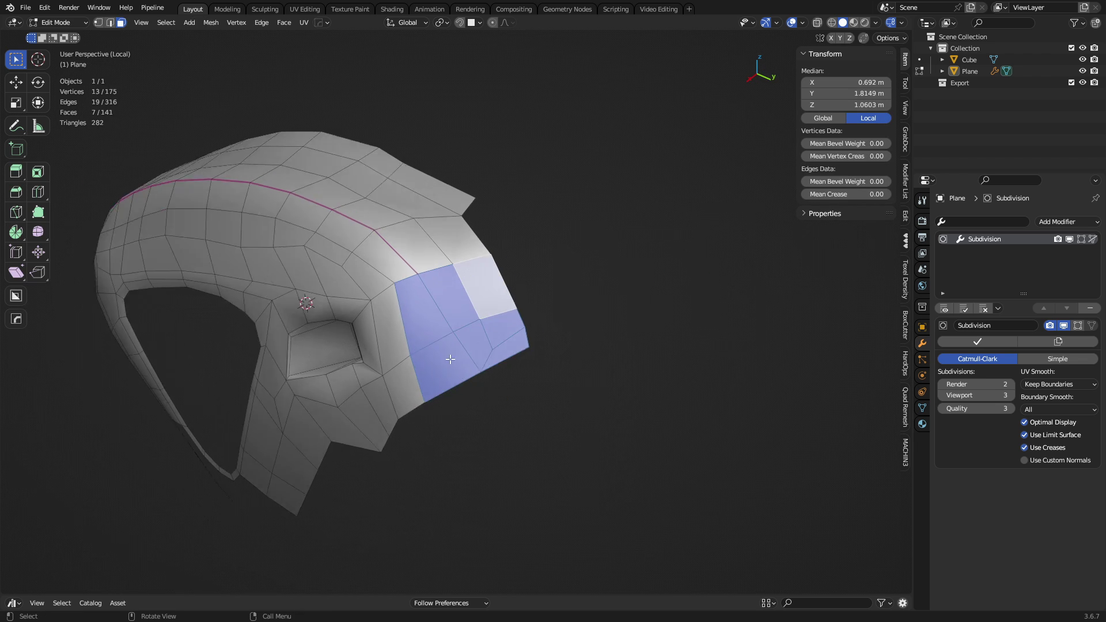
# - Crease the five edges bordering the flattened tip patch to 0.75 and preview the subdivided surface
pyautogui.scroll(2, 450, 360)
pyautogui.press('2')
pyautogui.click(401, 409)
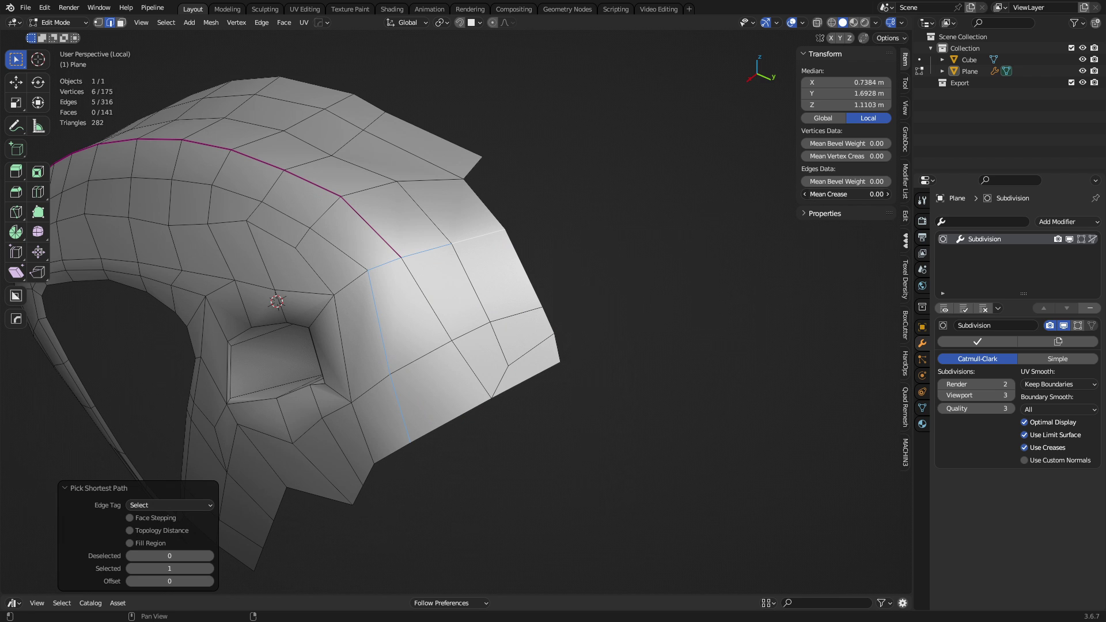
pyautogui.press('Tab')
pyautogui.keyDown('ctrl'); pyautogui.moveTo(570, 338); pyautogui.dragTo(518, 439, button='middle'); pyautogui.keyUp('ctrl')
pyautogui.hotkey('ctrl', 'Tab')
pyautogui.click(545, 409)
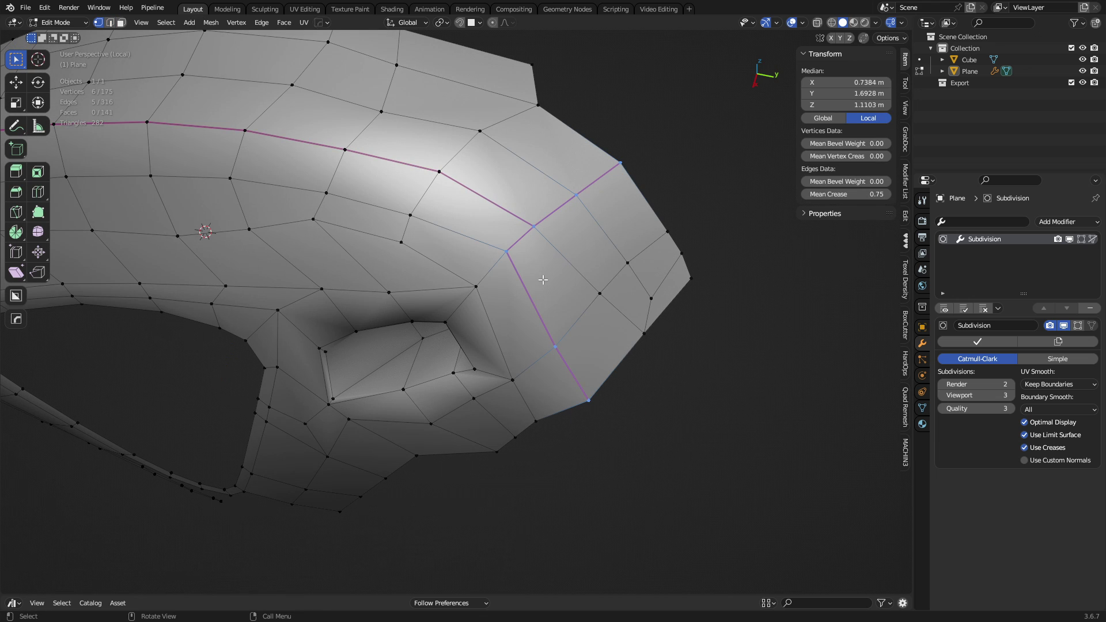
# - Remove the crease from the patch's two lower border edges and the short edge joining them to the ridge
pyautogui.click(509, 255)
pyautogui.press('KP_Decimal')
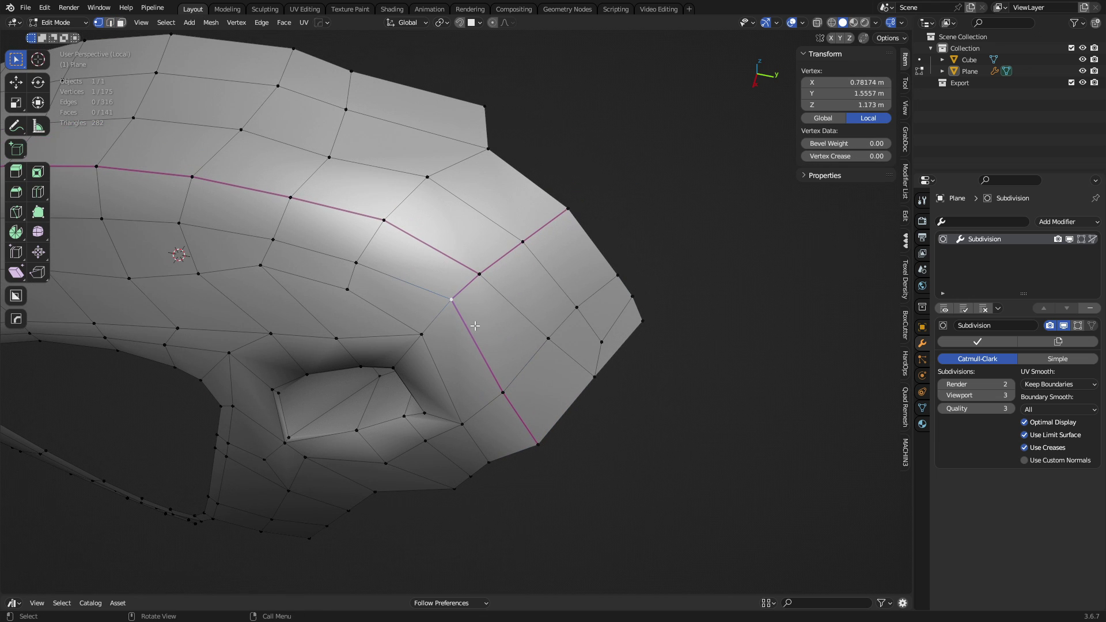
pyautogui.press('2')
pyautogui.keyDown('ctrl'); pyautogui.click(529, 399); pyautogui.keyUp('ctrl')
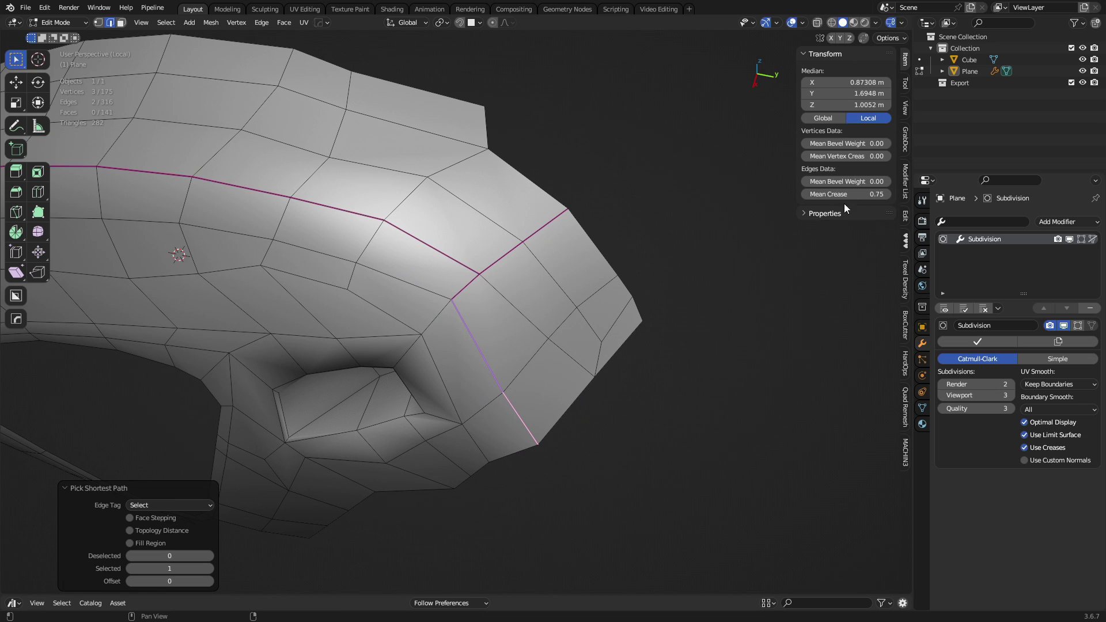
pyautogui.click(483, 285)
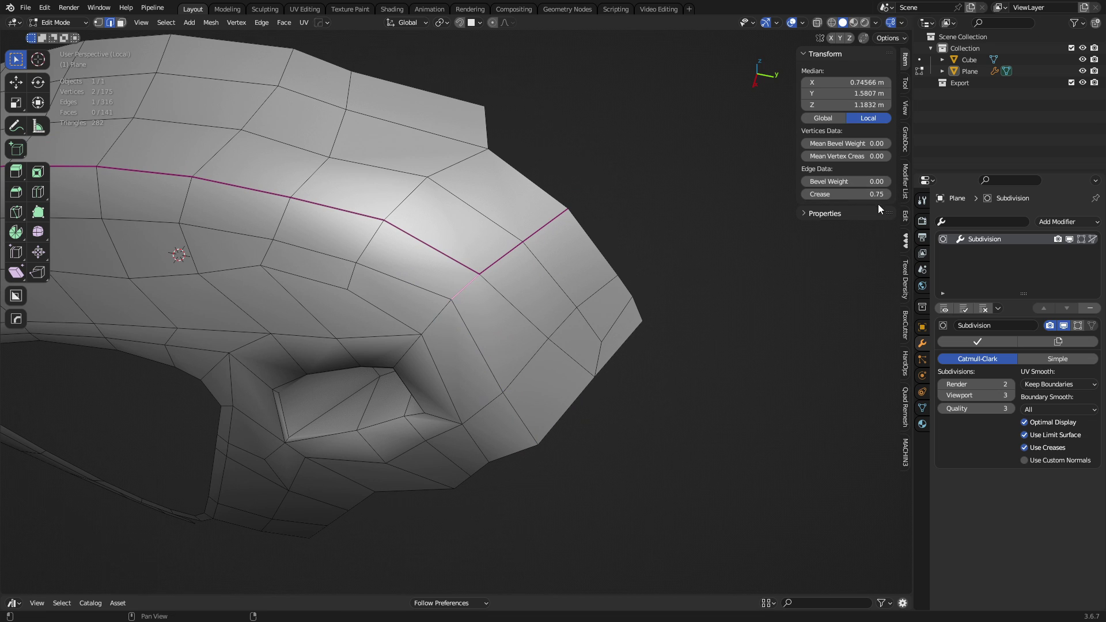
pyautogui.moveTo(864, 194); pyautogui.dragTo(830, 195)
# - Slide the patch's inner vertex and the nearby lower border vertex along their edges to line up with the ridge's end
pyautogui.press('1')
pyautogui.click(543, 338)
pyautogui.hotkey('shift', 'v')
pyautogui.click(564, 363)
pyautogui.click(596, 374)
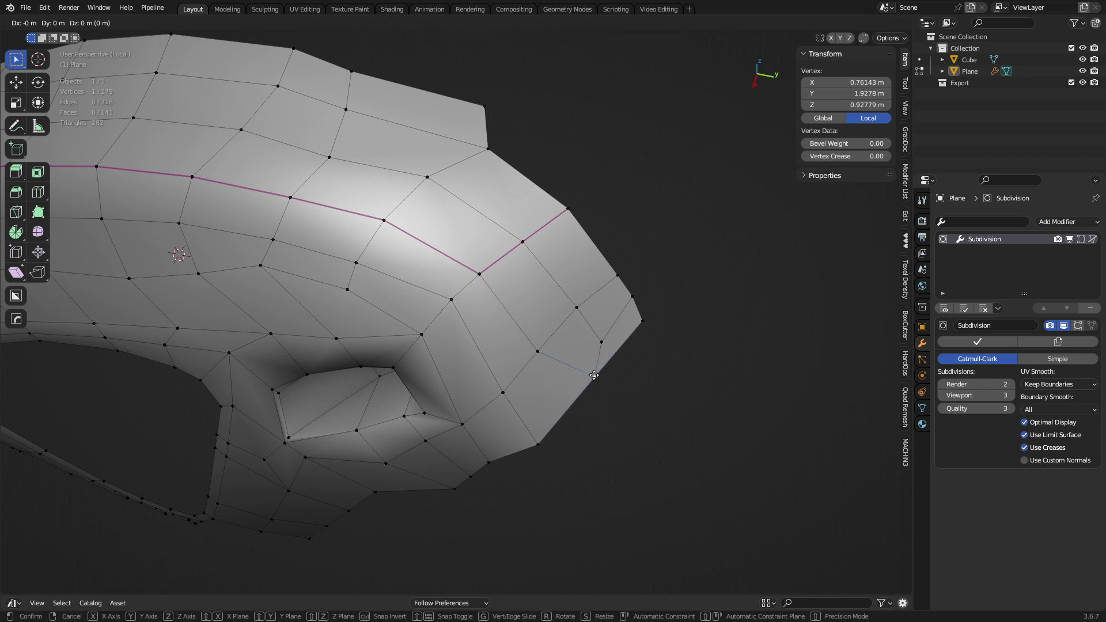
pyautogui.hotkey('shift', 'v')
pyautogui.click(577, 401)
# - Cut an edge from the tip's inner vertex to the lower border and dissolve the two diagonal edges there
pyautogui.press('2')
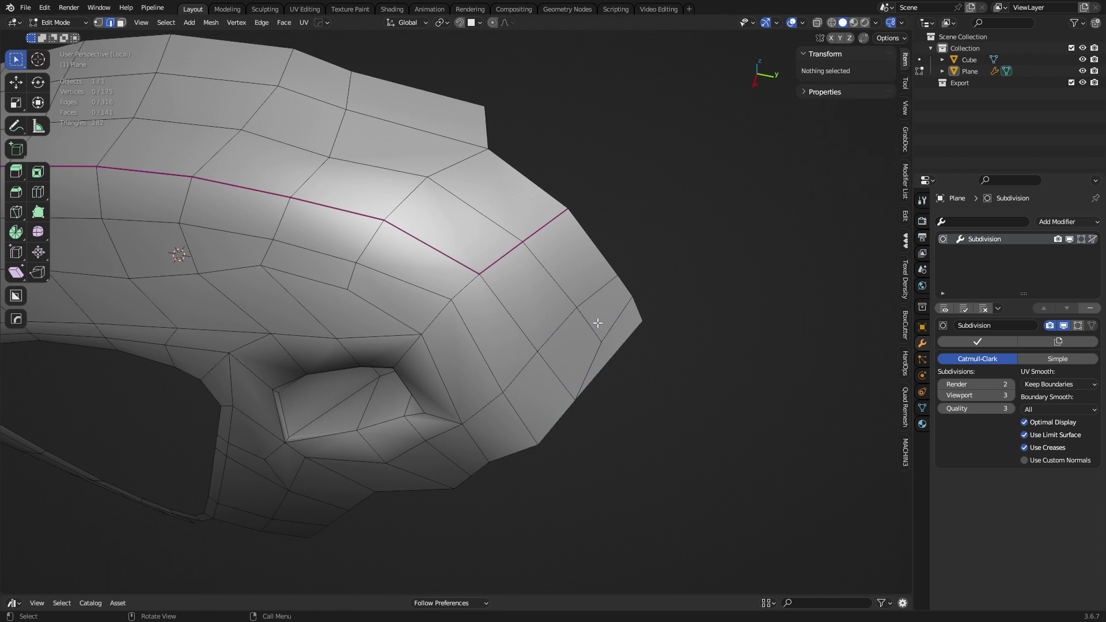
pyautogui.click(605, 332)
pyautogui.press('k')
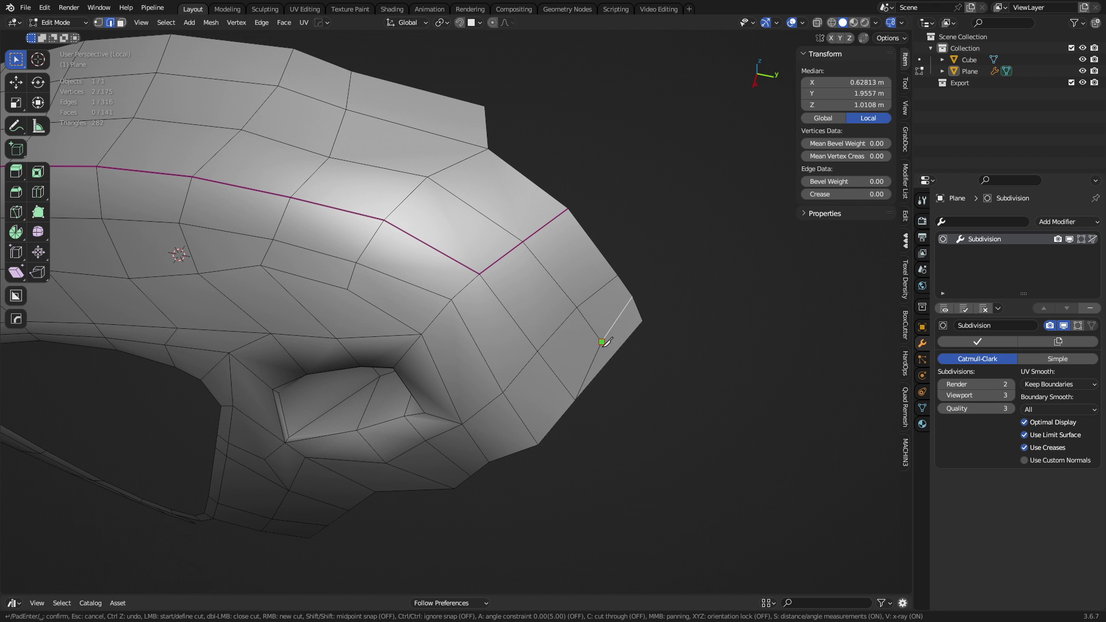
pyautogui.press('Escape')
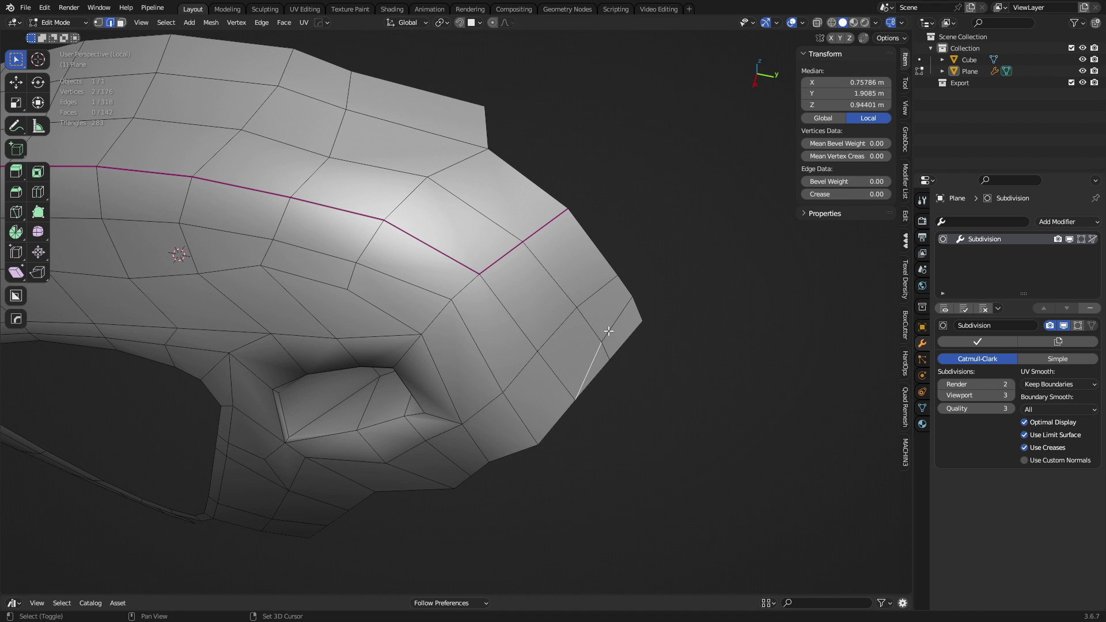
pyautogui.hotkey('ctrl', 'x')
# - Crease the two edges from the ridge's end to the lower border to 0.85 and preview the result
pyautogui.click(518, 317)
pyautogui.keyDown('shift'); pyautogui.click(546, 365); pyautogui.keyUp('shift')
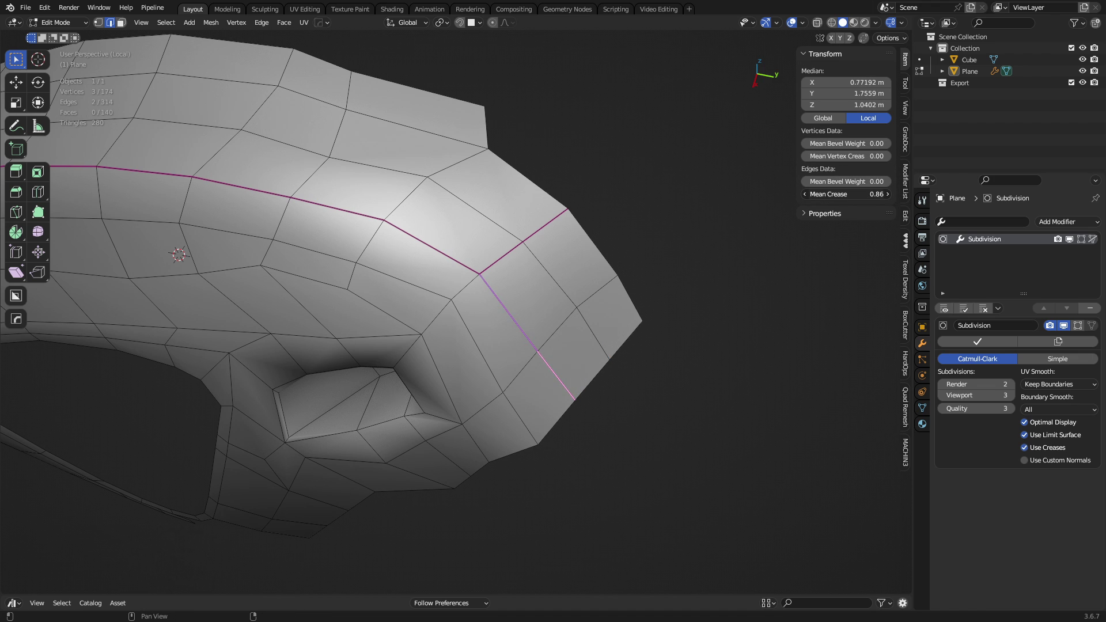
pyautogui.hotkey('ctrl', 'Tab')
pyautogui.click(544, 309)
pyautogui.scroll(-5, 490, 362)
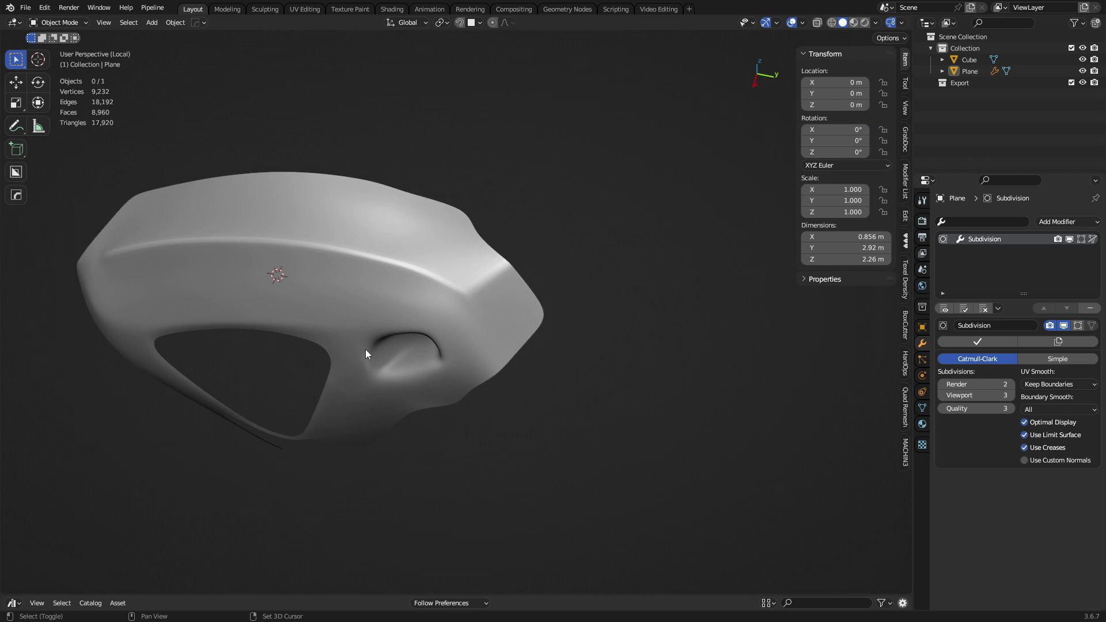
pyautogui.moveTo(365, 349); pyautogui.dragTo(489, 311, button='middle')
pyautogui.hotkey('ctrl', 'Tab')
pyautogui.click(572, 309)
# - Push the vertex at the ridge's end outward along its normal by about 0.02 m and preview the smoothed tip
pyautogui.scroll(4, 582, 323)
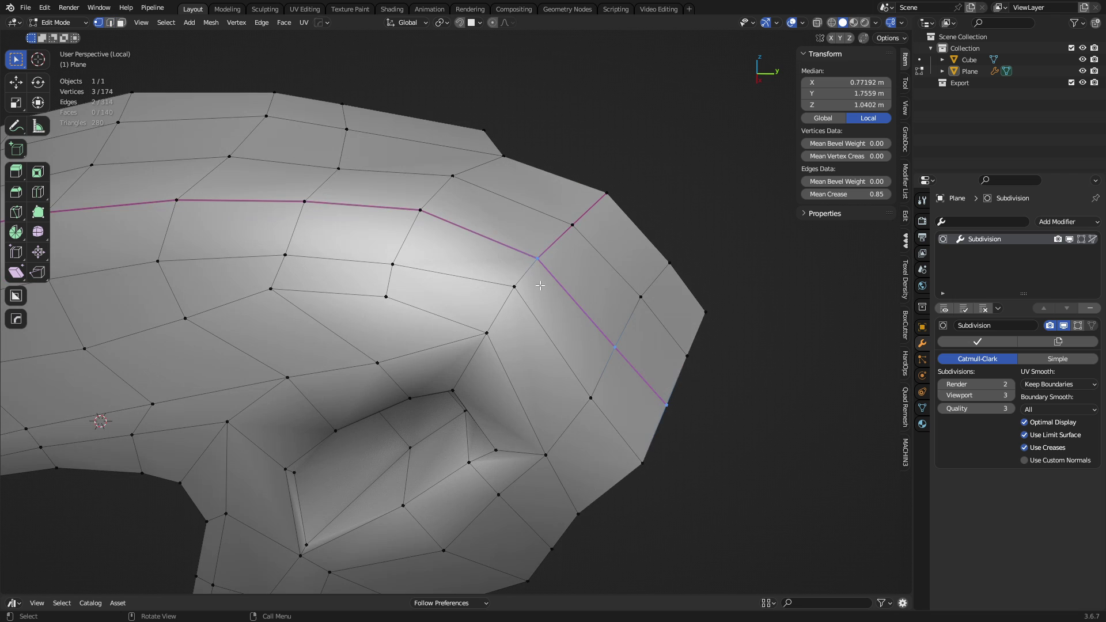
pyautogui.click(536, 242)
pyautogui.scroll(2, 675, 274)
pyautogui.moveTo(675, 274); pyautogui.dragTo(672, 296, button='middle')
pyautogui.hotkey('alt', 's')
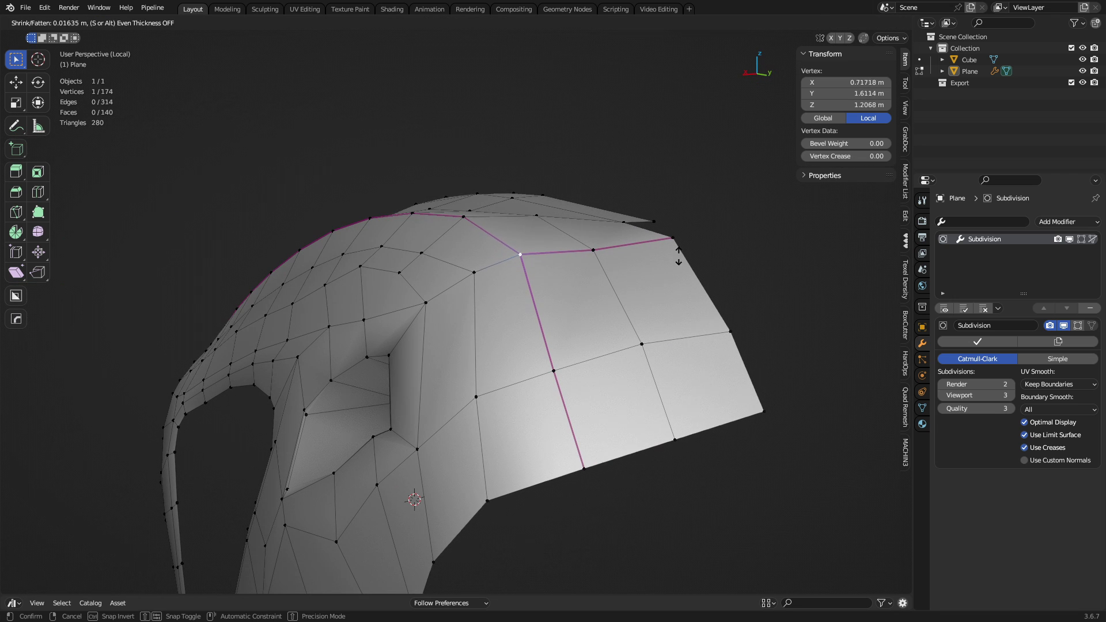
pyautogui.click(681, 245)
pyautogui.press('Tab')
pyautogui.scroll(-3, 551, 280)
pyautogui.moveTo(551, 280); pyautogui.dragTo(440, 389, button='middle')
# - Crease the recess's rim edges to 0.8, except the short edge nearest the large opening, and preview the result
pyautogui.press('Tab')
pyautogui.moveTo(361, 432); pyautogui.dragTo(579, 324, button='middle')
pyautogui.scroll(5, 613, 344)
pyautogui.scroll(-3, 578, 324)
pyautogui.press('3')
pyautogui.scroll(5, 657, 296)
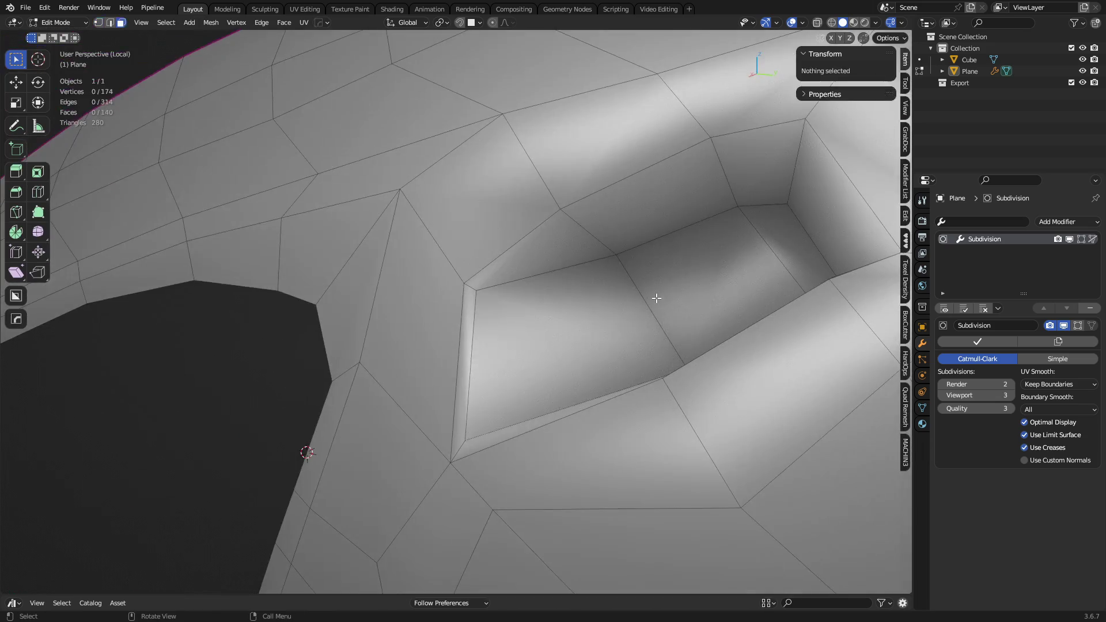
pyautogui.moveTo(658, 297); pyautogui.dragTo(415, 407, button='middle')
pyautogui.press('2')
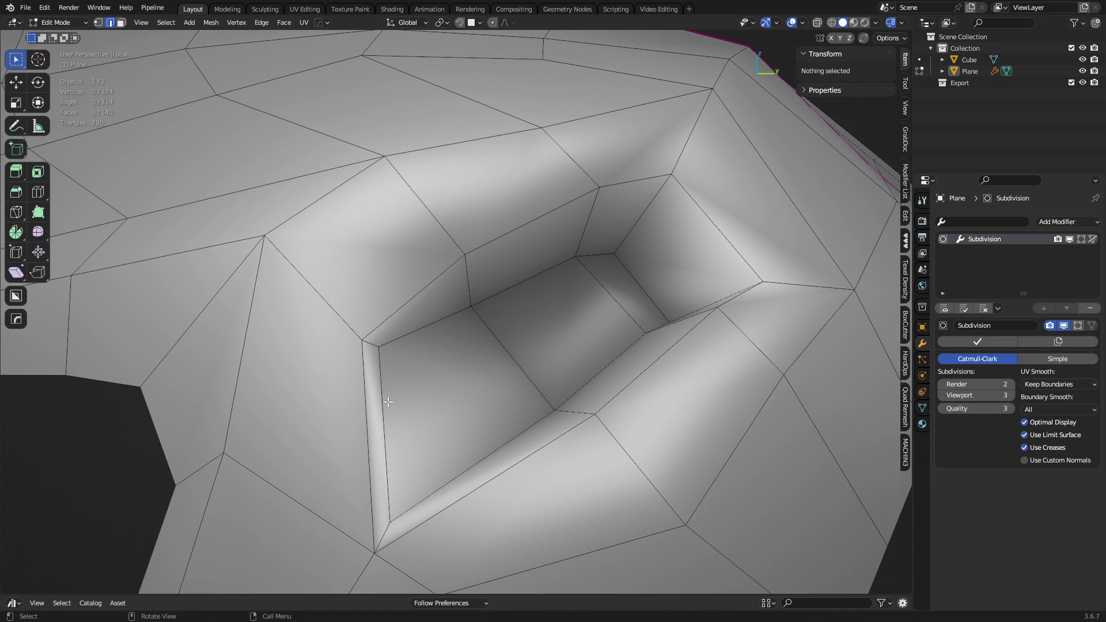
pyautogui.click(385, 402)
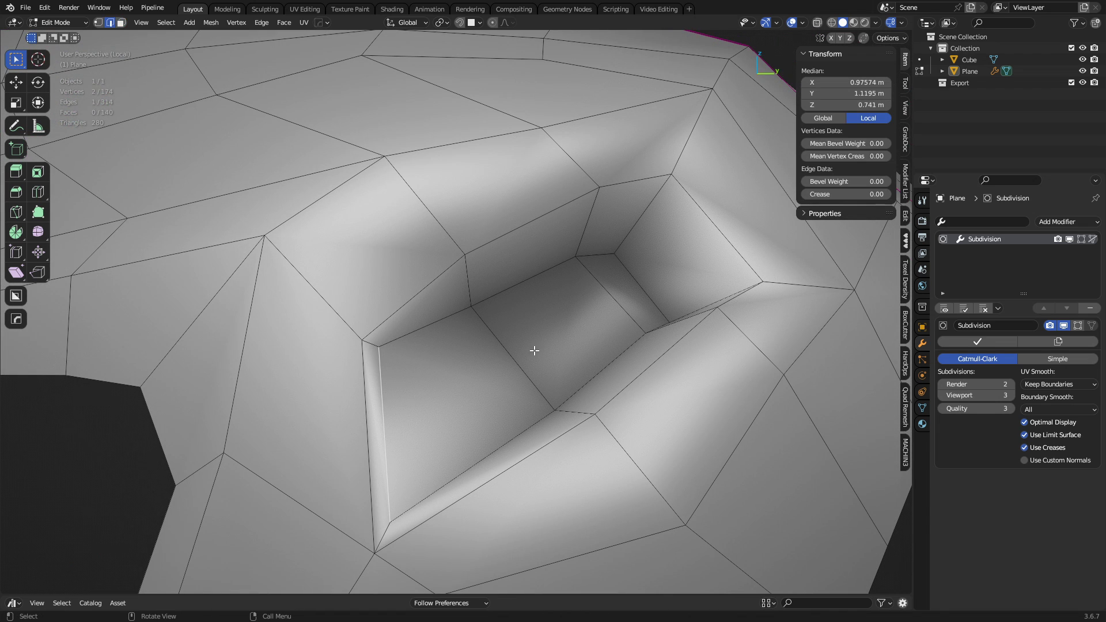
pyautogui.click(389, 316)
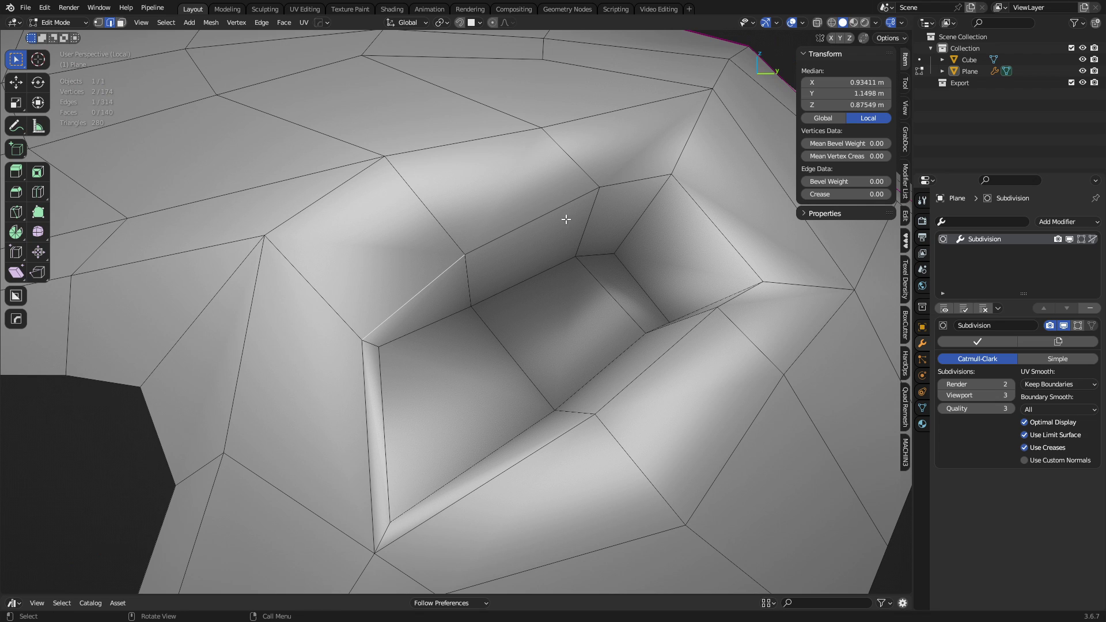
pyautogui.keyDown('ctrl'); pyautogui.click(727, 214); pyautogui.keyUp('ctrl')
pyautogui.keyDown('ctrl'); pyautogui.click(544, 470); pyautogui.keyUp('ctrl')
pyautogui.click(843, 194)
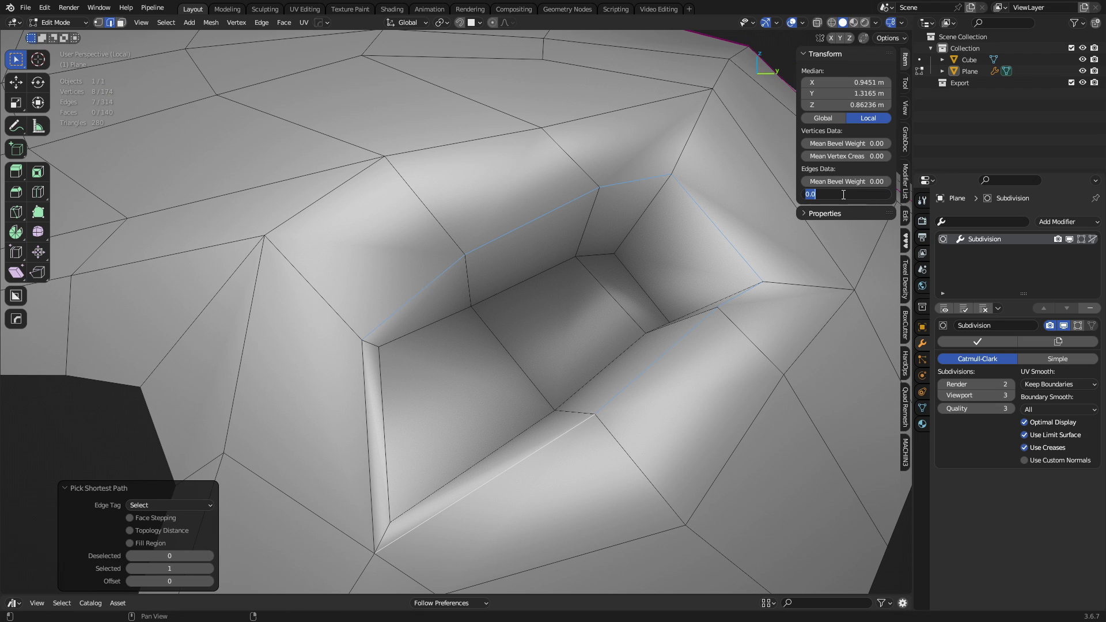
pyautogui.write('.8')
pyautogui.press('Return')
pyautogui.hotkey('ctrl', 'Tab')
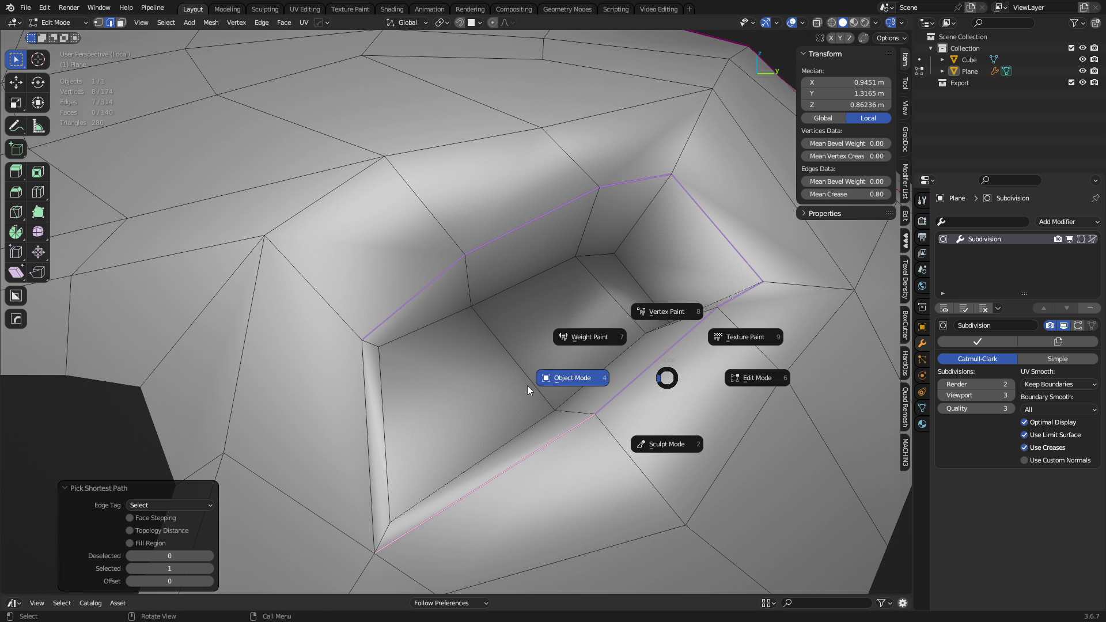
pyautogui.click(528, 386)
# - Raise the object's viewport subdivision level to 4 and inspect the recess's lower corner
pyautogui.moveTo(551, 392); pyautogui.dragTo(426, 409, button='middle')
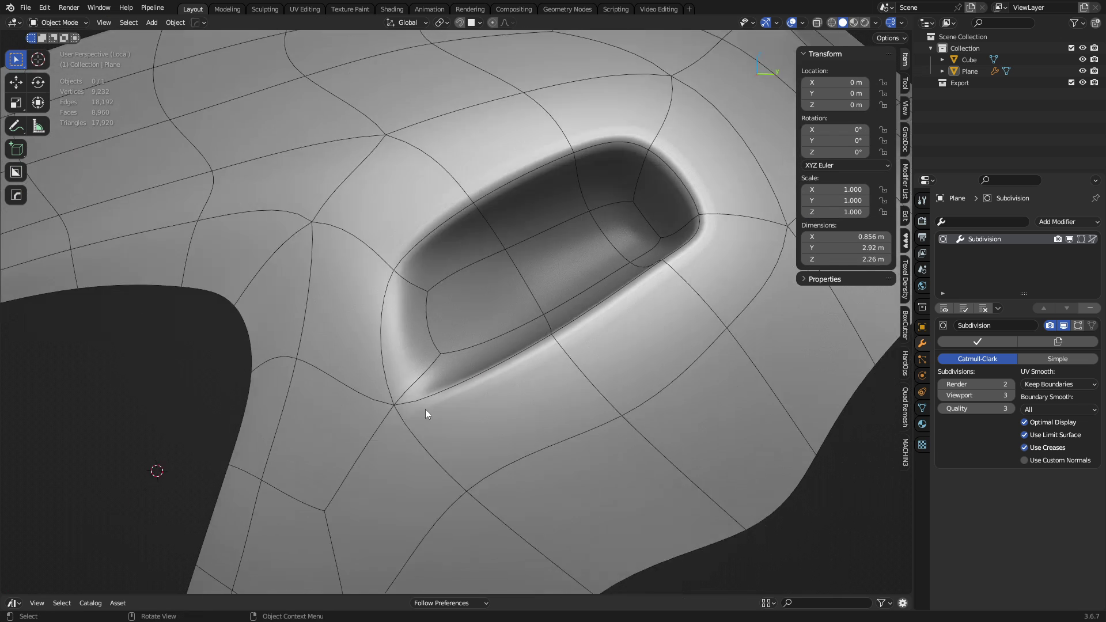
pyautogui.scroll(5, 457, 408)
pyautogui.click(417, 383)
pyautogui.hotkey('ctrl', '4')
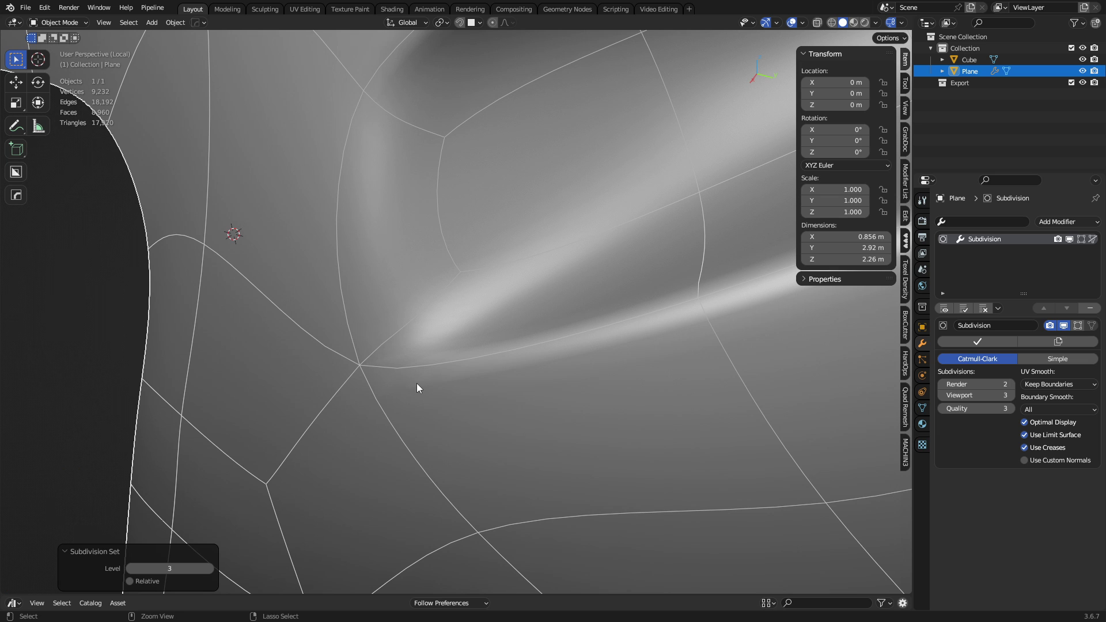
pyautogui.keyDown('shift'); pyautogui.click(410, 385); pyautogui.keyUp('shift')
pyautogui.scroll(-4, 407, 378)
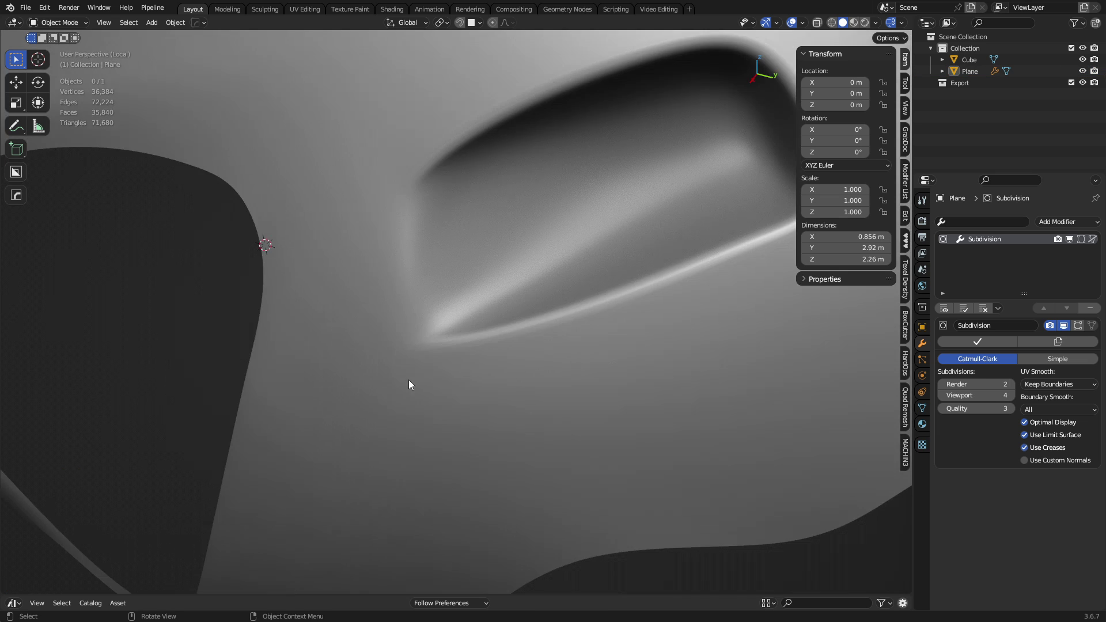
pyautogui.moveTo(409, 379); pyautogui.dragTo(434, 292, button='middle')
# - Crease the remaining rim edge of the recess, on the side facing the large opening, to 0.8 and preview it
pyautogui.press('Tab')
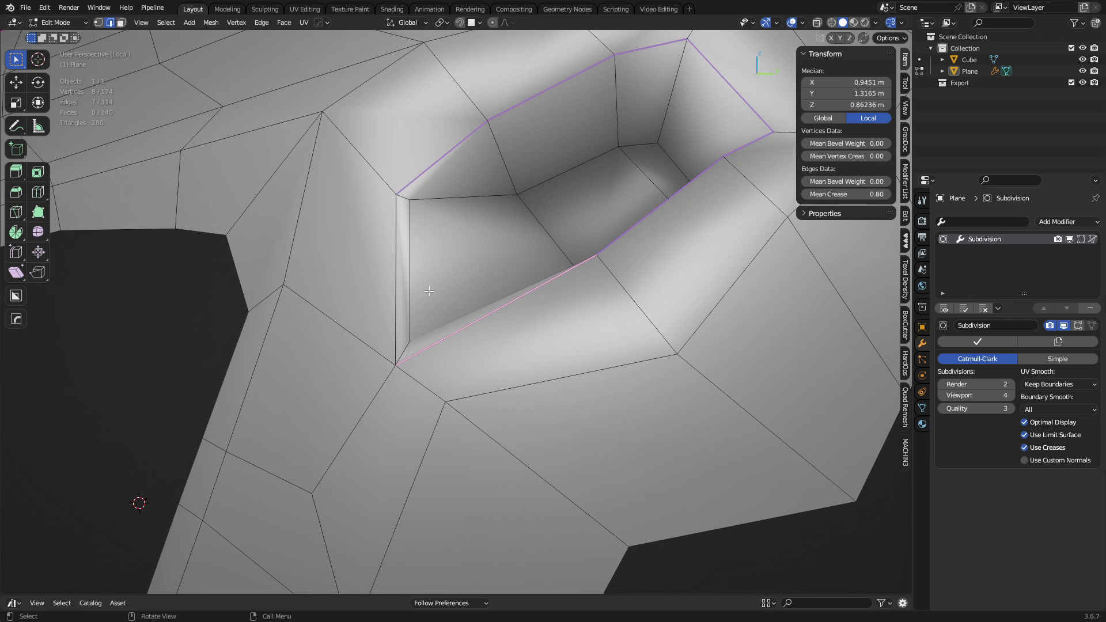
pyautogui.click(396, 300)
pyautogui.click(846, 197)
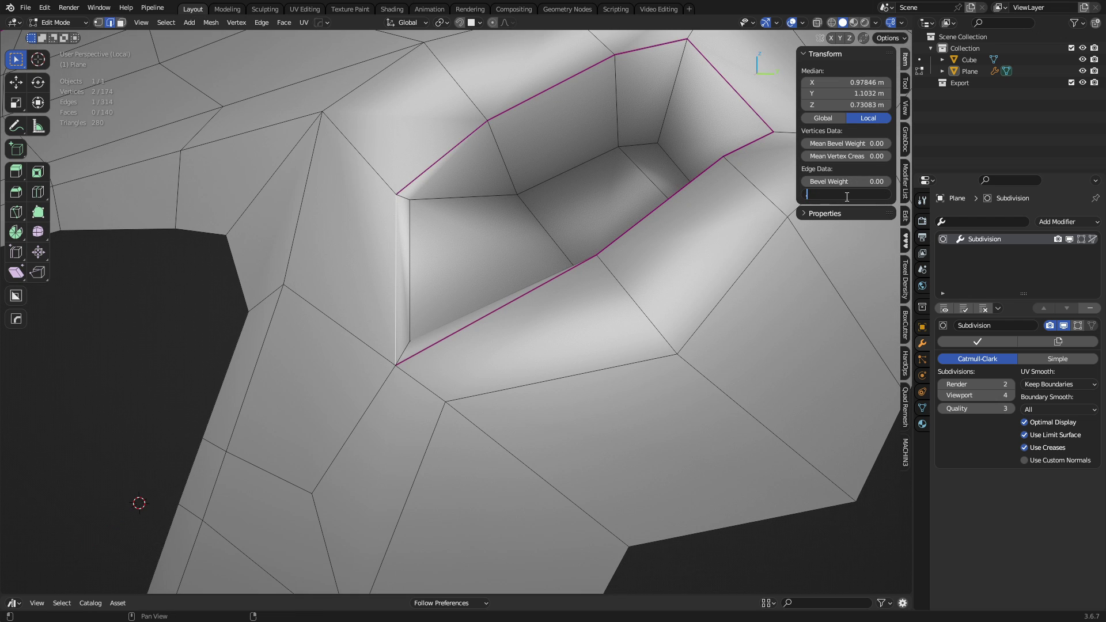
pyautogui.write('.8')
pyautogui.press('Return')
pyautogui.press('Tab')
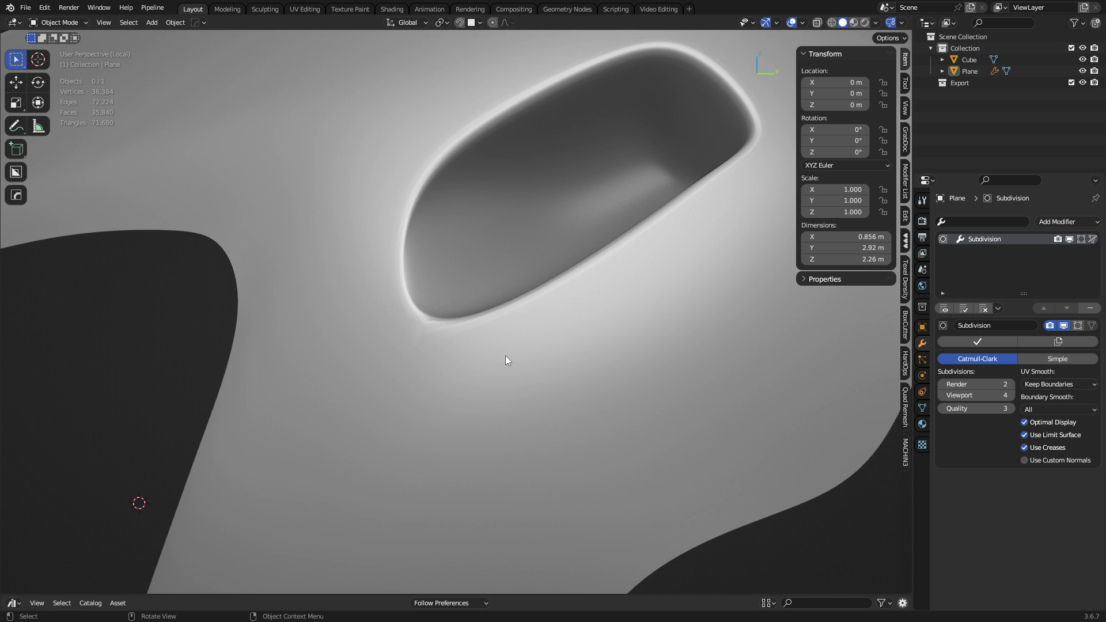
pyautogui.moveTo(506, 355); pyautogui.dragTo(440, 275, button='middle')
# - Crease the three edges outlining the recess's end wall below the rim to 0.8 and preview the result
pyautogui.hotkey('ctrl', 'Tab')
pyautogui.click(472, 276)
pyautogui.click(439, 283)
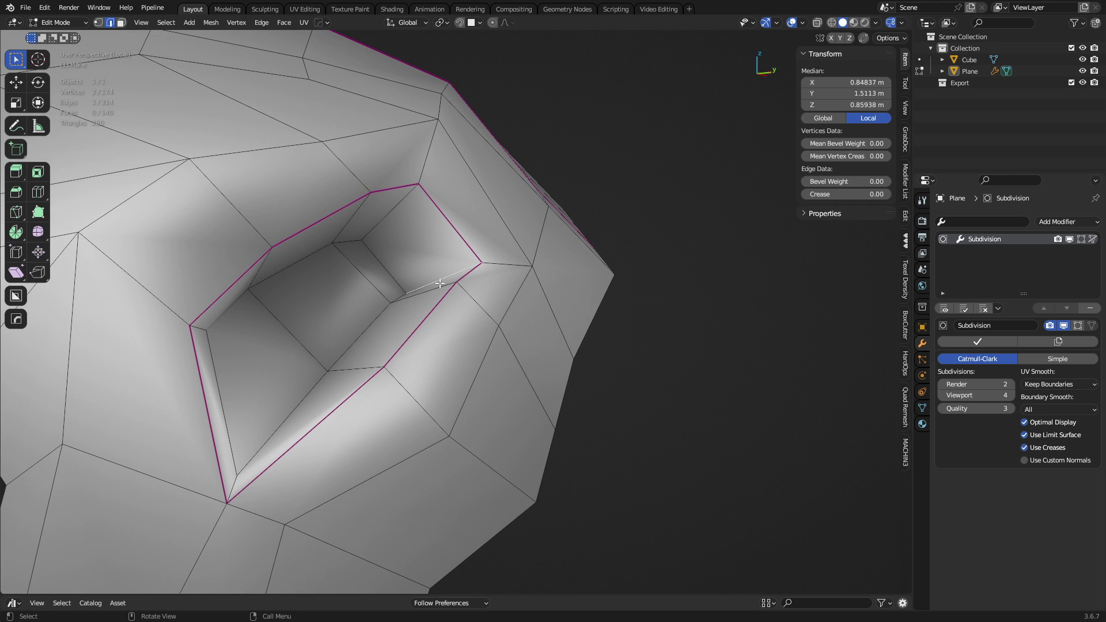
pyautogui.keyDown('shift'); pyautogui.click(381, 263); pyautogui.keyUp('shift')
pyautogui.keyDown('shift'); pyautogui.click(390, 213); pyautogui.keyUp('shift')
pyautogui.click(847, 195)
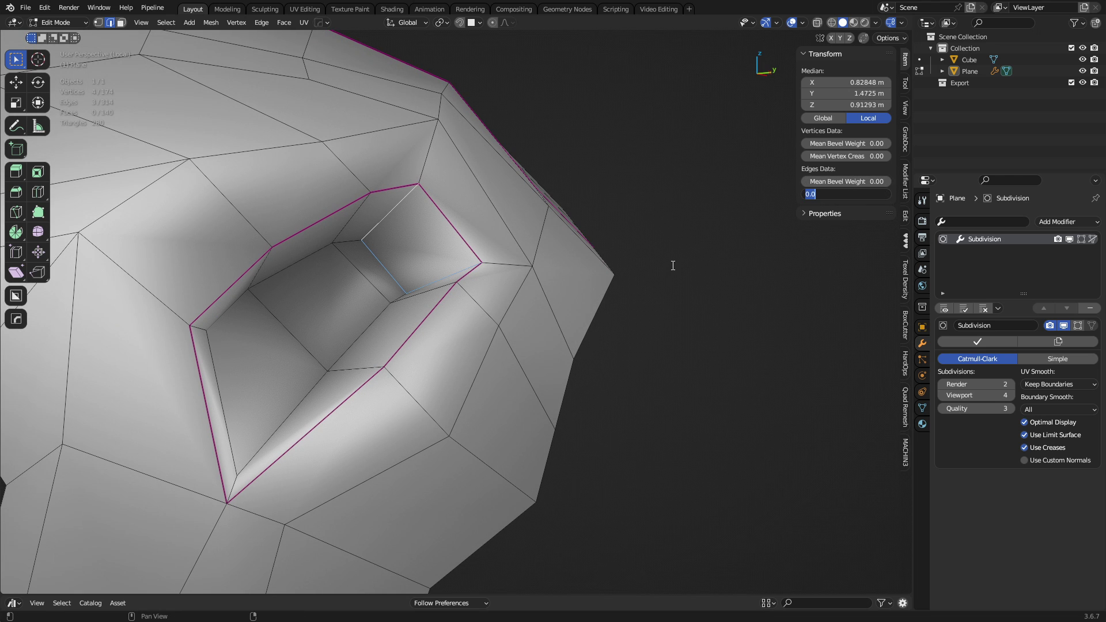
pyautogui.write('.8')
pyautogui.press('Return')
pyautogui.hotkey('ctrl', 'Tab')
pyautogui.click(509, 367)
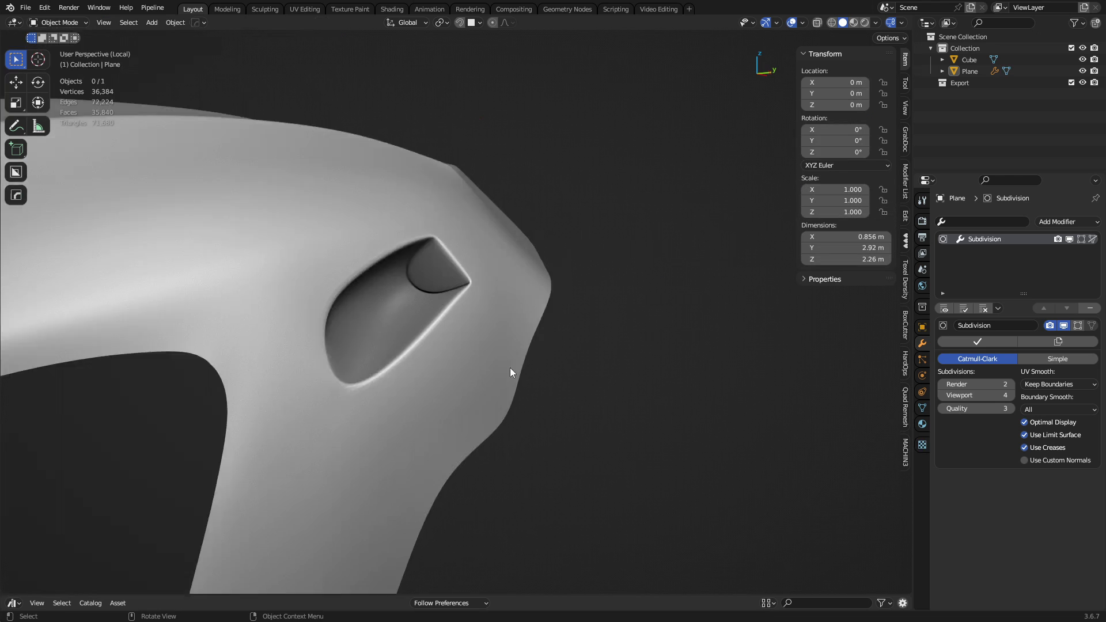
# - Mirror the whole object across the X axis with bisect enabled
pyautogui.scroll(-5, 509, 368)
pyautogui.keyDown('shift'); pyautogui.moveTo(506, 399); pyautogui.dragTo(555, 361, button='middle'); pyautogui.keyUp('shift')
pyautogui.press('a')
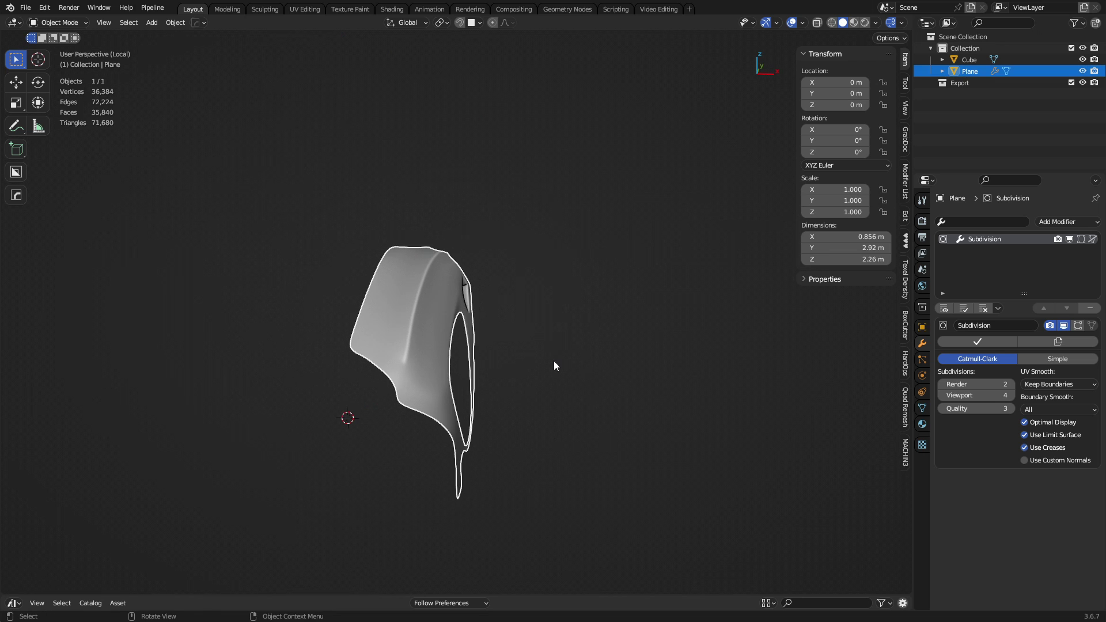
pyautogui.hotkey('alt', 'shift', 'x')
pyautogui.moveTo(421, 361)
pyautogui.keyDown('shift'); pyautogui.mouseDown(button='middle')
pyautogui.moveTo(481, 349)
pyautogui.moveTo(405, 350)
pyautogui.mouseUp(button='middle'); pyautogui.keyUp('shift')
# - Extrude the inner border edges along X to close the gap to the mirrored half and preview the joined surface
pyautogui.press('Tab')
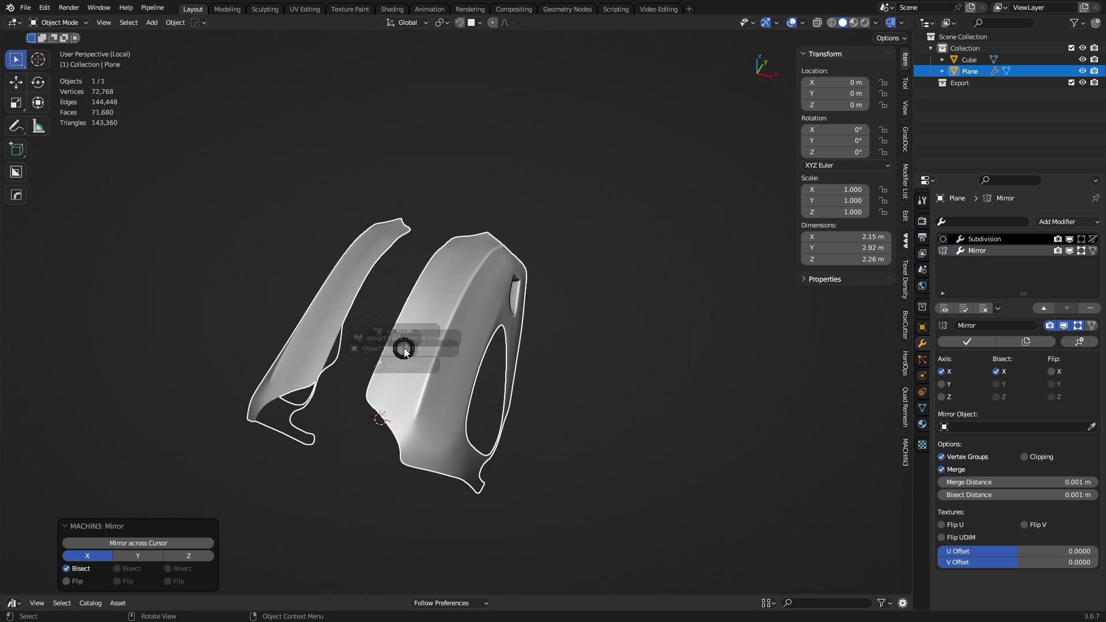
pyautogui.click(399, 396)
pyautogui.scroll(4, 396, 399)
pyautogui.moveTo(396, 400); pyautogui.dragTo(387, 408, button='middle')
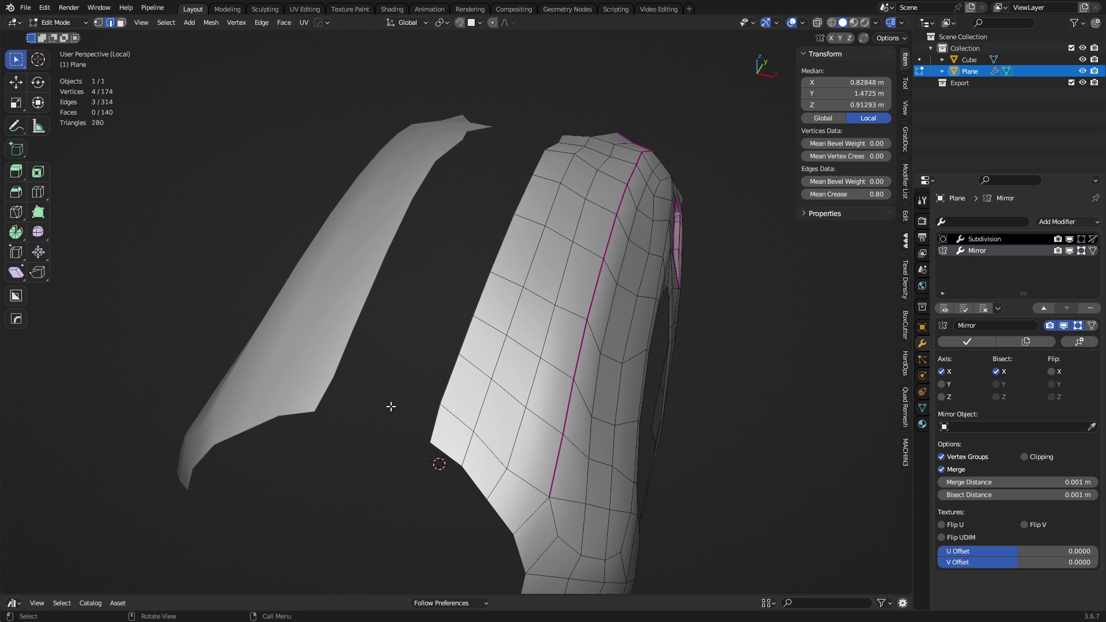
pyautogui.click(456, 380)
pyautogui.keyDown('ctrl'); pyautogui.click(561, 138); pyautogui.keyUp('ctrl')
pyautogui.press('e')
pyautogui.press('x')
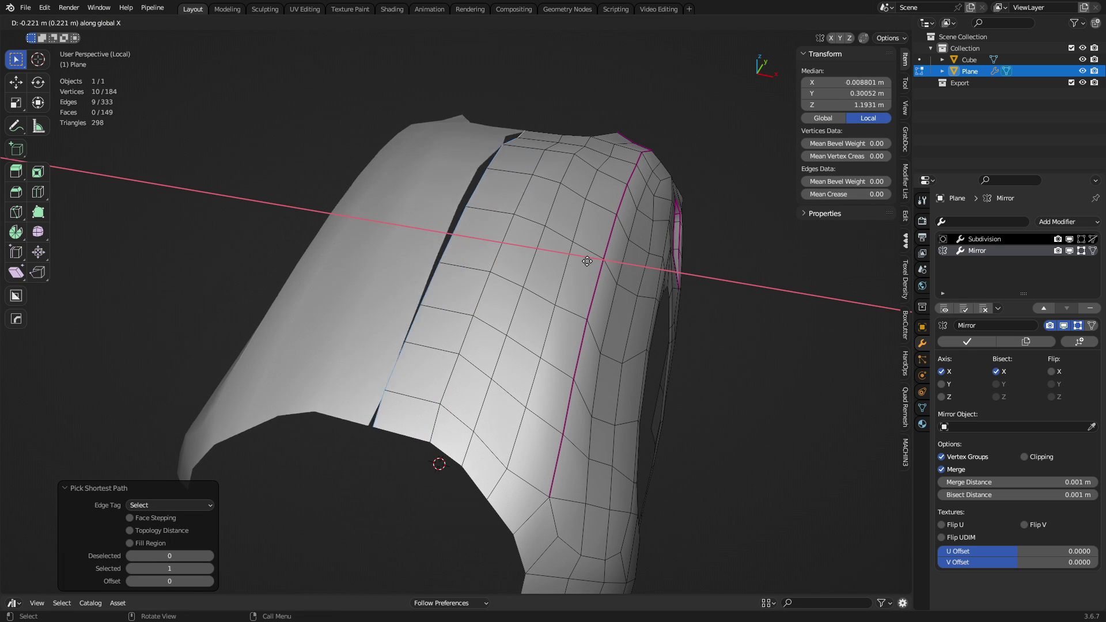
pyautogui.click(586, 255)
pyautogui.press('Tab')
pyautogui.scroll(-3, 642, 374)
pyautogui.click(642, 373)
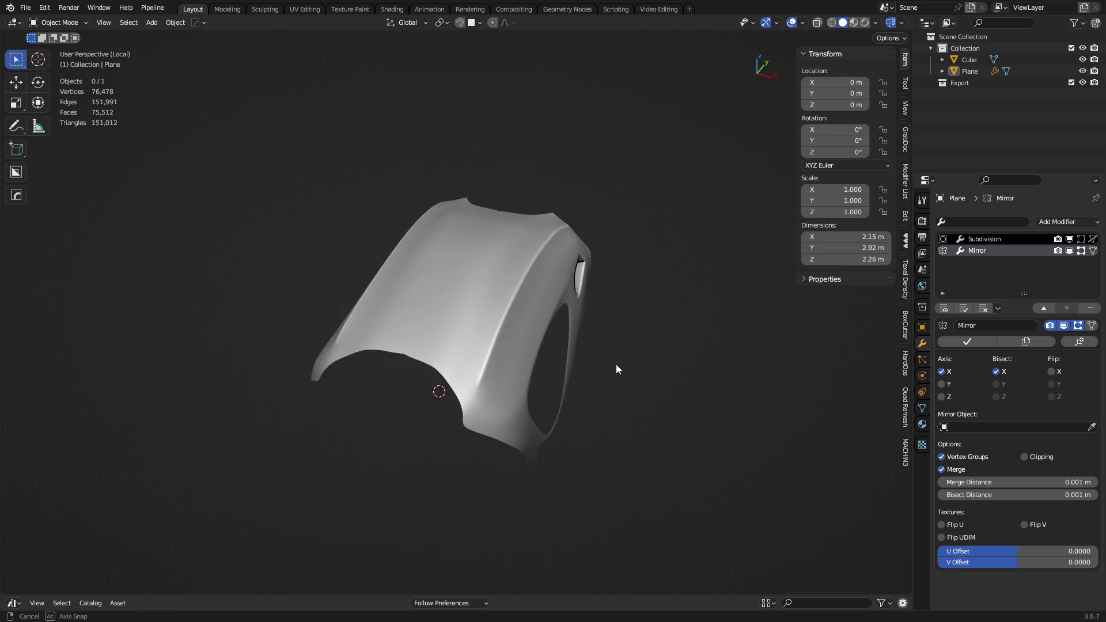
# - Insert an edge loop through the face ring around the large side opening, evenly spaced, and preview it
pyautogui.moveTo(617, 364); pyautogui.dragTo(502, 323, button='middle')
pyautogui.scroll(4, 544, 374)
pyautogui.moveTo(545, 375); pyautogui.dragTo(501, 326, button='middle')
pyautogui.press('Tab')
pyautogui.scroll(3, 610, 338)
pyautogui.keyDown('shift'); pyautogui.moveTo(610, 339); pyautogui.dragTo(527, 296, button='middle'); pyautogui.keyUp('shift')
pyautogui.press('3')
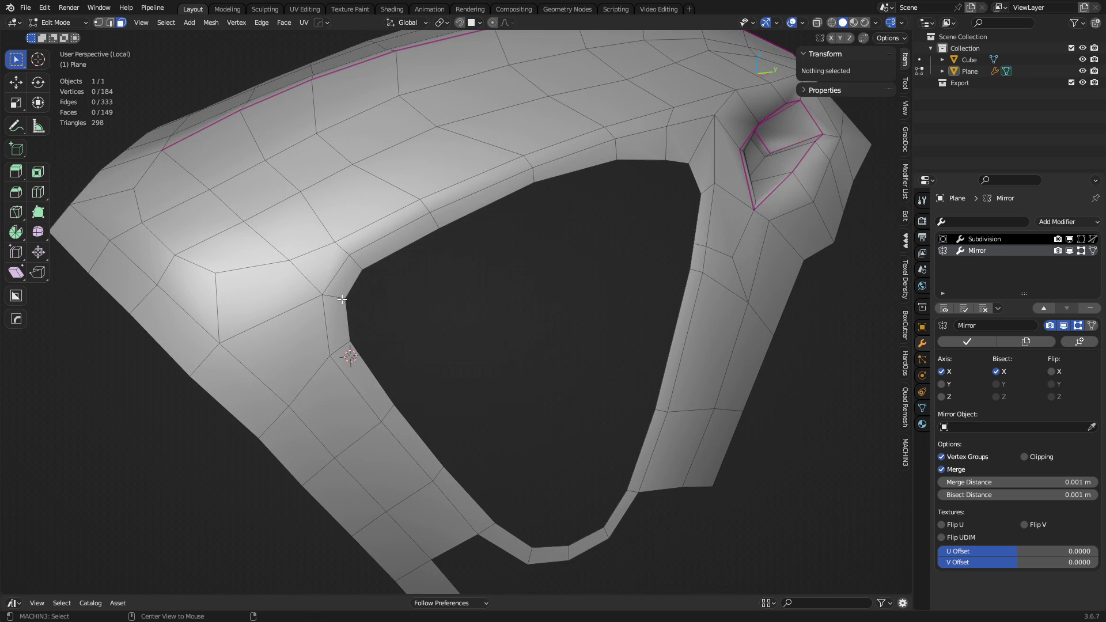
pyautogui.keyDown('alt'); pyautogui.click(344, 277); pyautogui.keyUp('alt')
pyautogui.moveTo(435, 319)
pyautogui.keyDown('shift'); pyautogui.mouseDown(button='middle')
pyautogui.moveTo(380, 269)
pyautogui.moveTo(441, 299)
pyautogui.mouseUp(button='middle'); pyautogui.keyUp('shift')
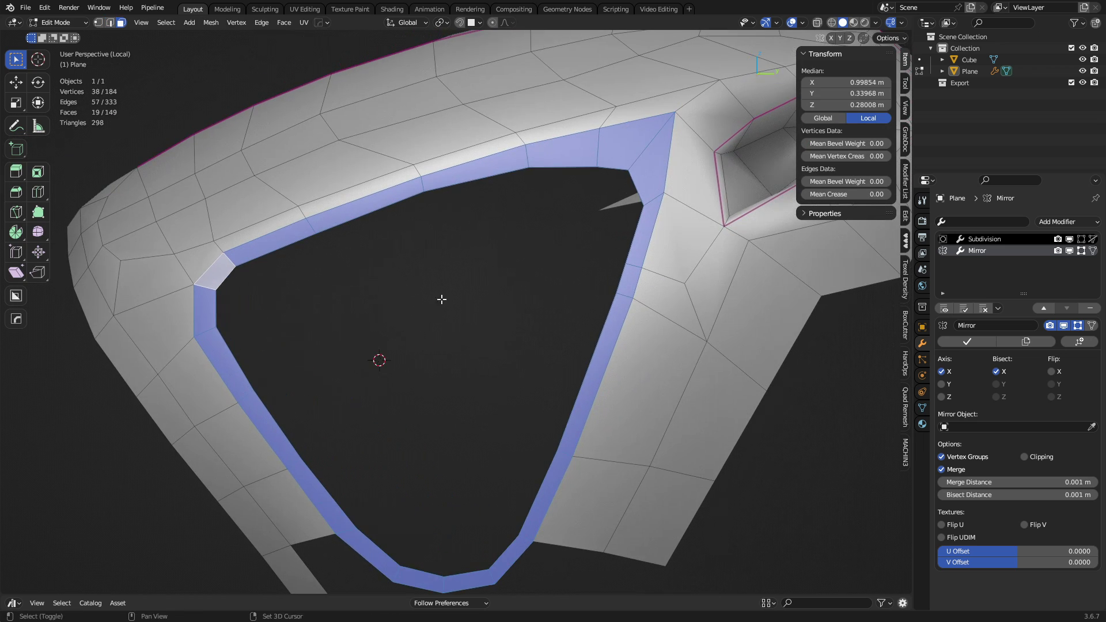
pyautogui.hotkey('ctrl', 'r')
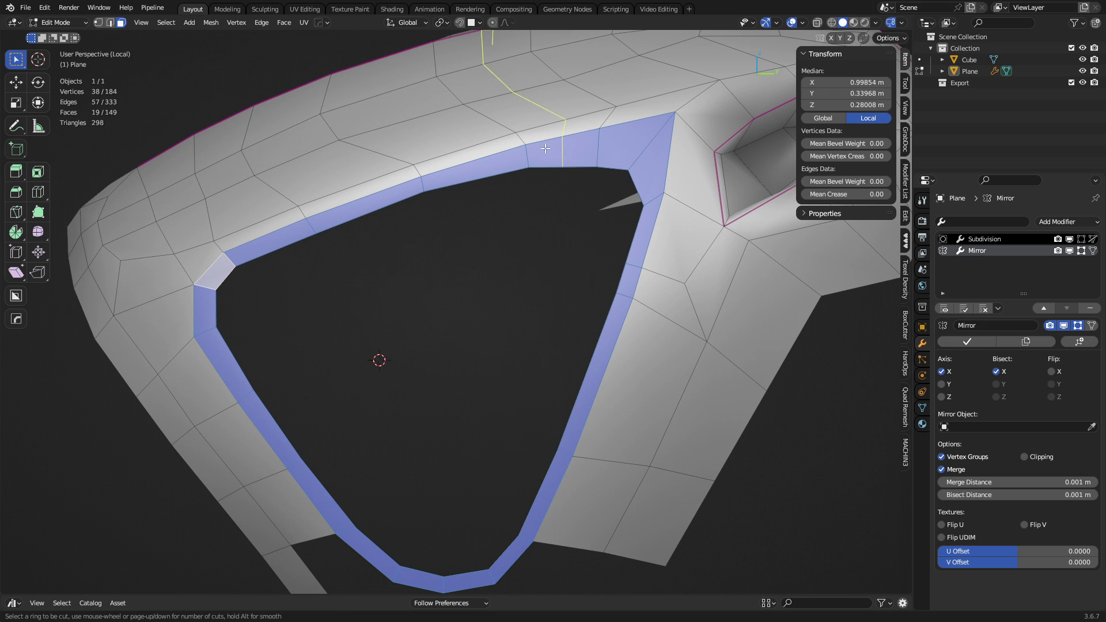
pyautogui.click(535, 157)
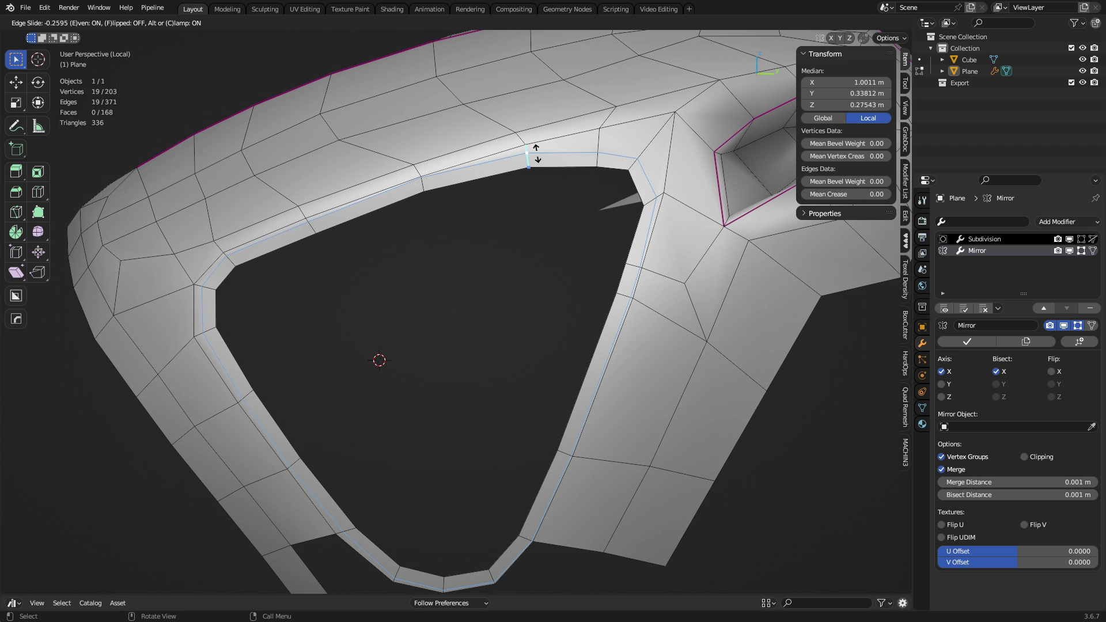
pyautogui.click(537, 154)
pyautogui.press('Tab')
pyautogui.click(455, 154)
# - Crease the new edge loop around the large opening to 0.8 and preview the result
pyautogui.press('Tab')
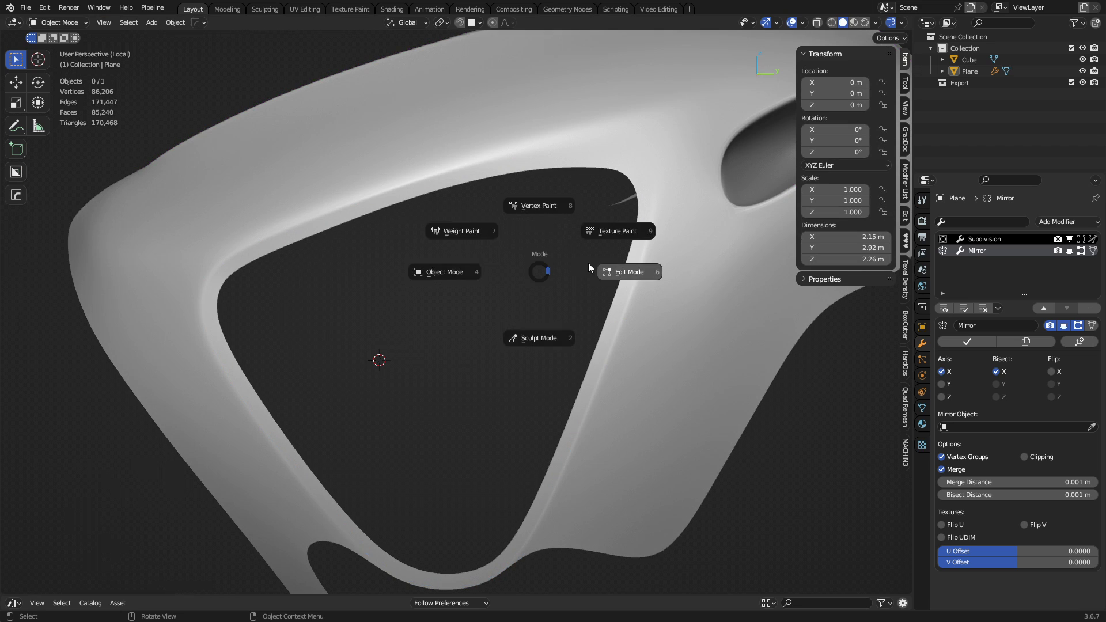
pyautogui.click(611, 267)
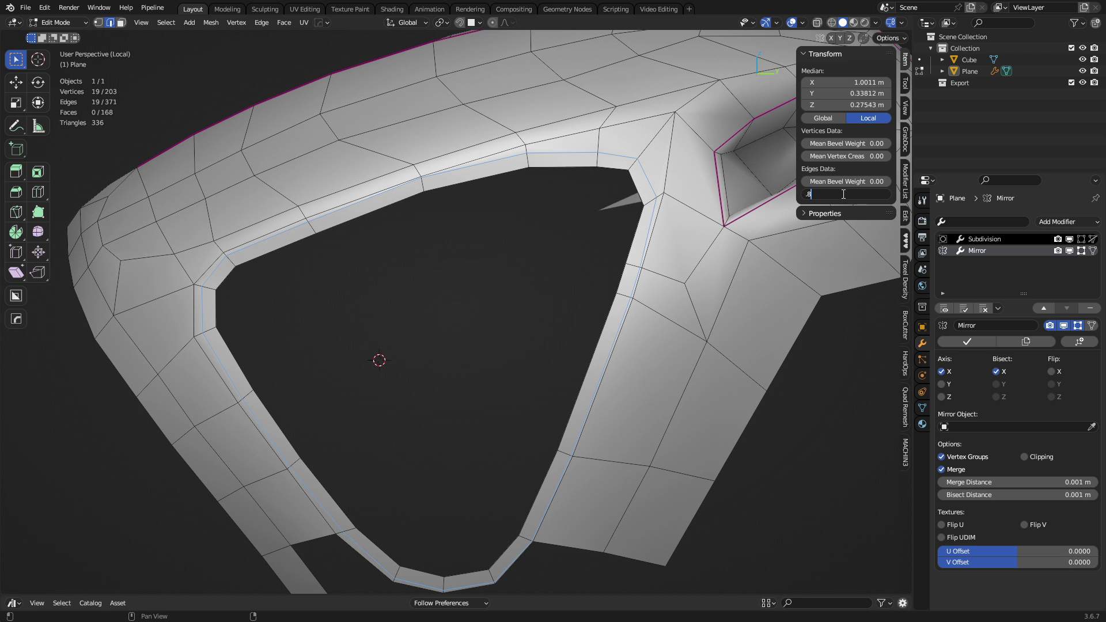
pyautogui.press('Return')
pyautogui.press('Tab')
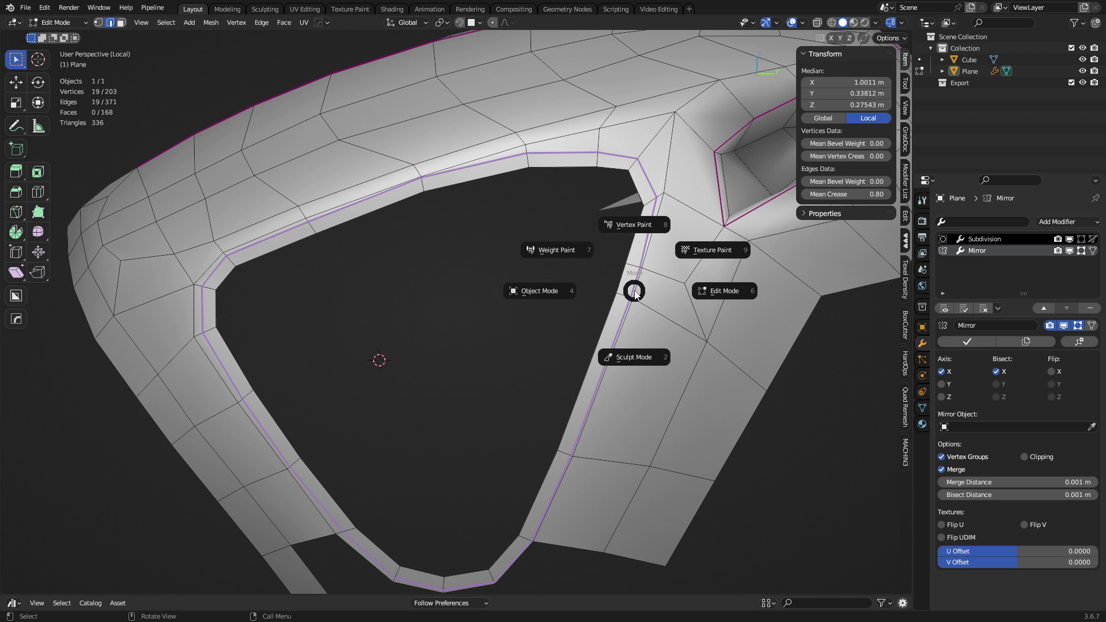
pyautogui.click(556, 296)
# - Push the narrow face ring bordering the large opening outward along its normals by about 0.01 m and preview the raised rim
pyautogui.moveTo(500, 310); pyautogui.dragTo(380, 319, button='middle')
pyautogui.press('Tab')
pyautogui.press('3')
pyautogui.keyDown('alt'); pyautogui.click(502, 185); pyautogui.keyUp('alt')
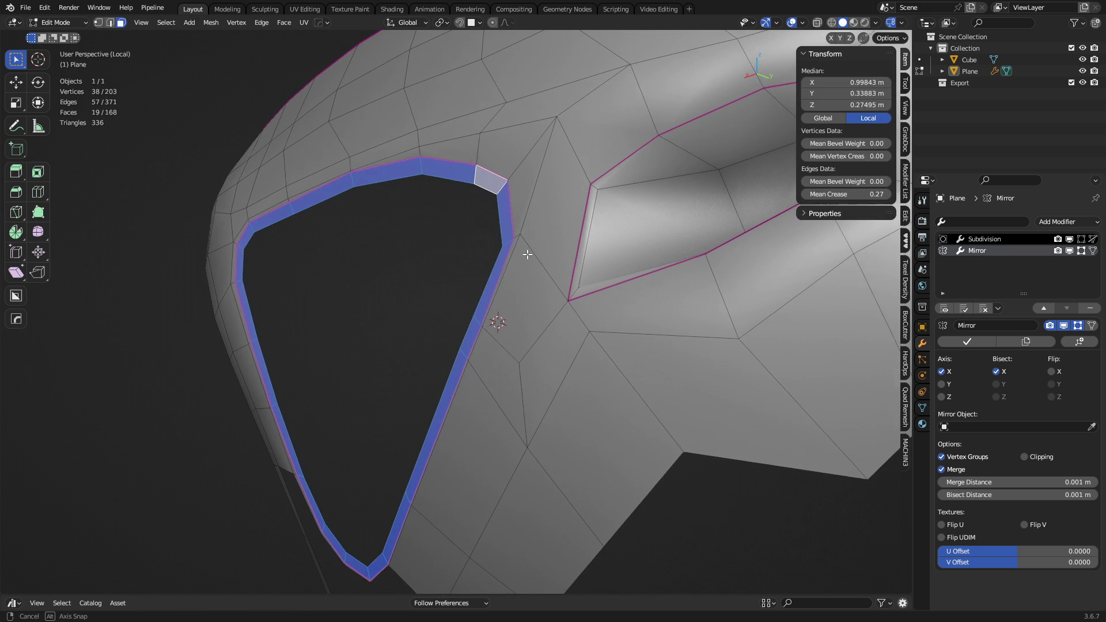
pyautogui.moveTo(526, 254); pyautogui.dragTo(489, 300, button='middle')
pyautogui.hotkey('alt', 's')
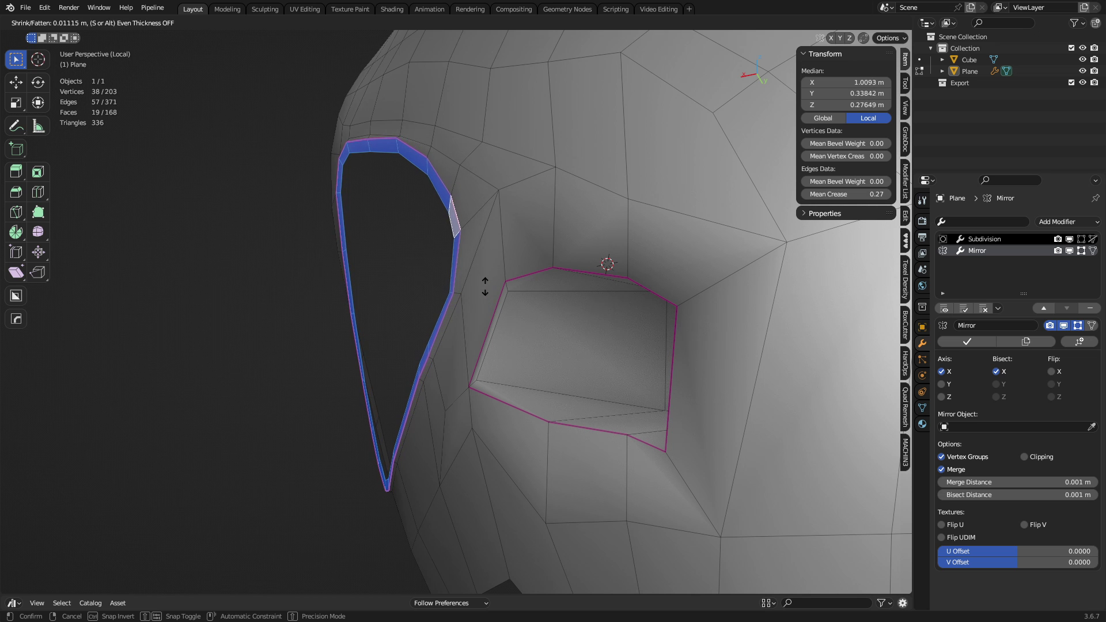
pyautogui.click(484, 281)
pyautogui.hotkey('ctrl', 'Tab')
pyautogui.click(426, 288)
pyautogui.moveTo(445, 289); pyautogui.dragTo(461, 355, button='middle')
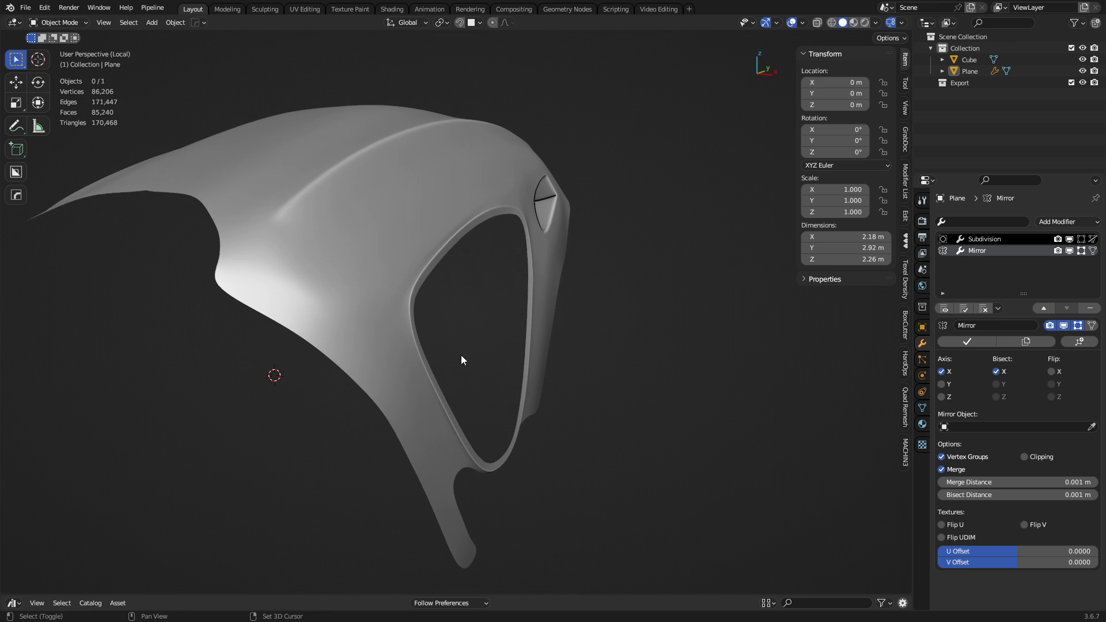
# - Add a Solidify modifier with about 0.048 m thickness to the shell and place it above the Mirror modifier
pyautogui.click(364, 317)
pyautogui.moveTo(365, 317); pyautogui.dragTo(441, 397, button='middle')
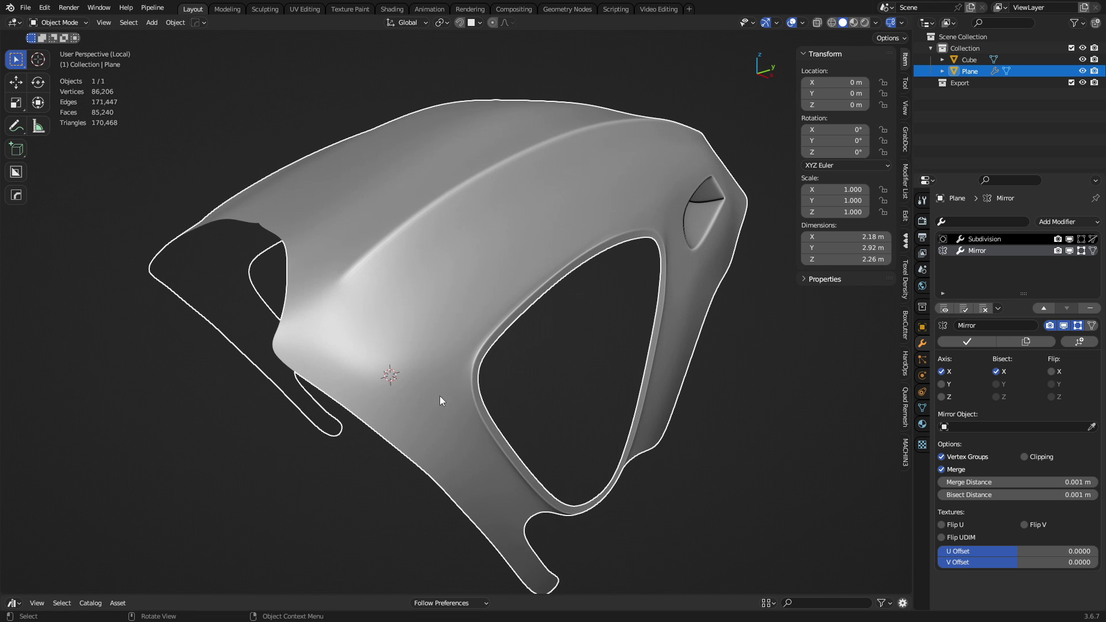
pyautogui.hotkey('shift', 'q')
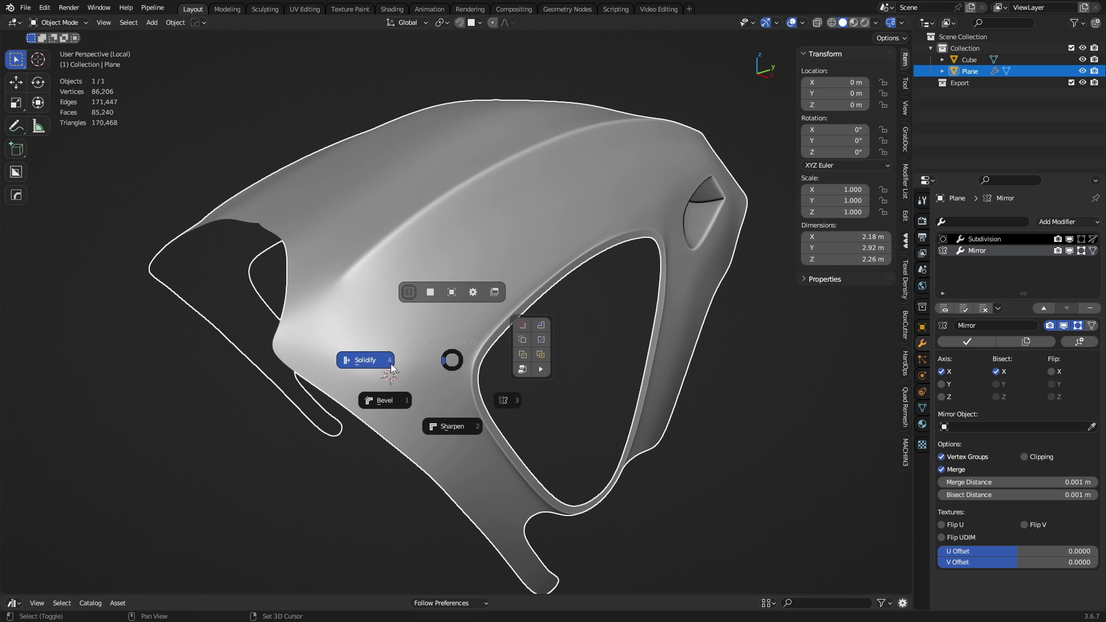
pyautogui.click(365, 360)
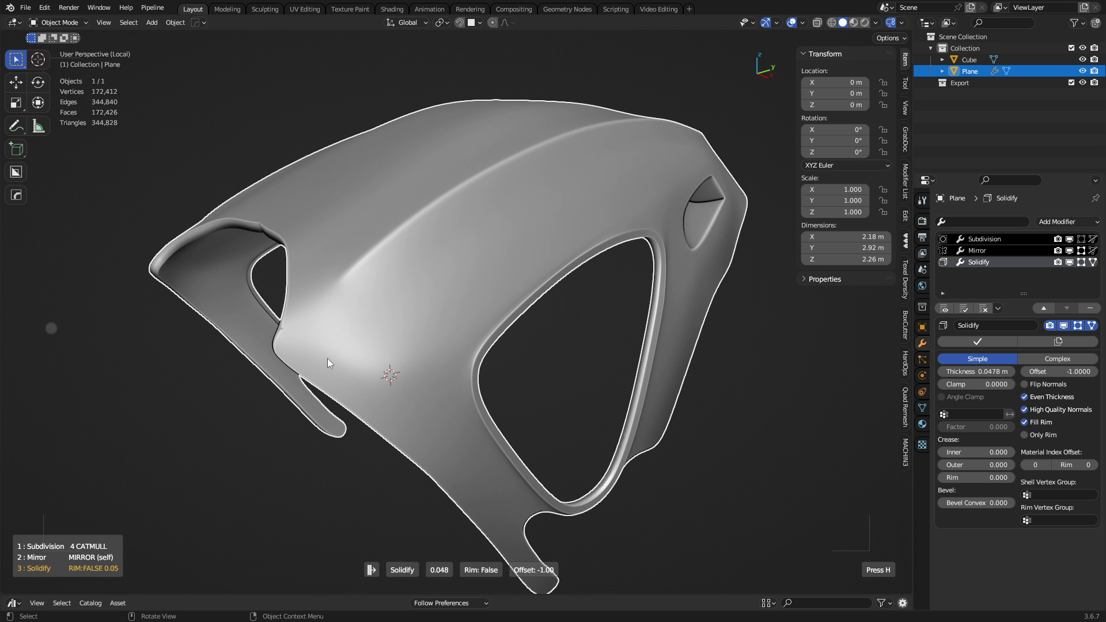
pyautogui.click(328, 359)
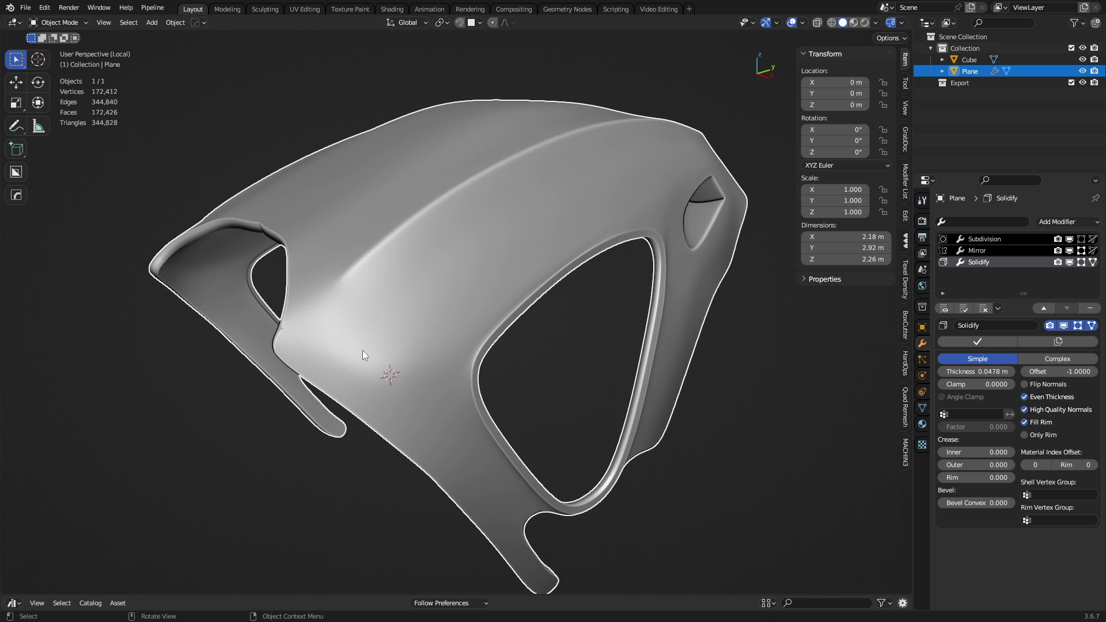
pyautogui.click(1043, 308)
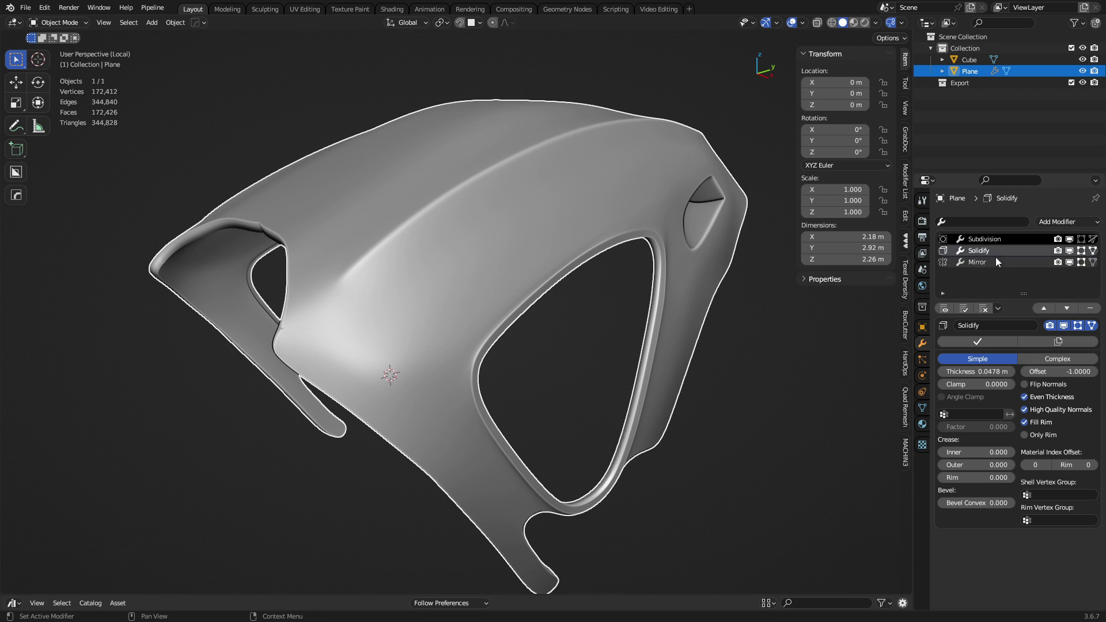
# - Set the Subdivision modifier's boundary smoothing to Keep Corners and inspect the shell's outer corners
pyautogui.click(980, 237)
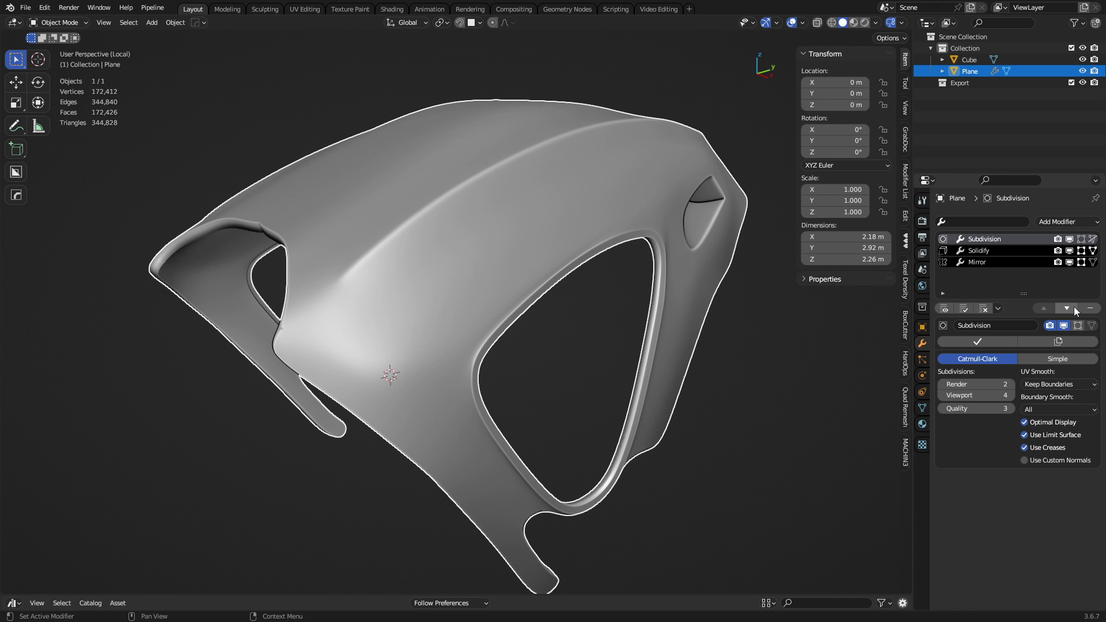
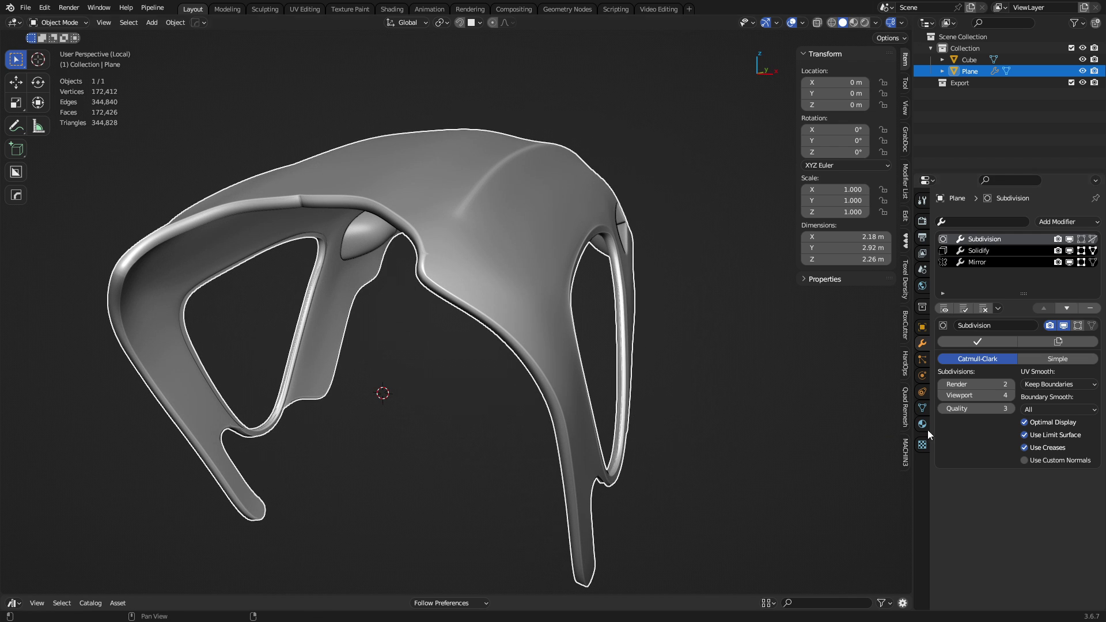
pyautogui.click(1064, 409)
pyautogui.click(1060, 408)
pyautogui.click(1036, 409)
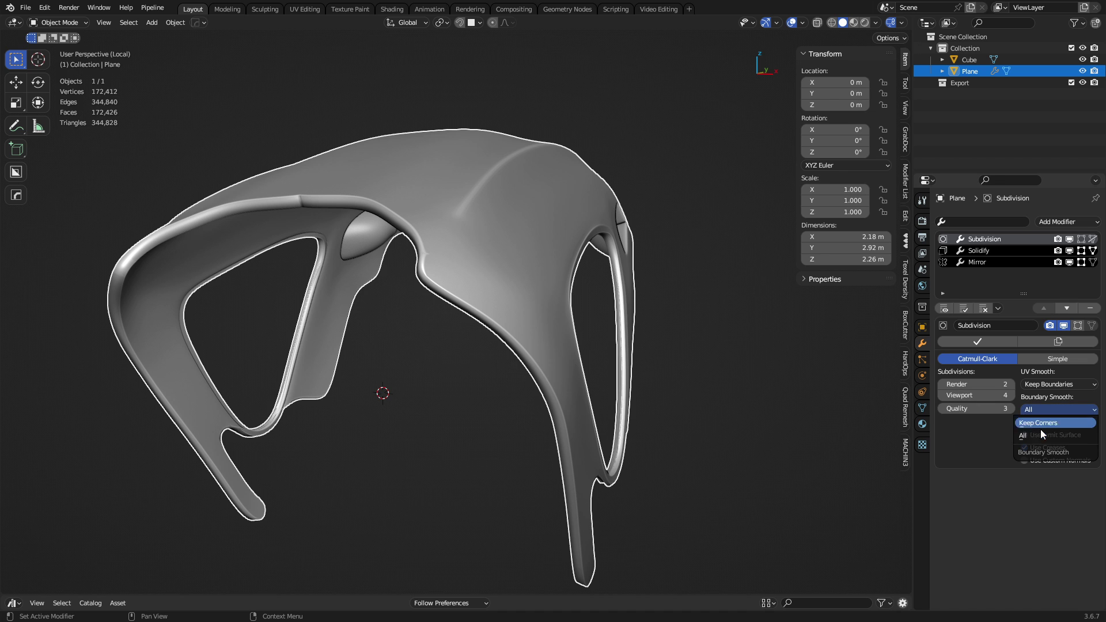
pyautogui.click(1039, 424)
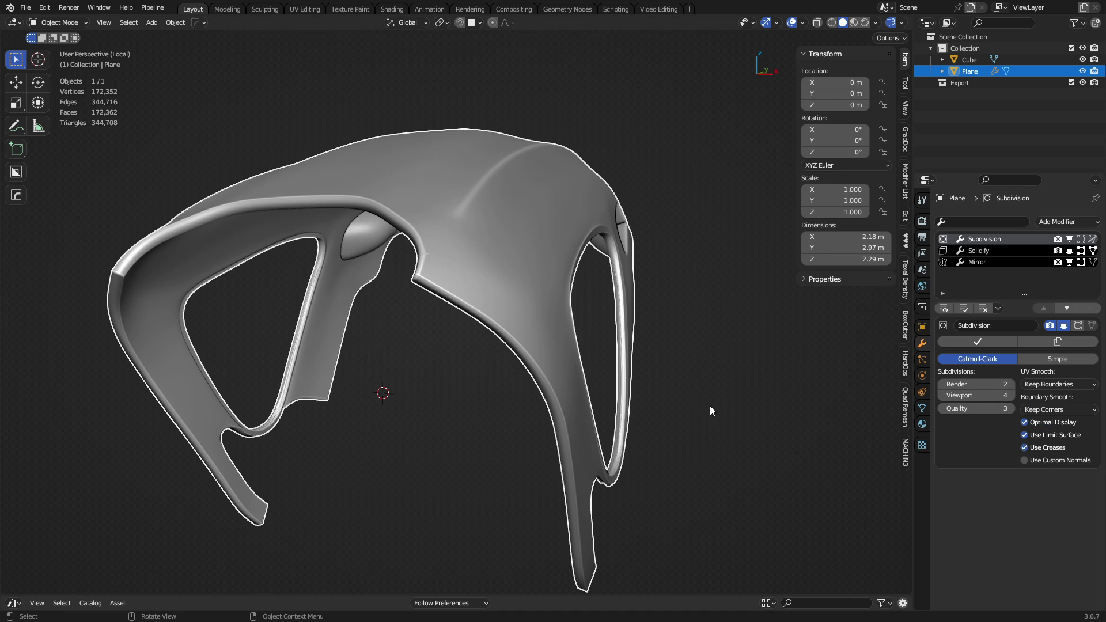
pyautogui.click(704, 484)
pyautogui.moveTo(704, 484); pyautogui.dragTo(646, 357, button='middle')
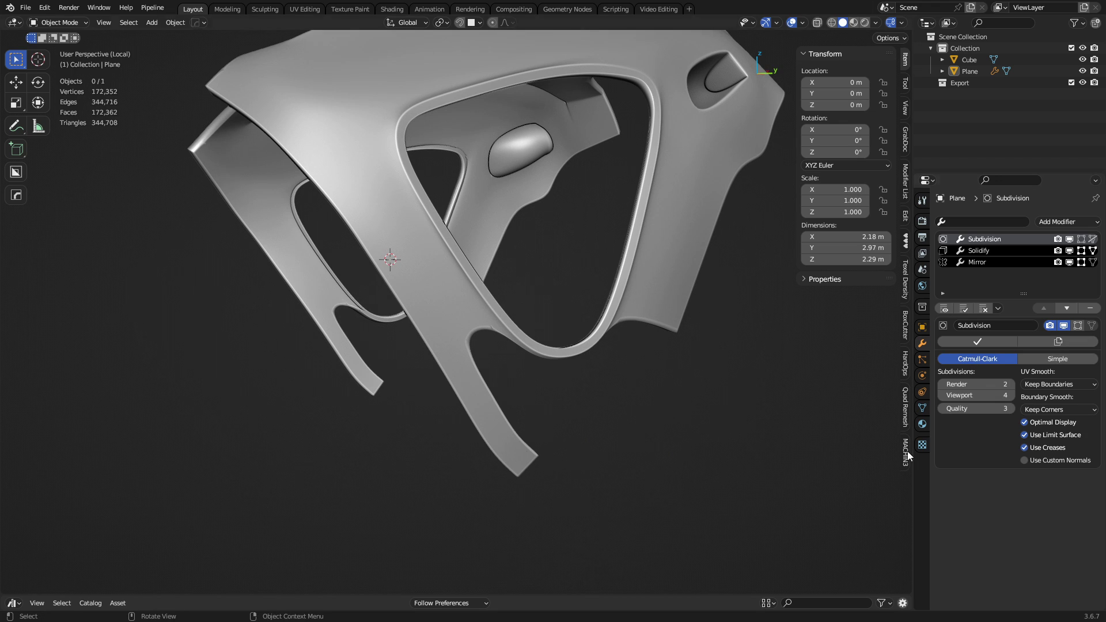
# - Compare boundary smoothing All against Keep Corners on the shell's lower tips, ending on Keep Corners
pyautogui.click(1048, 415)
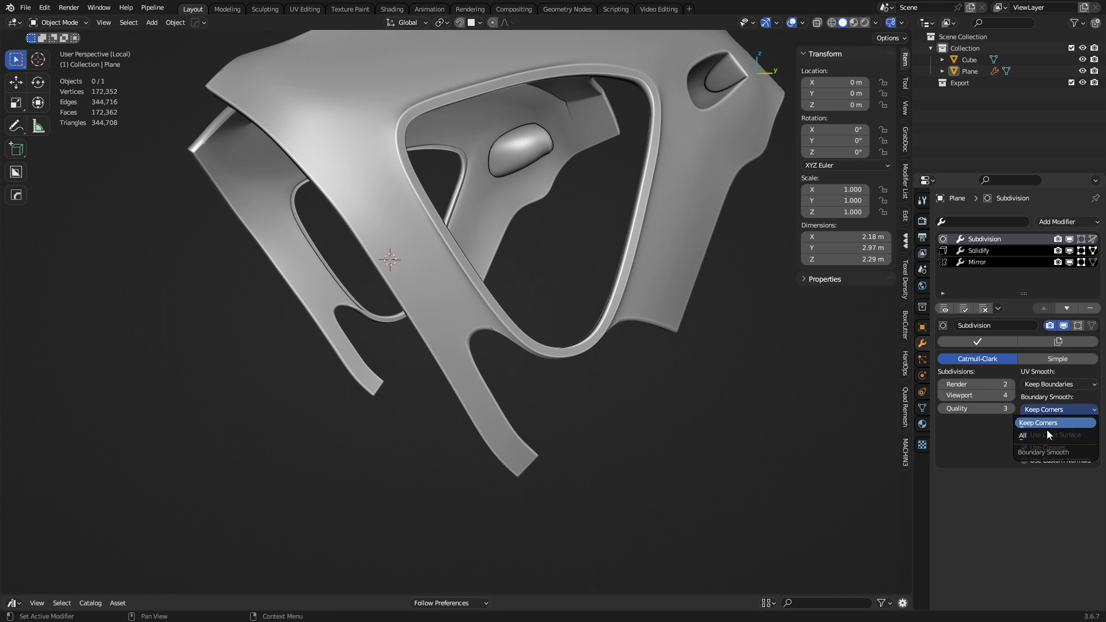
pyautogui.click(1046, 432)
pyautogui.click(1051, 411)
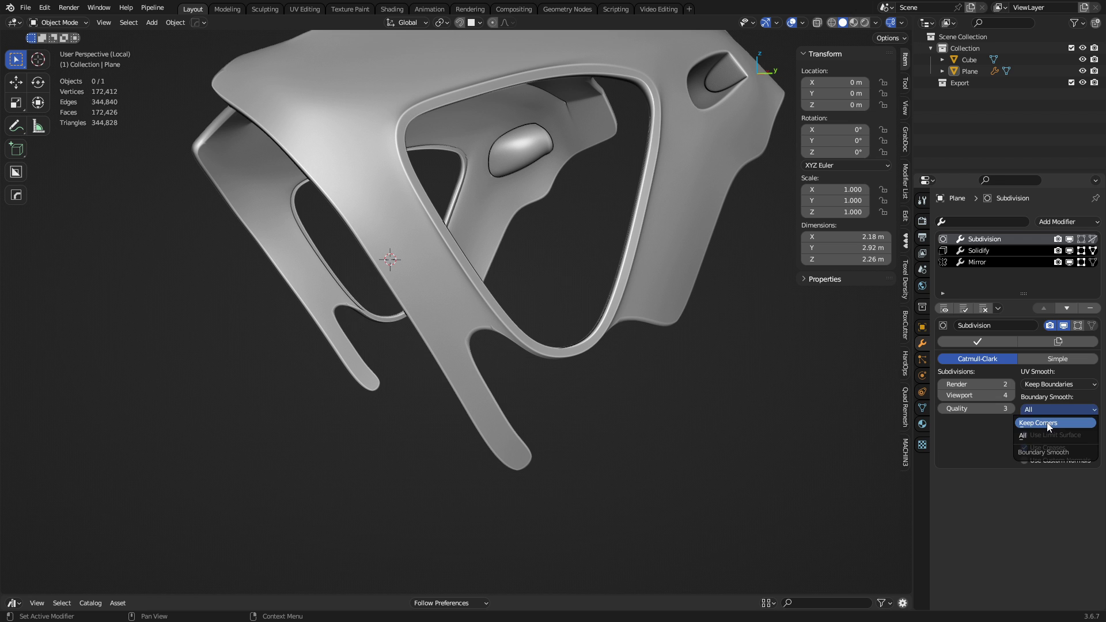
pyautogui.click(1047, 423)
# - Crease the edge path from the ridge's front end, around above the large side opening, to the rear ridge corner to 0.8 and preview it
pyautogui.moveTo(717, 380); pyautogui.dragTo(543, 403, button='middle')
pyautogui.scroll(2, 493, 393)
pyautogui.click(490, 392)
pyautogui.press('Tab')
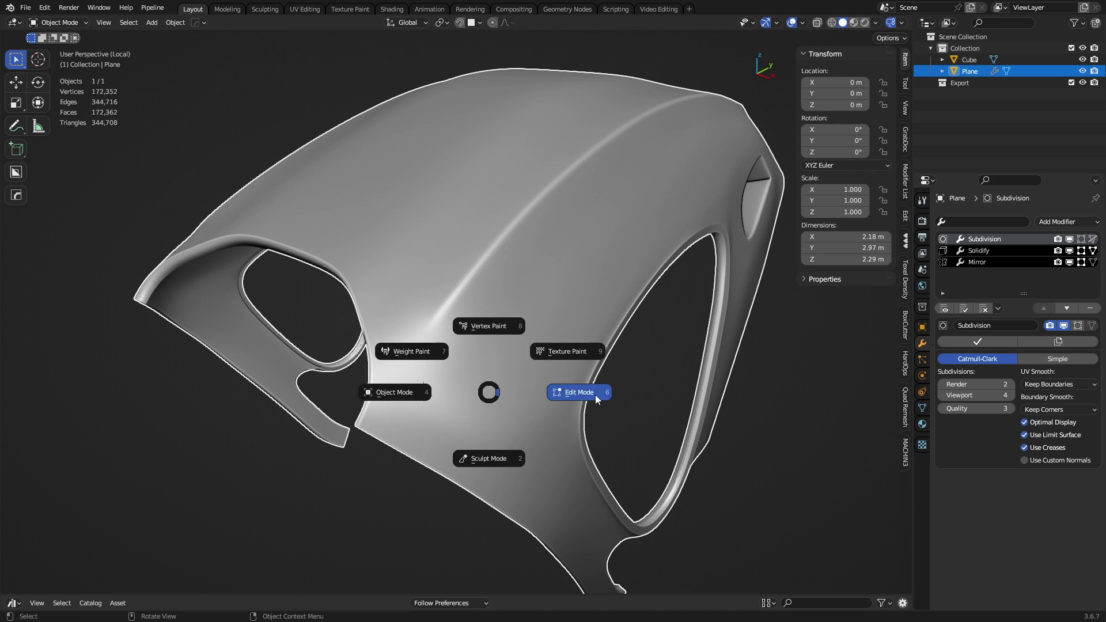
pyautogui.click(595, 395)
pyautogui.click(439, 376)
pyautogui.keyDown('ctrl'); pyautogui.click(512, 417); pyautogui.keyUp('ctrl')
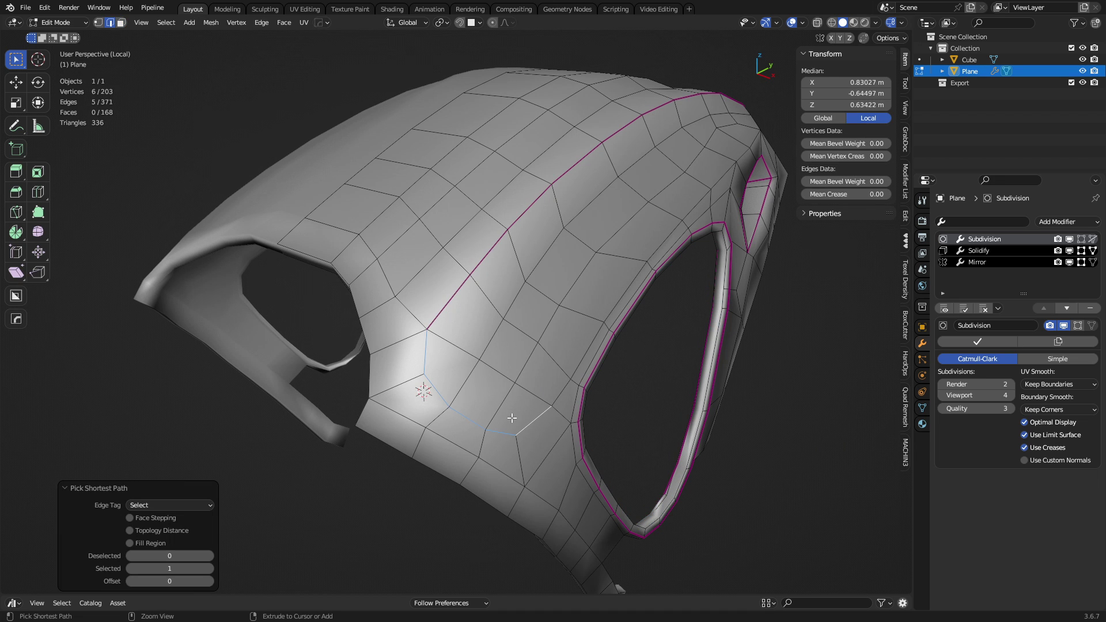
pyautogui.moveTo(513, 418)
pyautogui.mouseDown(button='middle')
pyautogui.moveTo(573, 420)
pyautogui.moveTo(521, 404)
pyautogui.mouseUp(button='middle')
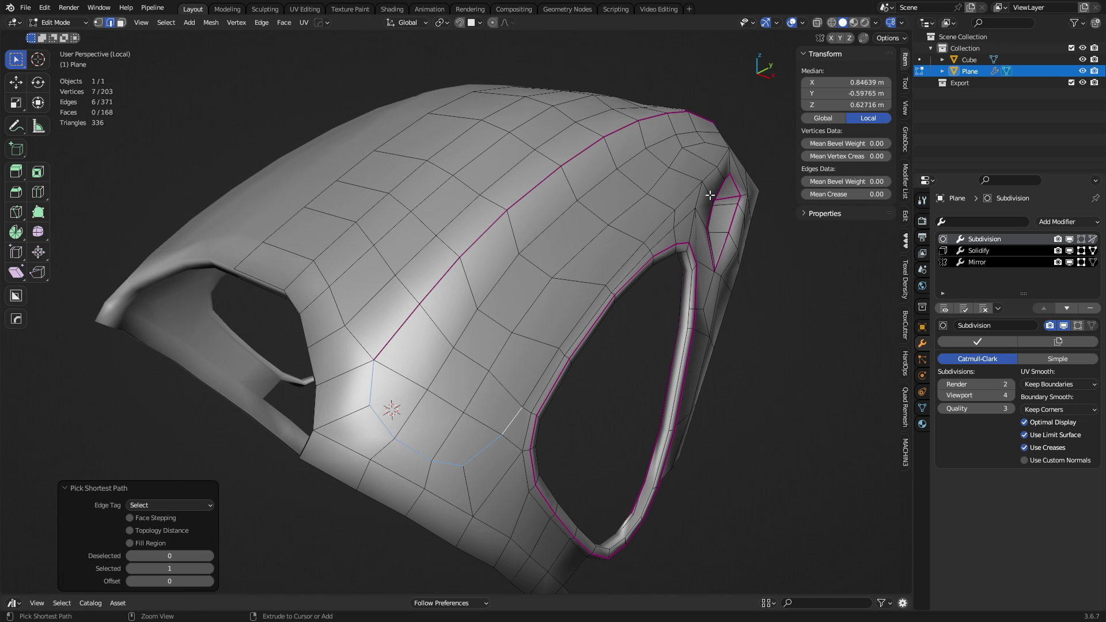
pyautogui.keyDown('ctrl'); pyautogui.click(704, 175); pyautogui.keyUp('ctrl')
pyautogui.moveTo(704, 175); pyautogui.dragTo(646, 292, button='middle')
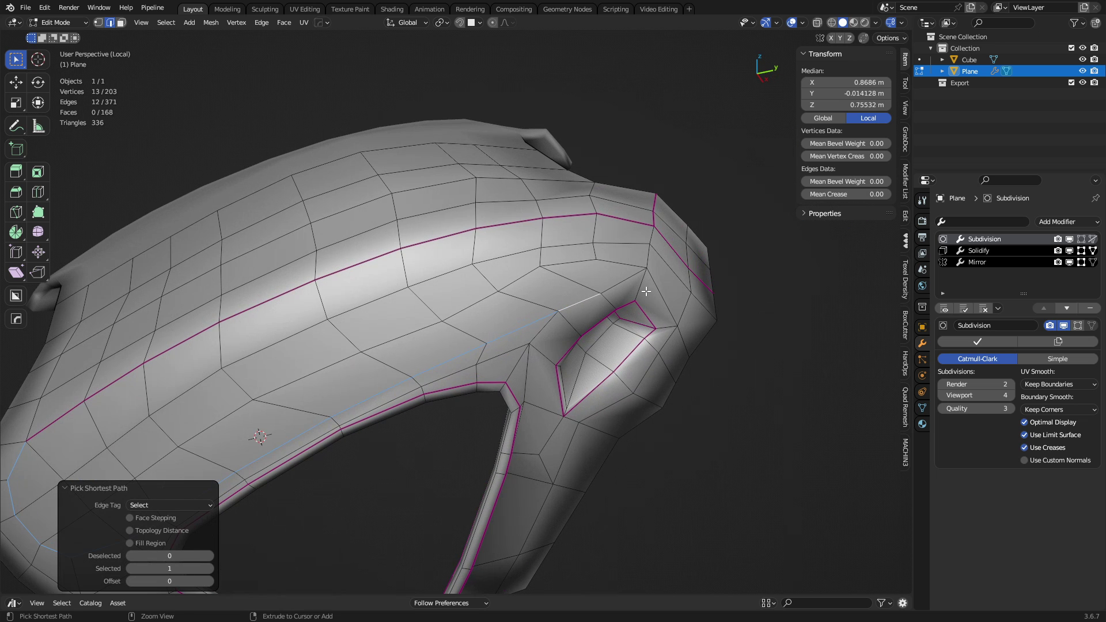
pyautogui.keyDown('ctrl'); pyautogui.click(653, 238); pyautogui.keyUp('ctrl')
pyautogui.click(865, 196)
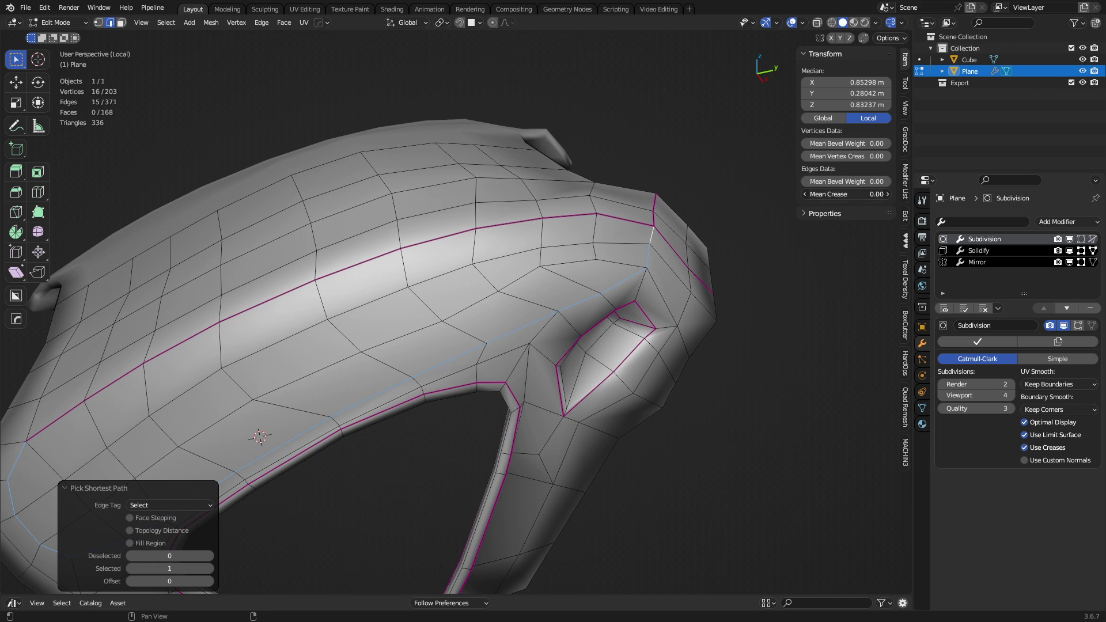
pyautogui.write('.8')
pyautogui.press('Return')
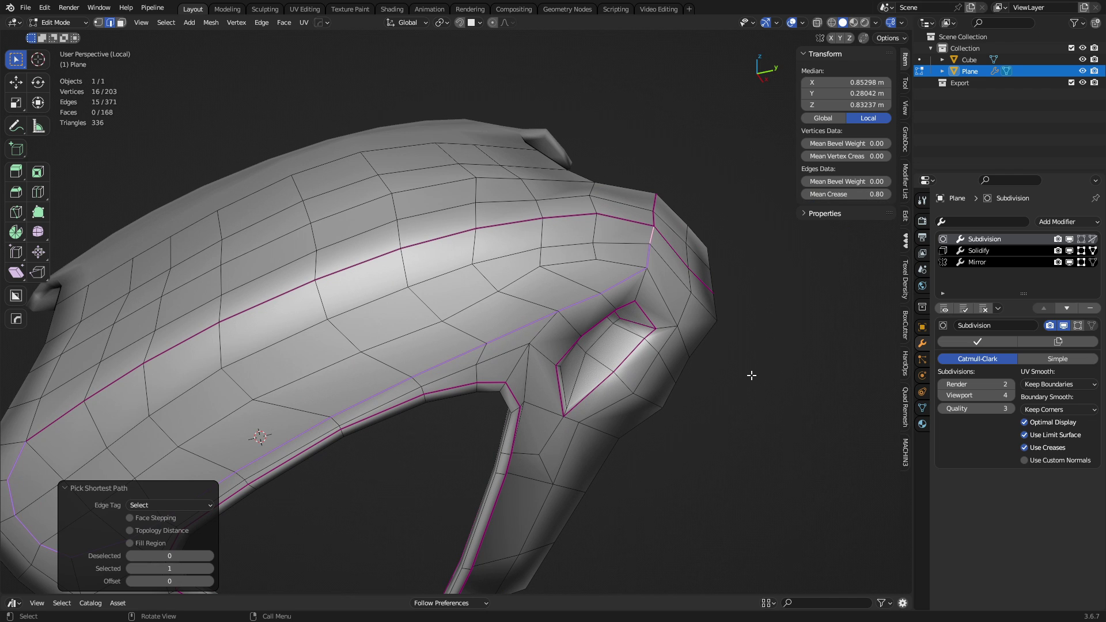
pyautogui.hotkey('ctrl', 'Tab')
pyautogui.click(631, 383)
pyautogui.moveTo(722, 462); pyautogui.dragTo(538, 423, button='middle')
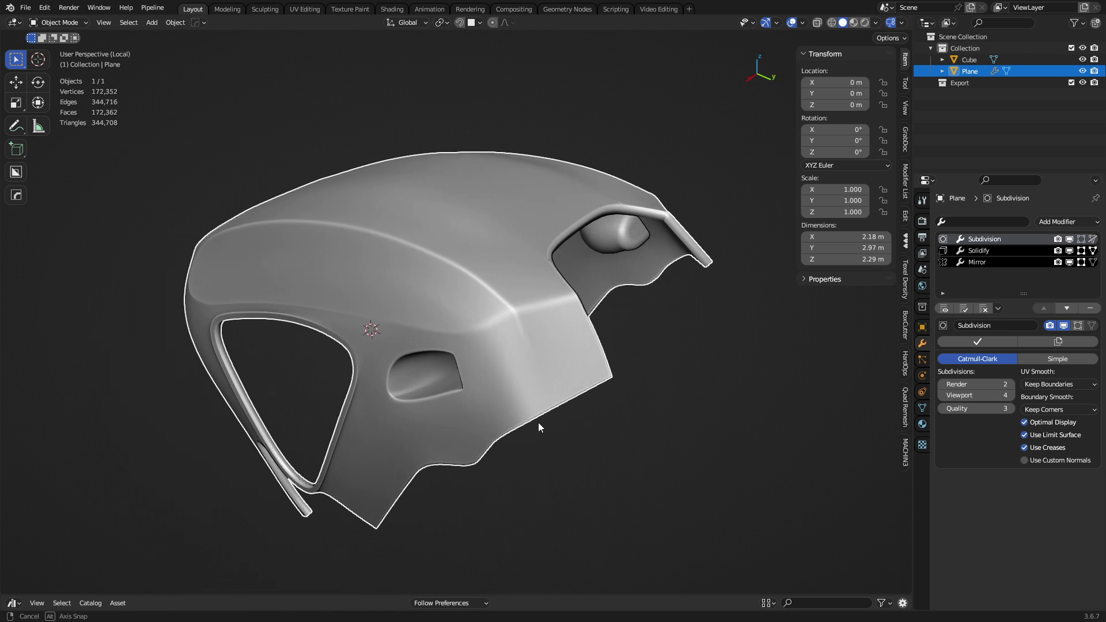
# - Remove the crease from the two edges between the rear ridge corner and the shell's back border, checking the smoothed surface
pyautogui.scroll(3, 524, 420)
pyautogui.hotkey('ctrl', 'Tab')
pyautogui.click(548, 420)
pyautogui.click(507, 325)
pyautogui.keyDown('shift'); pyautogui.moveTo(360, 330); pyautogui.dragTo(400, 335, button='middle'); pyautogui.keyUp('shift')
pyautogui.keyDown('ctrl'); pyautogui.click(189, 293); pyautogui.keyUp('ctrl')
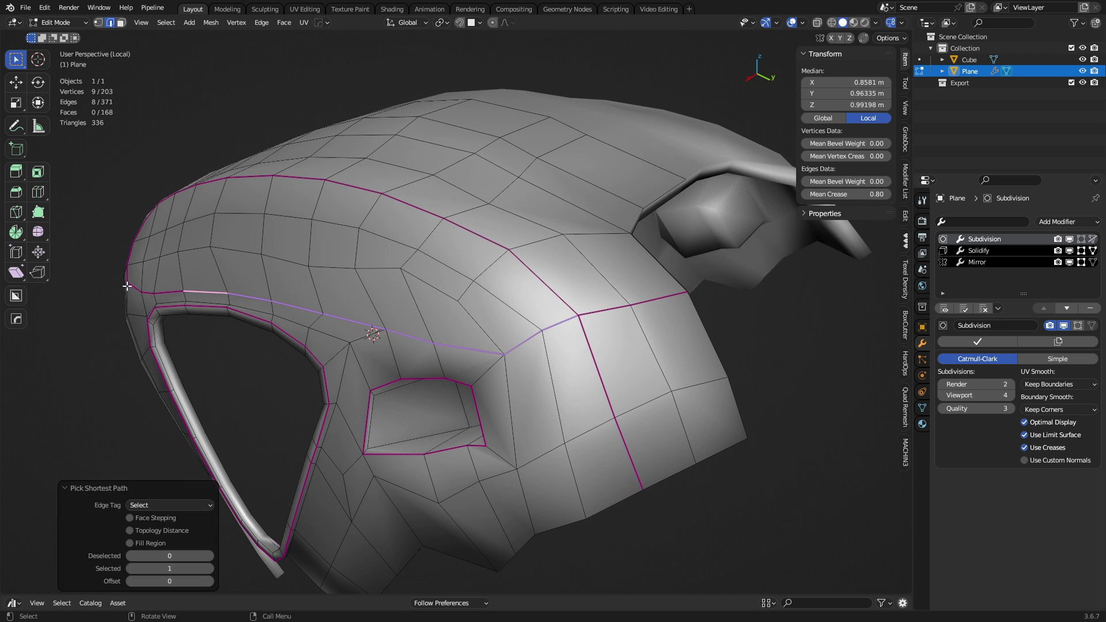
pyautogui.click(566, 320)
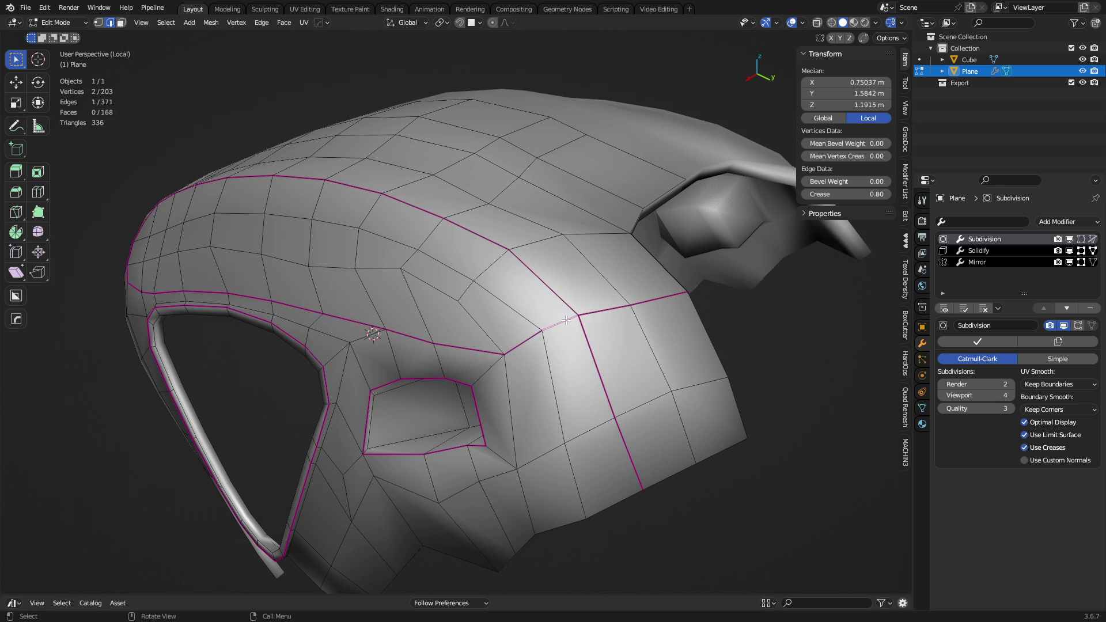
pyautogui.keyDown('ctrl'); pyautogui.click(620, 310); pyautogui.keyUp('ctrl')
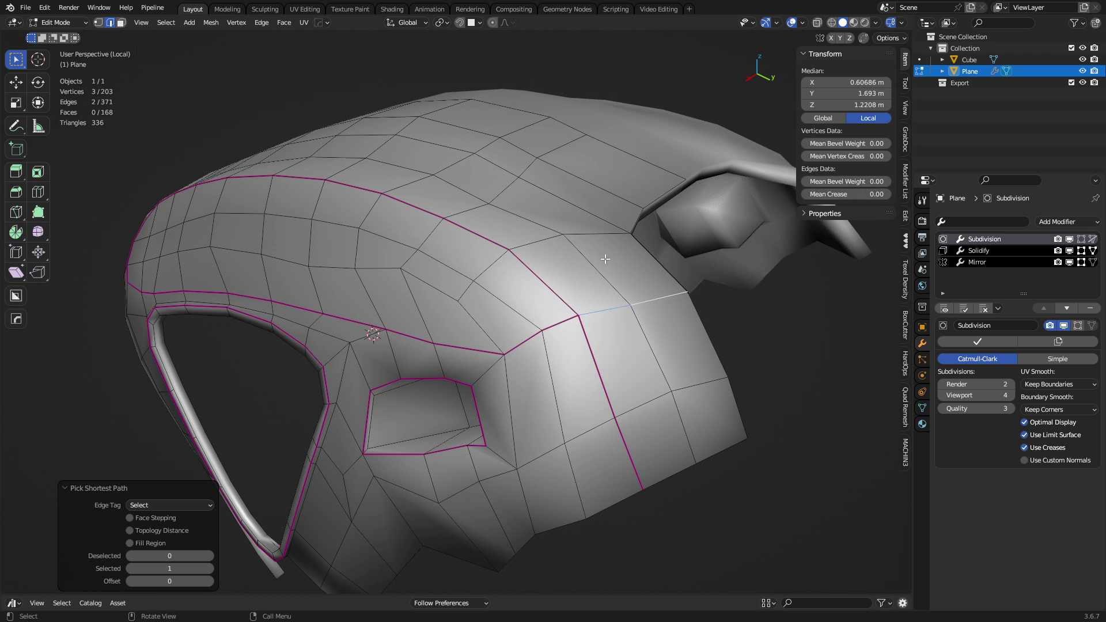
pyautogui.hotkey('ctrl', 'Tab')
pyautogui.click(558, 360)
pyautogui.press('Tab')
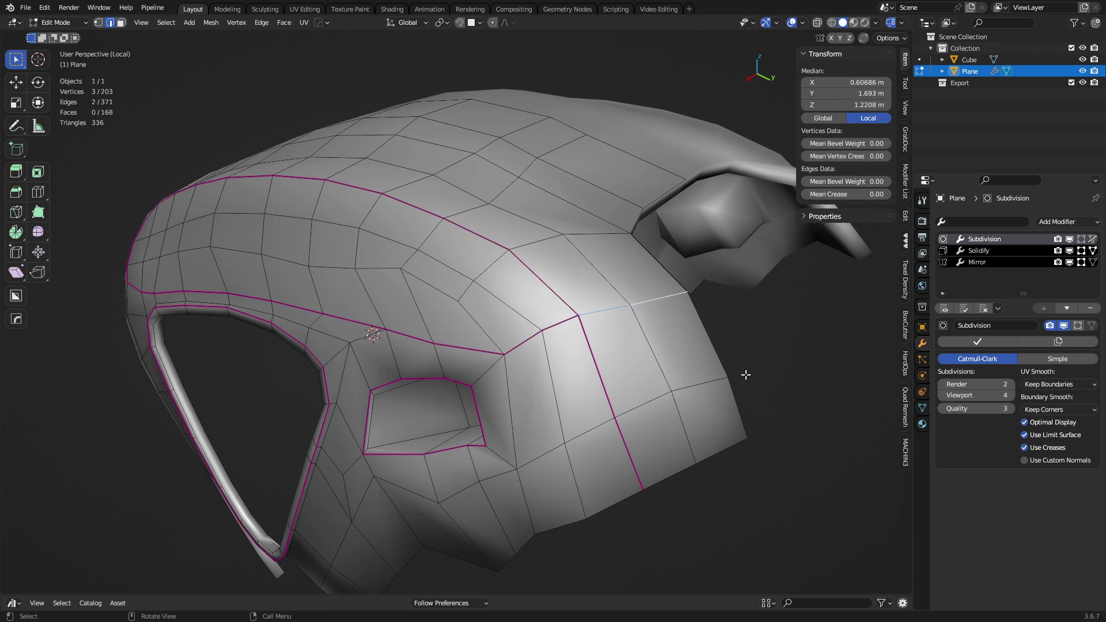
# - Remove the crease from the two edges linking the lower crease line above the vent to the rear ridge corner, and preview it
pyautogui.click(563, 335)
pyautogui.keyDown('shift'); pyautogui.click(528, 344); pyautogui.keyUp('shift')
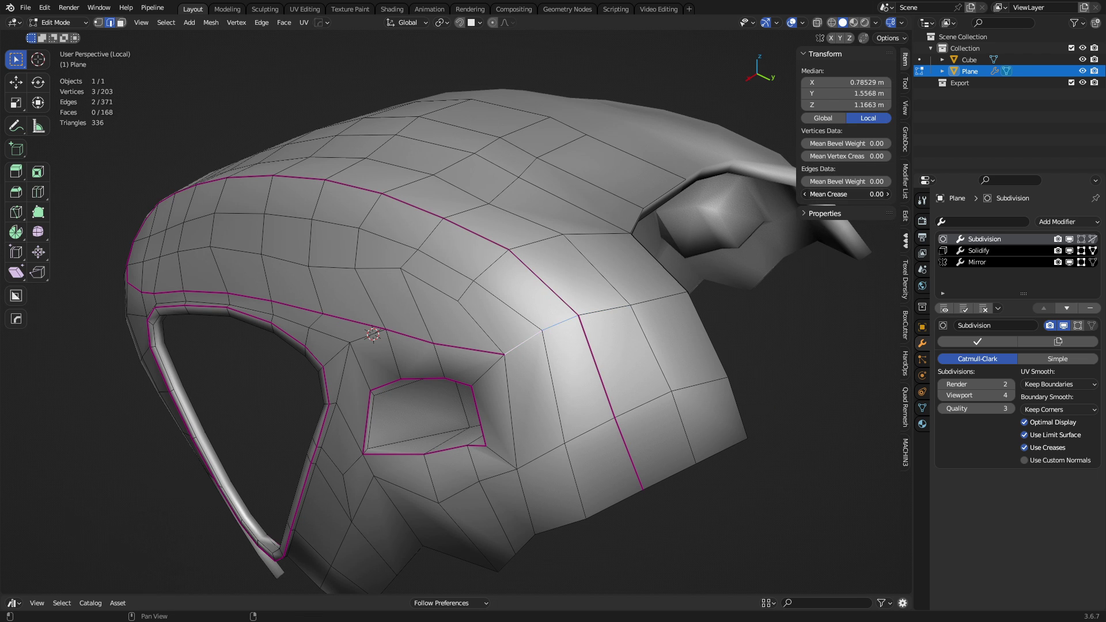
pyautogui.click(605, 311)
pyautogui.keyDown('shift'); pyautogui.click(662, 298); pyautogui.keyUp('shift')
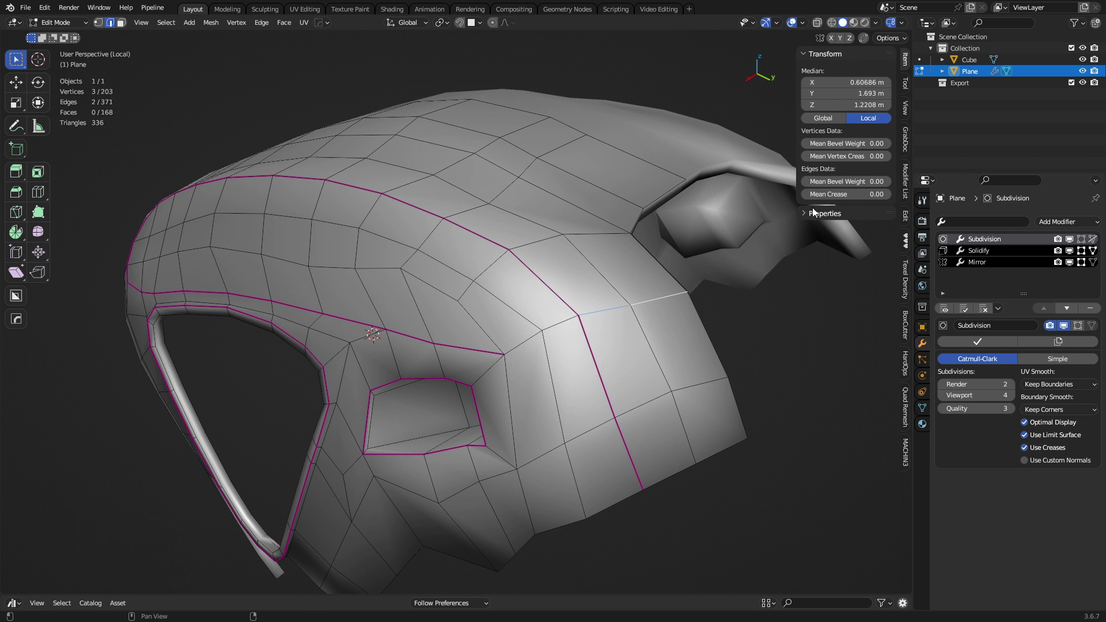
pyautogui.hotkey('ctrl', 'Tab')
pyautogui.click(627, 337)
pyautogui.moveTo(634, 372); pyautogui.dragTo(601, 371, button='middle')
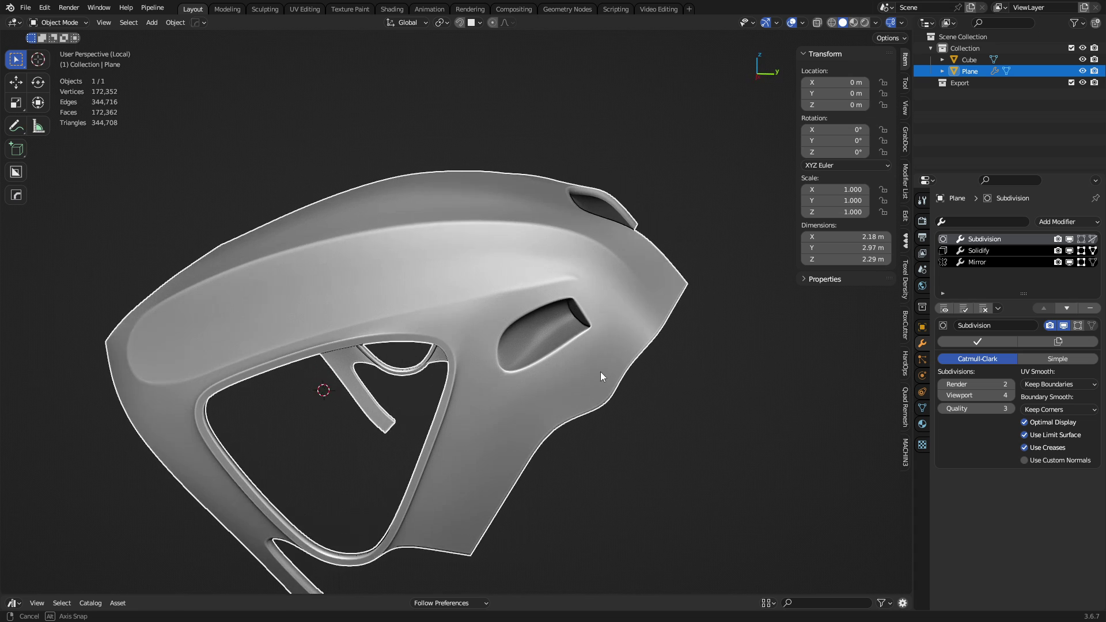
# - Fade out the lower crease line above the vent edge by edge, from 0 at its rear end up to 0.66 further forward, and preview it
pyautogui.scroll(2, 600, 371)
pyautogui.hotkey('ctrl', 'Tab')
pyautogui.click(670, 370)
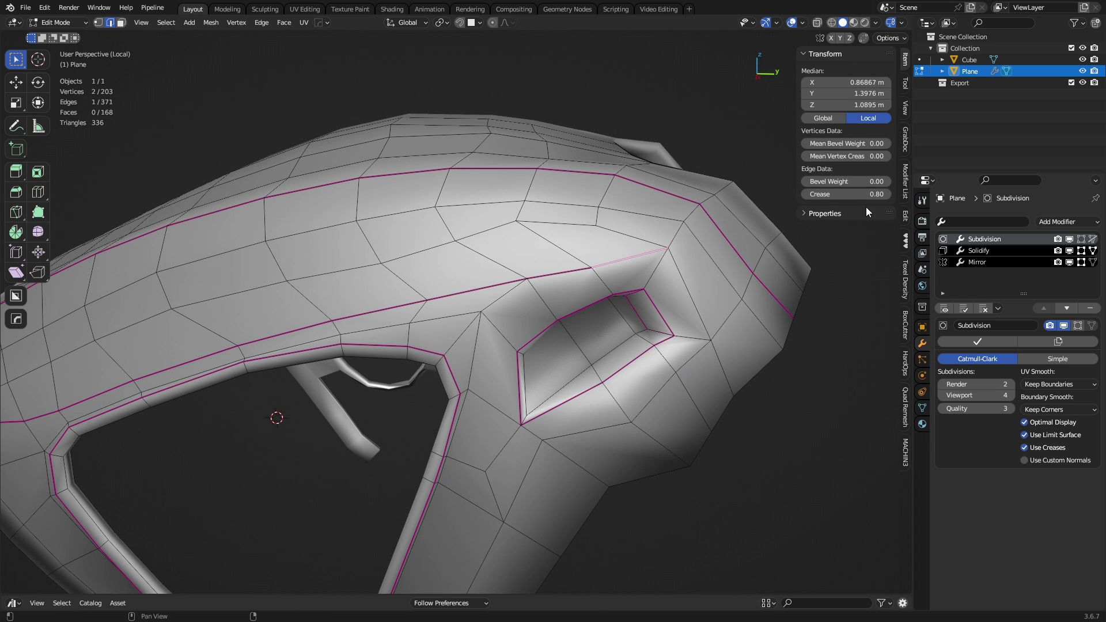
pyautogui.moveTo(859, 195); pyautogui.dragTo(829, 195)
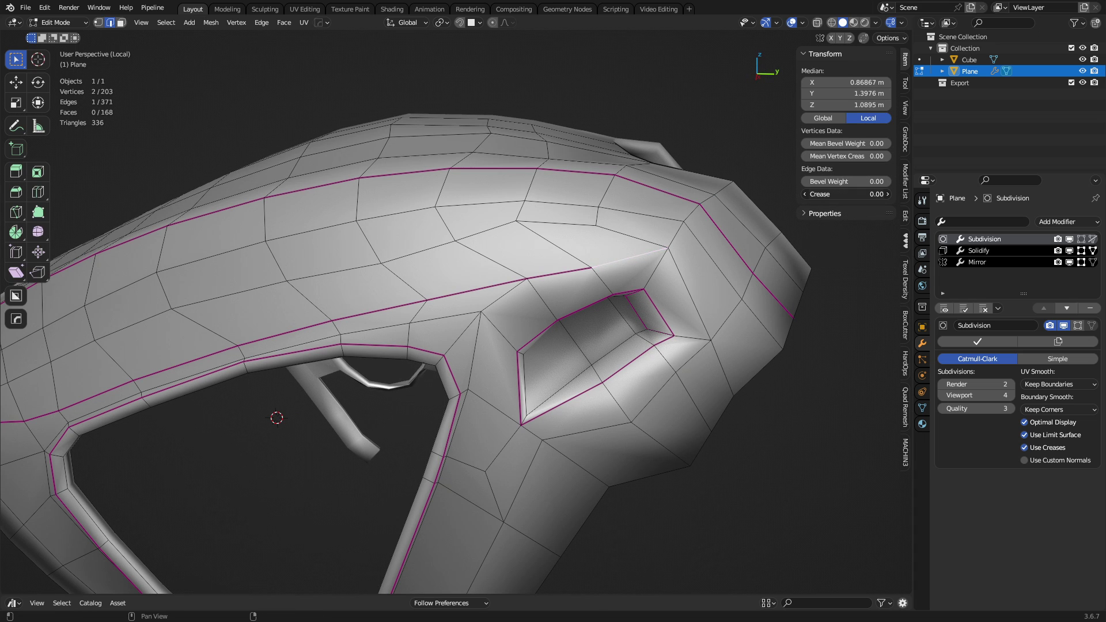
pyautogui.click(564, 271)
pyautogui.click(489, 288)
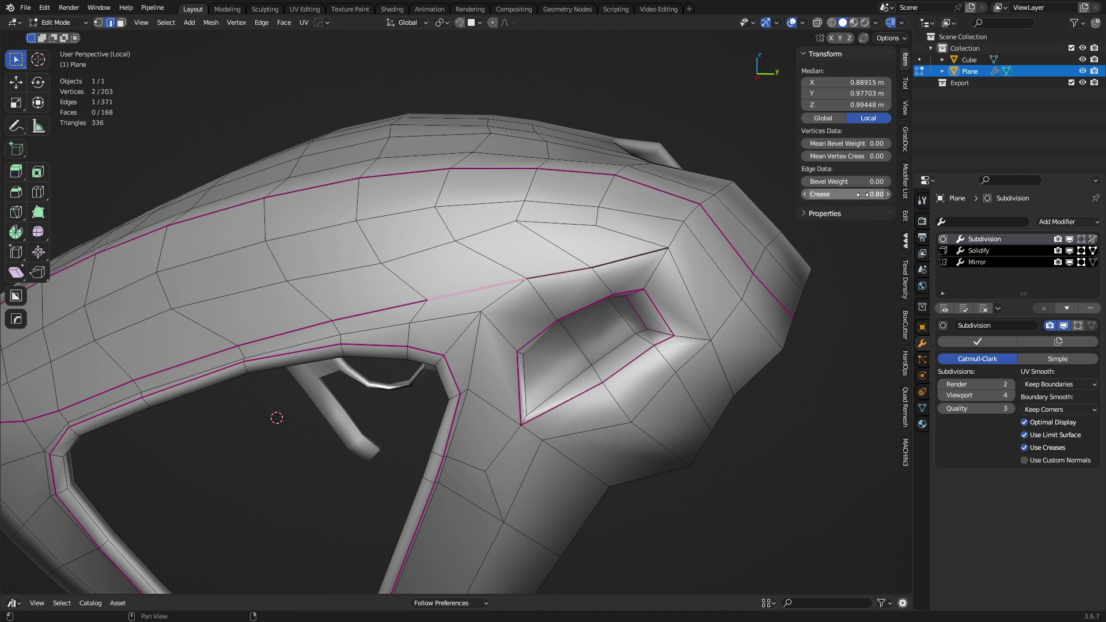
pyautogui.moveTo(862, 194); pyautogui.dragTo(838, 198)
pyautogui.click(400, 305)
pyautogui.press('Tab')
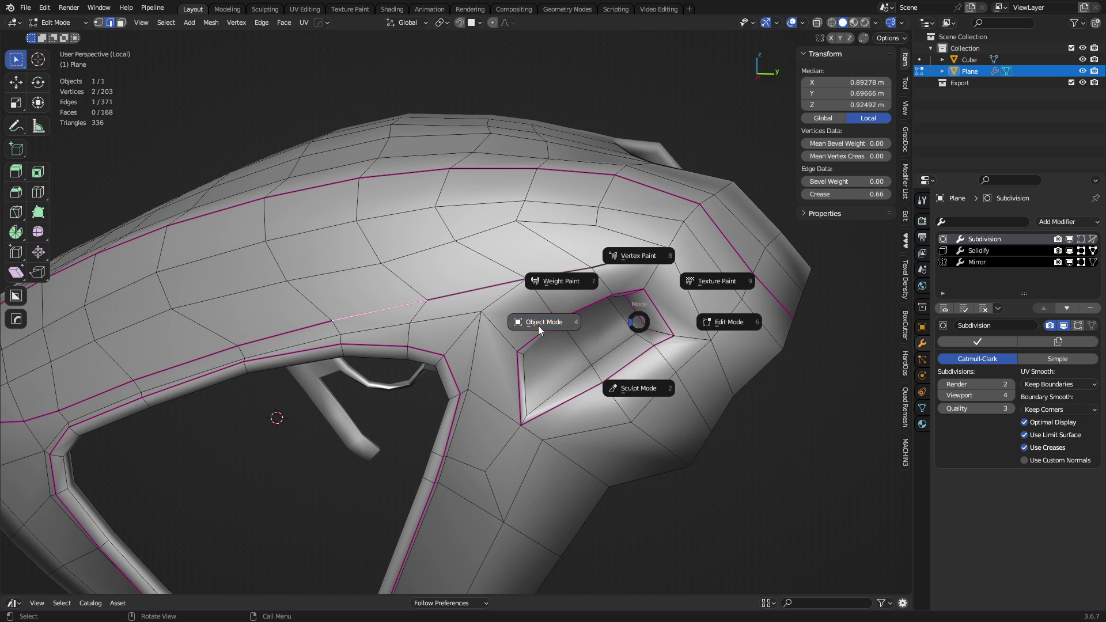
pyautogui.moveTo(631, 368); pyautogui.dragTo(507, 363, button='middle')
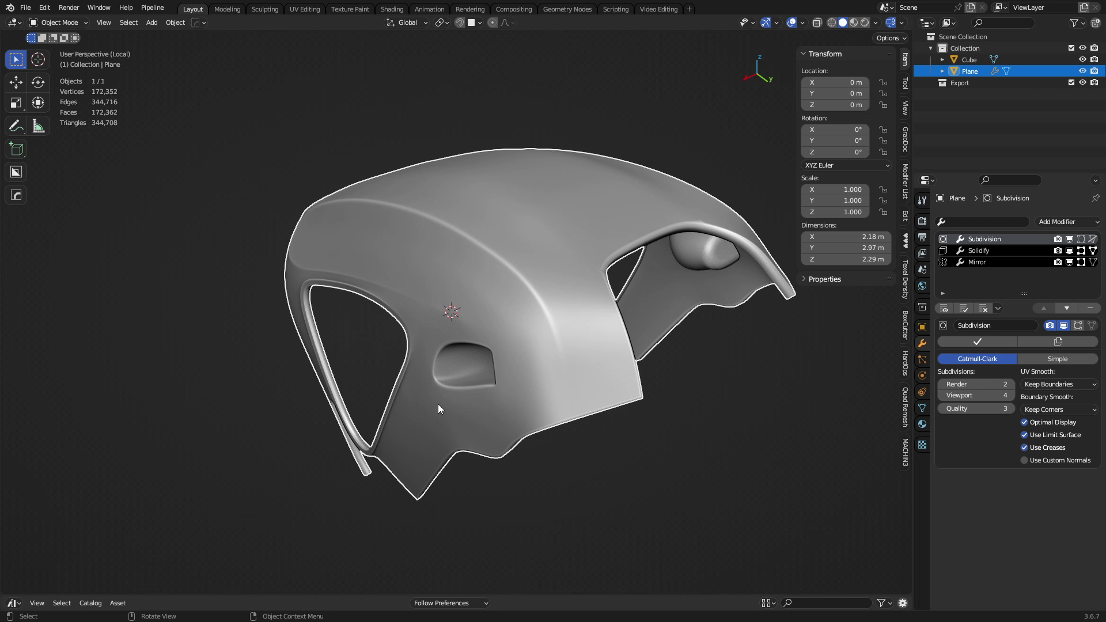
pyautogui.moveTo(438, 405); pyautogui.dragTo(540, 395, button='middle')
# - Set the four lower crease-line edges above the vent, up to the rear ridge corner, to a crease of 0.8 and preview the surface
pyautogui.hotkey('ctrl', 'Tab')
pyautogui.click(562, 349)
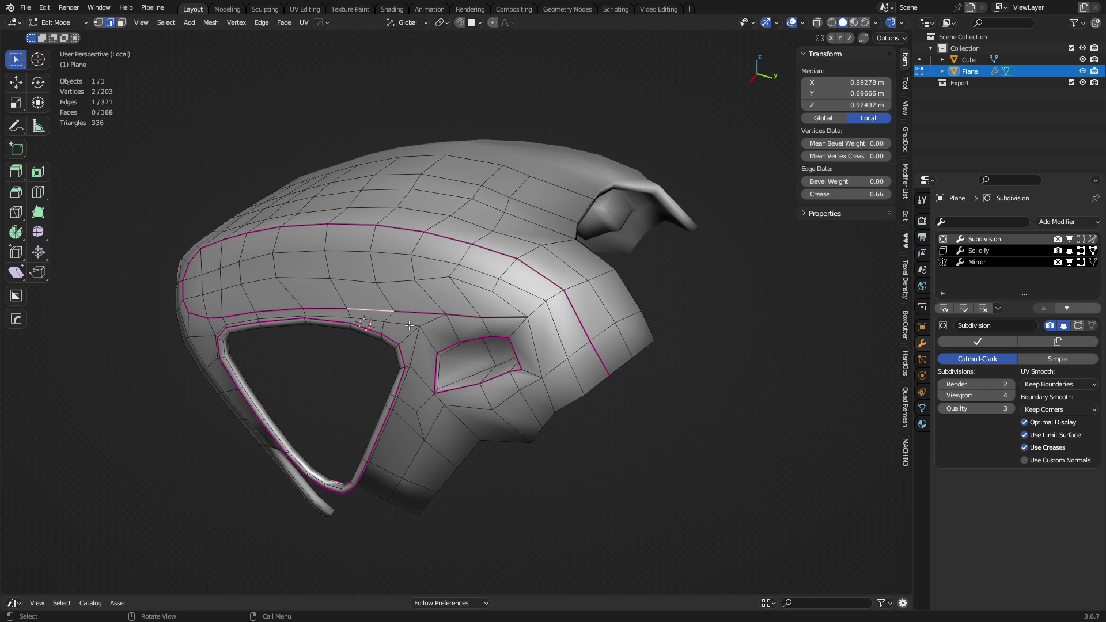
pyautogui.click(319, 302)
pyautogui.click(853, 195)
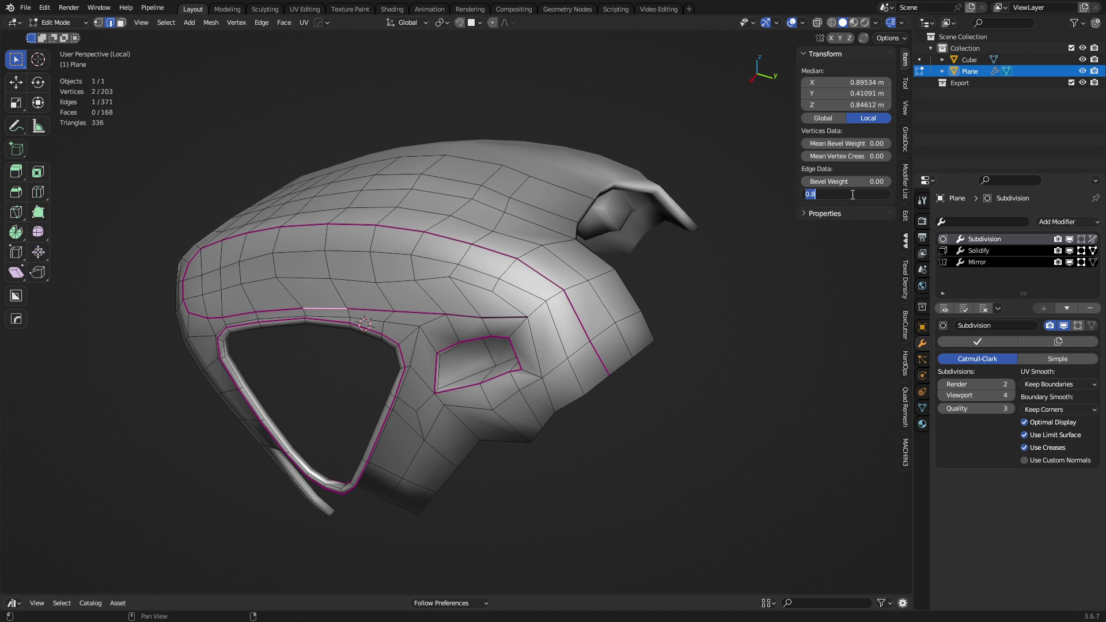
pyautogui.write('0.8')
pyautogui.press('Return')
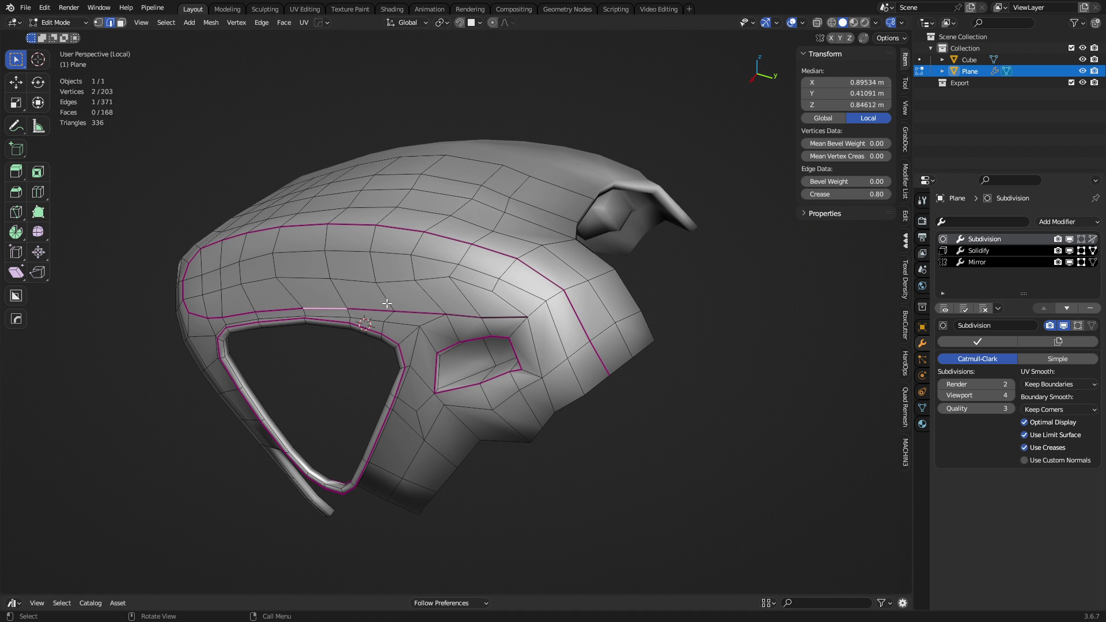
pyautogui.keyDown('ctrl'); pyautogui.click(521, 317); pyautogui.keyUp('ctrl')
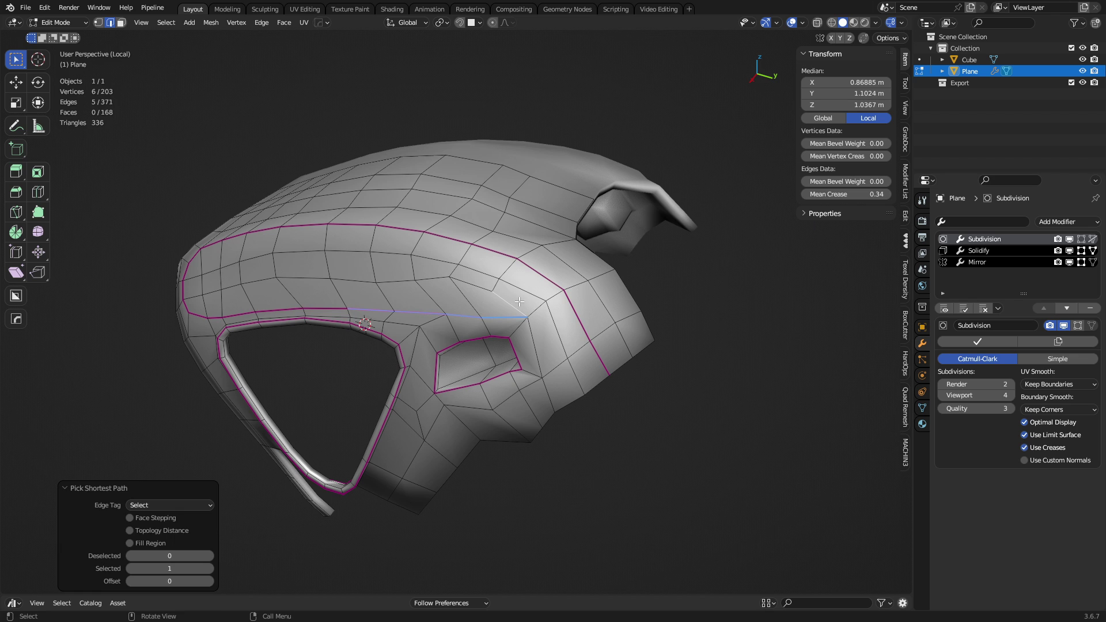
pyautogui.keyDown('shift'); pyautogui.click(519, 301); pyautogui.keyUp('shift')
pyautogui.click(836, 196)
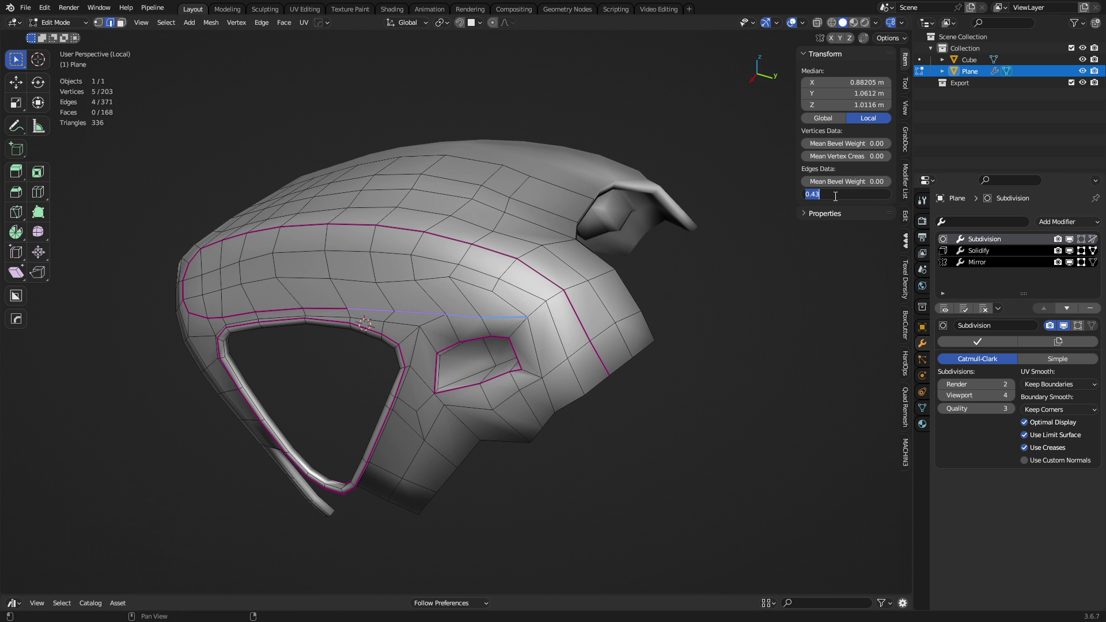
pyautogui.write('0.8')
pyautogui.press('Return')
pyautogui.hotkey('ctrl', 'Tab')
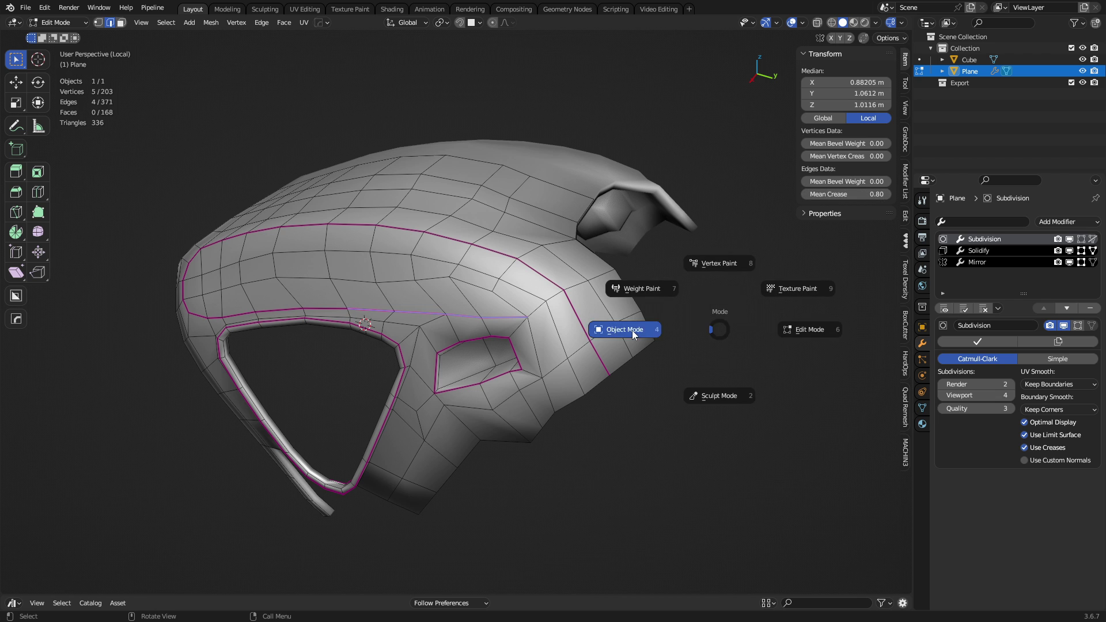
pyautogui.click(634, 335)
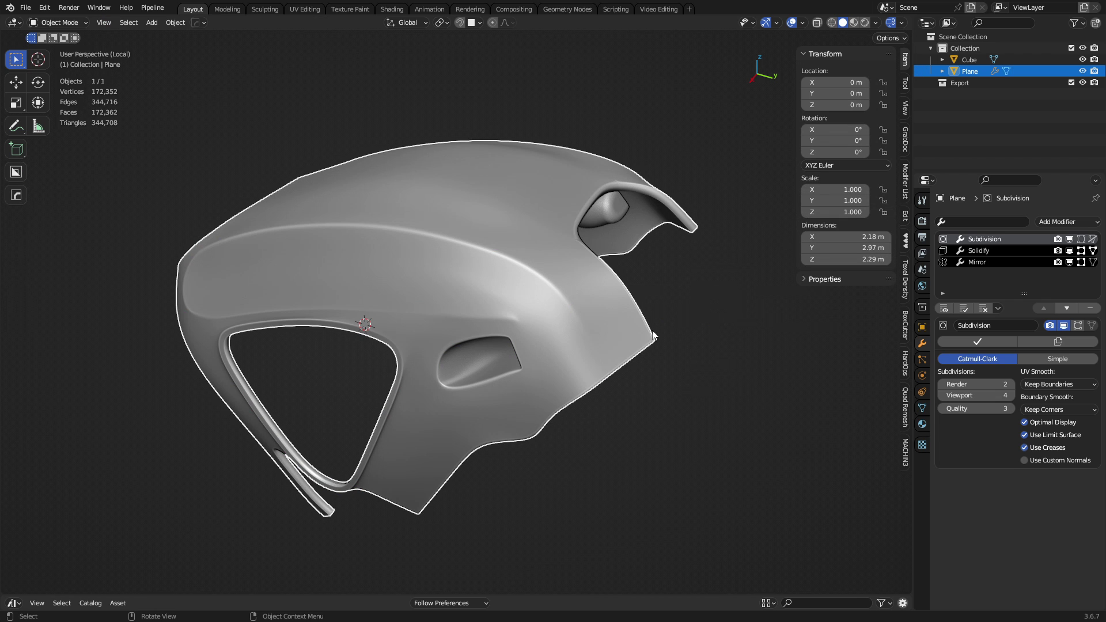
# - Replace the shell's Subdivision modifier with a Multires modifier at the start of the stack
pyautogui.click(1091, 312)
pyautogui.click(1066, 222)
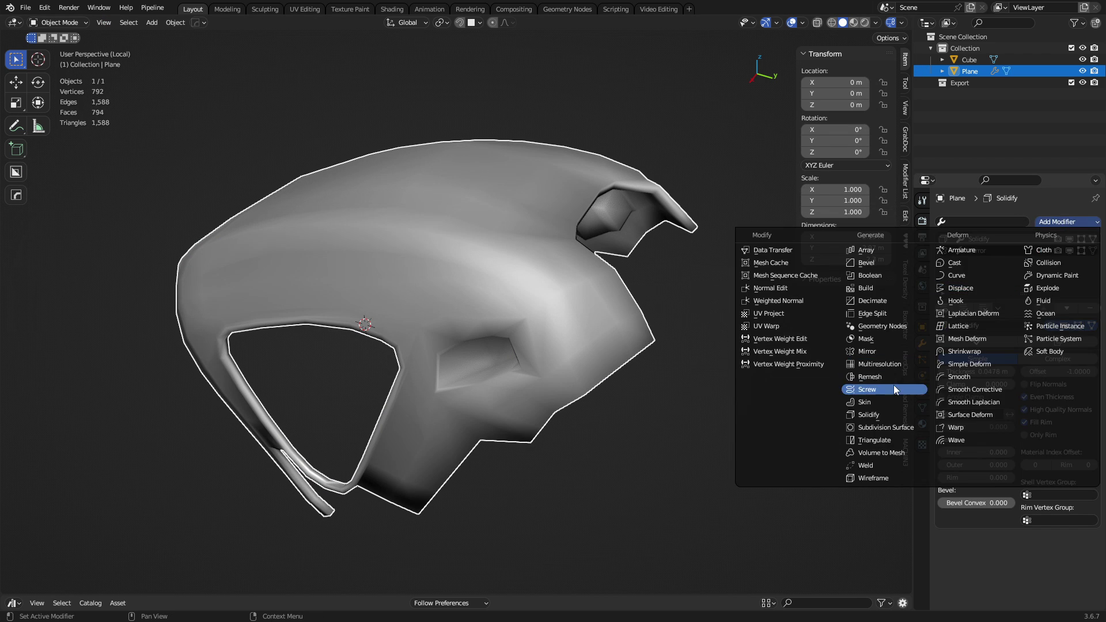
pyautogui.click(892, 352)
pyautogui.moveTo(675, 302); pyautogui.dragTo(589, 316, button='middle')
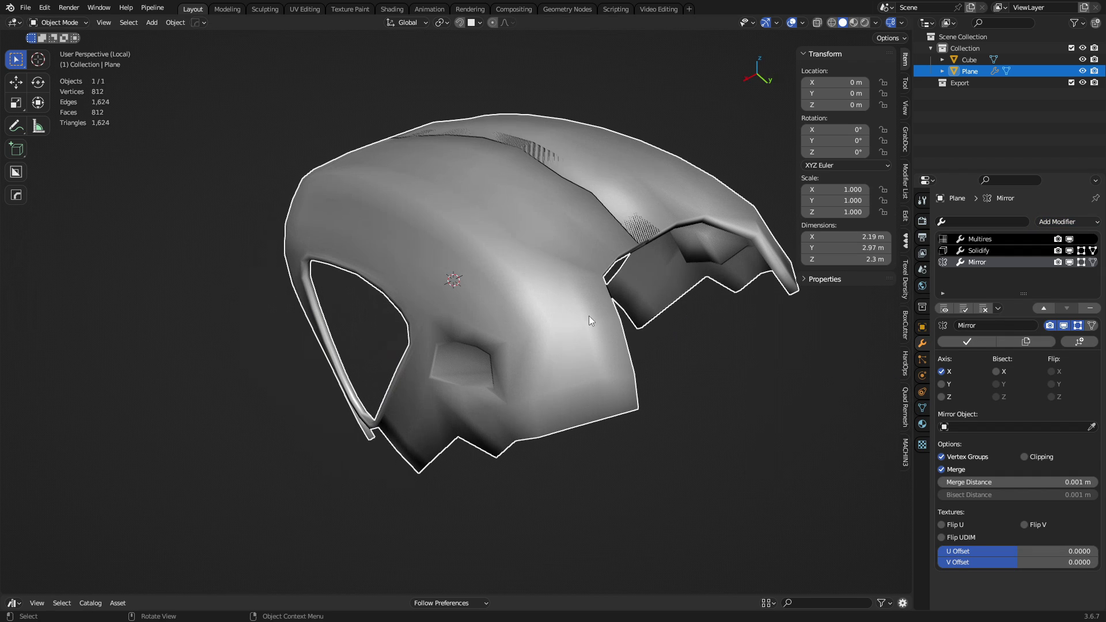
# - Move the Mirror modifier ahead of Solidify, enable bisecting on X, apply the mirror and check the whole shell
pyautogui.click(1044, 309)
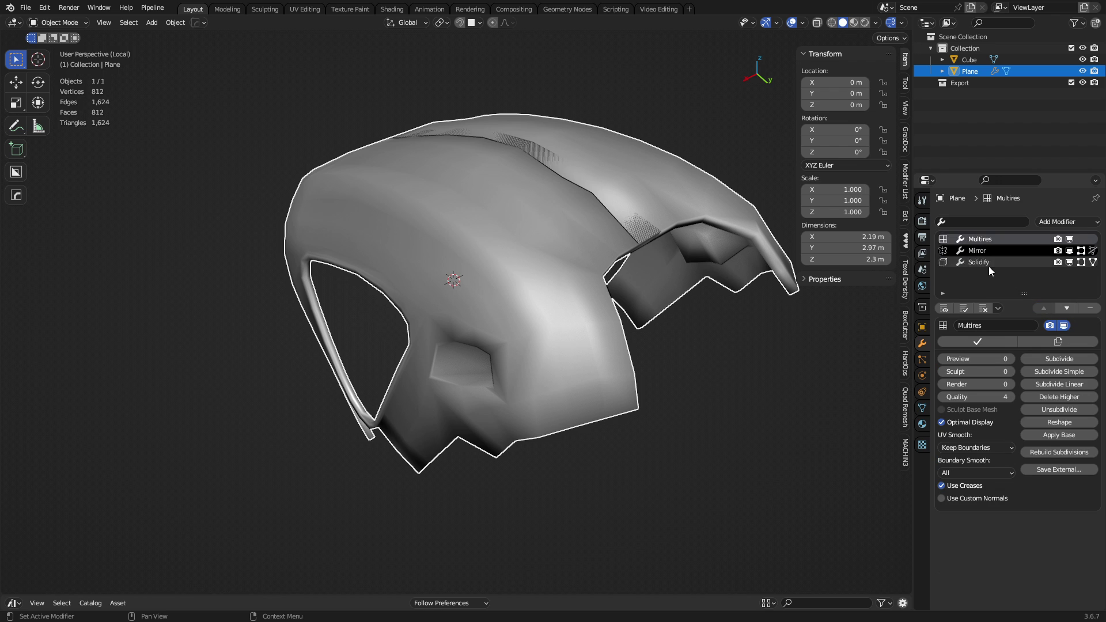
pyautogui.click(991, 239)
pyautogui.click(988, 250)
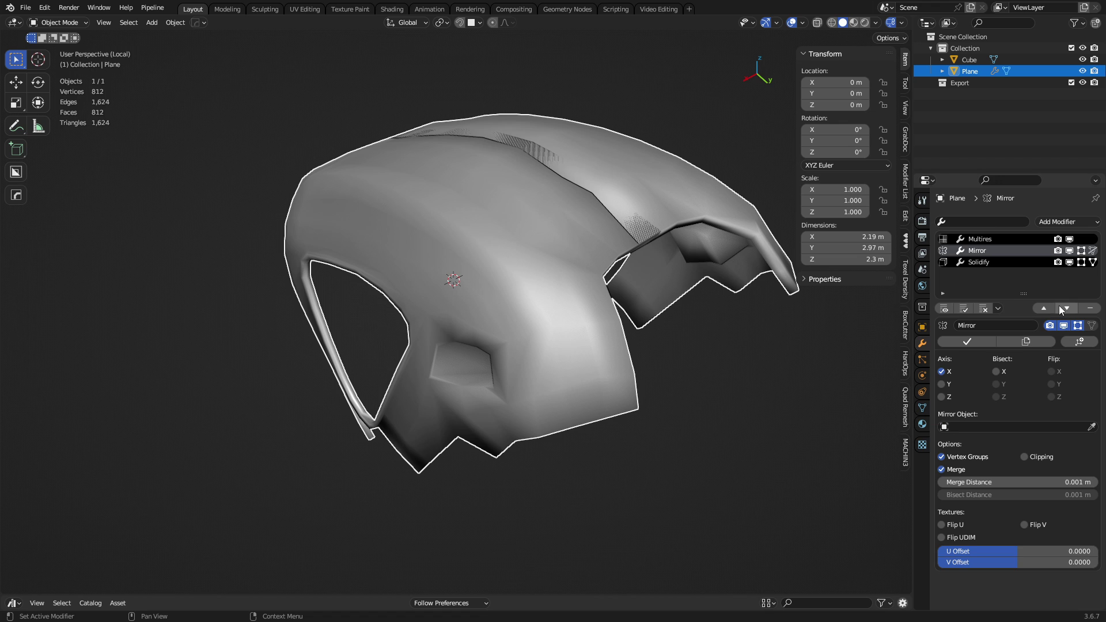
pyautogui.click(1000, 241)
pyautogui.click(991, 251)
pyautogui.click(997, 371)
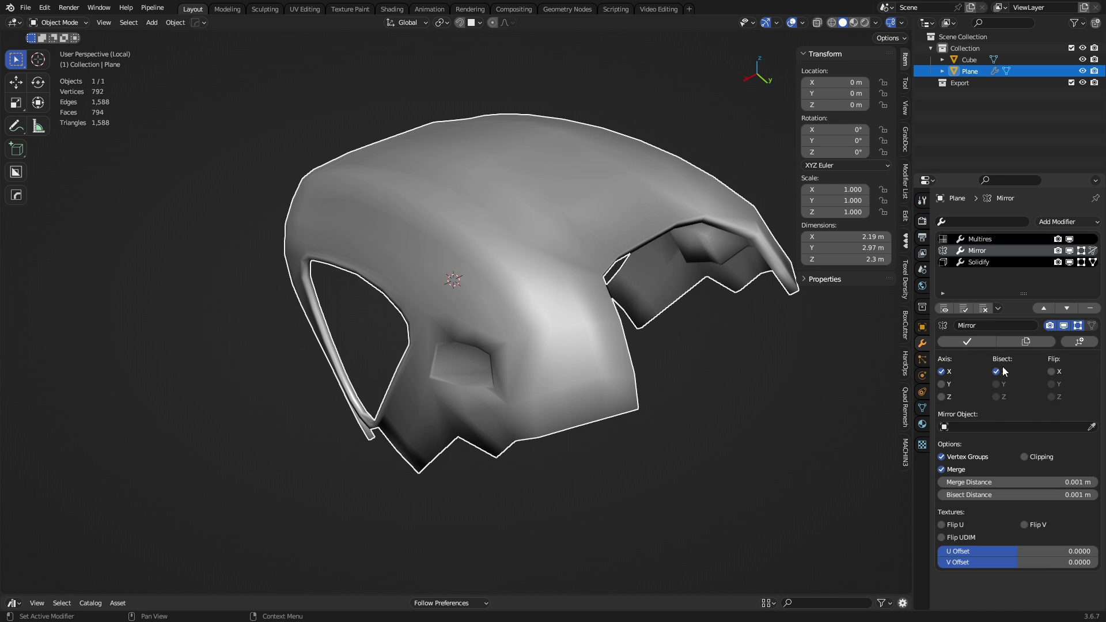
pyautogui.click(983, 343)
pyautogui.moveTo(741, 414); pyautogui.dragTo(780, 458, button='middle')
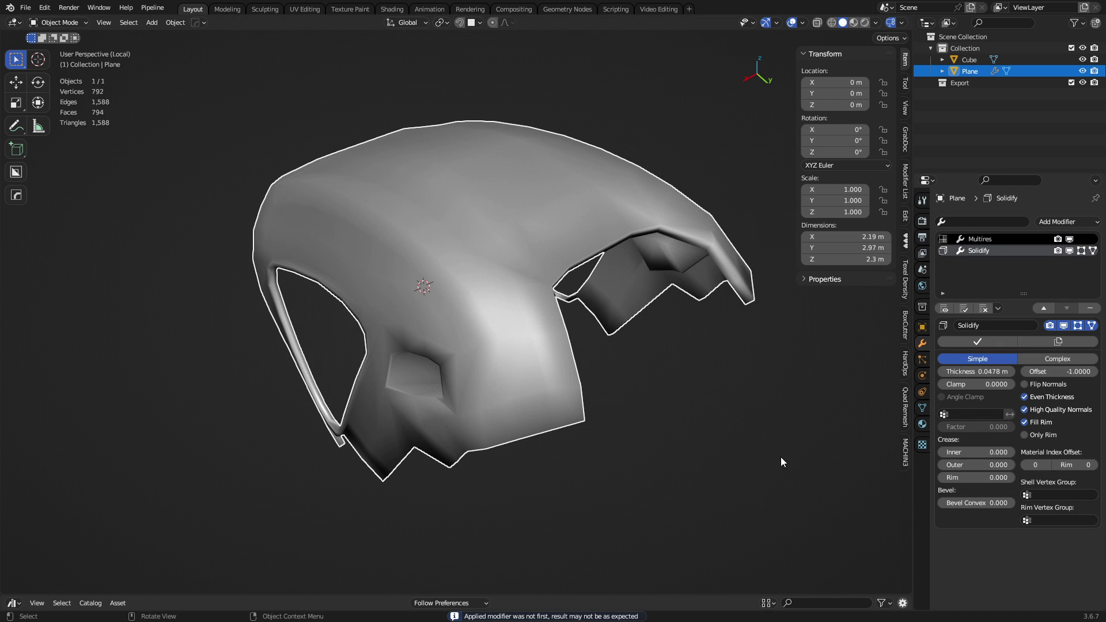
pyautogui.moveTo(799, 333); pyautogui.dragTo(756, 306, button='middle')
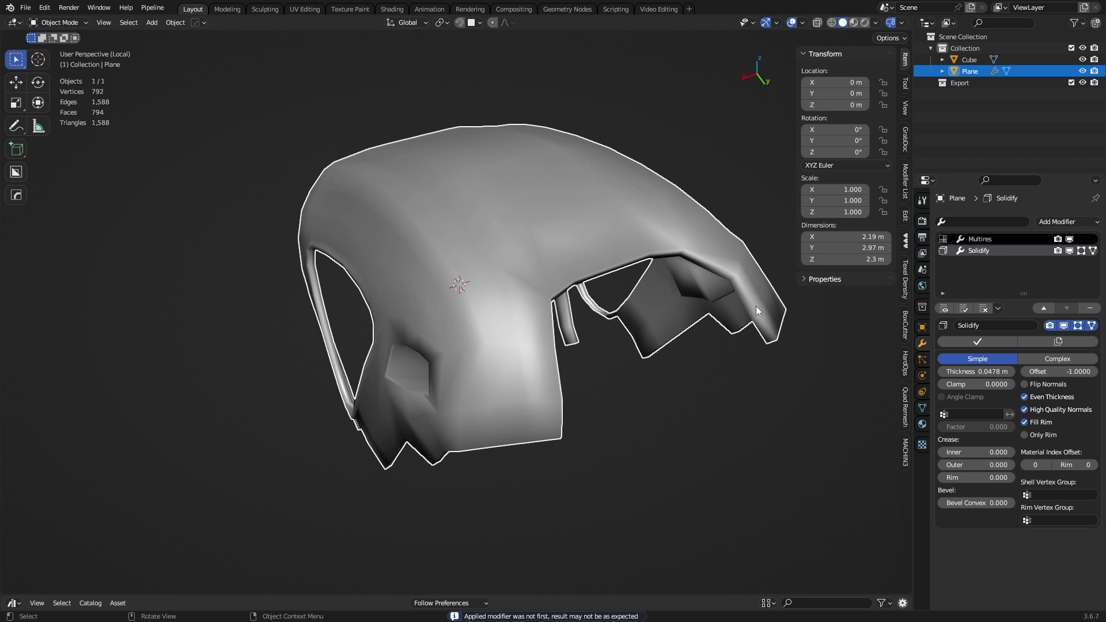
# - Try the Multires modifier with three levels of subdivision and Boundary Smooth set to Keep Corners, inspecting the shell
pyautogui.click(991, 244)
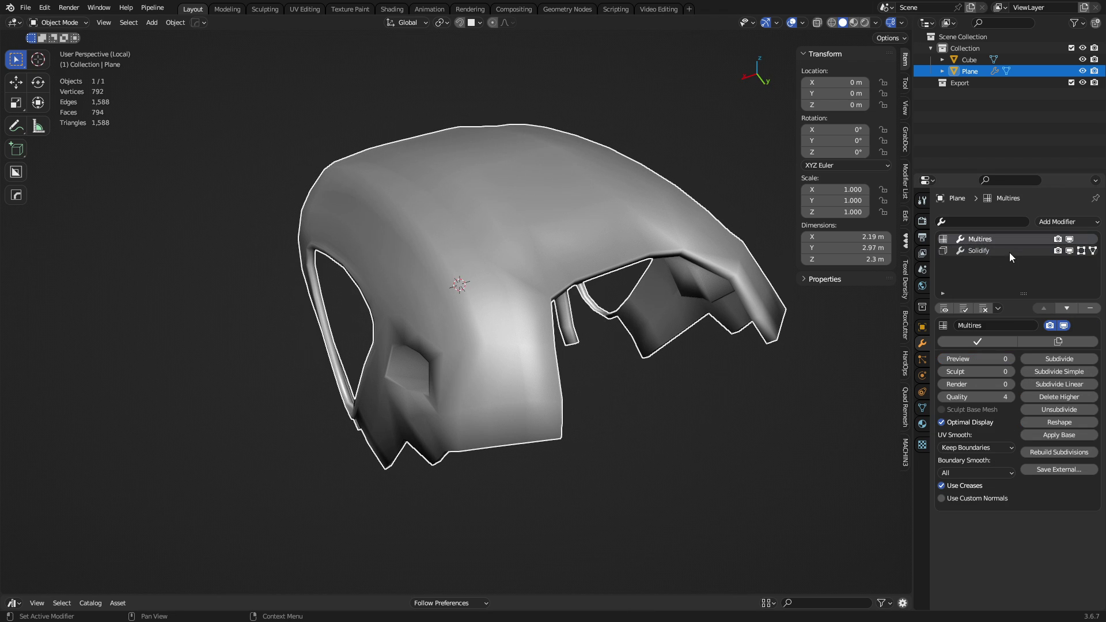
pyautogui.moveTo(594, 362); pyautogui.dragTo(732, 353, button='middle')
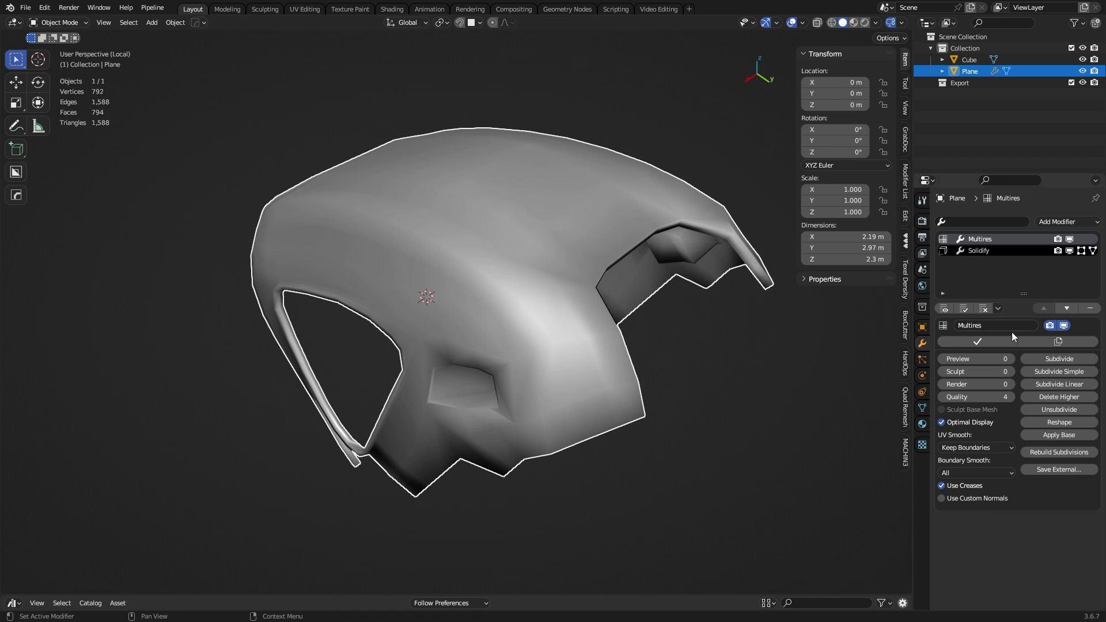
pyautogui.click(1048, 357)
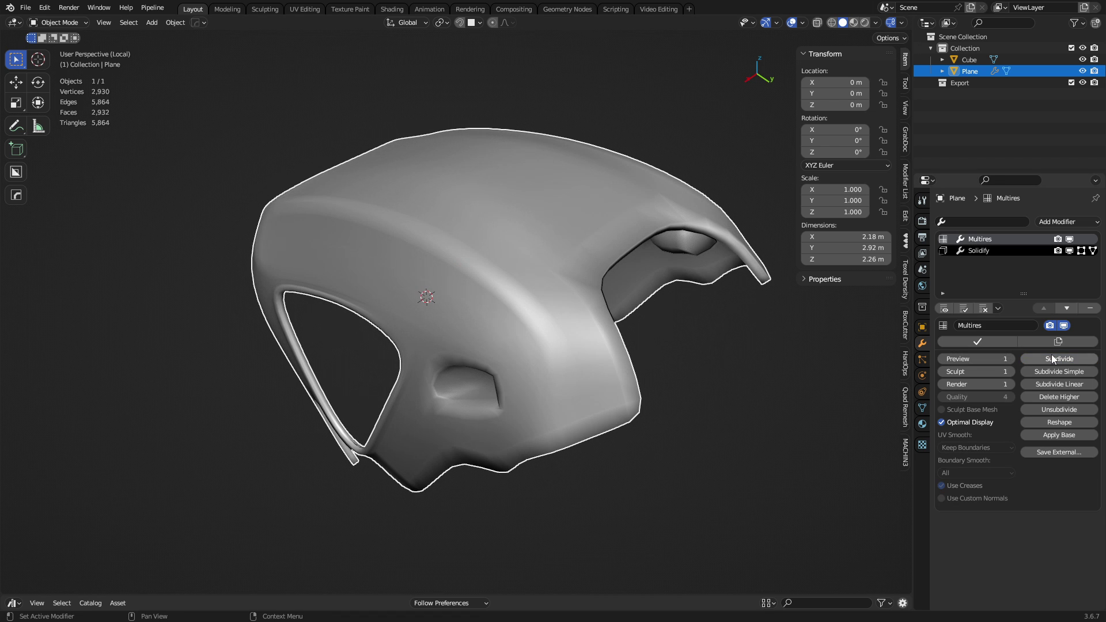
pyautogui.click(1052, 354)
pyautogui.click(1052, 354)
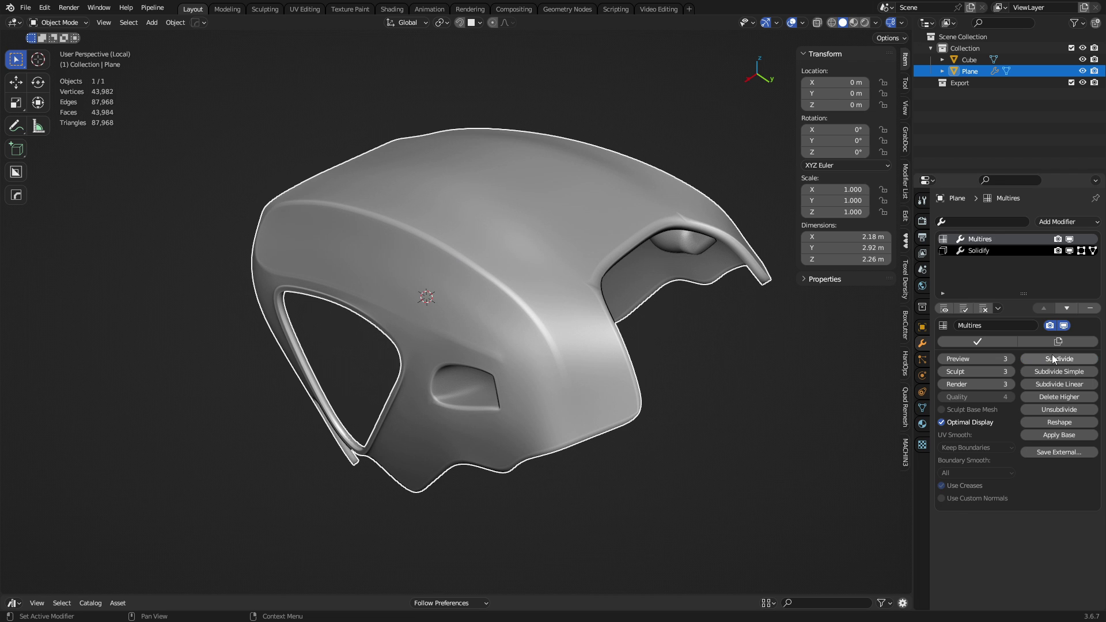
pyautogui.moveTo(532, 336); pyautogui.dragTo(608, 359, button='middle')
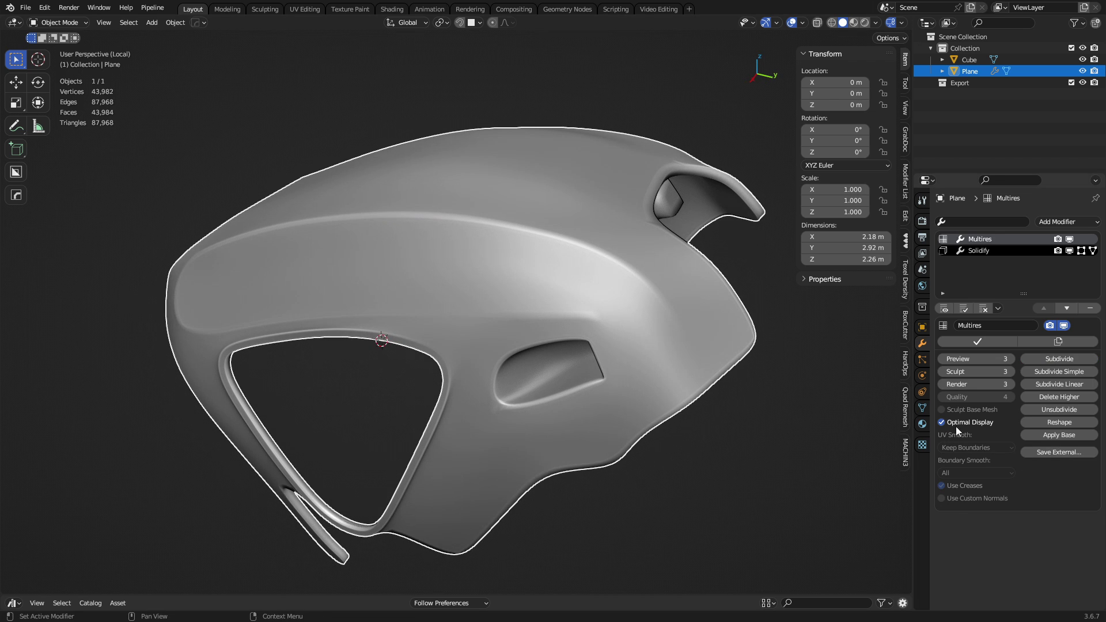
pyautogui.click(964, 474)
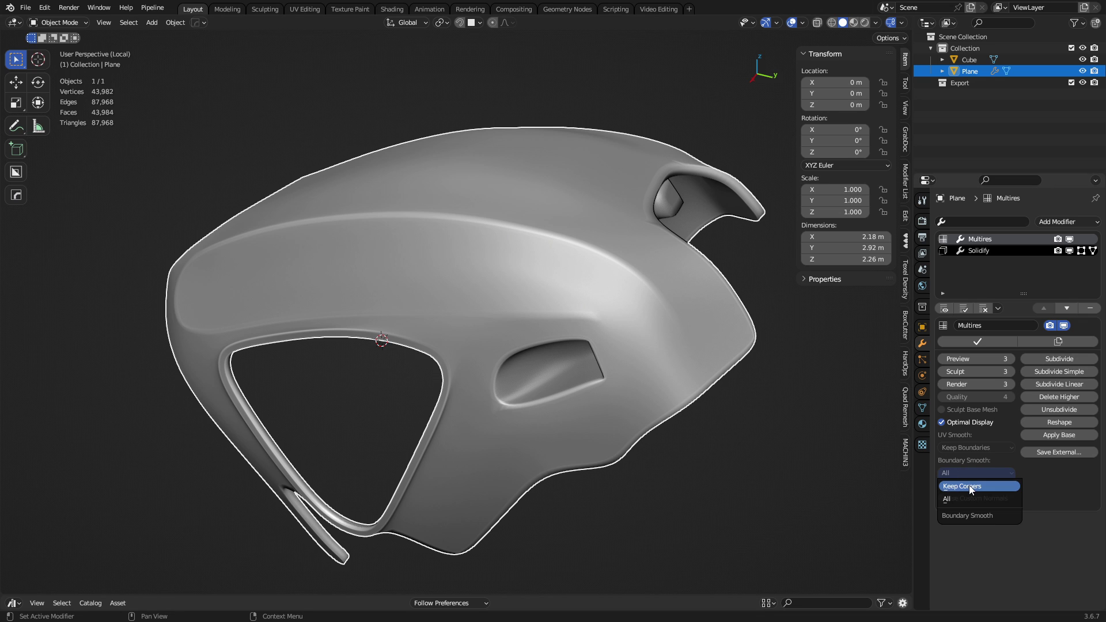
pyautogui.click(972, 489)
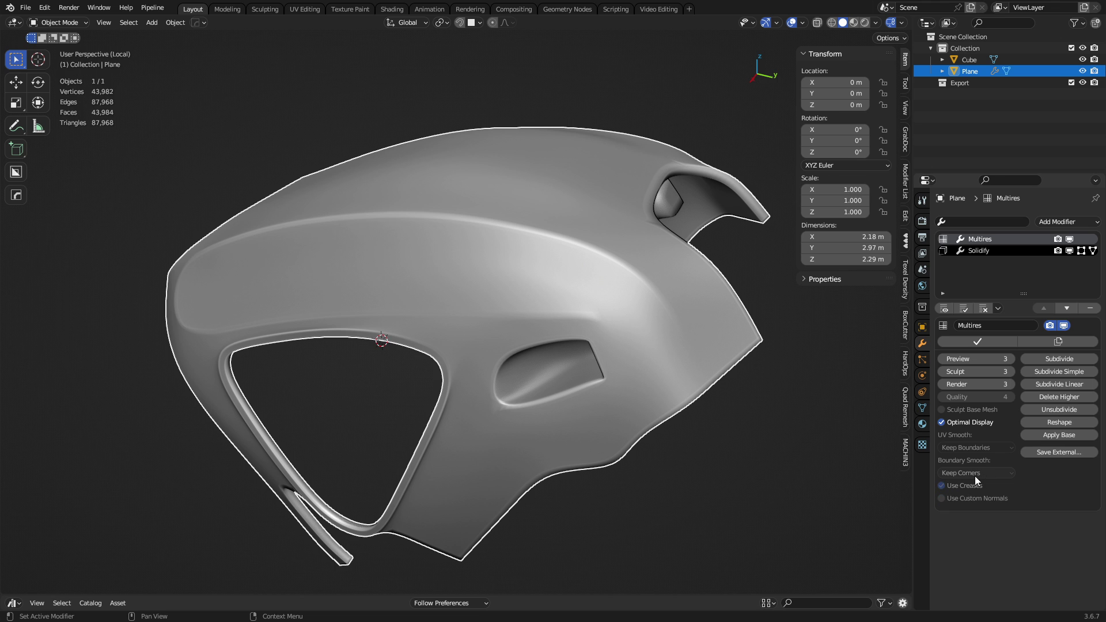
pyautogui.scroll(4, 762, 427)
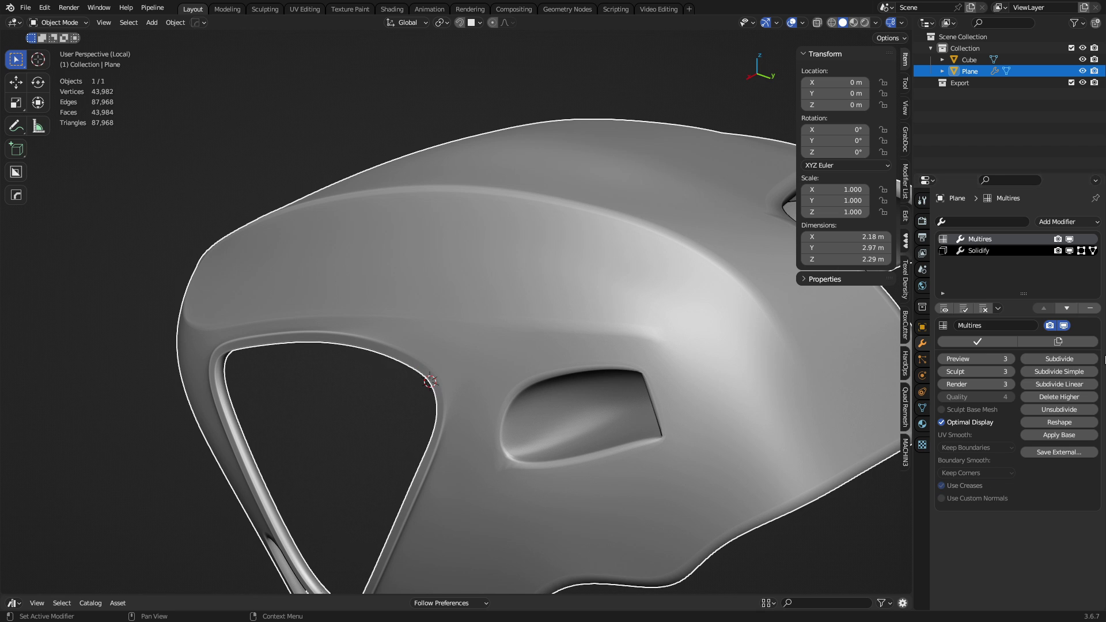
# - Rebuild the modifier stack with a fresh, unsubdivided Multires followed by a Solidify with 0.01 m thickness
pyautogui.click(1090, 308)
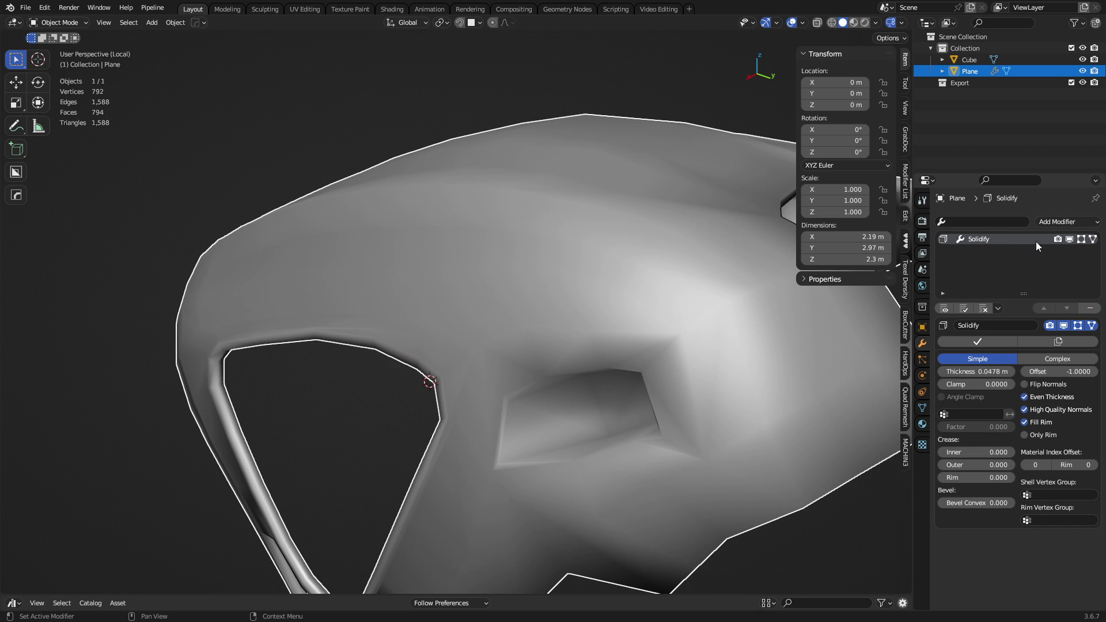
pyautogui.click(1066, 222)
pyautogui.click(899, 364)
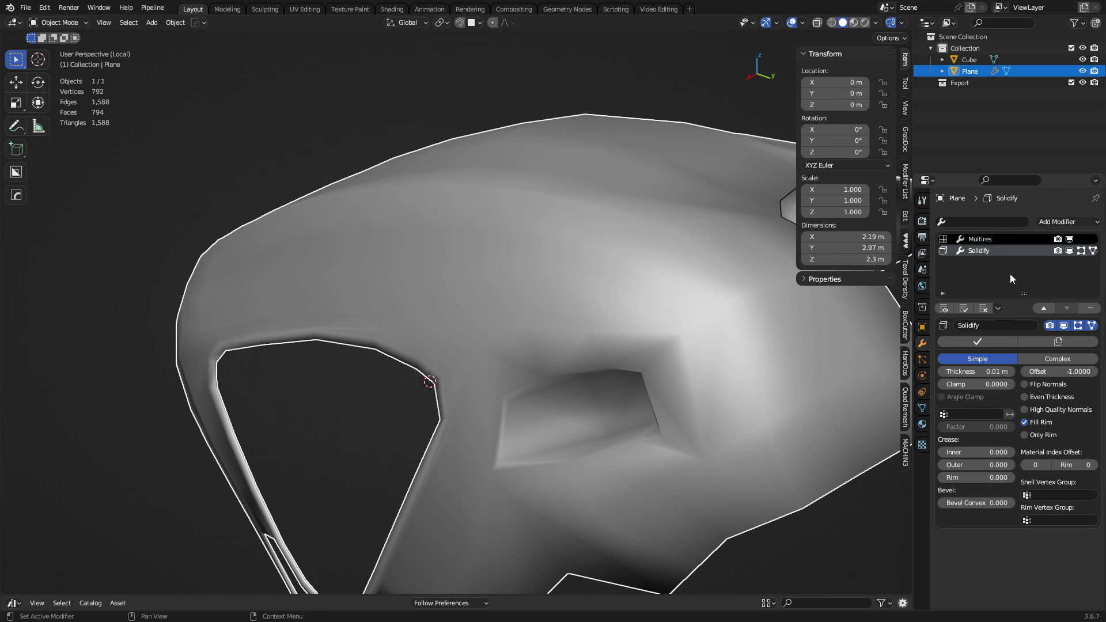
pyautogui.click(1013, 241)
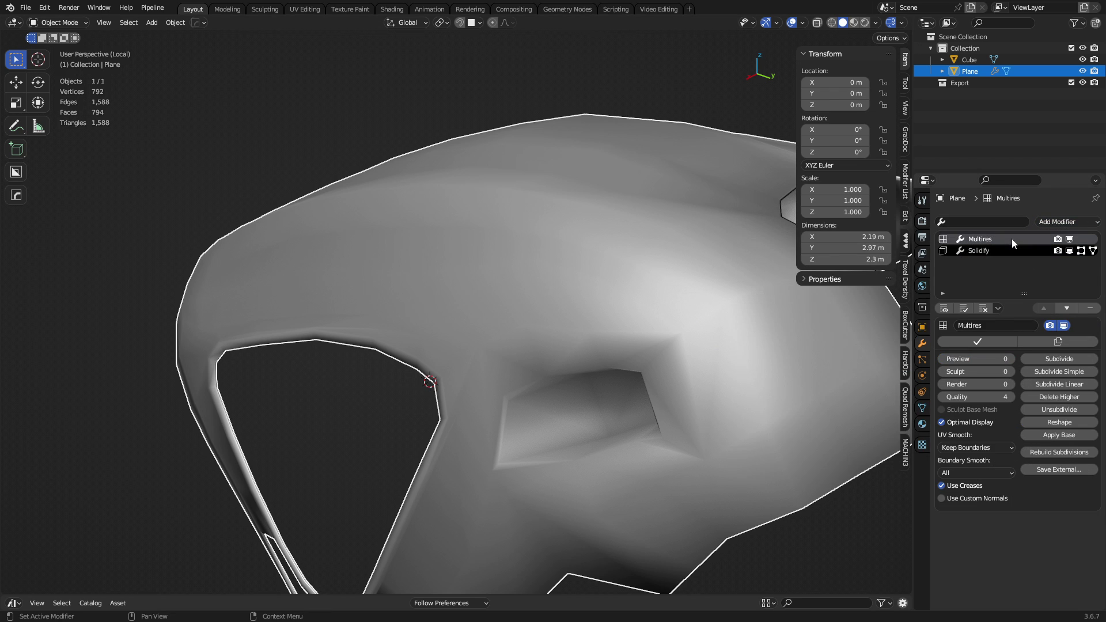
# - Set the UV Smooth option of the new Multires modifier to All
pyautogui.click(979, 473)
pyautogui.click(975, 449)
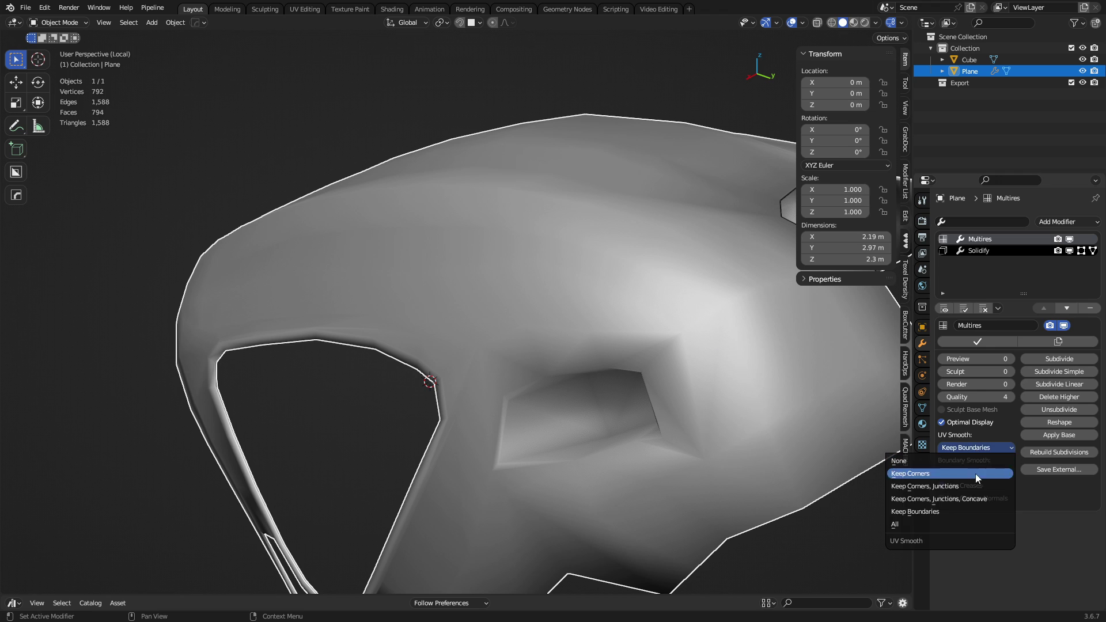
pyautogui.click(960, 524)
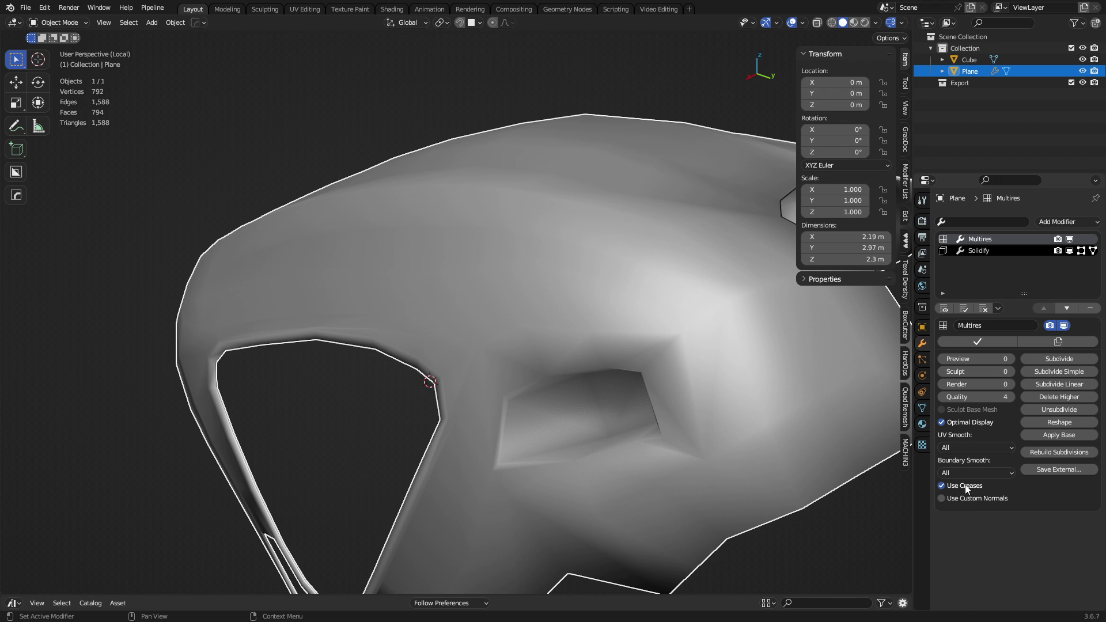
pyautogui.click(977, 448)
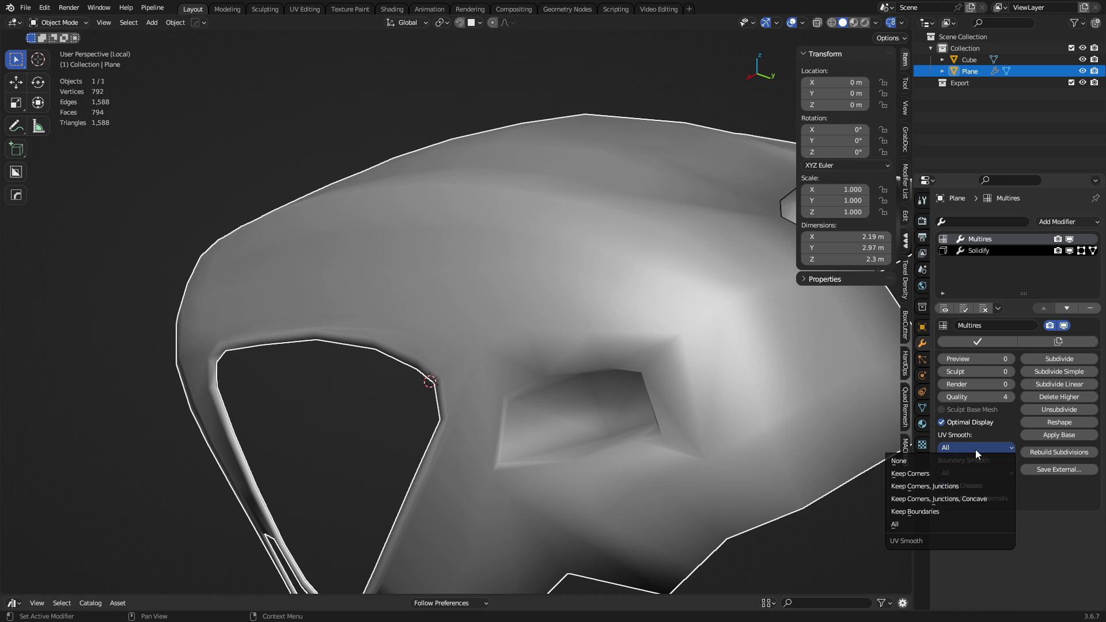
pyautogui.click(932, 521)
# - Subdivide the Multires modifier up to level 6, checking the creases around the vent and side opening
pyautogui.moveTo(582, 288); pyautogui.dragTo(509, 295, button='middle')
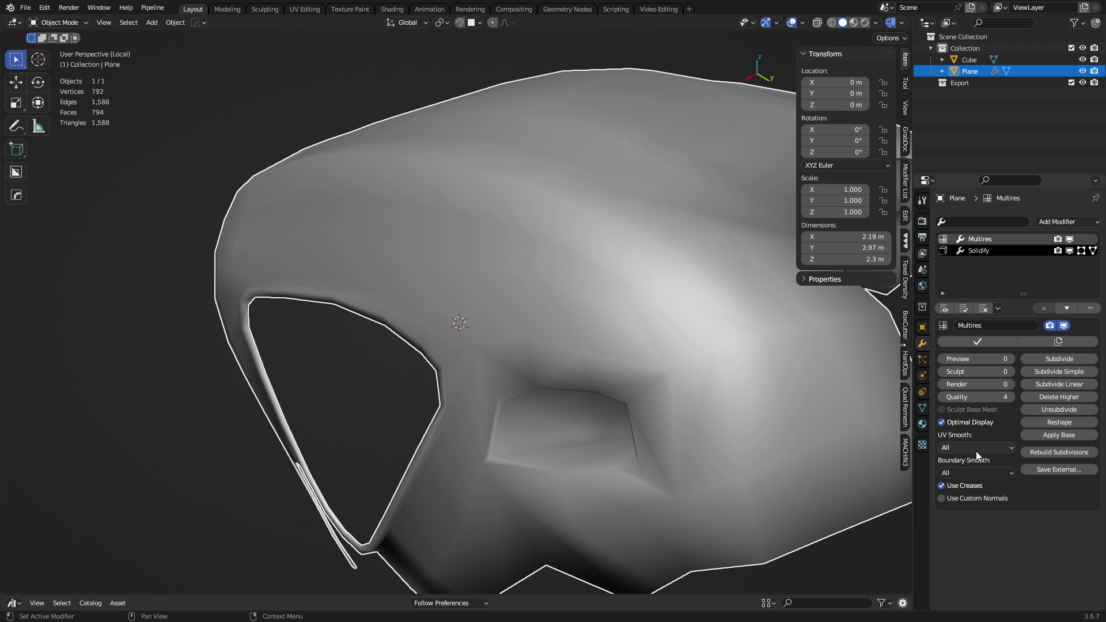
pyautogui.moveTo(672, 337)
pyautogui.mouseDown(button='middle')
pyautogui.moveTo(635, 359)
pyautogui.moveTo(702, 340)
pyautogui.moveTo(655, 326)
pyautogui.mouseUp(button='middle')
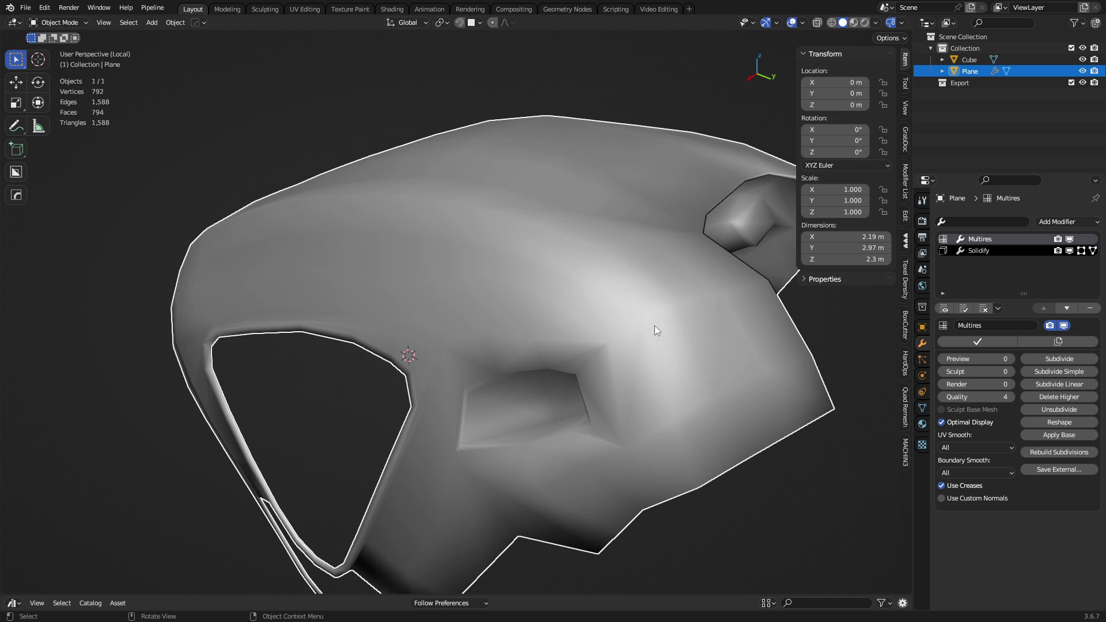
pyautogui.click(1045, 357)
pyautogui.click(1045, 357)
pyautogui.click(1046, 357)
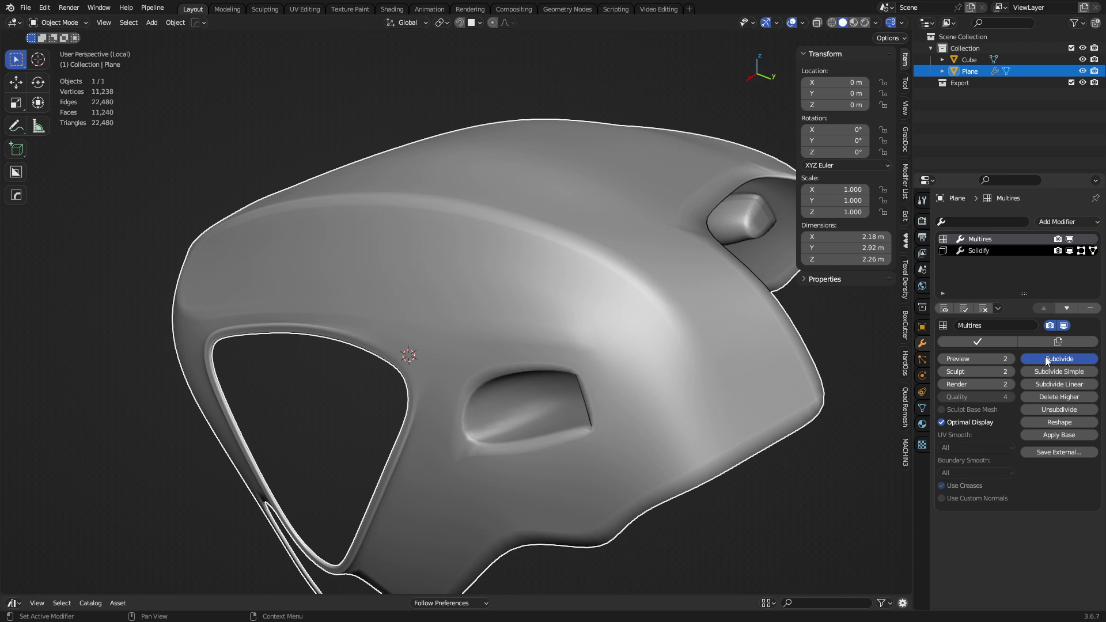
pyautogui.click(1045, 358)
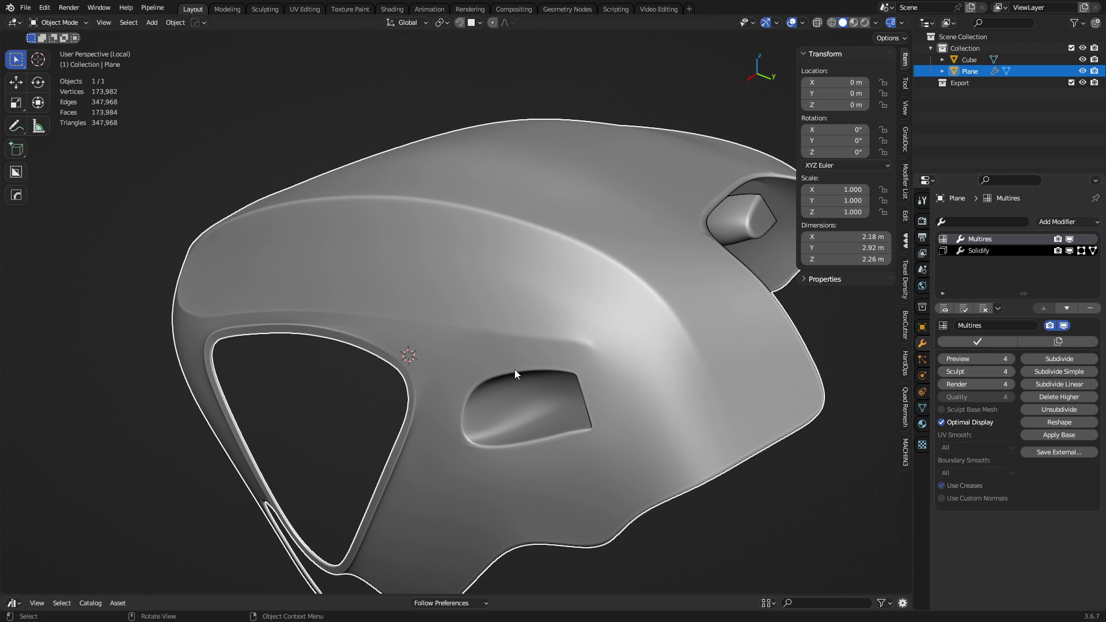
pyautogui.moveTo(514, 369); pyautogui.dragTo(571, 348, button='middle')
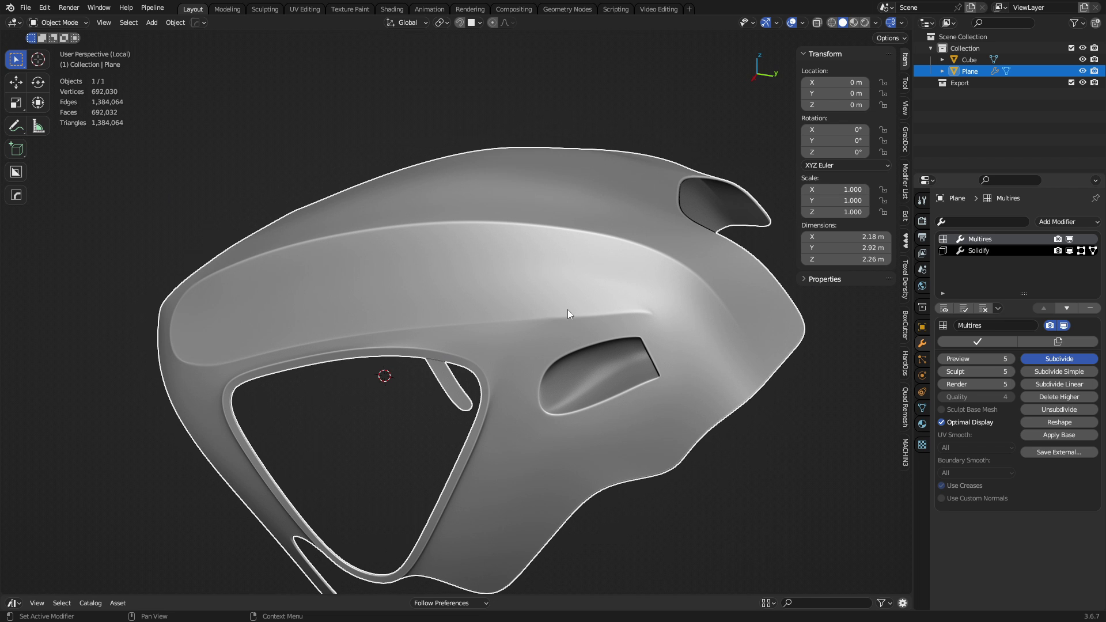
pyautogui.moveTo(544, 323)
pyautogui.mouseDown(button='middle')
pyautogui.moveTo(534, 351)
pyautogui.moveTo(554, 335)
pyautogui.moveTo(537, 334)
pyautogui.moveTo(541, 313)
pyautogui.moveTo(432, 321)
pyautogui.moveTo(465, 316)
pyautogui.moveTo(530, 344)
pyautogui.moveTo(655, 348)
pyautogui.moveTo(631, 343)
pyautogui.mouseUp(button='middle')
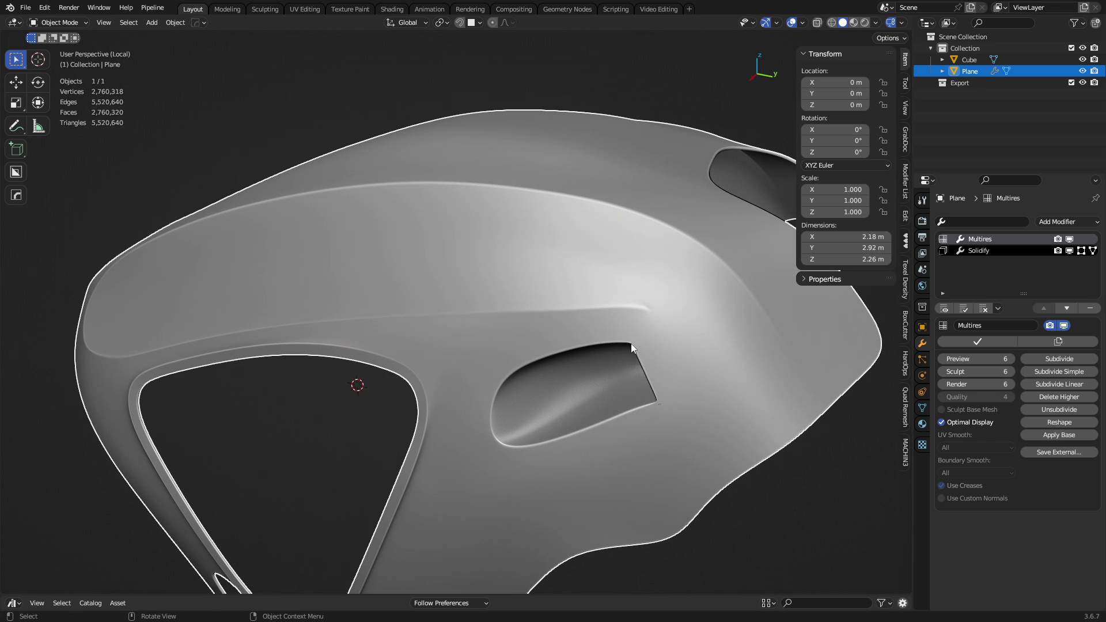
# - Switch the shell to Sculpt Mode and resize the Scrape/Peaks brush to a 31 px radius
pyautogui.hotkey('ctrl', 'Tab')
pyautogui.click(631, 414)
pyautogui.press('f')
pyautogui.click(583, 314)
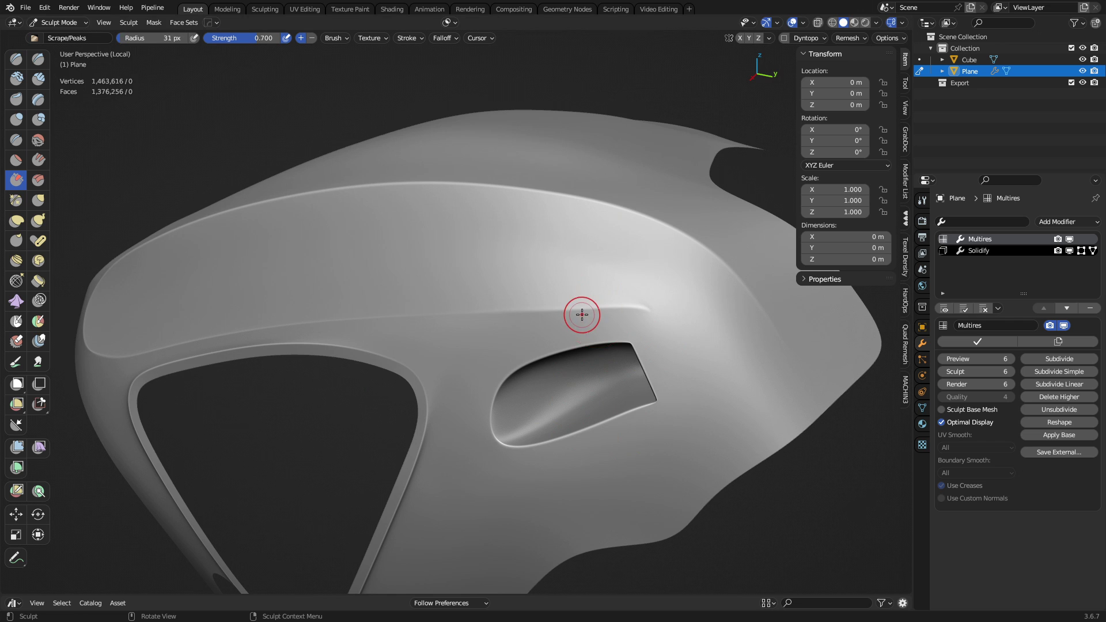
# - Display the shell with the horizontal zebra-stripe MatCap to examine the surface flow around the vent and crease
pyautogui.moveTo(515, 333); pyautogui.dragTo(592, 316, button='middle')
pyautogui.click(876, 23)
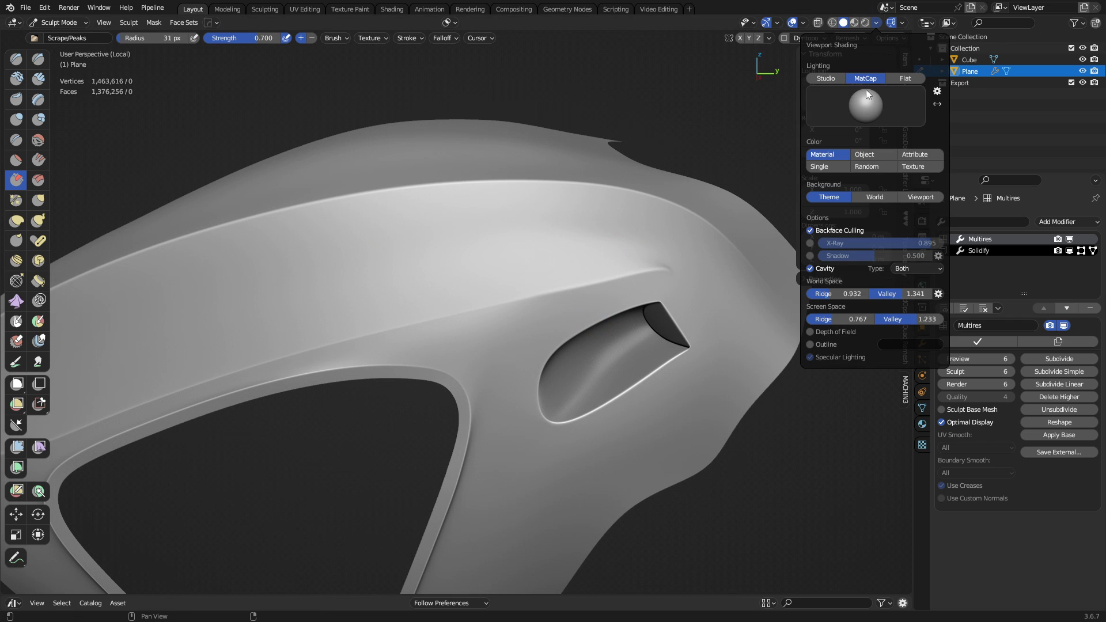
pyautogui.click(860, 118)
pyautogui.click(699, 287)
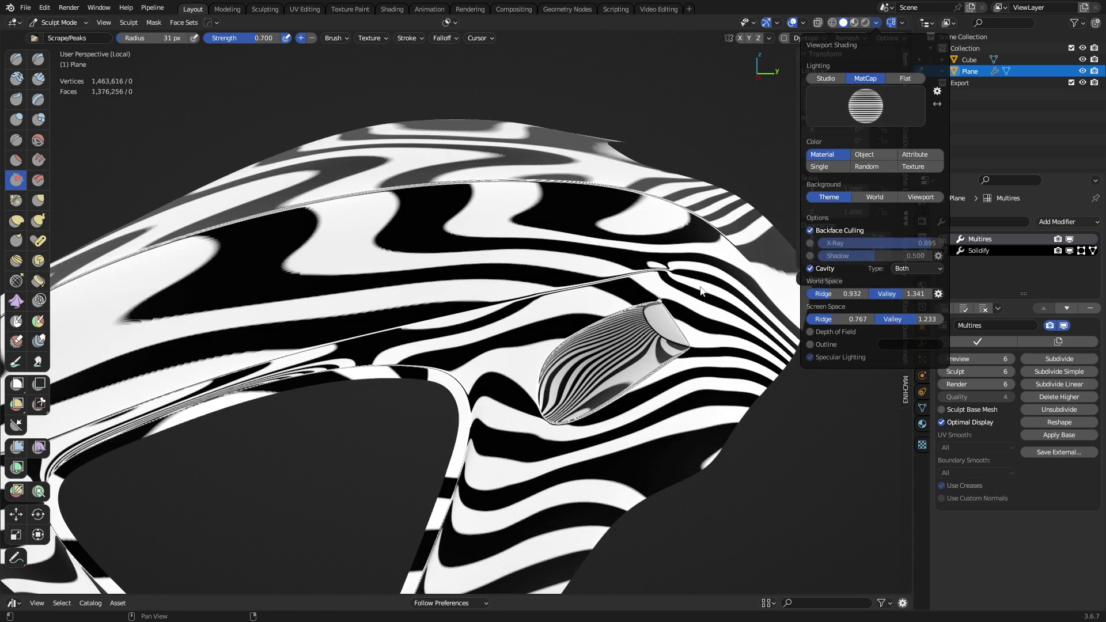
pyautogui.moveTo(680, 322)
pyautogui.mouseDown(button='middle')
pyautogui.moveTo(532, 370)
pyautogui.moveTo(438, 322)
pyautogui.mouseUp(button='middle')
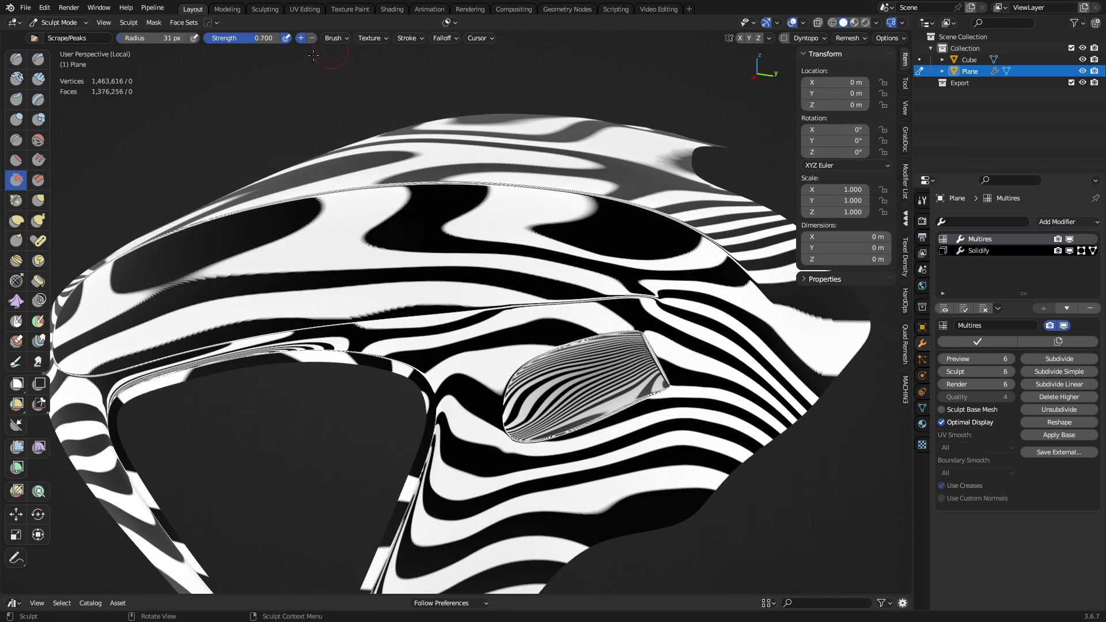
# - Choose the Smooth brush with Surface deformation and enlarge its radius to 106 px
pyautogui.click(38, 140)
pyautogui.click(333, 38)
pyautogui.click(351, 102)
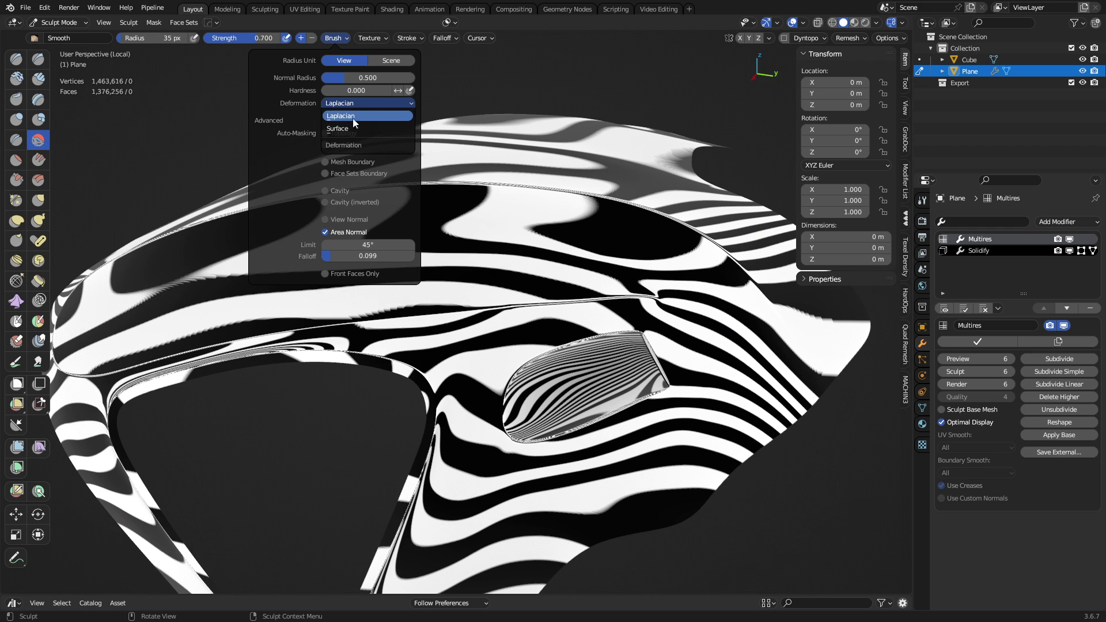
pyautogui.click(353, 130)
pyautogui.press('f')
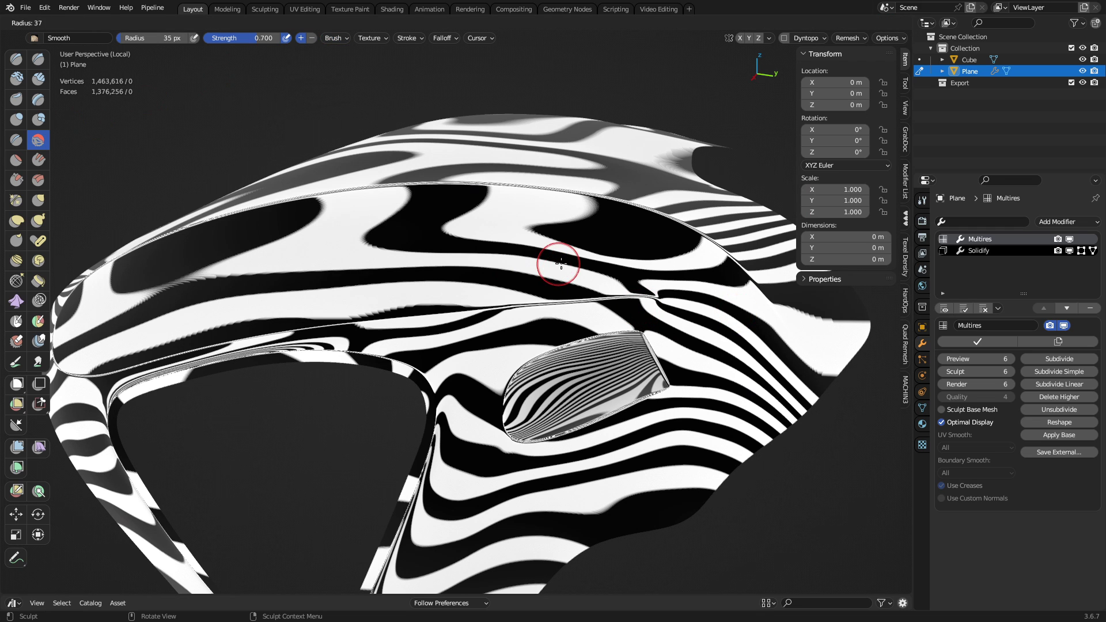
pyautogui.click(597, 241)
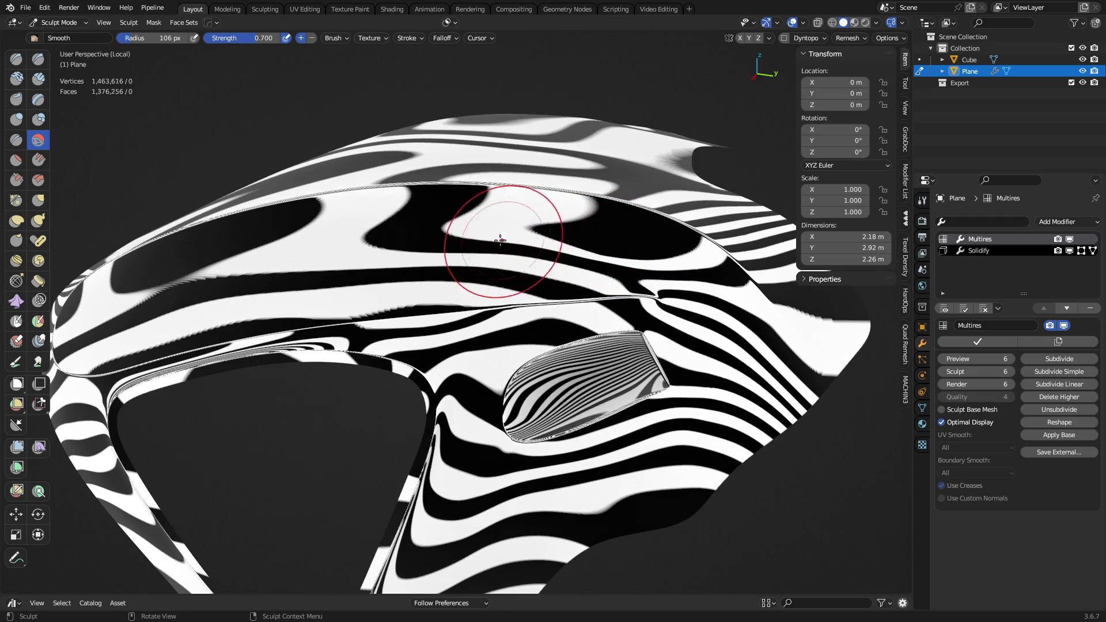
# - Smooth the side surface below the vent with Surface deformation, raising the brush strength to 1.000
pyautogui.keyDown('shift'); pyautogui.moveTo(552, 472); pyautogui.dragTo(525, 341, button='middle'); pyautogui.keyUp('shift')
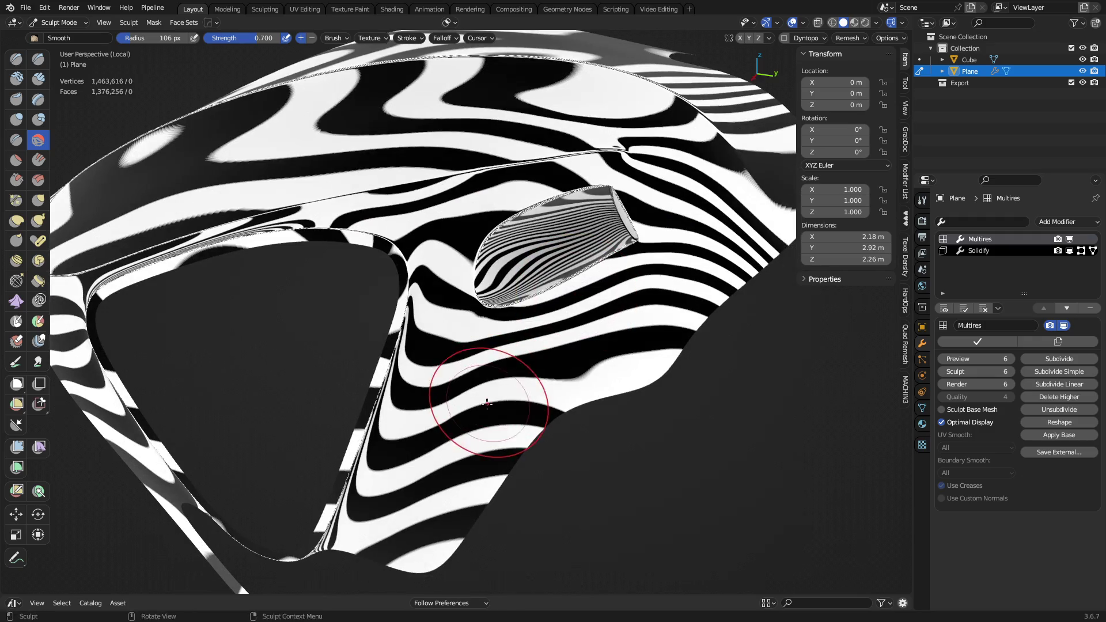
pyautogui.moveTo(431, 397); pyautogui.dragTo(576, 363)
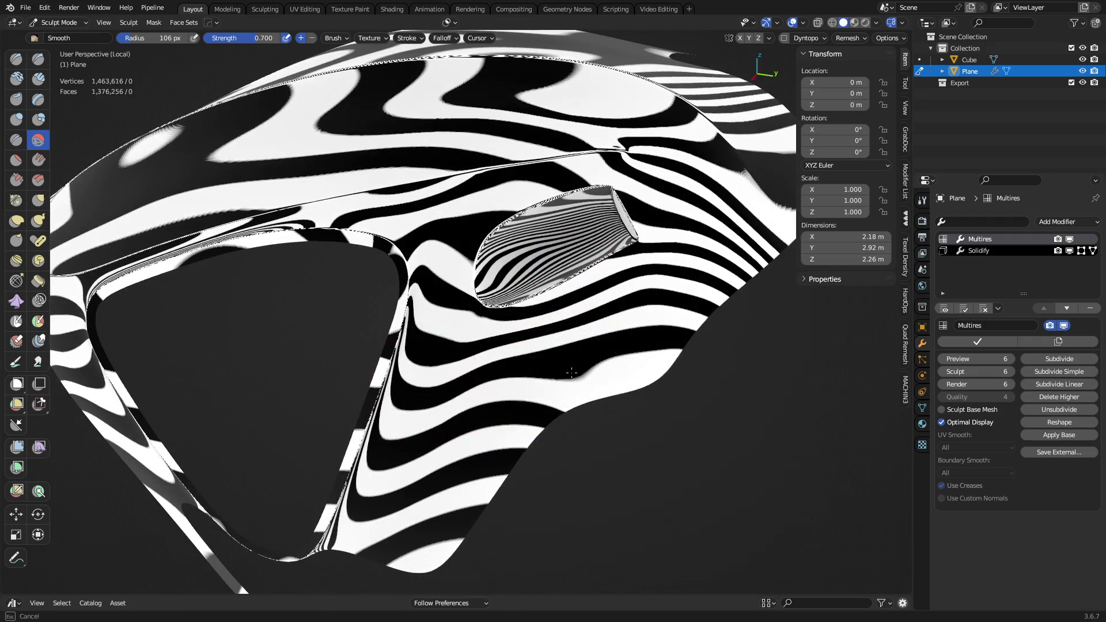
pyautogui.hotkey('shift', 'f')
pyautogui.click(596, 362)
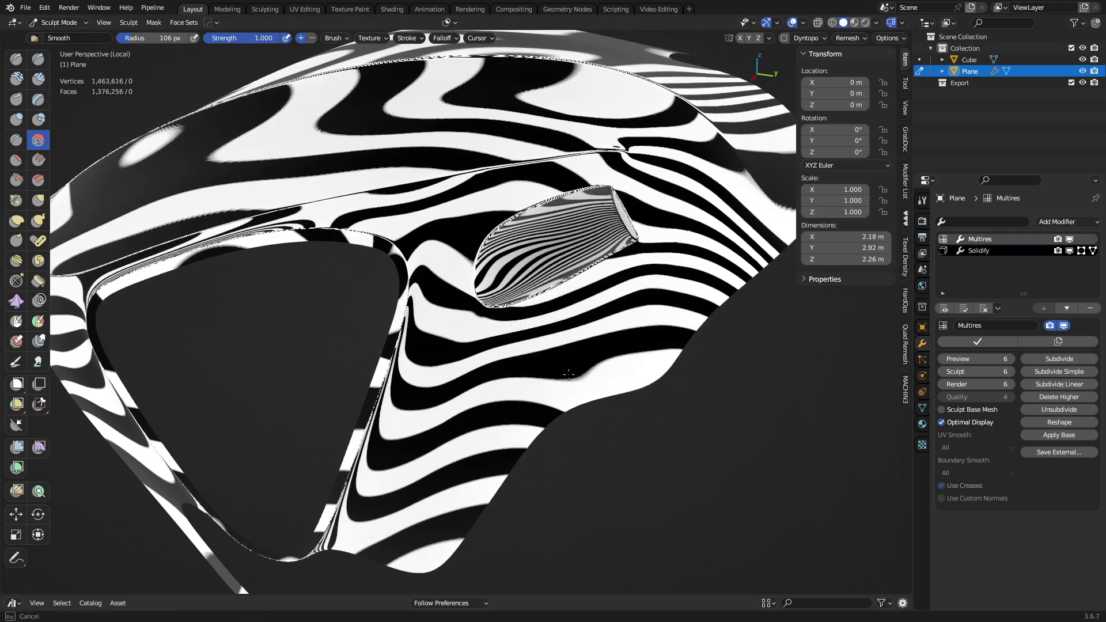
pyautogui.moveTo(617, 366)
pyautogui.mouseDown(button='middle')
pyautogui.moveTo(613, 354)
pyautogui.moveTo(549, 382)
pyautogui.mouseUp(button='middle')
pyautogui.moveTo(569, 346)
pyautogui.mouseDown()
pyautogui.moveTo(596, 330)
pyautogui.moveTo(575, 341)
pyautogui.mouseUp()
pyautogui.moveTo(579, 343); pyautogui.dragTo(693, 313, button='middle')
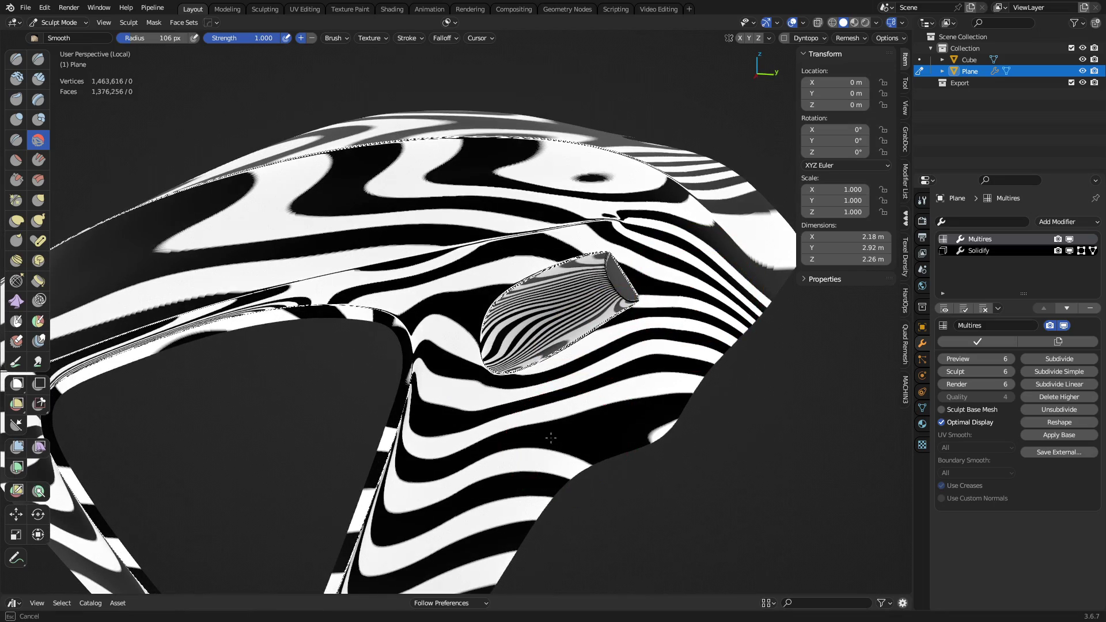
pyautogui.moveTo(550, 437); pyautogui.dragTo(542, 403)
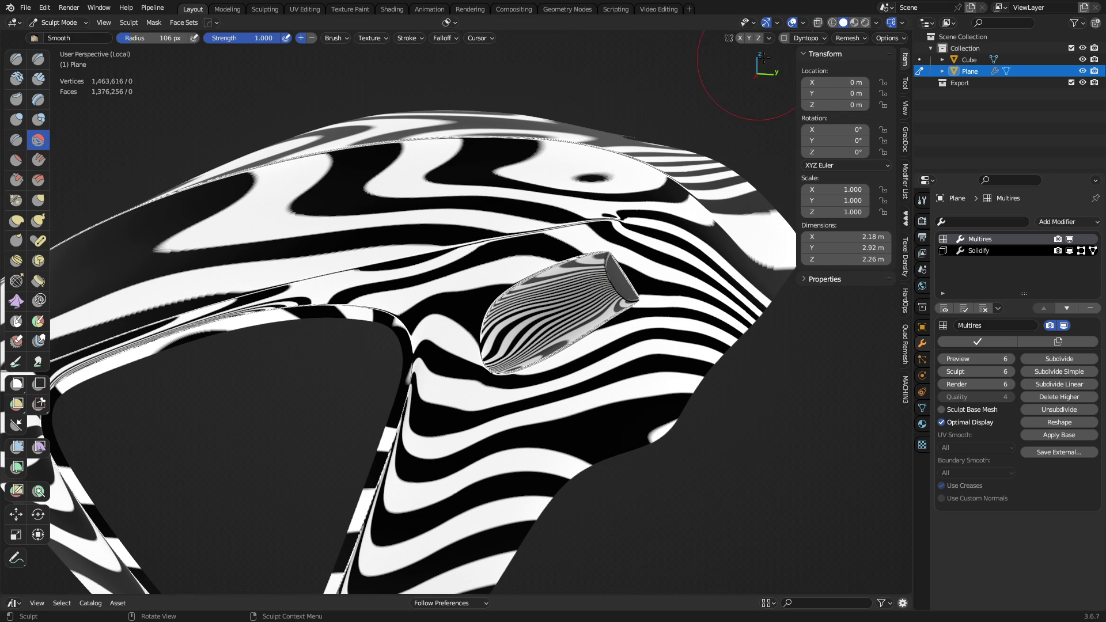
# - Try the glossy red MatCap on the shell, and replace it with the plain grey one
pyautogui.click(878, 22)
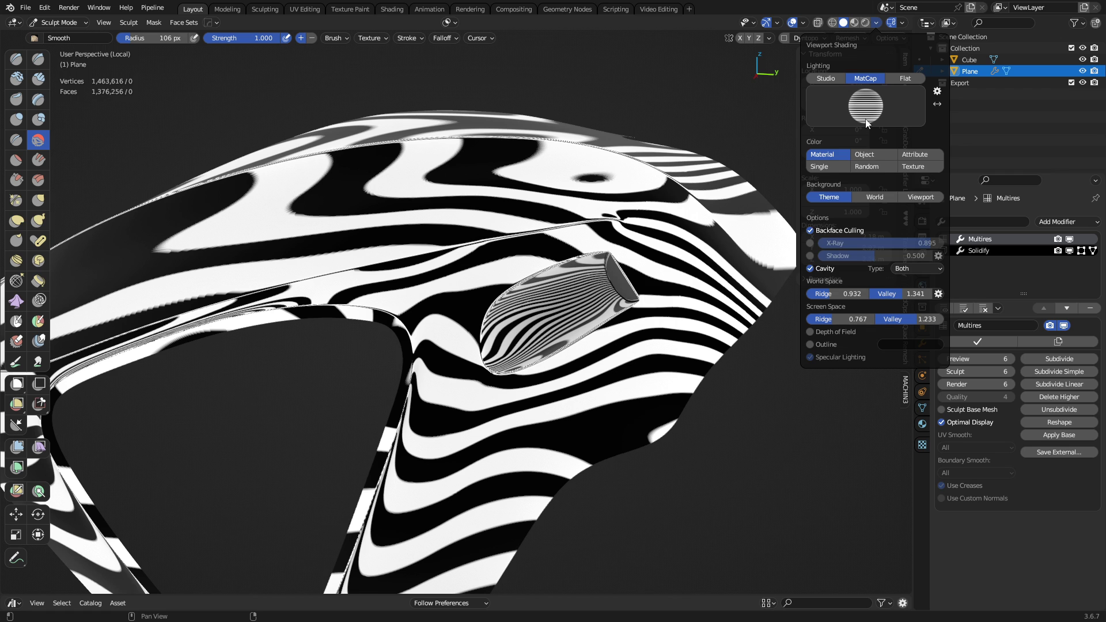
pyautogui.click(866, 118)
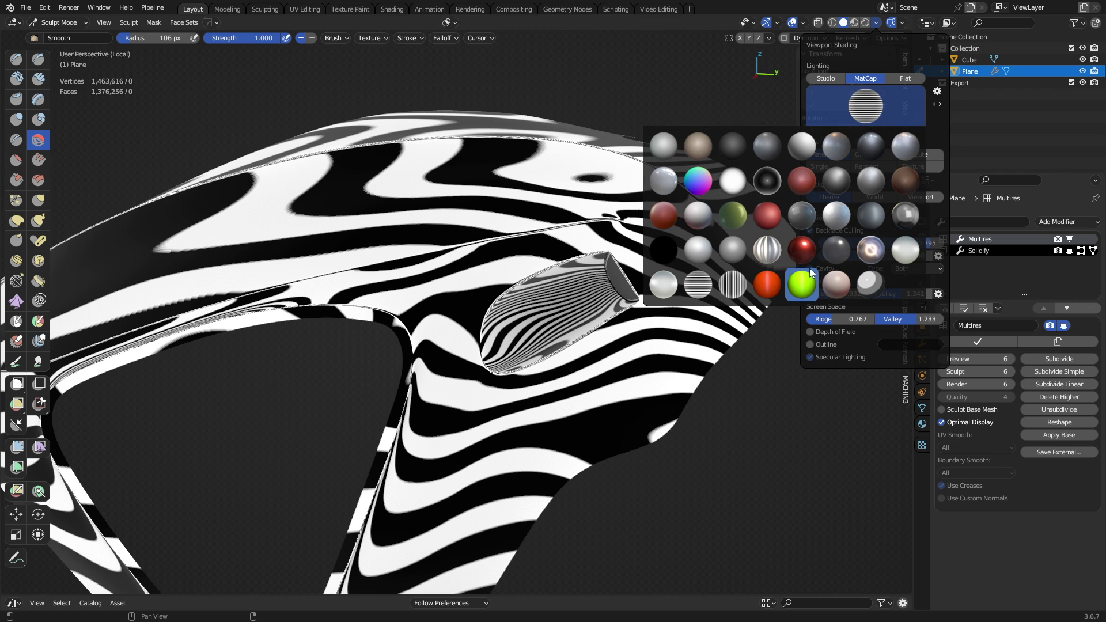
pyautogui.click(803, 246)
pyautogui.click(862, 119)
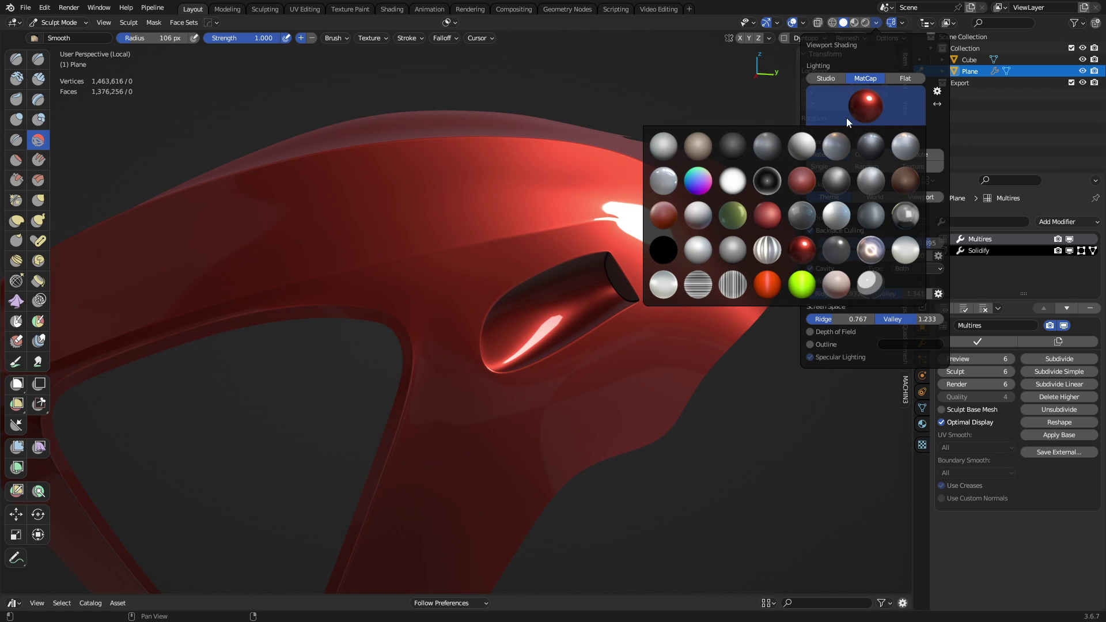
pyautogui.click(742, 253)
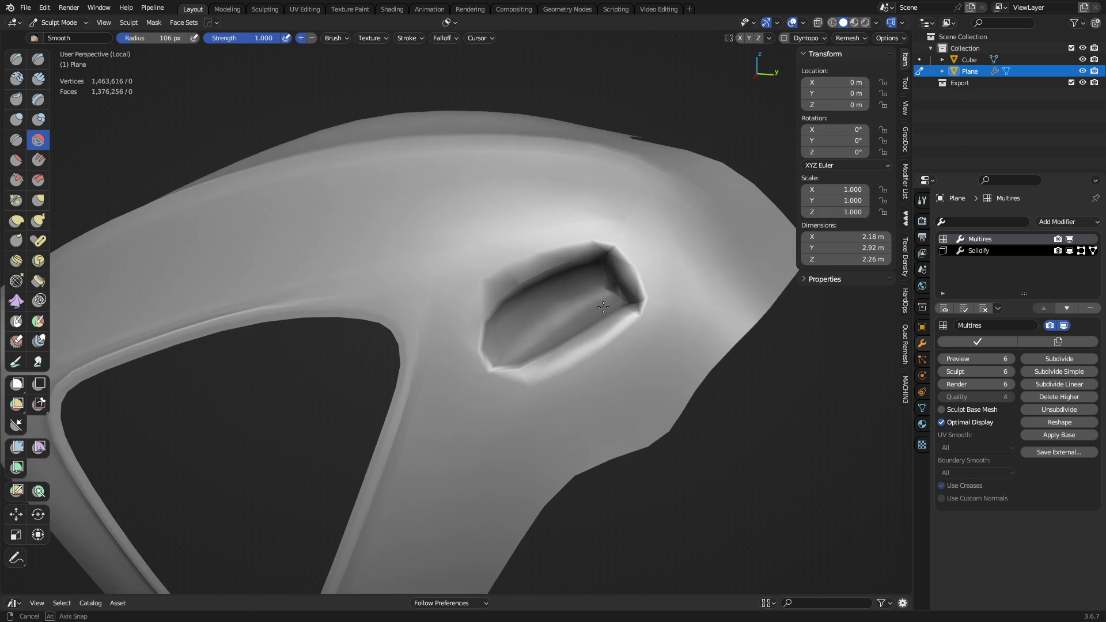
# - Set the Smooth brush to a 53 px radius with Laplacian deformation
pyautogui.moveTo(633, 323); pyautogui.dragTo(568, 328, button='middle')
pyautogui.press('f')
pyautogui.click(538, 330)
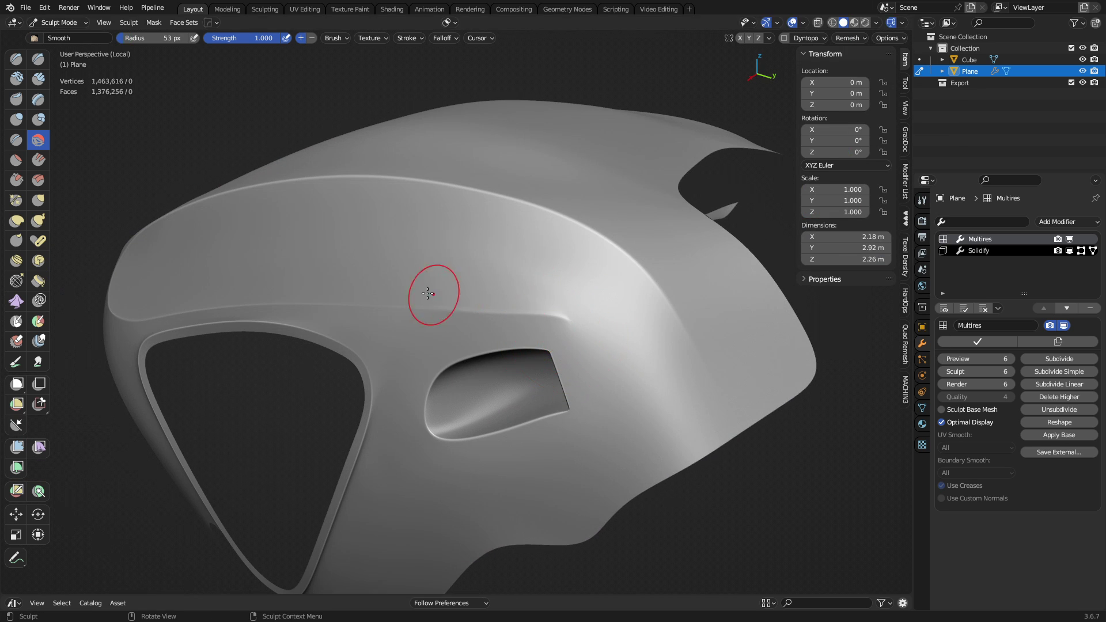
pyautogui.click(346, 37)
pyautogui.click(355, 103)
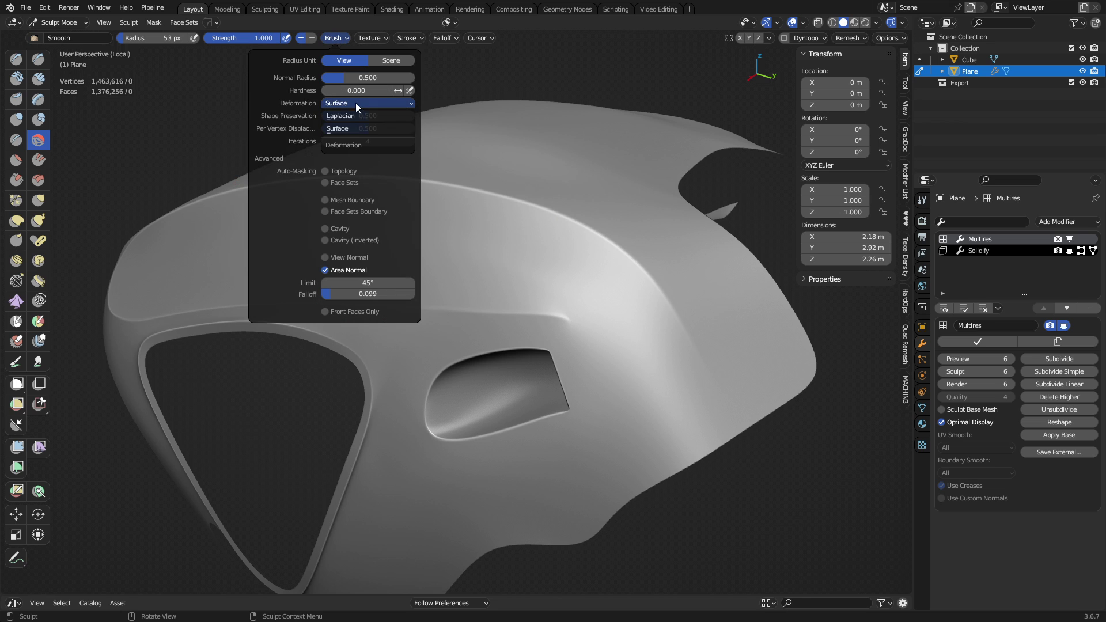
pyautogui.click(360, 115)
# - Smooth the fading crease end above the vent at strength 0.048 with a 25 px radius
pyautogui.hotkey('shift', 'f')
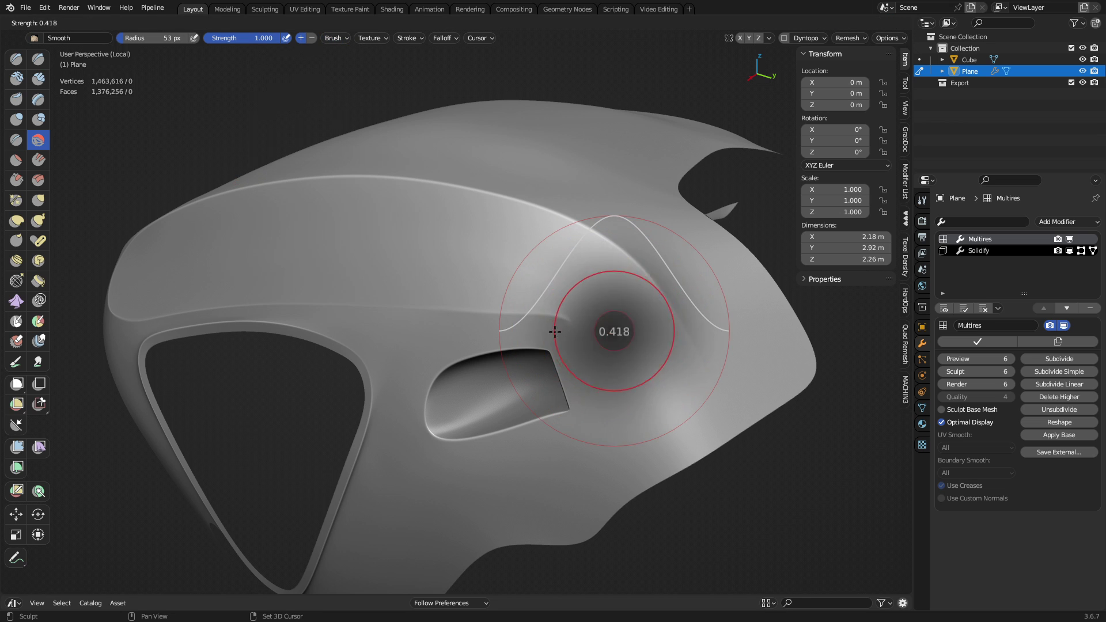
pyautogui.click(524, 332)
pyautogui.press('f')
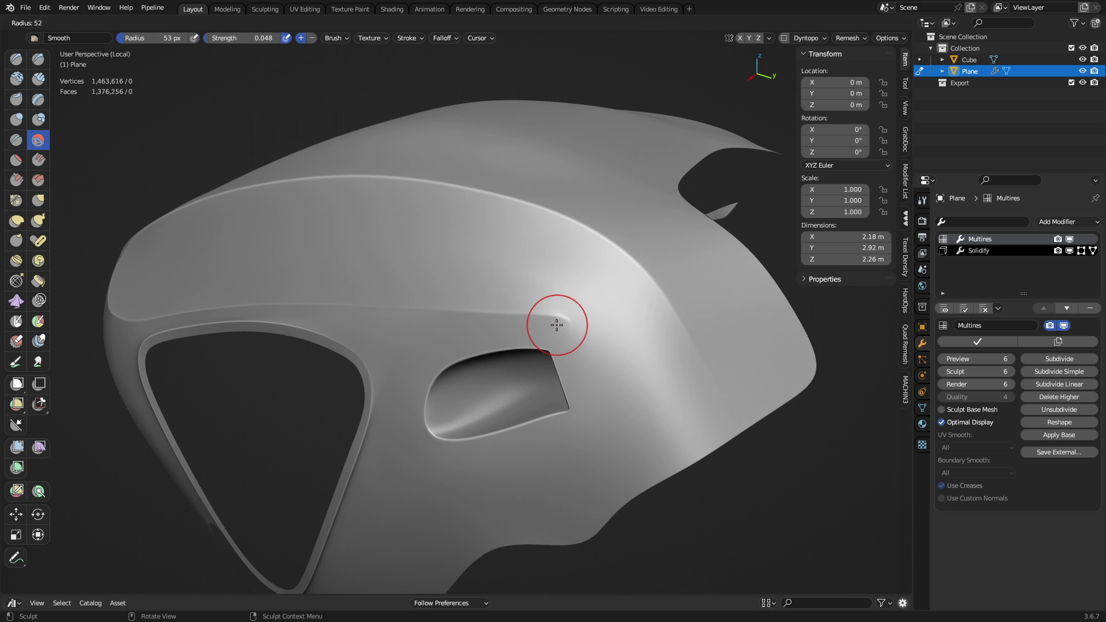
pyautogui.click(553, 322)
pyautogui.scroll(1, 490, 321)
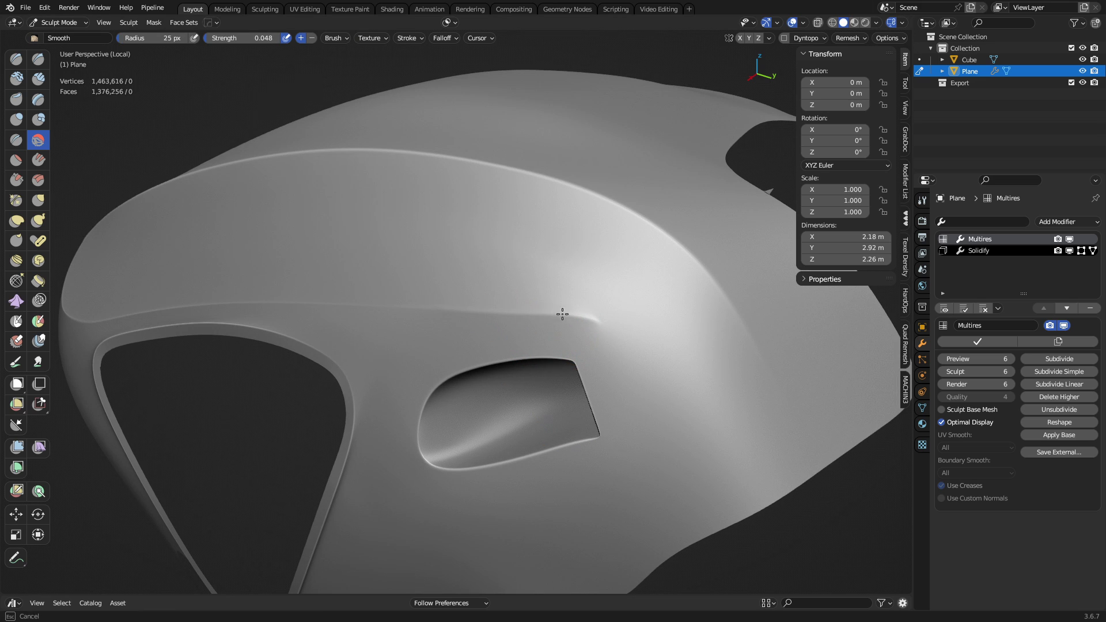
# - Soften the crease end above the vent more strongly, using a 59 px radius and strength 0.824
pyautogui.press('f')
pyautogui.moveTo(564, 318); pyautogui.dragTo(558, 289, button='middle')
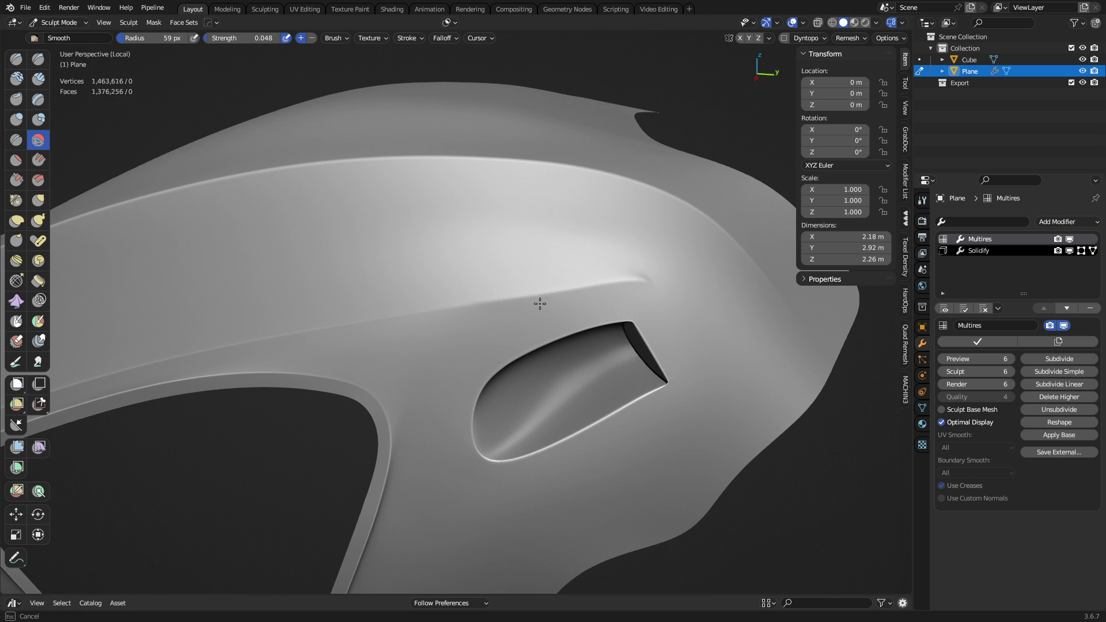
pyautogui.hotkey('shift', 'f')
pyautogui.click(672, 292)
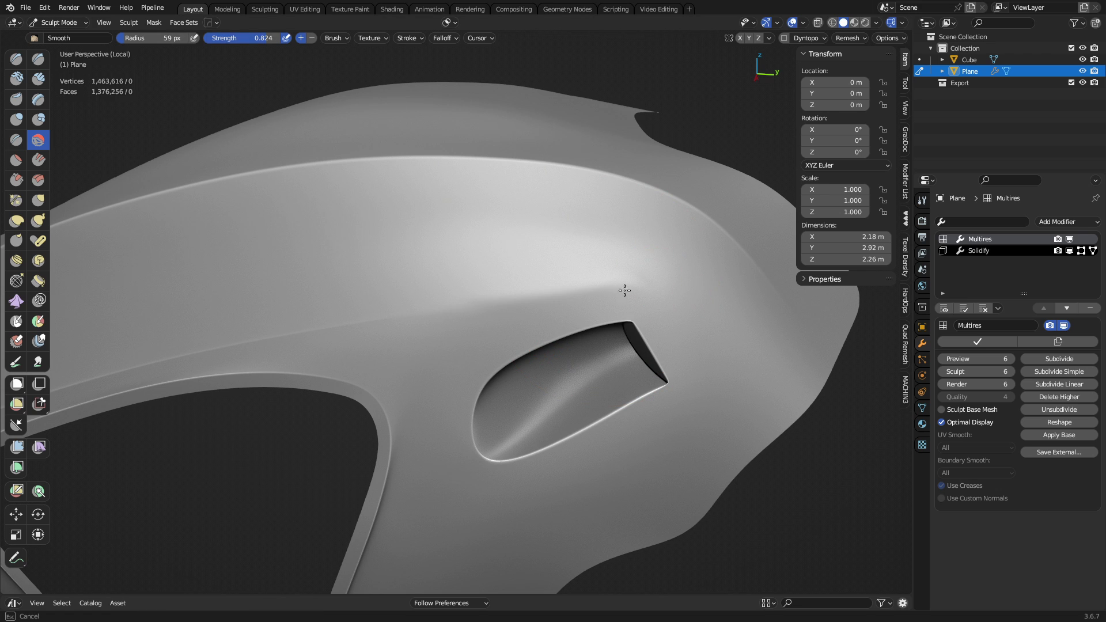
# - Blend the crease into the surface from above the vent towards the side opening at Smooth strength 0.436
pyautogui.hotkey('shift', 'f')
pyautogui.click(408, 316)
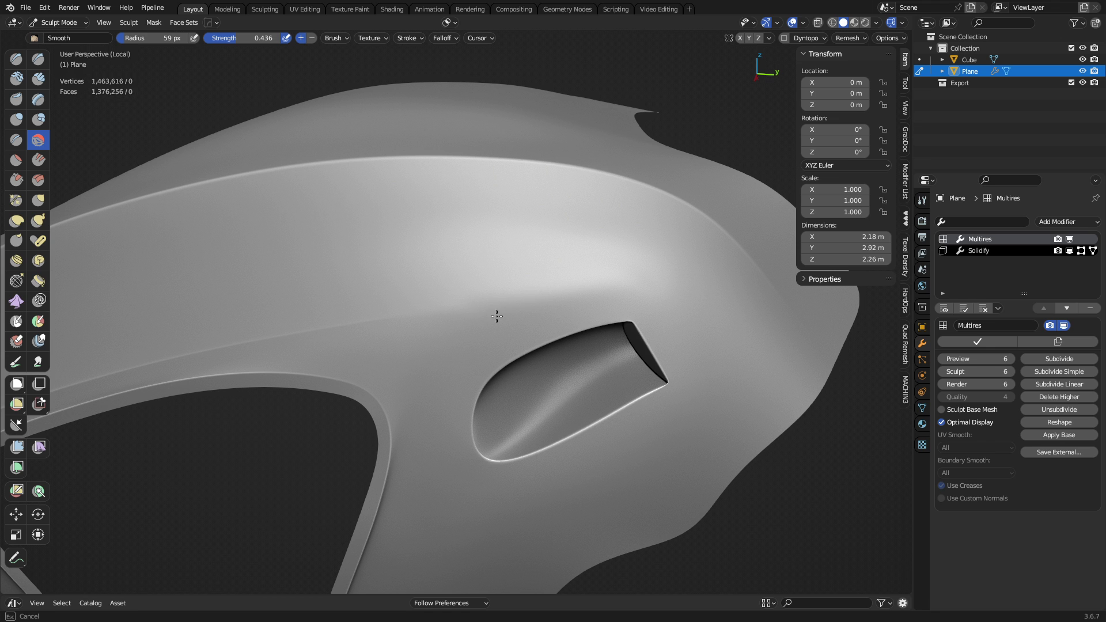
pyautogui.moveTo(548, 314)
pyautogui.mouseDown(button='middle')
pyautogui.moveTo(703, 301)
pyautogui.moveTo(538, 265)
pyautogui.mouseUp(button='middle')
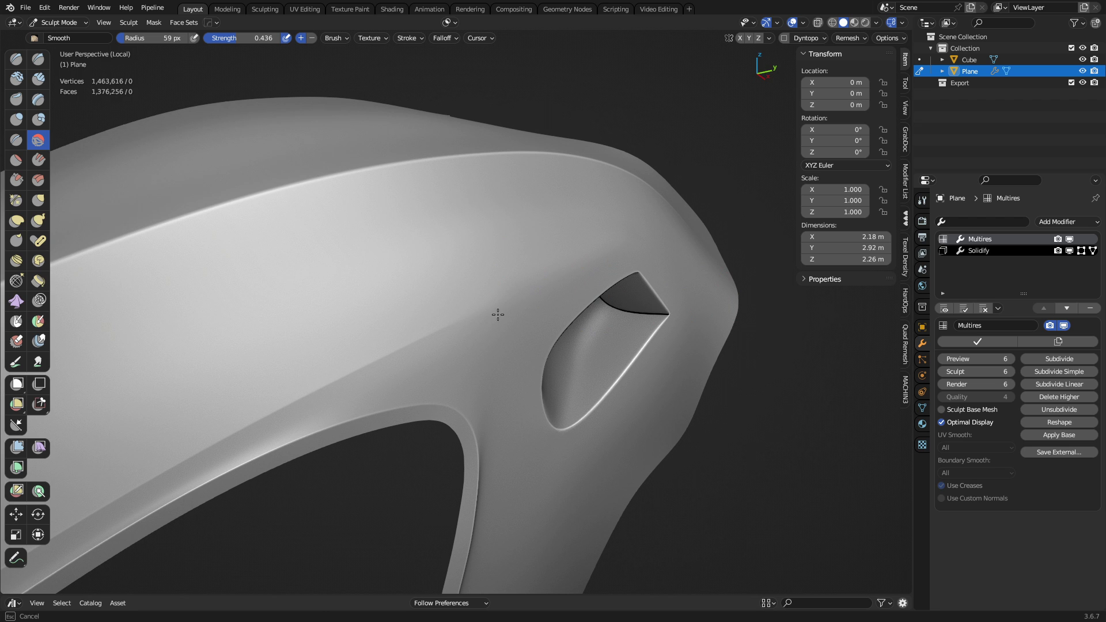
pyautogui.moveTo(498, 315); pyautogui.dragTo(403, 331, button='middle')
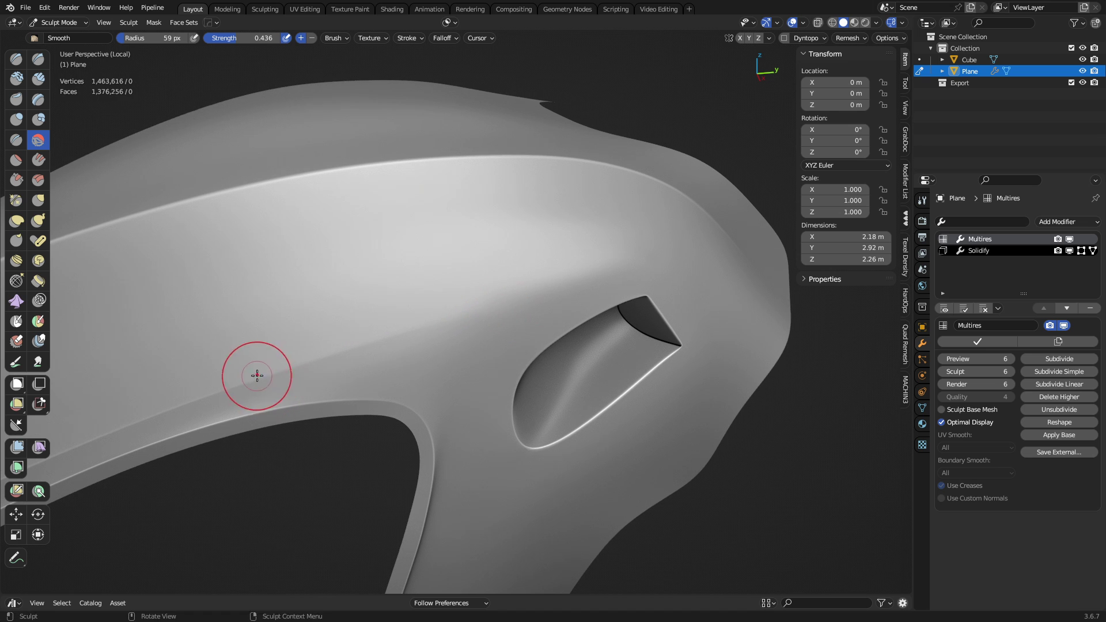
pyautogui.moveTo(447, 274)
pyautogui.mouseDown(button='middle')
pyautogui.moveTo(514, 316)
pyautogui.moveTo(500, 274)
pyautogui.moveTo(501, 339)
pyautogui.moveTo(720, 331)
pyautogui.mouseUp(button='middle')
pyautogui.keyDown('ctrl'); pyautogui.moveTo(721, 331); pyautogui.dragTo(724, 314, button='middle'); pyautogui.keyUp('ctrl')
pyautogui.keyDown('ctrl'); pyautogui.moveTo(516, 403); pyautogui.dragTo(525, 378, button='middle'); pyautogui.keyUp('ctrl')
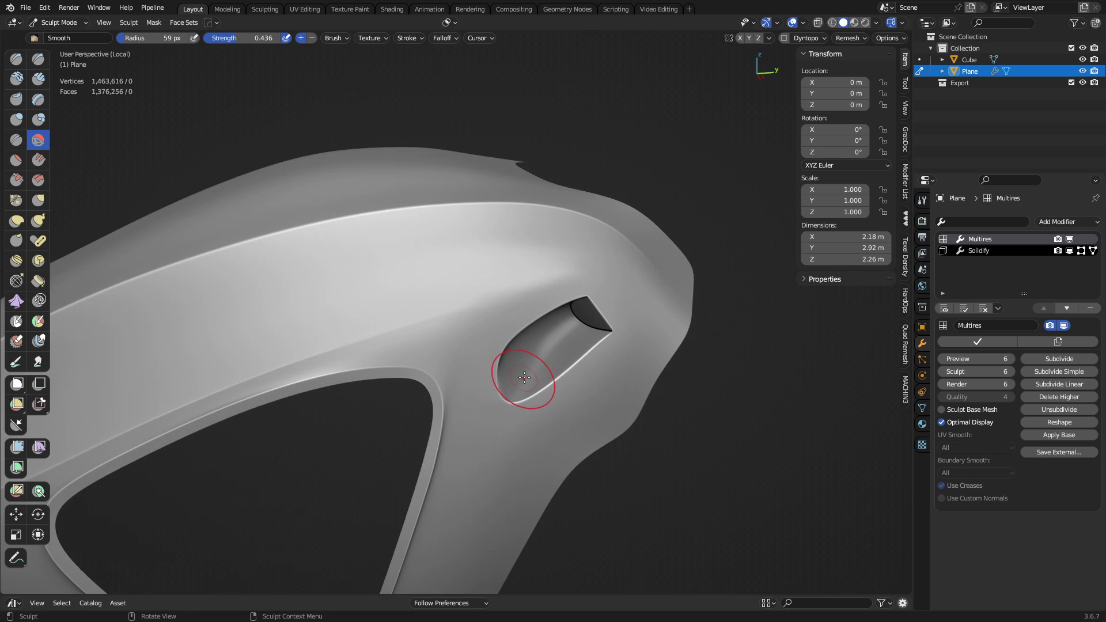
pyautogui.moveTo(485, 283); pyautogui.dragTo(487, 281)
pyautogui.moveTo(582, 271); pyautogui.dragTo(424, 338)
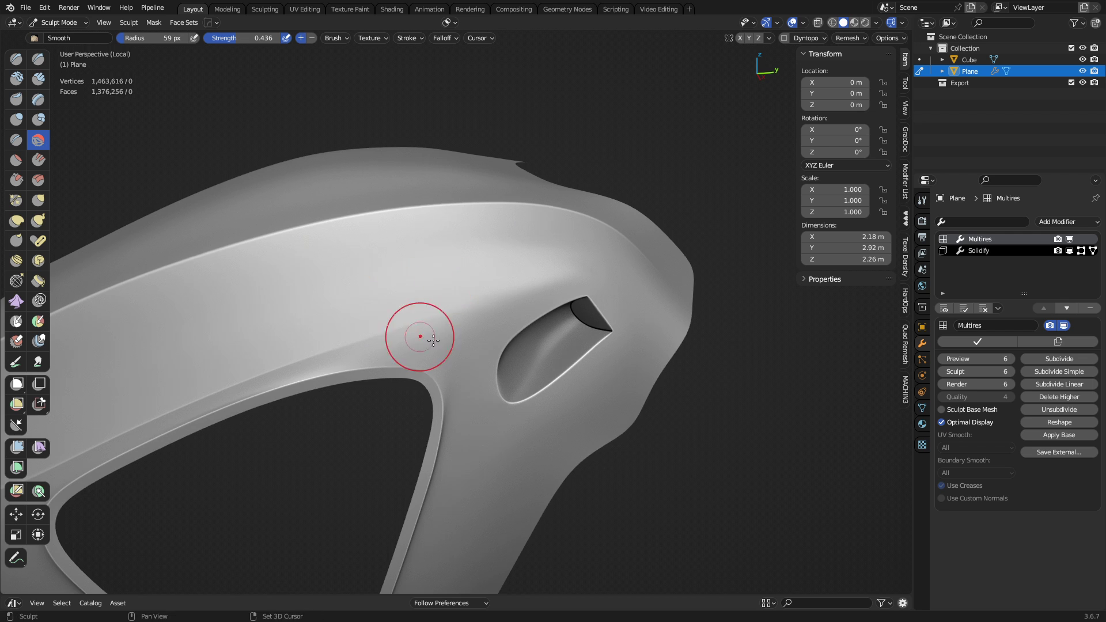
# - Switch to the Mask brush and set its strength to 1.000 for masking the long side panel
pyautogui.moveTo(542, 343)
pyautogui.keyDown('ctrl'); pyautogui.mouseDown(button='middle')
pyautogui.moveTo(558, 410)
pyautogui.moveTo(639, 358)
pyautogui.moveTo(647, 330)
pyautogui.mouseUp(button='middle'); pyautogui.keyUp('ctrl')
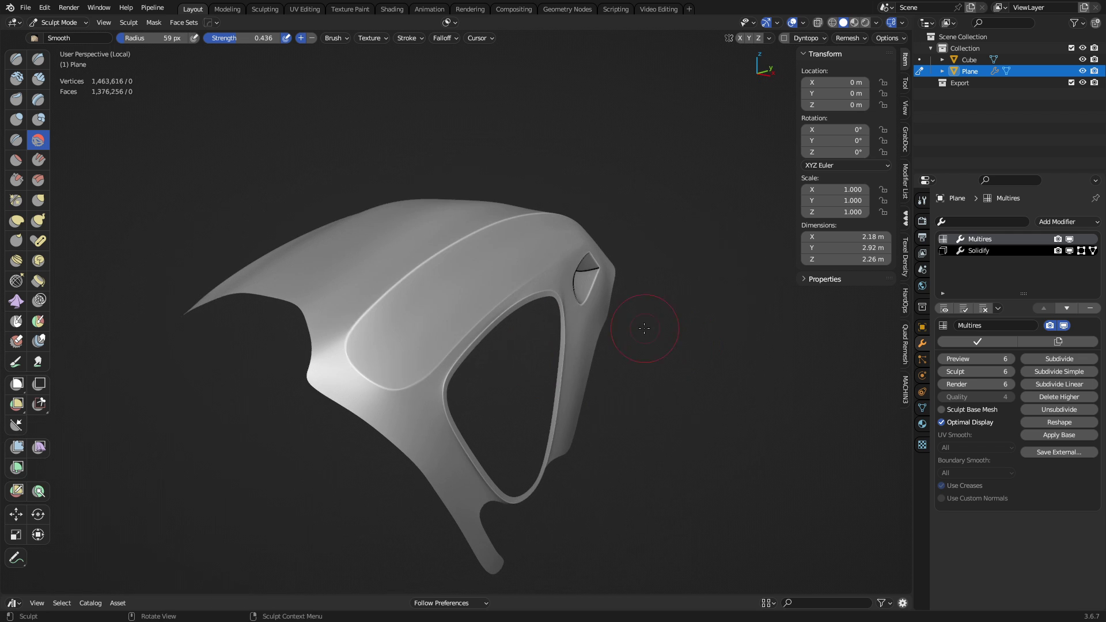
pyautogui.keyDown('ctrl'); pyautogui.moveTo(457, 399); pyautogui.dragTo(463, 361, button='middle'); pyautogui.keyUp('ctrl')
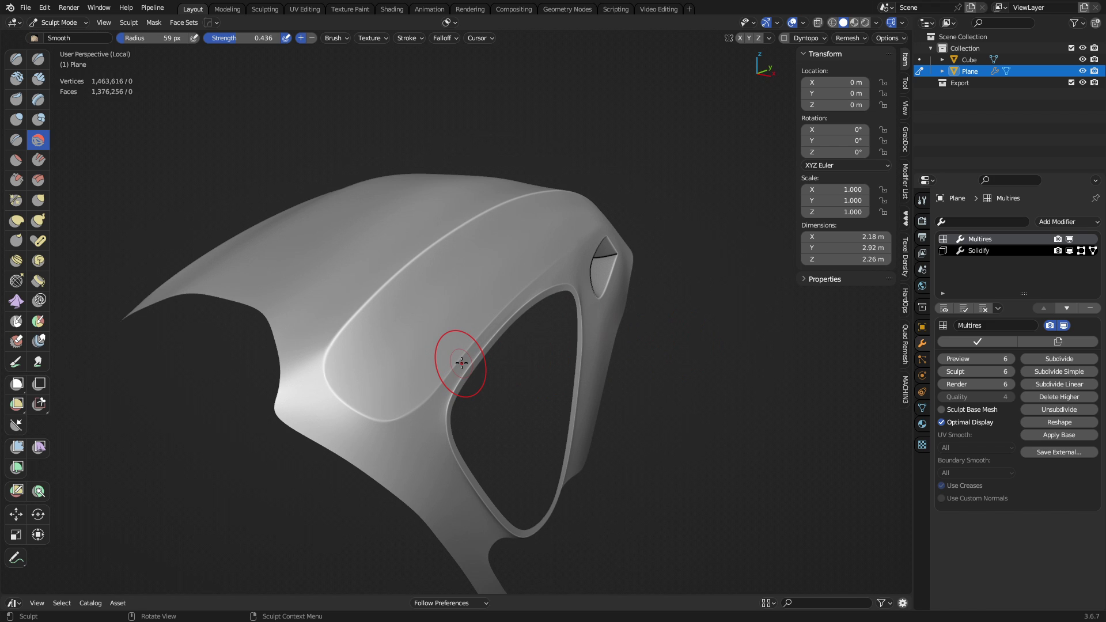
pyautogui.moveTo(468, 371); pyautogui.dragTo(456, 370, button='middle')
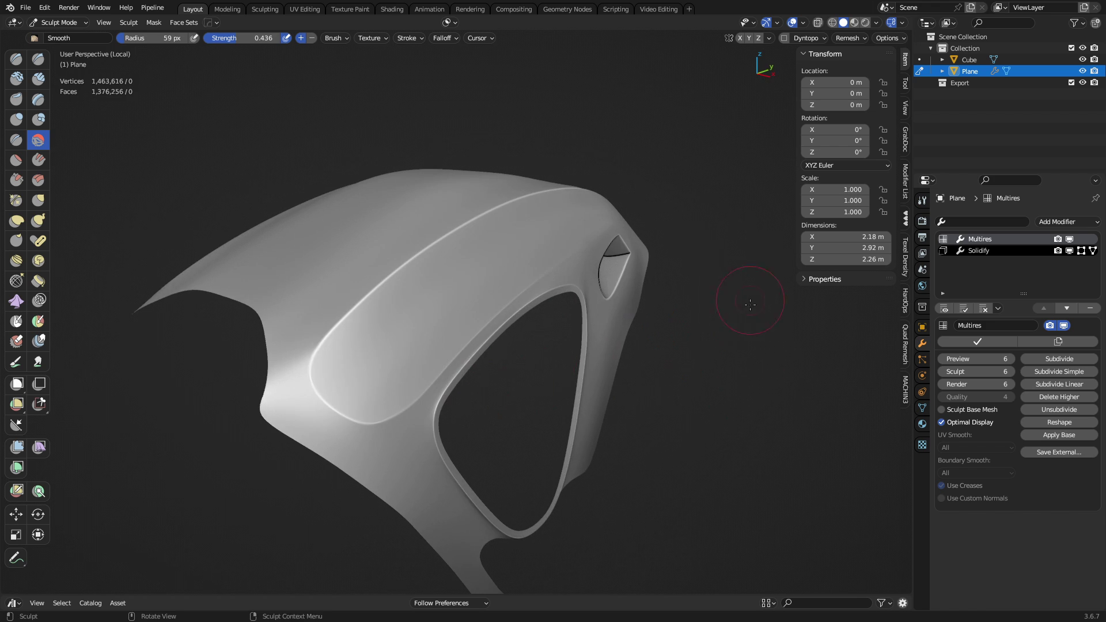
pyautogui.moveTo(382, 365); pyautogui.dragTo(682, 352, button='middle')
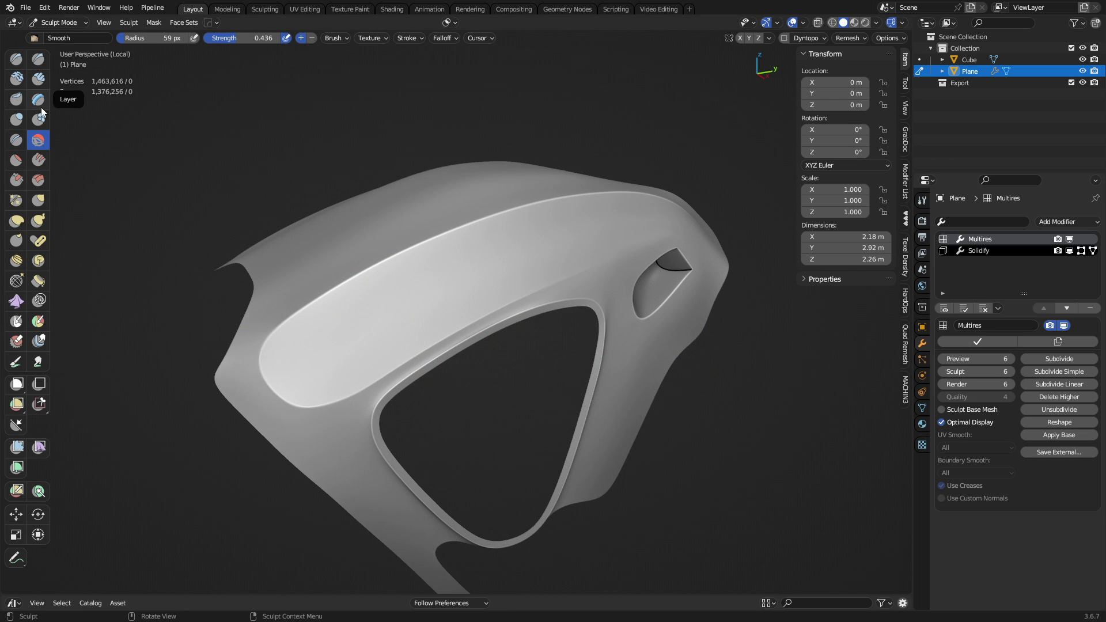
pyautogui.click(17, 321)
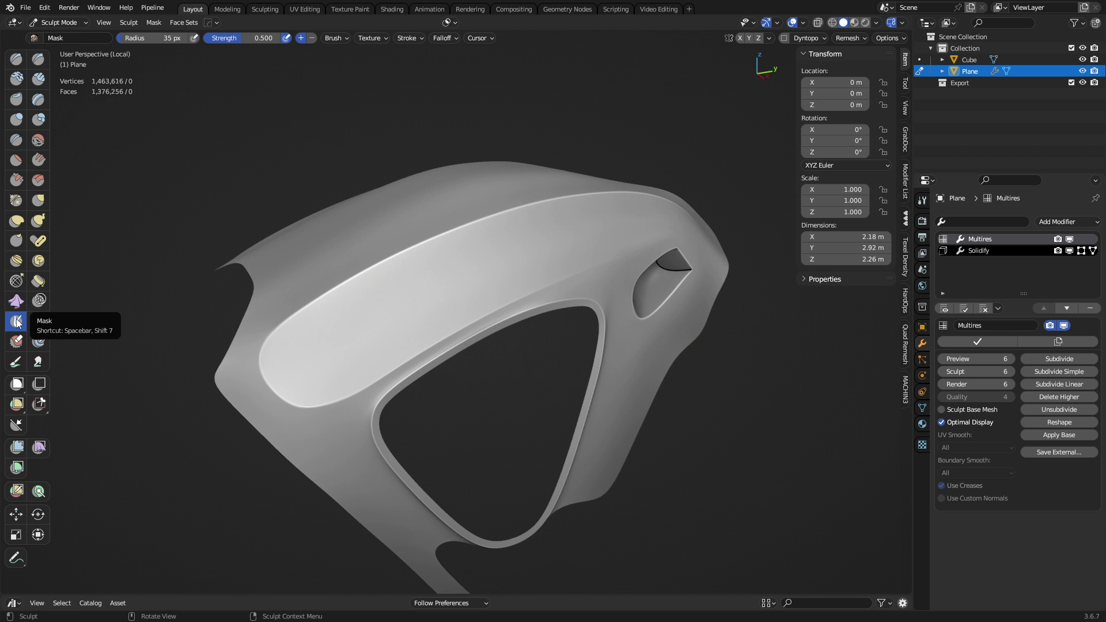
pyautogui.moveTo(402, 348); pyautogui.dragTo(444, 365, button='middle')
pyautogui.hotkey('shift', 'f')
pyautogui.click(445, 362)
pyautogui.press('a')
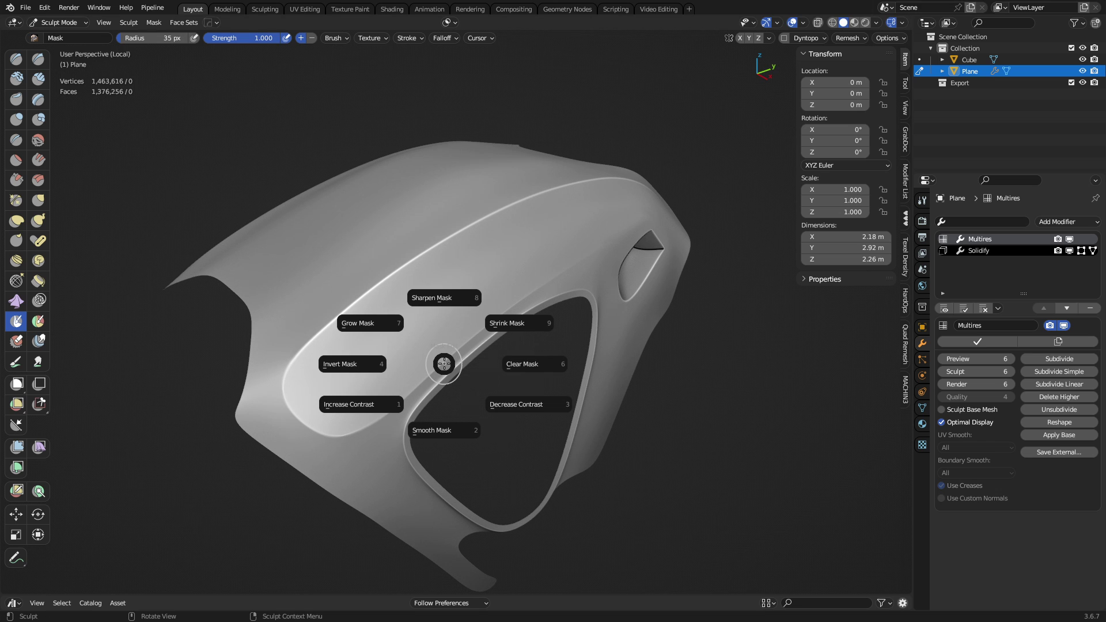
pyautogui.press('Escape')
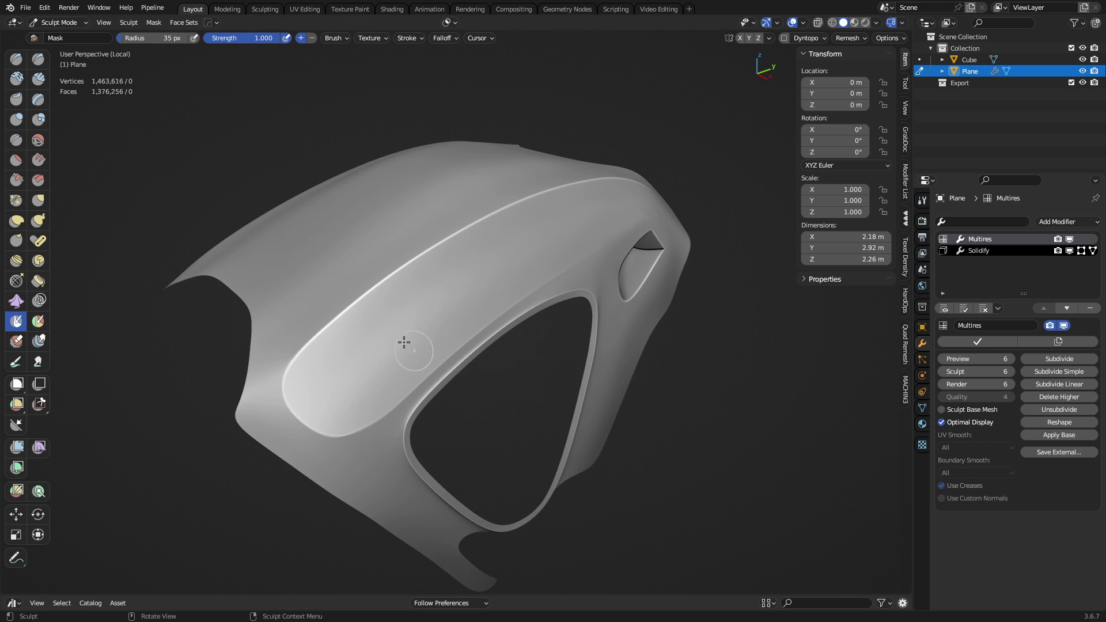
pyautogui.moveTo(403, 340)
pyautogui.mouseDown(button='middle')
pyautogui.moveTo(375, 338)
pyautogui.moveTo(436, 346)
pyautogui.mouseUp(button='middle')
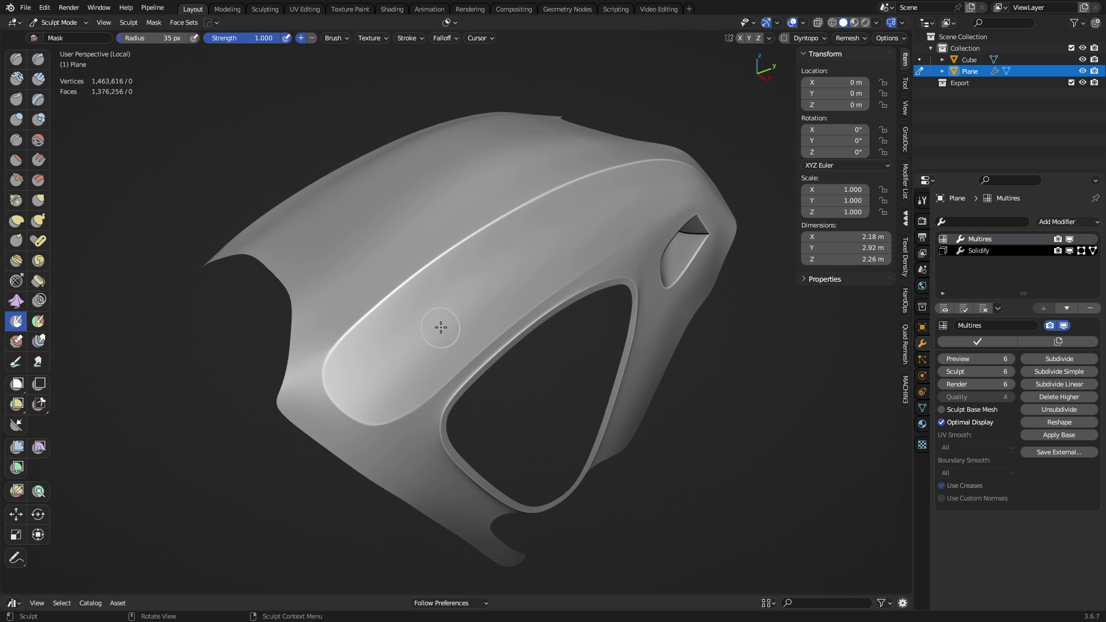
# - Mask a round spot at the wide, rounded end of the long side panel
pyautogui.press('f')
pyautogui.click(382, 363)
pyautogui.press('f')
pyautogui.click(403, 364)
pyautogui.moveTo(421, 366); pyautogui.dragTo(378, 369)
pyautogui.hotkey('ctrl', 'z')
# - Mask three slots in a row along the side panel's upper crease with a 15 px brush radius
pyautogui.press('f')
pyautogui.click(421, 335)
pyautogui.hotkey('shift', 'f')
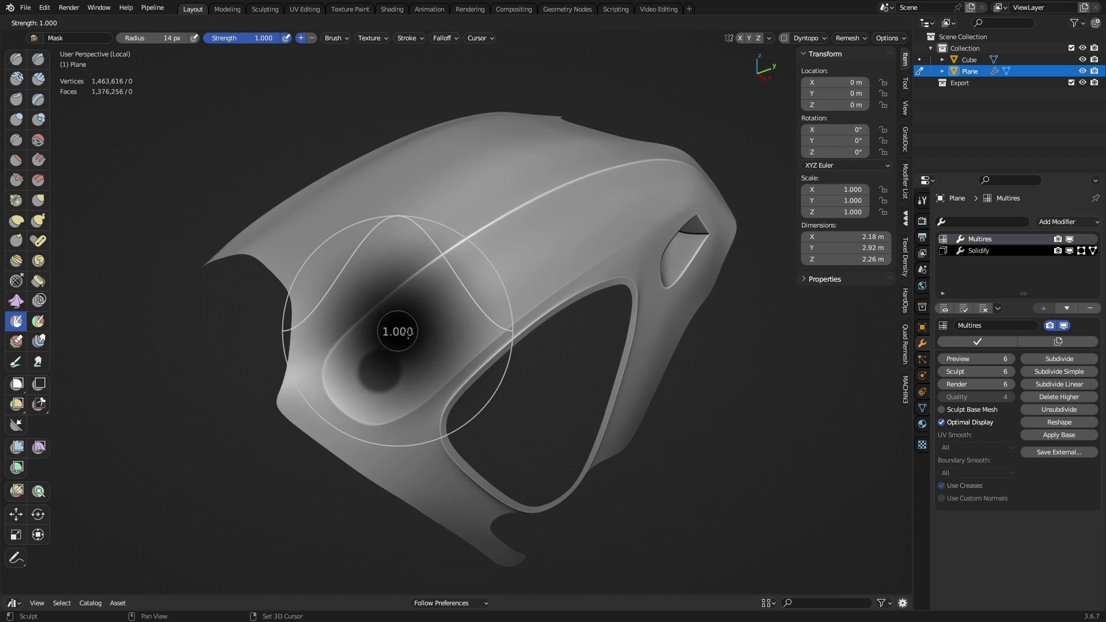
pyautogui.press('Escape')
pyautogui.press('f')
pyautogui.click(394, 333)
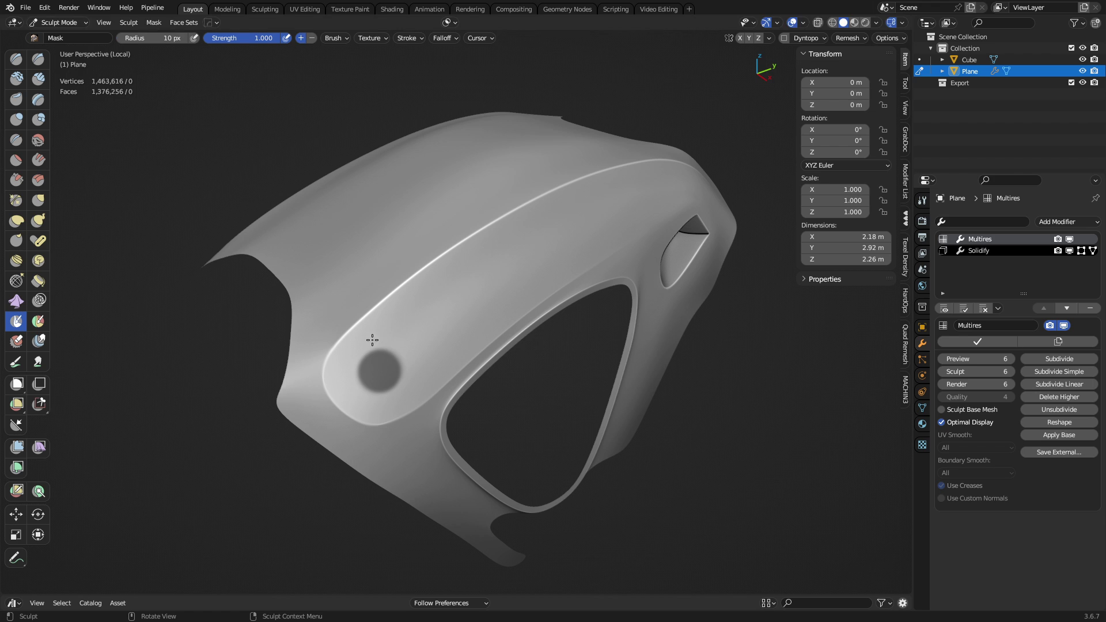
pyautogui.press('f')
pyautogui.click(372, 335)
pyautogui.moveTo(364, 336)
pyautogui.mouseDown()
pyautogui.moveTo(458, 258)
pyautogui.moveTo(373, 328)
pyautogui.moveTo(429, 279)
pyautogui.moveTo(372, 326)
pyautogui.moveTo(426, 283)
pyautogui.moveTo(380, 316)
pyautogui.mouseUp()
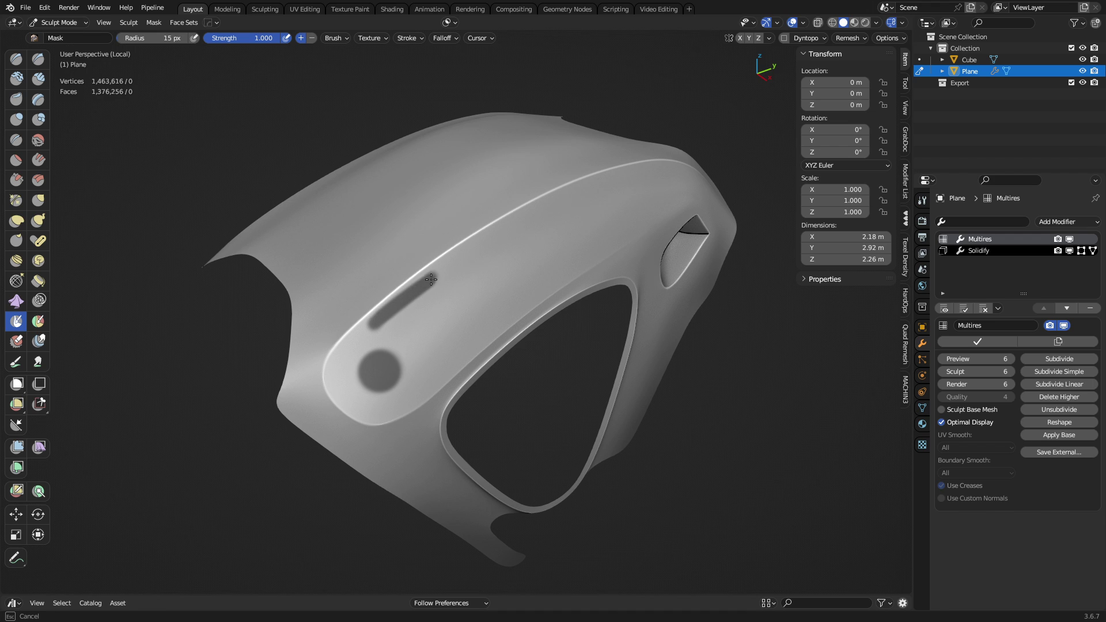
pyautogui.moveTo(431, 280); pyautogui.dragTo(431, 280)
pyautogui.moveTo(487, 237)
pyautogui.mouseDown()
pyautogui.moveTo(464, 257)
pyautogui.moveTo(537, 215)
pyautogui.mouseUp()
pyautogui.moveTo(550, 271)
pyautogui.mouseDown(button='middle')
pyautogui.moveTo(460, 329)
pyautogui.moveTo(470, 298)
pyautogui.mouseUp(button='middle')
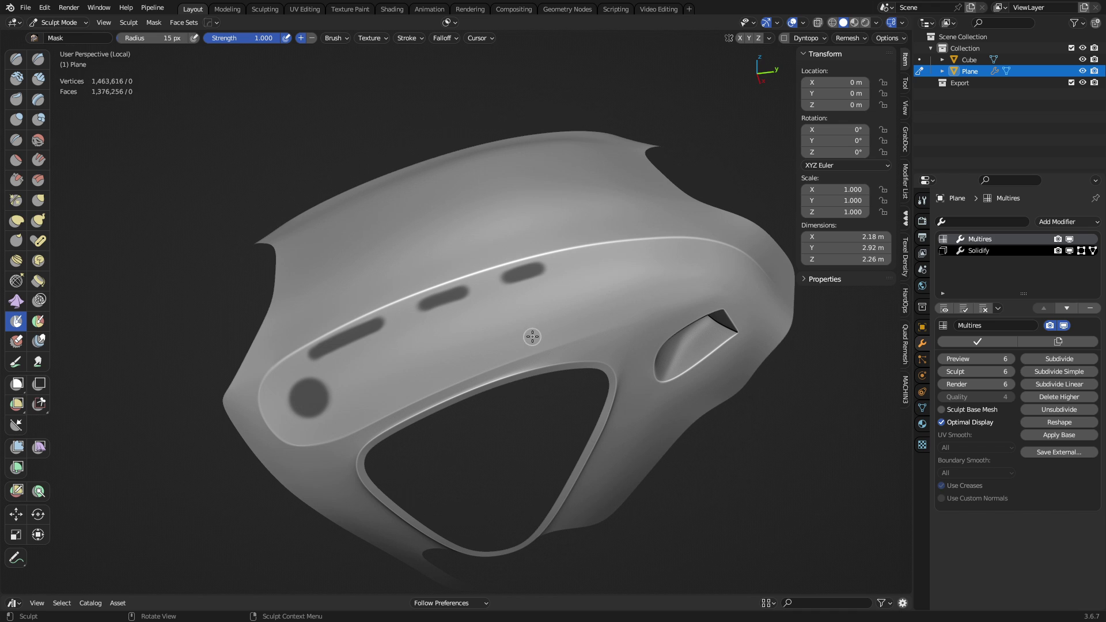
# - Invert the mask and sink the exposed circle and slots with an Inflate mesh filter at strength -0.011
pyautogui.hotkey('alt', 'a')
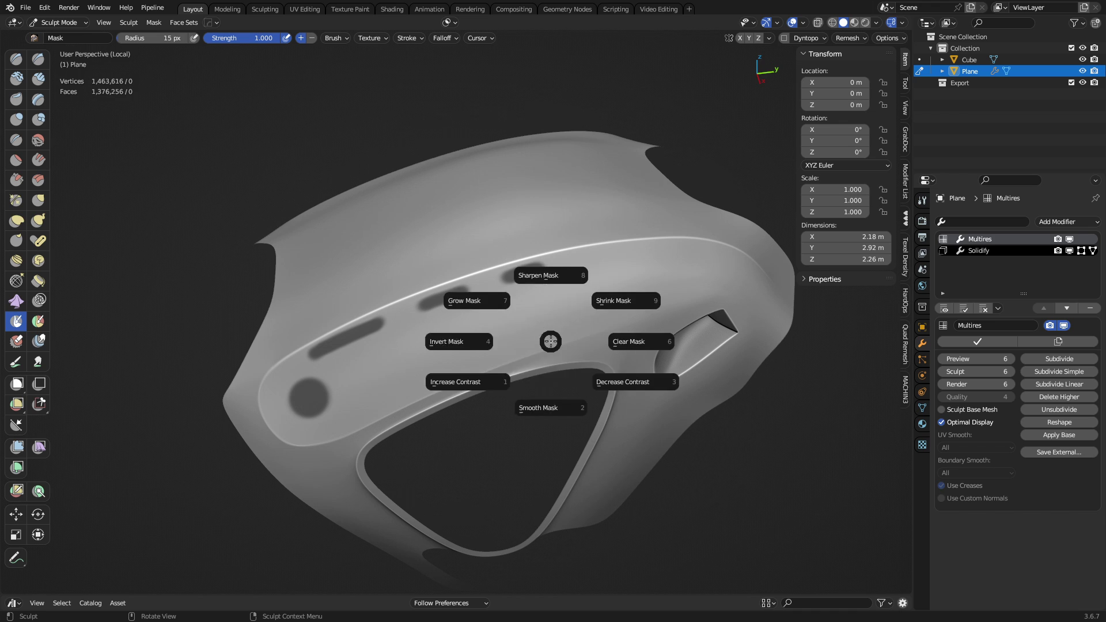
pyautogui.click(494, 338)
pyautogui.click(16, 448)
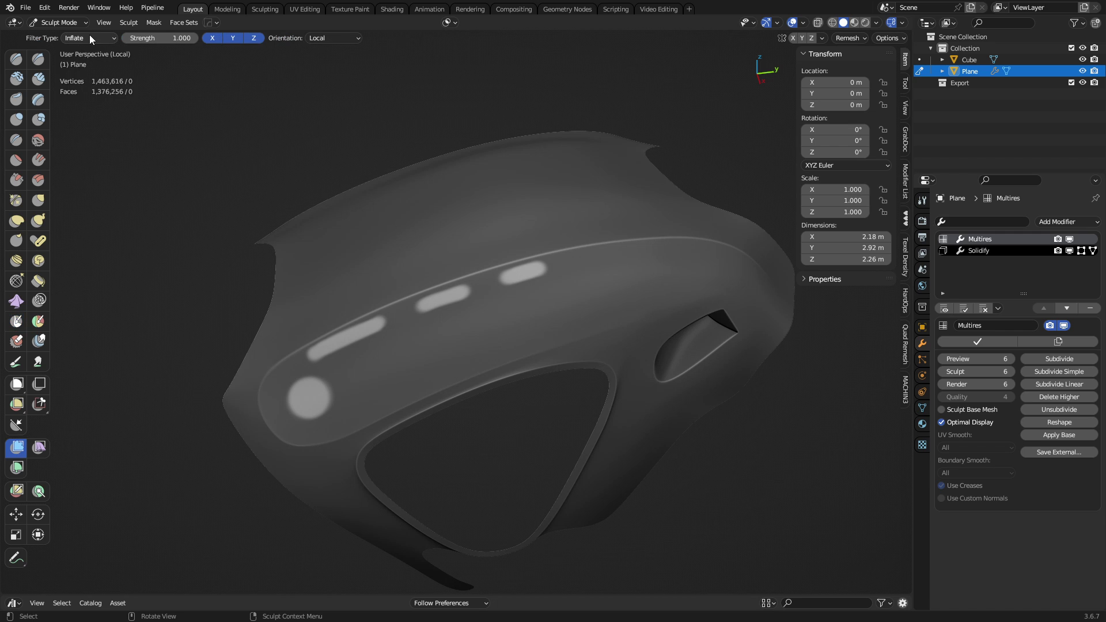
pyautogui.moveTo(396, 346); pyautogui.dragTo(390, 343)
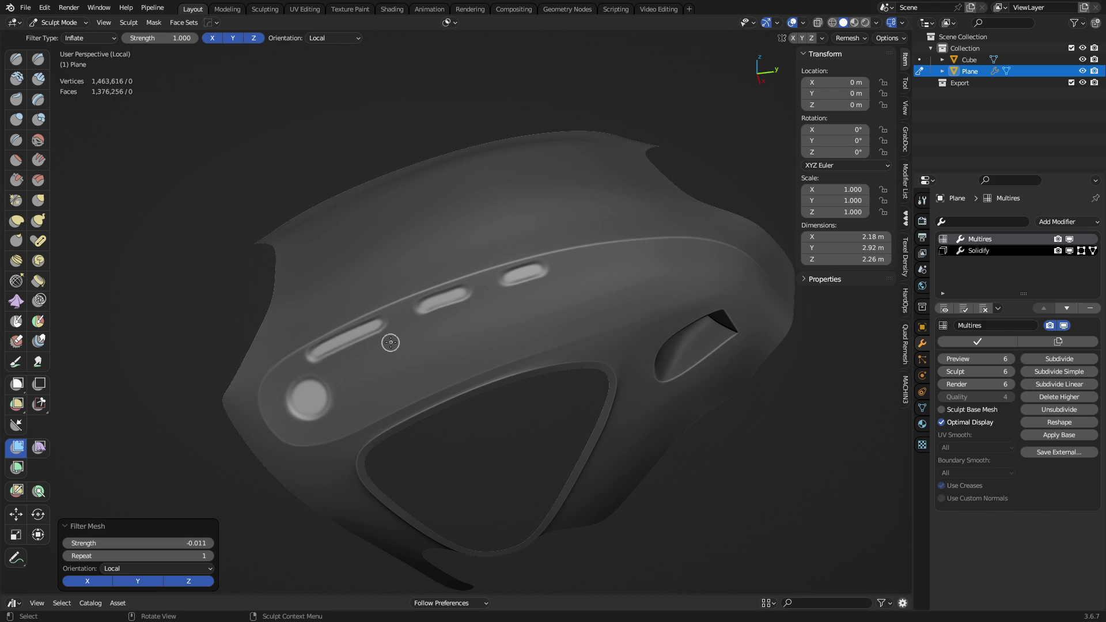
# - Shrink the mask around the recesses using 2 iterations with Auto Iteration Count disabled
pyautogui.press('a')
pyautogui.click(402, 368)
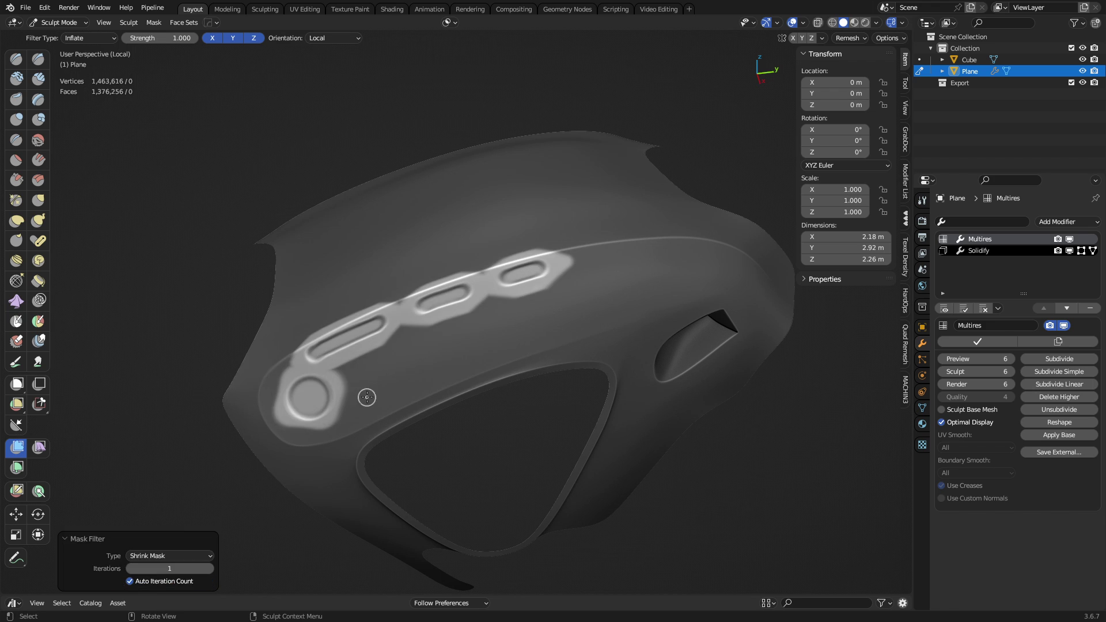
pyautogui.moveTo(367, 397); pyautogui.dragTo(237, 544, button='middle')
pyautogui.click(159, 582)
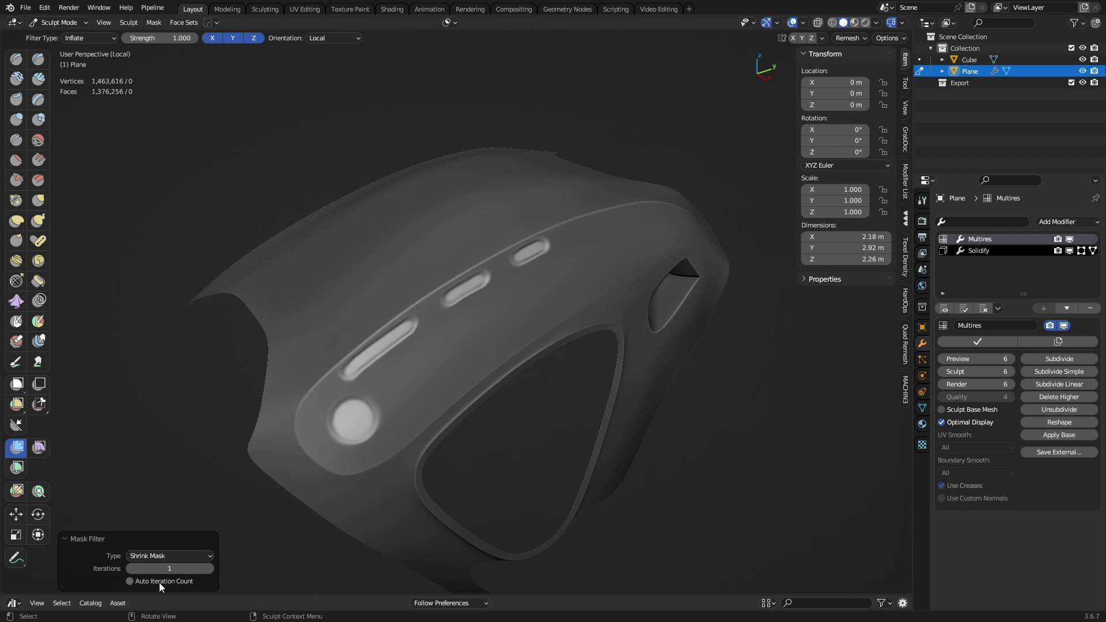
pyautogui.click(211, 569)
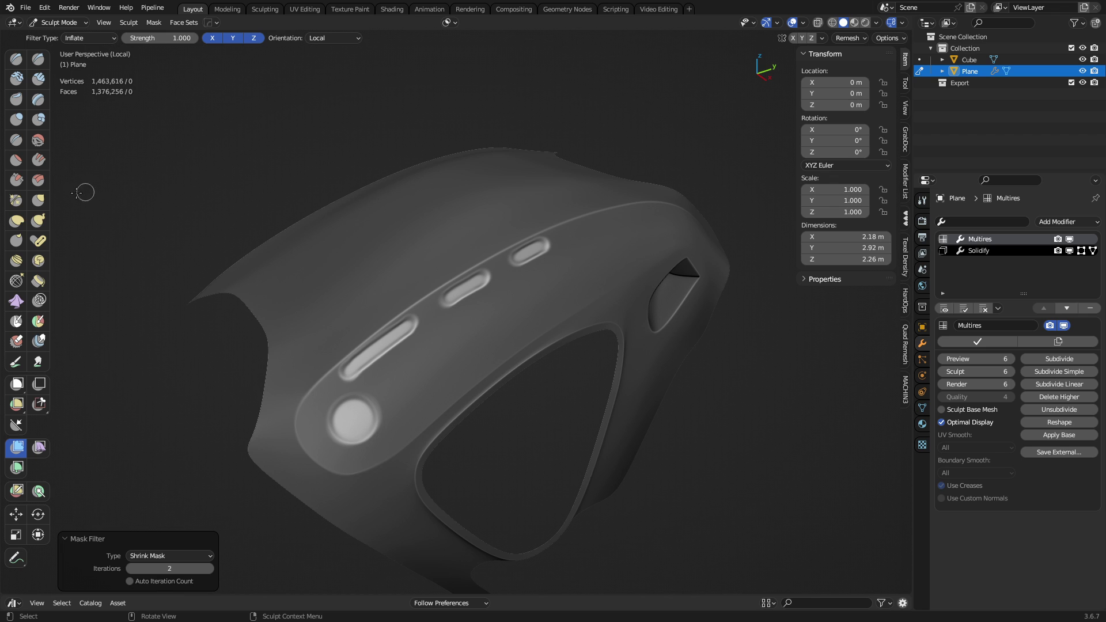
# - Soften the exposed recesses with a Smooth mesh filter at strength 1.000 and clear the mask
pyautogui.click(89, 39)
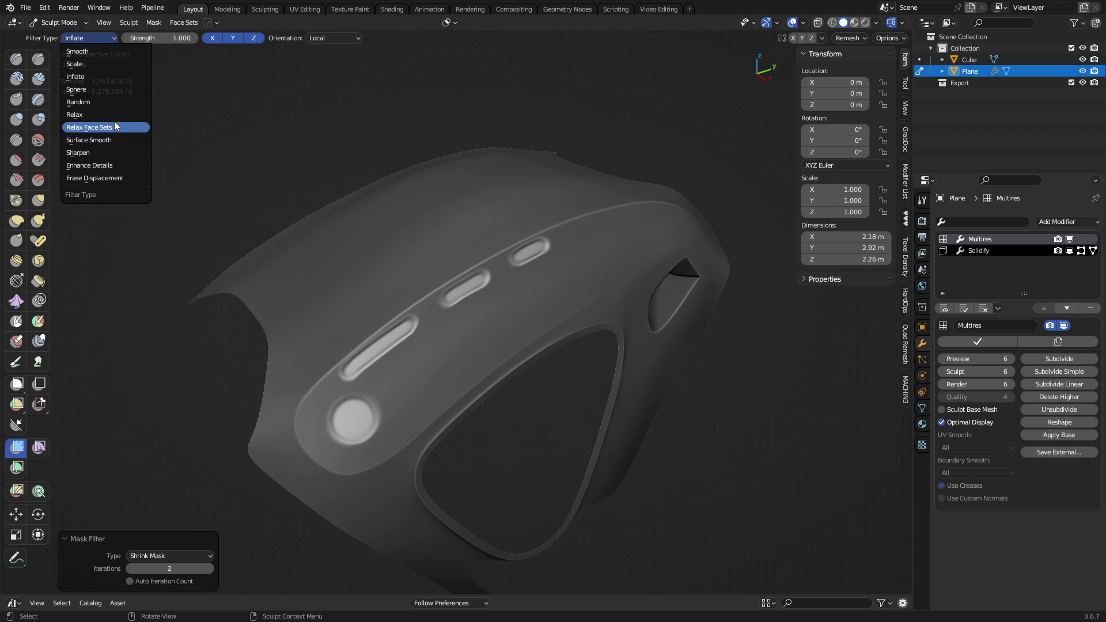
pyautogui.click(106, 52)
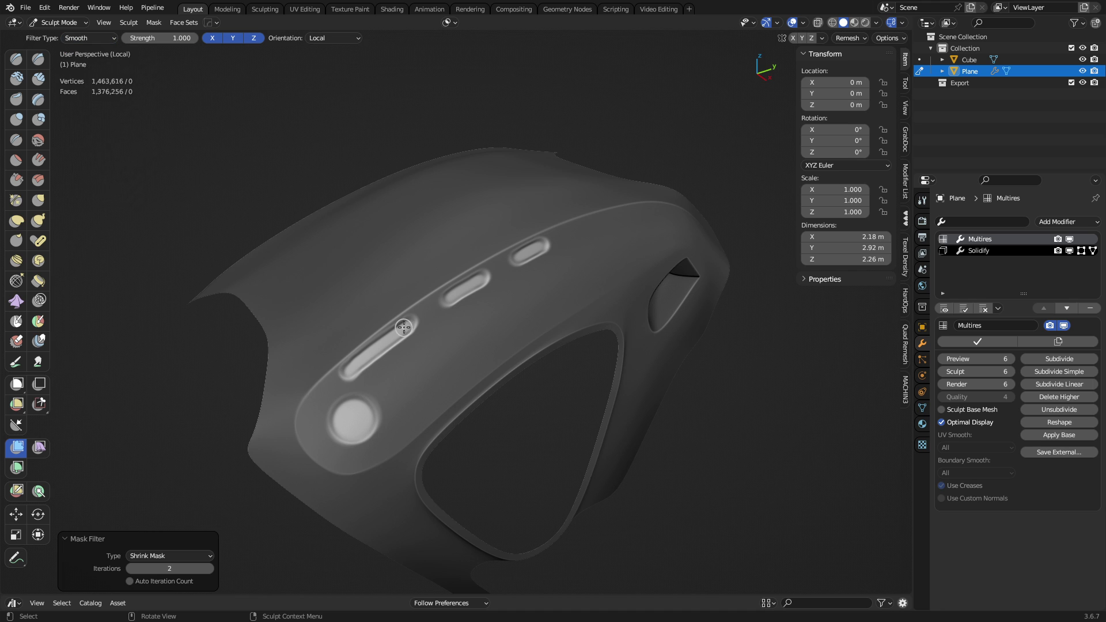
pyautogui.scroll(5, 439, 390)
pyautogui.moveTo(291, 379); pyautogui.dragTo(600, 360)
pyautogui.press('`')
pyautogui.click(486, 329)
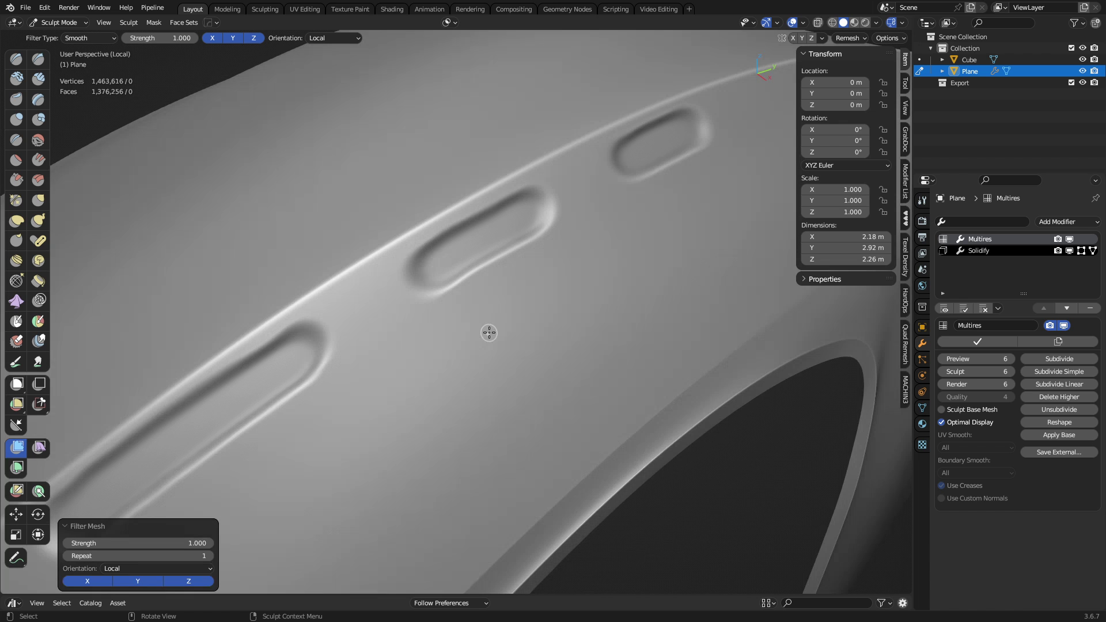
pyautogui.moveTo(489, 330); pyautogui.dragTo(519, 360, button='middle')
pyautogui.moveTo(367, 324); pyautogui.dragTo(468, 343, button='middle')
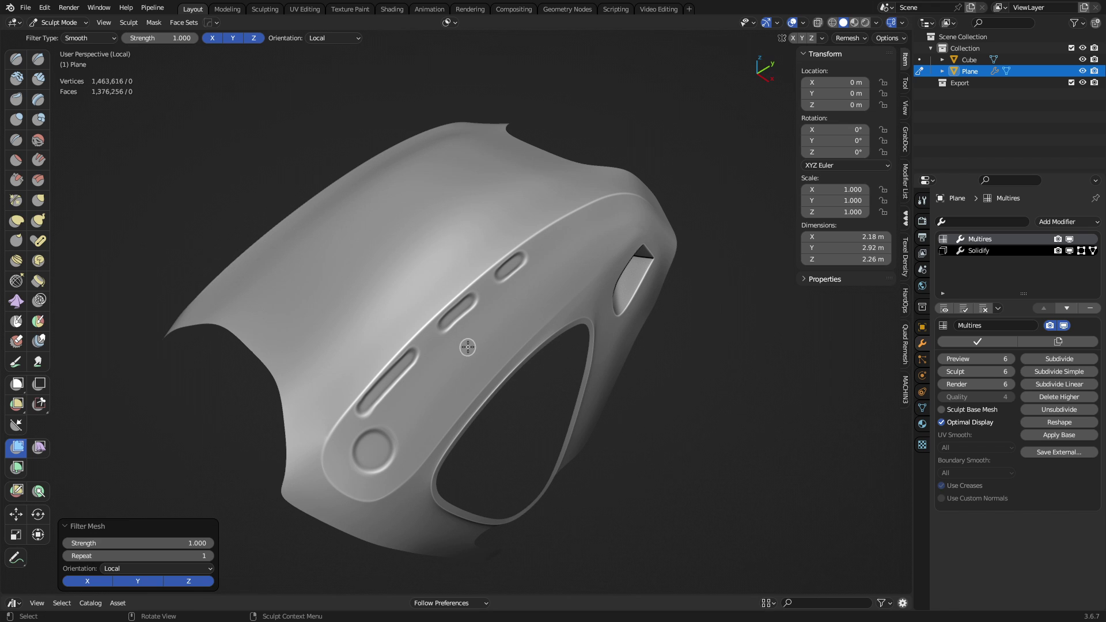
# - Switch to the Draw brush and assign the HS_Detail_01 pill-shaped texture with Area Plane mapping
pyautogui.click(17, 59)
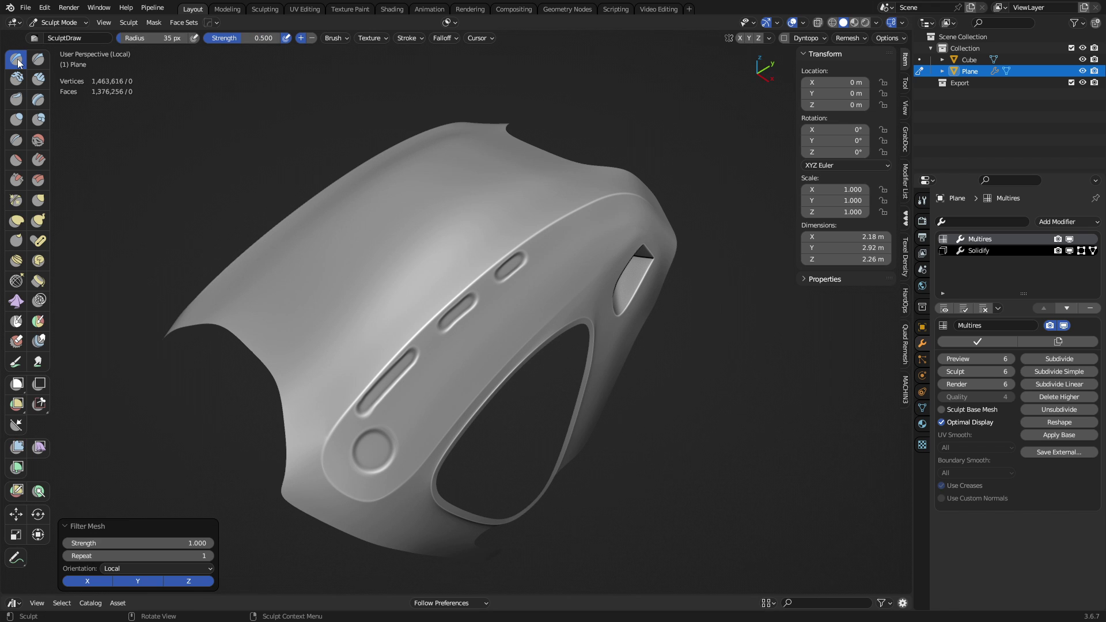
pyautogui.click(333, 38)
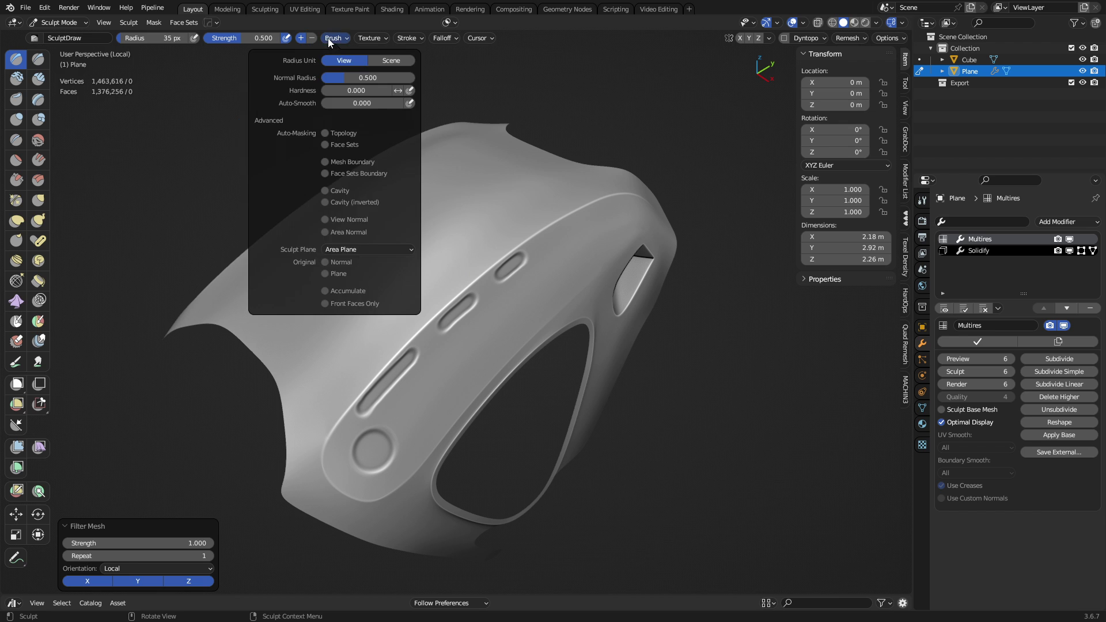
pyautogui.click(370, 38)
pyautogui.click(368, 61)
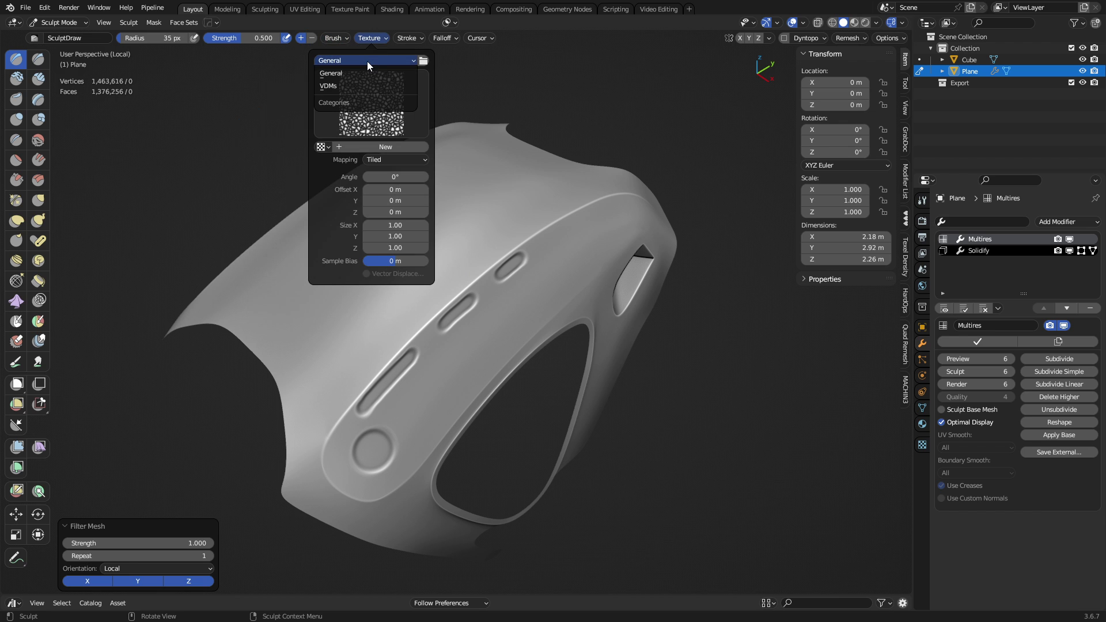
pyautogui.click(368, 61)
pyautogui.click(375, 84)
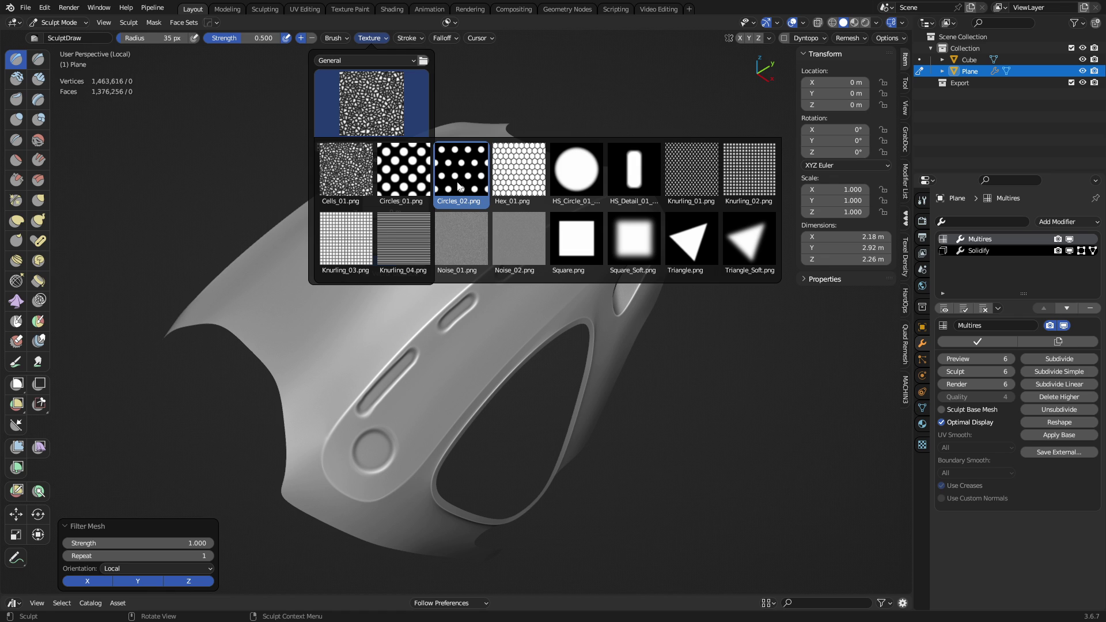
pyautogui.click(625, 184)
pyautogui.click(397, 161)
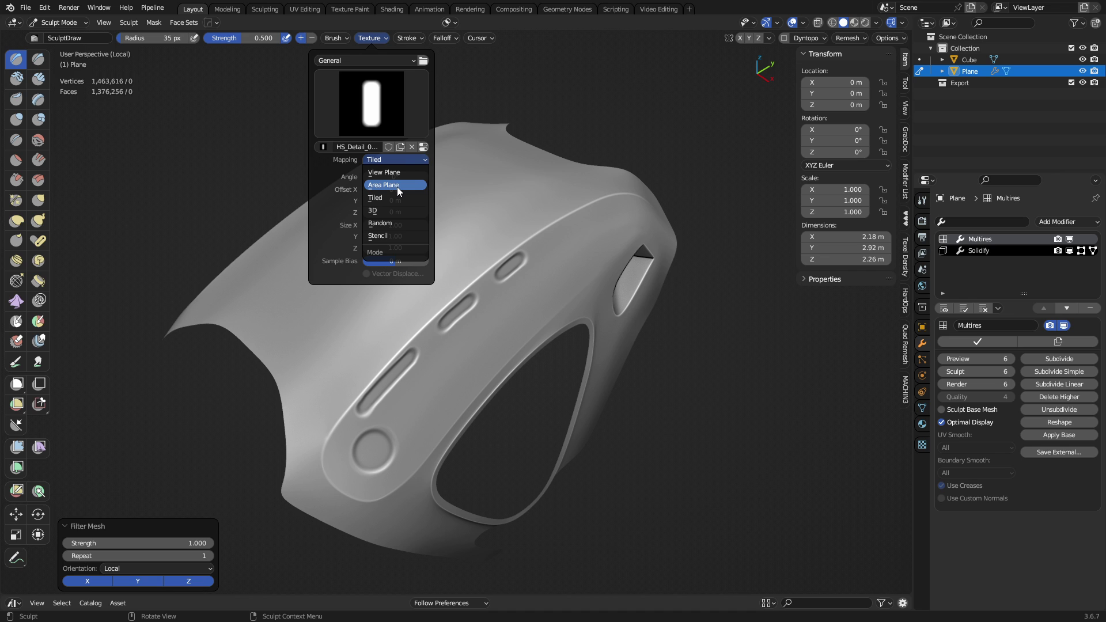
pyautogui.click(396, 185)
# - Set the Draw brush's falloff curve to Constant
pyautogui.click(444, 38)
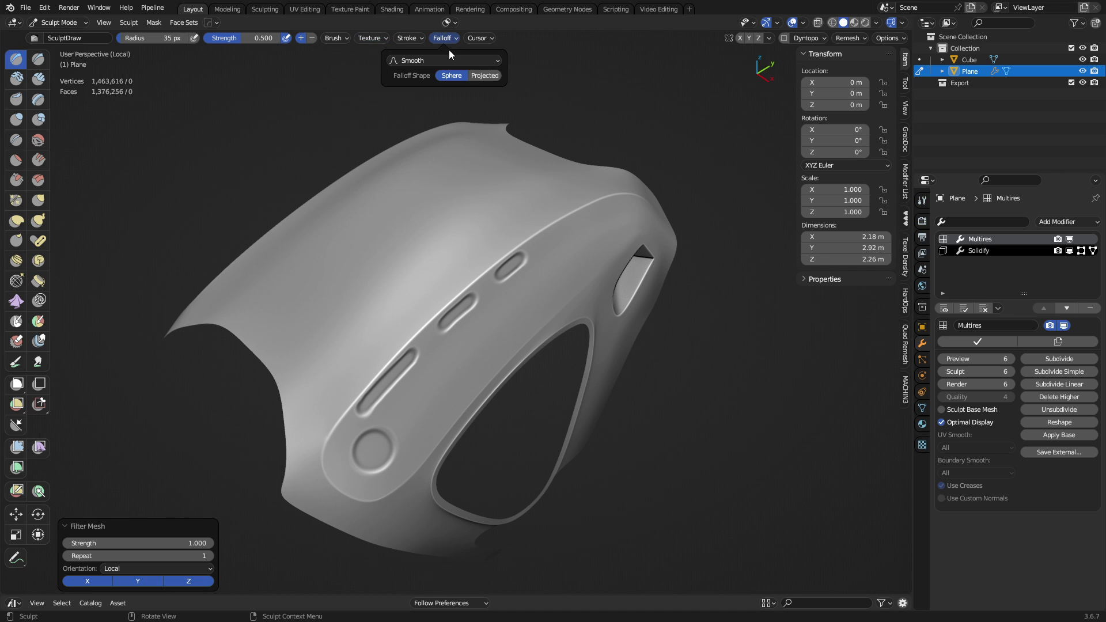
pyautogui.click(447, 60)
pyautogui.click(423, 191)
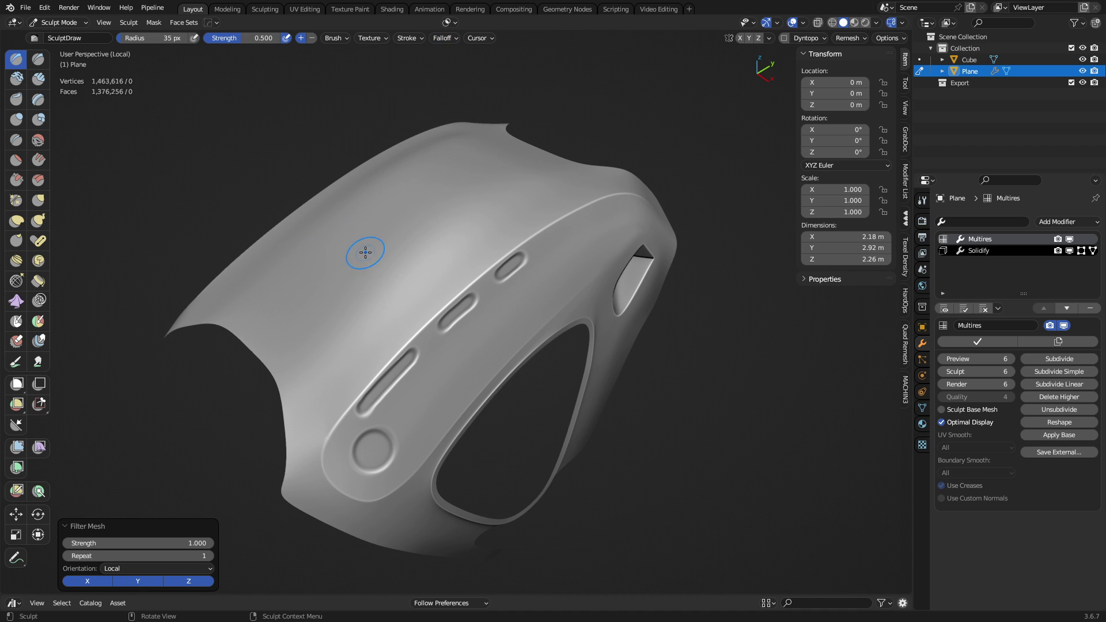
# - Try placing the pill-shaped stamp on the top surface with the Drag Dot stroke method
pyautogui.click(409, 39)
pyautogui.click(421, 61)
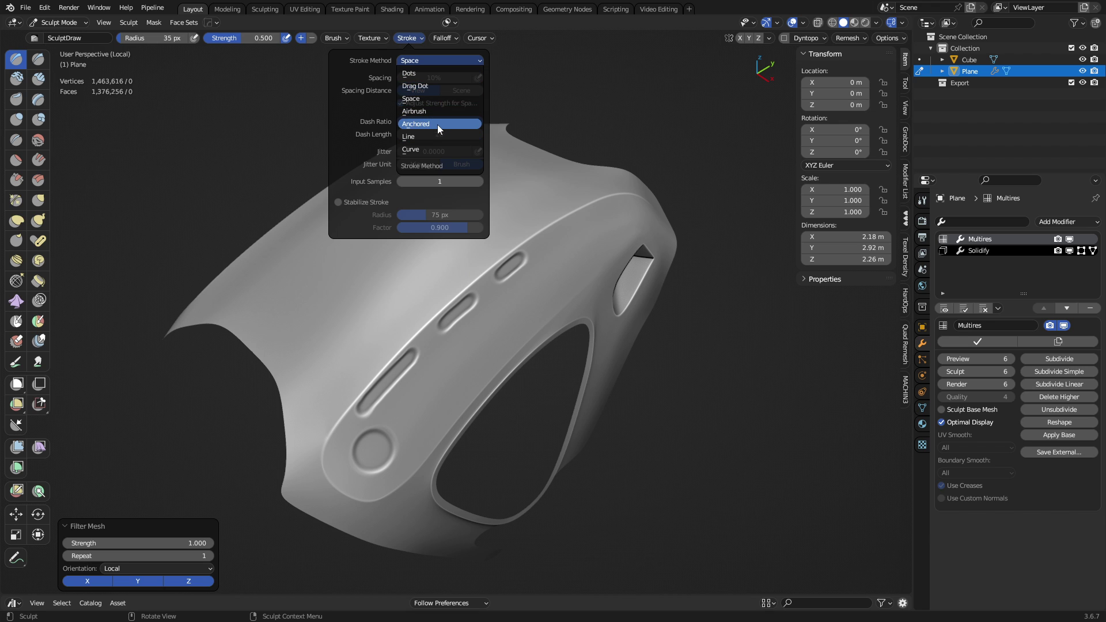
pyautogui.click(430, 85)
pyautogui.moveTo(382, 310)
pyautogui.mouseDown()
pyautogui.moveTo(442, 274)
pyautogui.moveTo(416, 276)
pyautogui.moveTo(412, 293)
pyautogui.mouseUp()
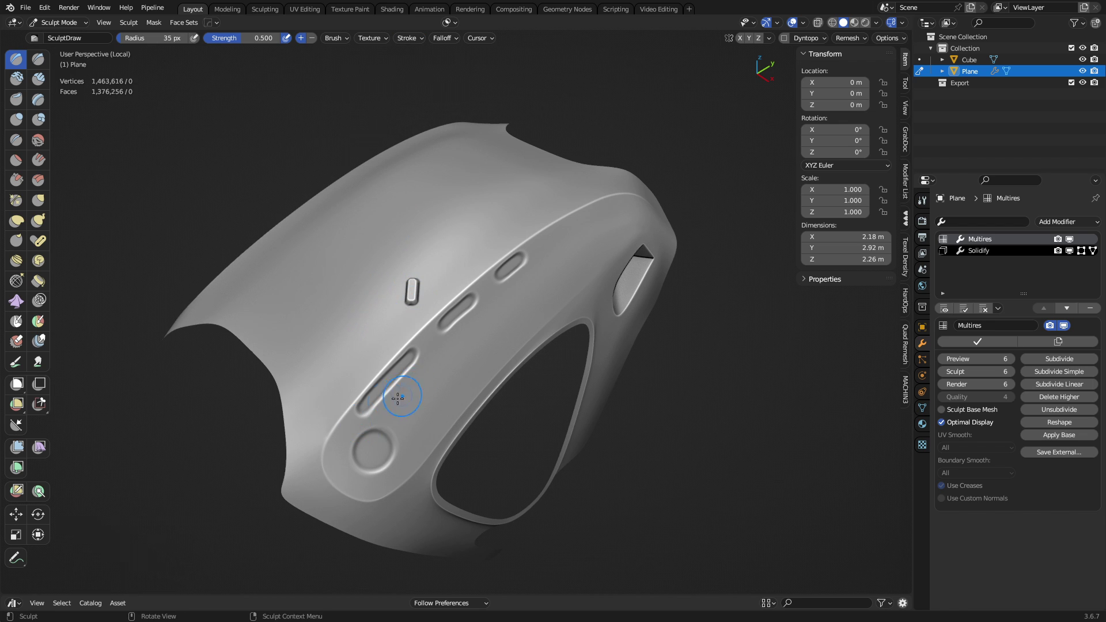
pyautogui.hotkey('ctrl', 'z')
# - Set the stroke method to Anchored, enable X symmetry and set the brush radius to 63 px
pyautogui.click(410, 39)
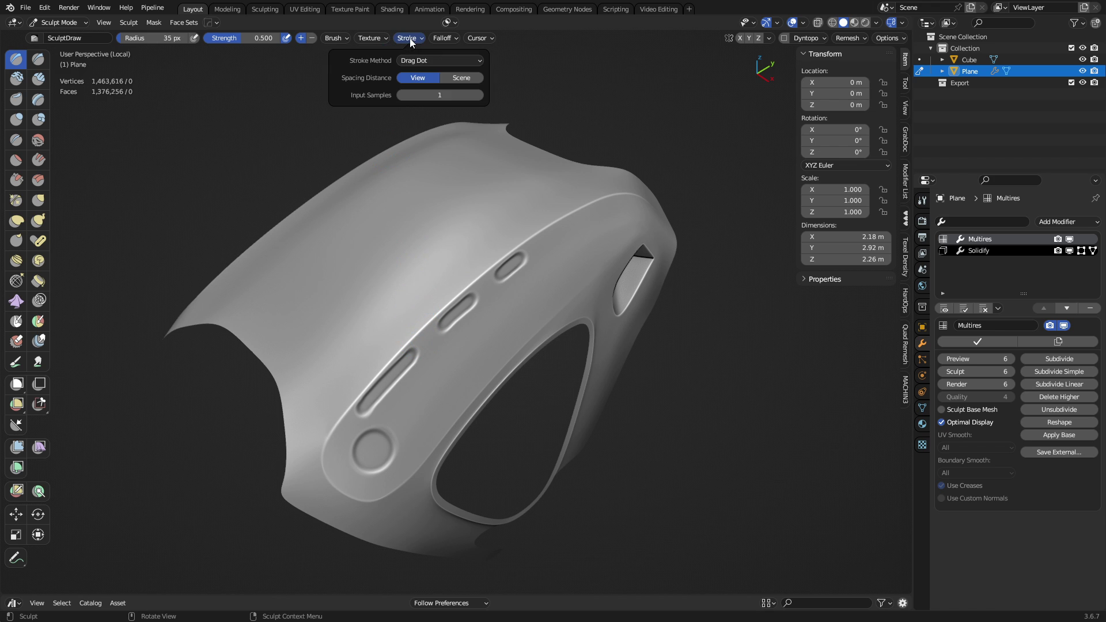
pyautogui.click(420, 60)
pyautogui.click(431, 123)
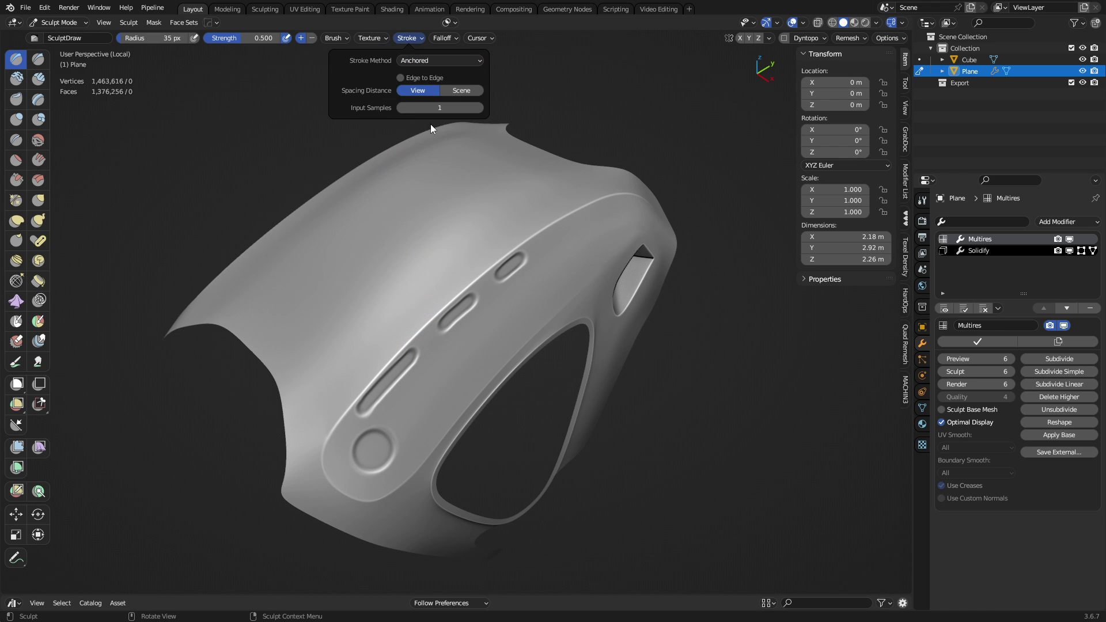
pyautogui.keyDown('shift'); pyautogui.moveTo(423, 288); pyautogui.dragTo(454, 282, button='middle'); pyautogui.keyUp('shift')
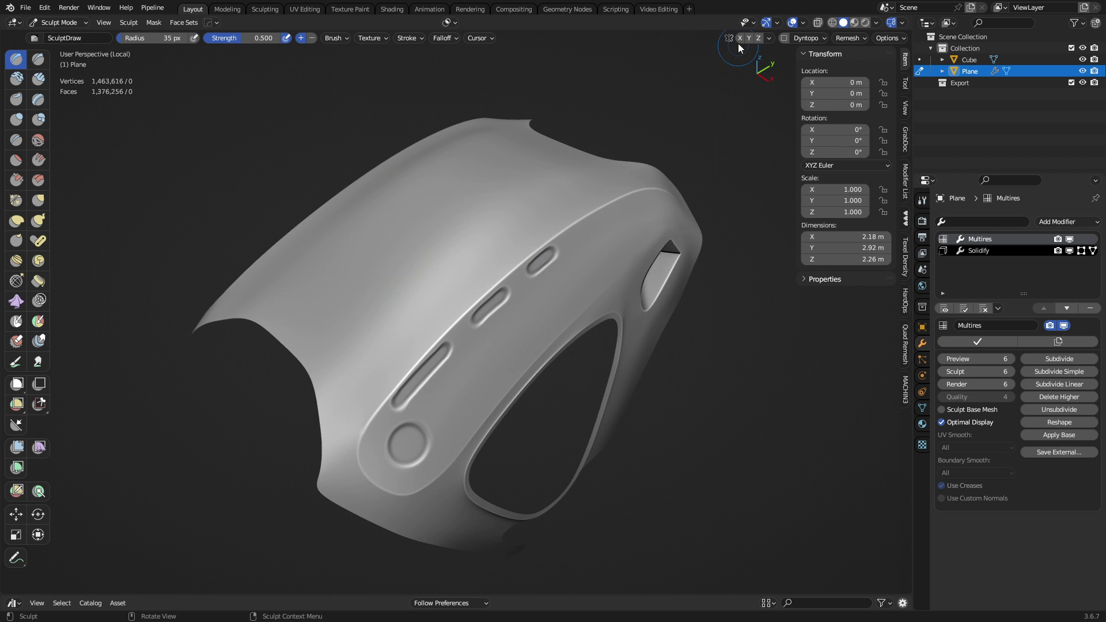
pyautogui.click(738, 38)
pyautogui.press('f')
pyautogui.click(432, 309)
pyautogui.moveTo(365, 299)
pyautogui.mouseDown(button='middle')
pyautogui.moveTo(581, 282)
pyautogui.moveTo(494, 321)
pyautogui.moveTo(365, 317)
pyautogui.moveTo(465, 297)
pyautogui.moveTo(395, 321)
pyautogui.moveTo(355, 318)
pyautogui.moveTo(375, 303)
pyautogui.mouseUp(button='middle')
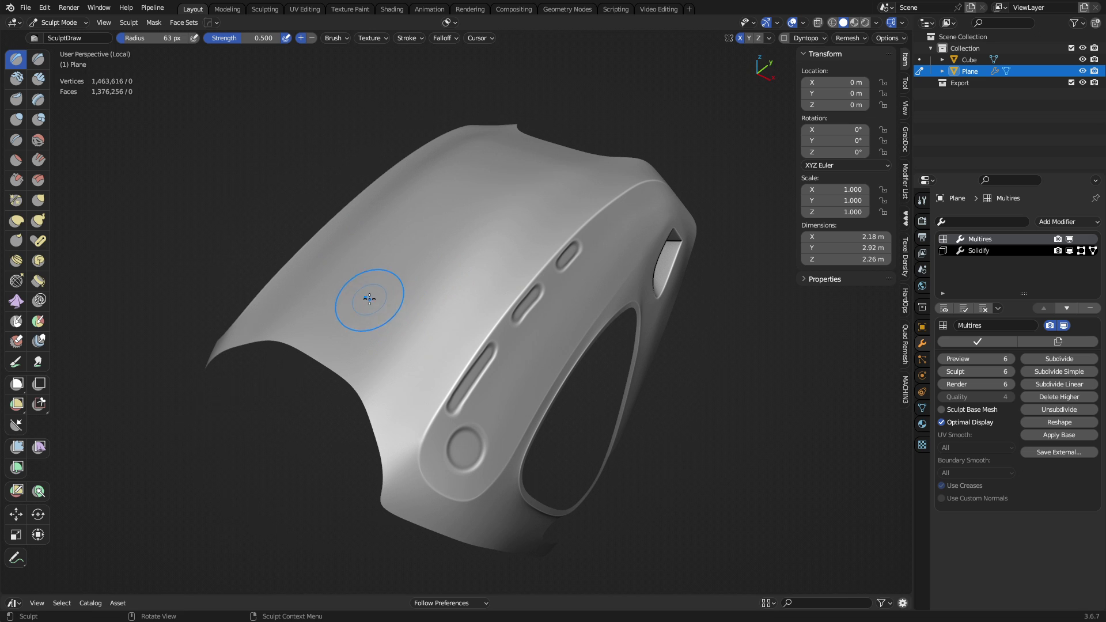
# - Try stamping the pill shape on the top surface near its lower edge, reducing the strength to 0.091
pyautogui.moveTo(373, 304)
pyautogui.mouseDown()
pyautogui.moveTo(380, 354)
pyautogui.moveTo(282, 352)
pyautogui.mouseUp()
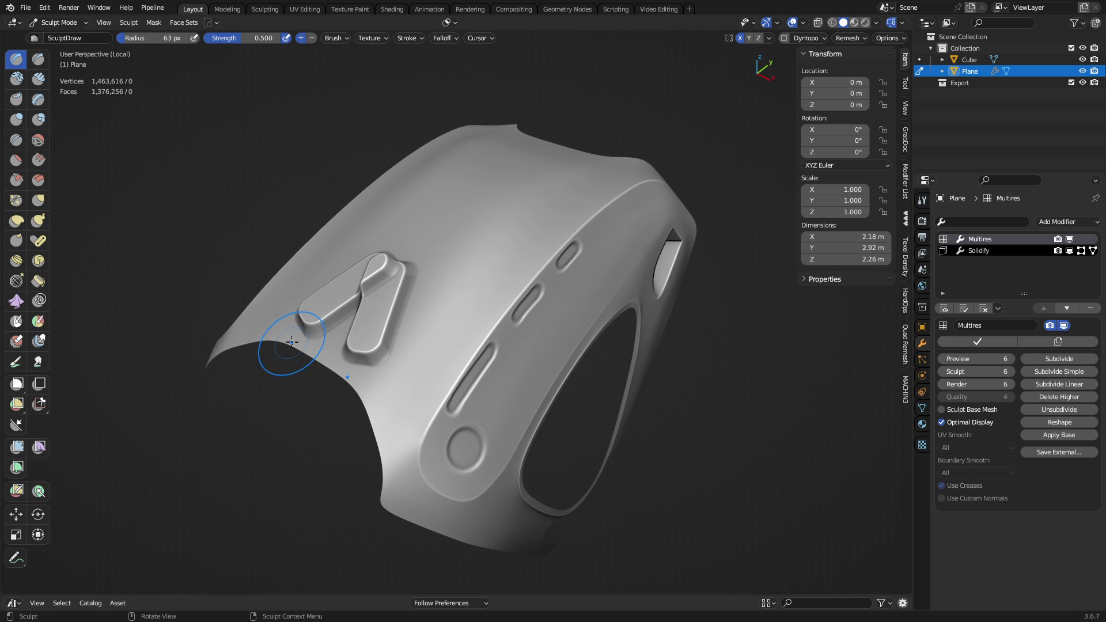
pyautogui.press('Escape')
pyautogui.hotkey('shift', 'f')
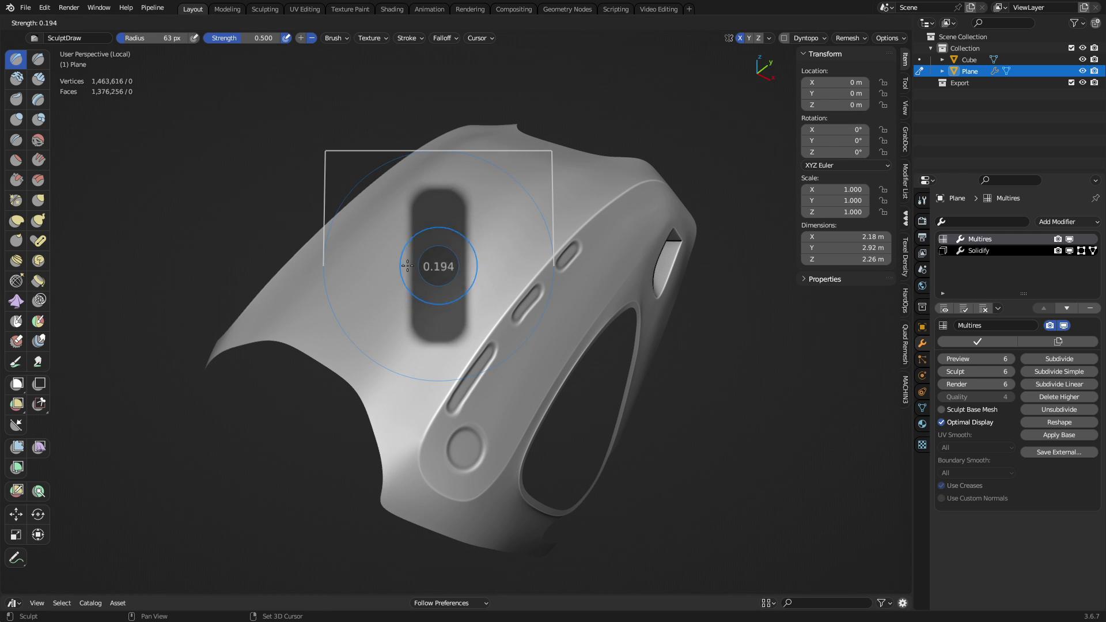
pyautogui.click(433, 269)
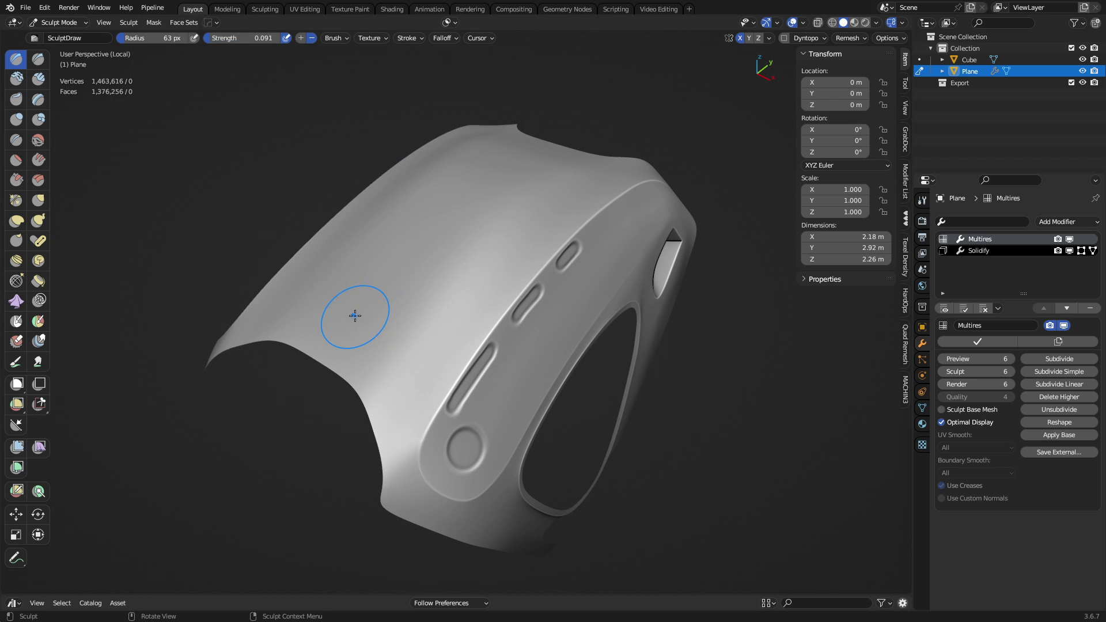
pyautogui.moveTo(348, 317); pyautogui.dragTo(355, 315)
pyautogui.moveTo(412, 354); pyautogui.dragTo(436, 353)
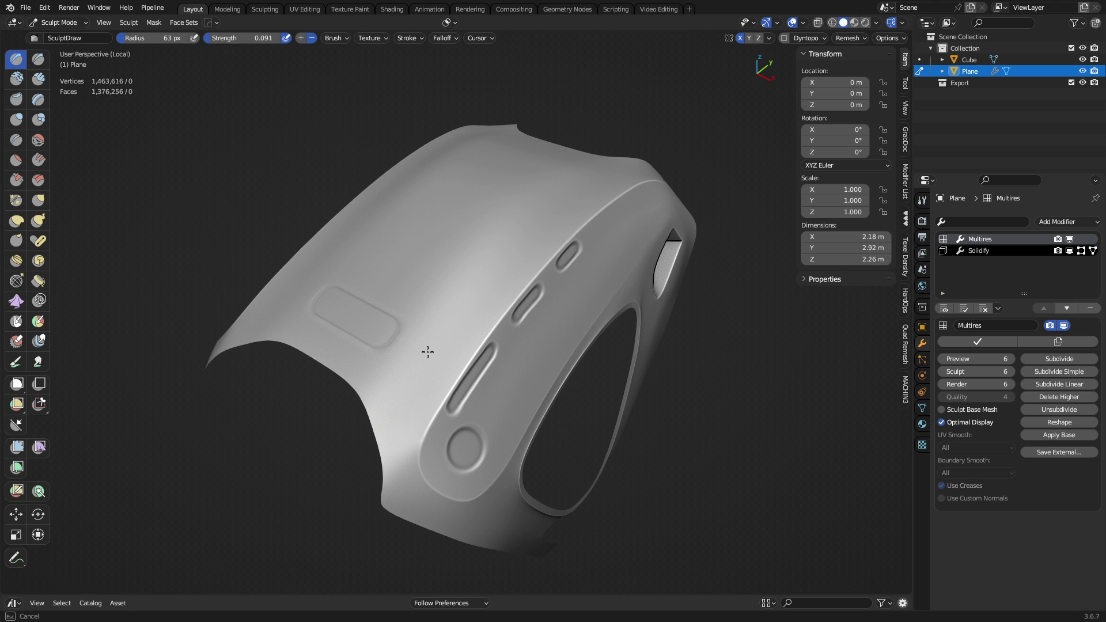
pyautogui.scroll(3, 400, 344)
pyautogui.keyDown('shift'); pyautogui.moveTo(404, 349); pyautogui.dragTo(431, 385, button='middle'); pyautogui.keyUp('shift')
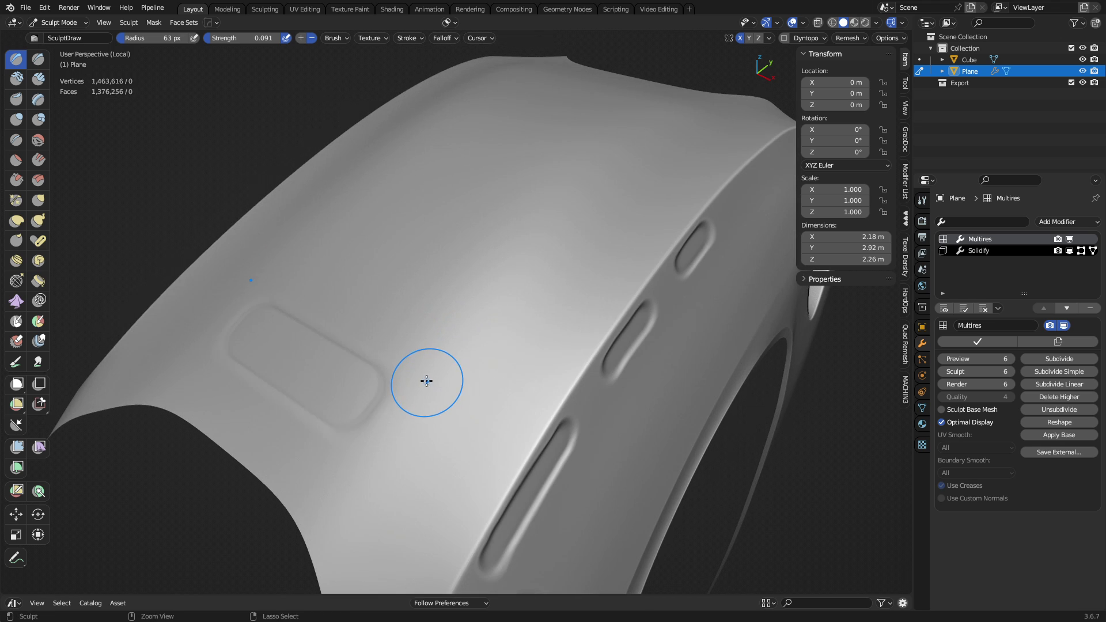
pyautogui.hotkey('ctrl', 'z')
# - Stamp the pill-shaped detail across the top surface near its lower edge at strength 0.188
pyautogui.hotkey('shift', 'f')
pyautogui.click(412, 378)
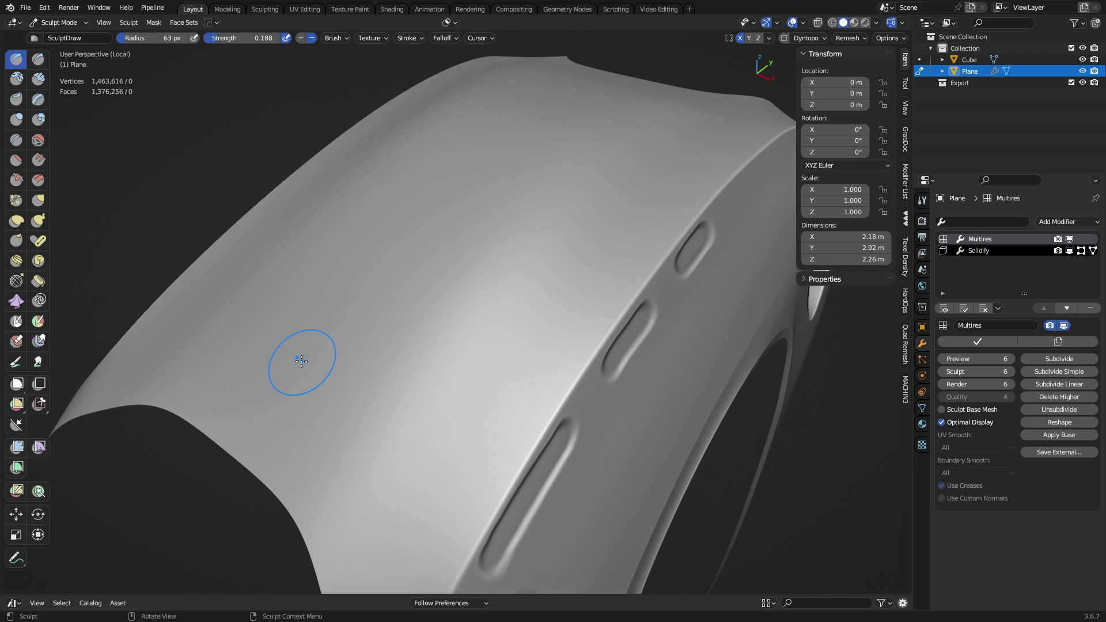
pyautogui.moveTo(299, 360)
pyautogui.mouseDown()
pyautogui.moveTo(358, 390)
pyautogui.moveTo(407, 395)
pyautogui.moveTo(440, 457)
pyautogui.moveTo(456, 440)
pyautogui.mouseUp()
pyautogui.moveTo(363, 407)
pyautogui.mouseDown(button='middle')
pyautogui.moveTo(449, 370)
pyautogui.moveTo(451, 404)
pyautogui.moveTo(430, 353)
pyautogui.mouseUp(button='middle')
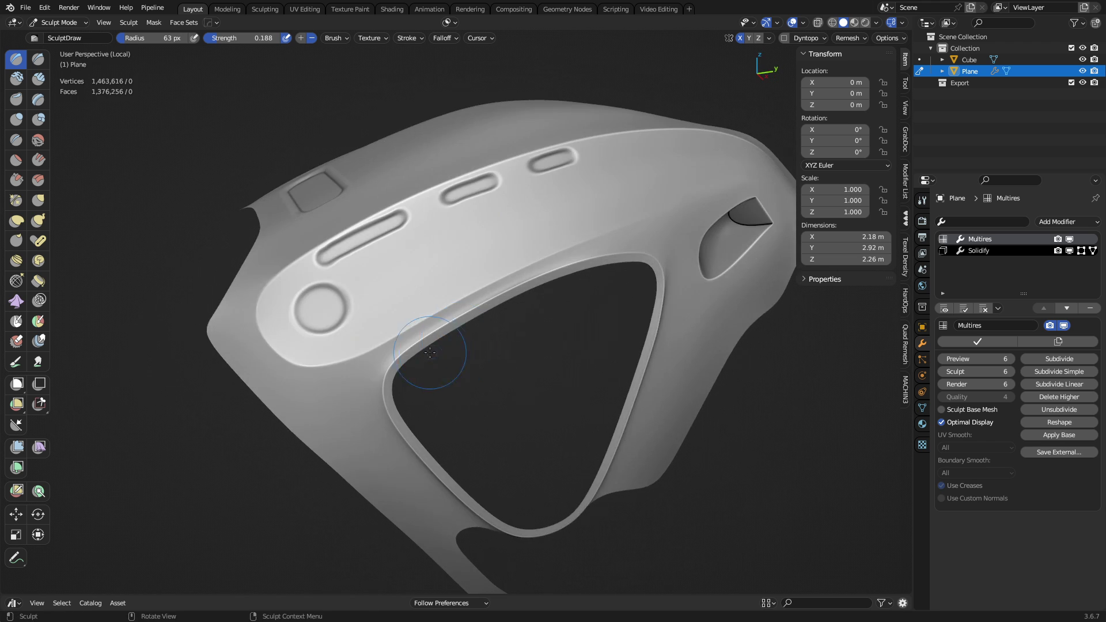
# - Set the brush radius to 31 px and stamp the pill shape diagonally inside the circular recess
pyautogui.press('f')
pyautogui.click(314, 323)
pyautogui.keyDown('shift'); pyautogui.moveTo(314, 329); pyautogui.dragTo(385, 343, button='middle'); pyautogui.keyUp('shift')
pyautogui.scroll(5, 385, 343)
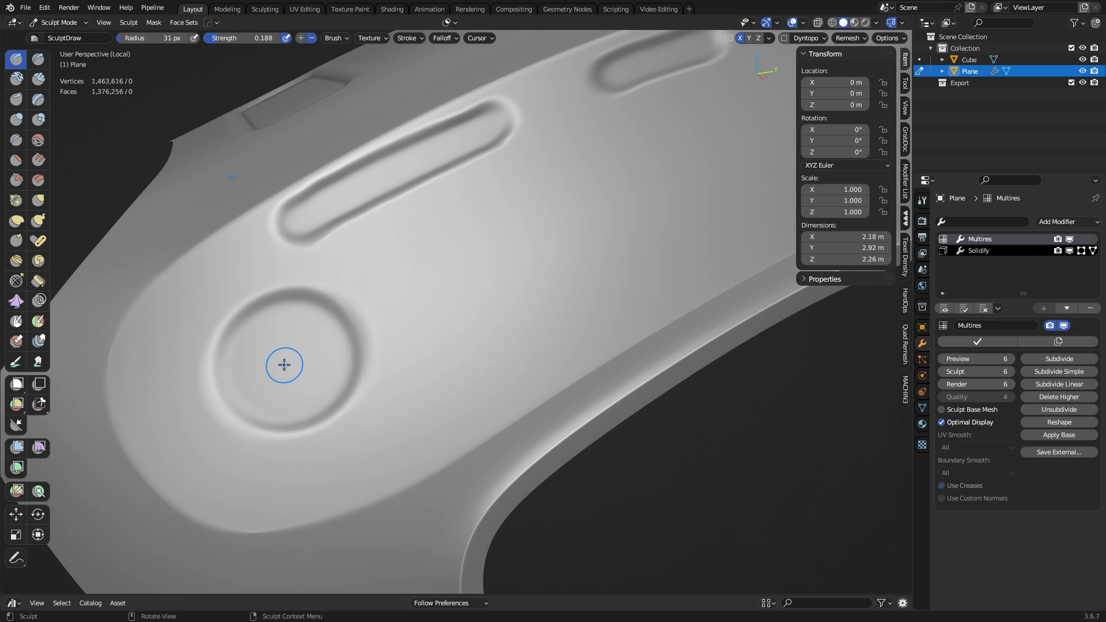
pyautogui.moveTo(284, 365); pyautogui.dragTo(216, 409)
pyautogui.hotkey('ctrl', 'z')
pyautogui.moveTo(285, 361); pyautogui.dragTo(210, 408)
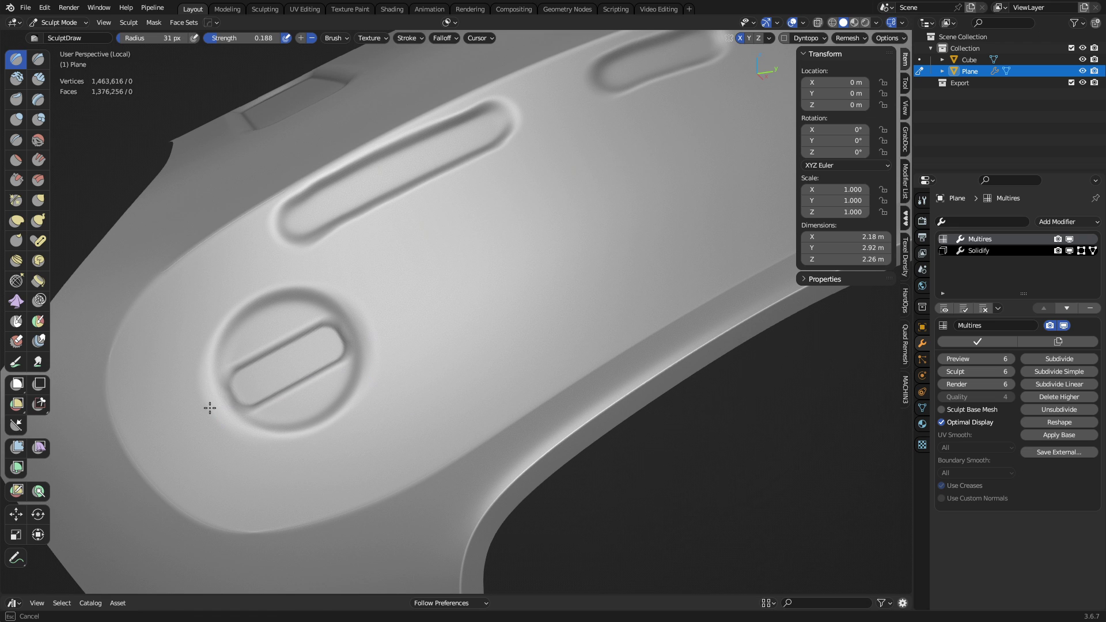
# - Switch the sculpted shell from Sculpt Mode to Object Mode
pyautogui.moveTo(521, 357); pyautogui.dragTo(472, 368, button='middle')
pyautogui.hotkey('ctrl', 'Tab')
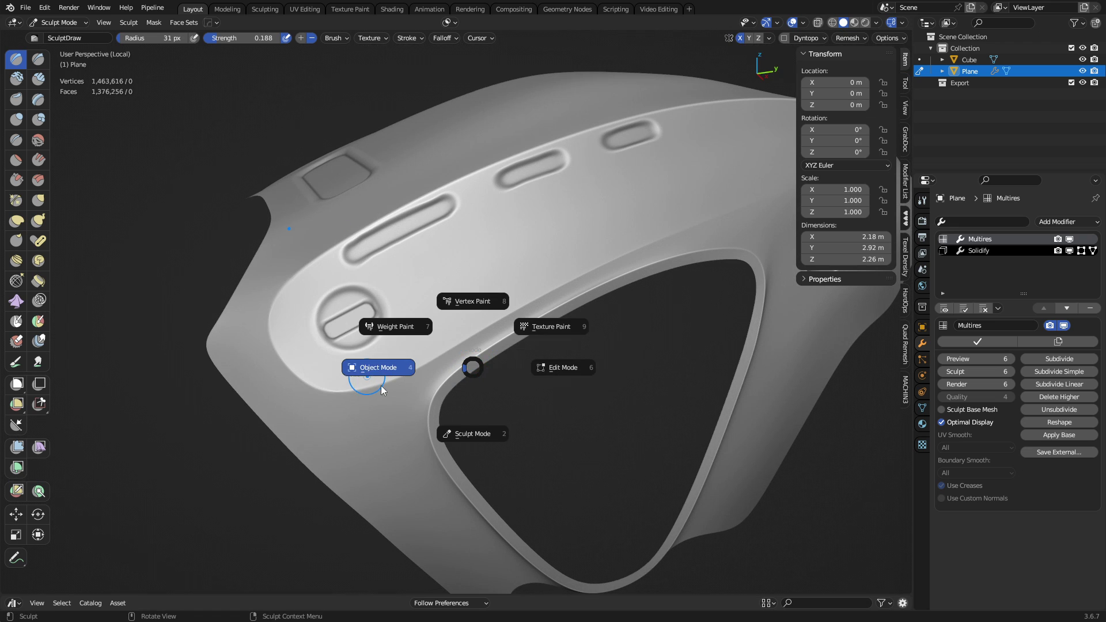
pyautogui.click(400, 384)
# - Examine the recessed details on both sides of the shell from several angles
pyautogui.moveTo(396, 379); pyautogui.dragTo(518, 391, button='middle')
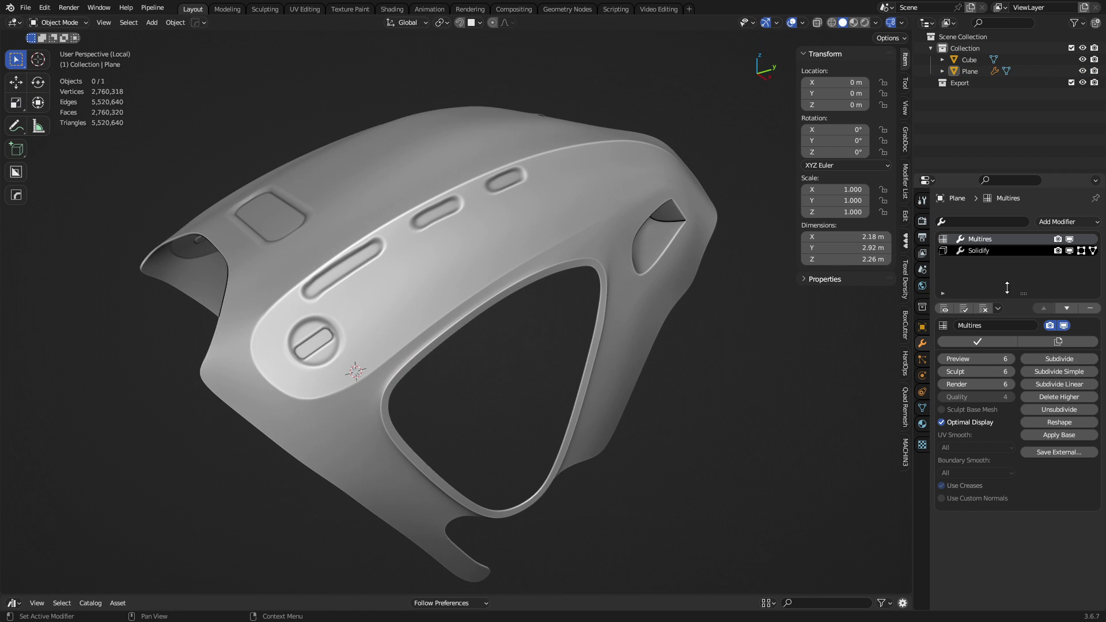
pyautogui.click(1027, 250)
pyautogui.click(1054, 221)
pyautogui.moveTo(717, 389); pyautogui.dragTo(582, 260, button='middle')
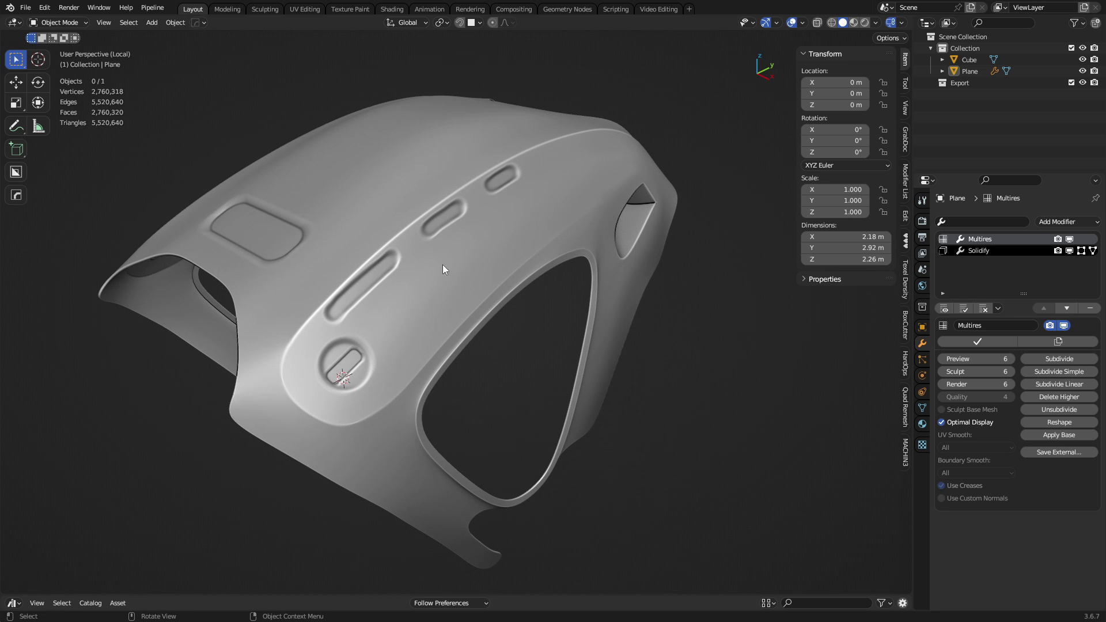
pyautogui.moveTo(442, 265); pyautogui.dragTo(517, 354, button='middle')
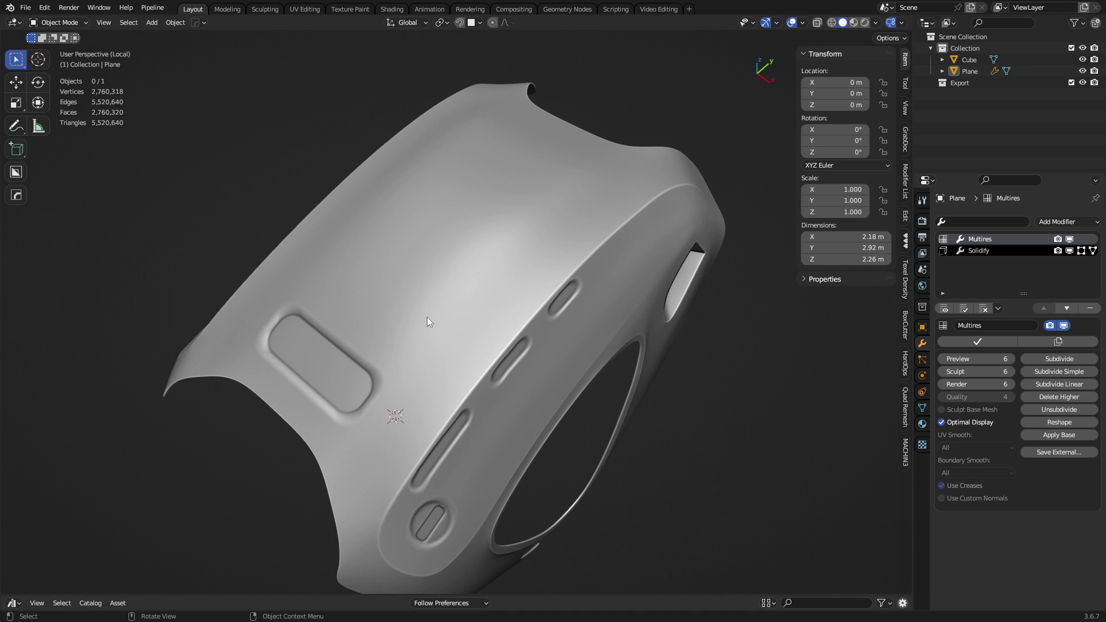
pyautogui.moveTo(485, 331); pyautogui.dragTo(448, 361, button='middle')
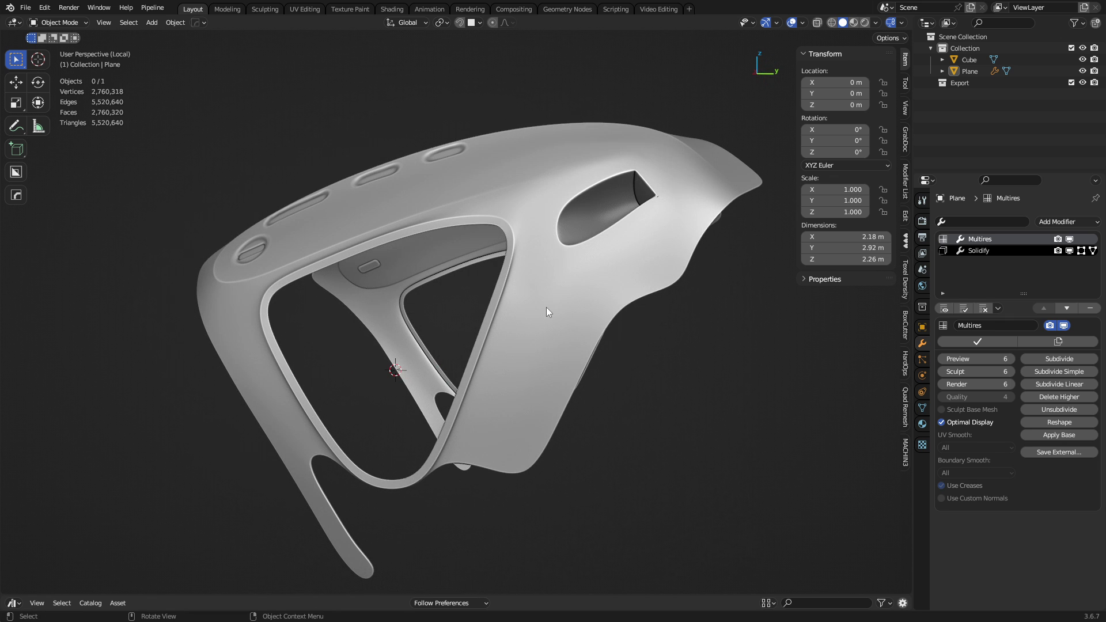
pyautogui.moveTo(551, 311); pyautogui.dragTo(520, 350, button='middle')
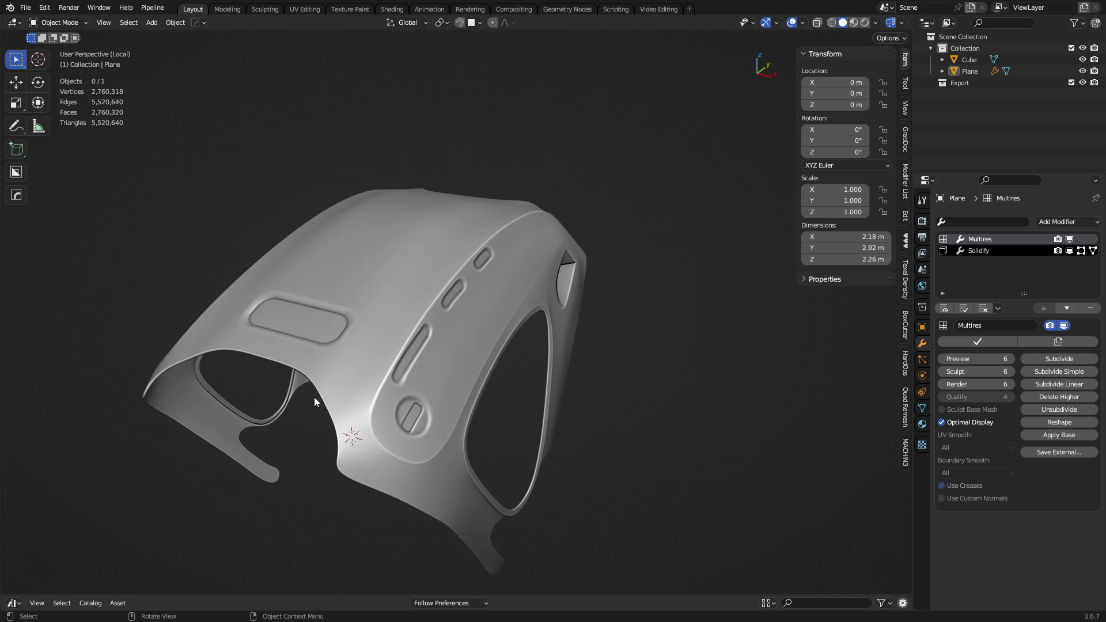
pyautogui.moveTo(603, 407); pyautogui.dragTo(429, 348, button='middle')
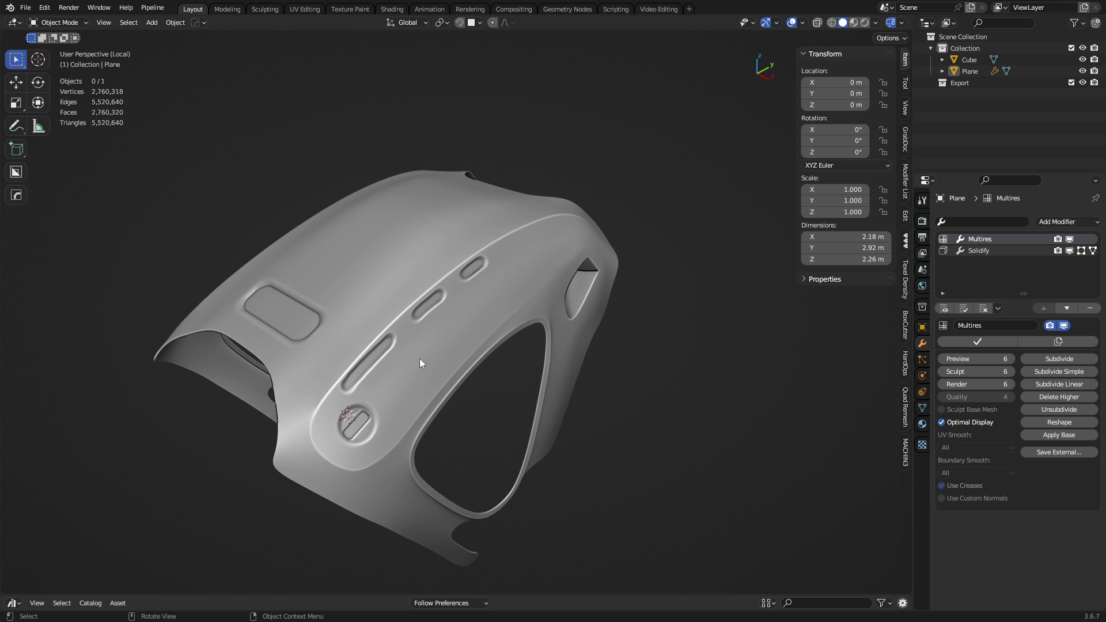
pyautogui.moveTo(419, 363); pyautogui.dragTo(500, 344, button='middle')
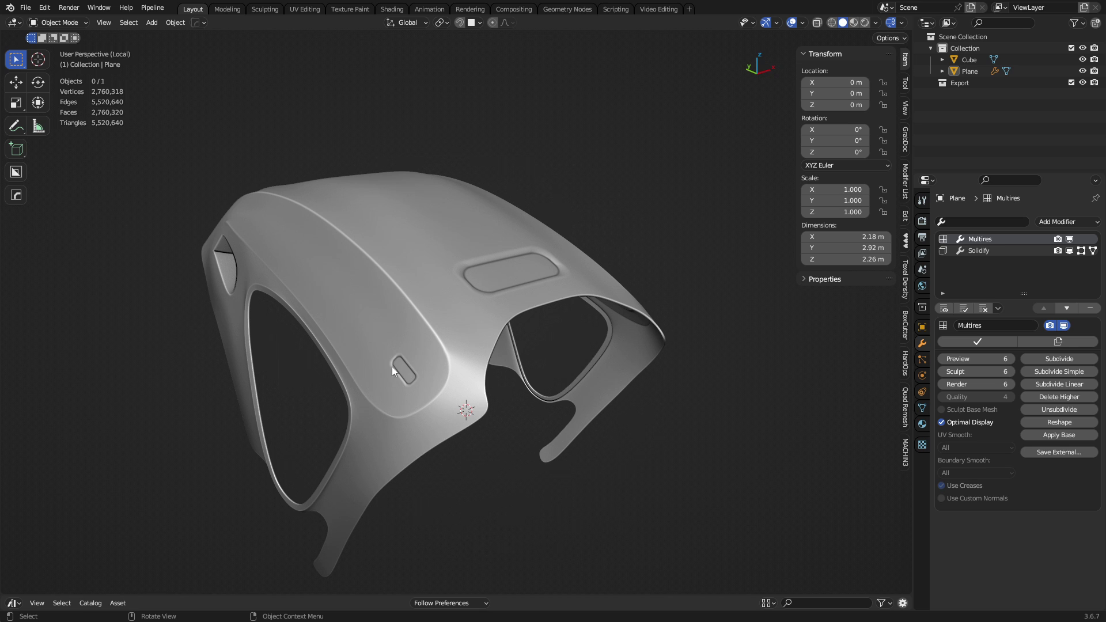
pyautogui.moveTo(481, 328); pyautogui.dragTo(369, 312, button='middle')
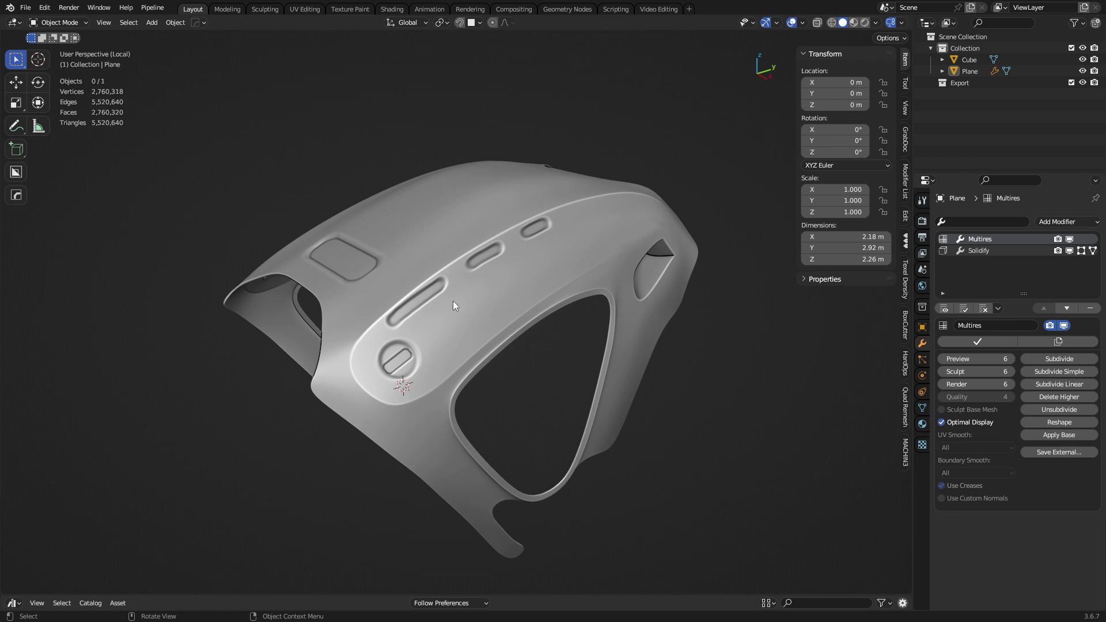
pyautogui.moveTo(453, 306); pyautogui.dragTo(371, 299, button='middle')
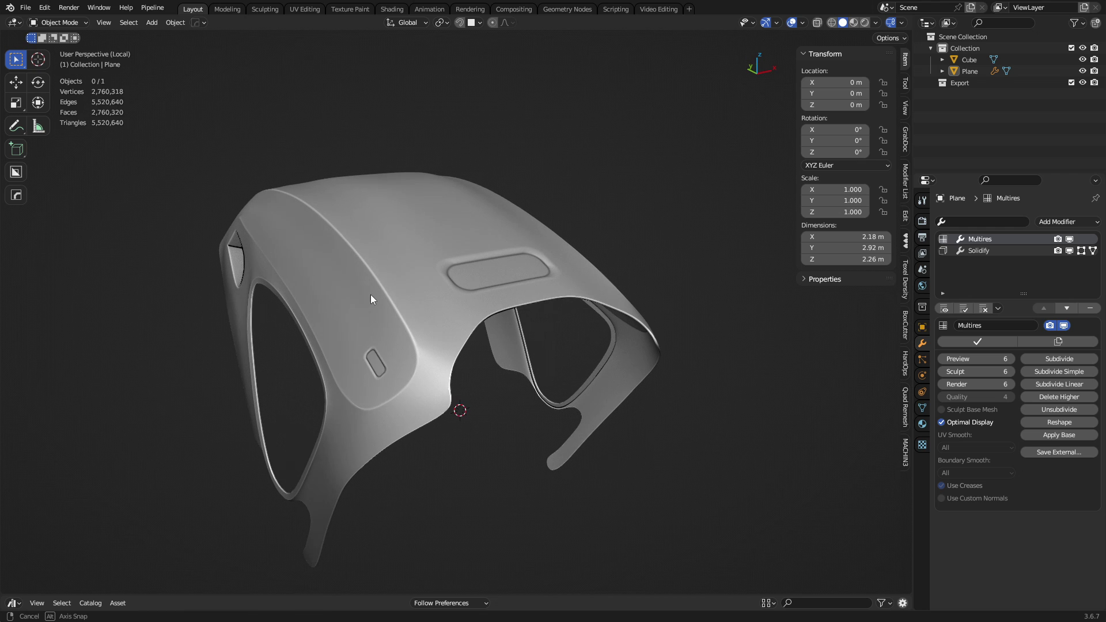
pyautogui.moveTo(441, 292); pyautogui.dragTo(428, 294, button='middle')
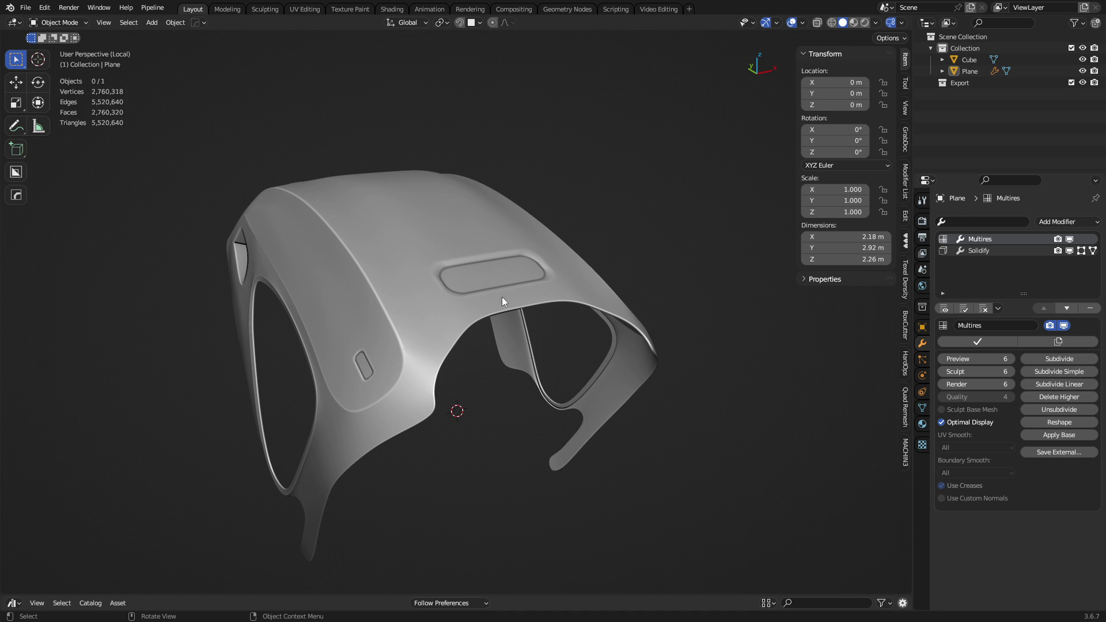
pyautogui.moveTo(595, 294); pyautogui.dragTo(472, 301, button='middle')
# - Symmetrize the shell's entire base mesh in Edit Mode along X, from the positive to the negative side
pyautogui.click(473, 300)
pyautogui.hotkey('ctrl', 'Tab')
pyautogui.click(554, 301)
pyautogui.moveTo(628, 323); pyautogui.dragTo(655, 324, button='middle')
pyautogui.press('a')
pyautogui.hotkey('alt', 'x')
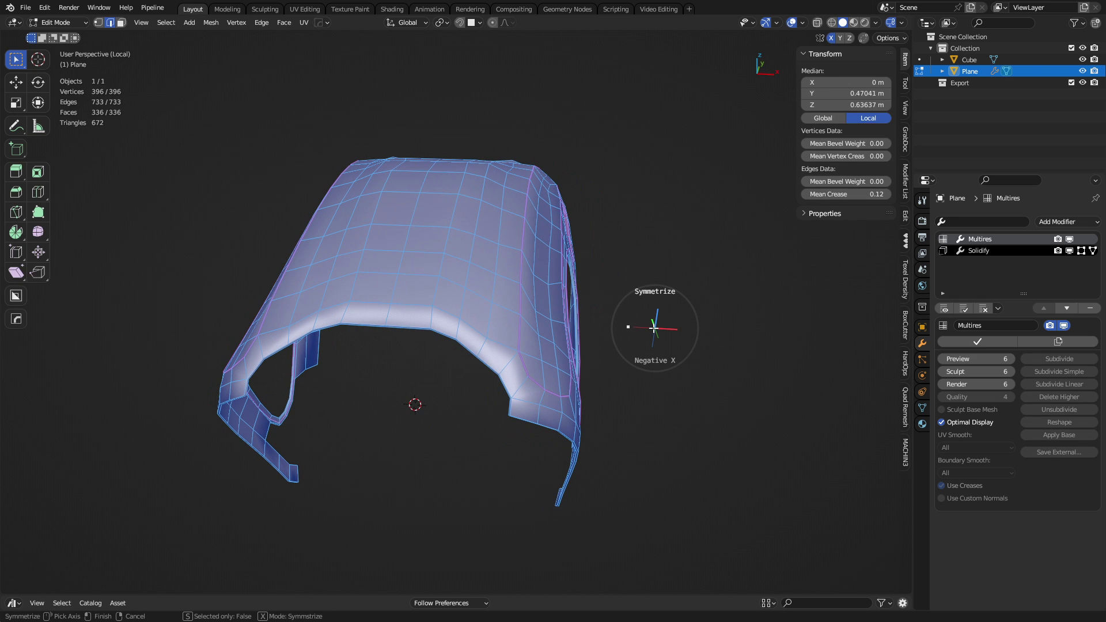
pyautogui.click(358, 316)
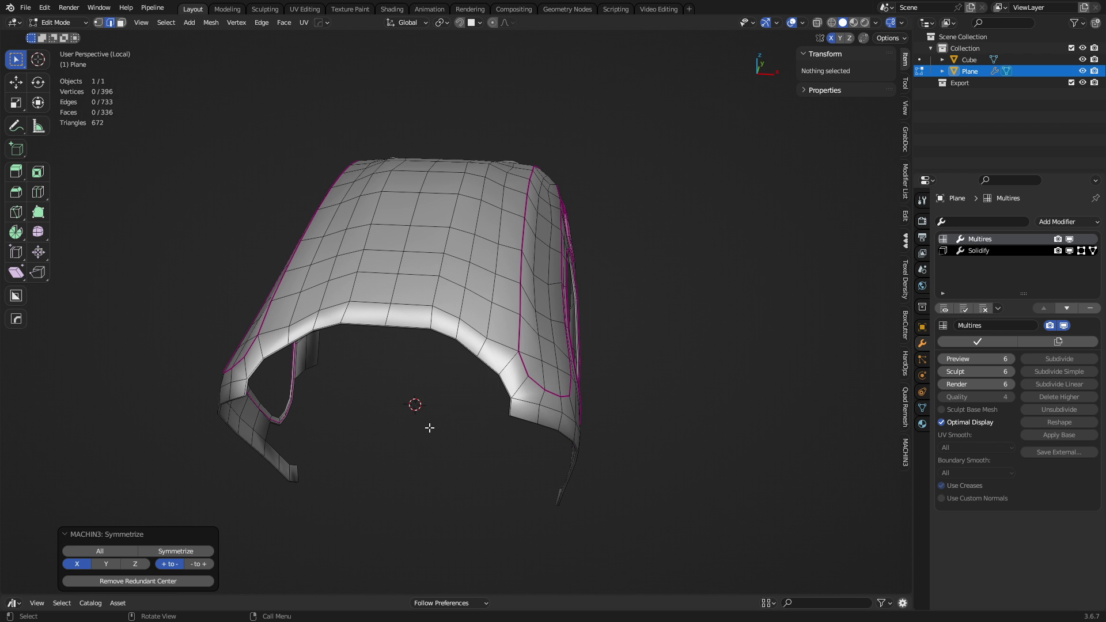
# - Return the shell to Object Mode and inspect the sculpted details after the symmetrize
pyautogui.hotkey('ctrl', 'Tab')
pyautogui.click(395, 426)
pyautogui.moveTo(401, 417); pyautogui.dragTo(479, 376, button='middle')
pyautogui.moveTo(469, 296); pyautogui.dragTo(443, 321, button='middle')
pyautogui.moveTo(516, 375); pyautogui.dragTo(486, 321, button='middle')
# - Examine the low-poly base mesh in Edit Mode, and return to Object Mode to review the detailed shell
pyautogui.hotkey('ctrl', 'Tab')
pyautogui.click(542, 324)
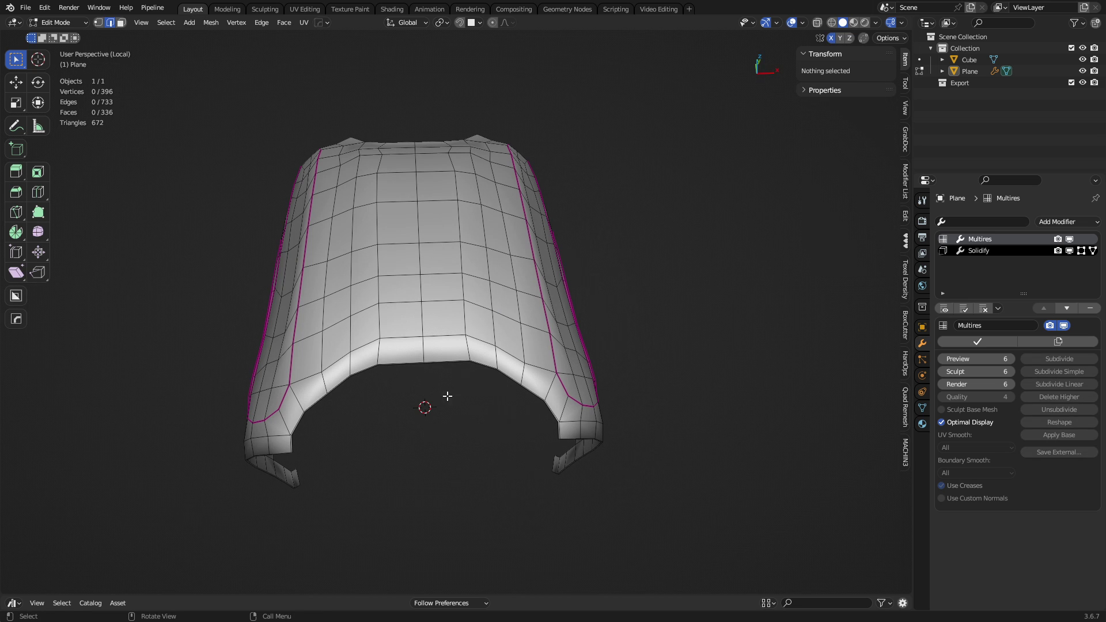
pyautogui.moveTo(448, 396)
pyautogui.mouseDown(button='middle')
pyautogui.moveTo(444, 178)
pyautogui.moveTo(451, 375)
pyautogui.moveTo(362, 350)
pyautogui.moveTo(553, 326)
pyautogui.moveTo(441, 337)
pyautogui.moveTo(478, 330)
pyautogui.mouseUp(button='middle')
pyautogui.hotkey('ctrl', 'Tab')
pyautogui.click(522, 338)
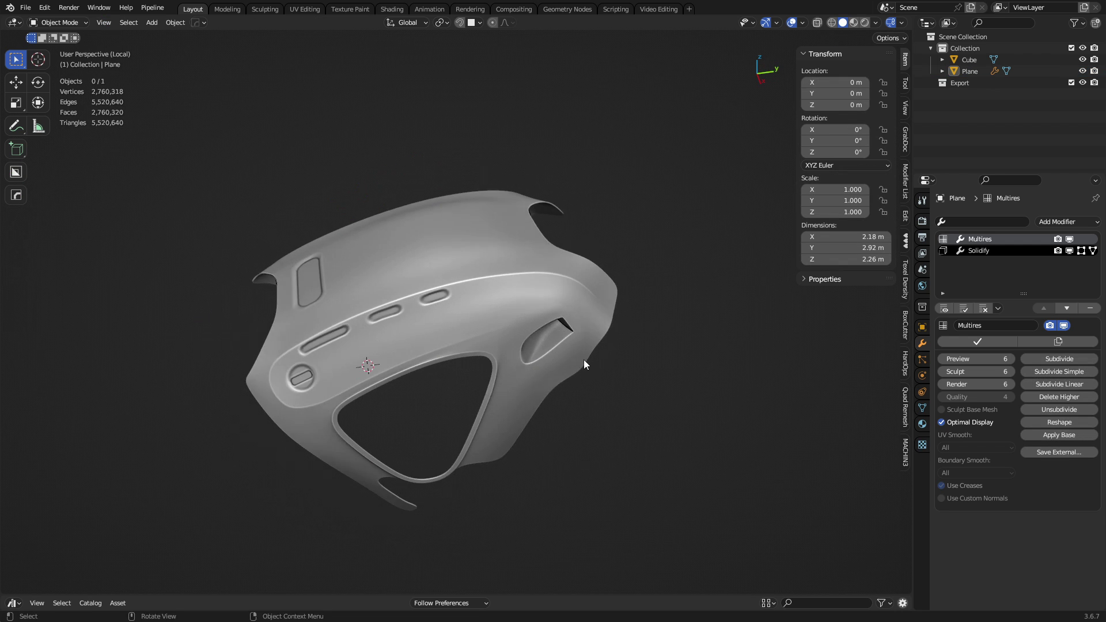
pyautogui.moveTo(584, 363); pyautogui.dragTo(564, 254, button='middle')
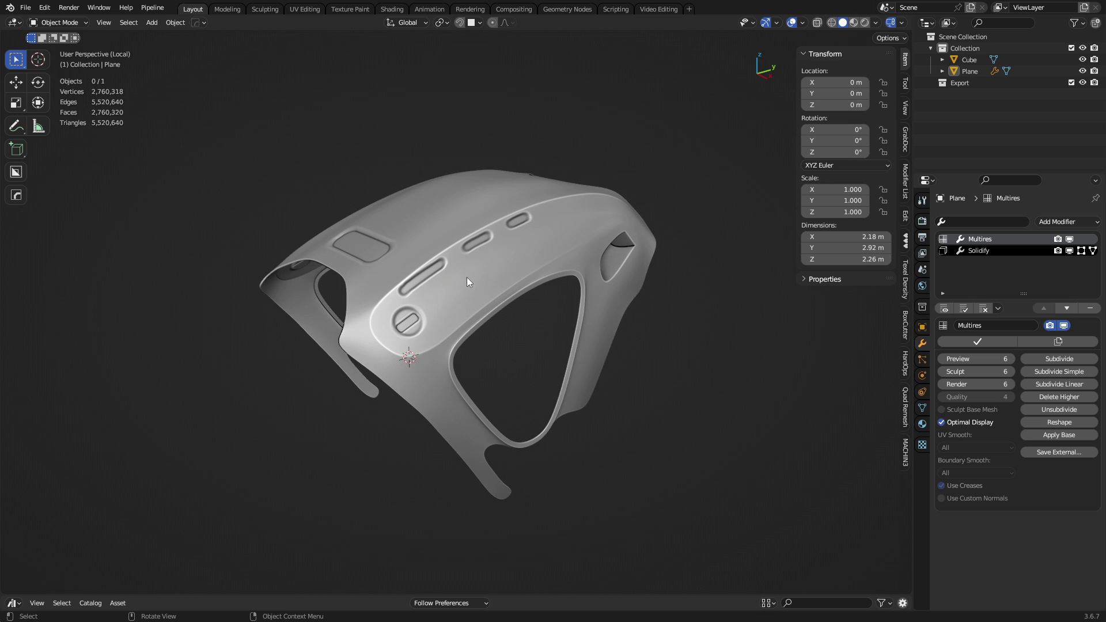
pyautogui.moveTo(467, 277); pyautogui.dragTo(535, 343, button='middle')
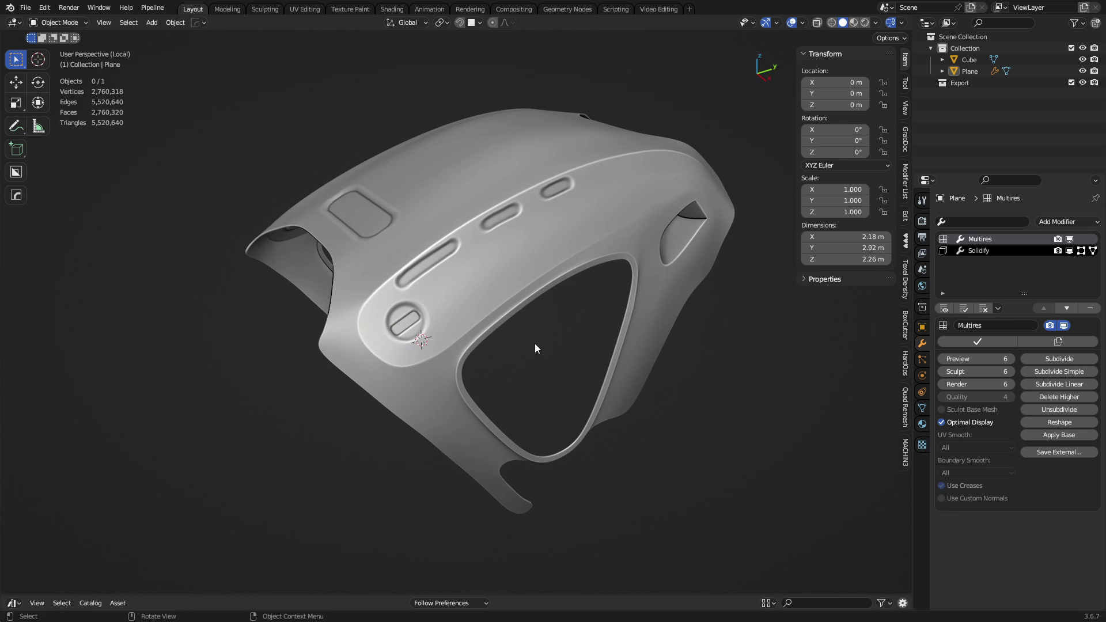